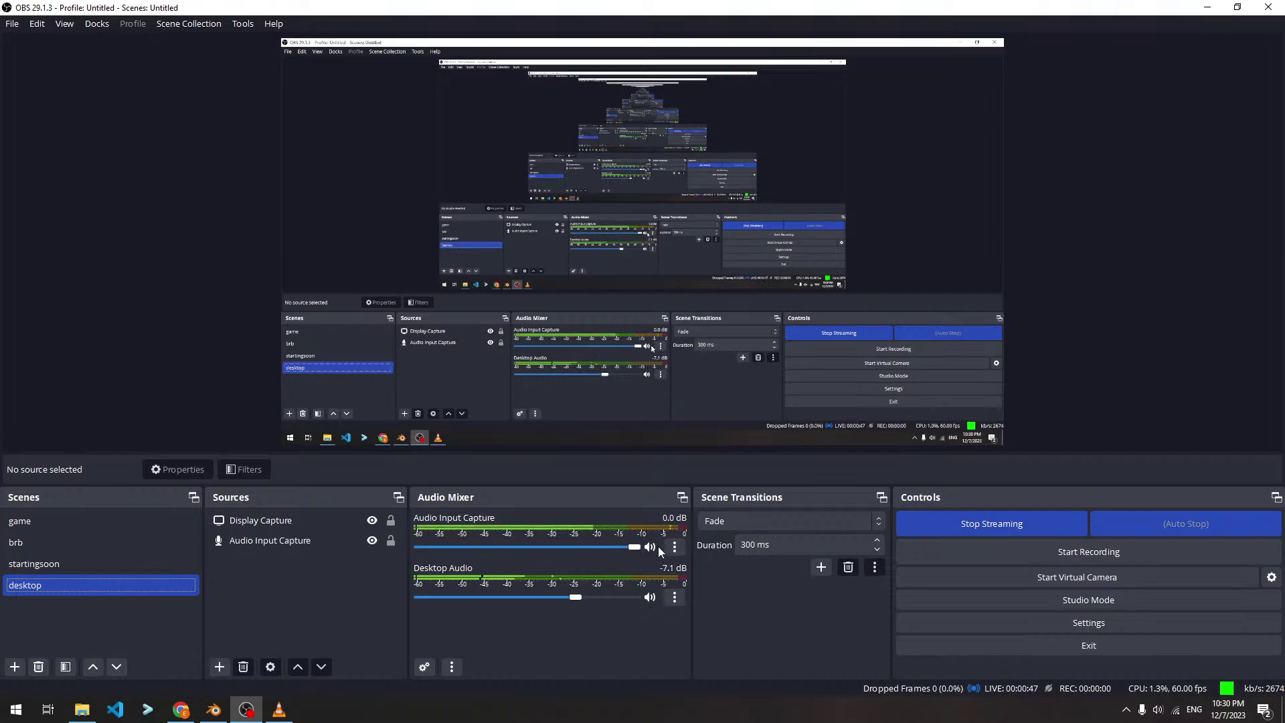
Switch to VLC, lower the music volume to 35%, and switch to Blender
left_click(40, 564)
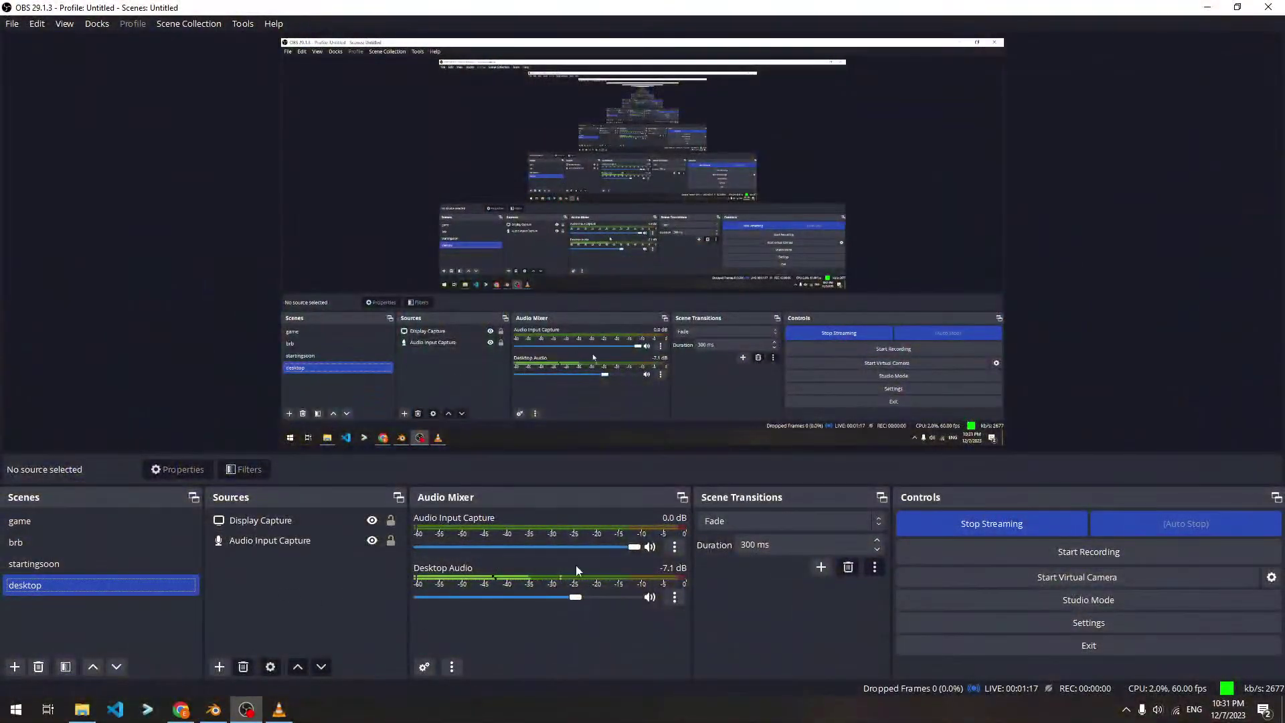
left_click(277, 711)
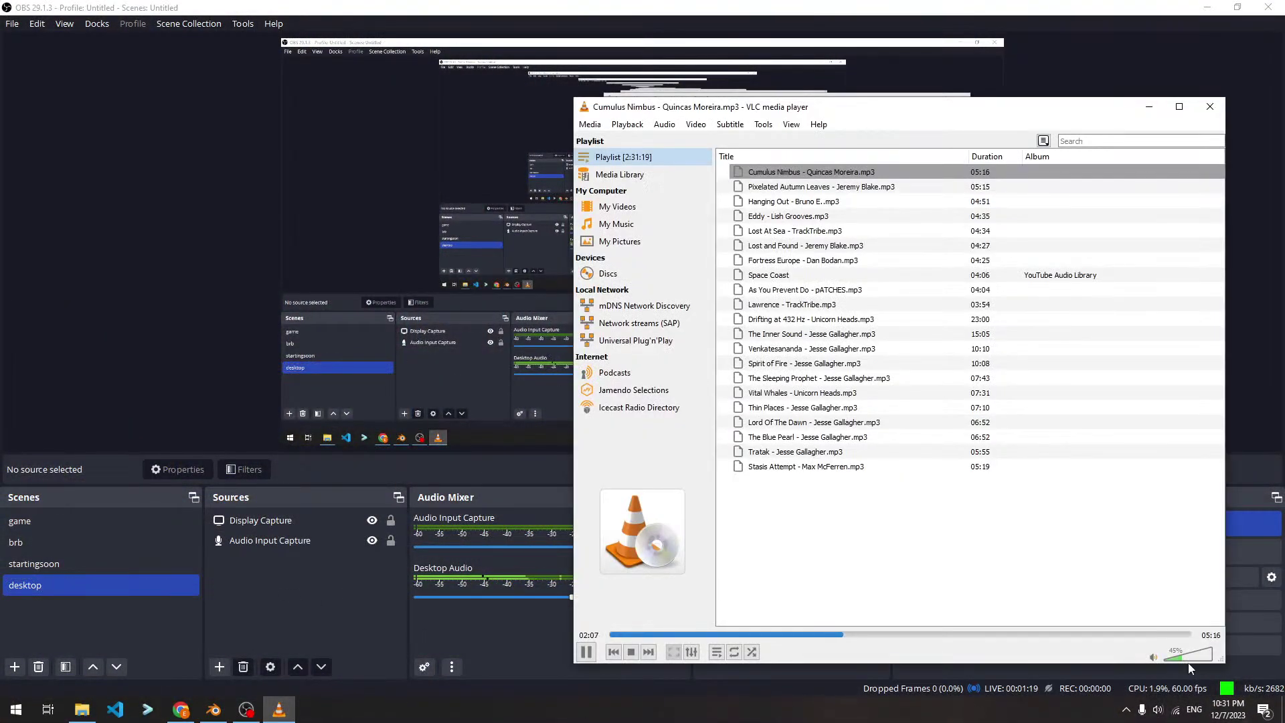
scroll(1185, 663, "down", 1)
left_click(213, 709)
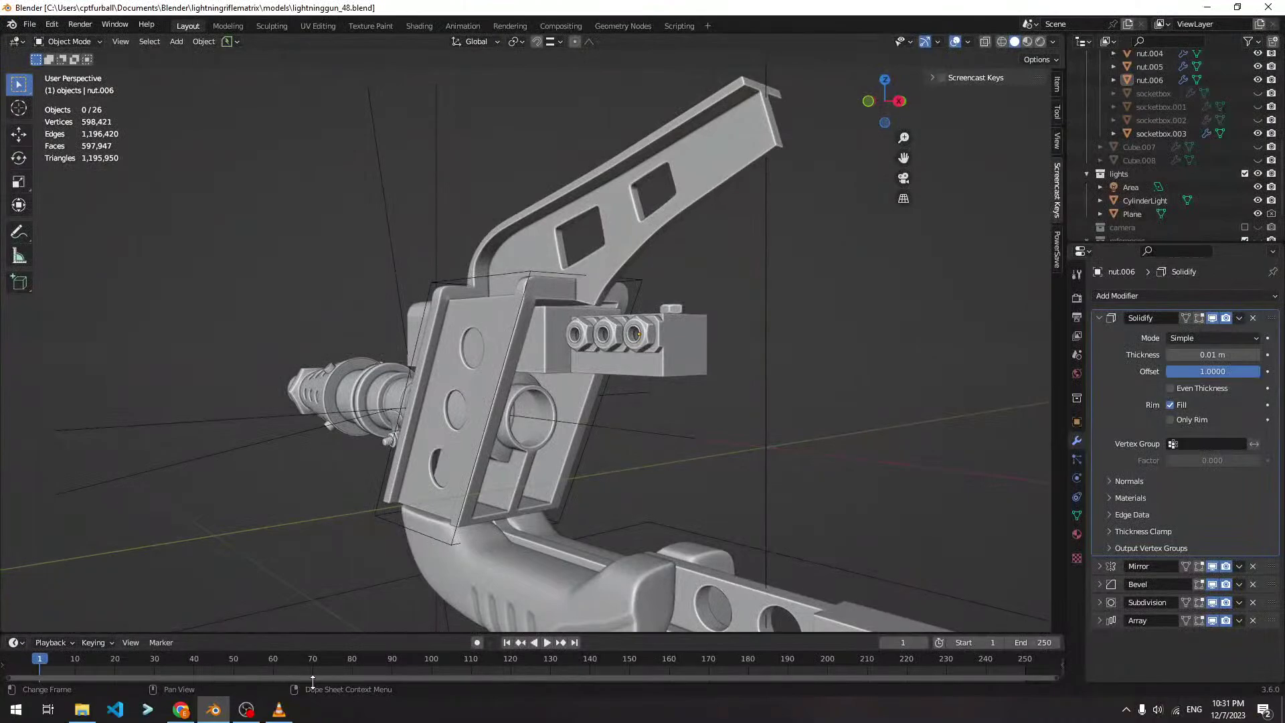
middle_click_drag(615, 425, 595, 401)
scroll(463, 423, "up", 4)
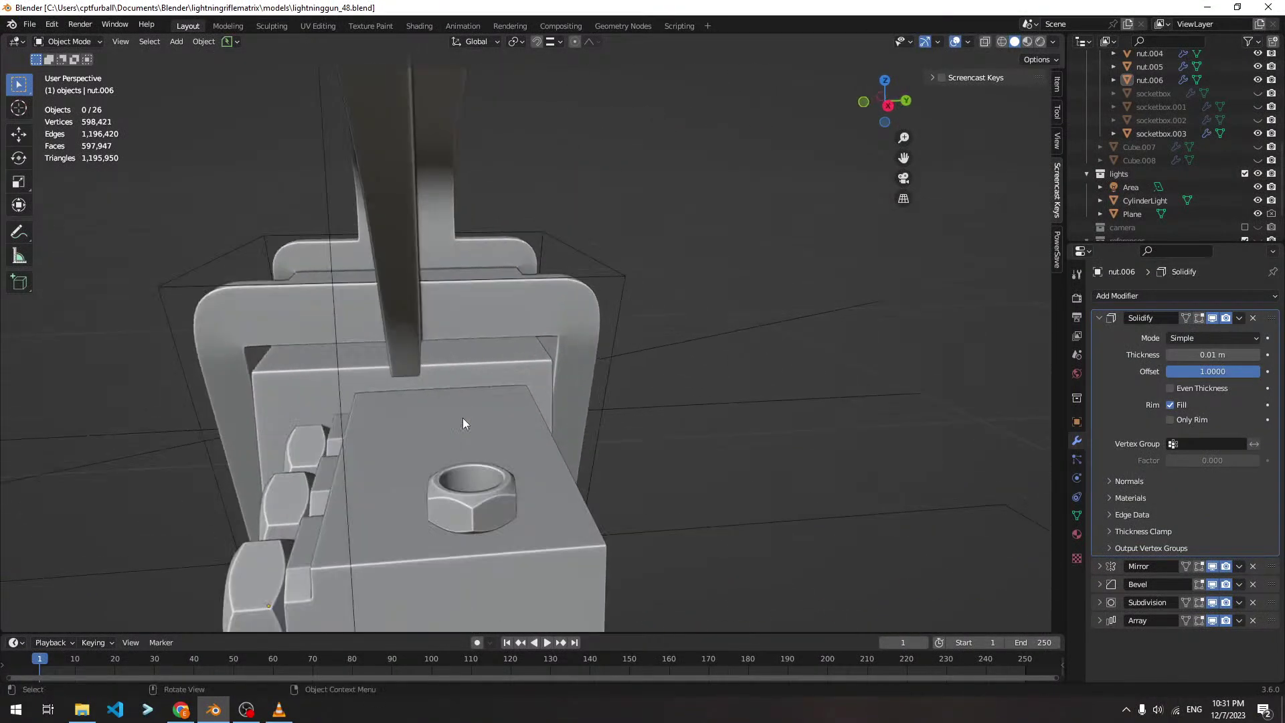
middle_click_drag(463, 418, 697, 400)
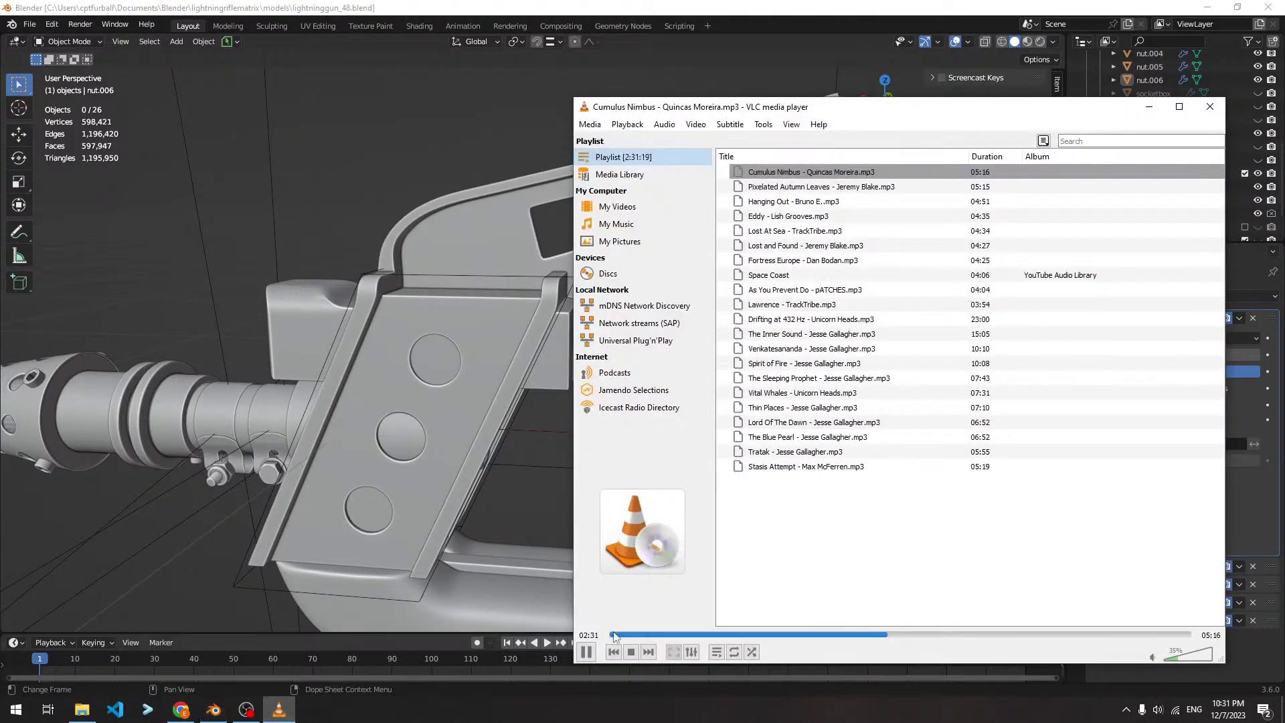
left_click(279, 710)
left_click(929, 7)
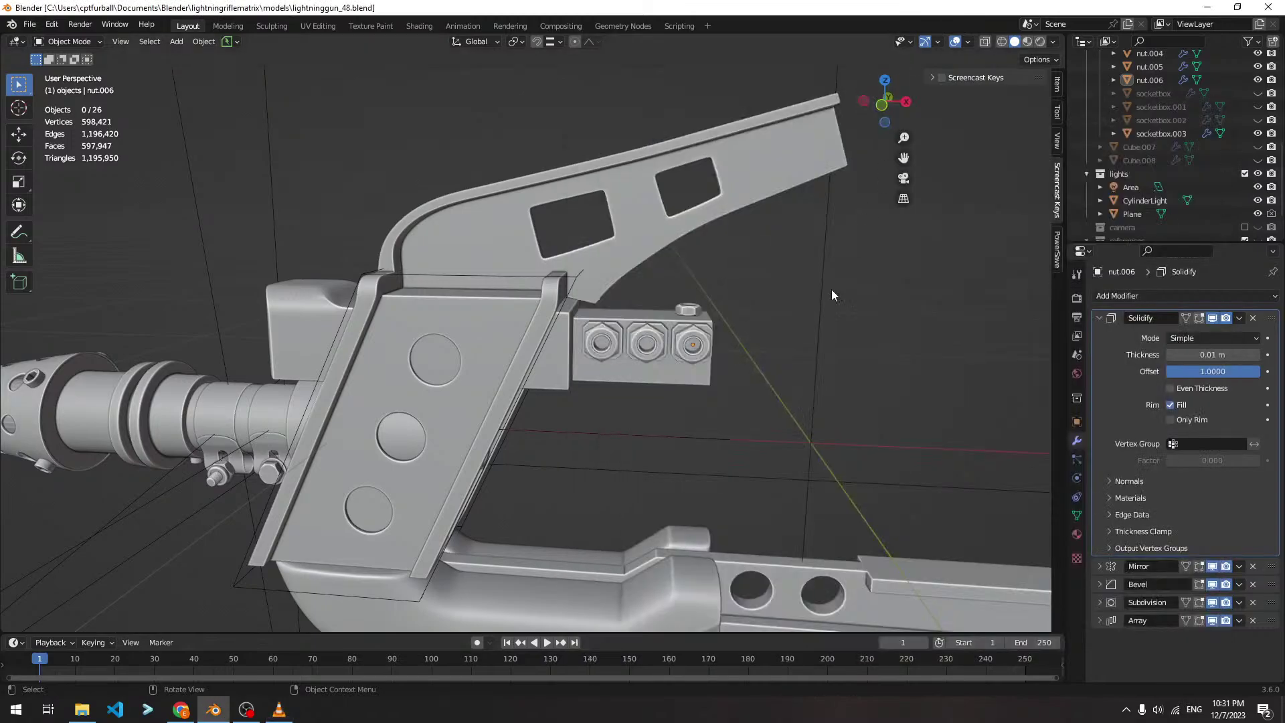
middle_click_drag(831, 289, 723, 332)
scroll(641, 318, "up", 3)
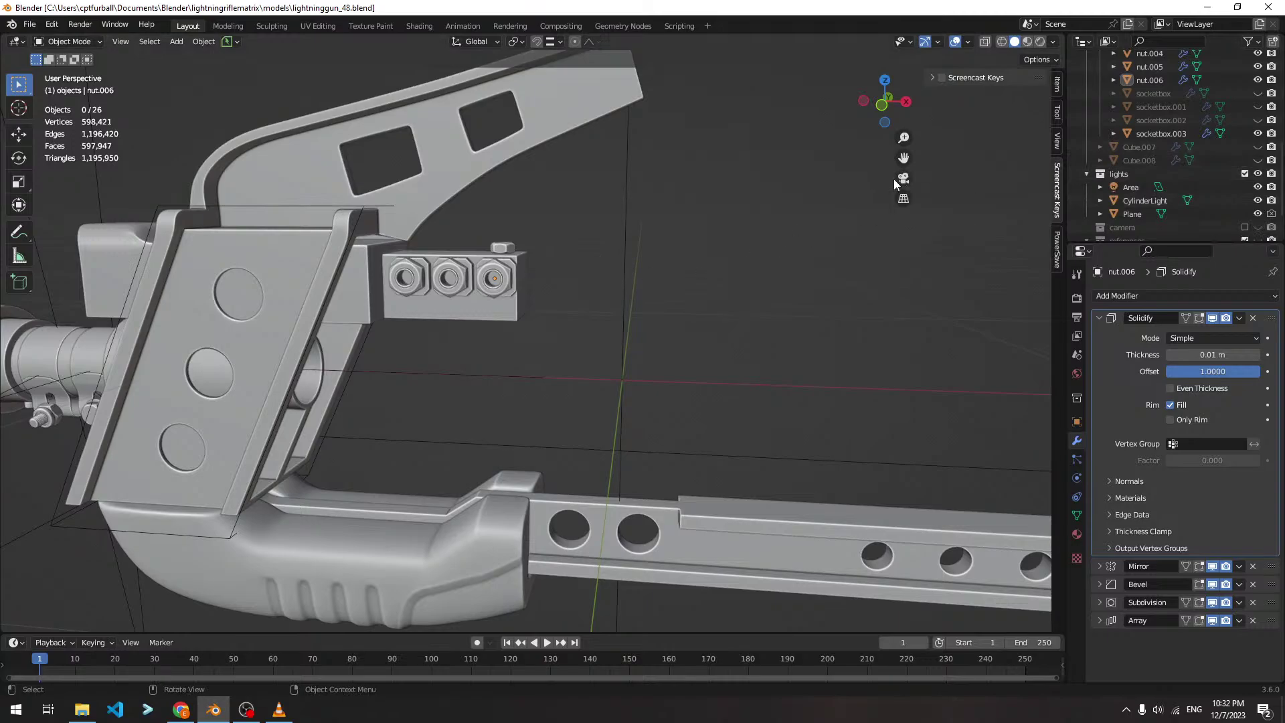
Switch to File Explorer and open the references folder inside Documents, Blender, lightningriflematrix
left_click(81, 710)
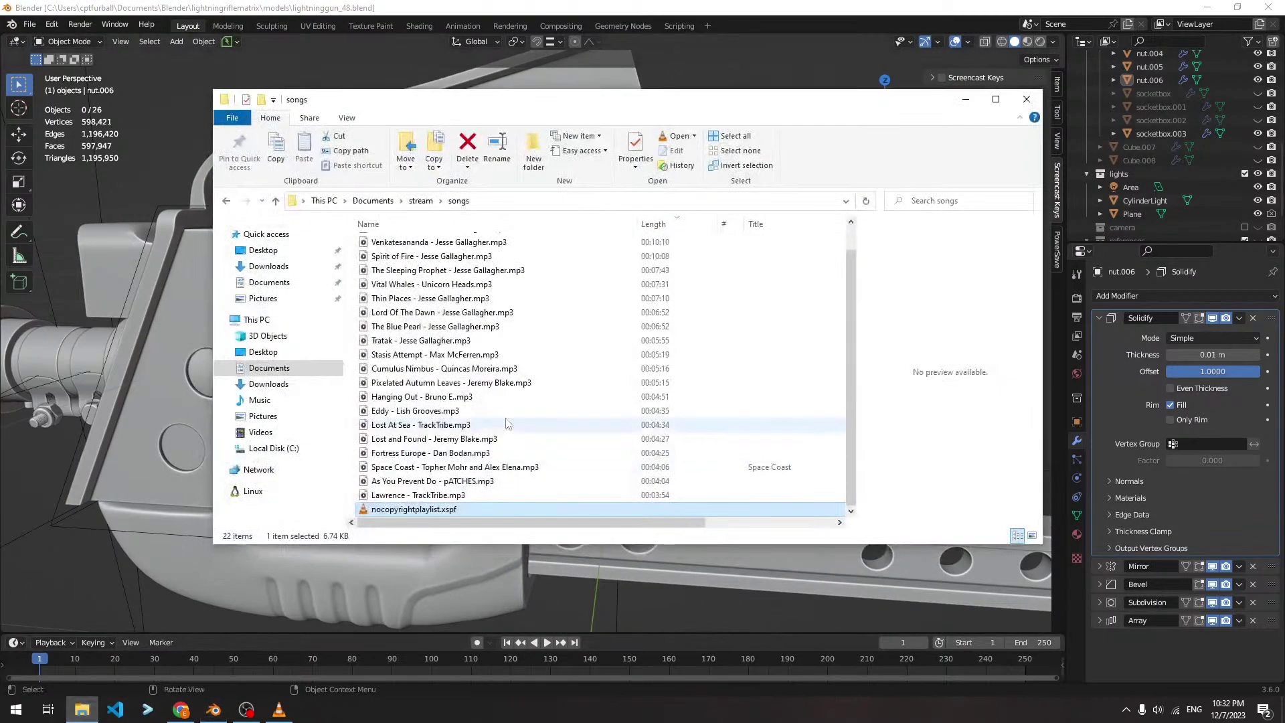
left_click(419, 201)
left_click(374, 201)
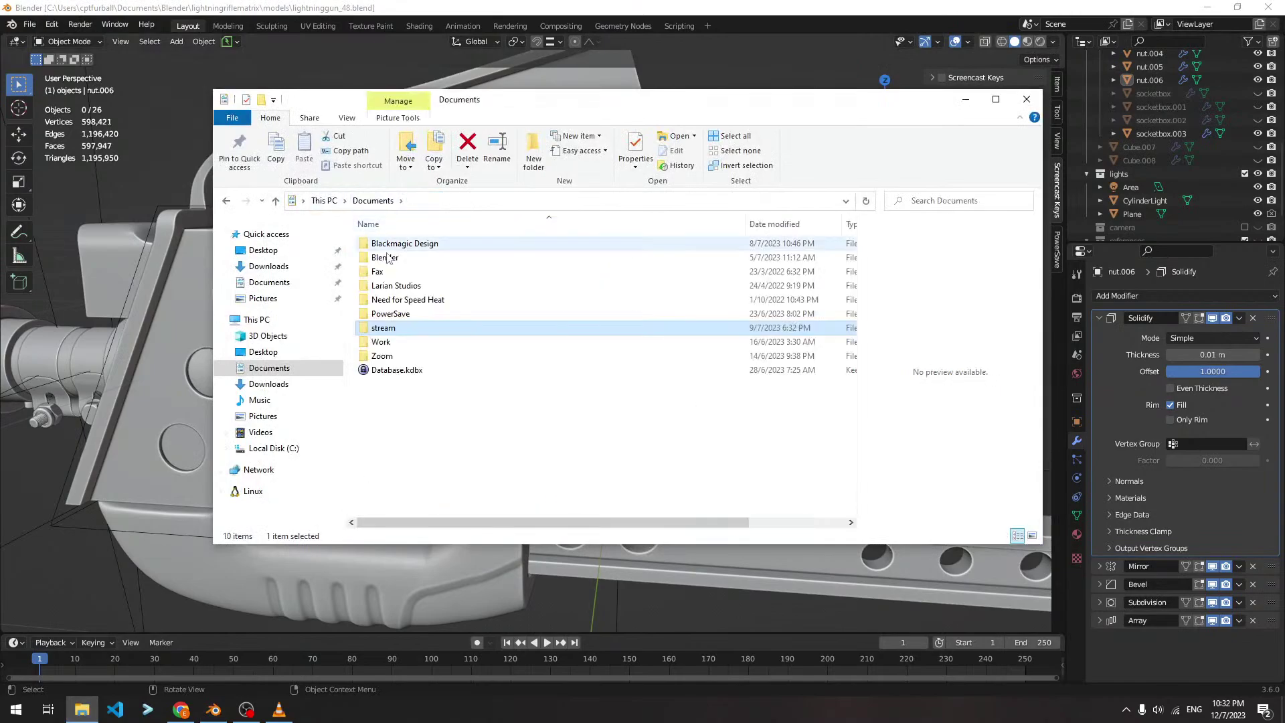
double_click(409, 258)
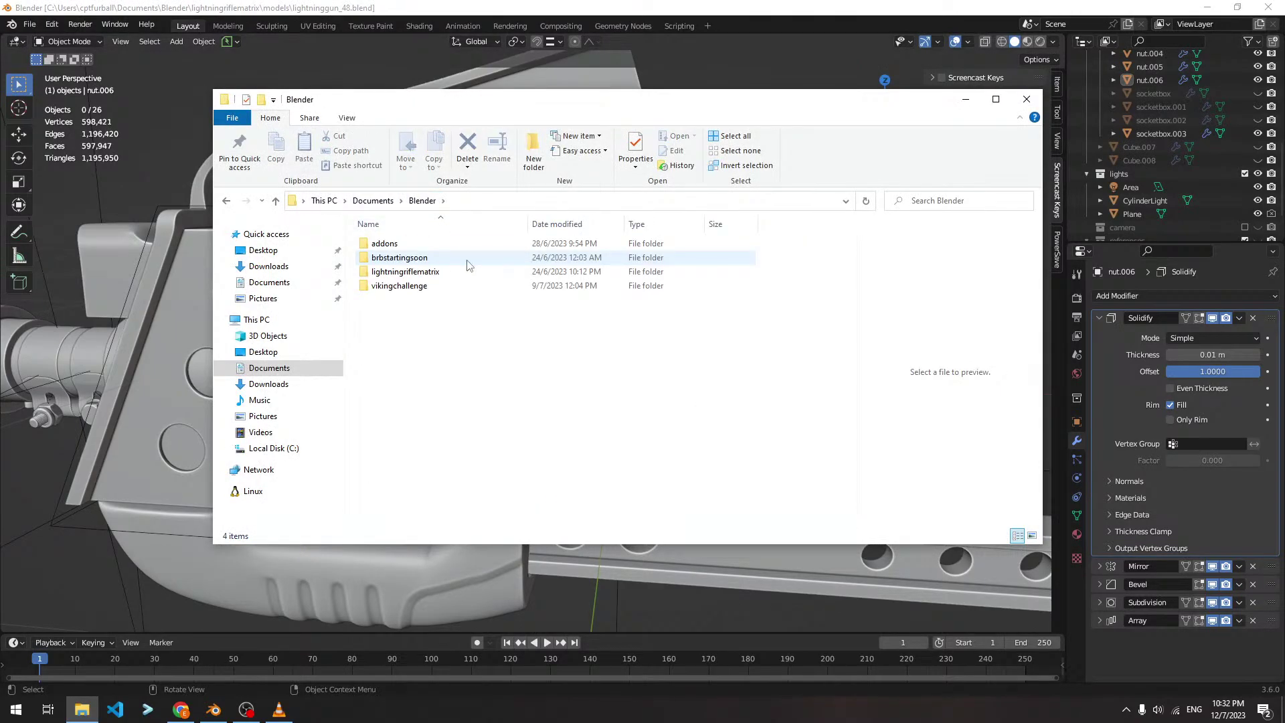
left_click(435, 273)
double_click(437, 273)
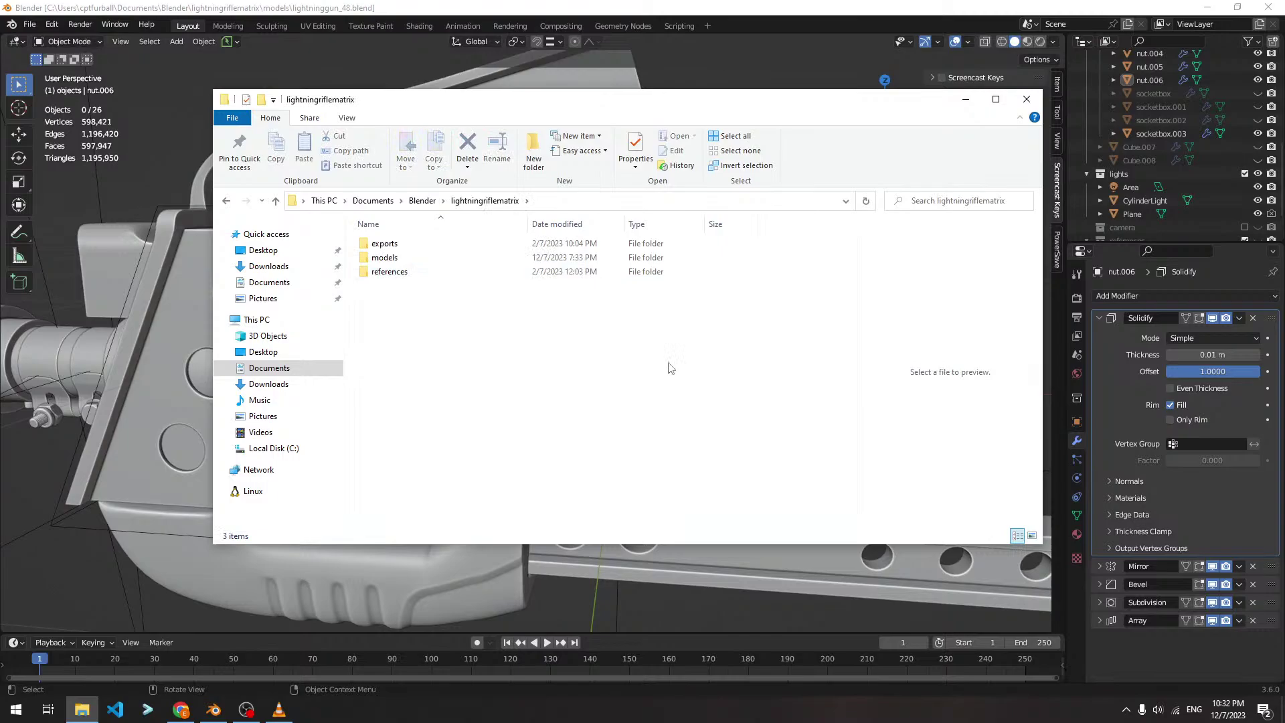
double_click(396, 272)
scroll(697, 347, "down", 3)
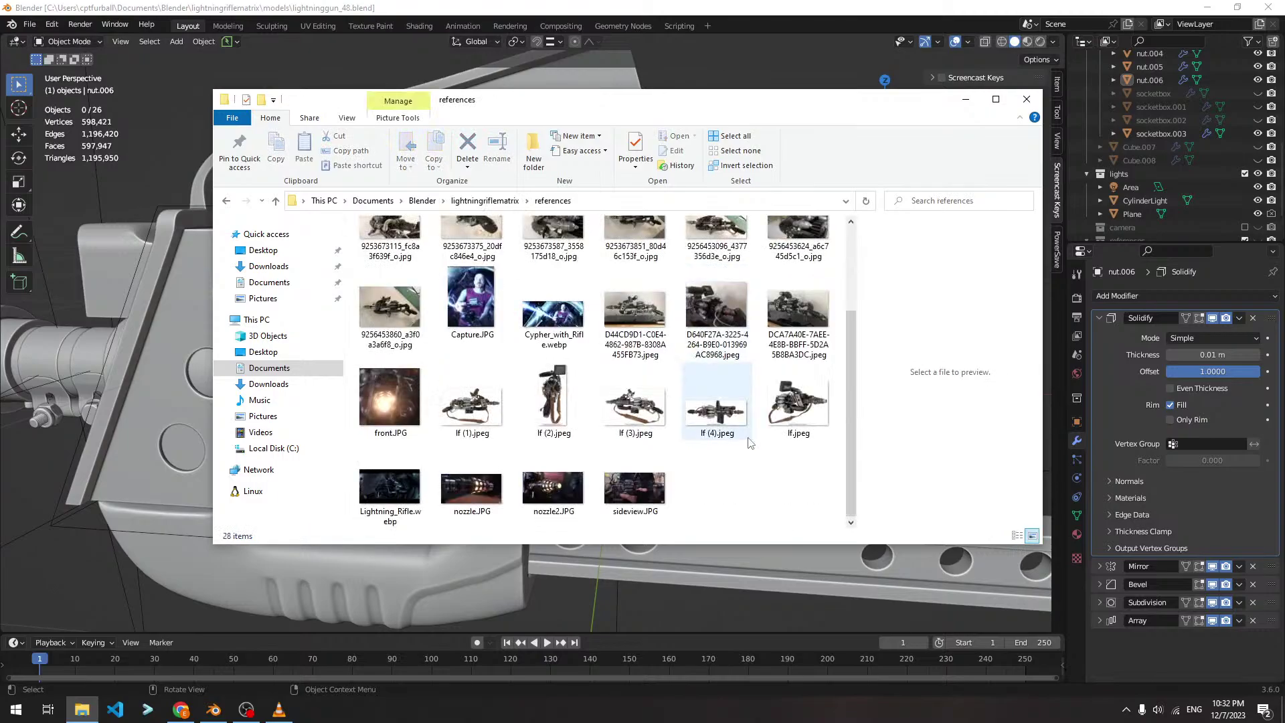
Open the reference photo lf (3).jpeg and examine the socket box with its hoses up close
double_click(639, 406)
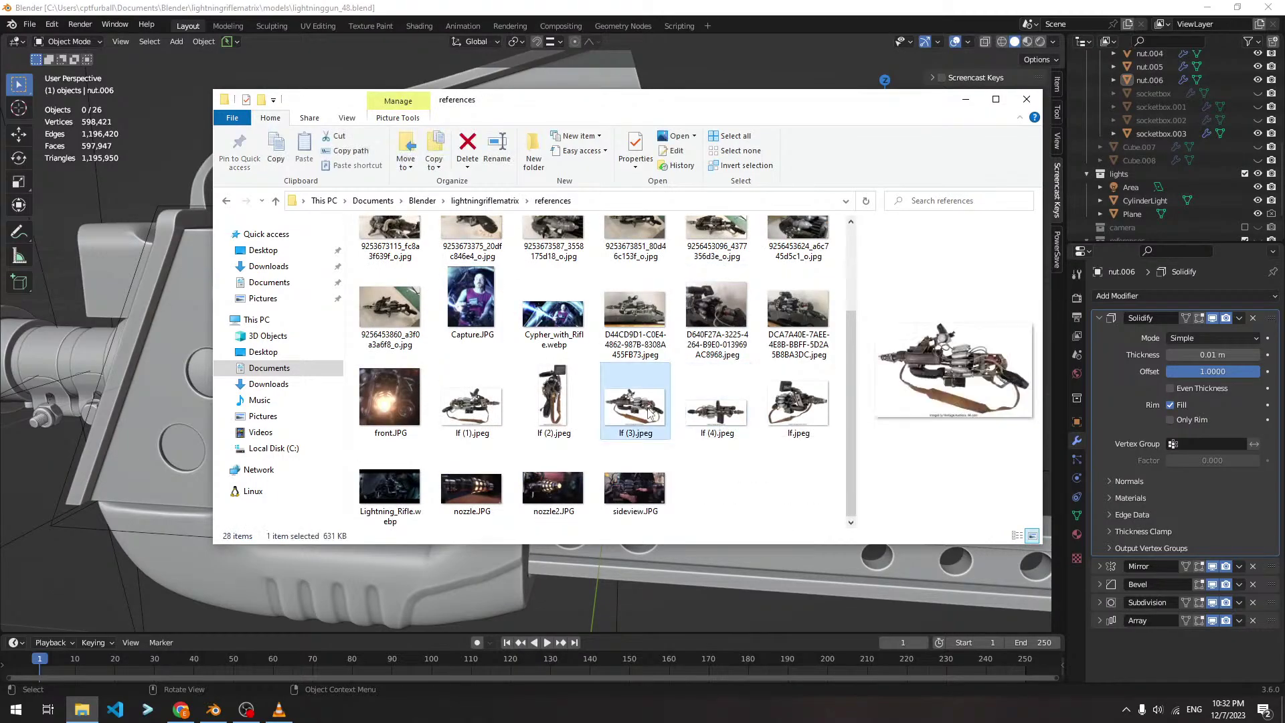
scroll(506, 207, "up", 10)
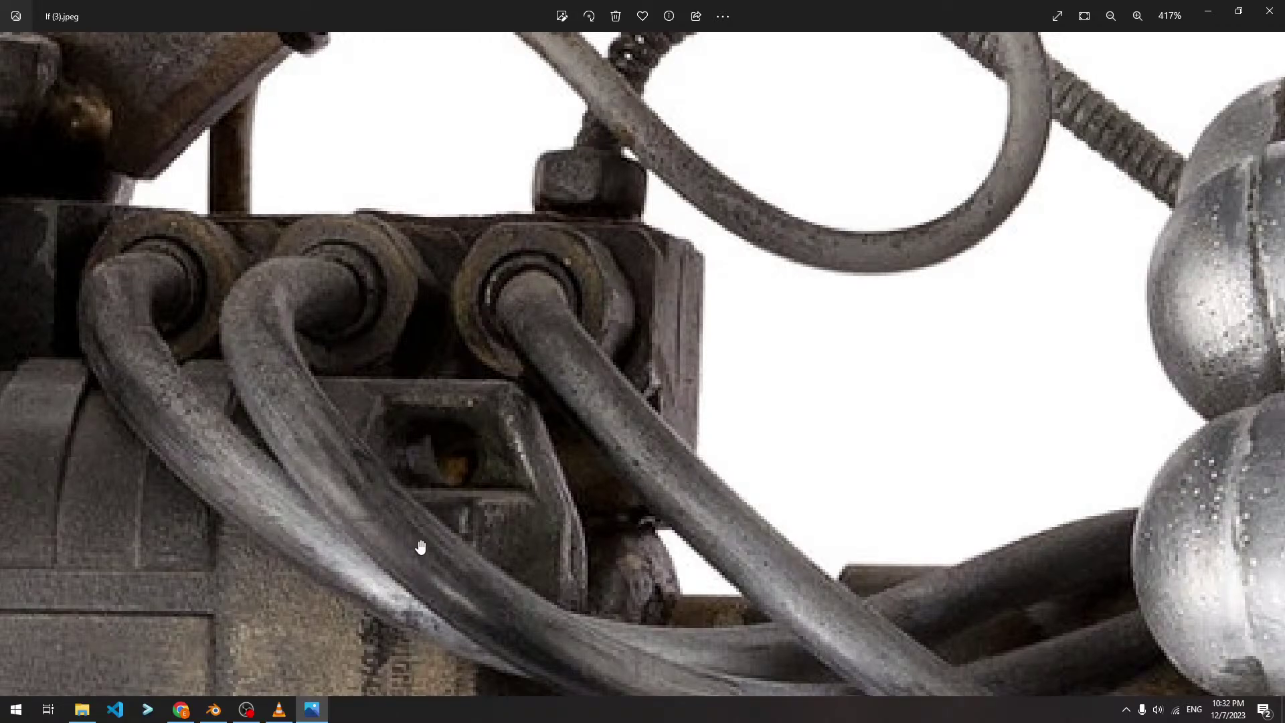
Switch to Blender and make the hidden objects Cube.007 and Cube.008 visible
left_click(218, 709)
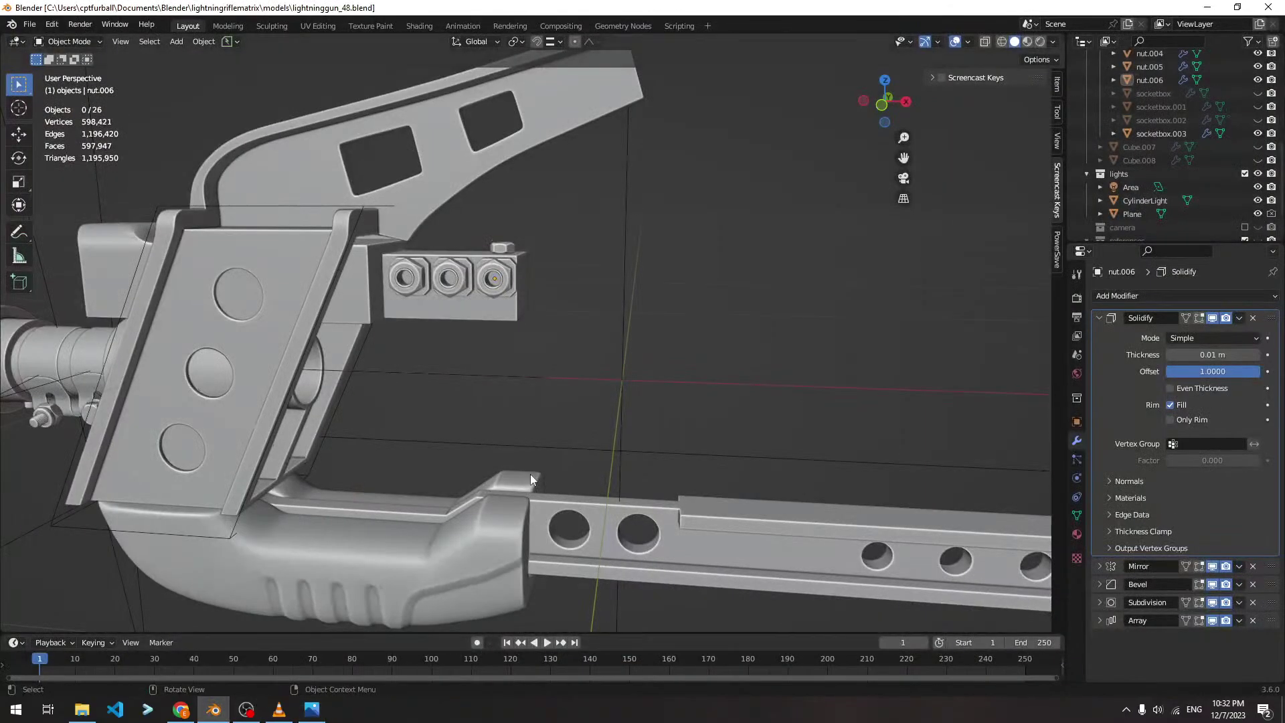
scroll(603, 336, "down", 2)
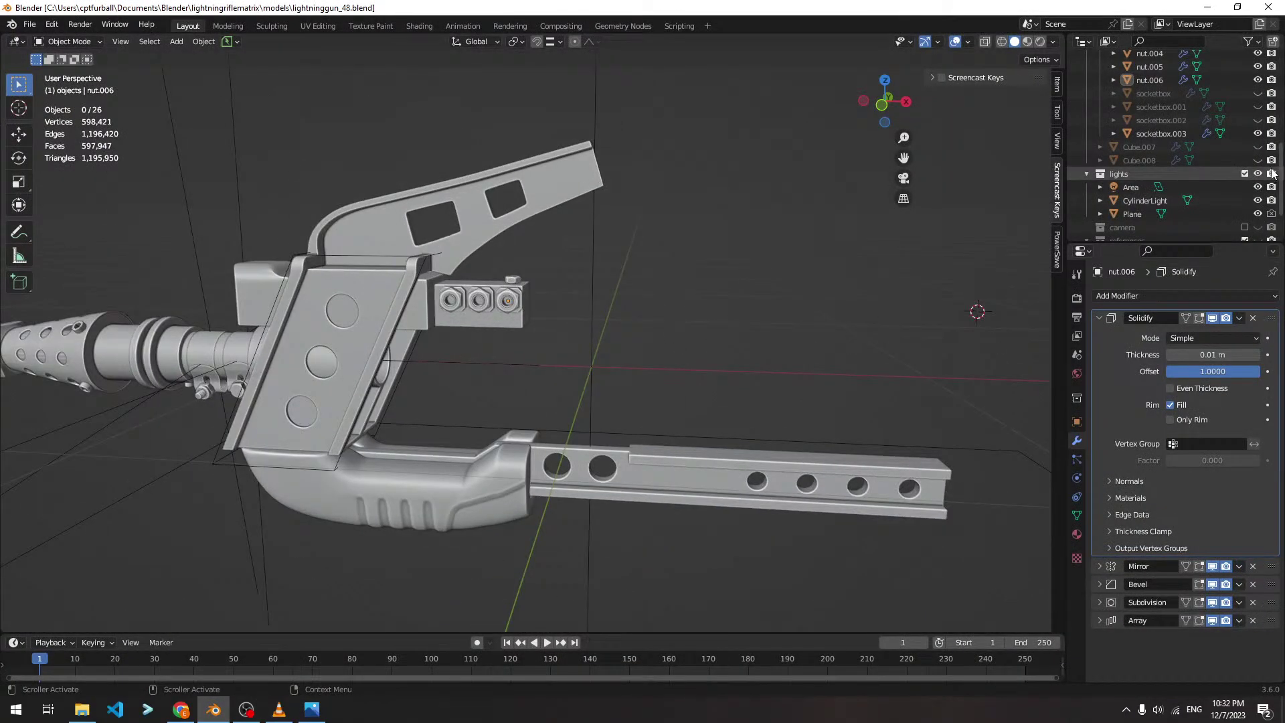
left_click(1258, 147)
middle_click_drag(897, 275, 636, 321)
left_click(562, 348)
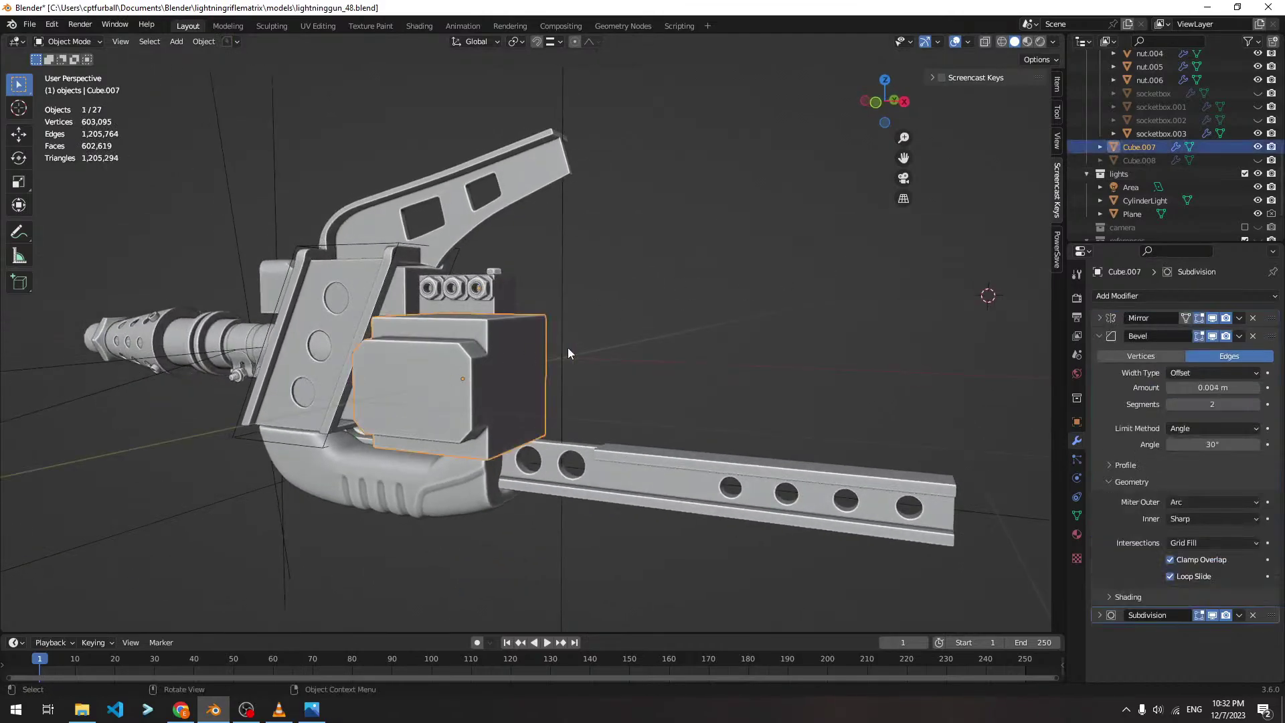
left_click(1258, 147)
left_click(1257, 160)
scroll(845, 265, "down", 2)
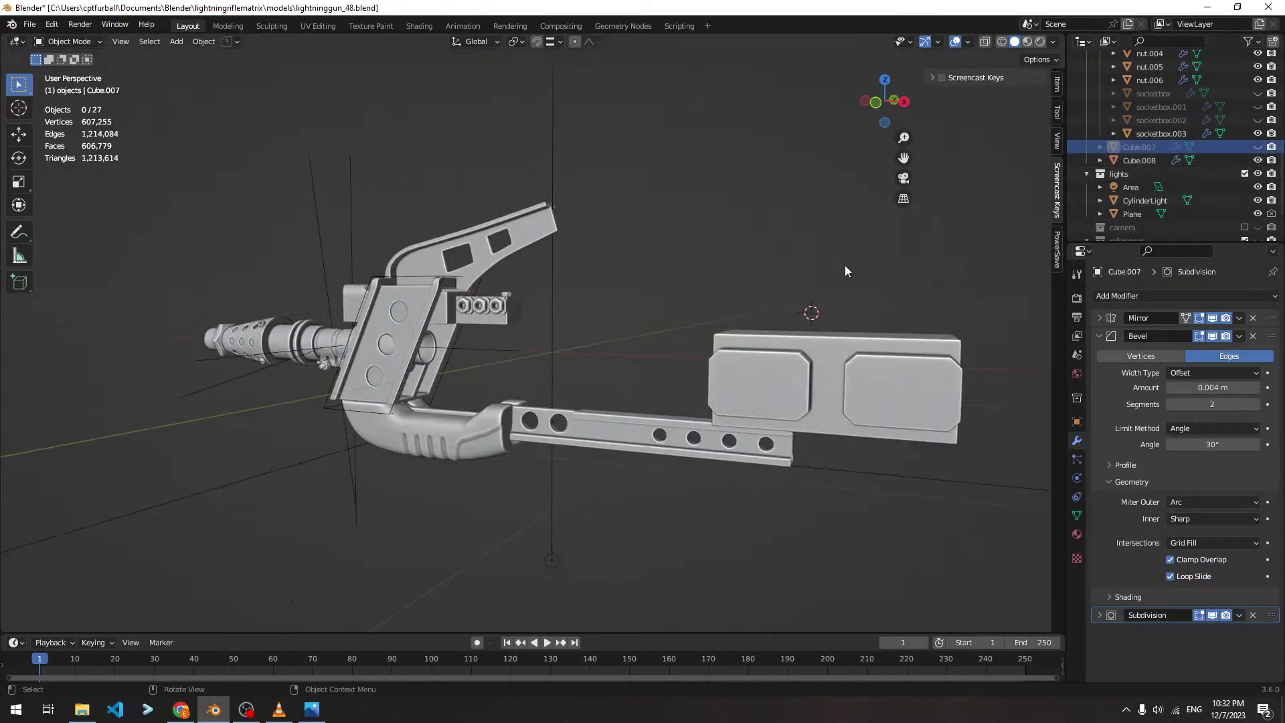
scroll(845, 266, "up", 2)
left_click(1257, 147)
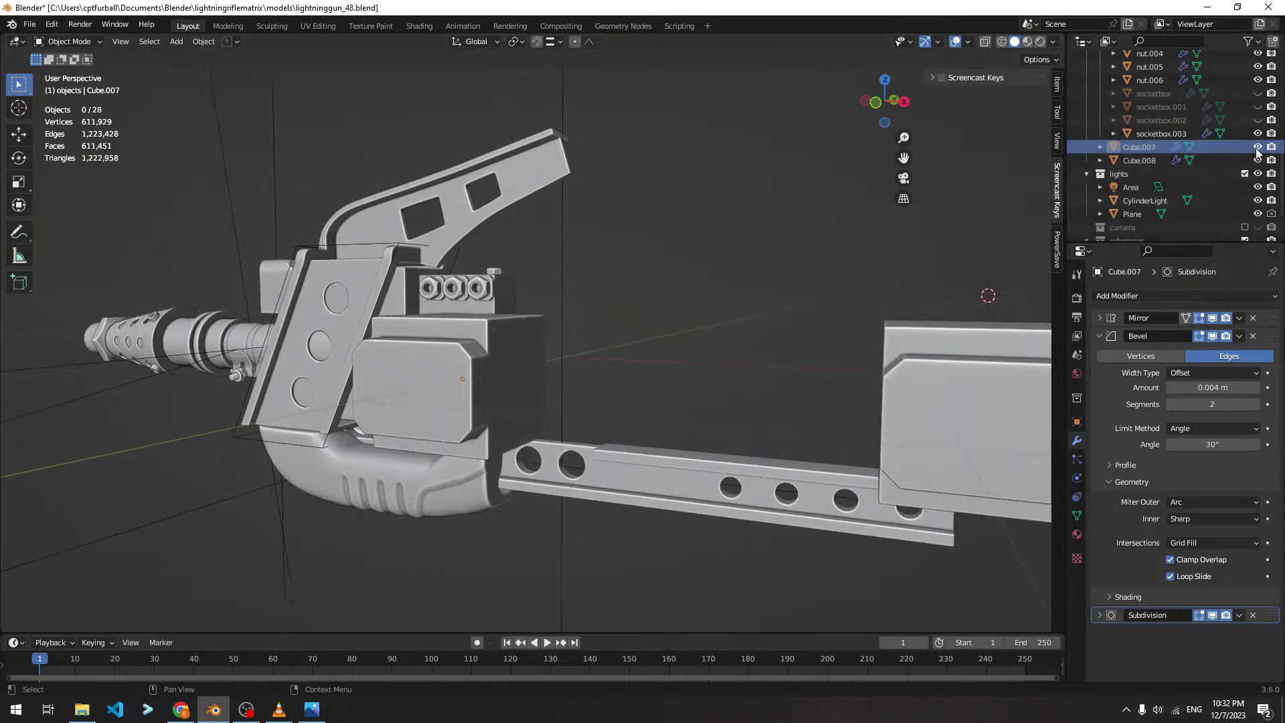
Inspect the hidden boxes socketbox.001, socketbox.002 and socketbox one after another, hiding each again
left_click(1258, 106)
left_click(1162, 107)
key("KP_Decimal")
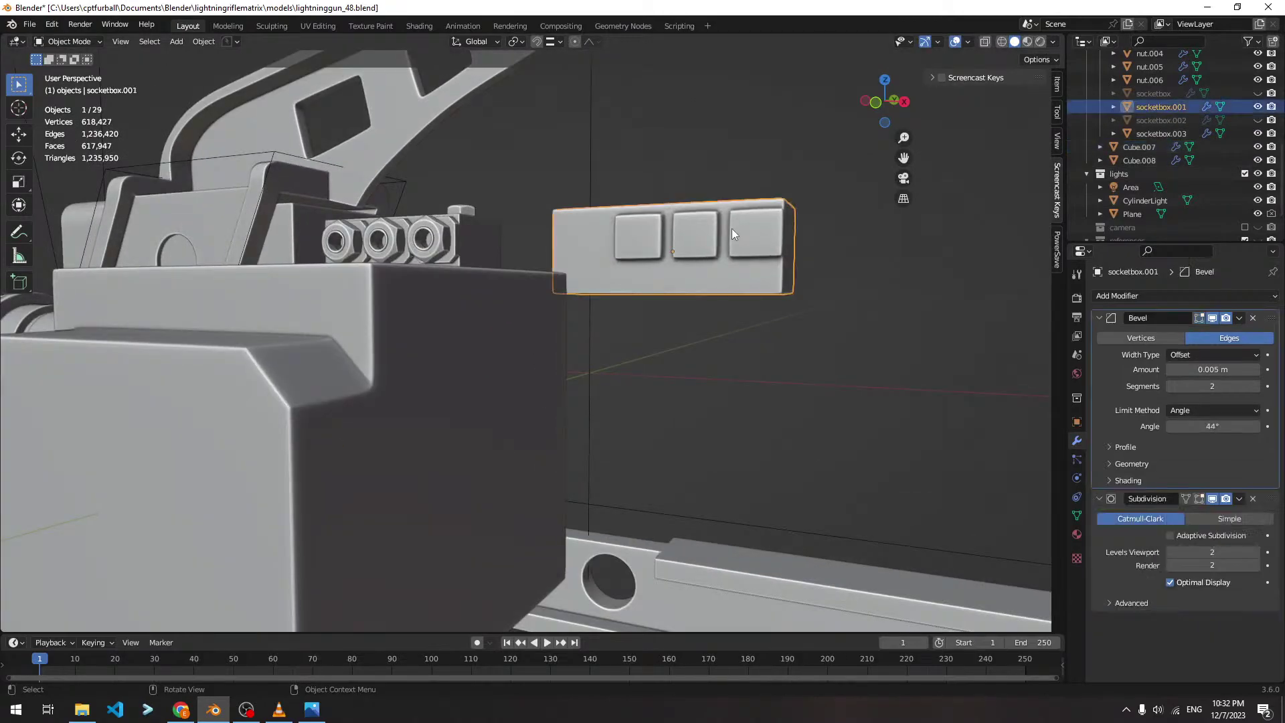
middle_click_drag(732, 228, 750, 281)
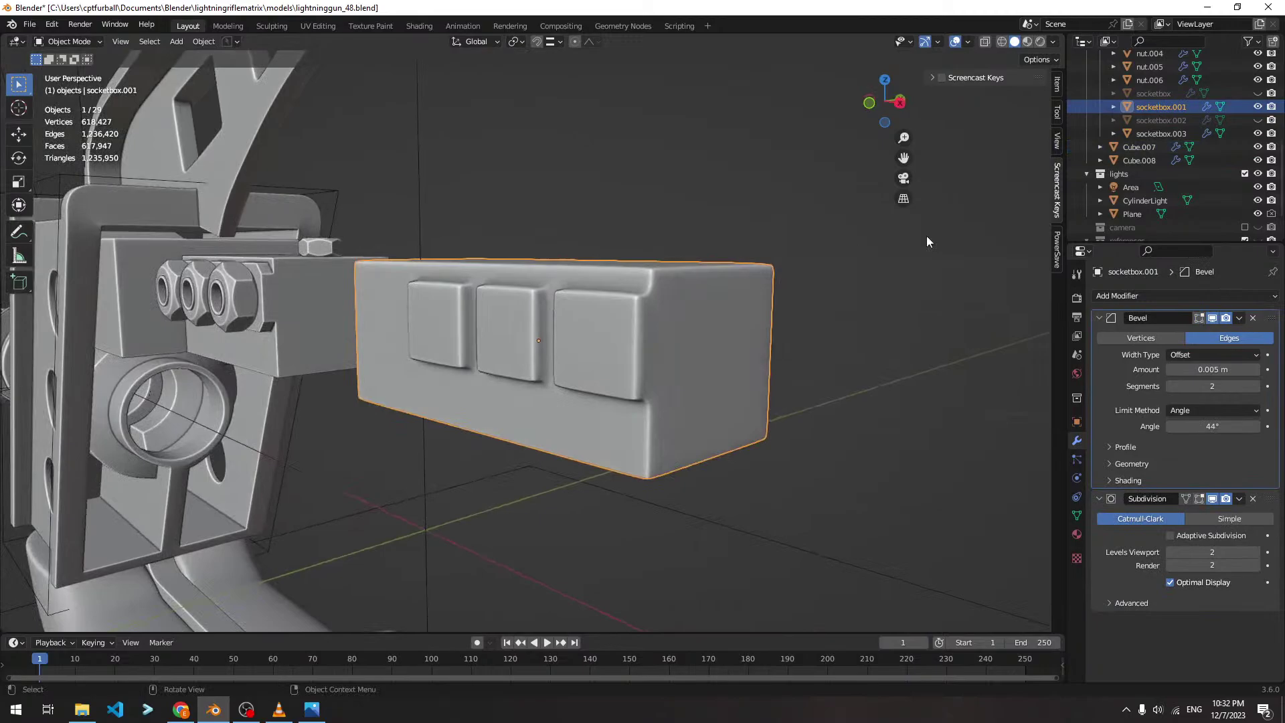
left_click(1258, 107)
left_click(1258, 120)
middle_click_drag(870, 301, 738, 368)
left_click(806, 362)
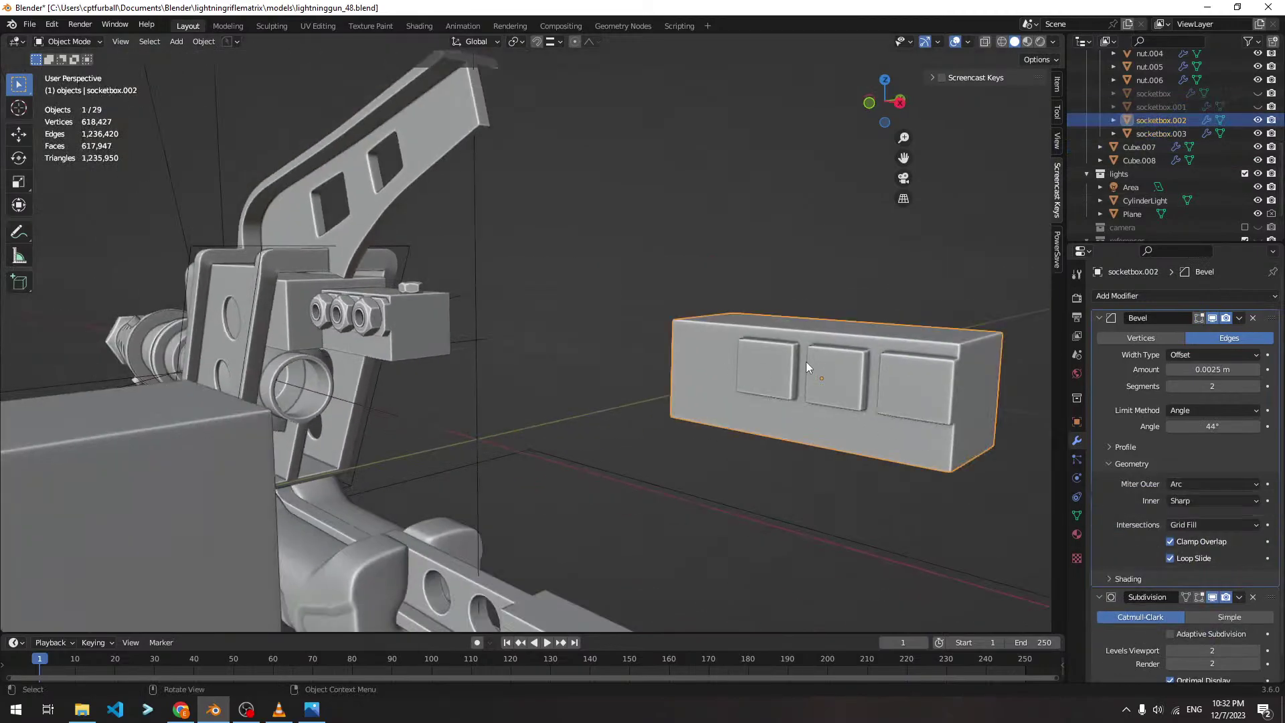
left_click(1258, 120)
left_click(1258, 93)
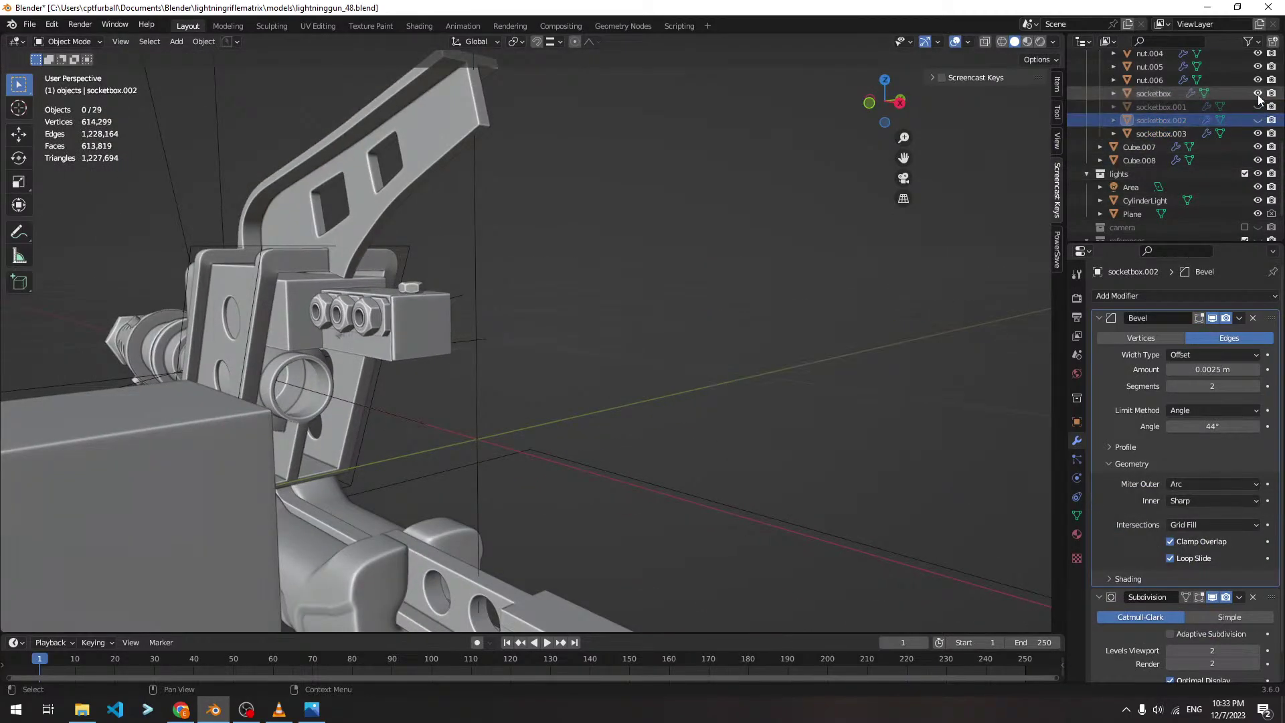
left_click(1258, 94)
Select the box Cube.007 below the socket box and collapse its Bevel modifier settings
scroll(476, 388, "down", 5)
middle_click_drag(476, 387, 513, 385)
left_click(441, 384)
scroll(599, 367, "up", 4)
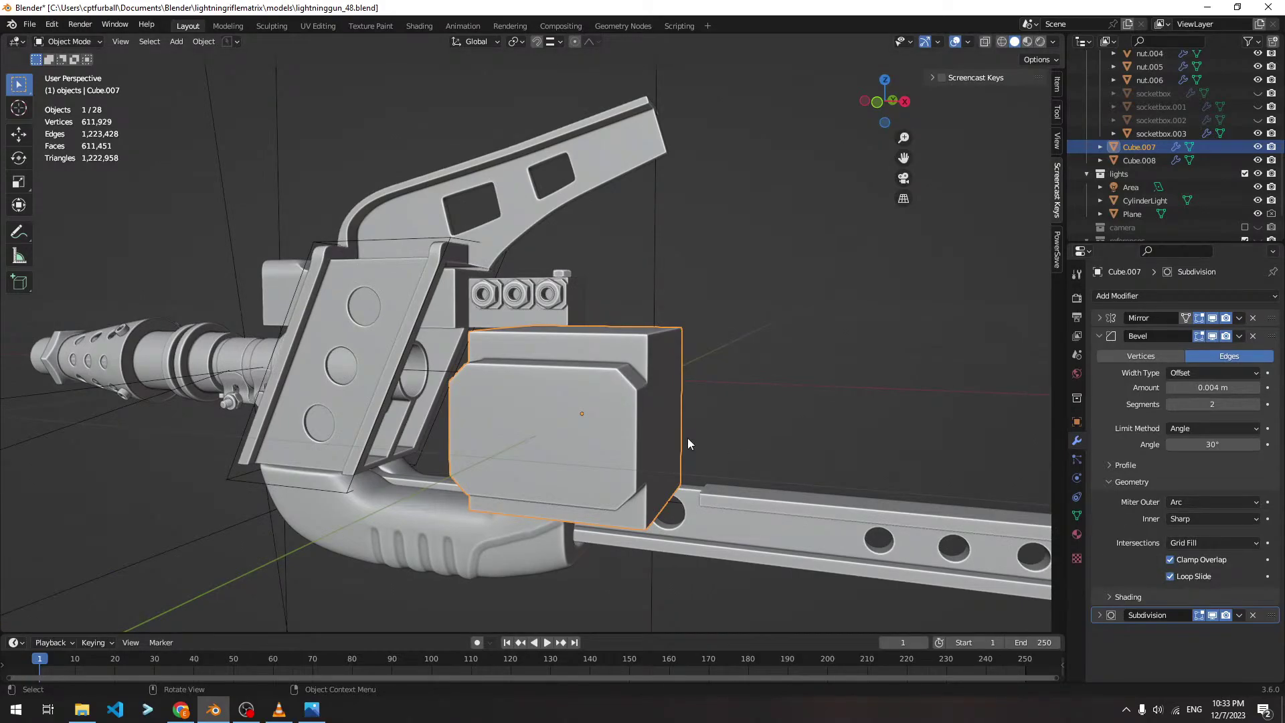
left_click(1100, 336)
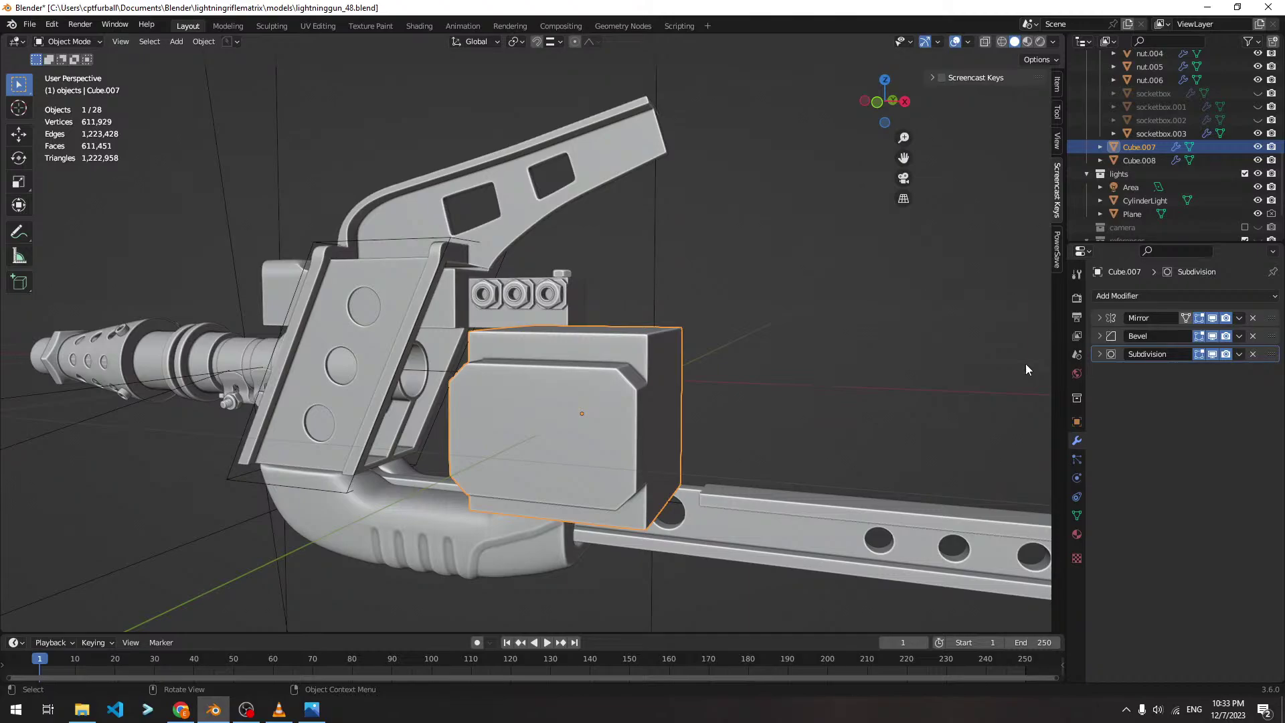
Add a 2 m cube mesh at the 3D cursor
scroll(794, 378, "down", 3)
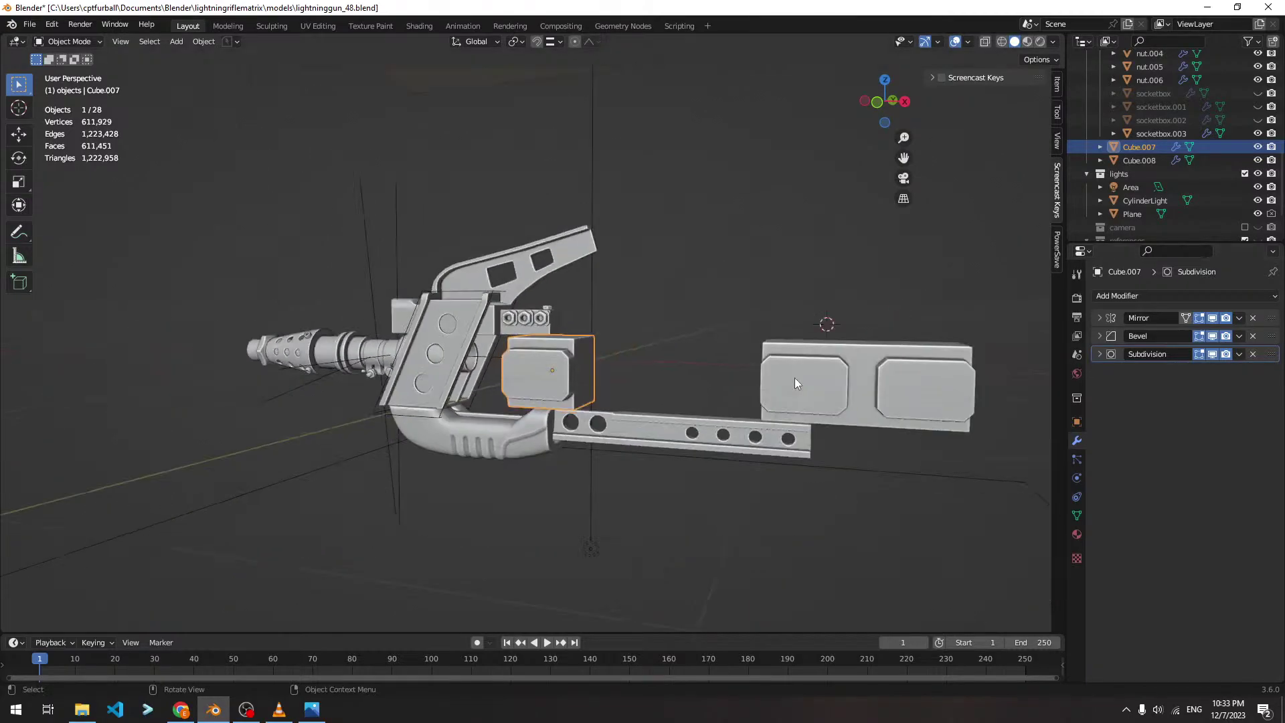
middle_click_drag(761, 368, 778, 369)
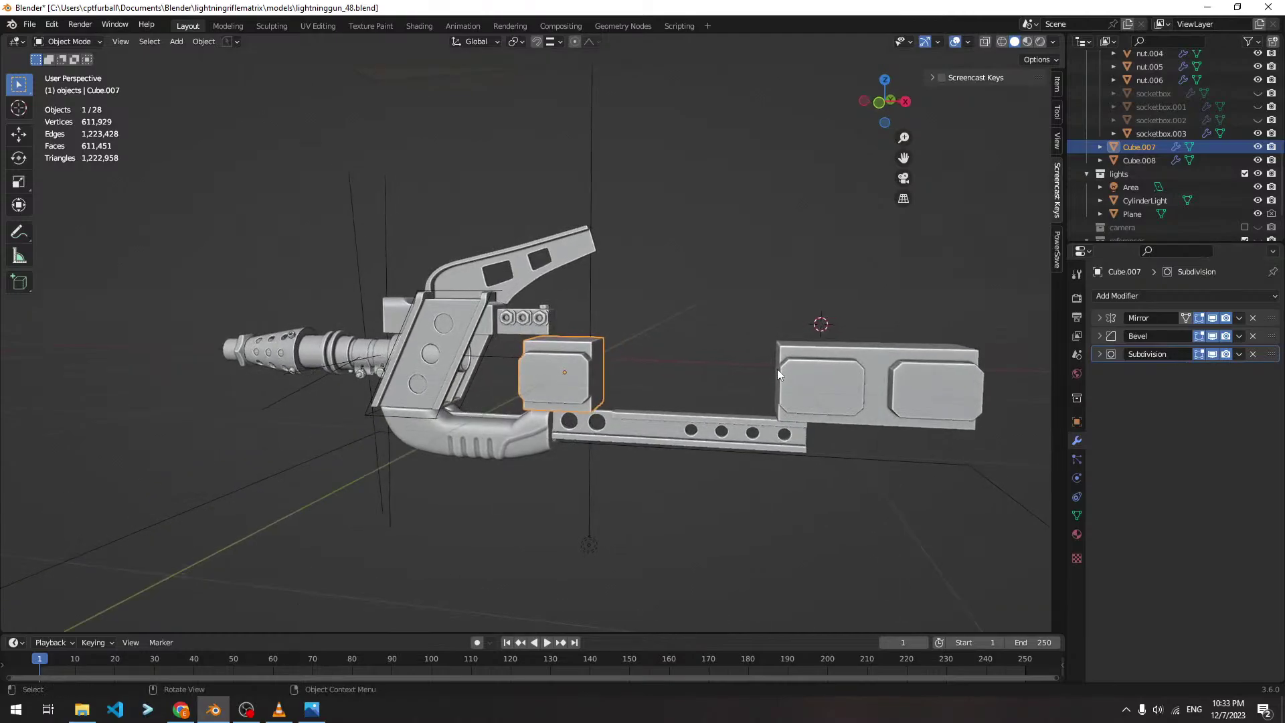
mouse_move(600, 375)
middle_mouse_down()
mouse_move(624, 324)
mouse_move(633, 331)
mouse_move(602, 355)
middle_mouse_up()
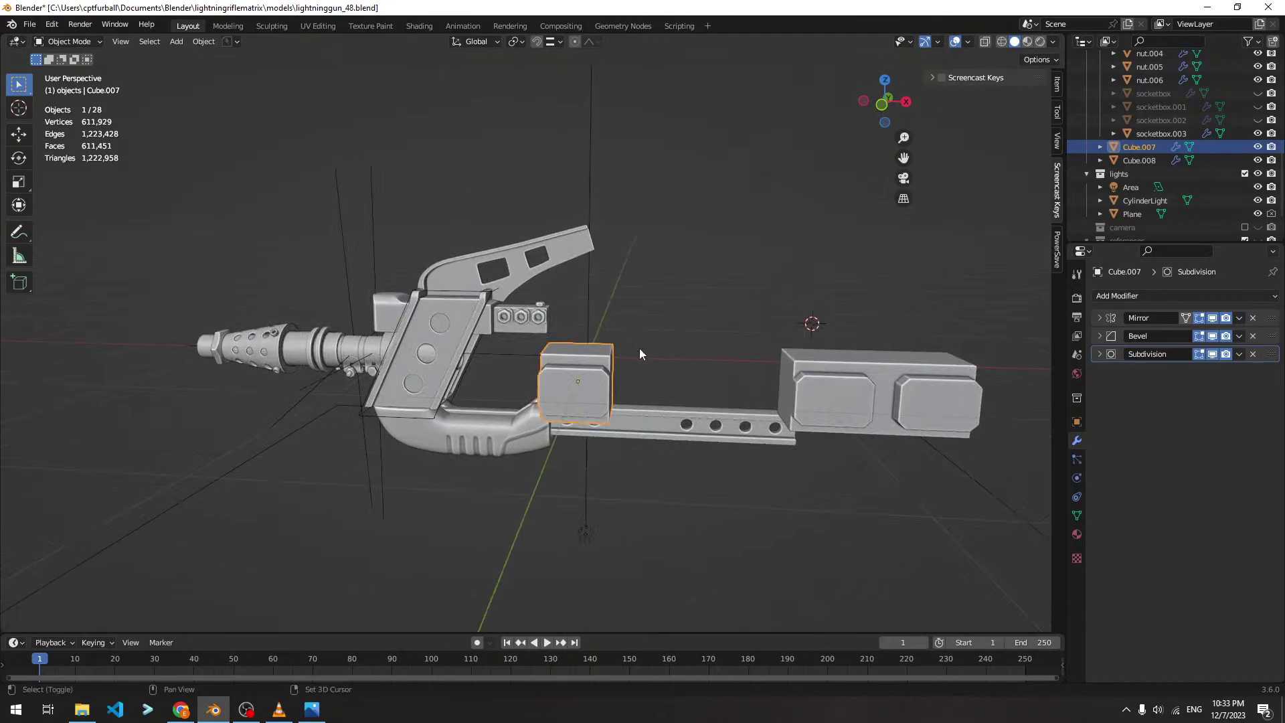
key("shift+a")
left_click(713, 364)
scroll(690, 334, "down", 5)
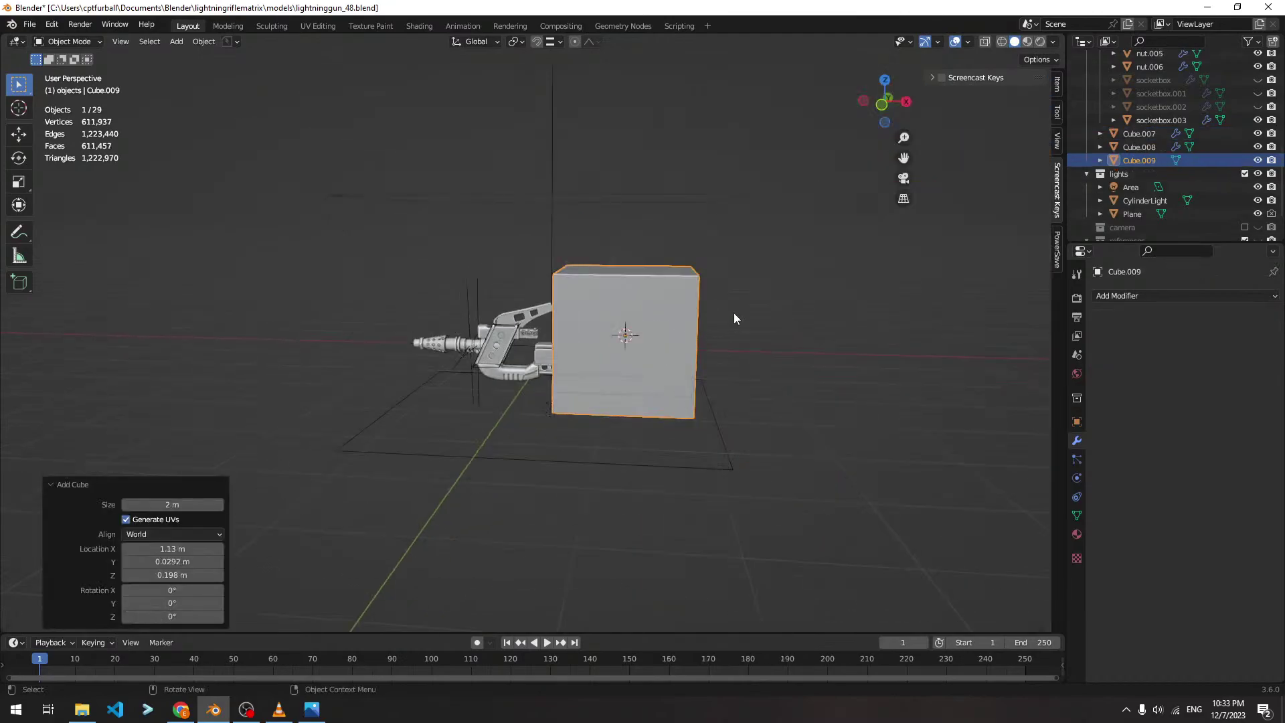
middle_click_drag(733, 312, 576, 375)
key("g")
key("z")
key("Escape")
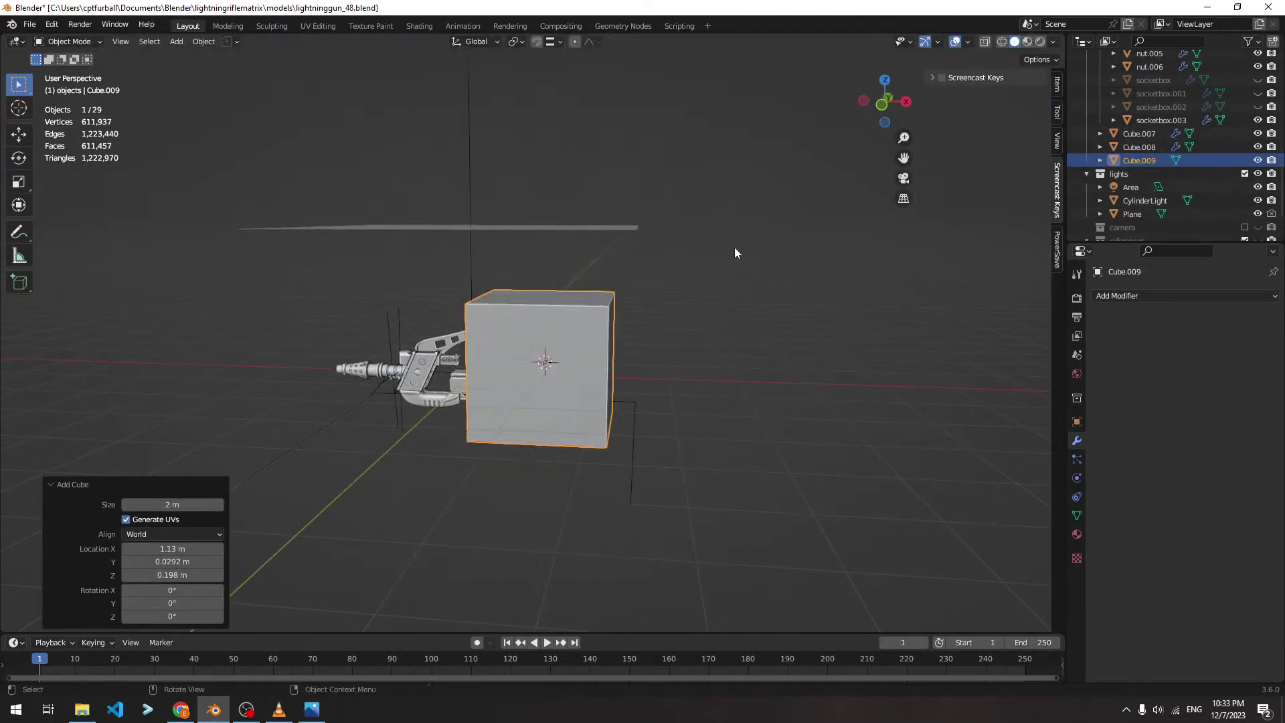
Scale the new cube by about 0.327 and move it about 3.38 m along X, clear of the gun
key("s")
left_click(602, 332)
key("g")
key("x")
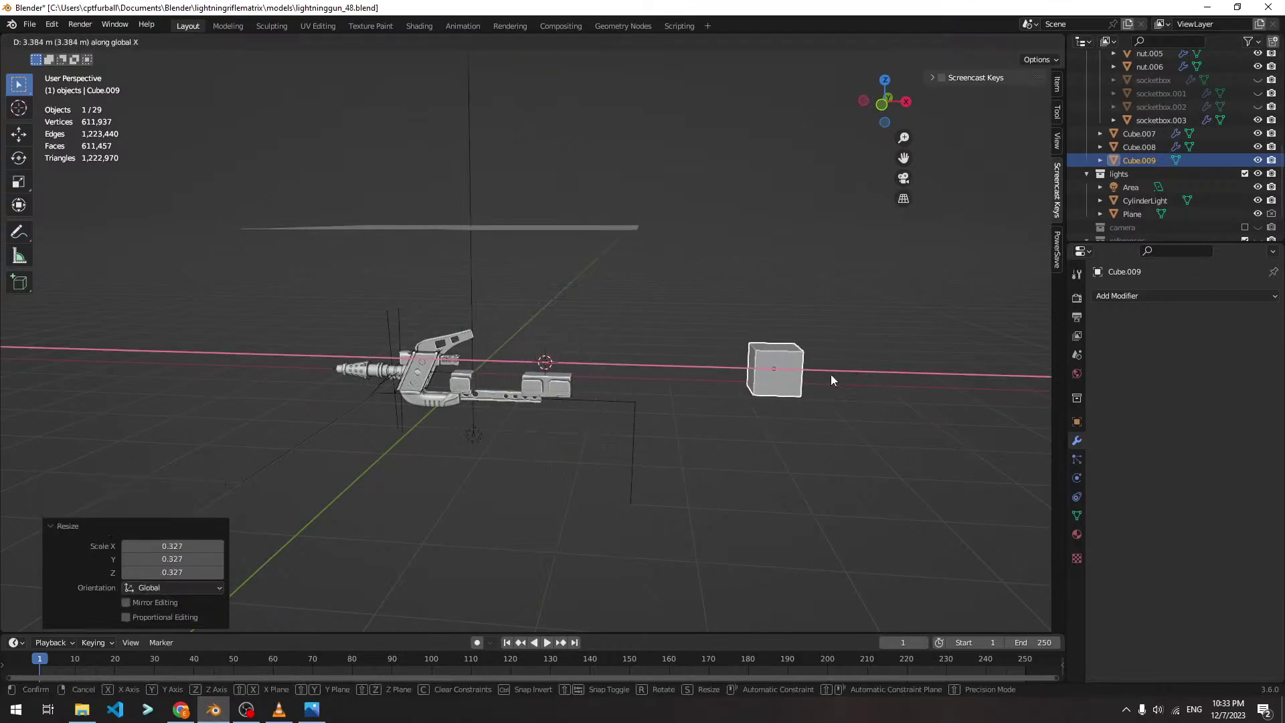
left_click(830, 375)
Cut two horizontal edge loops around the new cube and scale them apart along Z, near its upper and lower edges
key("KP_Decimal")
scroll(830, 415, "down", 6)
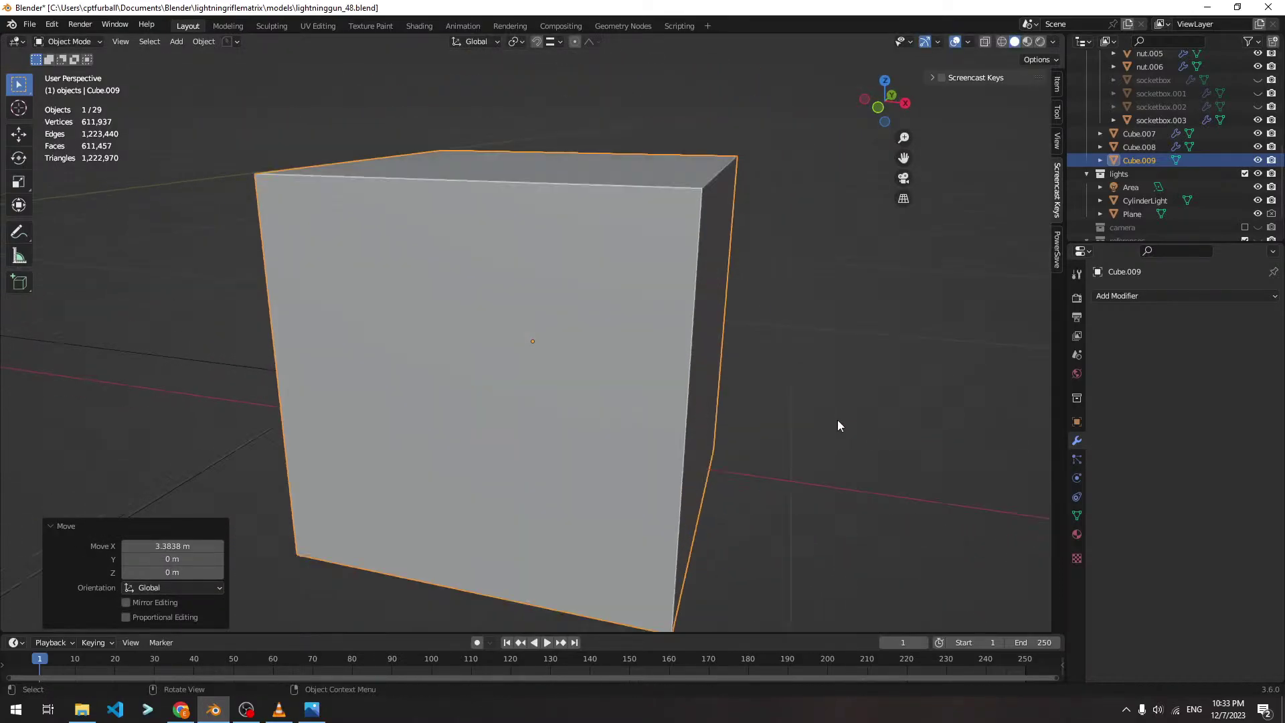
key("Tab")
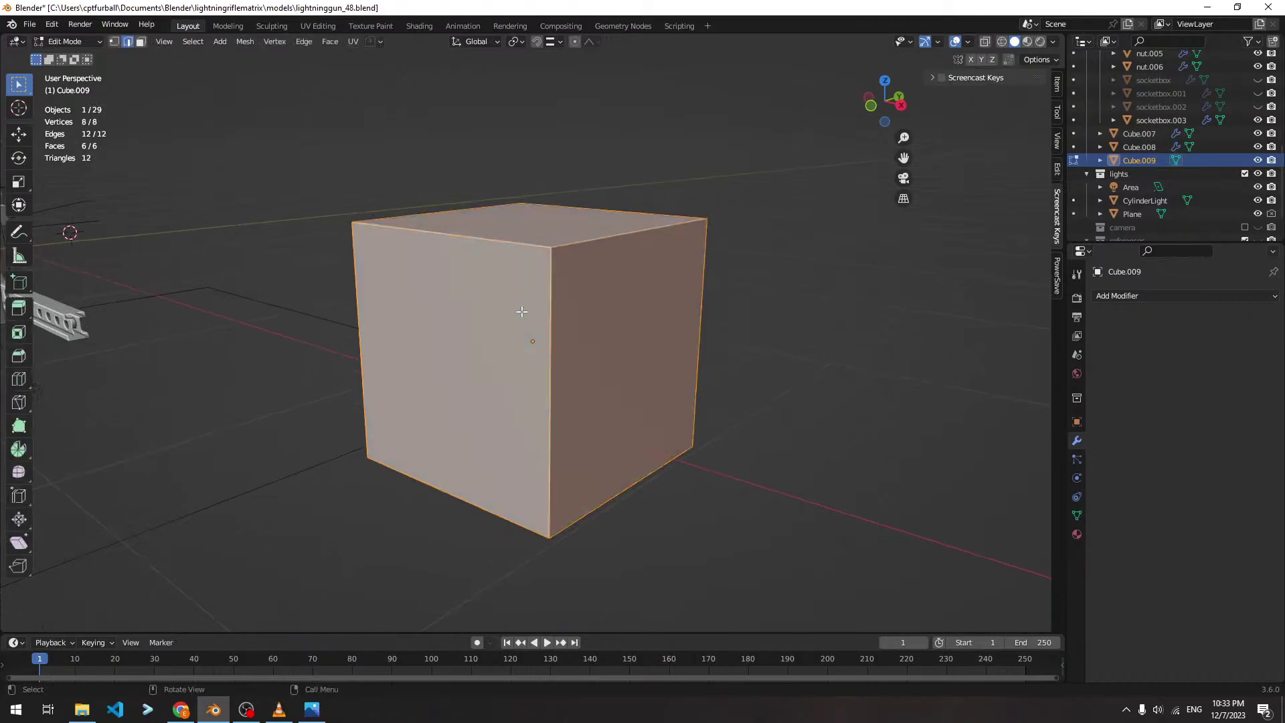
key("ctrl+r")
scroll(375, 355, "up", 1)
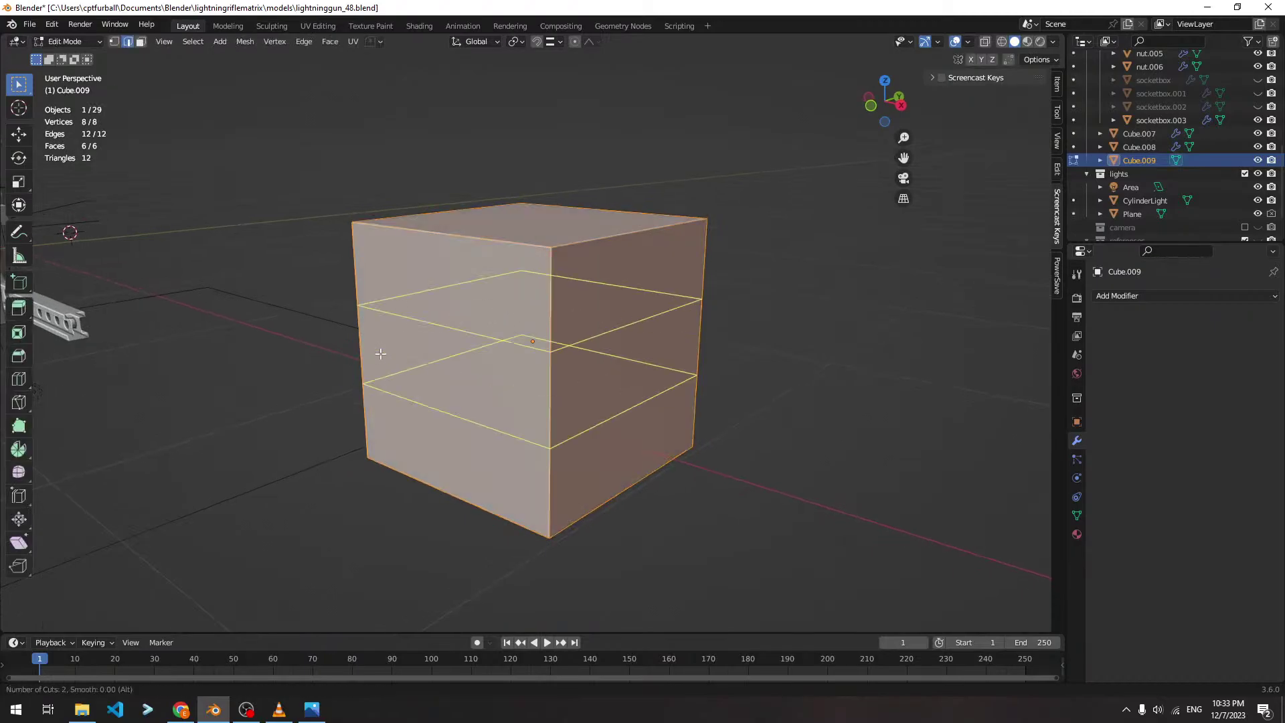
left_click(376, 356)
right_click(376, 356)
key("s")
key("z")
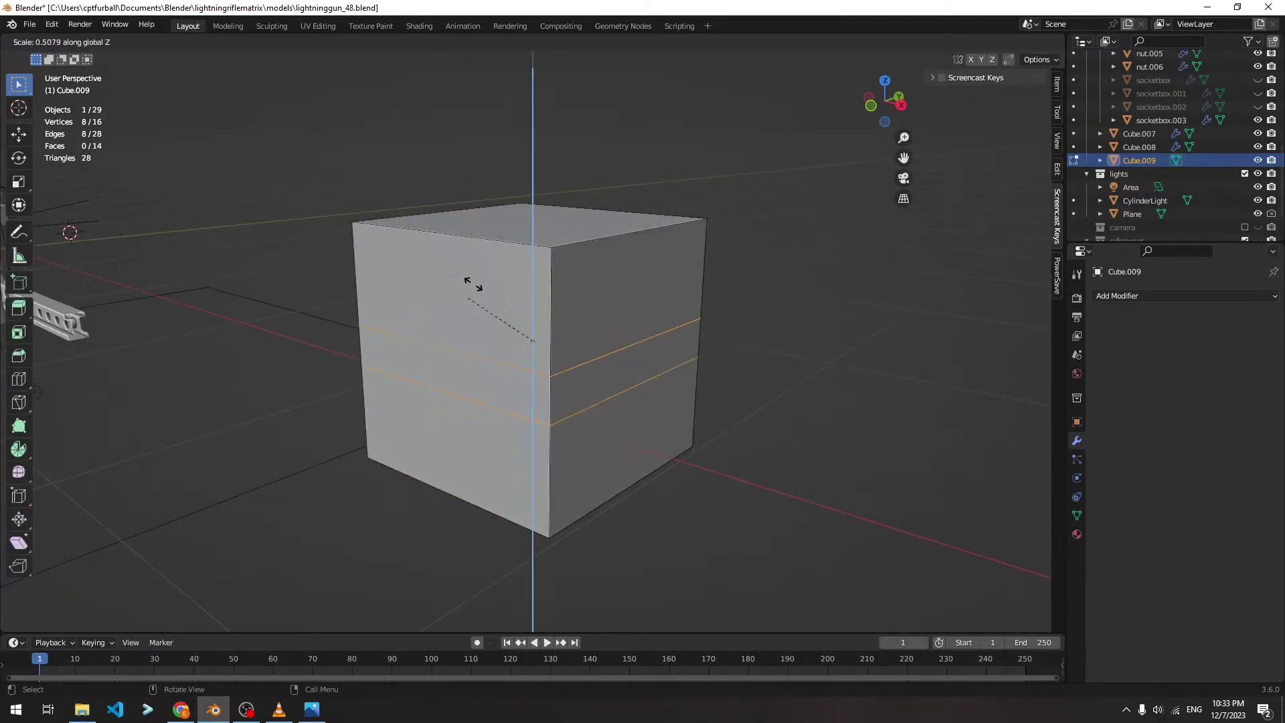
left_click(498, 570)
Extrude the large middle face on the cube's side outward by about 0.14 m and clear the selection
key("3")
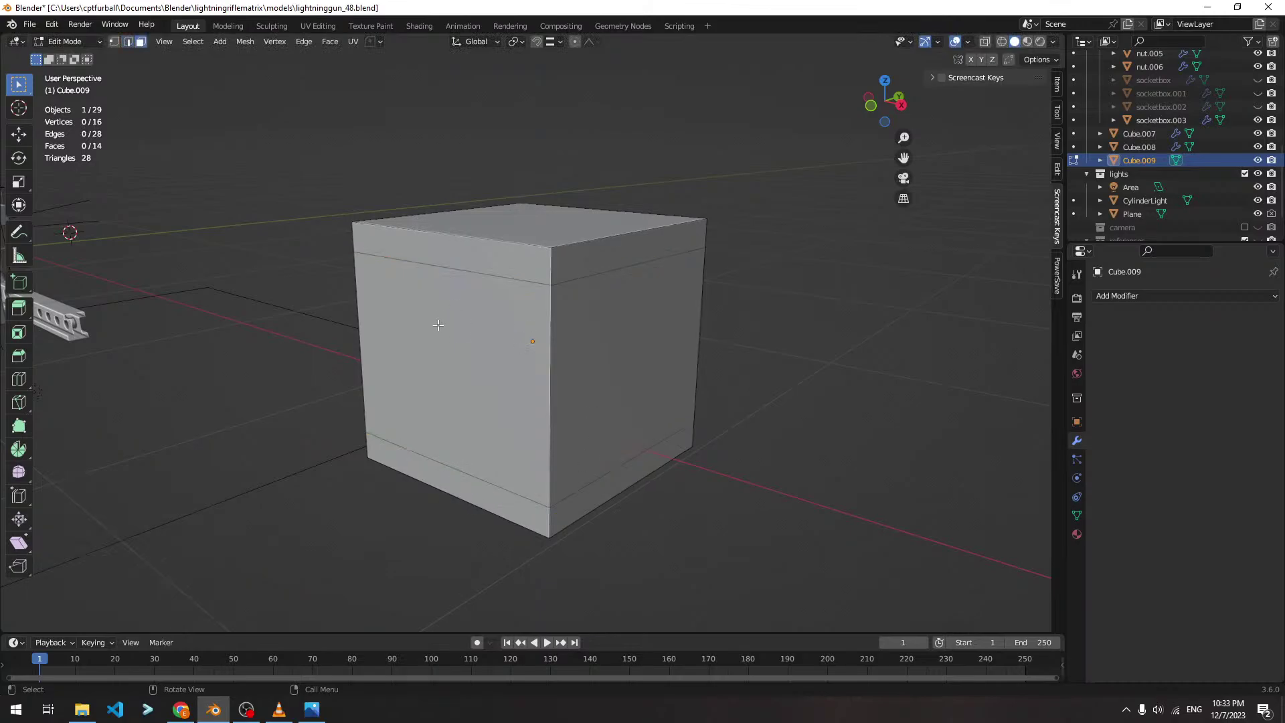
left_click(437, 326)
key("e")
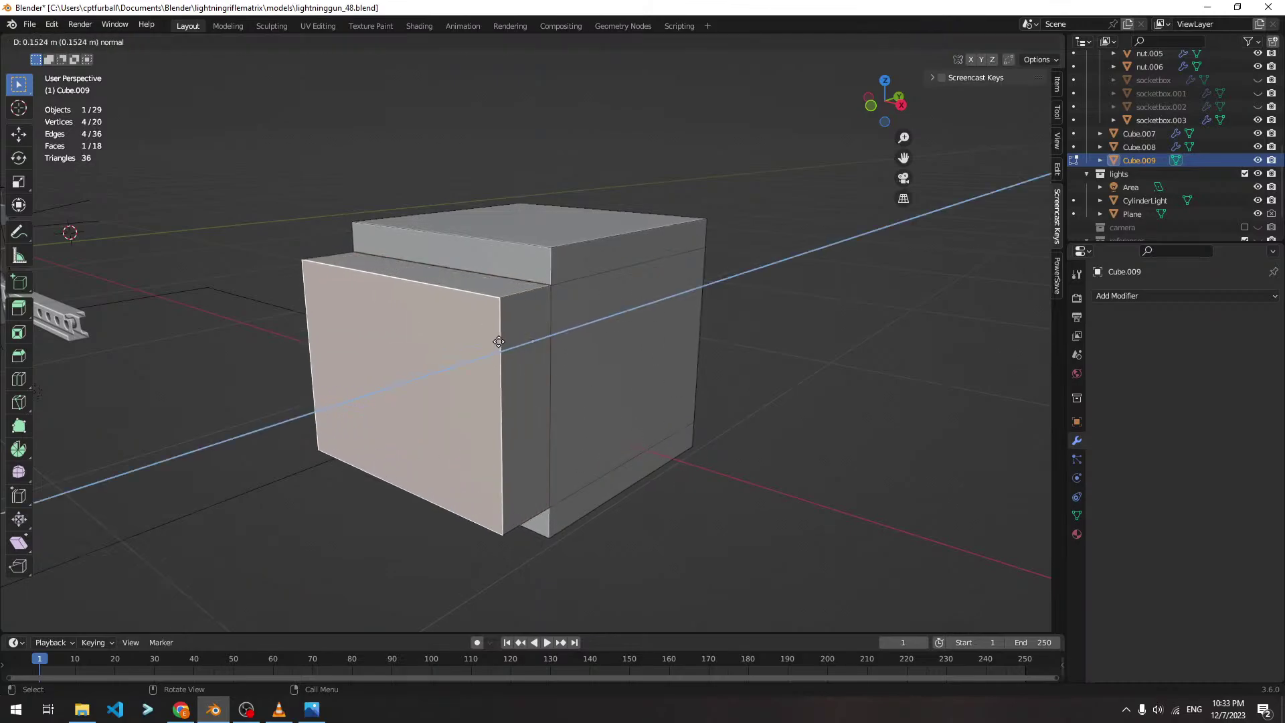
left_click(502, 342)
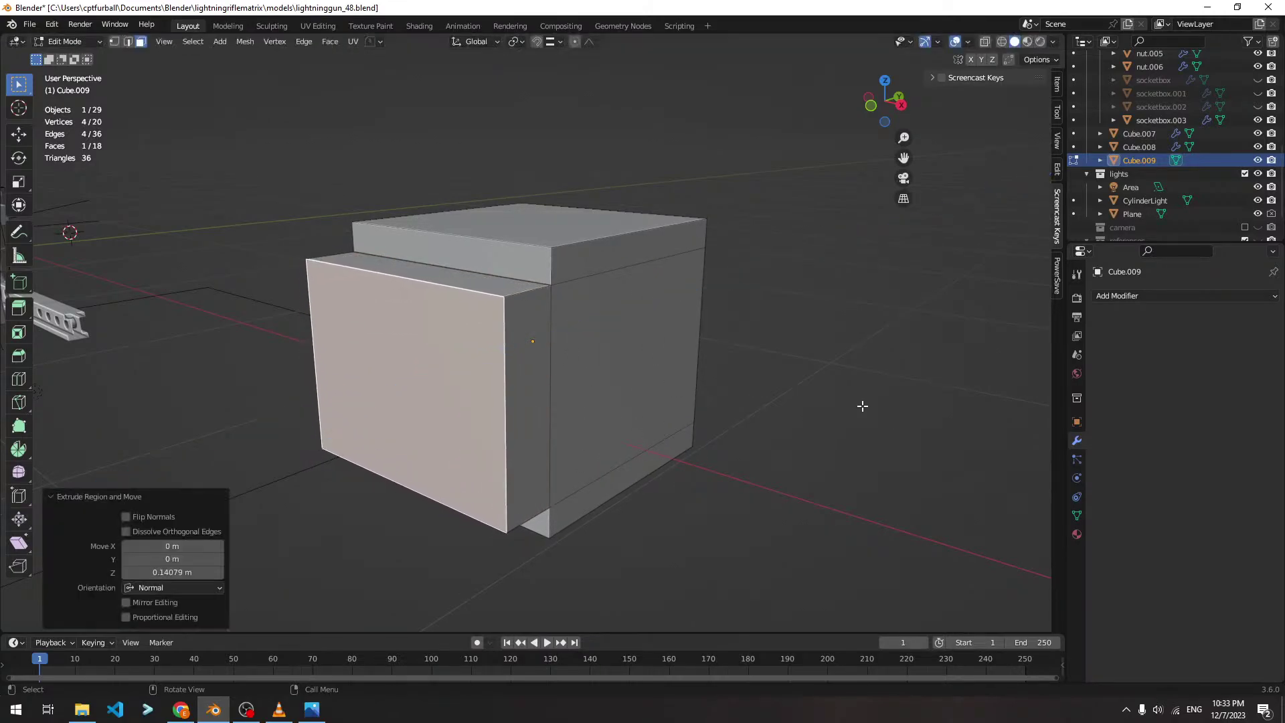
left_click(821, 339)
Add a Bevel modifier to the cube with 2 segments and an amount of 0.017 m
left_click(1156, 295)
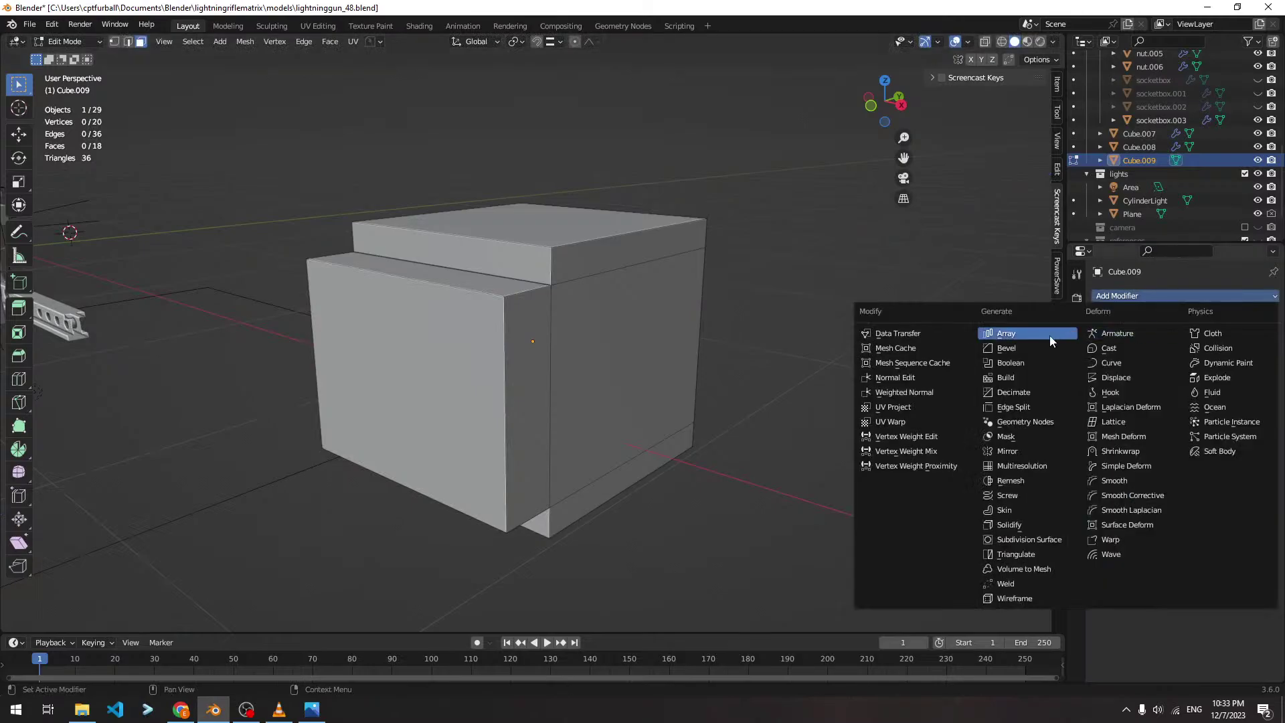
left_click(1049, 336)
left_click(1229, 386)
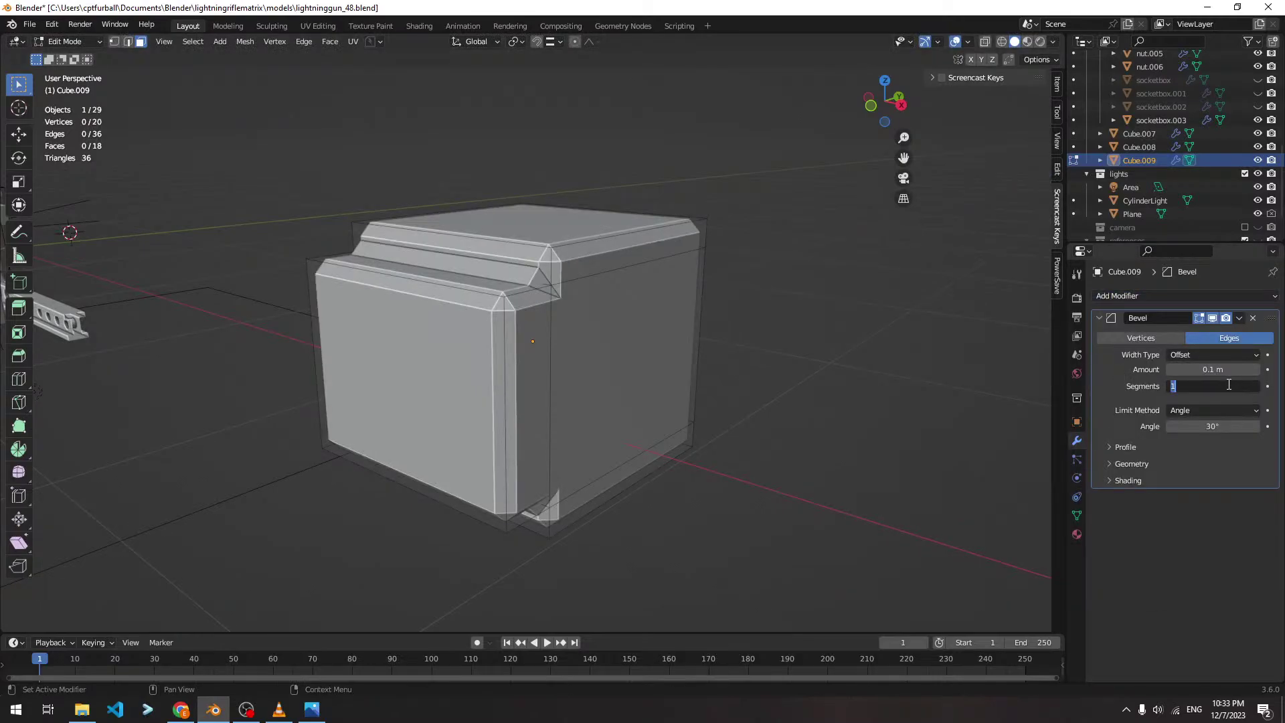
type("2")
key("Return")
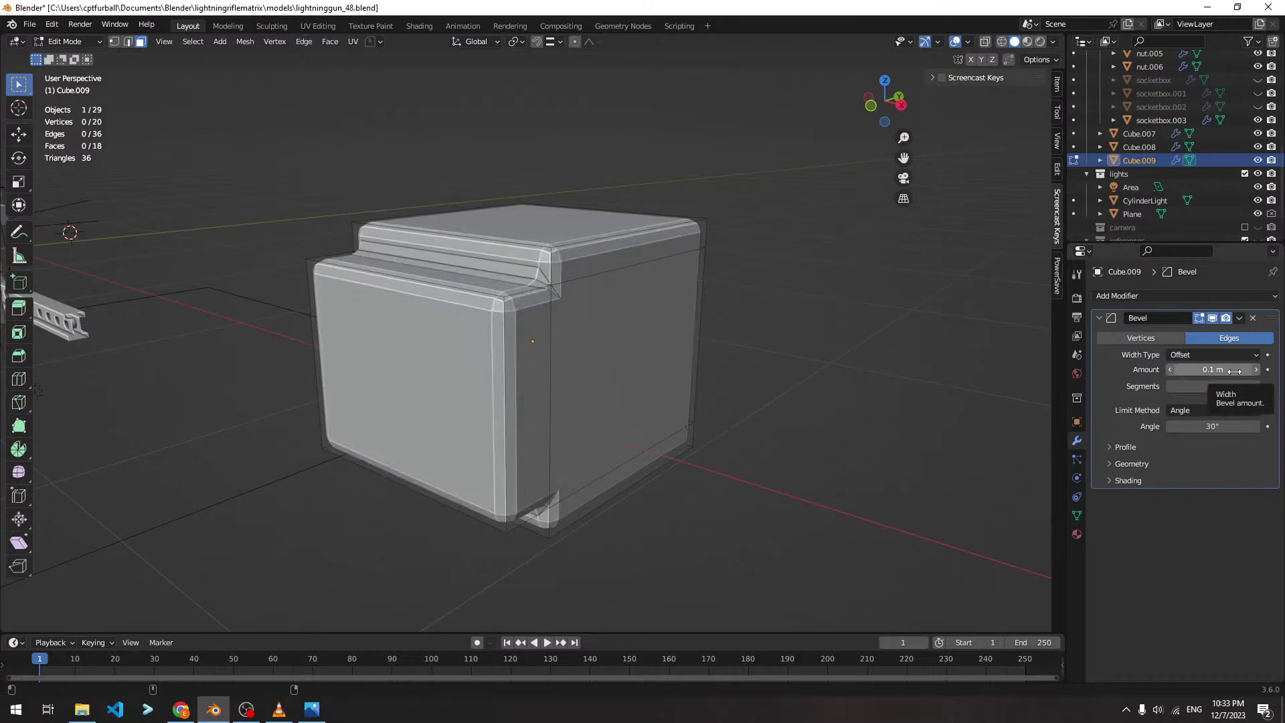
left_click_drag(1237, 370, 1188, 370)
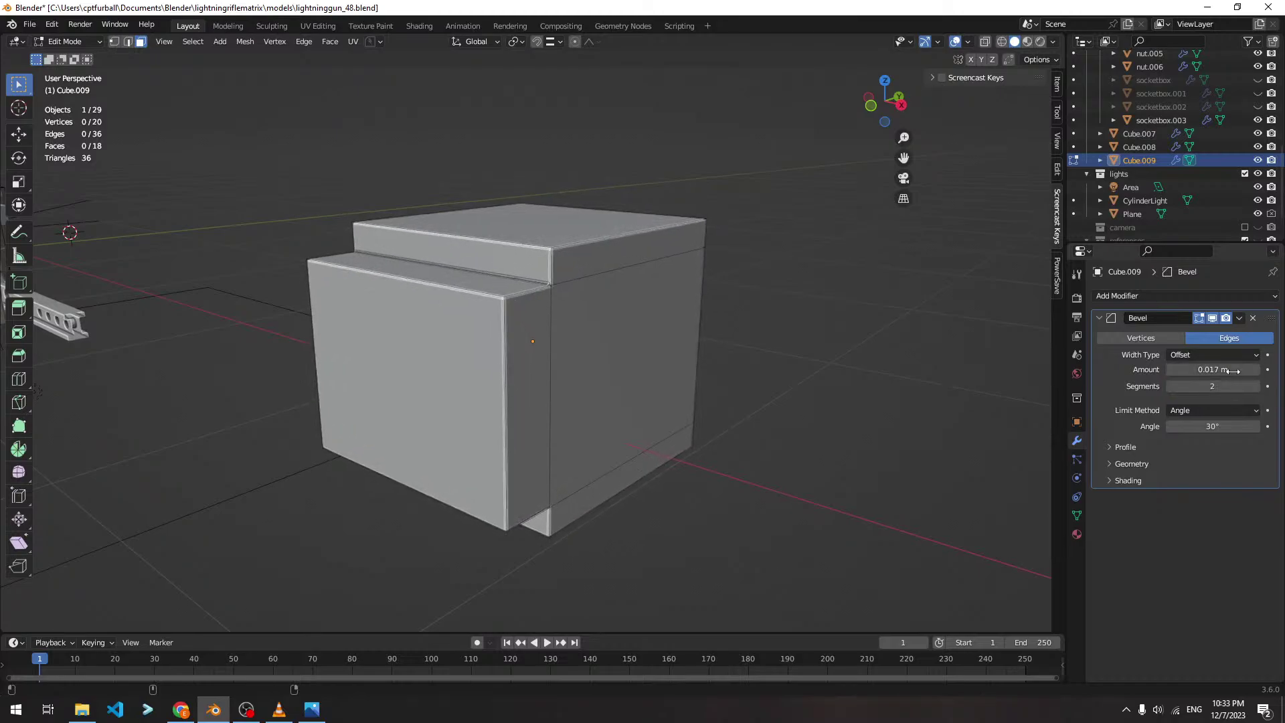
Return to Object Mode and apply Shade Smooth to the stepped cube
right_click(612, 319)
key("Escape")
right_click(611, 320)
mouse_move(616, 319)
key("Escape")
key("Tab")
right_click(617, 315)
left_click(617, 318)
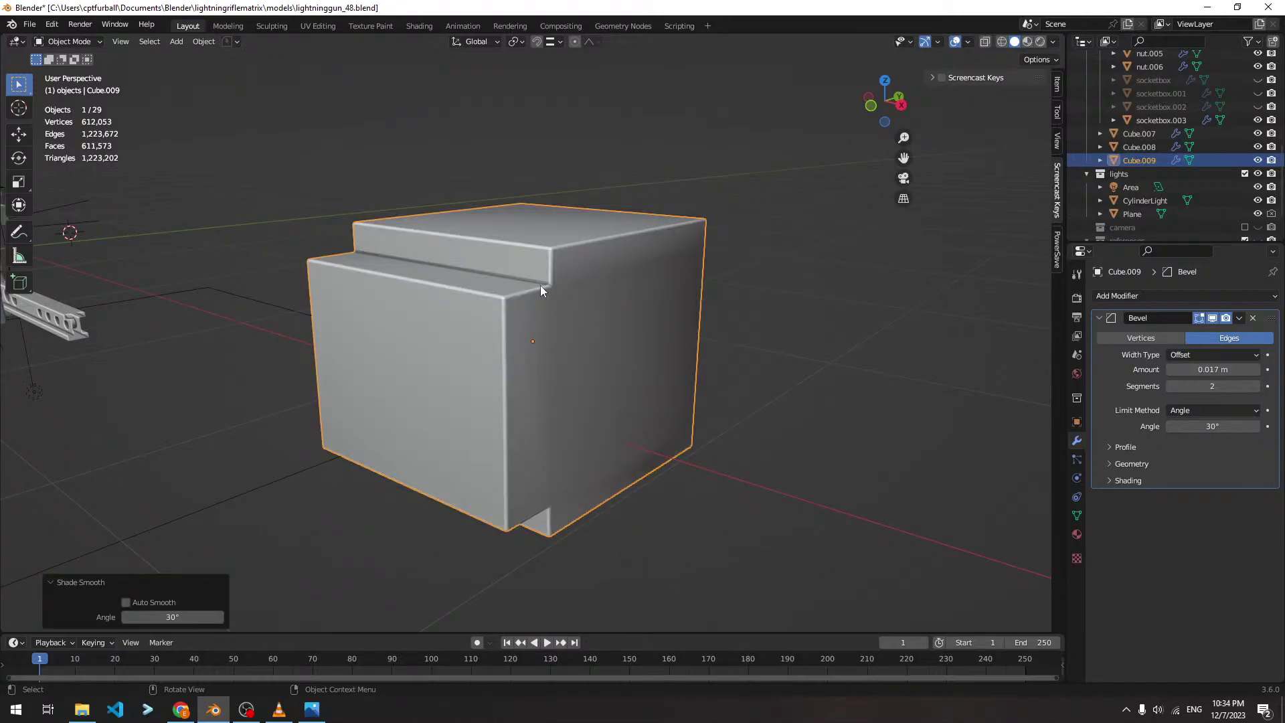
Set the Bevel modifier's outer miter to Arc and examine the shading around the cube's inner corner
scroll(541, 285, "up", 3)
left_click(1130, 463)
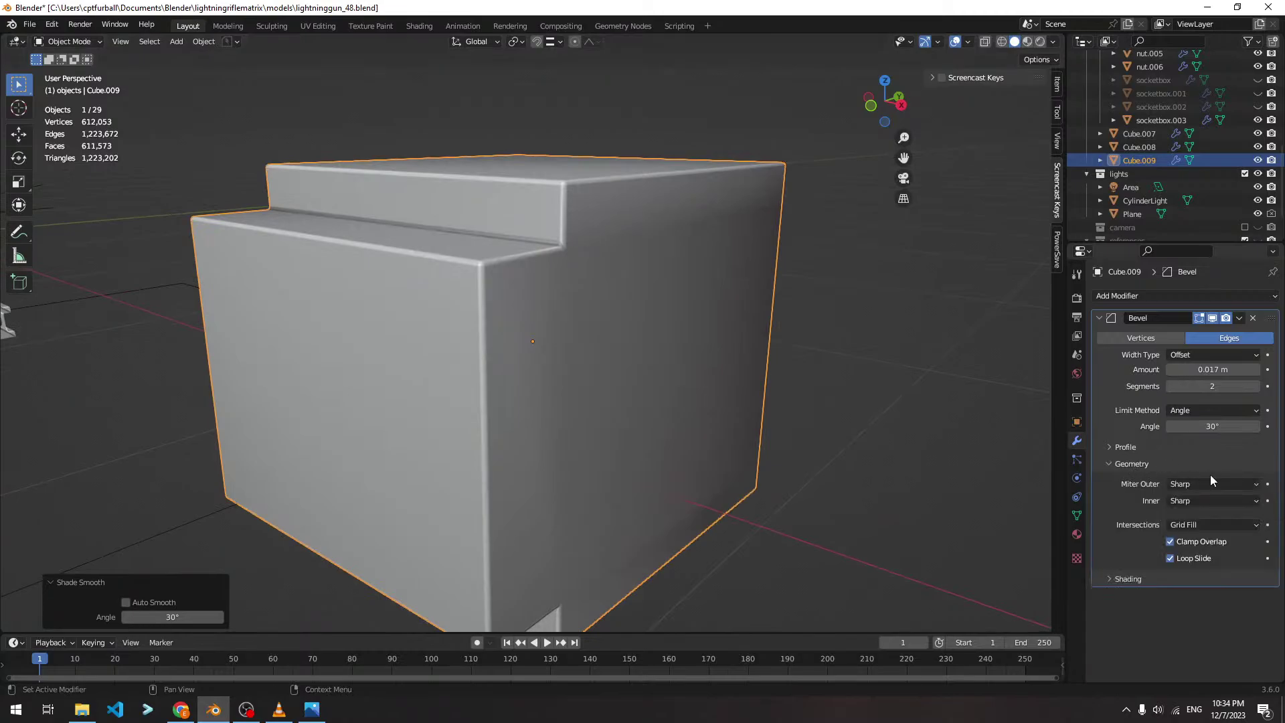
left_click(1208, 481)
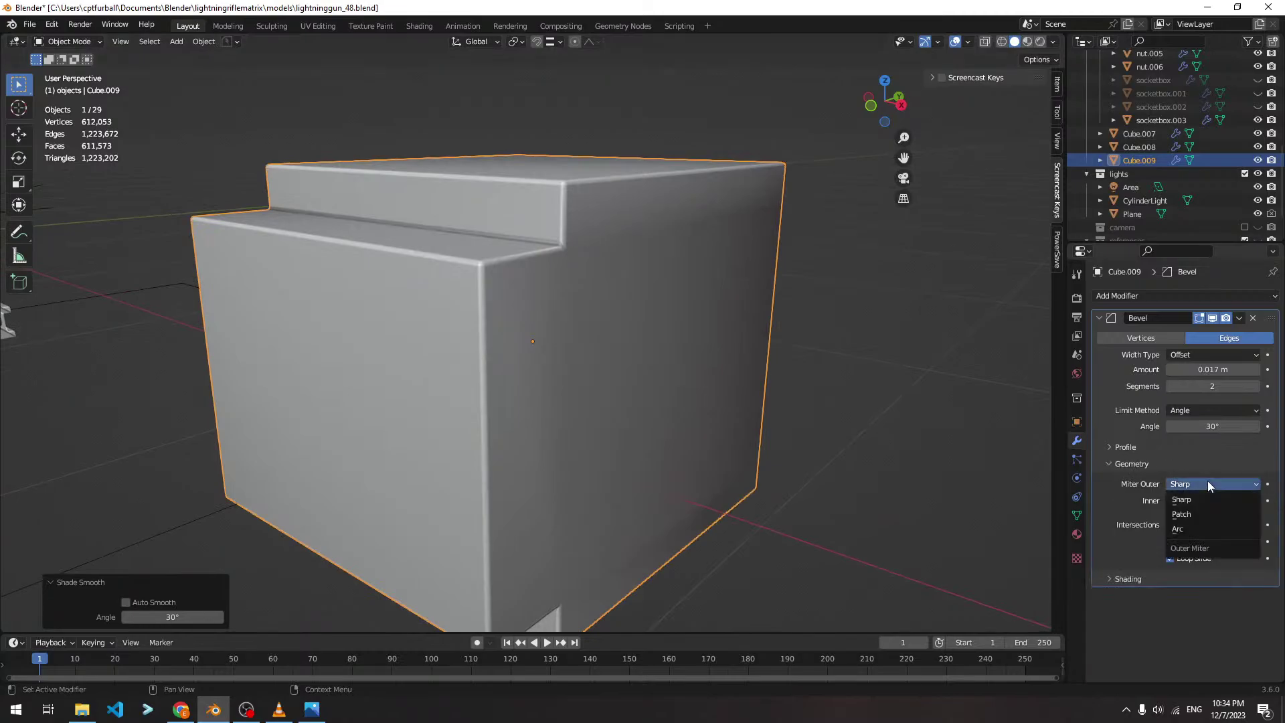
left_click(1200, 528)
middle_click_drag(646, 246, 603, 252)
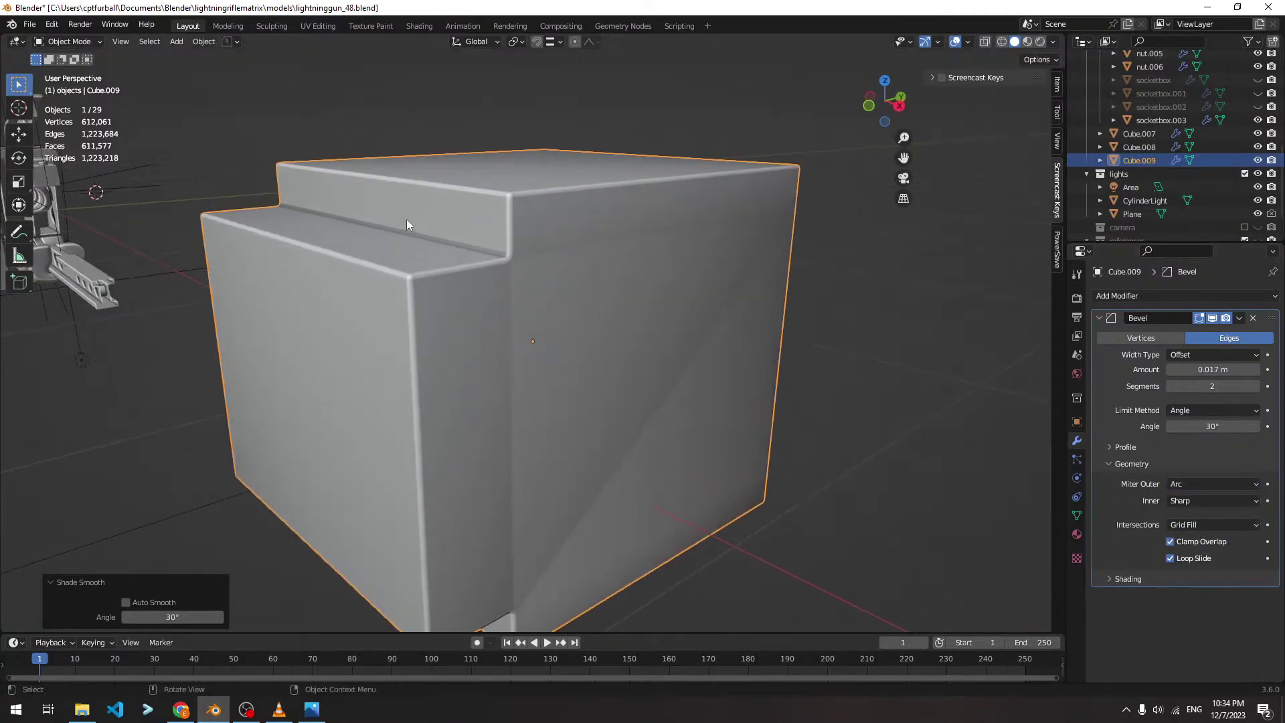
middle_click_drag(407, 219, 539, 284)
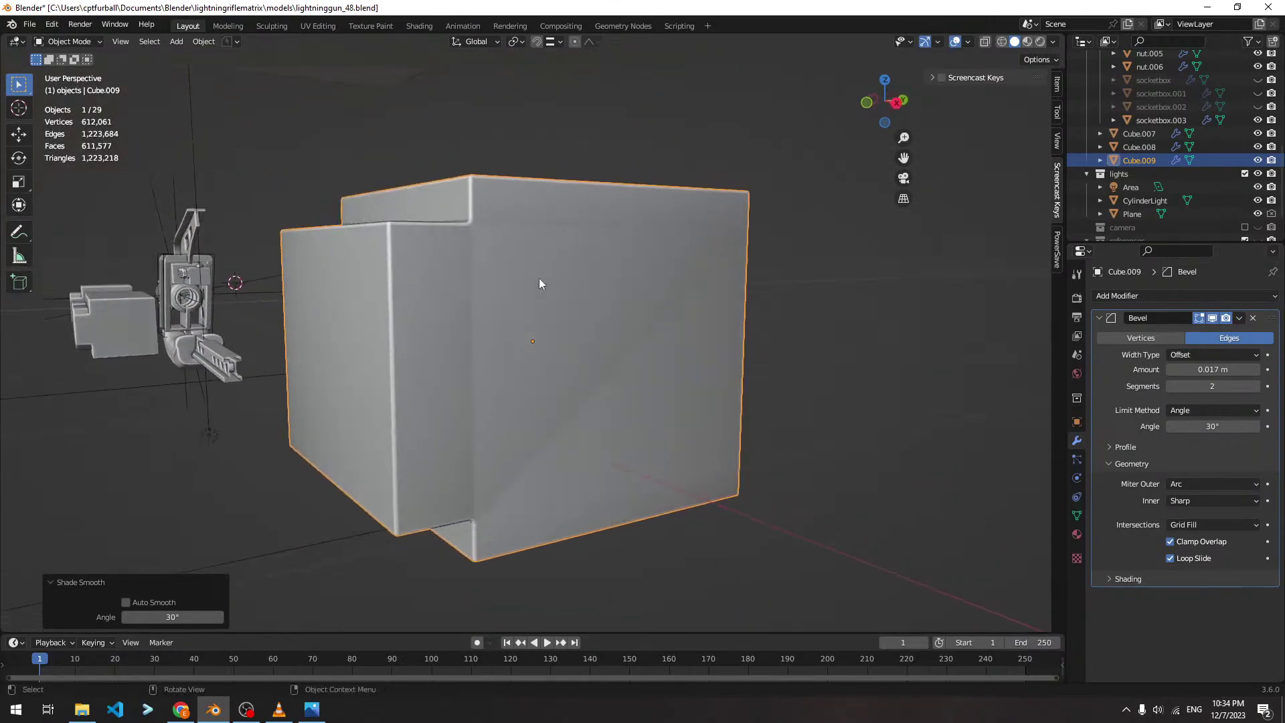
Add a Subdivision modifier below the Bevel and set its viewport level to 2
left_click(1119, 319)
left_click(1135, 298)
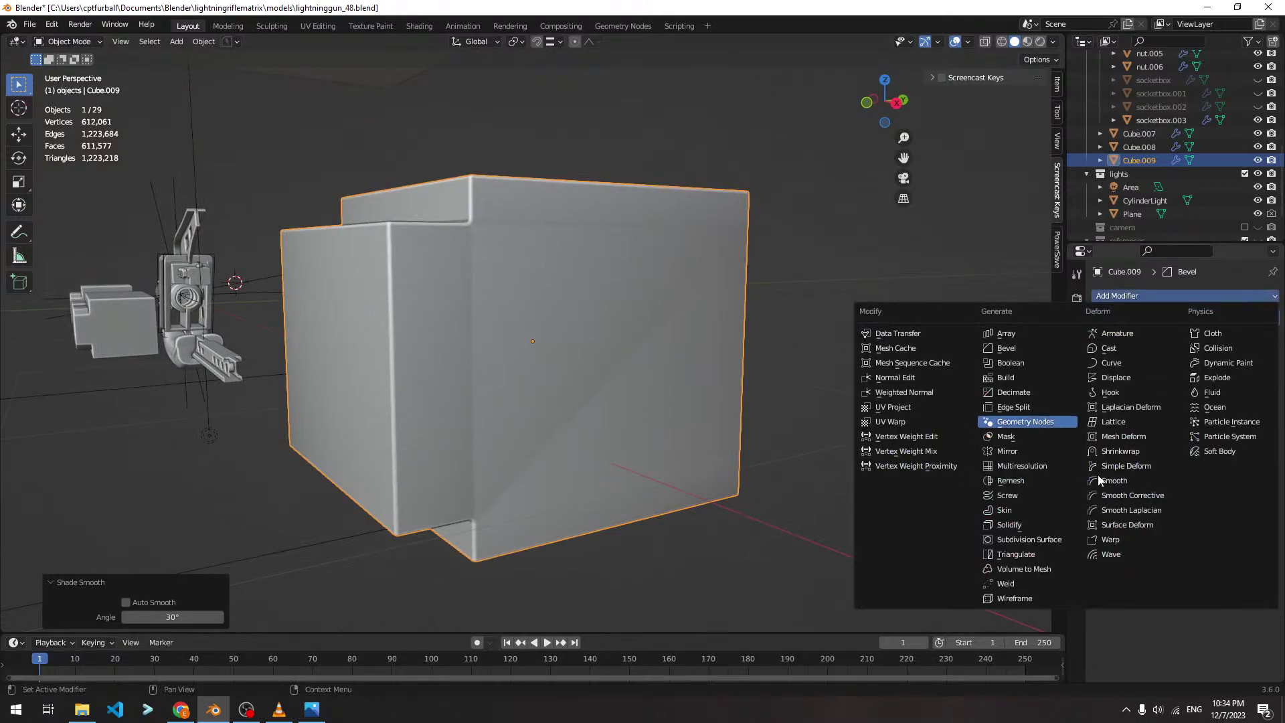
left_click(1031, 539)
middle_click_drag(692, 274, 647, 287)
left_click(1258, 389)
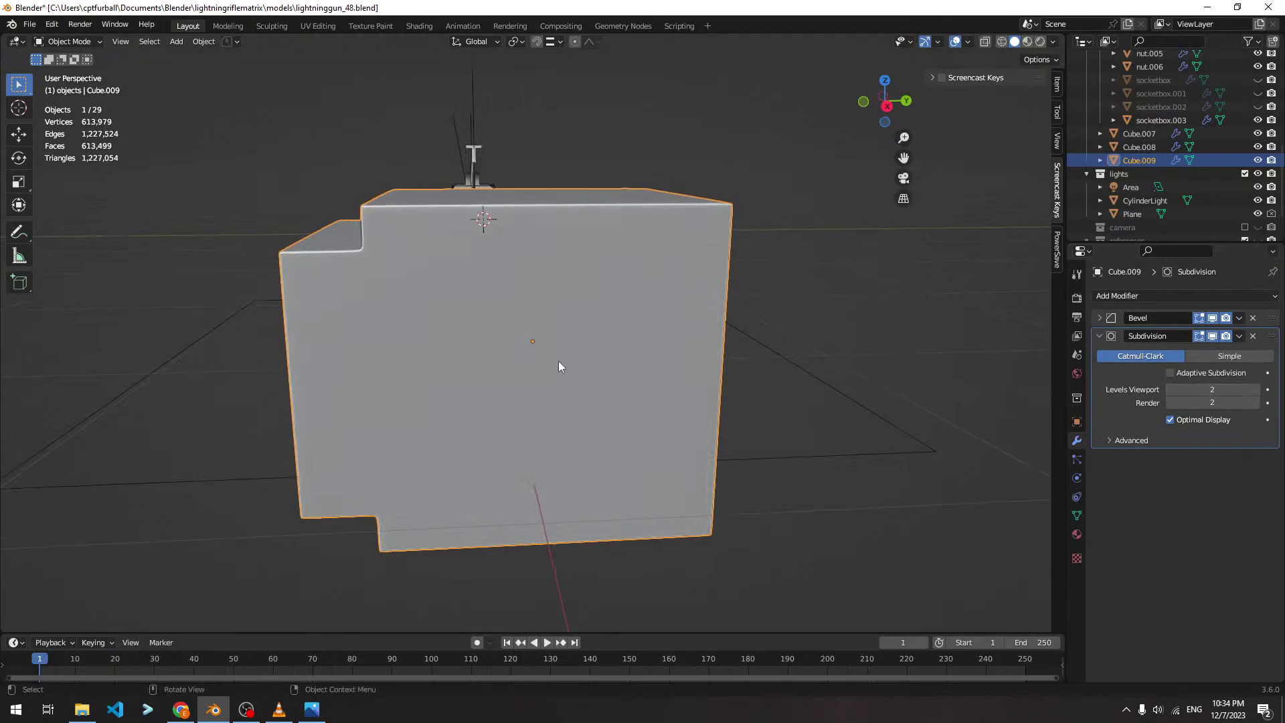
mouse_move(558, 360)
middle_mouse_down()
mouse_move(598, 344)
mouse_move(503, 194)
mouse_move(499, 228)
middle_mouse_up()
Switch the viewport lighting to MatCap and check the reflection on the cube's side near the inner corner
left_click(1053, 42)
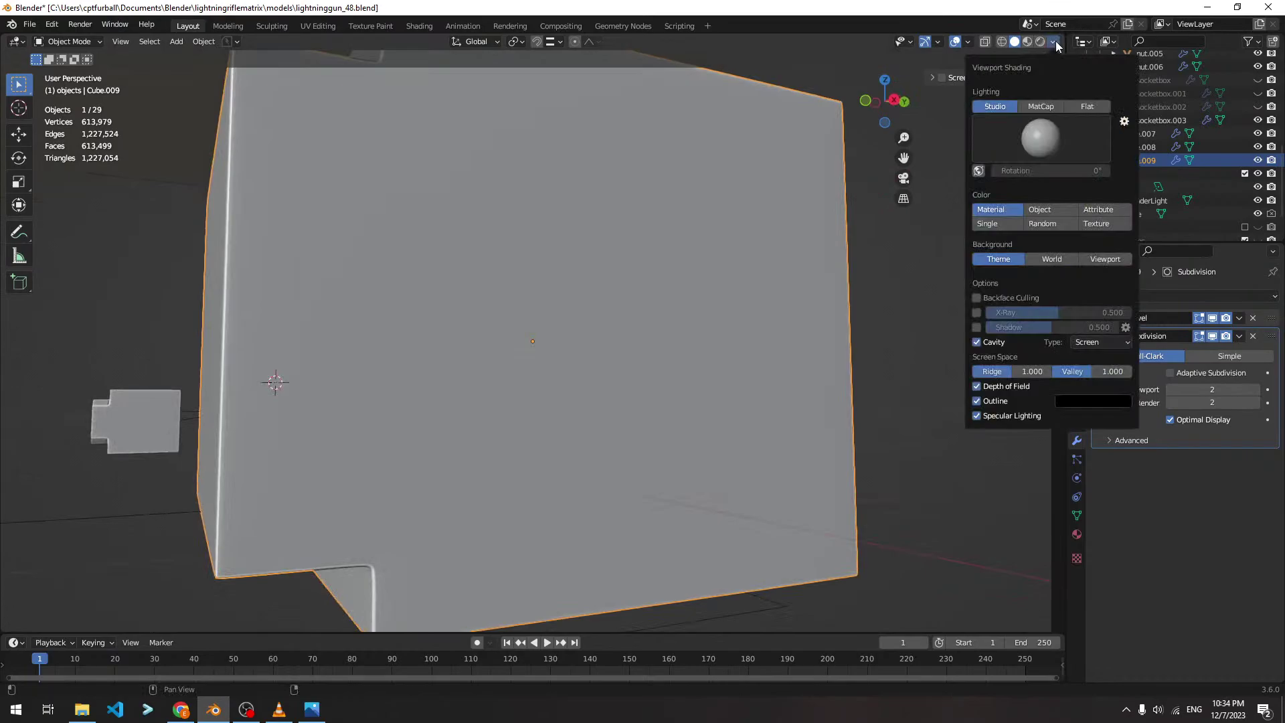
left_click(1049, 111)
middle_click_drag(686, 166, 516, 181)
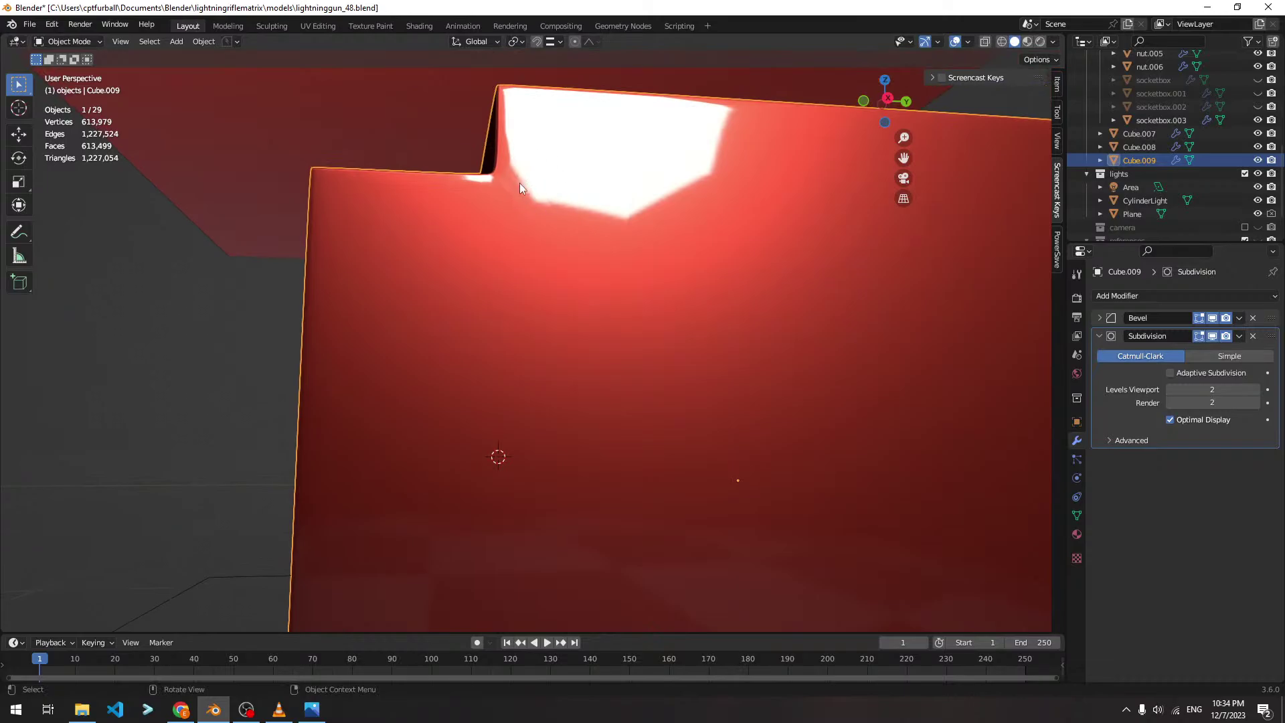
Cut four evenly spaced horizontal edge loops around the cube's middle section
scroll(496, 182, "down", 8)
key("Tab")
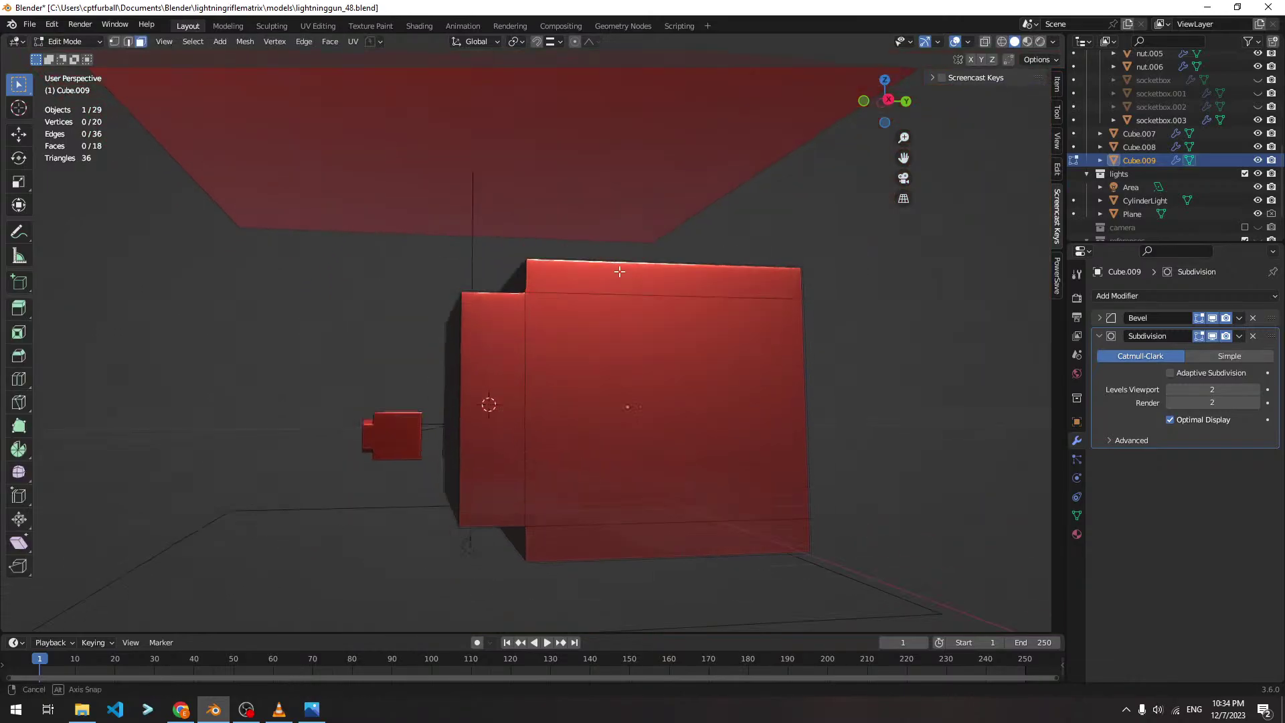
key("ctrl+r")
scroll(482, 413, "up", 3)
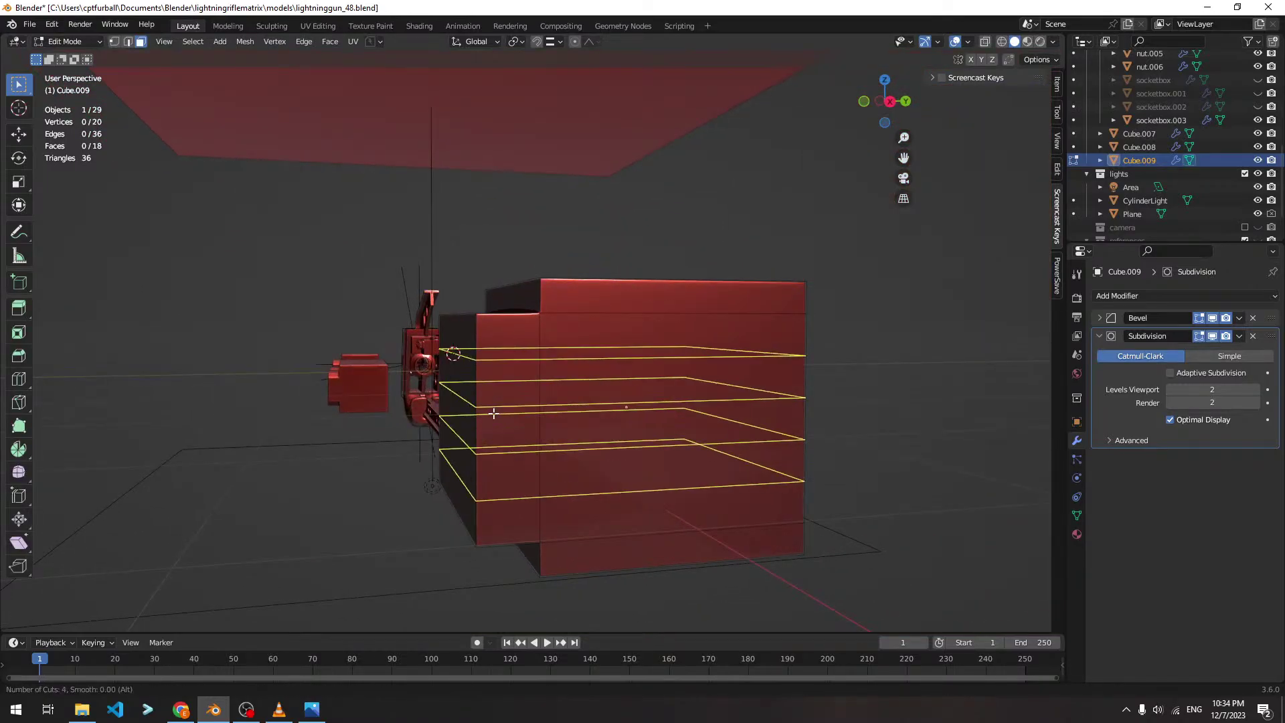
left_click(487, 409)
right_click(492, 413)
Cut five evenly spaced vertical edge loops across the cube's main body and check the reflection in Object Mode
key("ctrl+r")
scroll(662, 317, "up", 4)
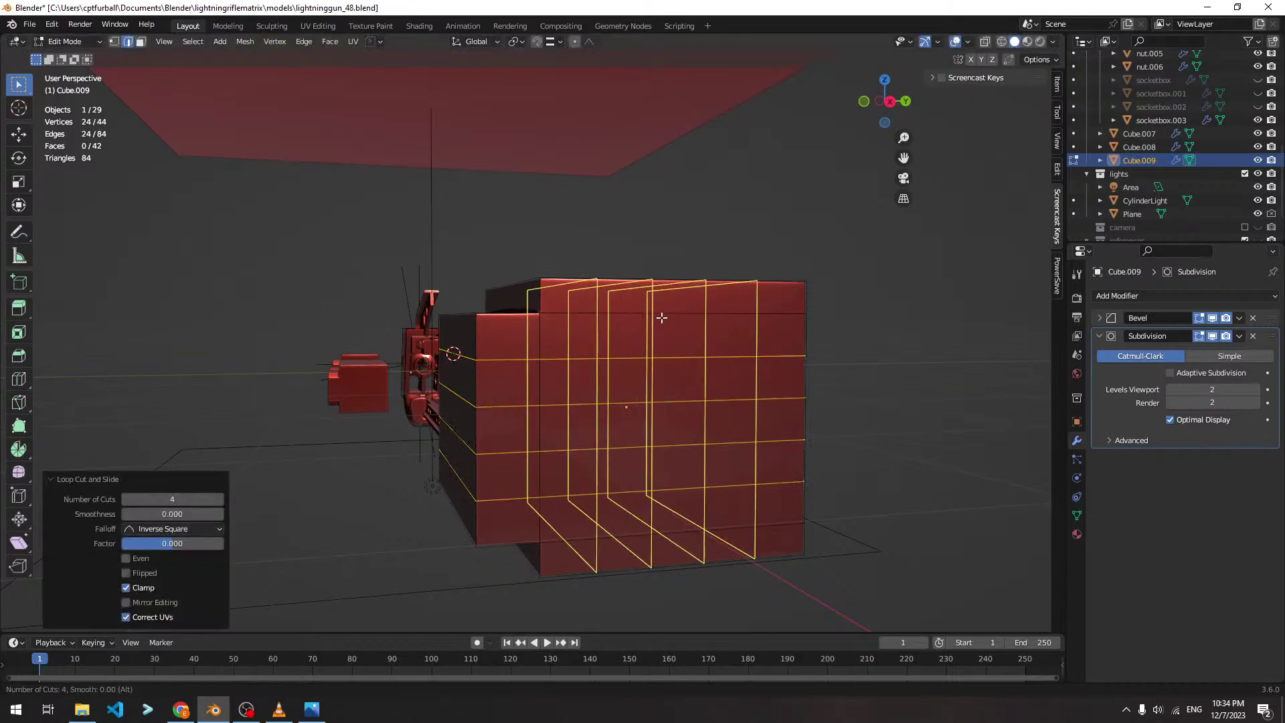
left_click(662, 318)
right_click(662, 317)
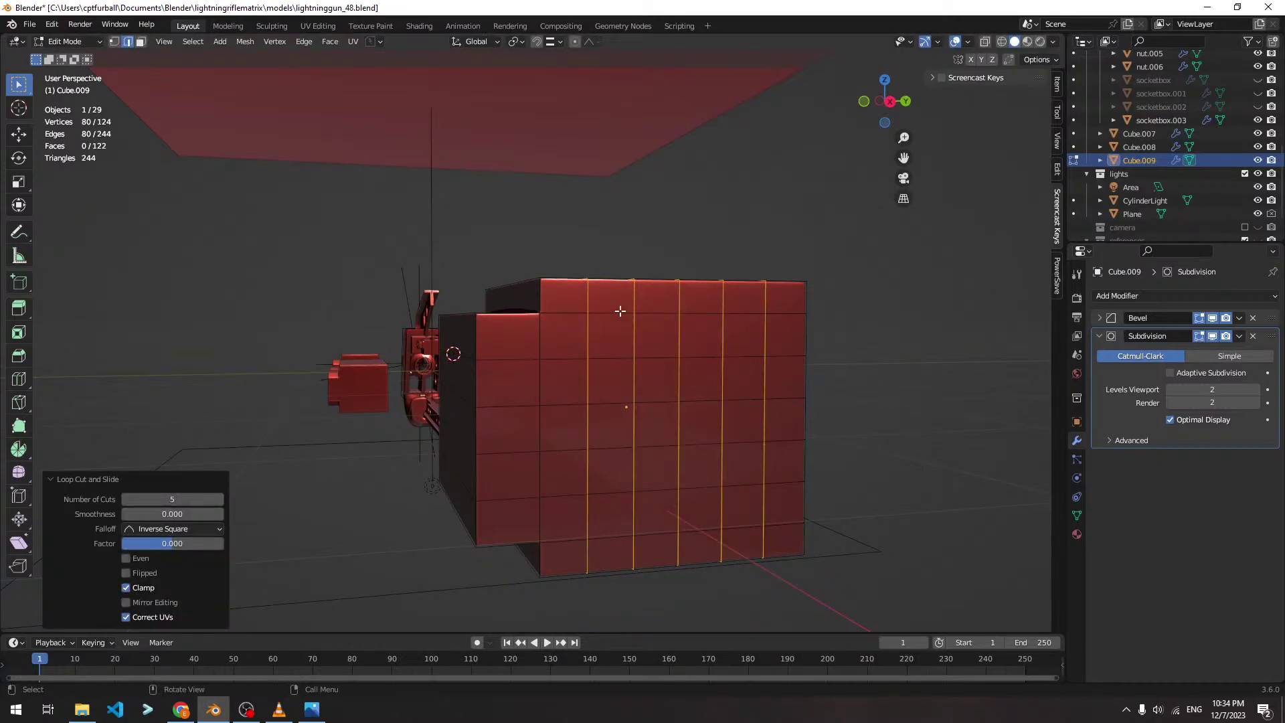
middle_click_drag(620, 310, 626, 355)
scroll(589, 301, "up", 5)
key("Tab")
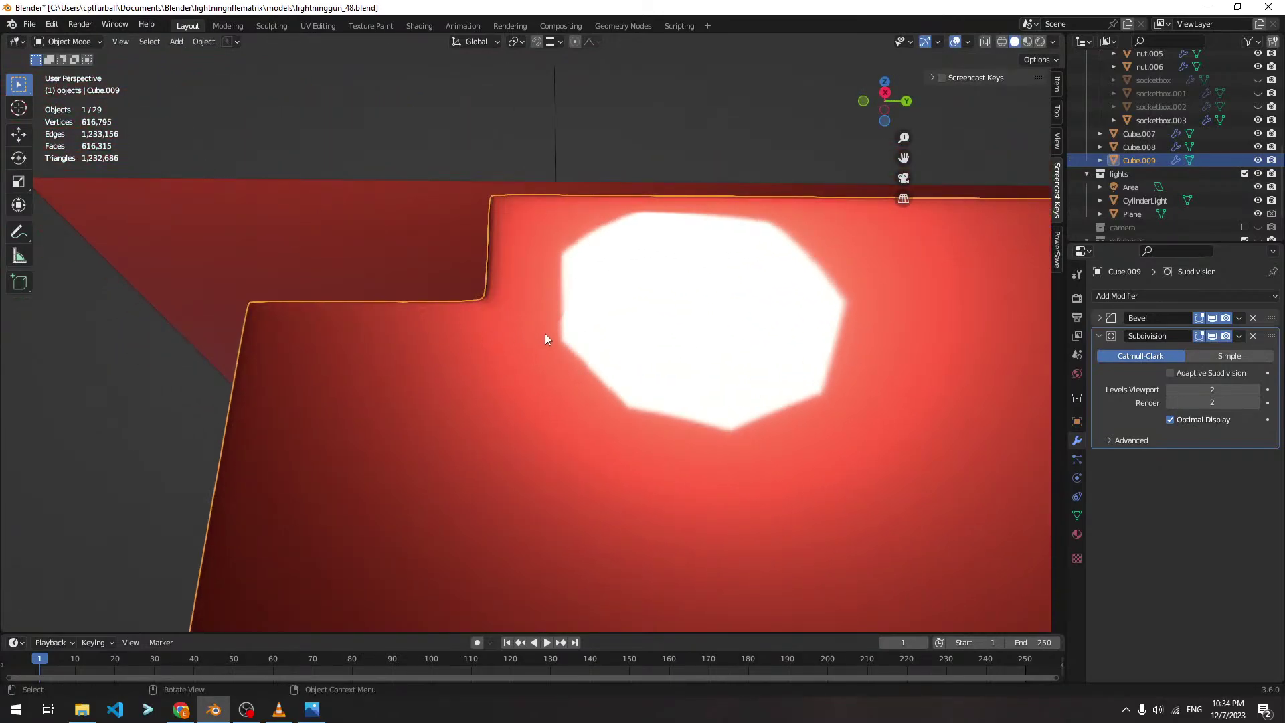
Undo the horizontal and vertical loop cuts on the cube and return to Object Mode
scroll(546, 335, "down", 8)
key("Tab")
middle_click_drag(588, 391, 565, 286)
key("ctrl+z")
key("ctrl+z")
key("ctrl+z")
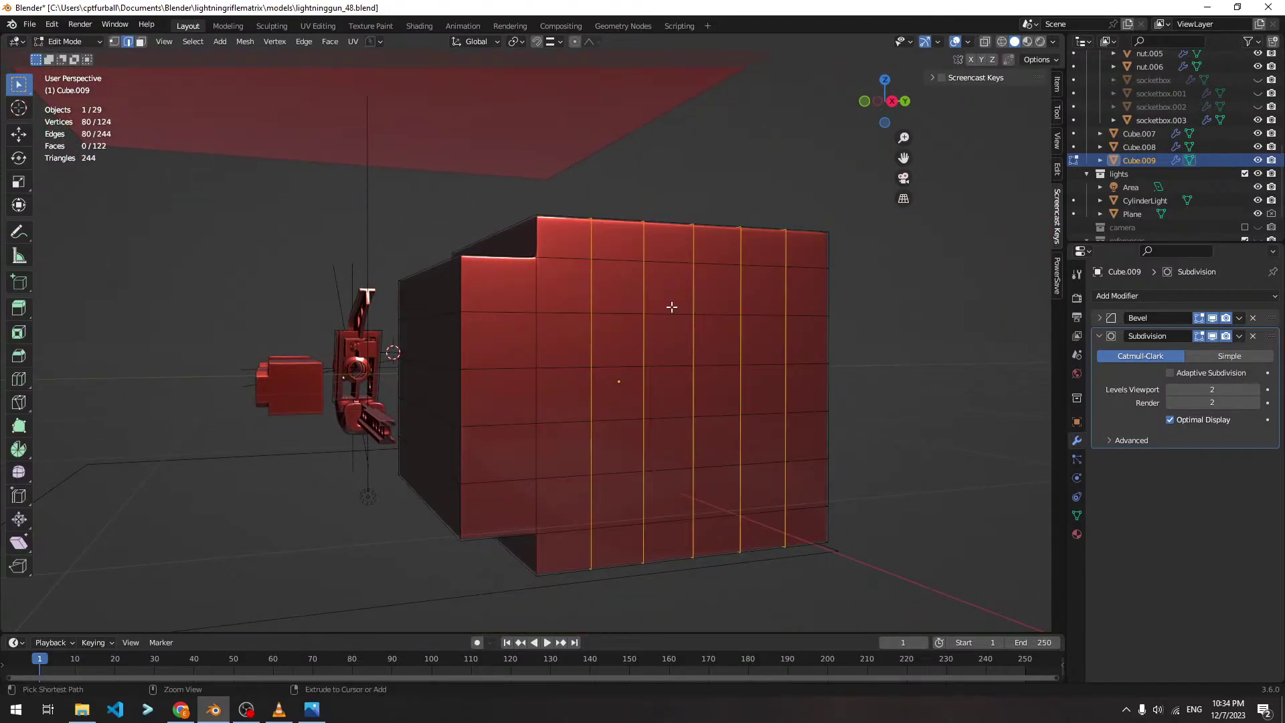
key("ctrl+z")
middle_click_drag(656, 299, 680, 315)
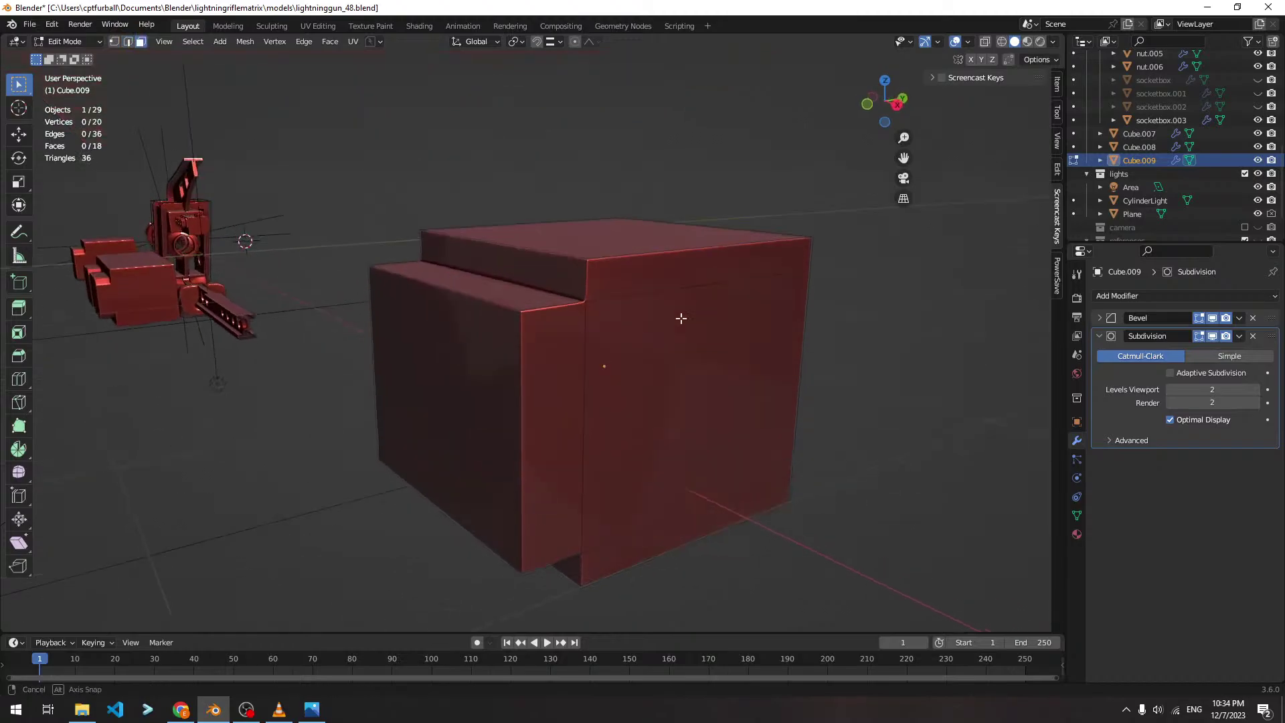
key("Tab")
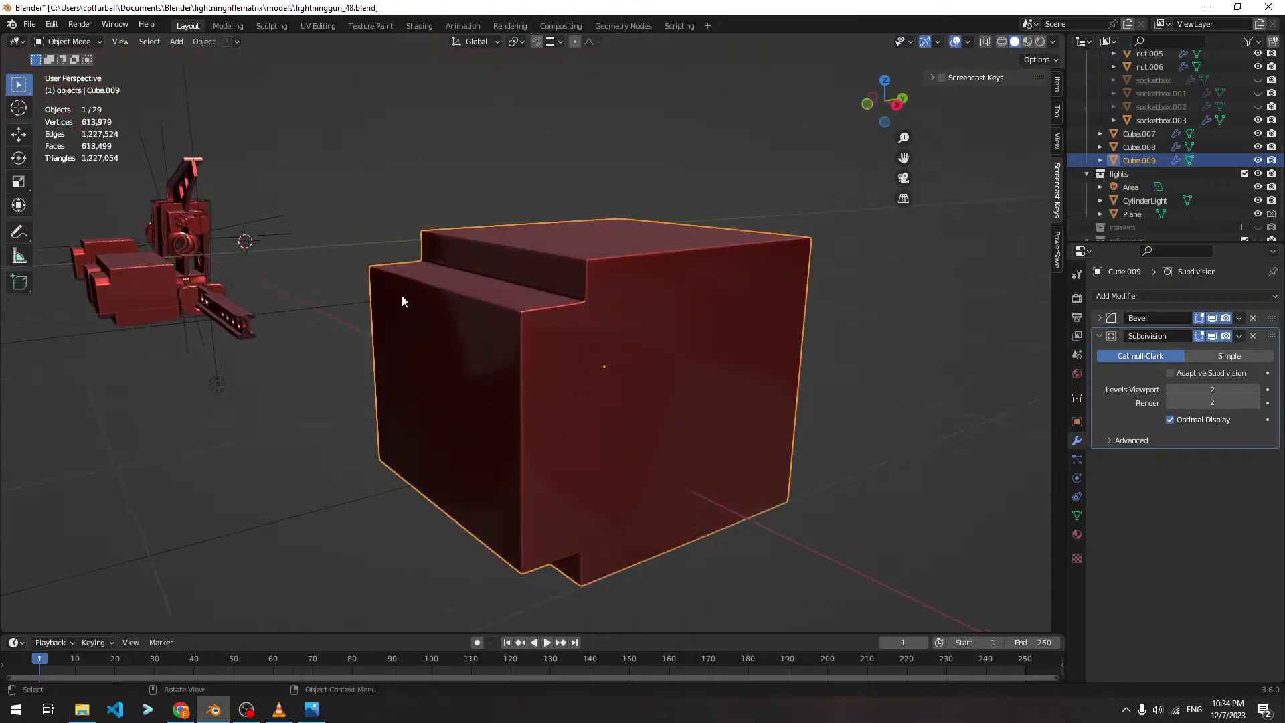
Select the gun's box Cube.008, frame it in the view and inspect its bevelled corners
middle_click_drag(404, 307, 529, 303, "shift")
left_click(312, 271)
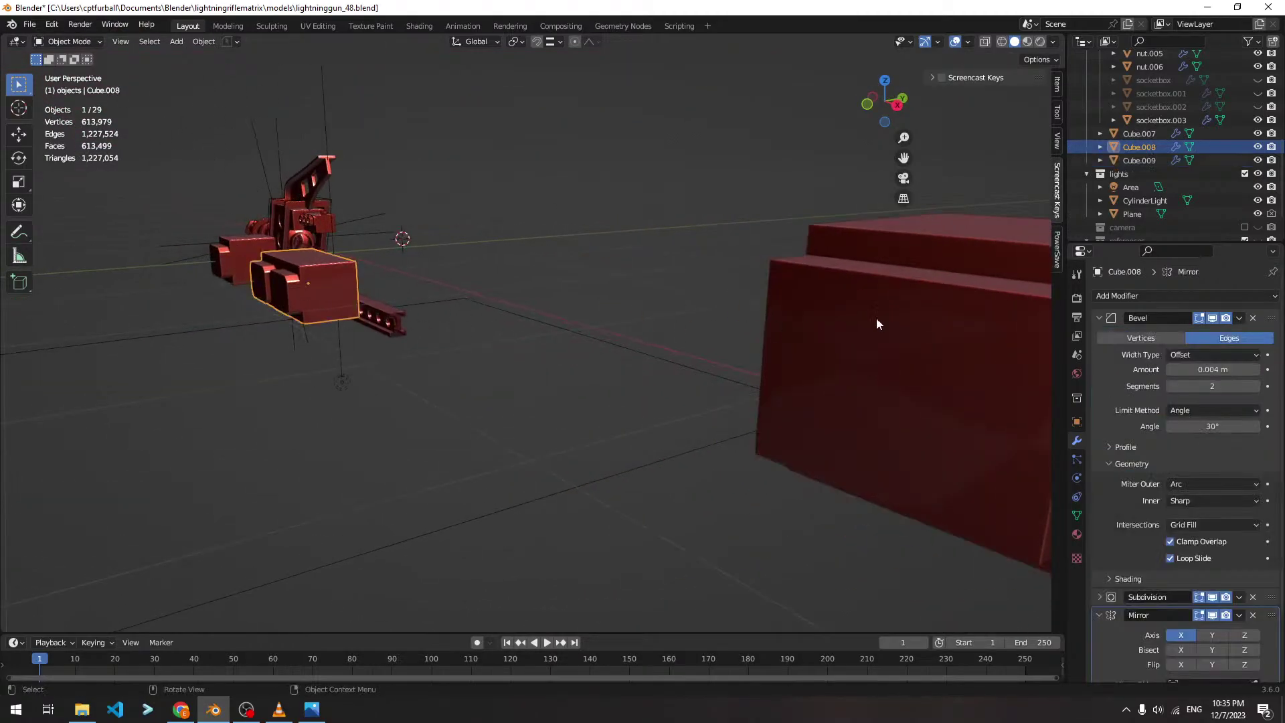
middle_click_drag(877, 319, 874, 307)
key("grave")
left_click(461, 360)
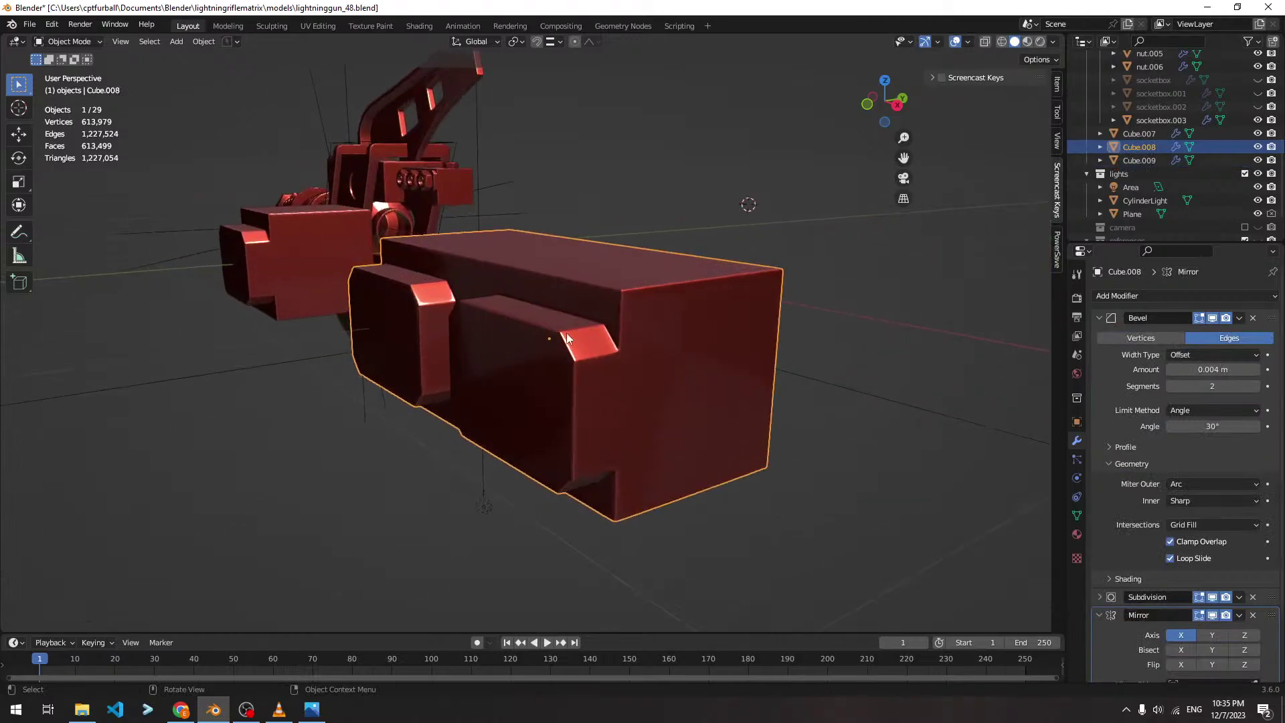
scroll(652, 302, "up", 2)
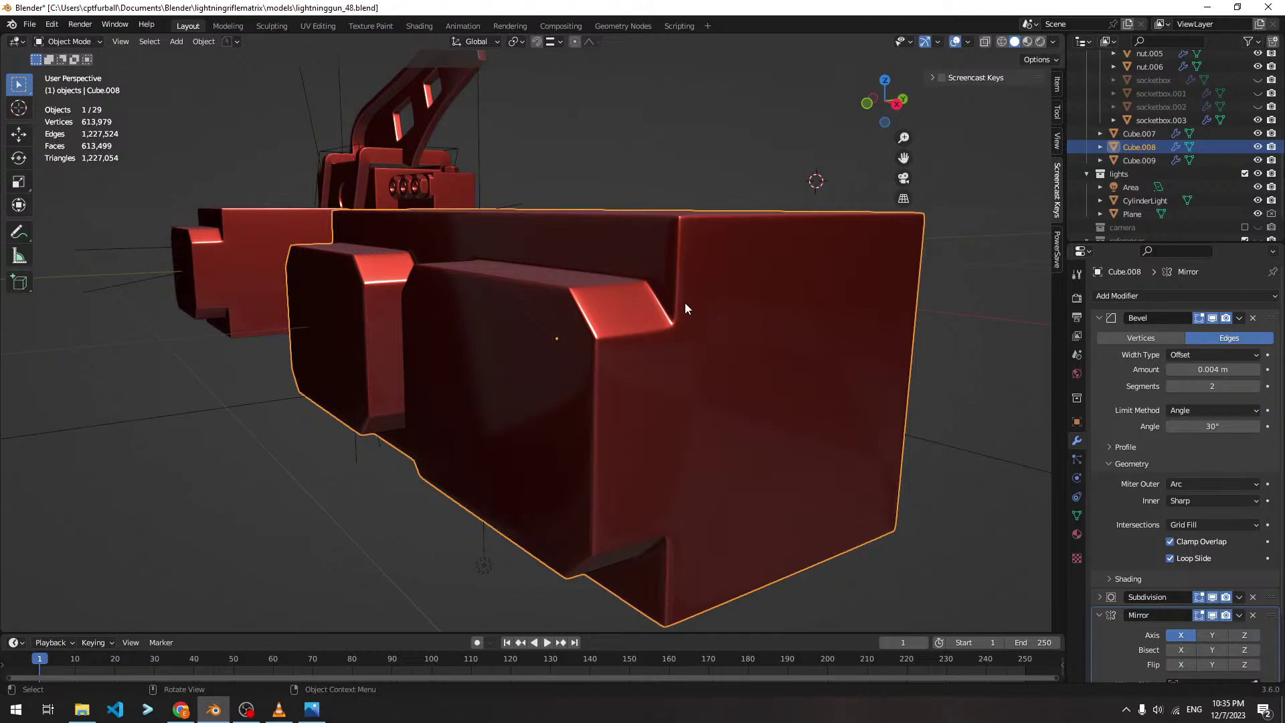
Select and frame the practice cube Cube.009, and cut one centred horizontal edge loop around its middle section
scroll(685, 308, "down", 8)
left_click(746, 354)
key("grave")
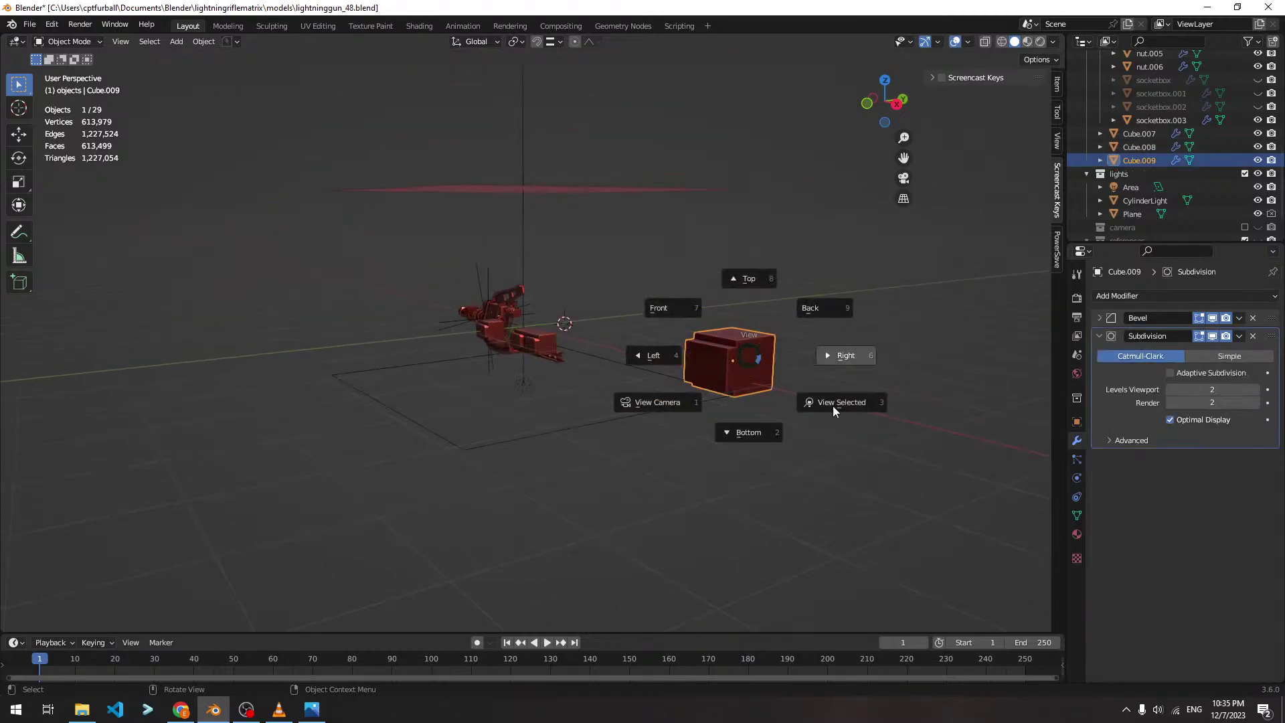
left_click(837, 402)
key("Tab")
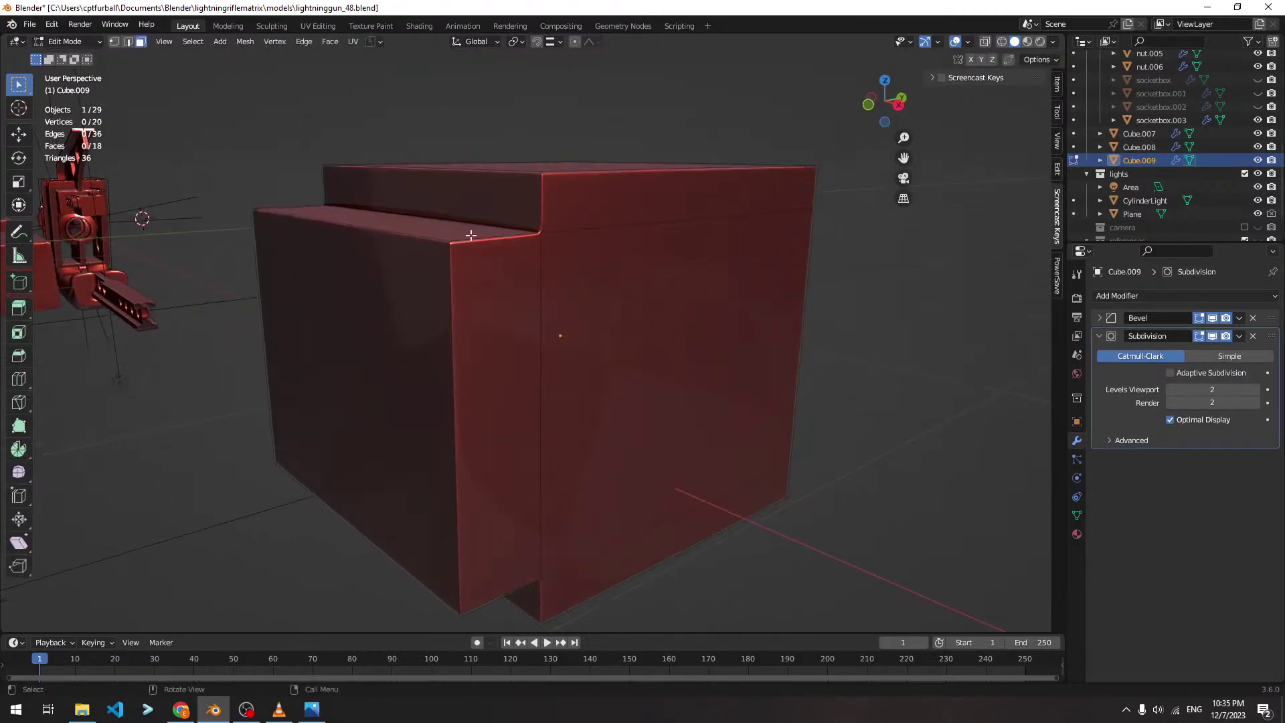
key("ctrl+r")
left_click(483, 386)
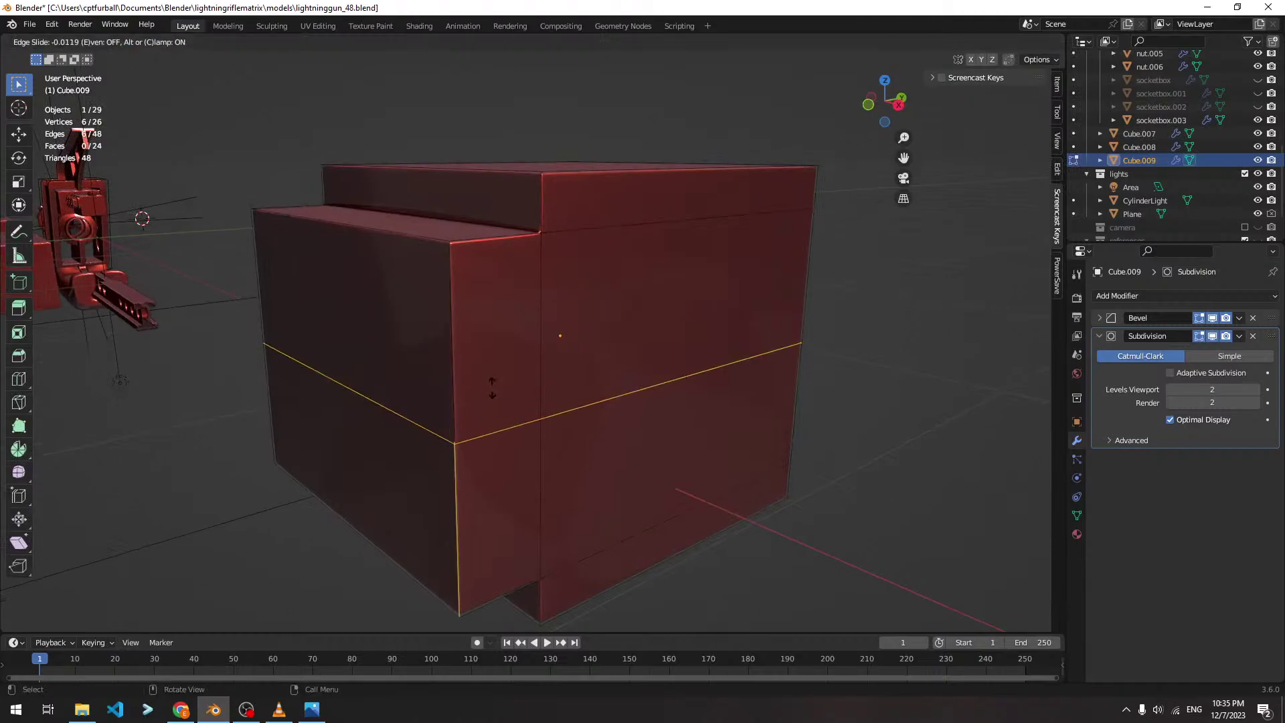
key("Escape")
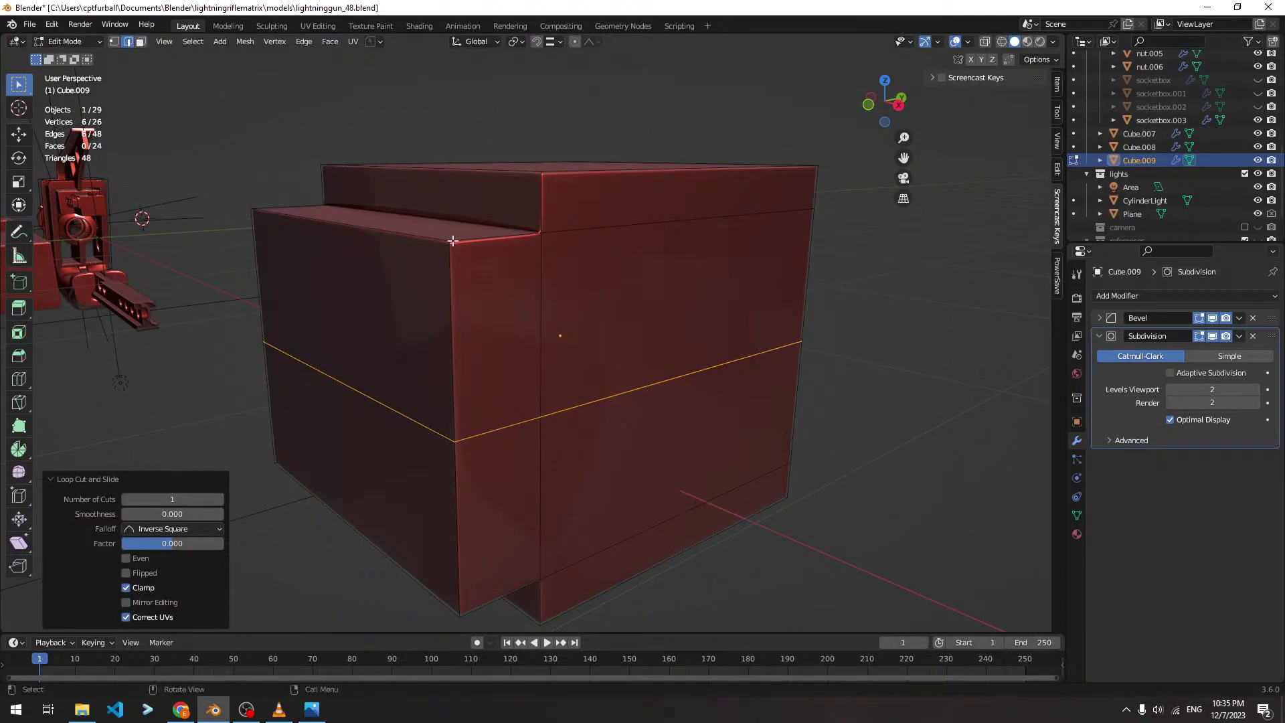
Cut one centred vertical edge loop lengthwise through the cube's stepped front and main body
key("ctrl+r")
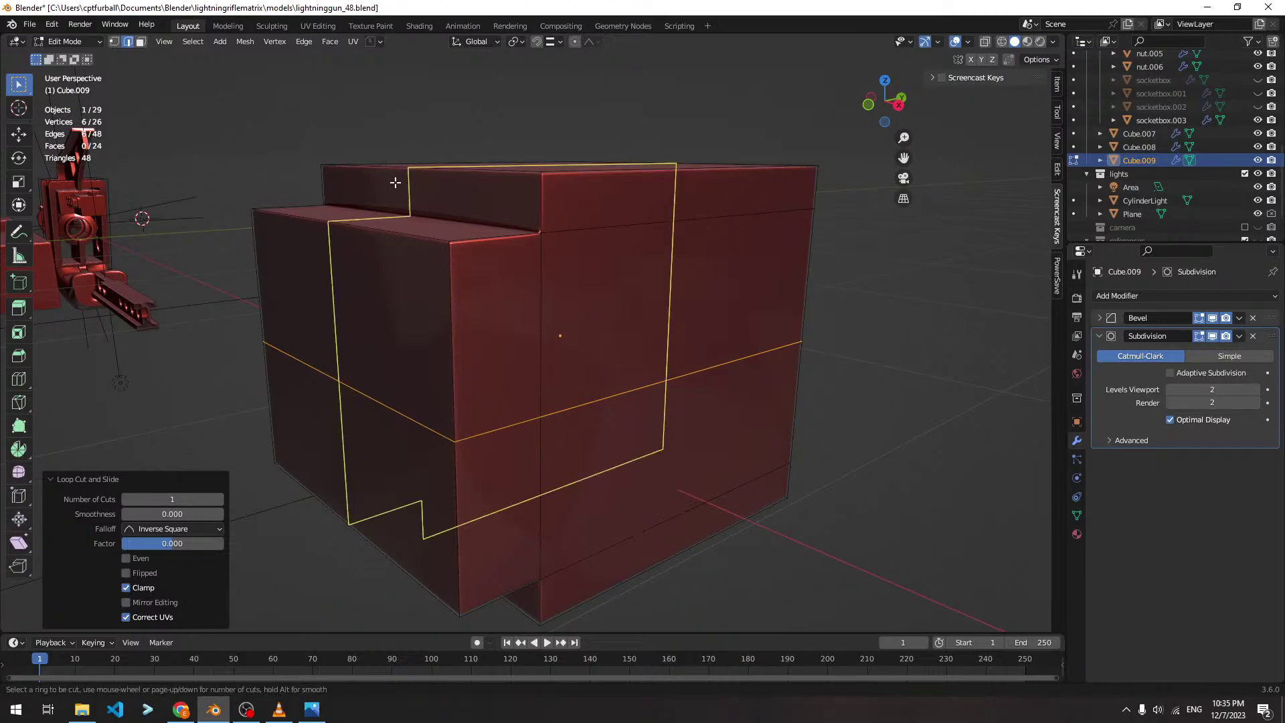
middle_click_drag(396, 182, 432, 208)
left_click(472, 220)
right_click(474, 221)
In a see-through front view, delete the vertices of the cube's left half and lower half, keeping only the upper right quarter
key("KP_1")
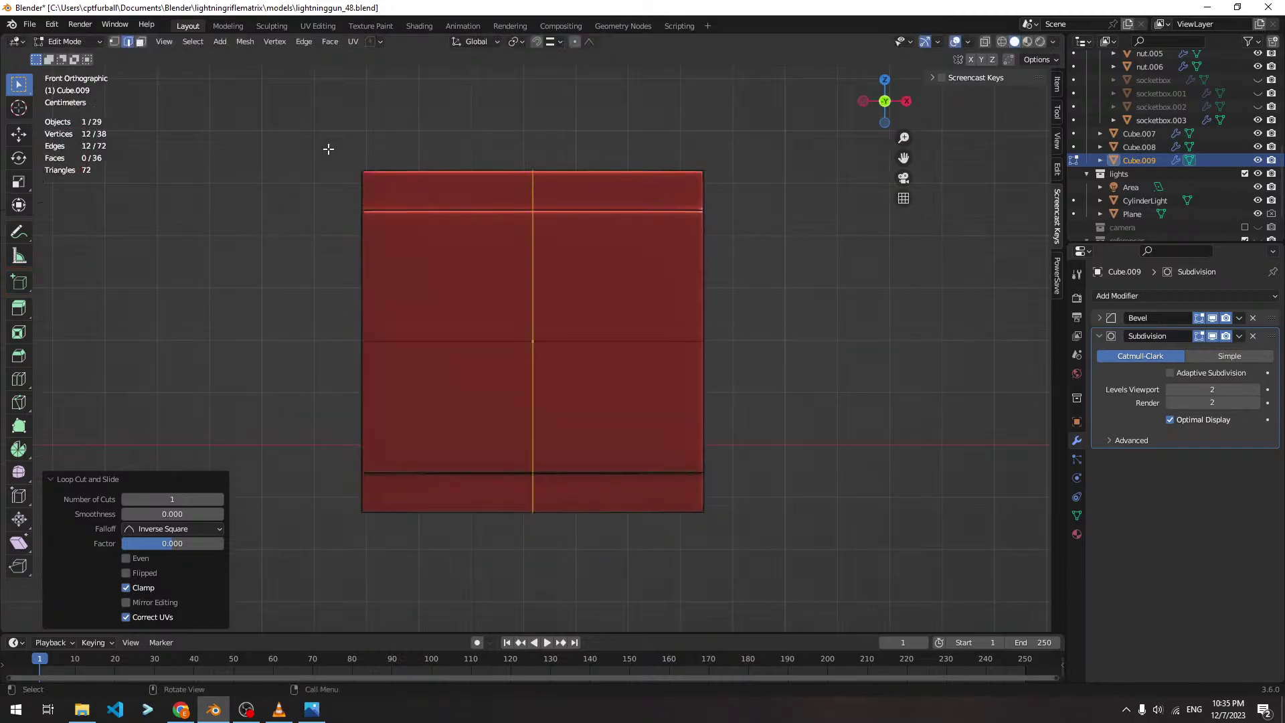
scroll(565, 247, "down", 3)
left_click(986, 41)
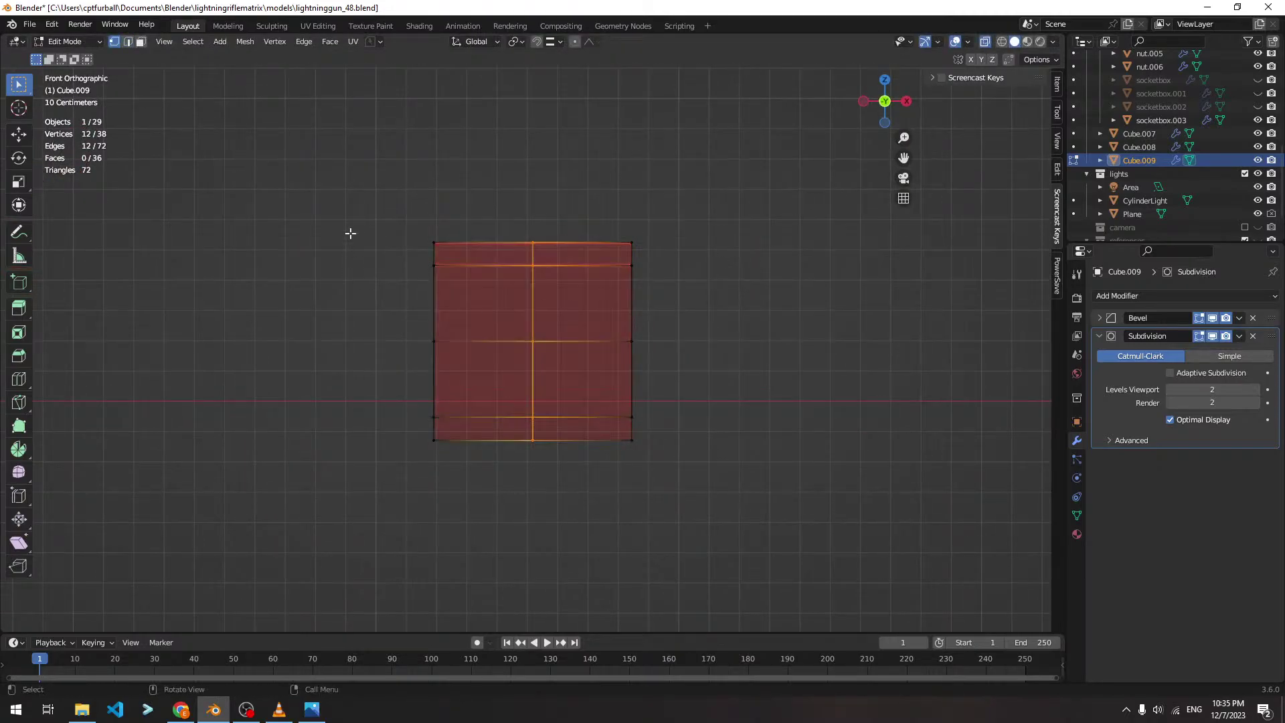
left_click_drag(376, 193, 460, 505)
key("x")
left_click(409, 402)
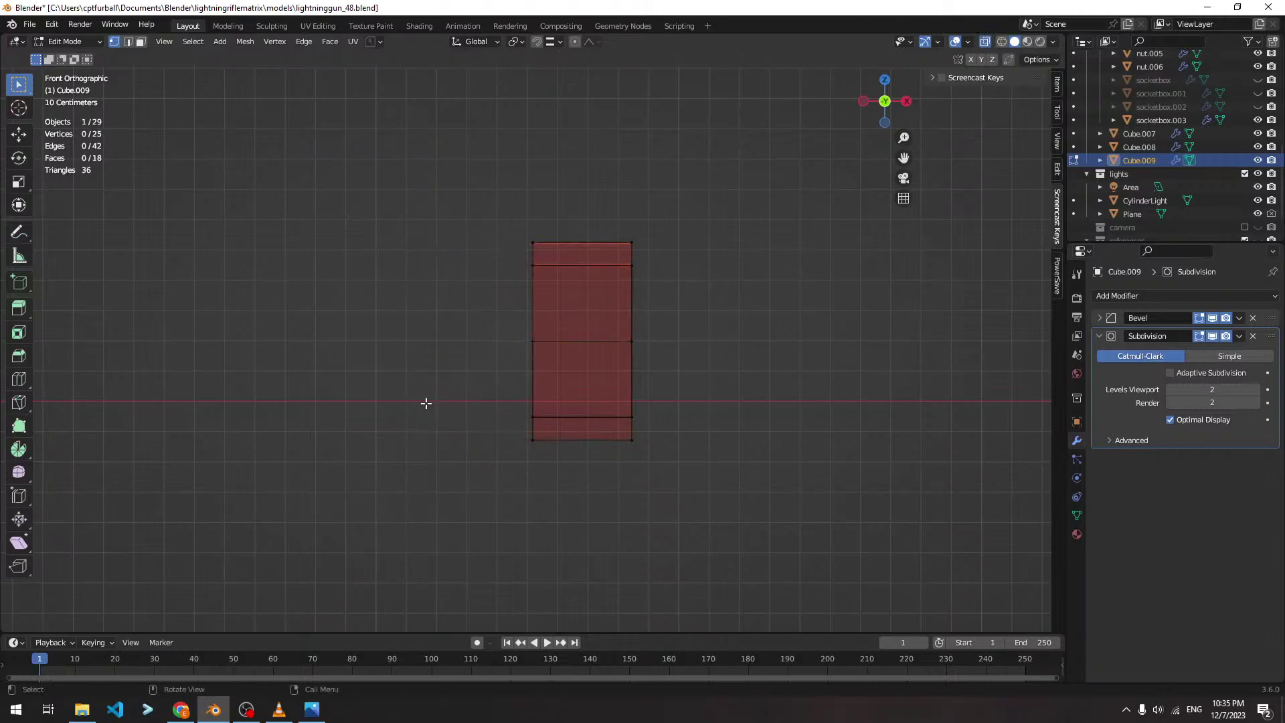
left_click_drag(425, 402, 709, 453)
key("x")
left_click(707, 452)
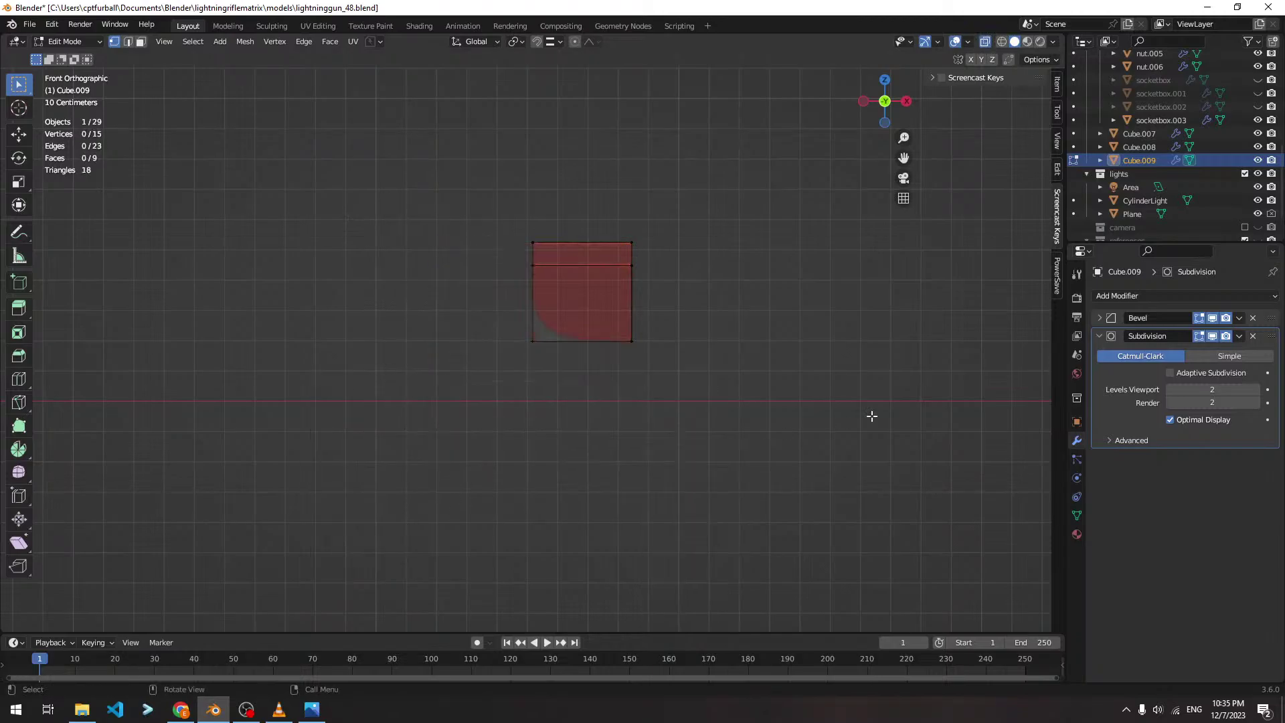
Add a Mirror modifier to the quarter cube, place it first in the stack and mirror across X and Z
left_click(1124, 296)
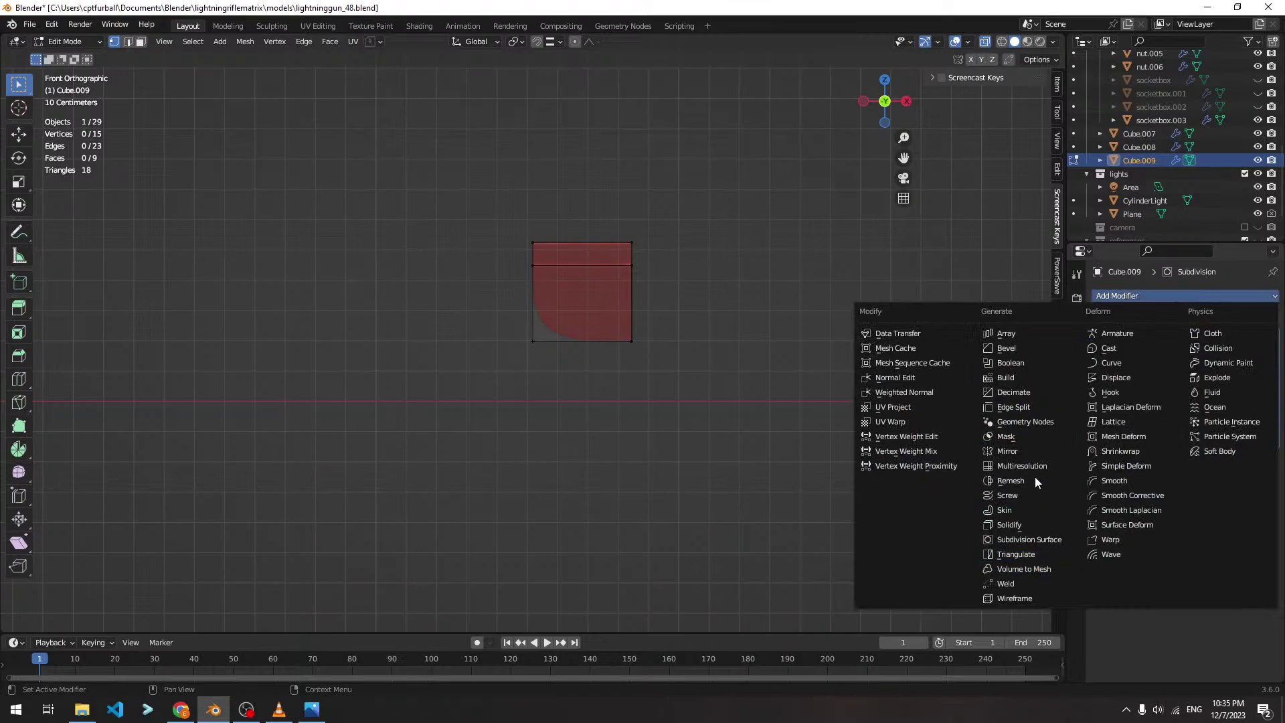
left_click(1031, 451)
left_click_drag(1271, 458, 1232, 328)
left_click(1232, 338)
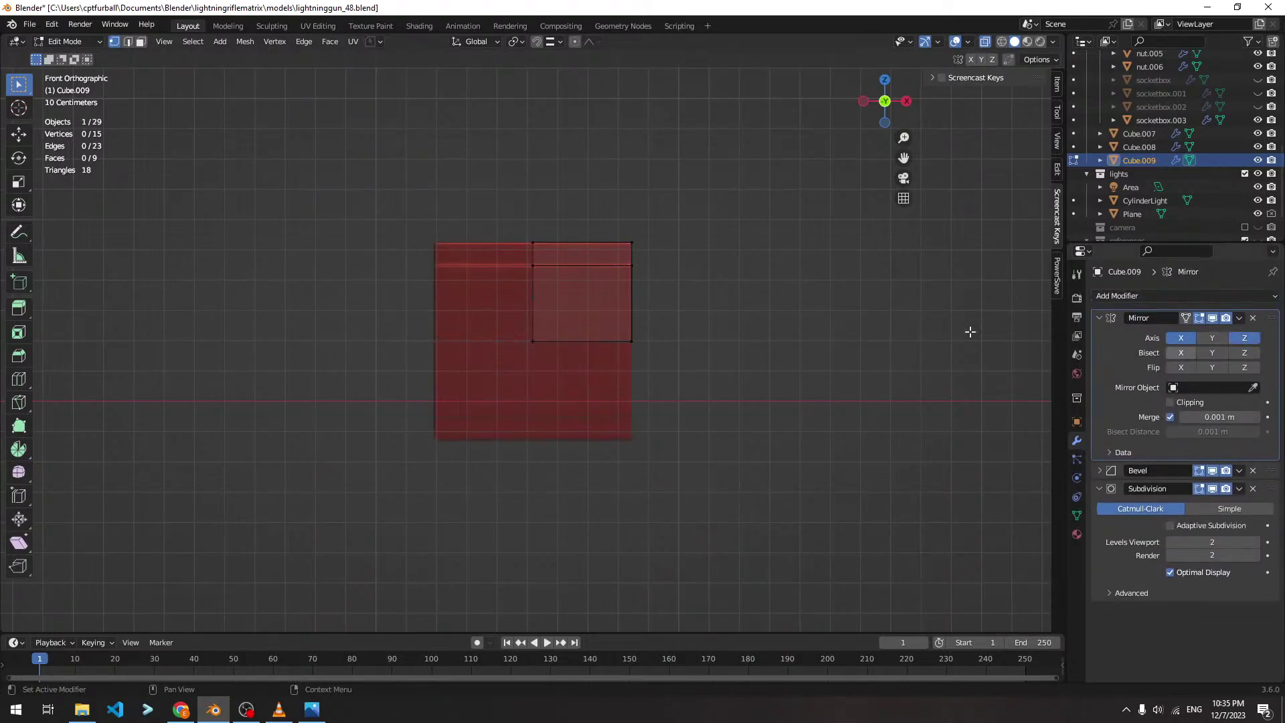
Return to Object Mode, turn off X-ray and check the mirrored cube's shading
middle_click_drag(970, 330, 669, 284)
key("Tab")
middle_click_drag(724, 229, 510, 292)
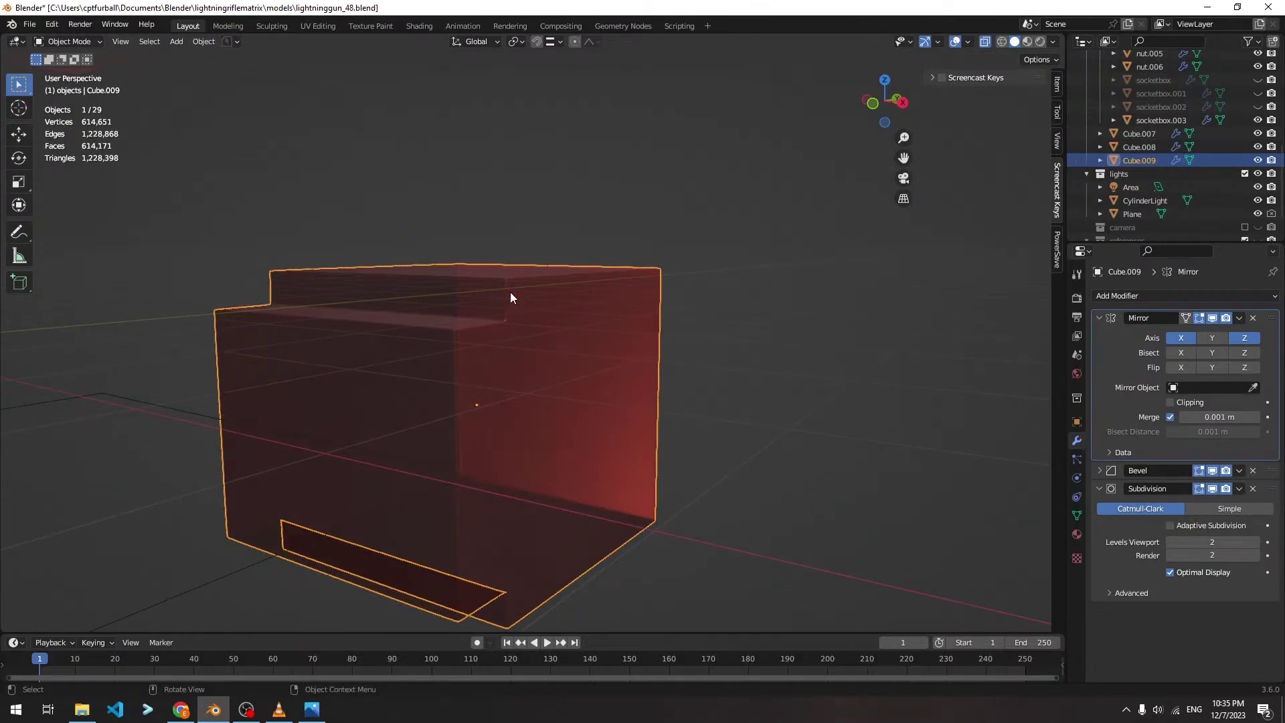
left_click(984, 41)
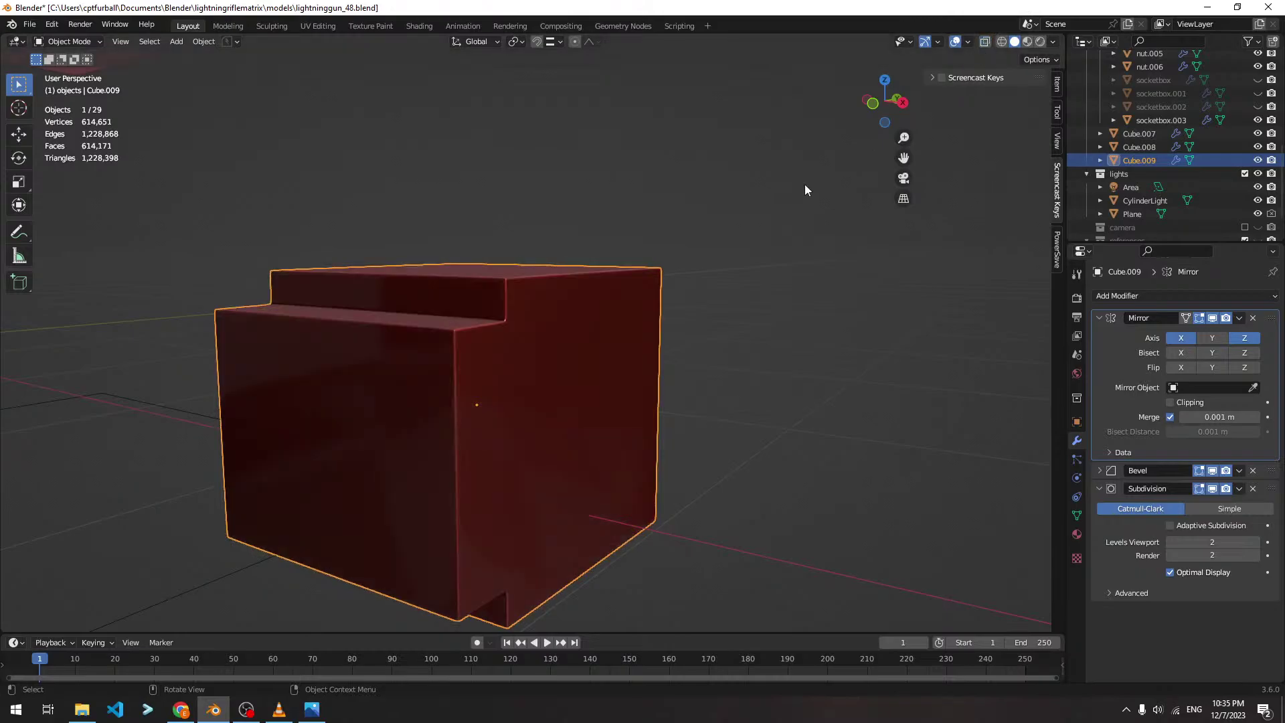
Bevel the short upper side edge of the cube's front step with one segment, about 0.165 m wide
key("Tab")
middle_click_drag(805, 183, 644, 341)
key("2")
left_click(419, 377)
scroll(438, 373, "up", 2)
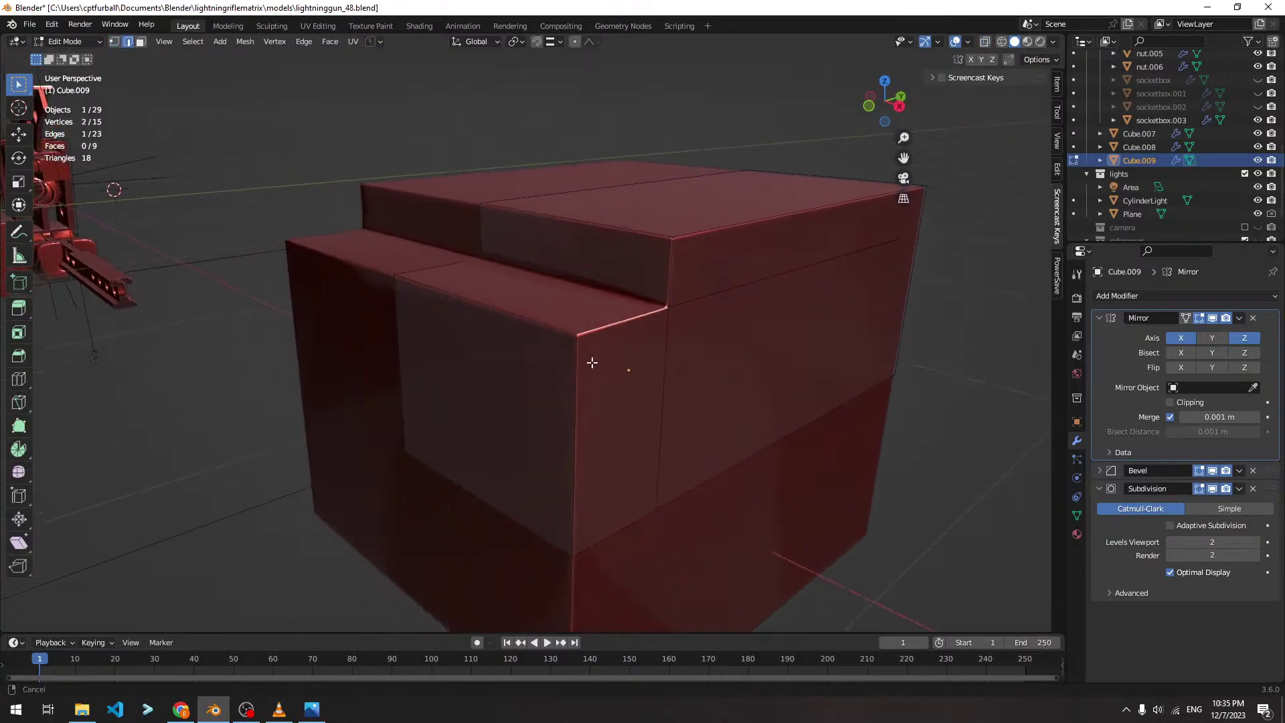
middle_click_drag(778, 345, 684, 342, "shift")
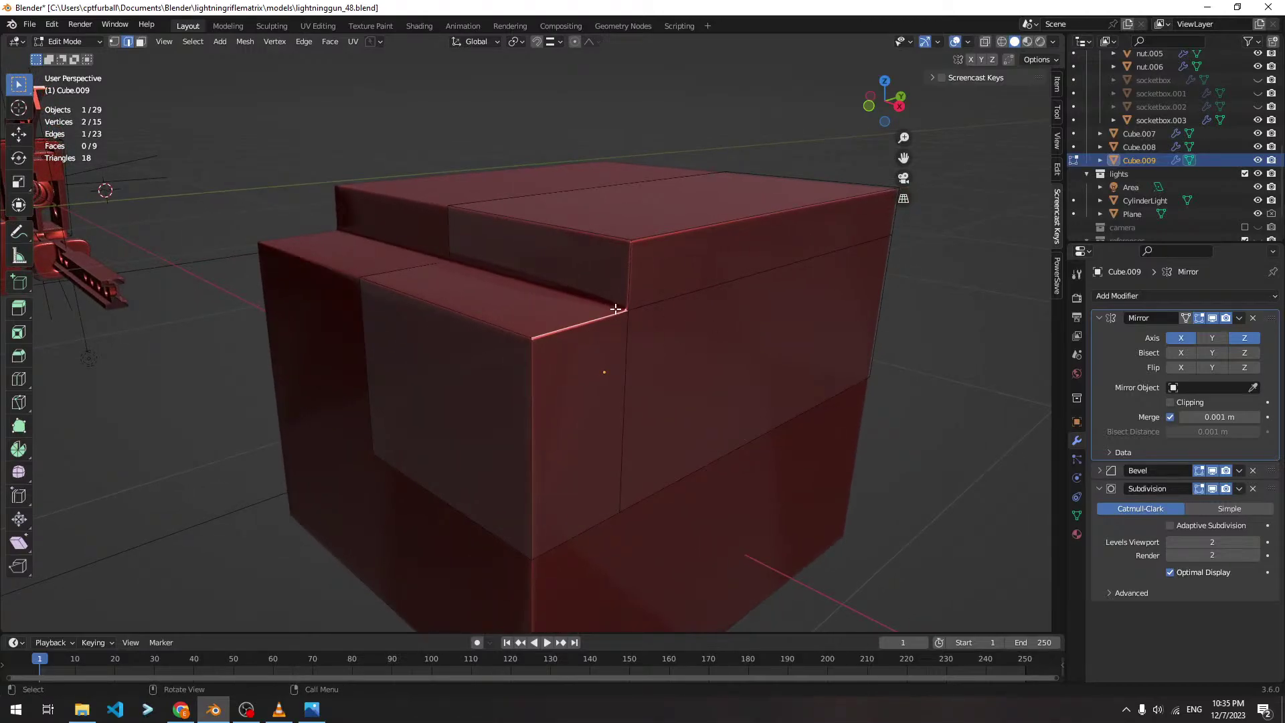
middle_click_drag(654, 318, 604, 305)
scroll(587, 305, "up", 1)
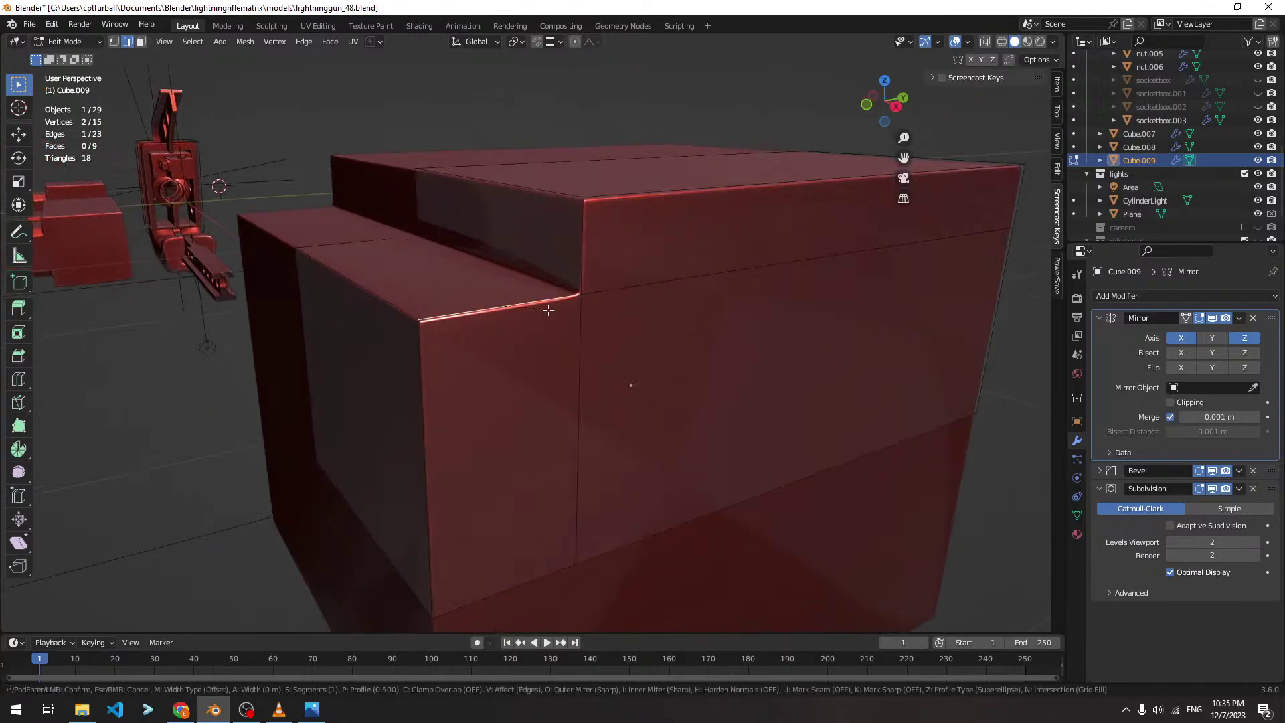
key("ctrl+b")
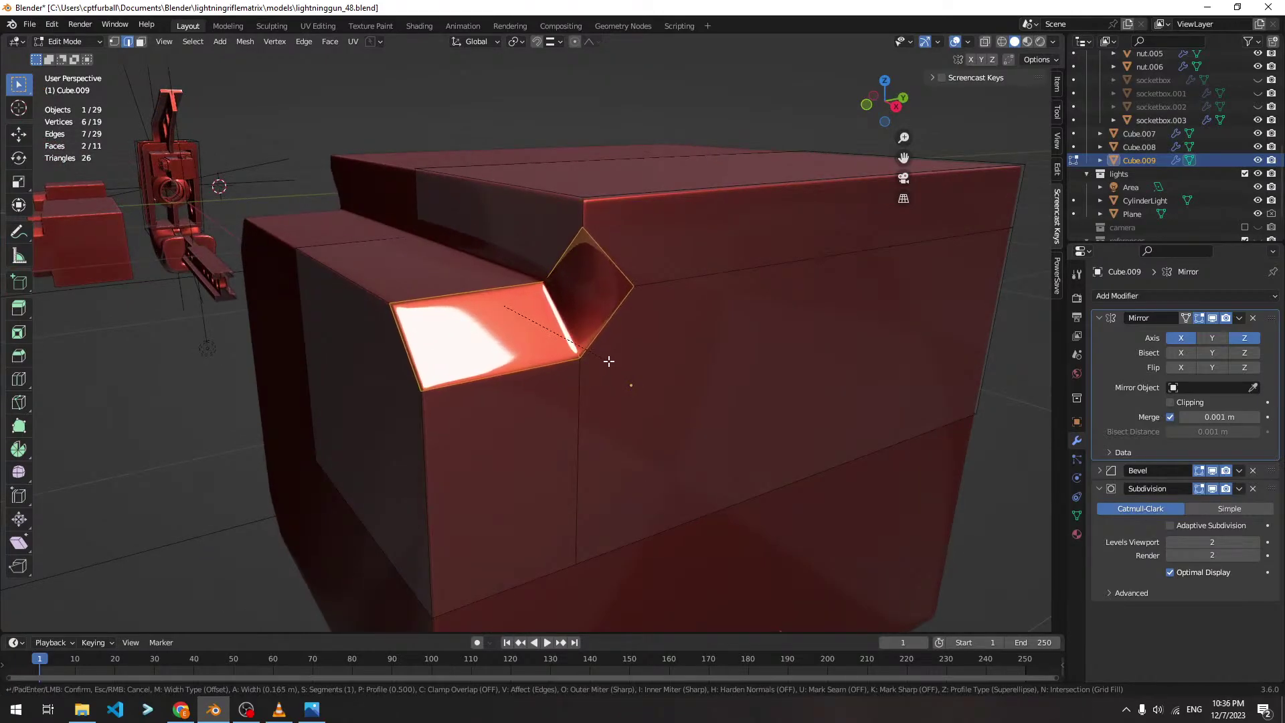
left_click(609, 360)
Move the side vertex of the notch beside the bevel about -0.054 m along Y, in line with the body's vertical corner edge
middle_click_drag(656, 361, 740, 310)
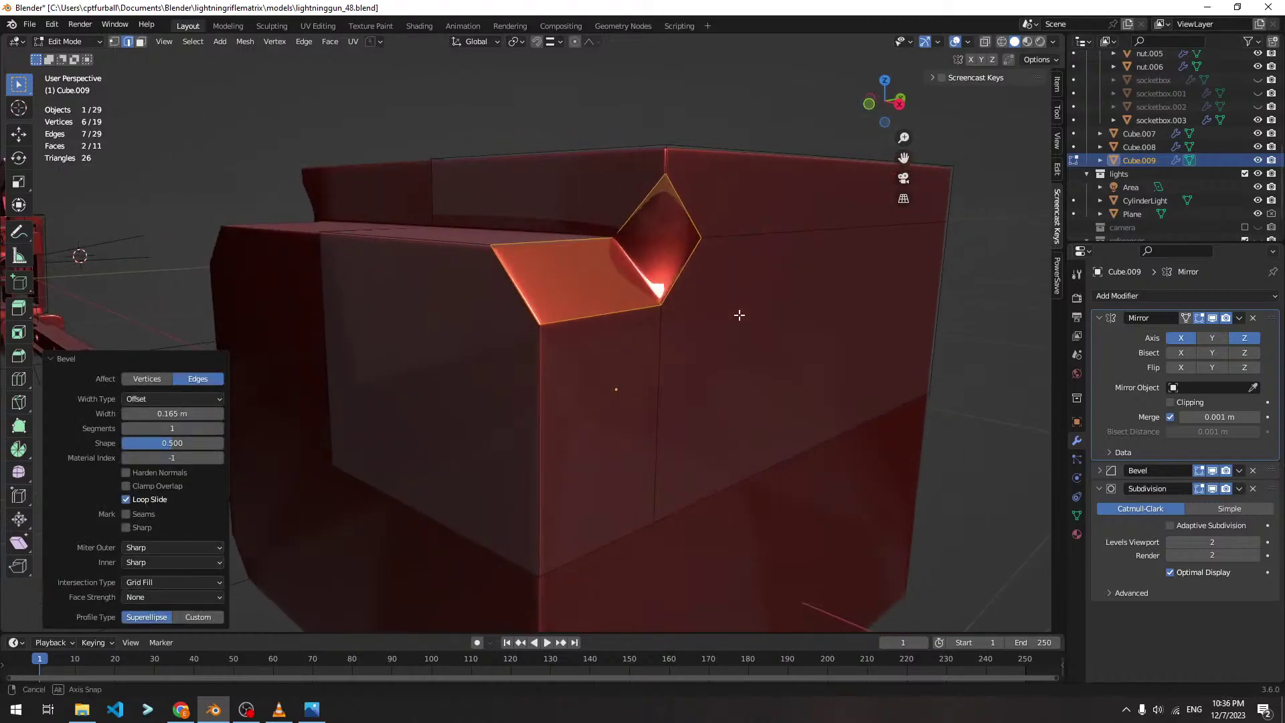
left_click(664, 188)
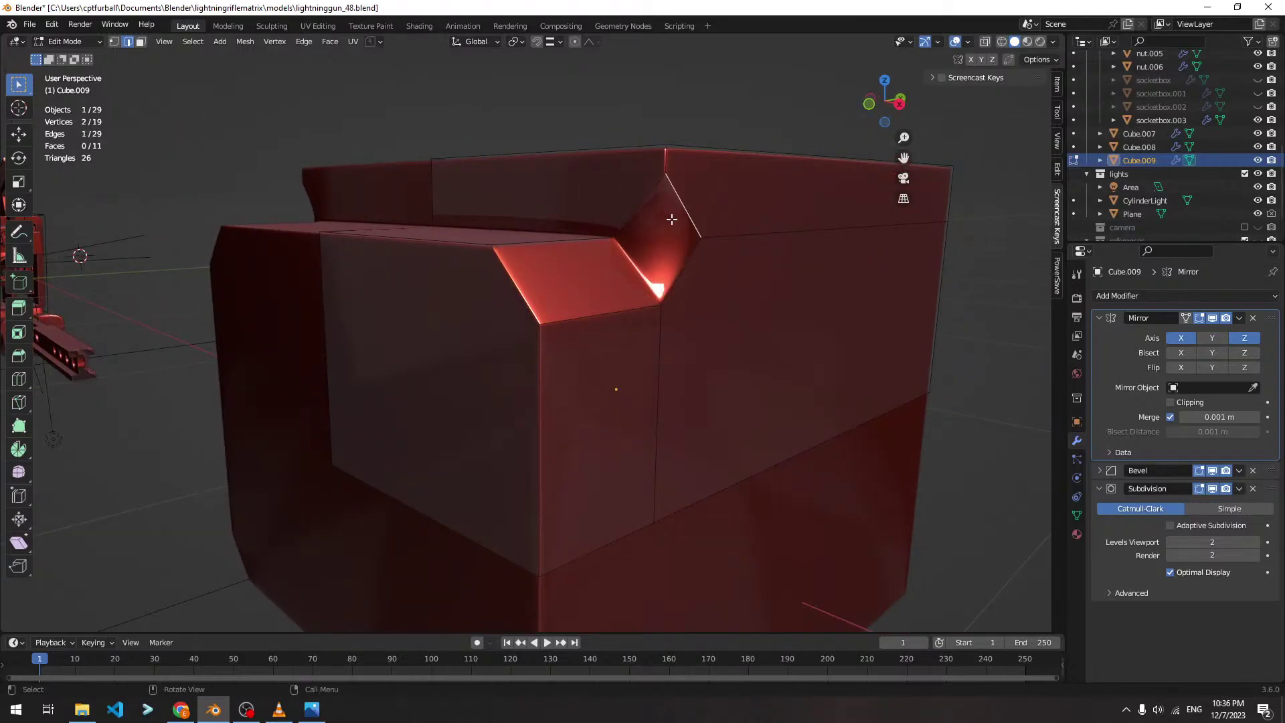
middle_click_drag(671, 219, 626, 334)
key("1")
left_click(627, 334)
key("g")
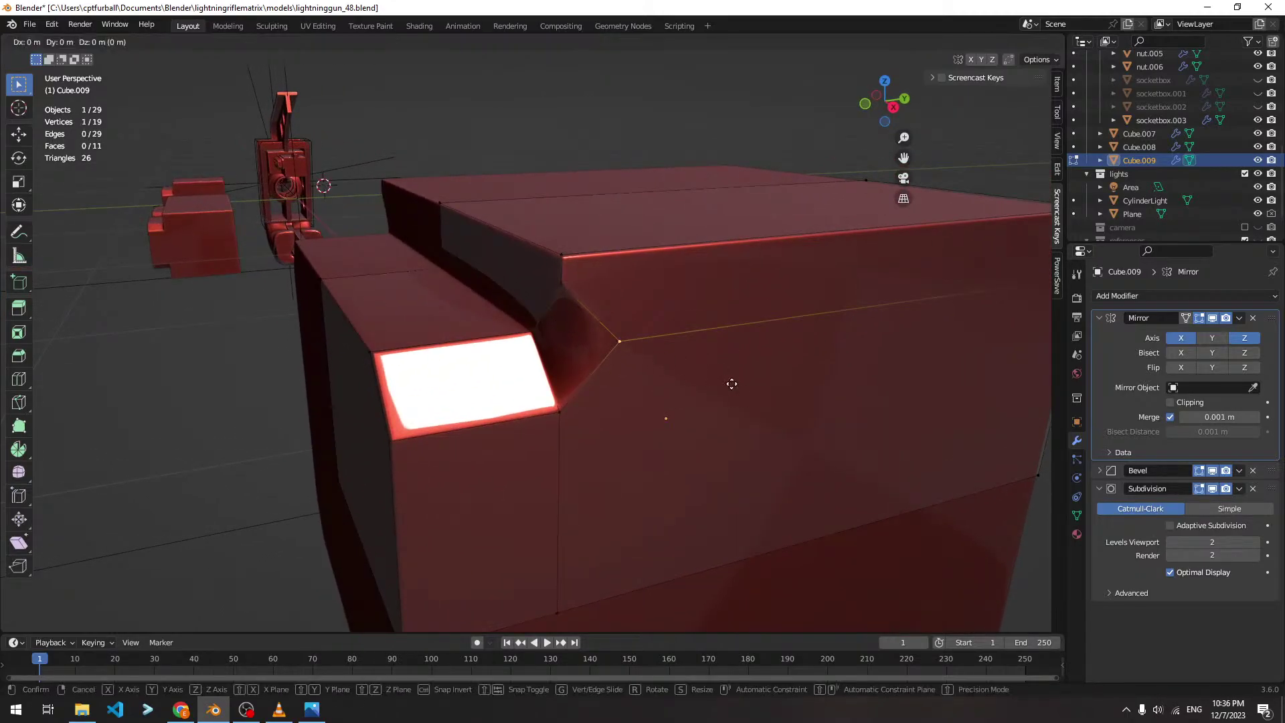
key("x")
key("y")
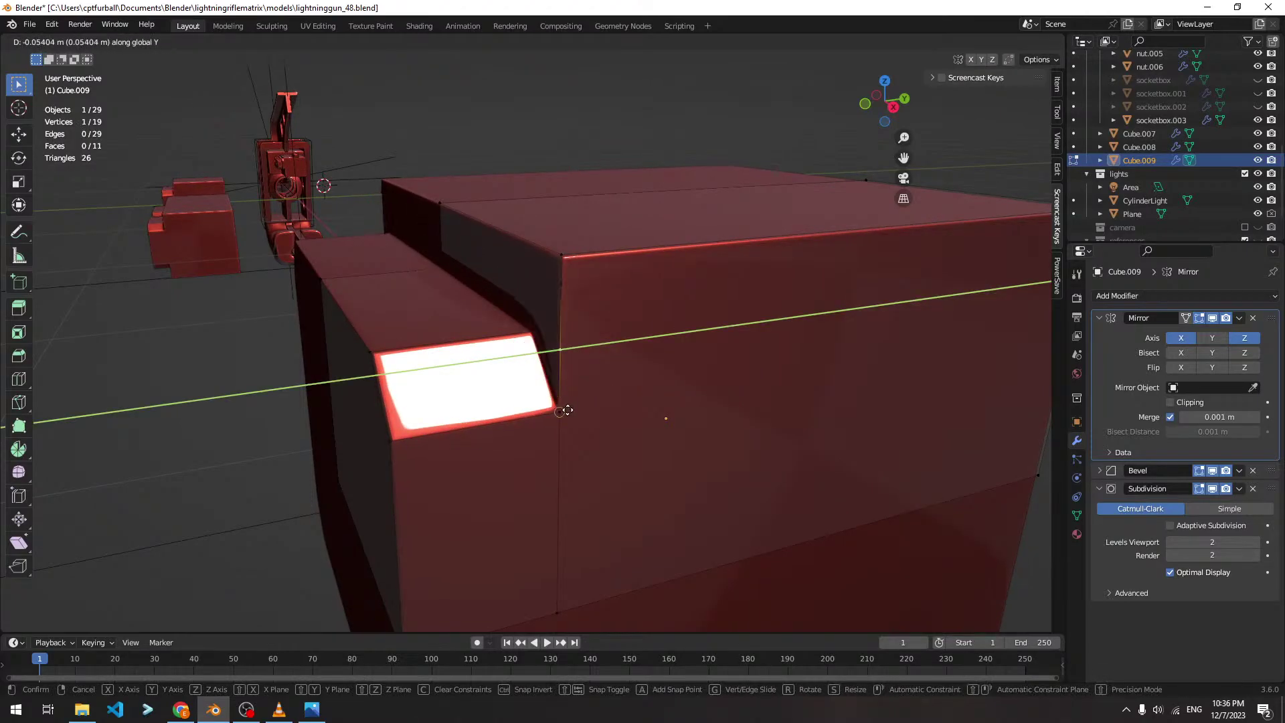
left_click(567, 411)
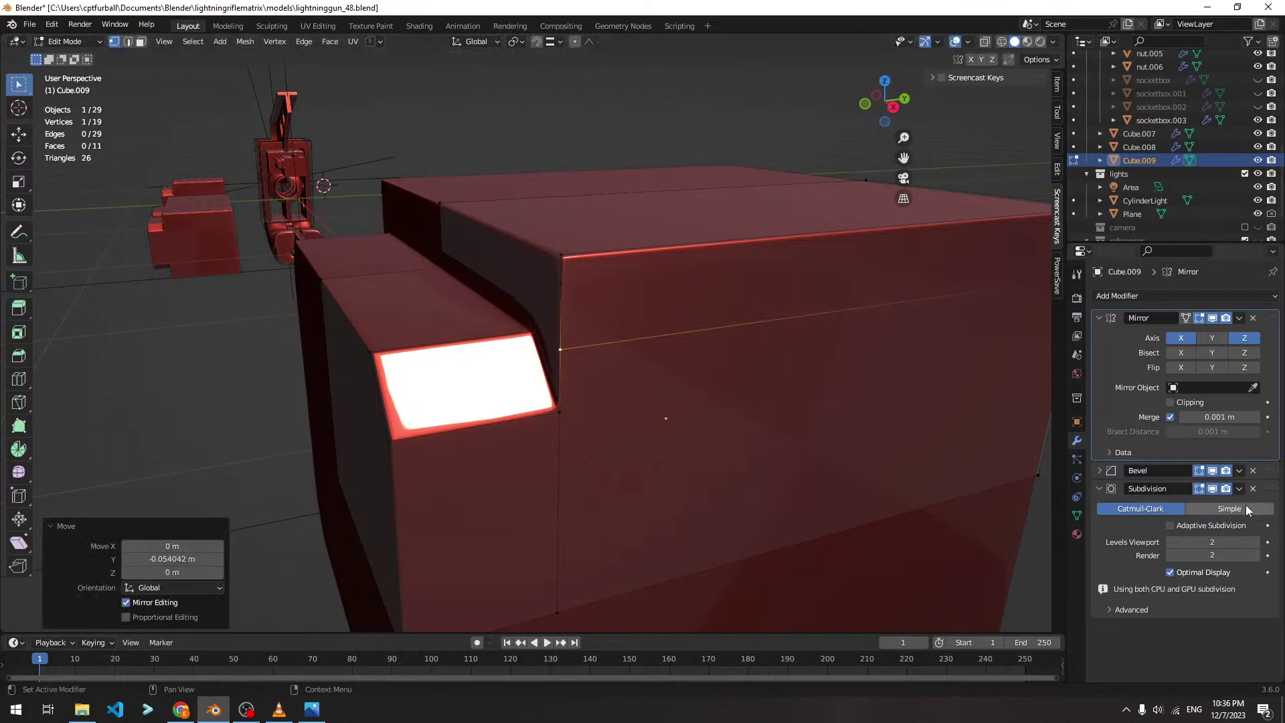
Remove the Subdivision modifier from the cube and check its shading in Object Mode
left_click(1199, 488)
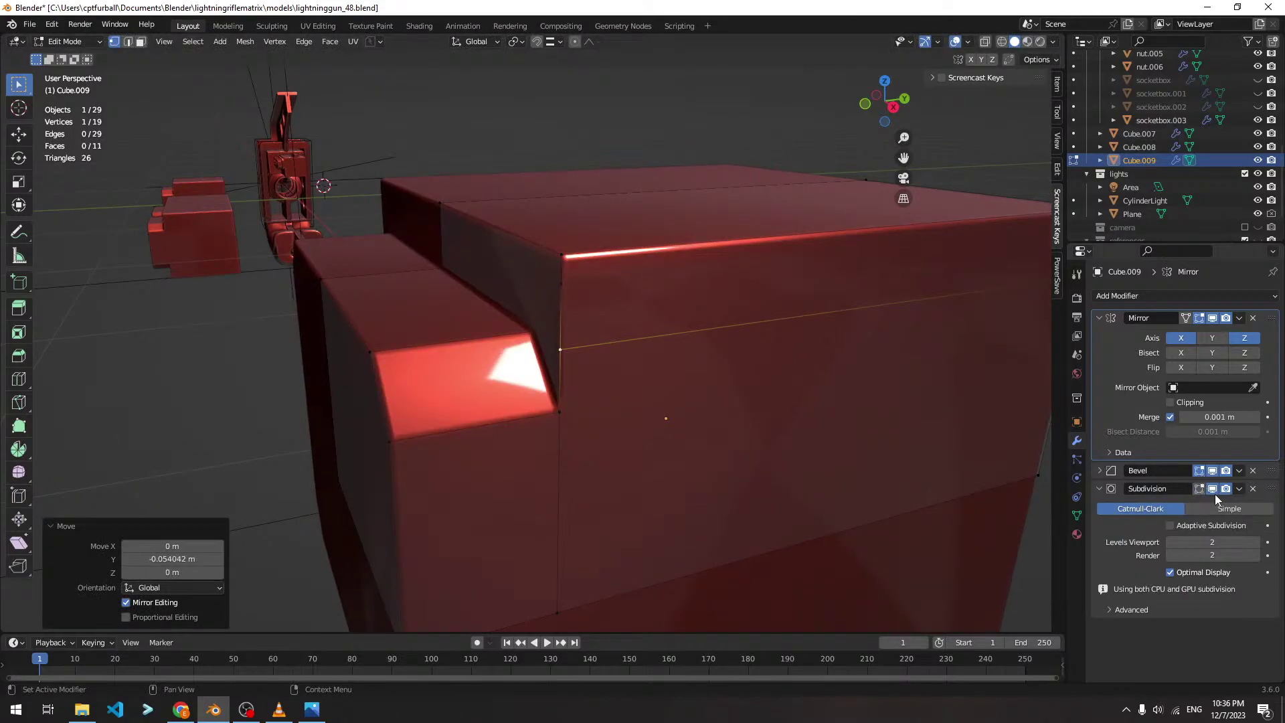
left_click(1251, 489)
key("Tab")
middle_click_drag(906, 520, 669, 328)
key("Tab")
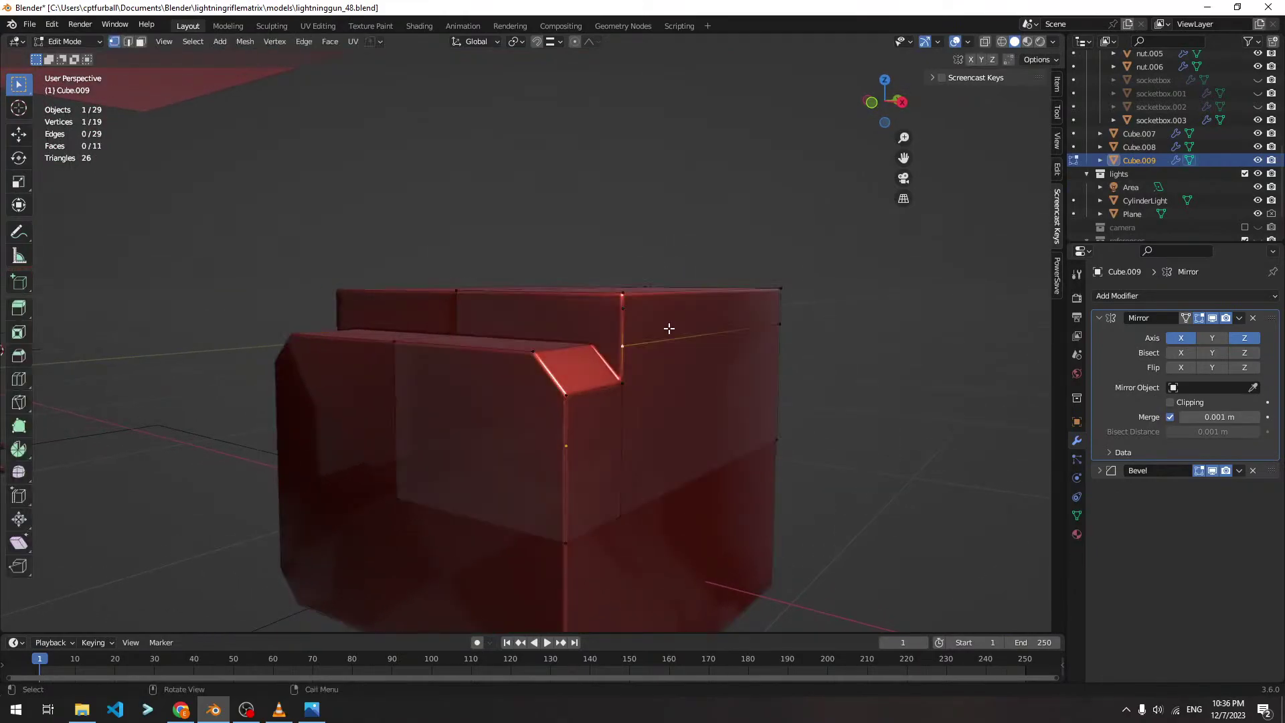
Move the vertex just below the body's upper front corner about -0.054 m along Z, onto the vertex beneath it
scroll(673, 309, "up", 3)
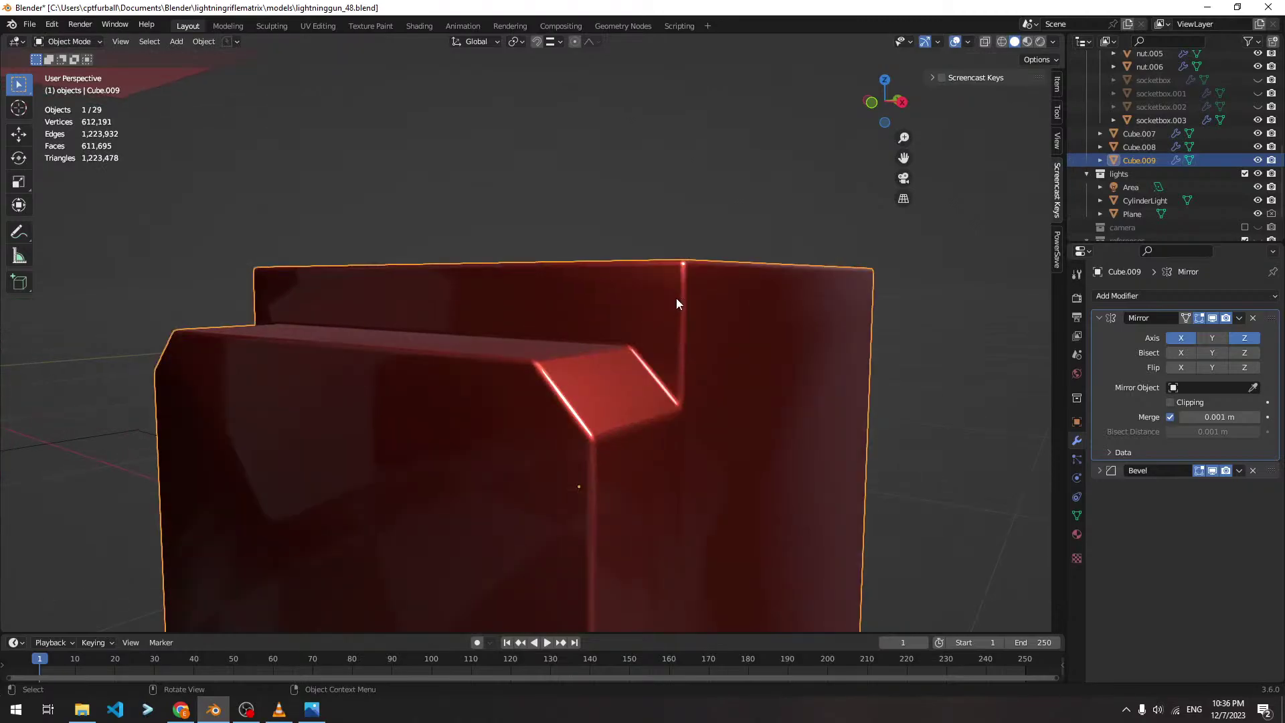
middle_click_drag(754, 315, 676, 339, "shift")
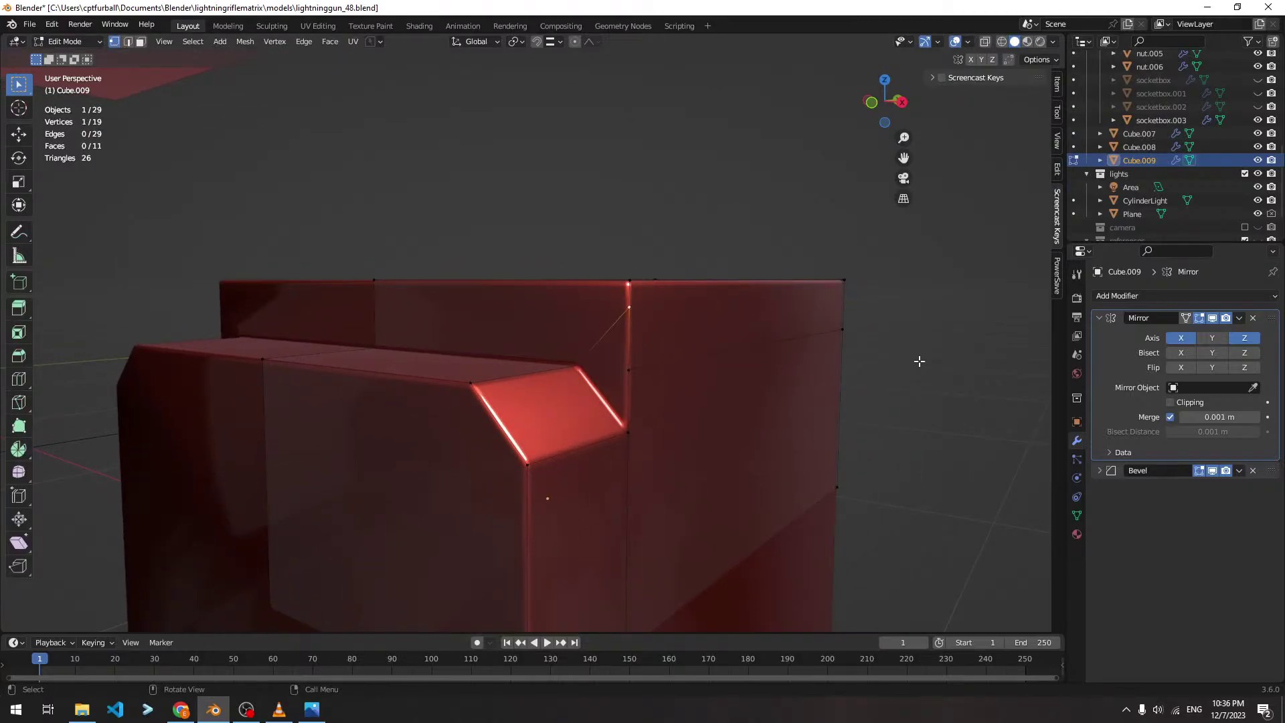
middle_click_drag(803, 361, 744, 337)
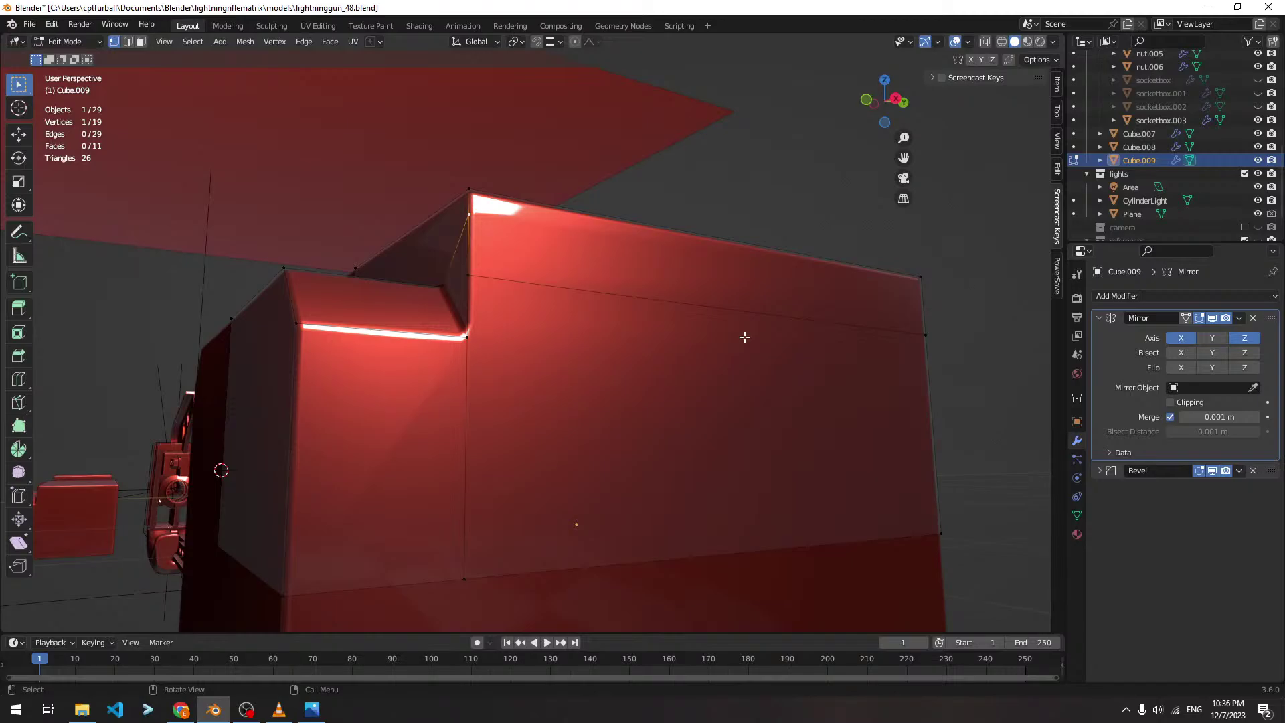
scroll(473, 261, "down", 3)
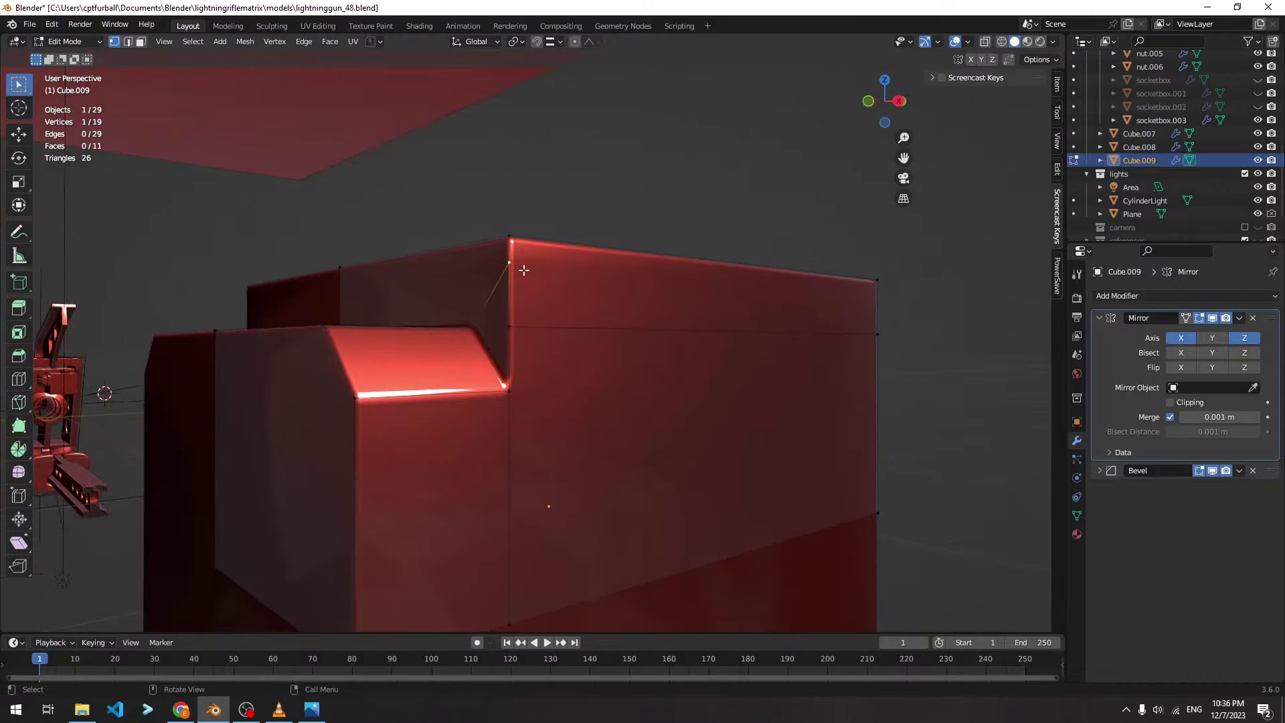
key("g")
key("z")
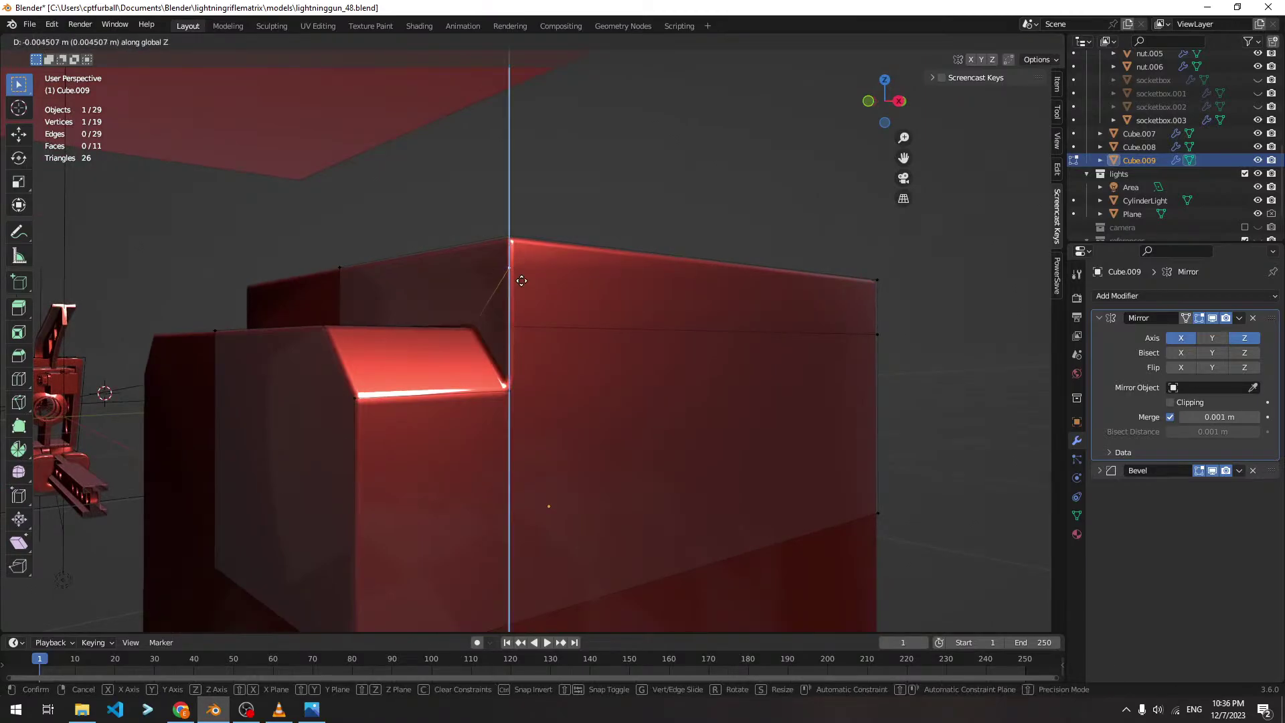
left_click(515, 328)
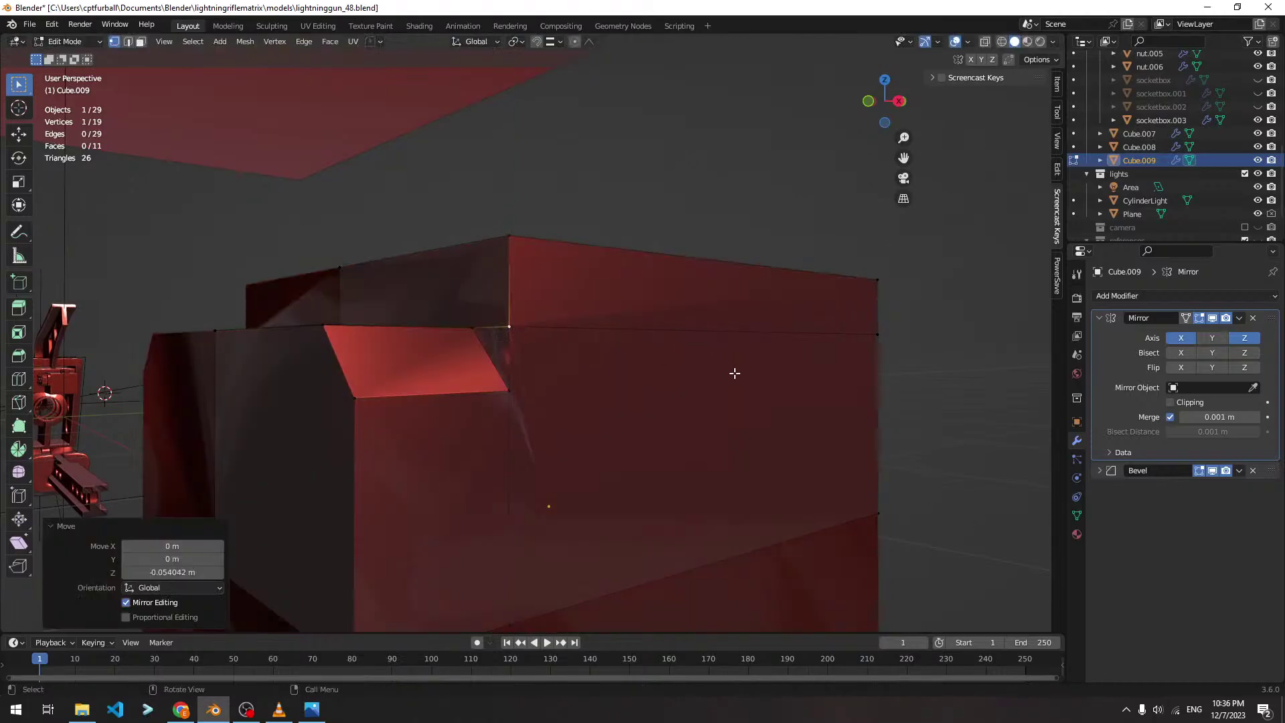
Select the small triangular face beside the bevel and the upper front face in turn to examine the geometry around the moved vertex
key("a")
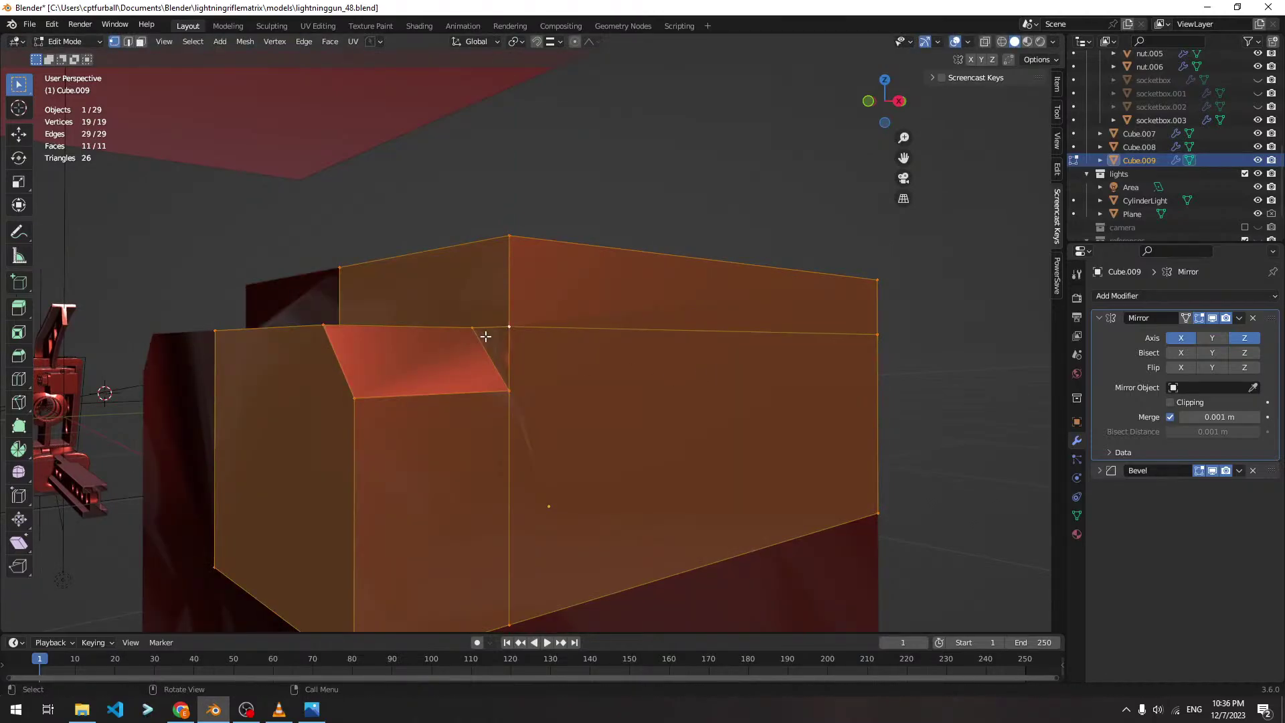
key("alt+a")
key("3")
left_click(497, 344)
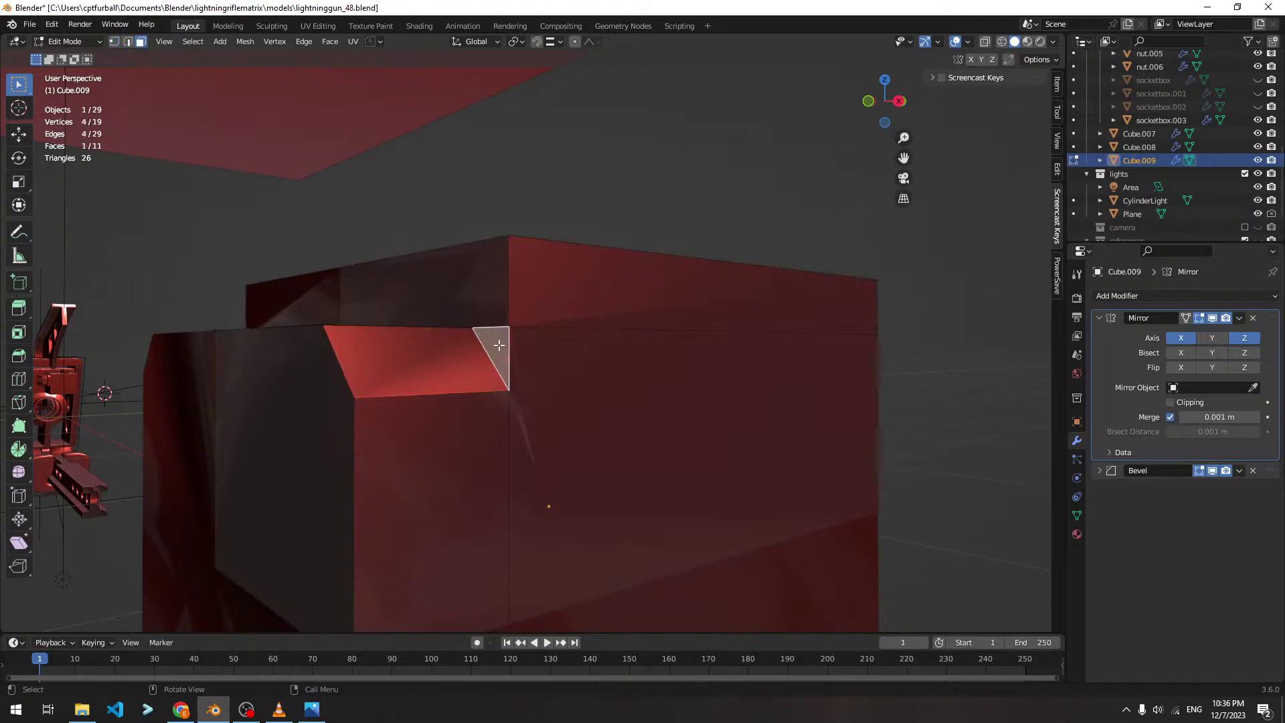
middle_click_drag(481, 339, 468, 315)
left_click(470, 316)
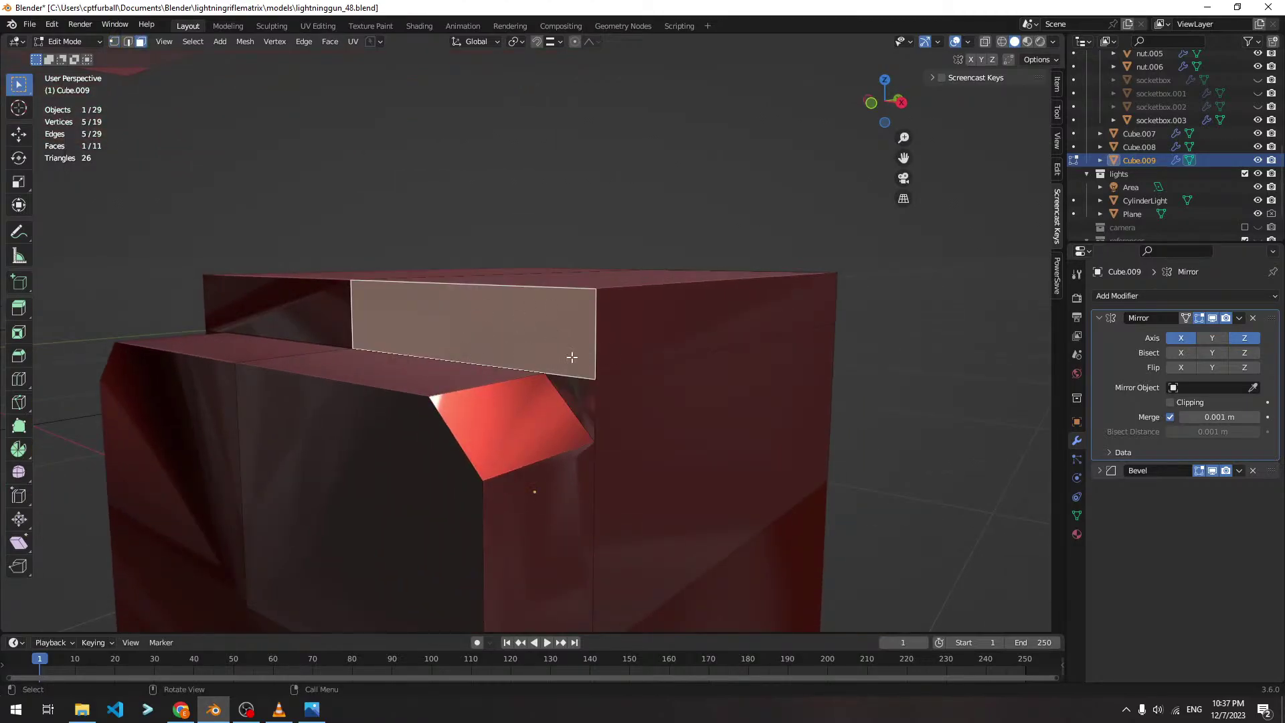
Merge all the cube's vertices by distance and return to Object Mode
middle_click_drag(571, 359, 582, 359)
key("a")
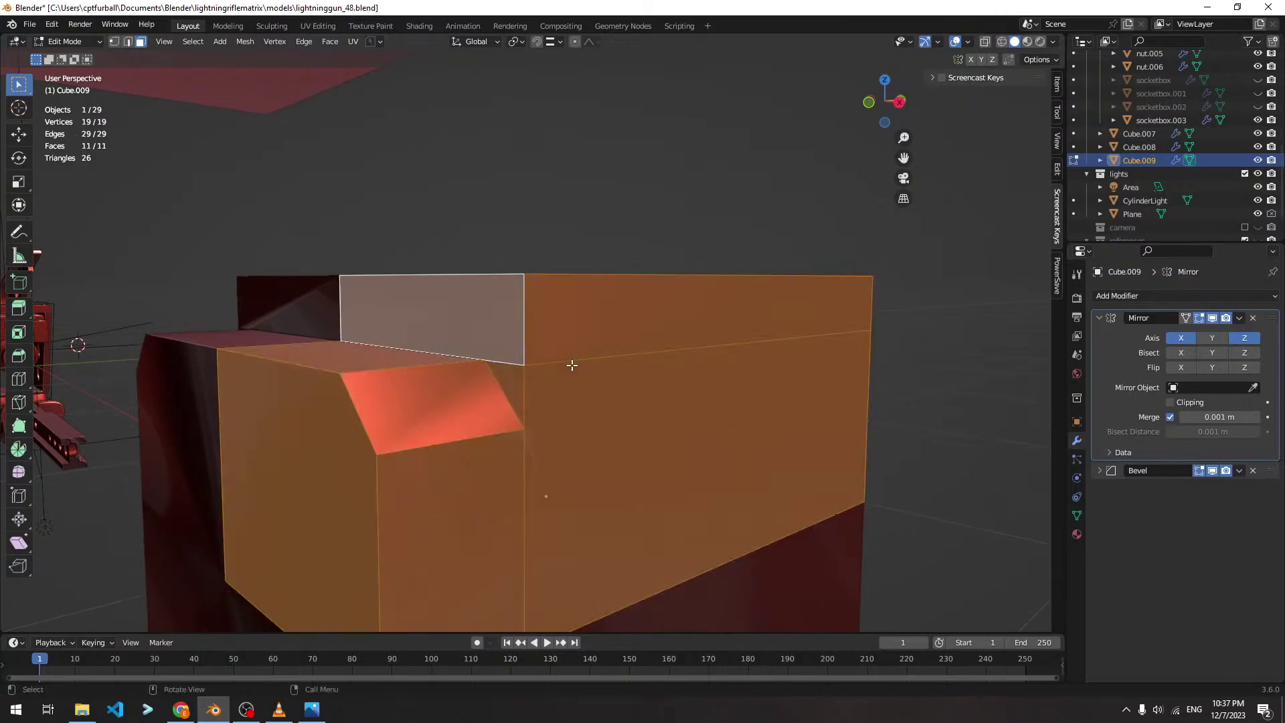
key("m")
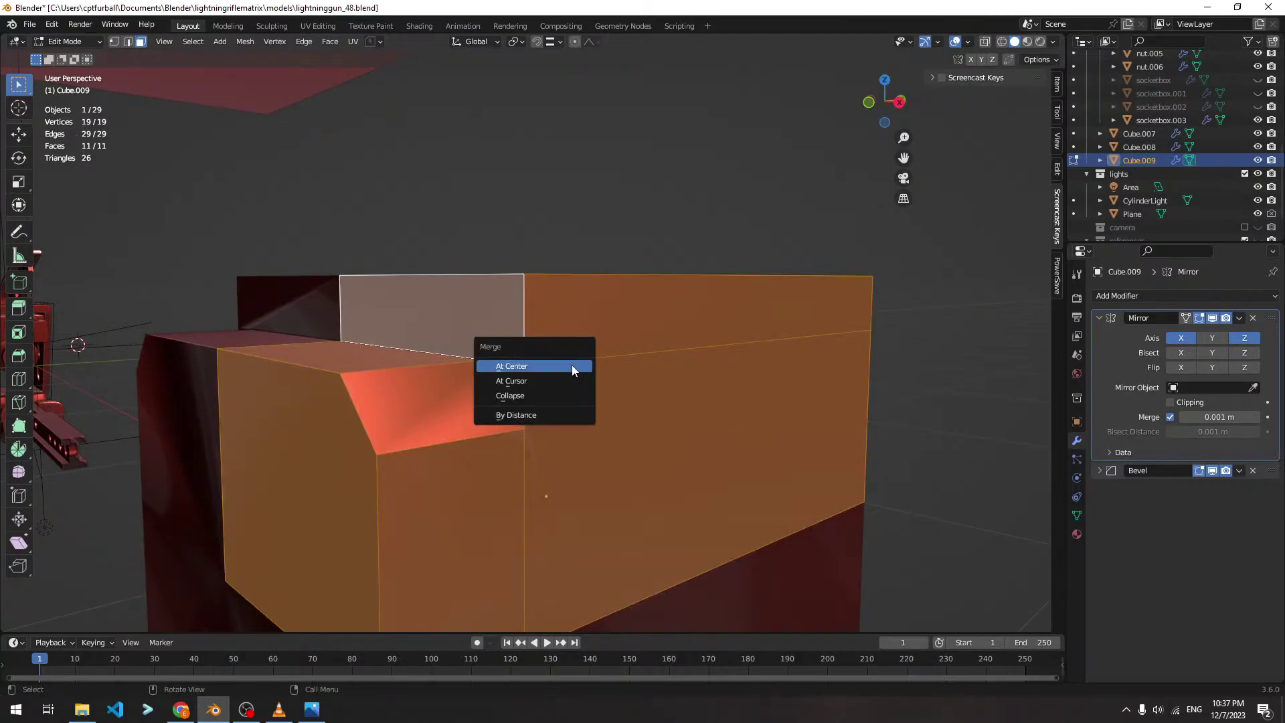
left_click(570, 413)
key("Tab")
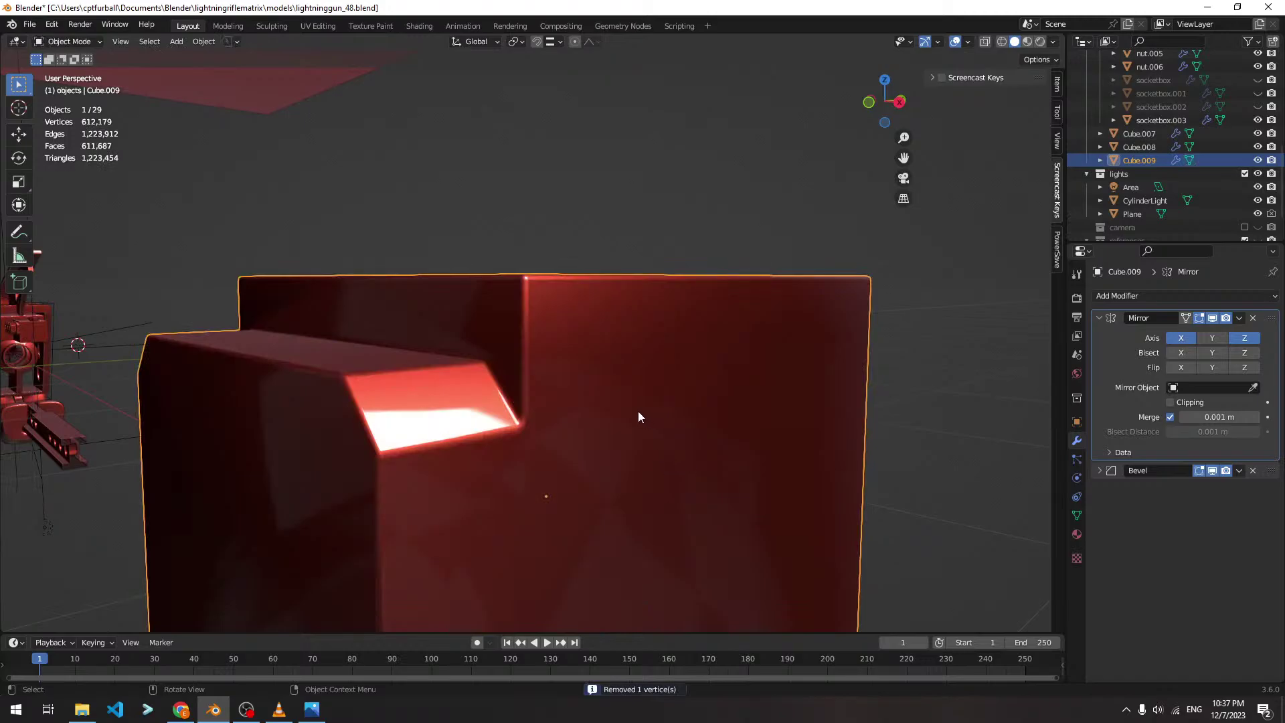
Examine the cube's shading and the Bevel modifier's settings, and collapse the Bevel and Mirror modifiers
middle_click_drag(639, 416, 616, 400)
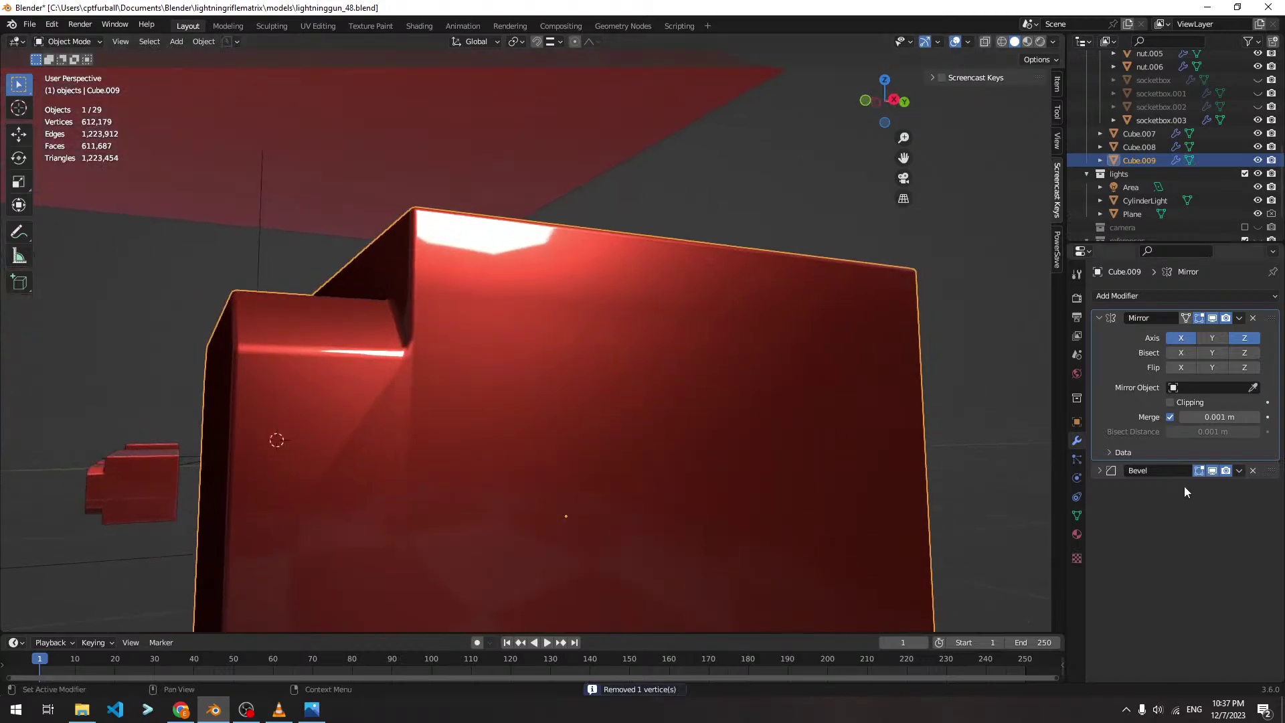
left_click(1100, 470)
scroll(1115, 480, "down", 2)
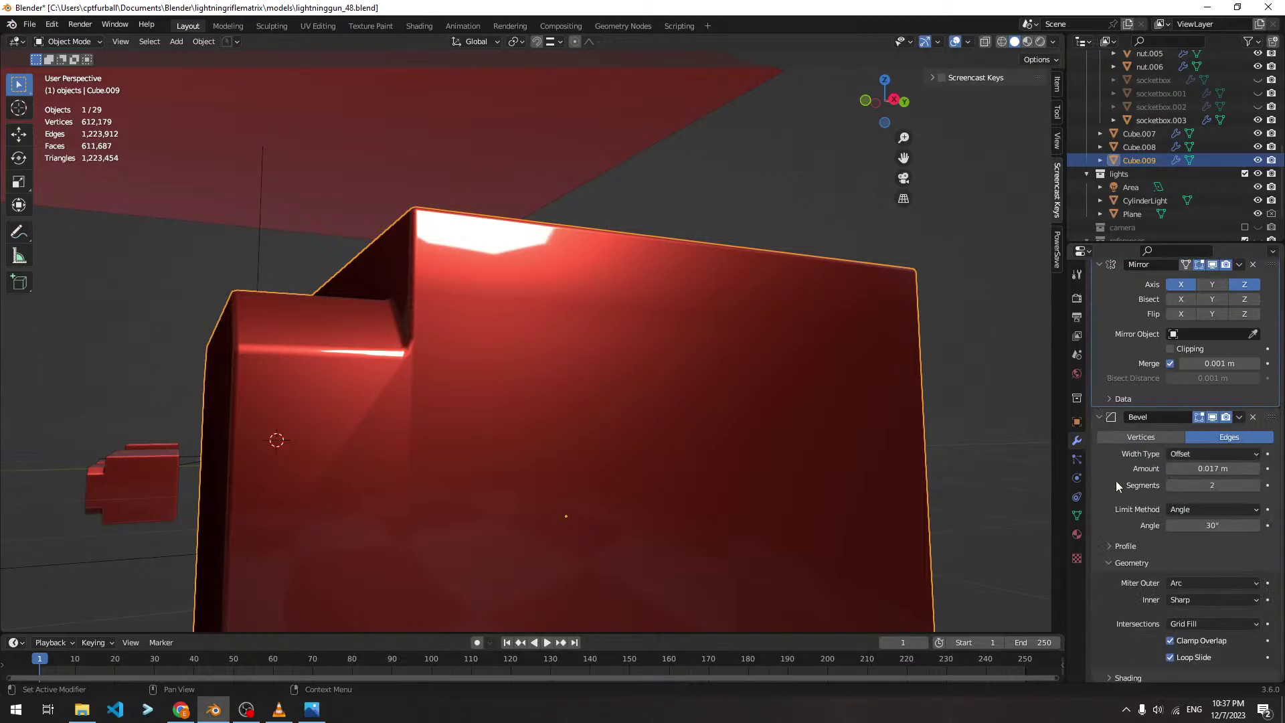
scroll(1116, 481, "up", 2)
left_click(1118, 472)
left_click(1099, 319)
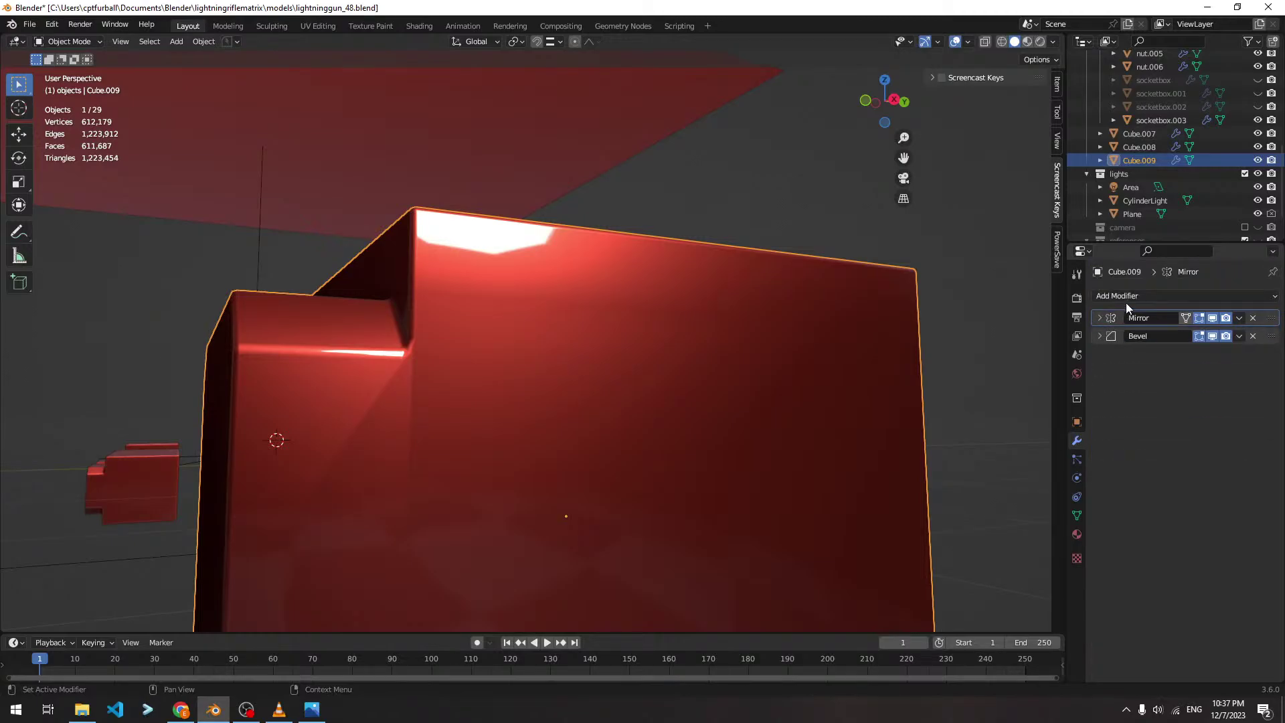
Add a Subdivision Surface modifier with viewport level 2 to the stepped cube and inspect its mesh in Edit Mode
left_click(1130, 297)
left_click(1007, 553)
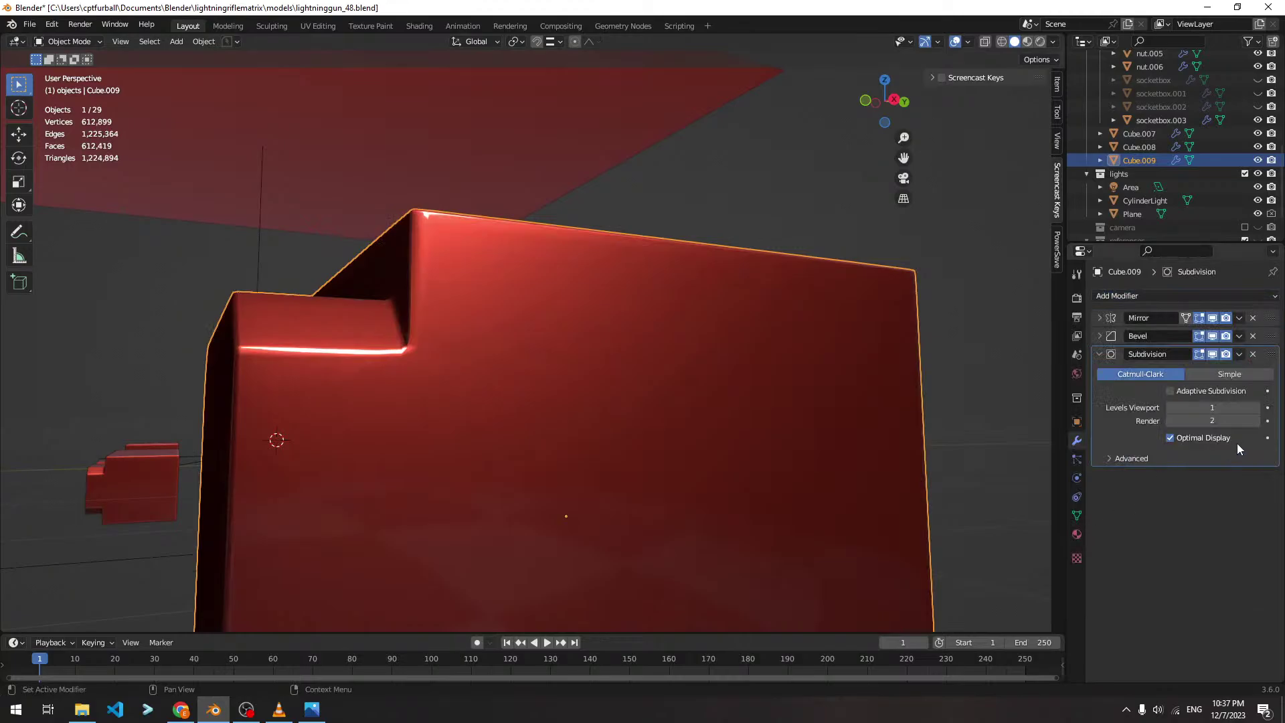
left_click(1254, 407)
middle_click_drag(870, 417, 831, 405)
key("Tab")
scroll(762, 402, "down", 5)
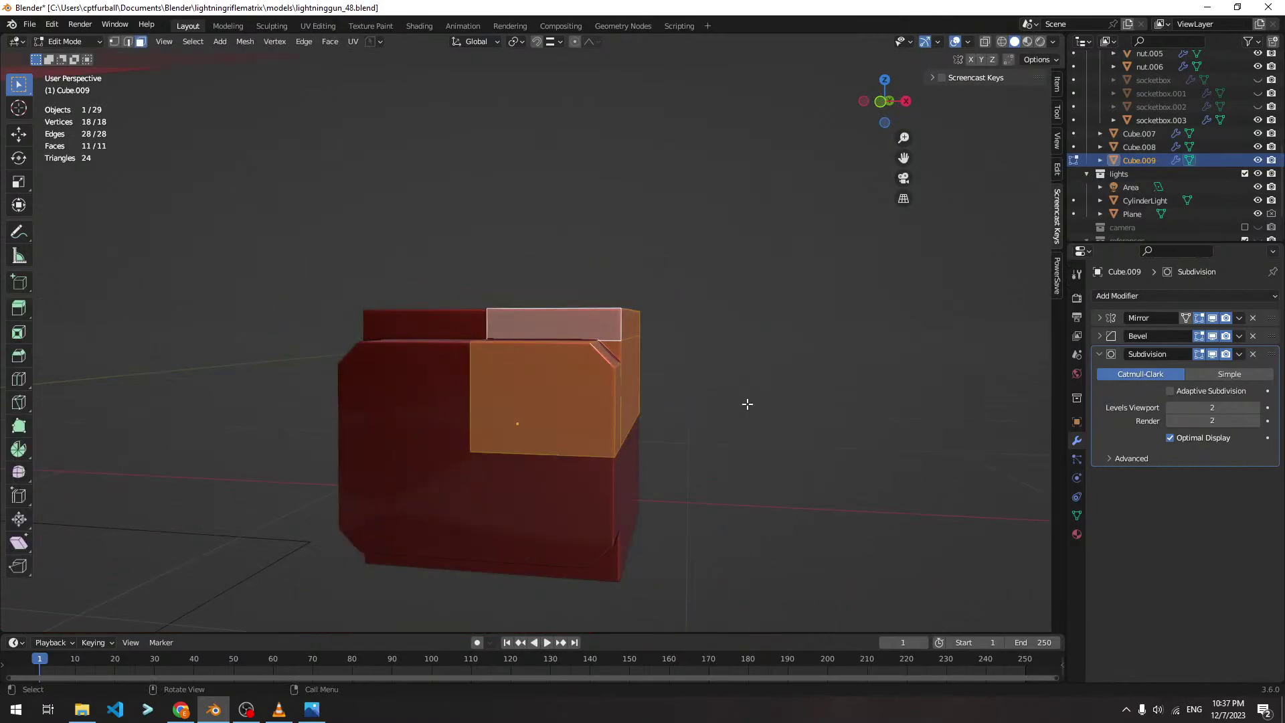
middle_click_drag(747, 401, 606, 385)
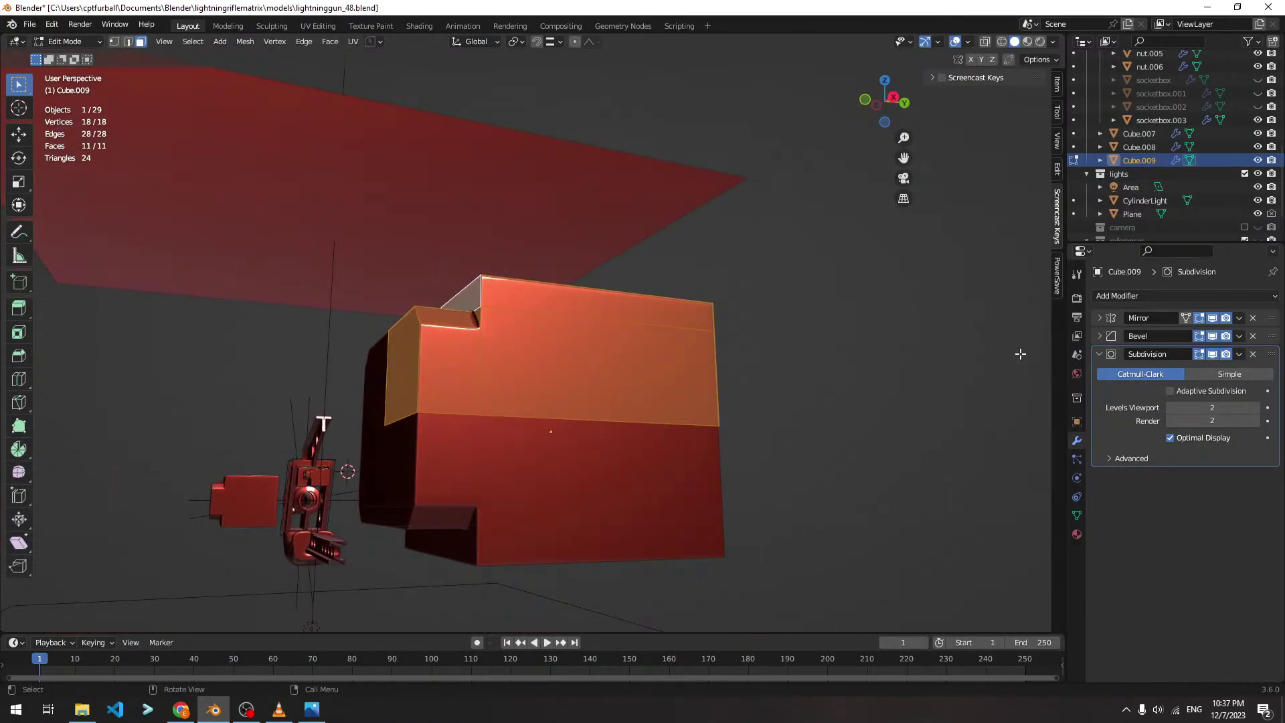
Expand the stepped cube's Bevel modifier settings and apply the object's scale in Object Mode
left_click(1099, 336)
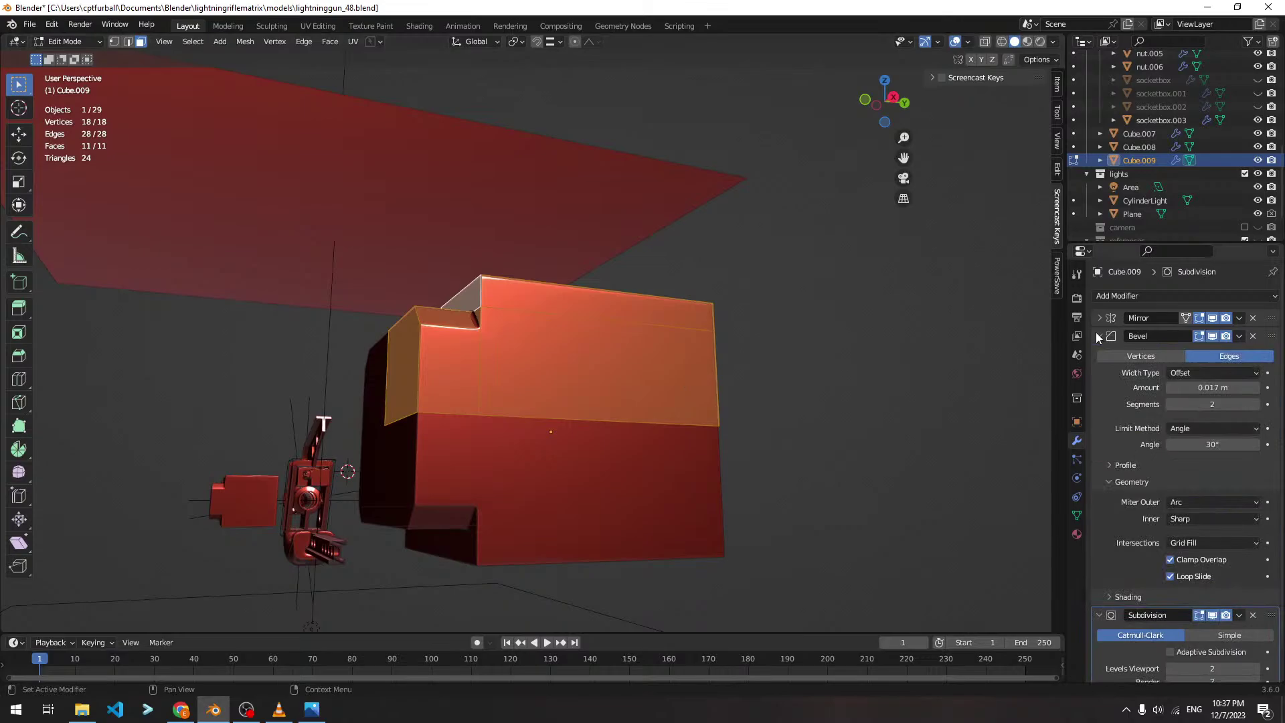
key("Tab")
key("a")
left_click(572, 352)
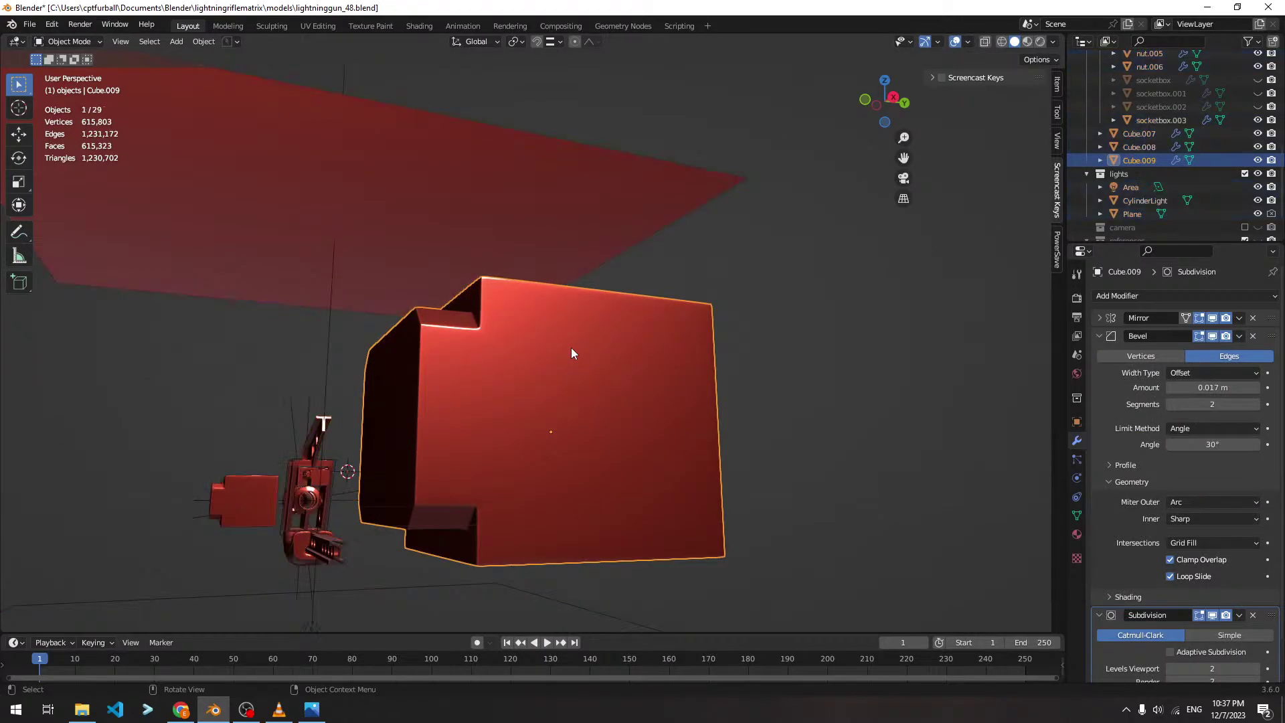
key("ctrl+a")
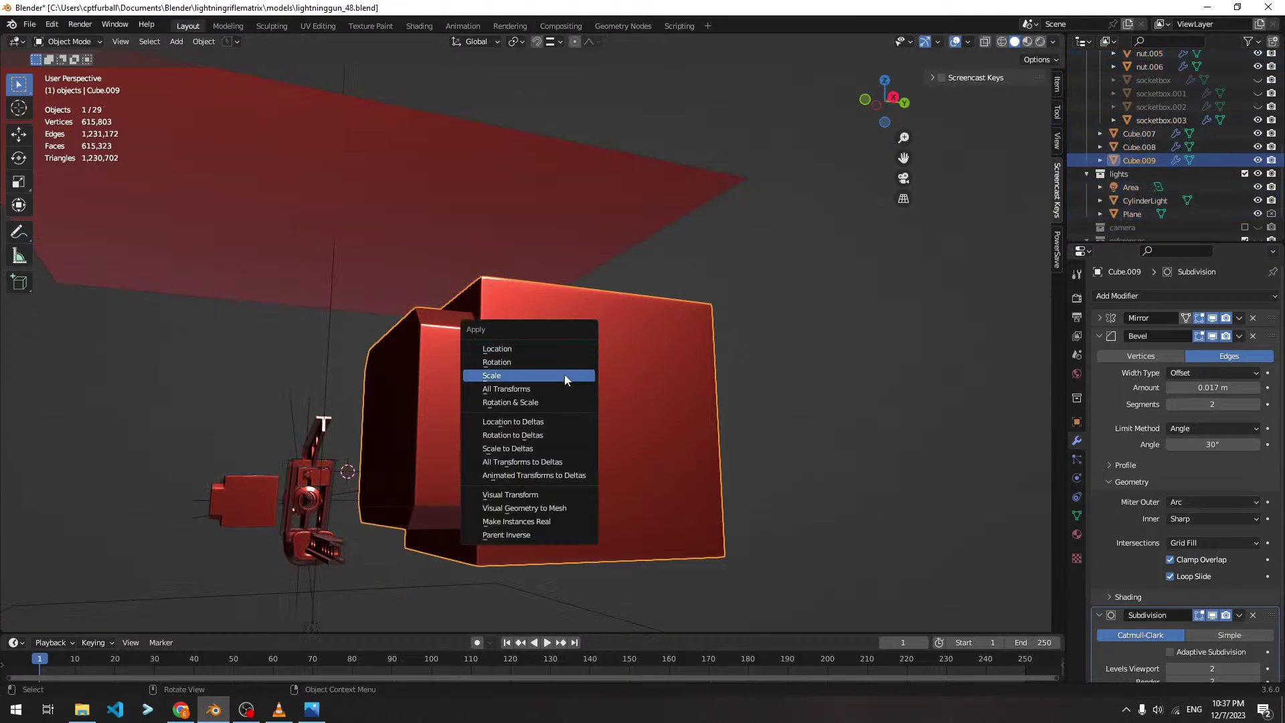
left_click(564, 375)
Try a few Bevel modifier widths on the stepped cube and set the amount to 0.01 m
middle_click_drag(523, 327, 557, 380)
key("Tab")
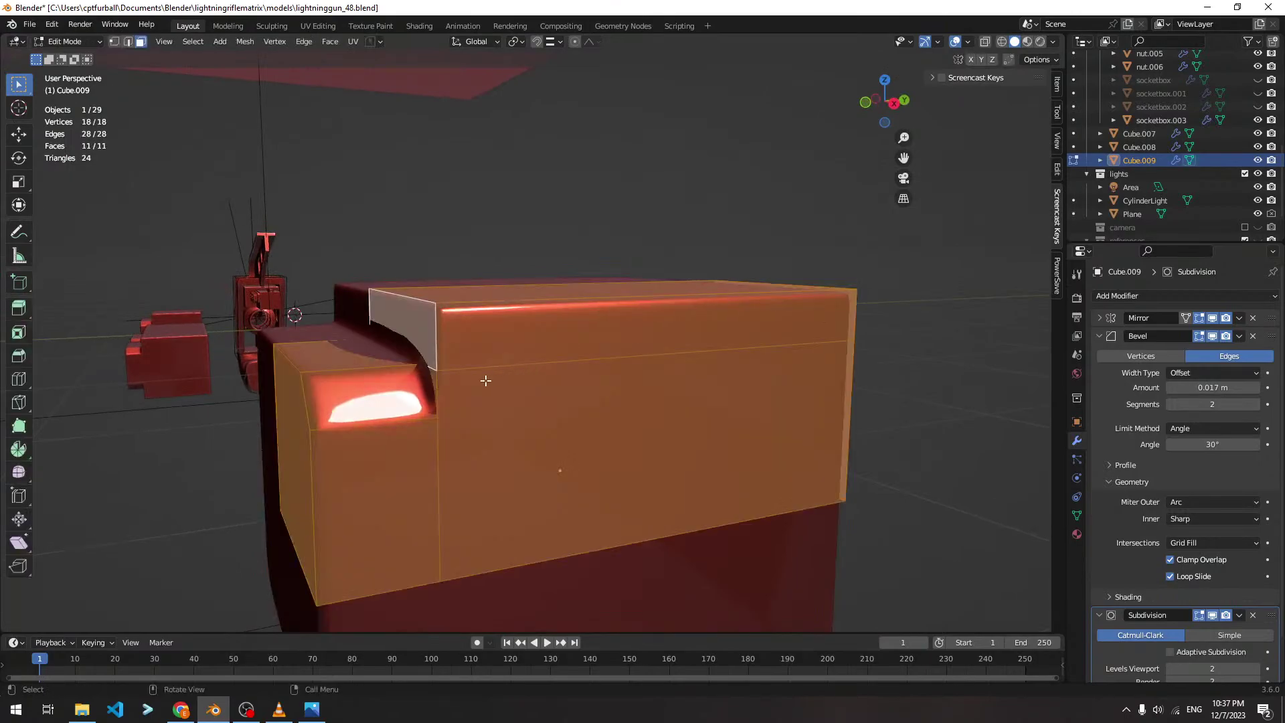
left_click(1206, 561)
left_click_drag(1194, 387, 1162, 387)
key("Tab")
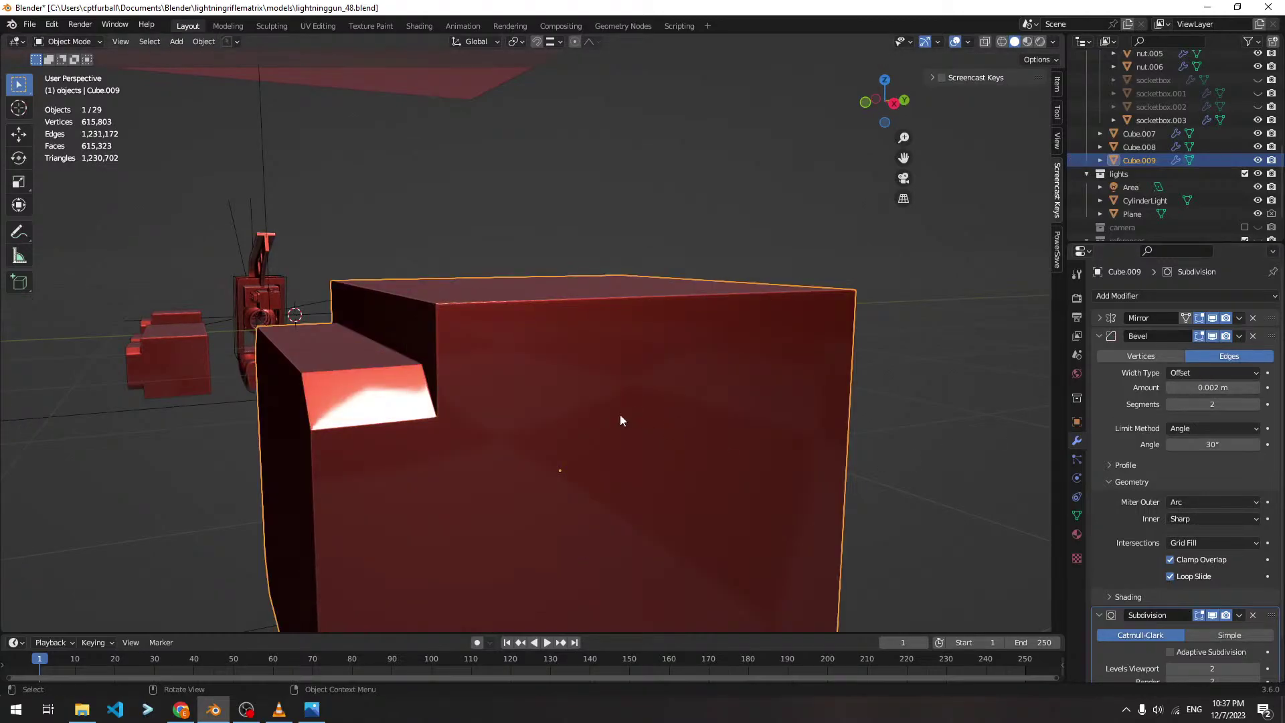
scroll(620, 415, "up", 3)
middle_click_drag(616, 375, 911, 416)
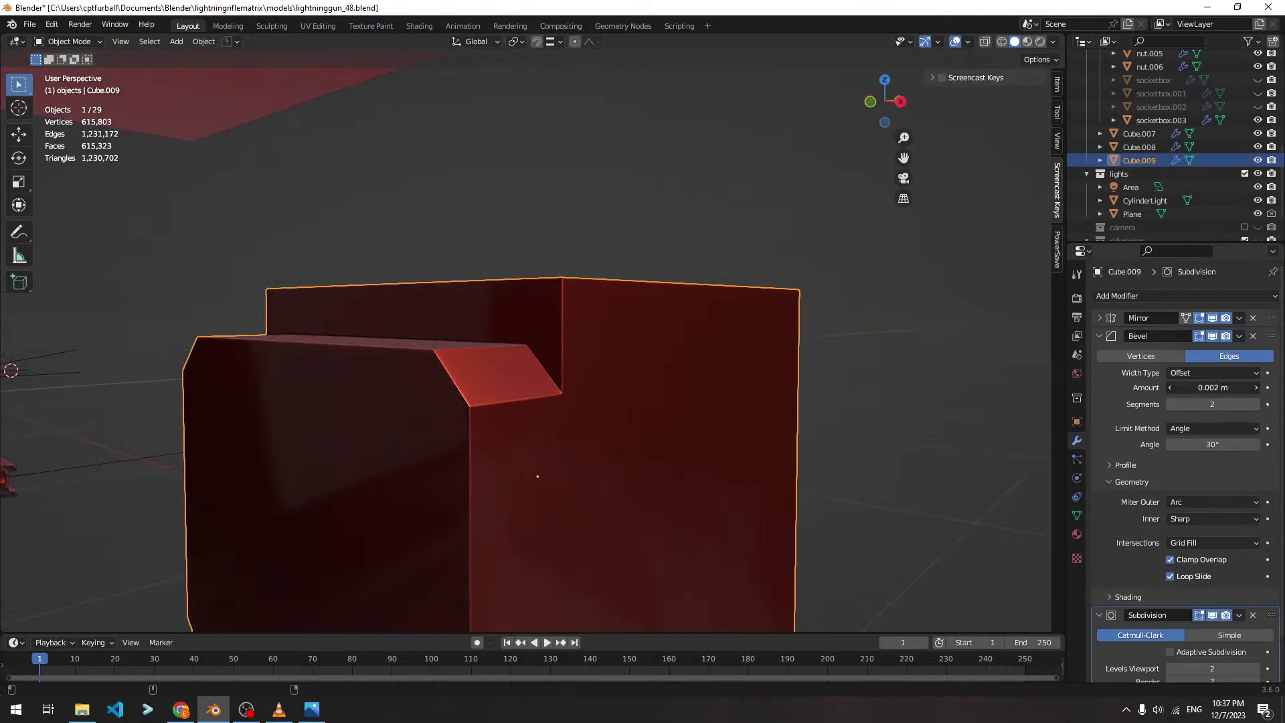
left_click_drag(1205, 387, 1251, 390)
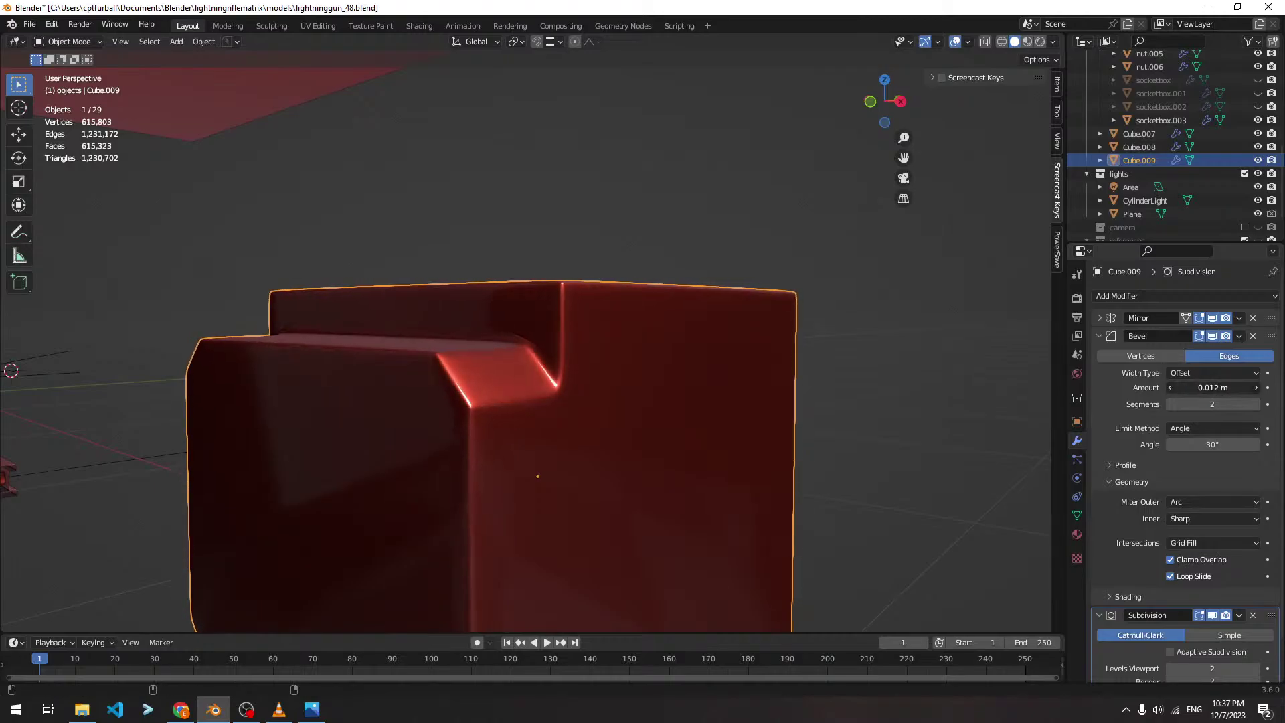
middle_click_drag(334, 307, 456, 321)
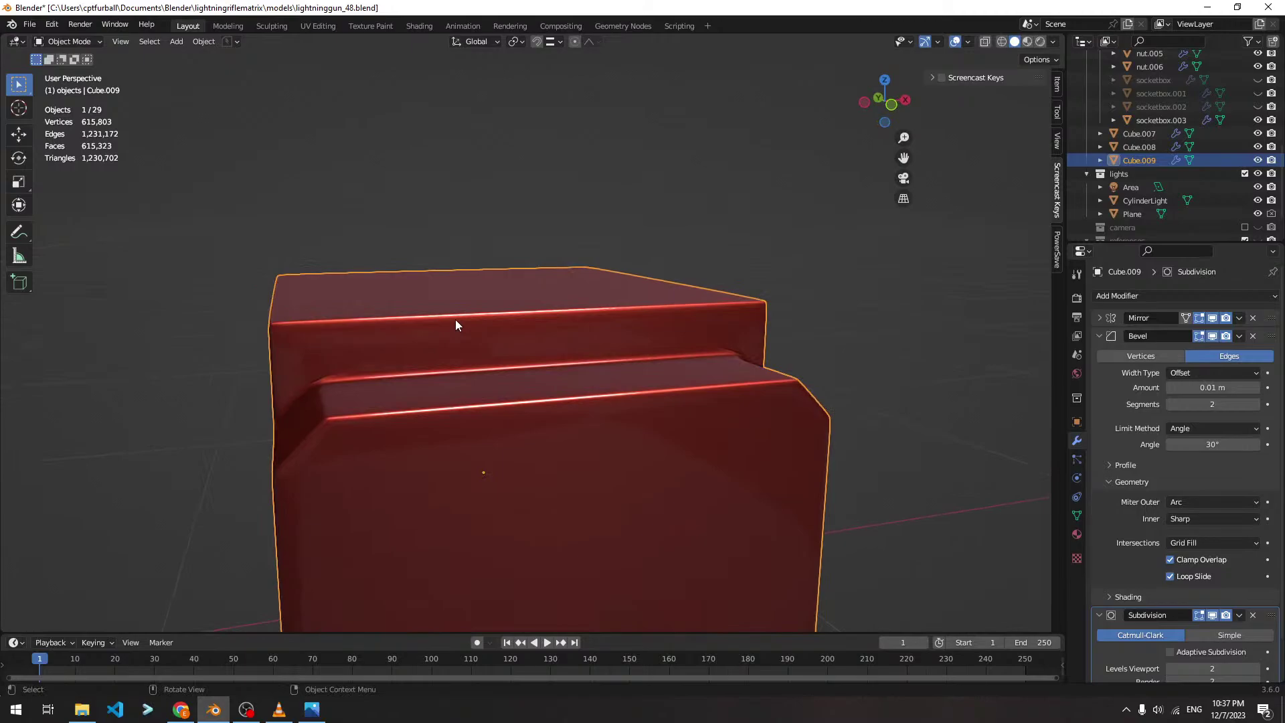
Examine the stepped cube's shading from several sides and distances, and collapse its Bevel modifier
scroll(456, 325, "down", 8)
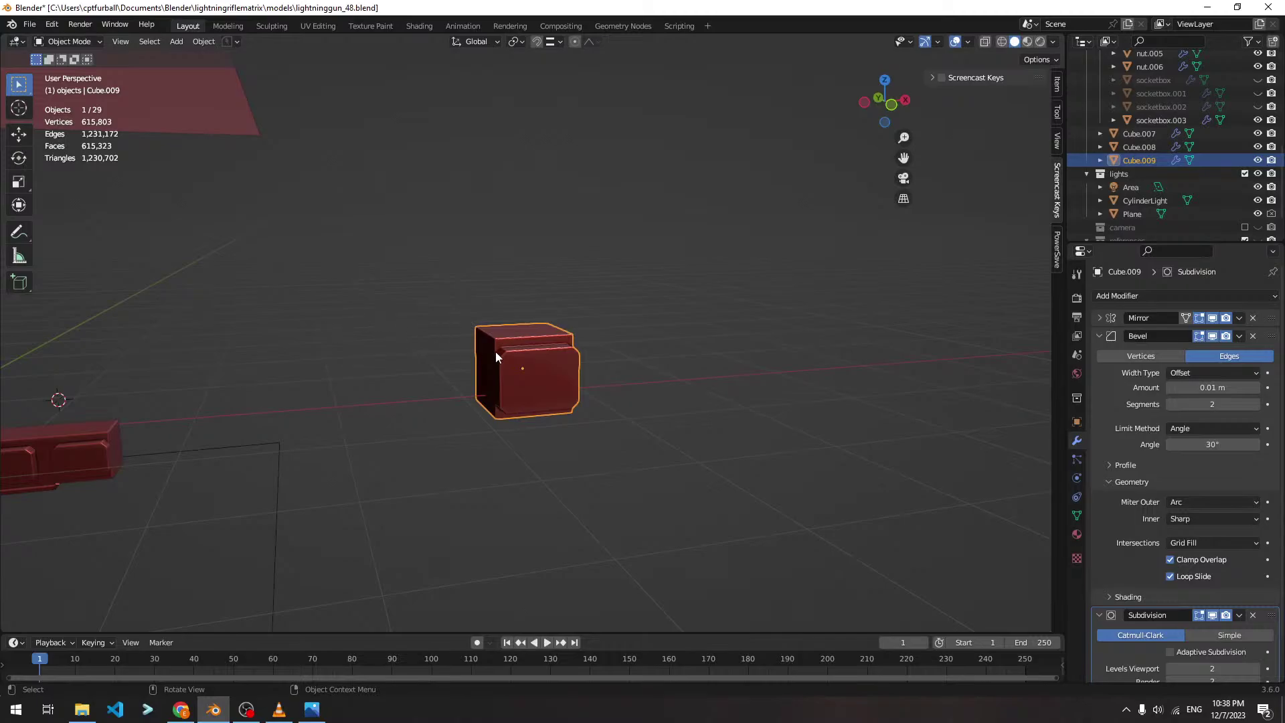
middle_click_drag(574, 352, 528, 358)
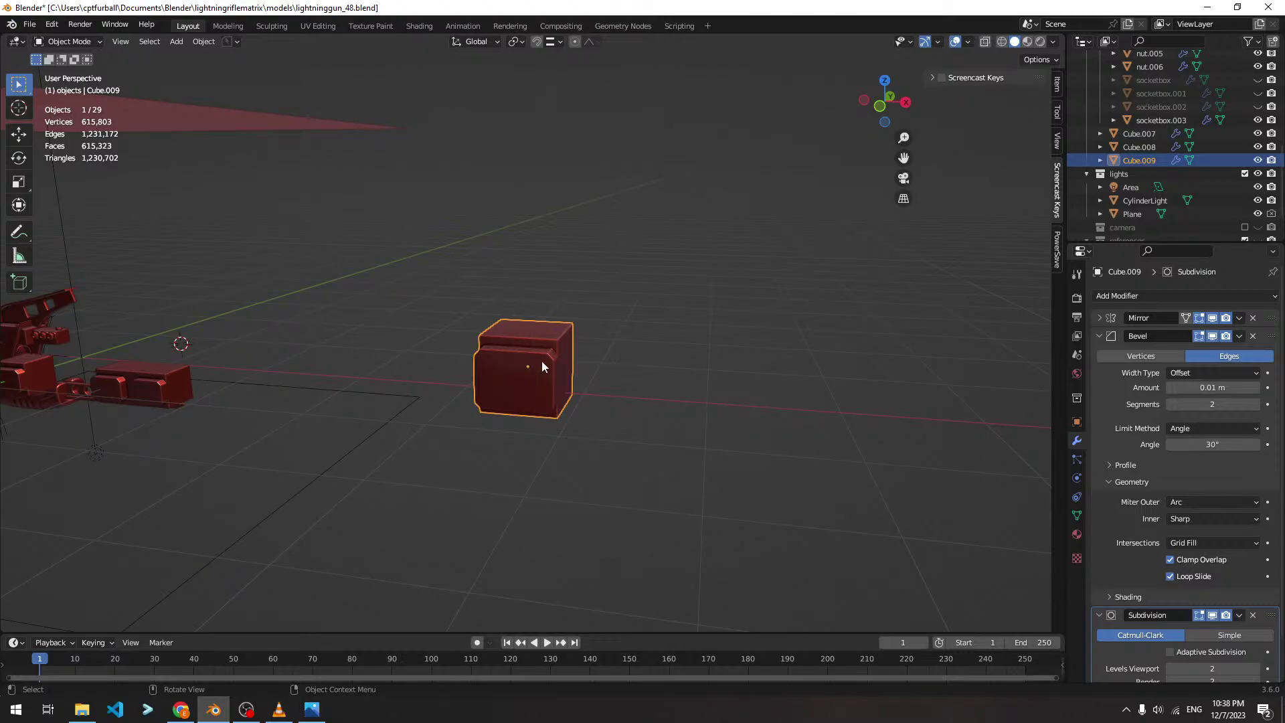
mouse_move(541, 360)
middle_mouse_down()
mouse_move(592, 343)
mouse_move(541, 356)
middle_mouse_up()
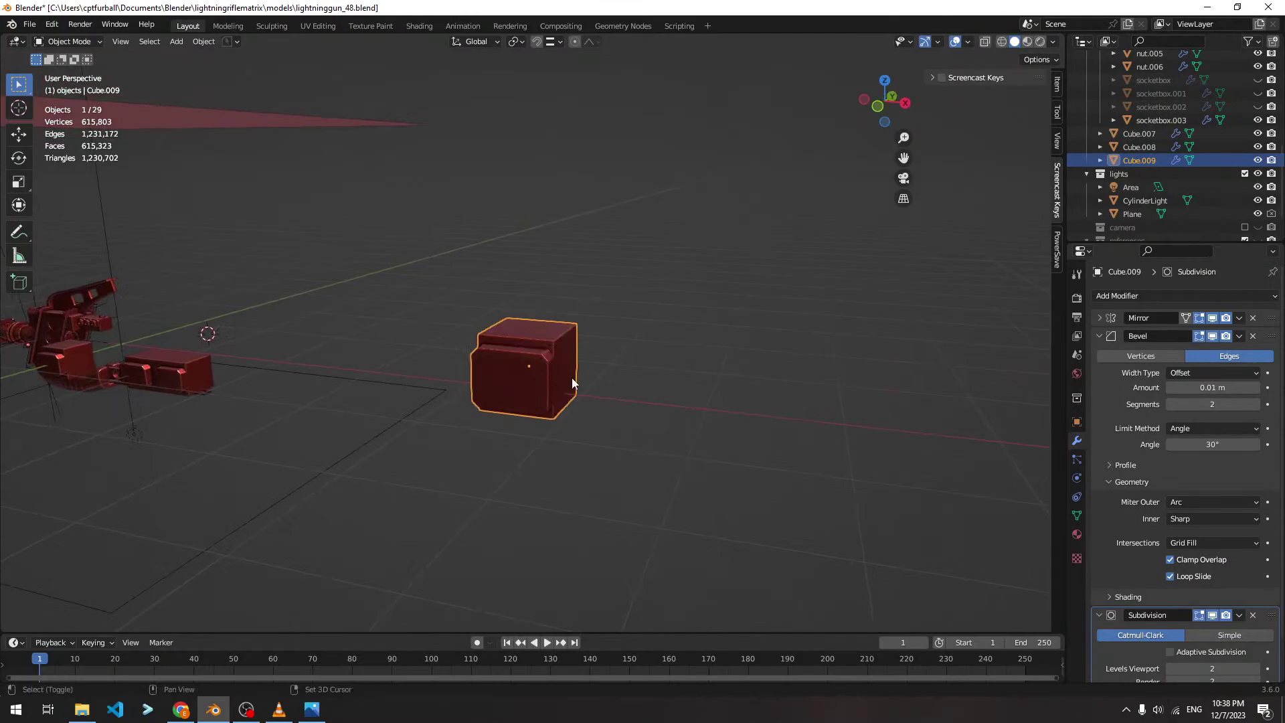
middle_click_drag(682, 375, 431, 323, "shift")
middle_click_drag(512, 332, 640, 307)
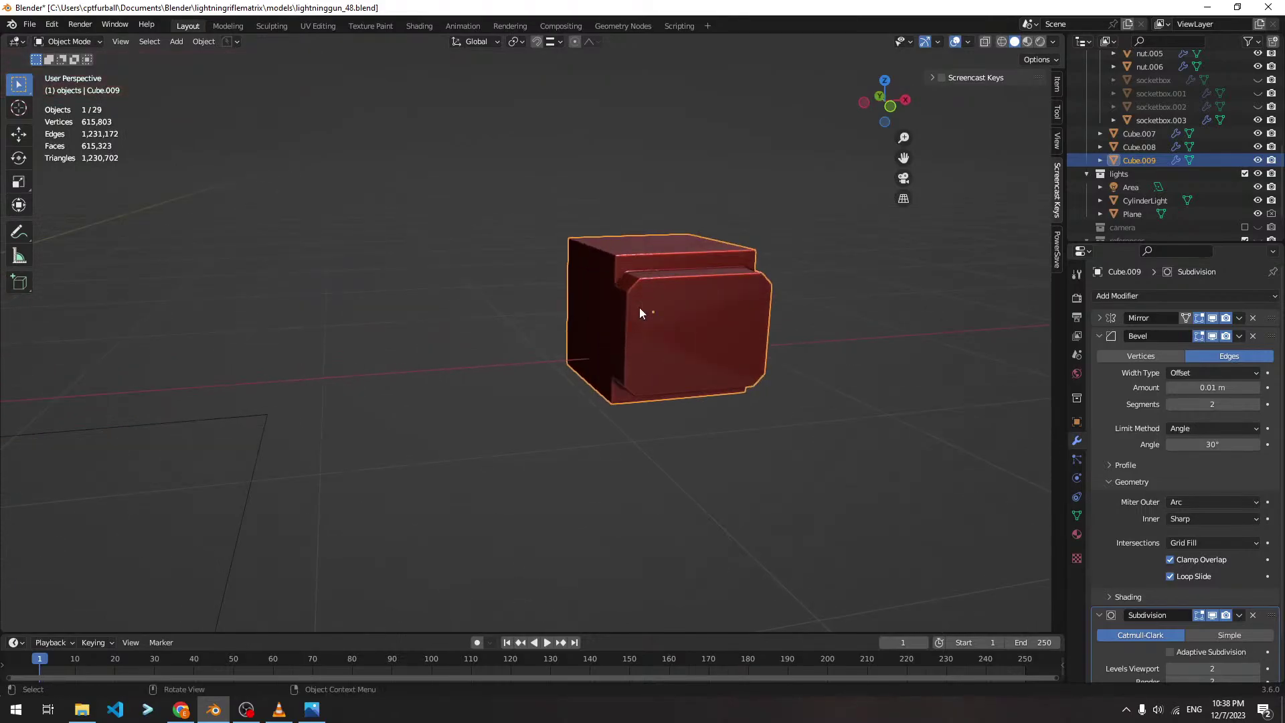
scroll(640, 307, "up", 2)
left_click(1099, 335)
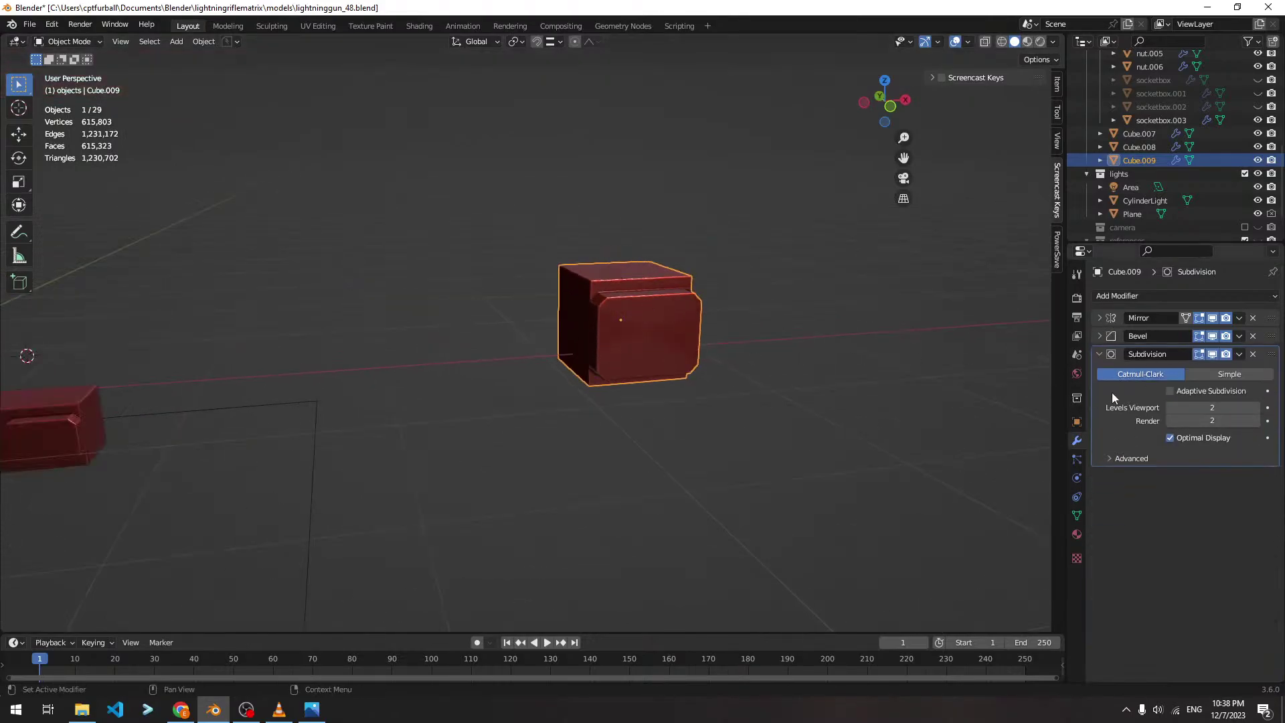
middle_click_drag(818, 360, 702, 313)
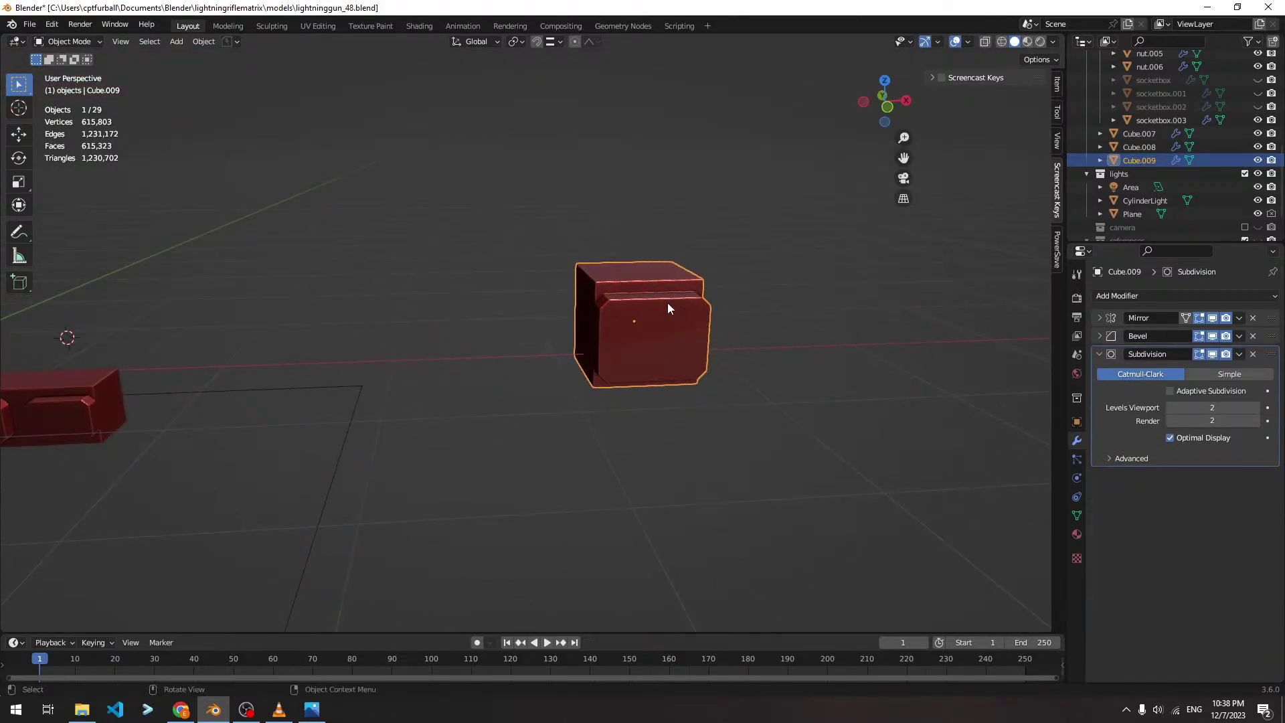
Add a new mesh cube at the 3D cursor and scale it down uniformly to less than half its size
key("shift")
middle_click_drag(873, 399, 426, 420, "shift")
key("shift+a")
mouse_move(426, 420)
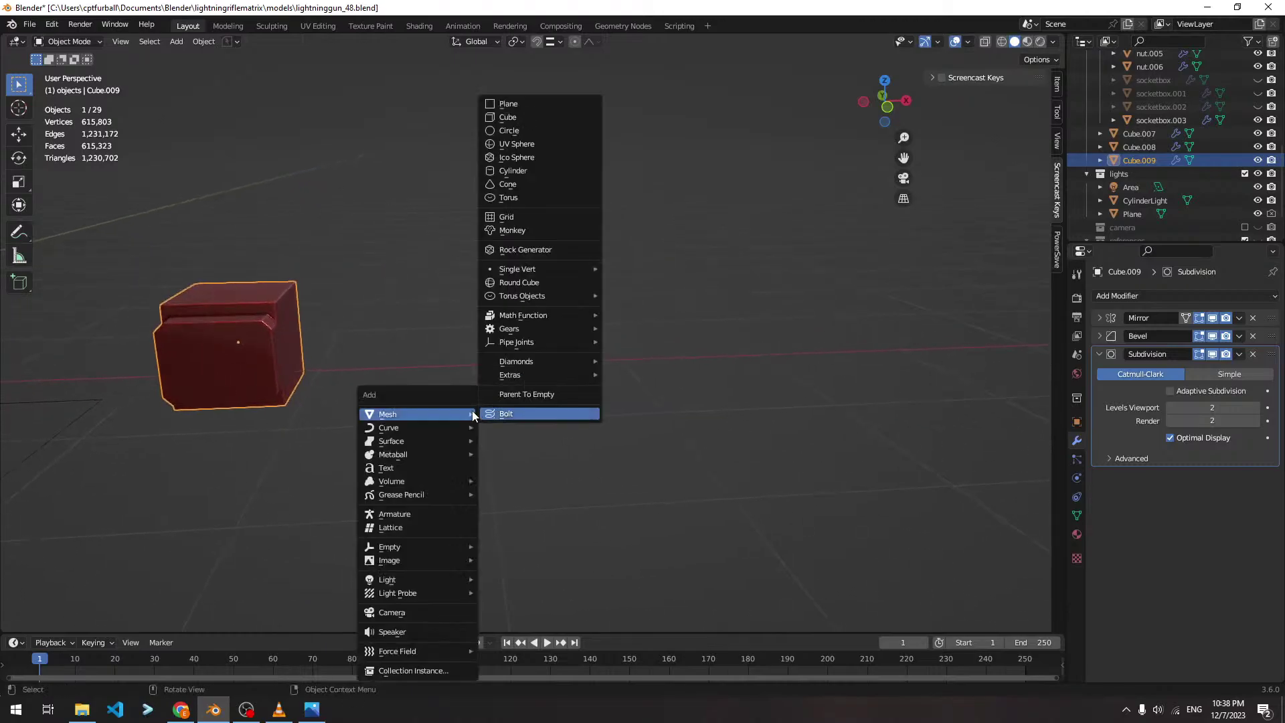
left_click(543, 118)
scroll(381, 351, "down", 5)
key("s")
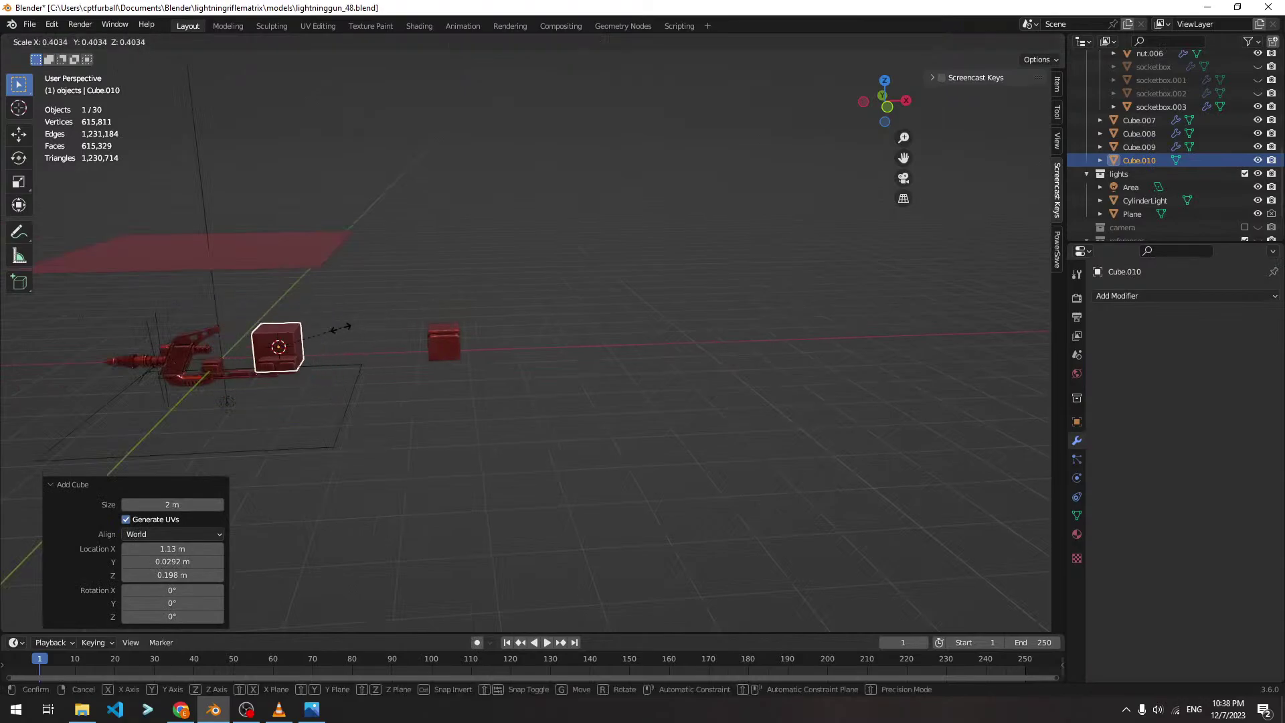
left_click(324, 335)
Move the new cube about 6.57 m along X, beyond the stepped cube
key("g")
key("x")
left_click(652, 352)
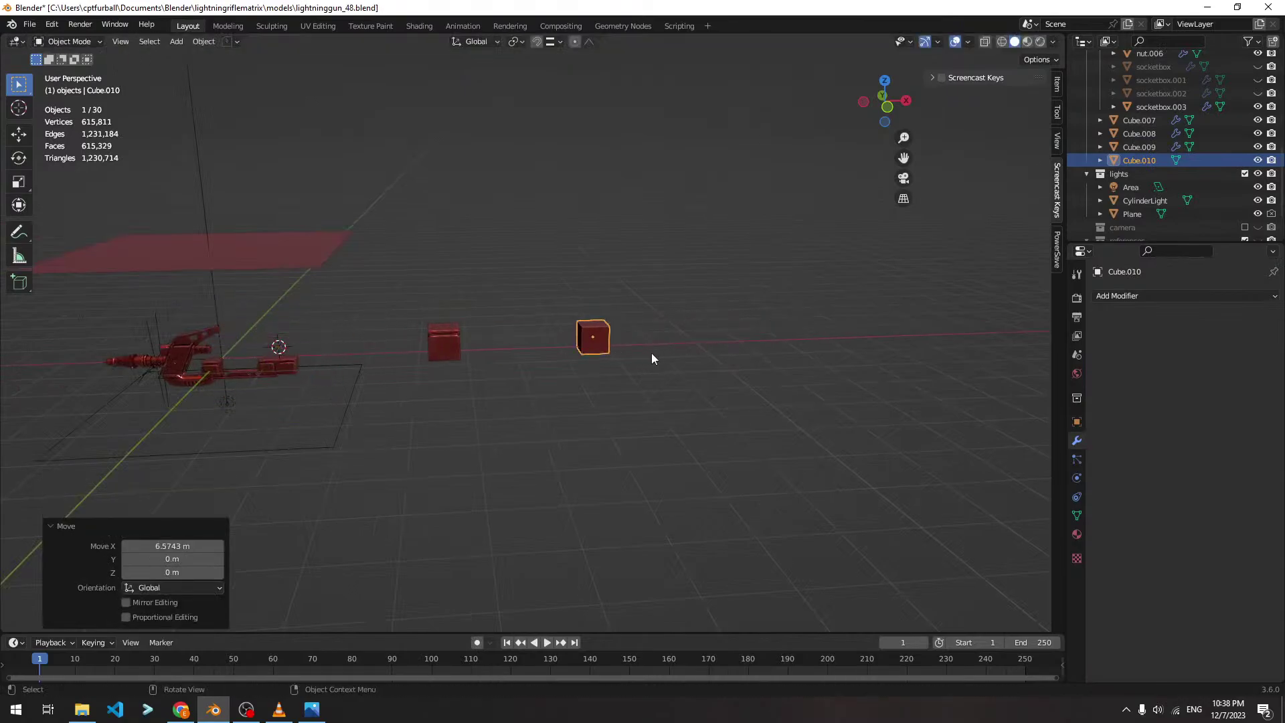
scroll(738, 295, "up", 6)
middle_click_drag(738, 291, 593, 344, "shift")
scroll(659, 358, "up", 2)
key("shift+a")
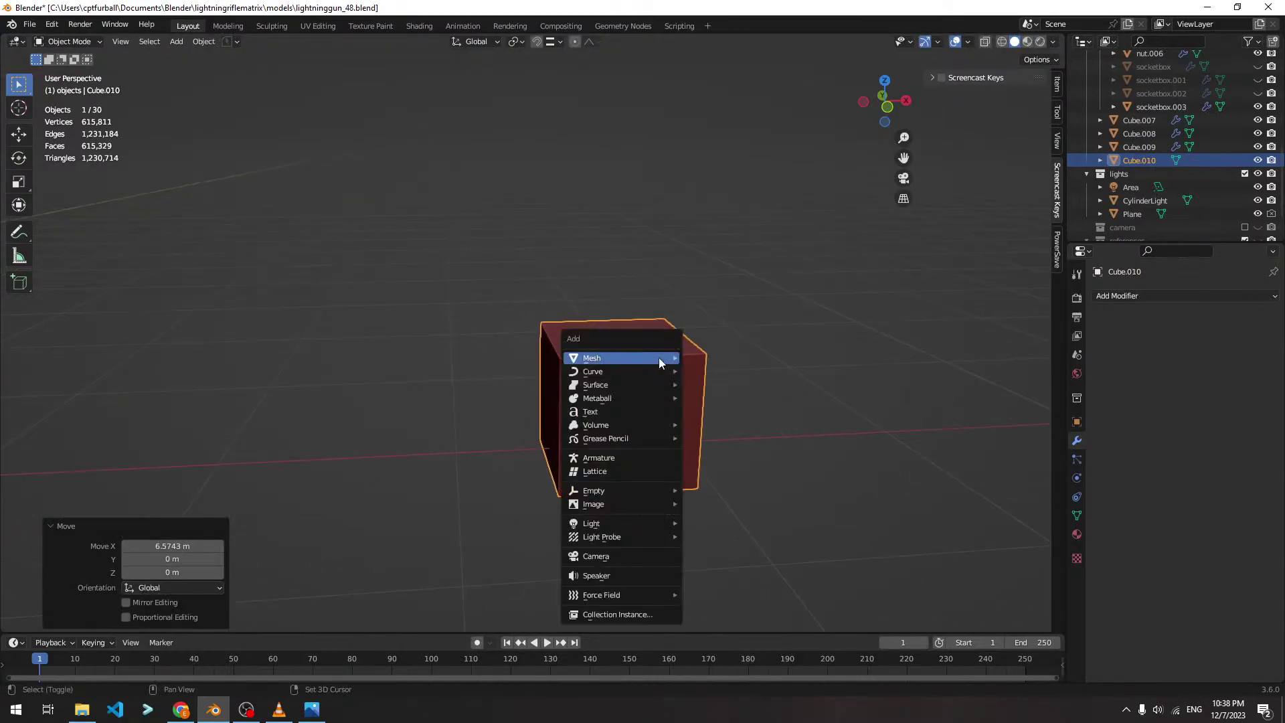
mouse_move(659, 357)
key("Escape")
left_click(659, 360)
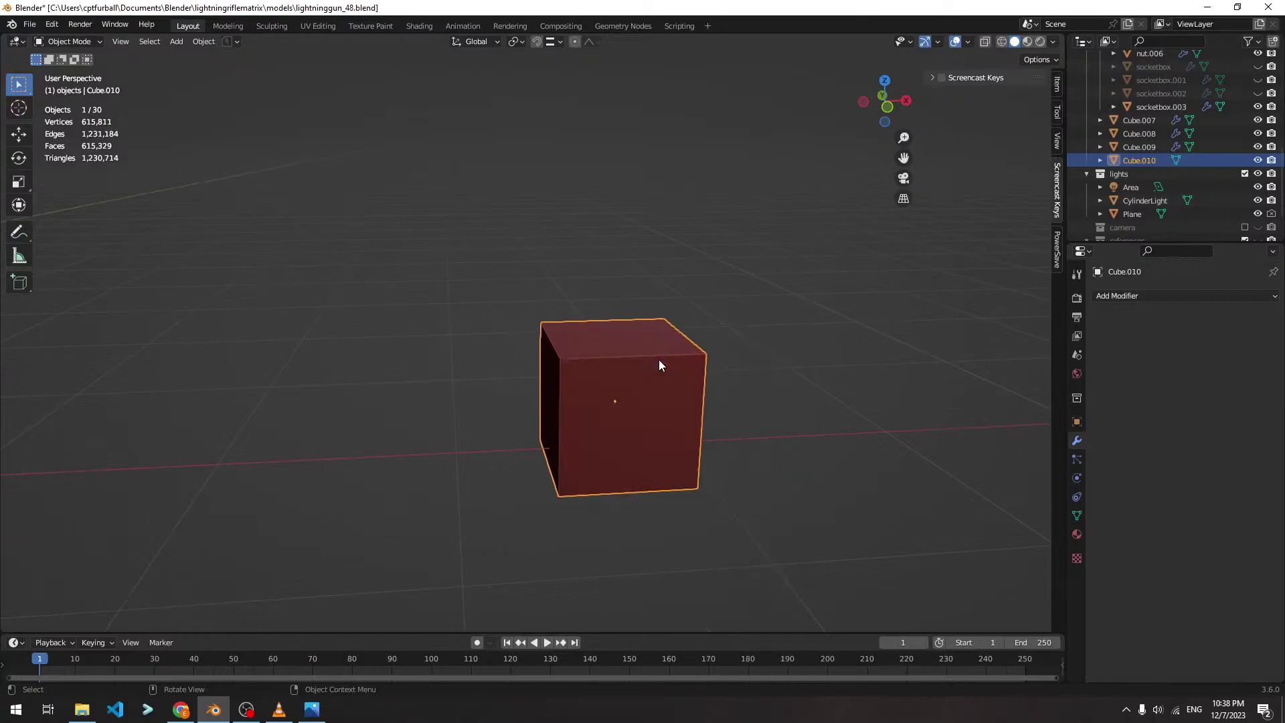
Apply the new cube's scale
middle_click_drag(667, 372, 598, 359)
key("ctrl+a")
left_click(657, 377)
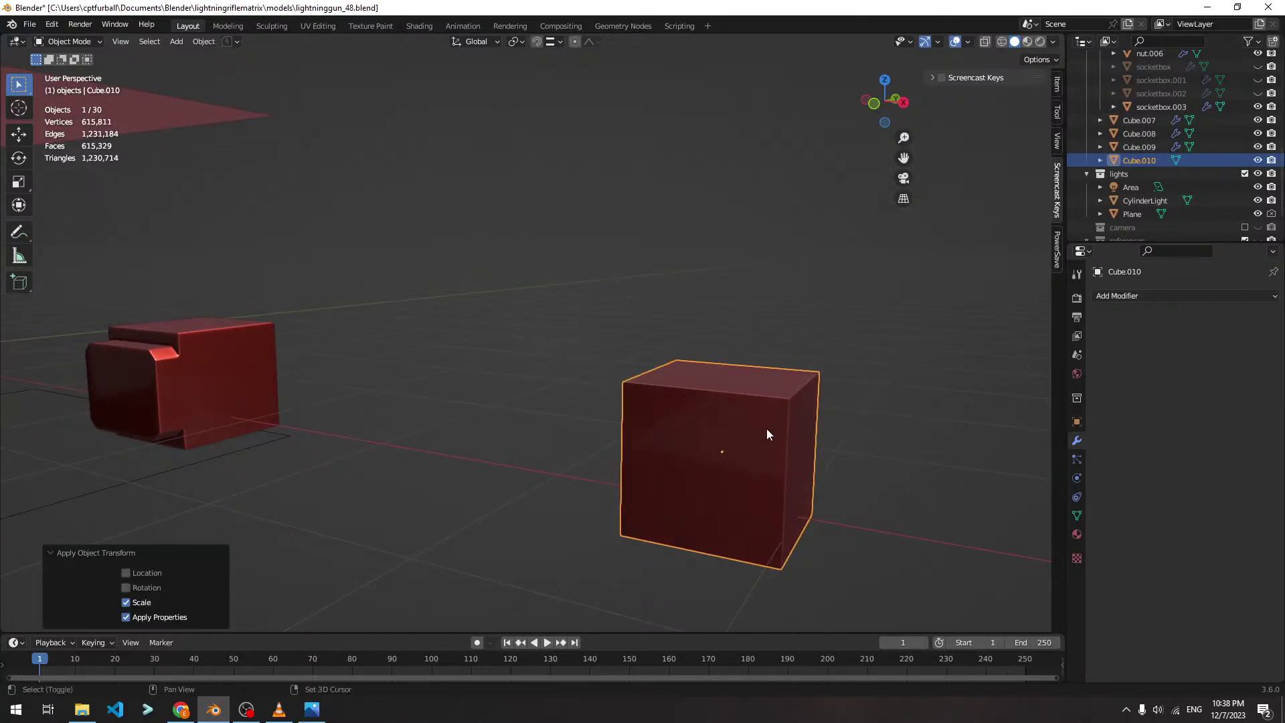
Add two horizontal loop cuts around the new cube and spread them about 2.165 times apart along Z
middle_click_drag(767, 434, 522, 365, "shift")
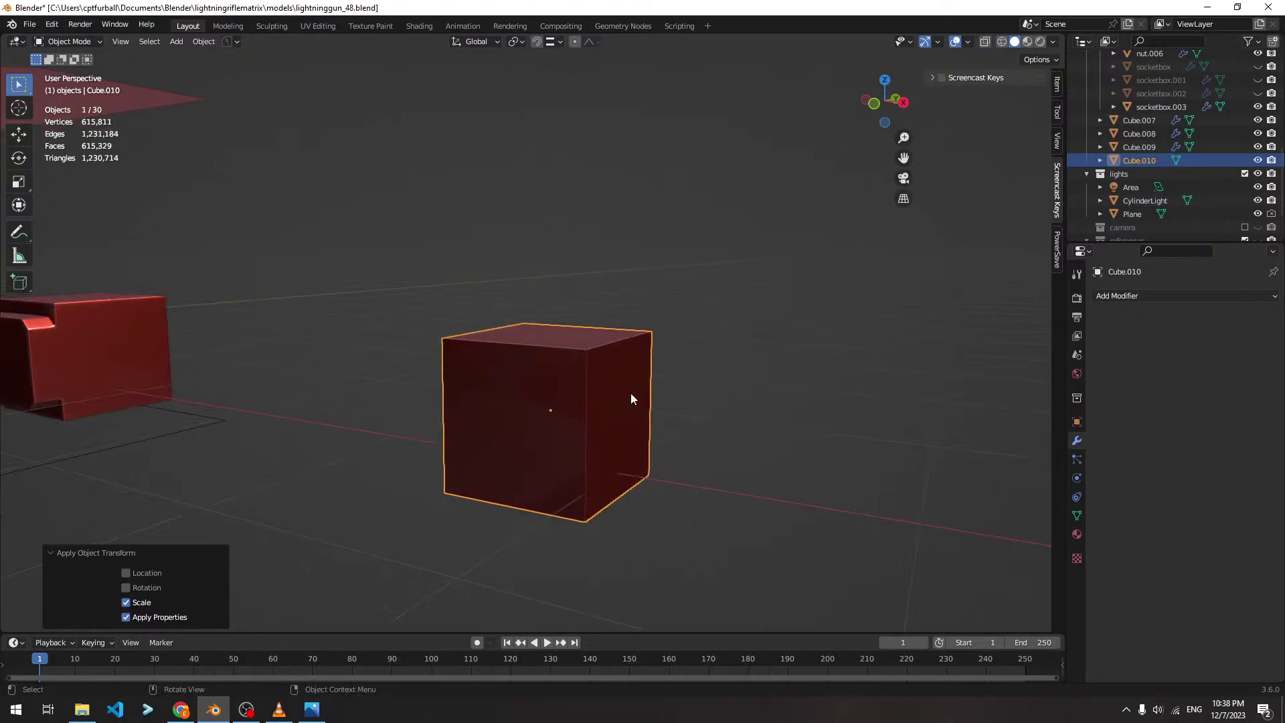
key("Tab")
key("ctrl+r")
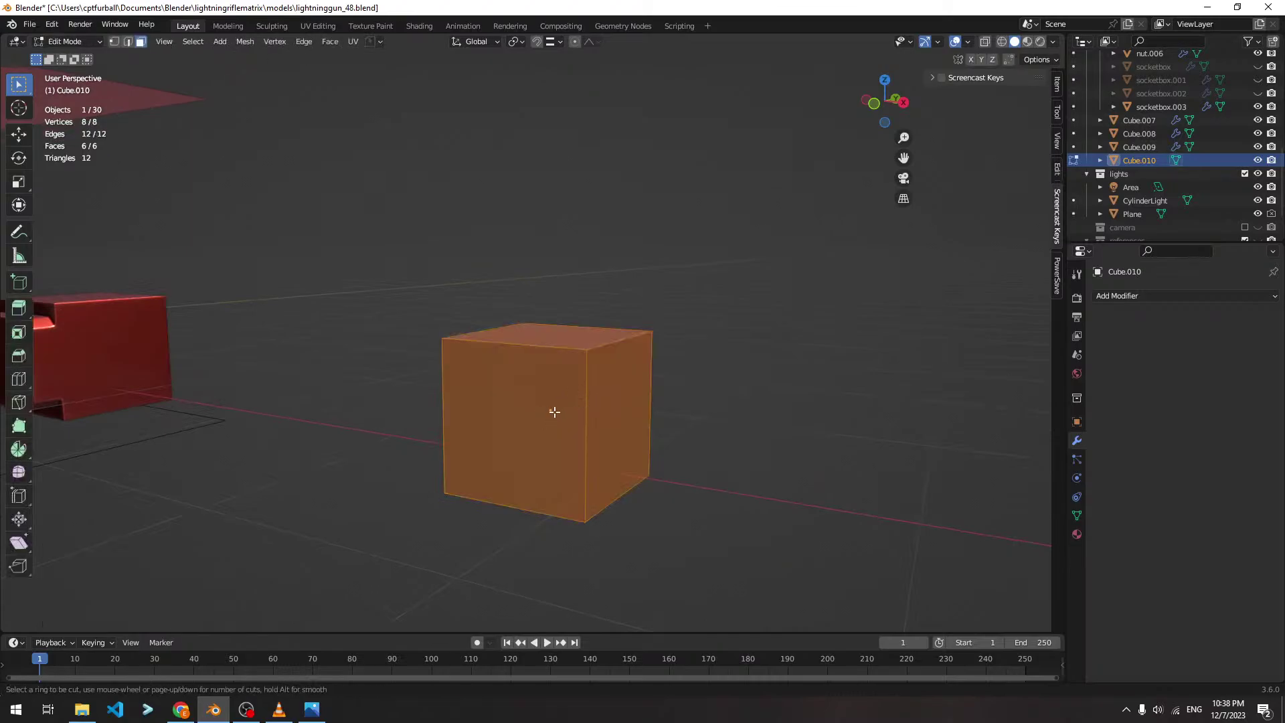
scroll(478, 419, "up", 1)
left_click(477, 418)
right_click(478, 418)
key("s")
key("z")
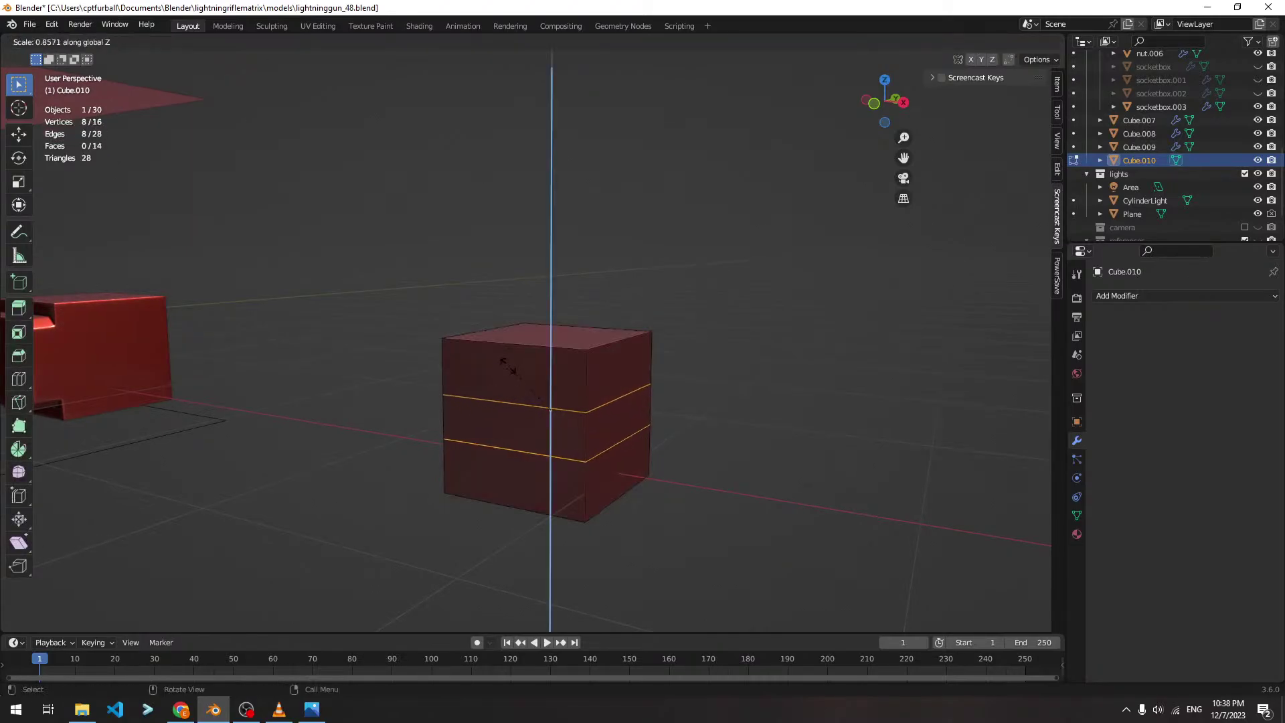
left_click(551, 255)
Extrude the large middle face on the cube's front outward by about 0.159 m
scroll(637, 357, "up", 1)
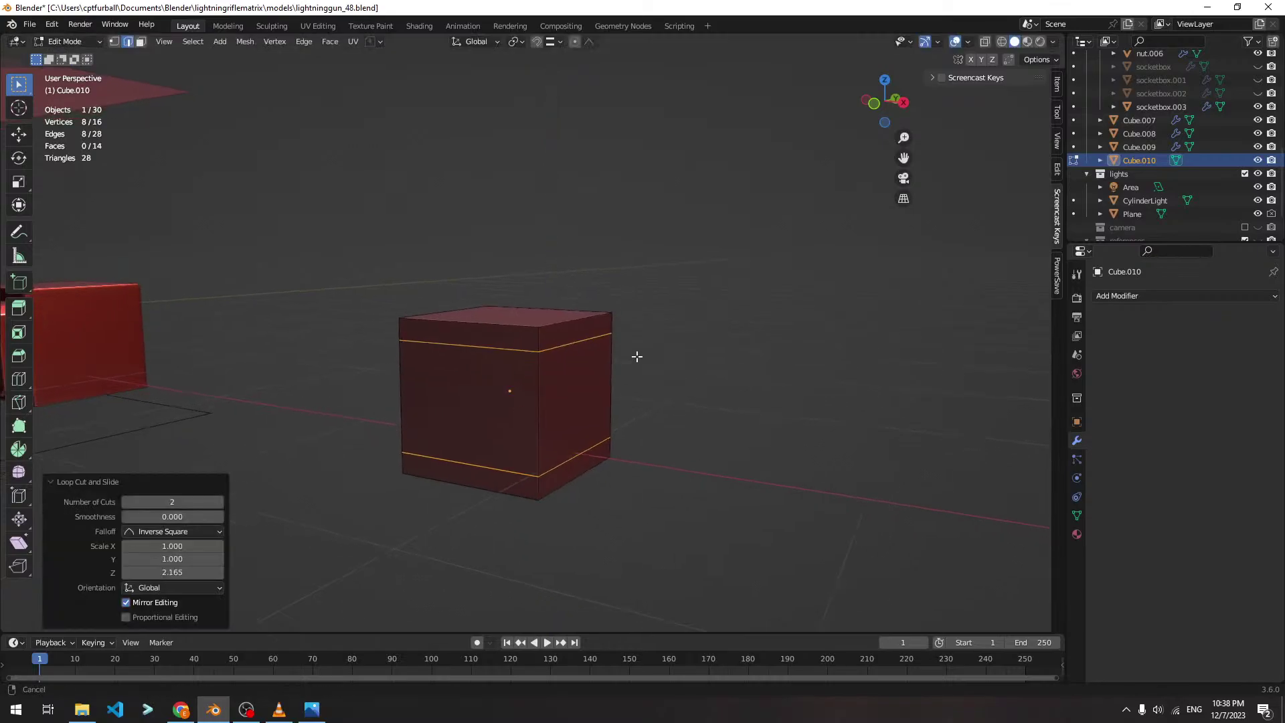
scroll(565, 379, "up", 1)
scroll(560, 338, "up", 1)
scroll(468, 336, "up", 1)
key("3")
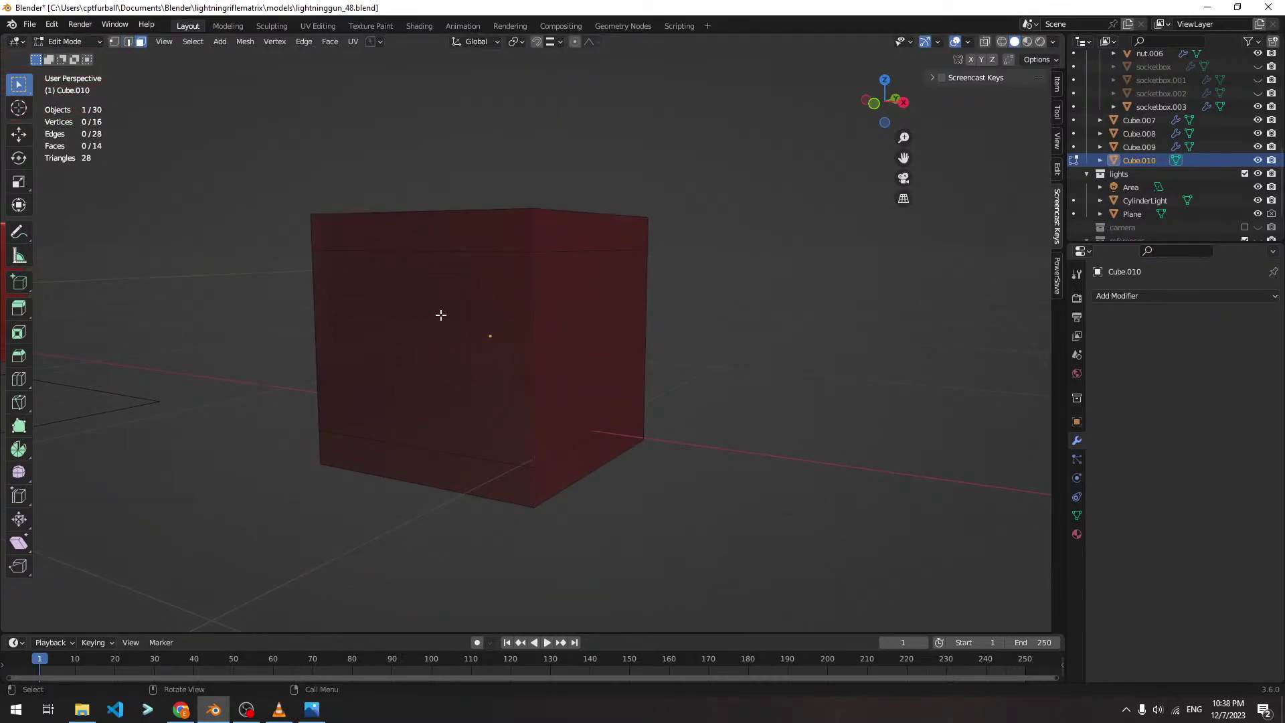
left_click(440, 315)
key("e")
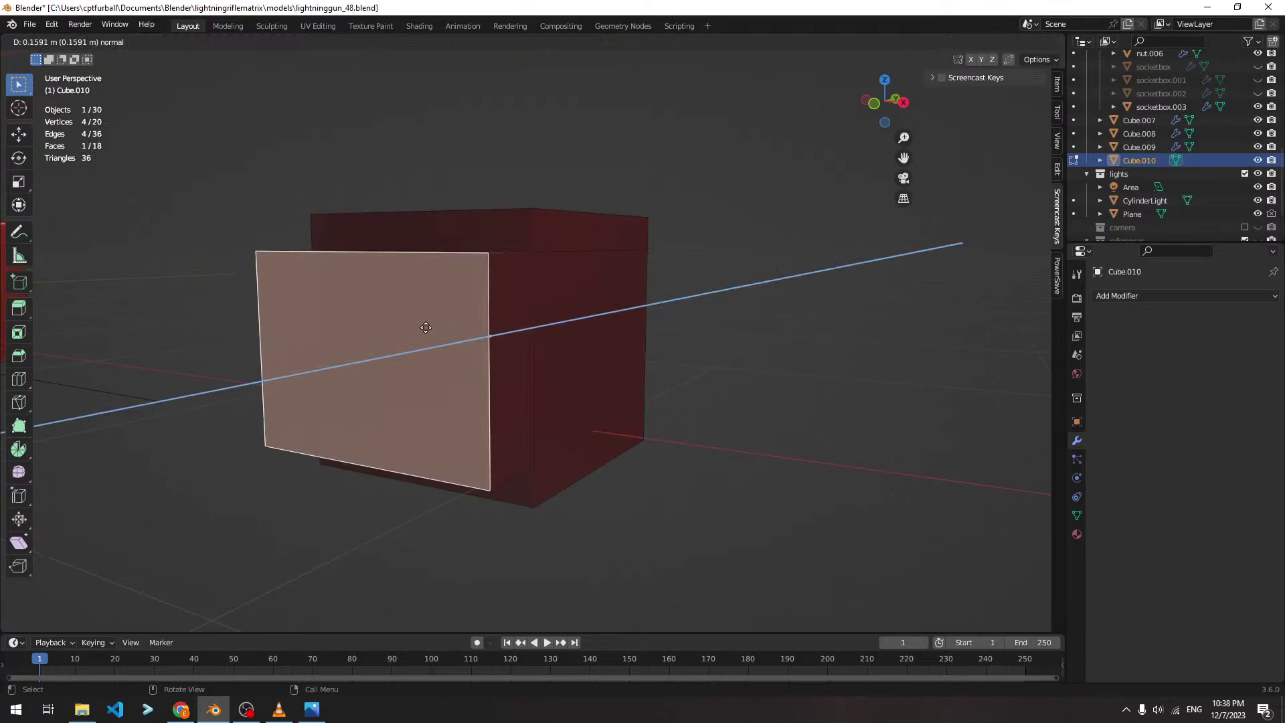
left_click(425, 328)
Bevel the extruded block's four short upper and lower side edges with one segment and a width of about 0.072 m
middle_click_drag(500, 302, 1020, 297)
middle_click_drag(532, 234, 435, 271)
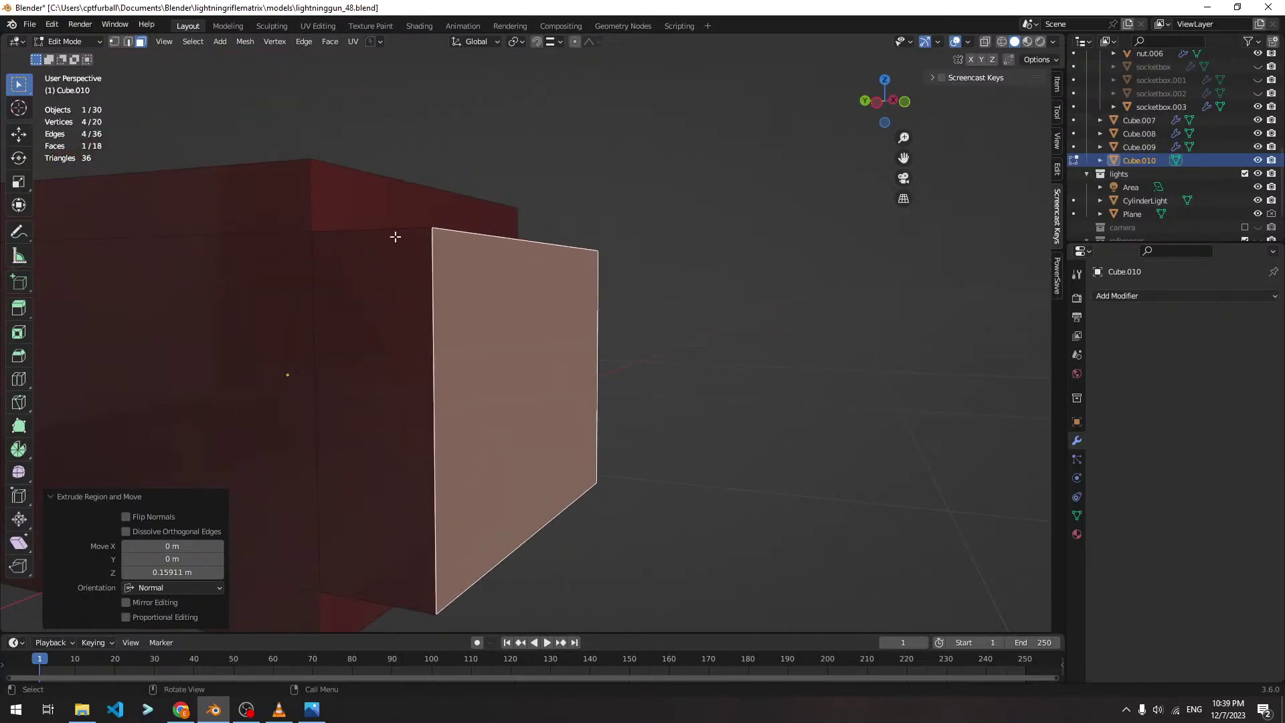
key("2")
left_click(425, 233)
left_click(413, 605, "shift")
middle_click_drag(414, 606, 539, 326)
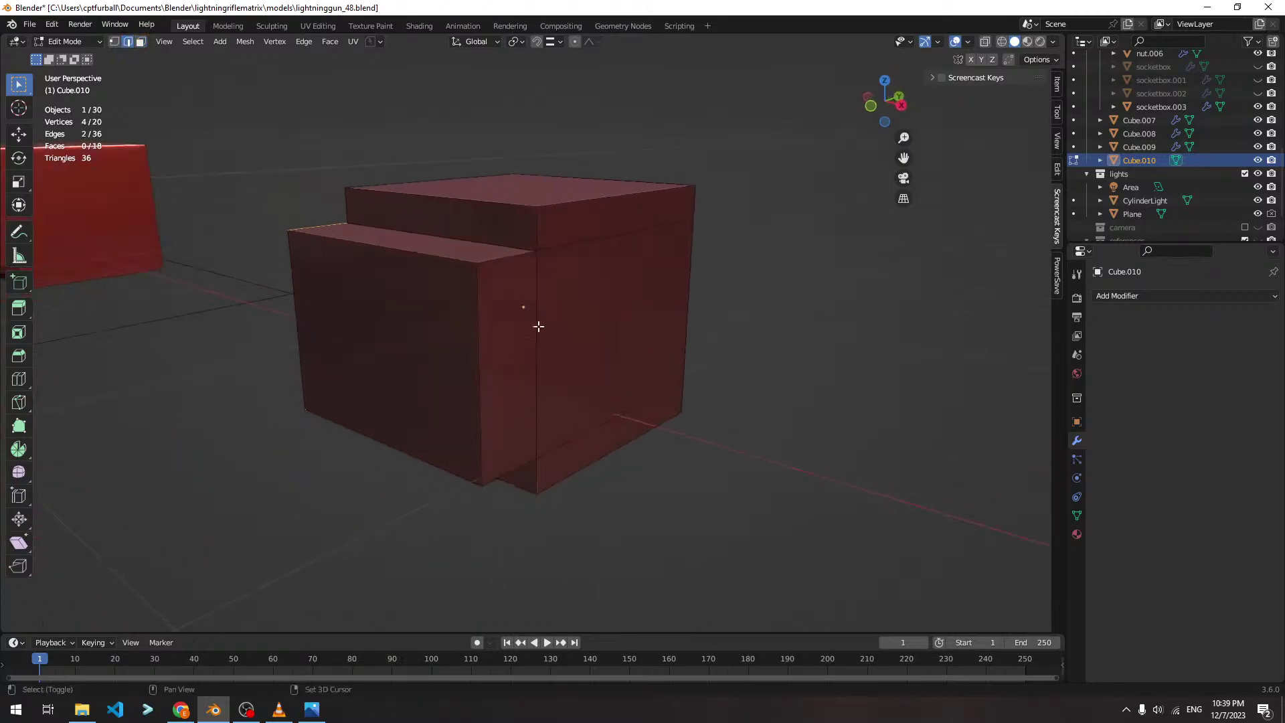
left_click(514, 472, "shift")
key("ctrl+b")
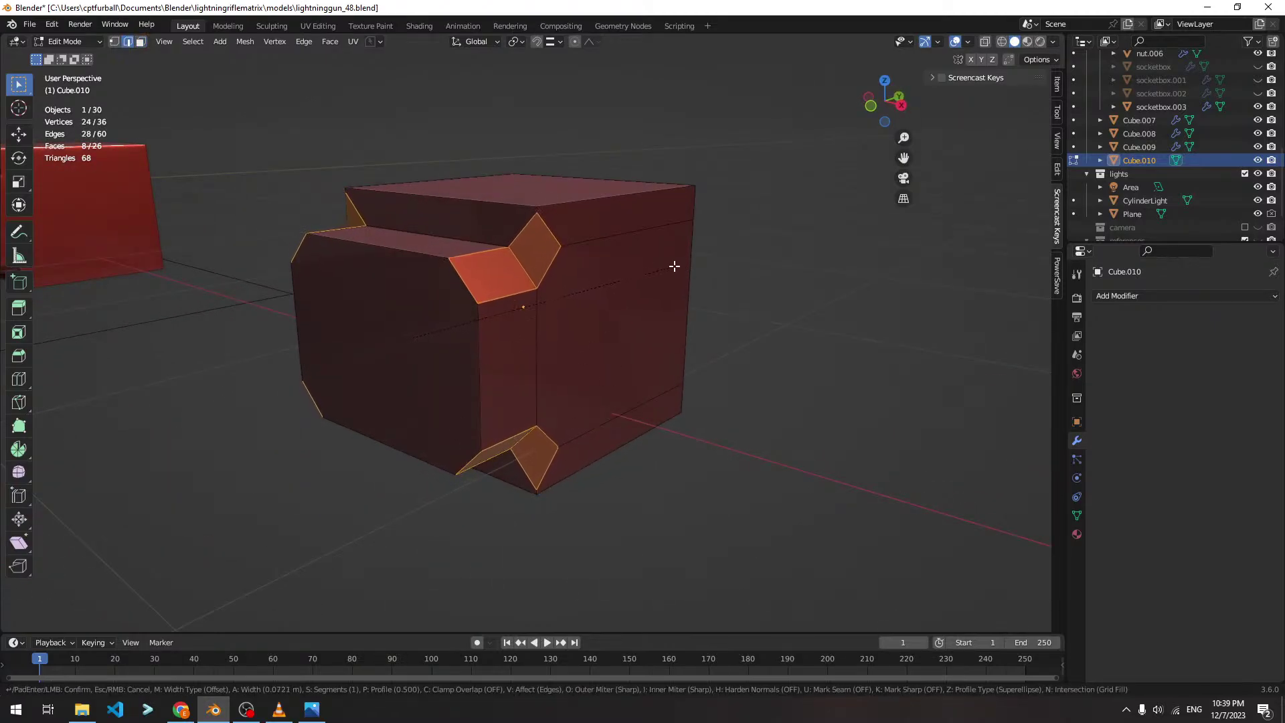
left_click(675, 266)
Add a Bevel modifier to the new cube in Object Mode with 2 segments and an amount of 0.017 m
middle_click_drag(680, 250, 619, 257)
key("Tab")
left_click(1186, 295)
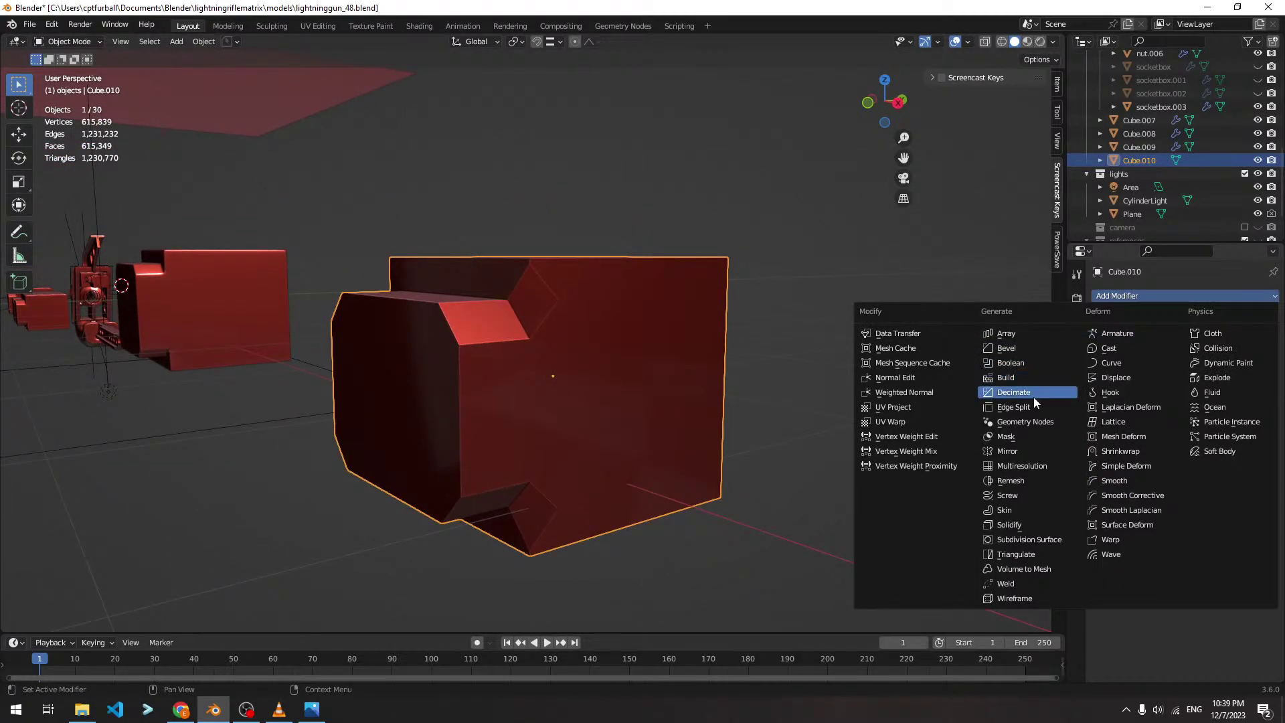
left_click(1022, 349)
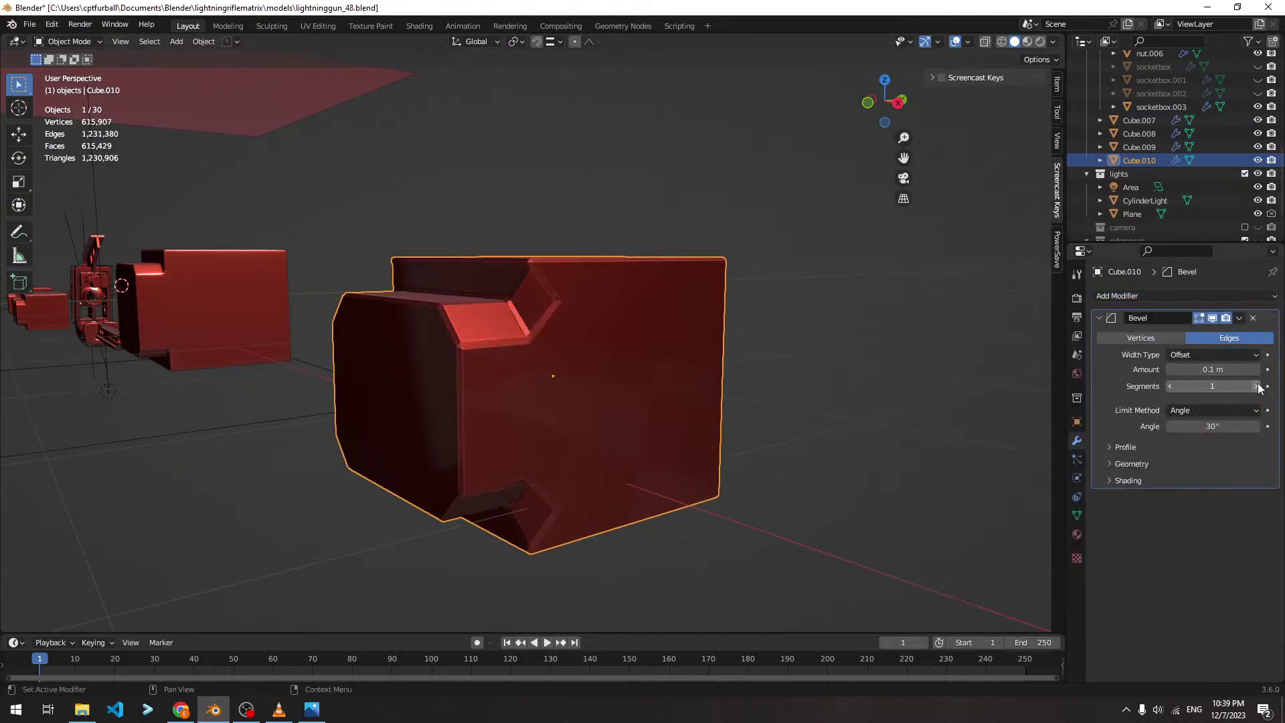
mouse_move(1229, 381)
left_mouse_down()
mouse_move(1241, 379)
mouse_move(1223, 370)
left_mouse_up()
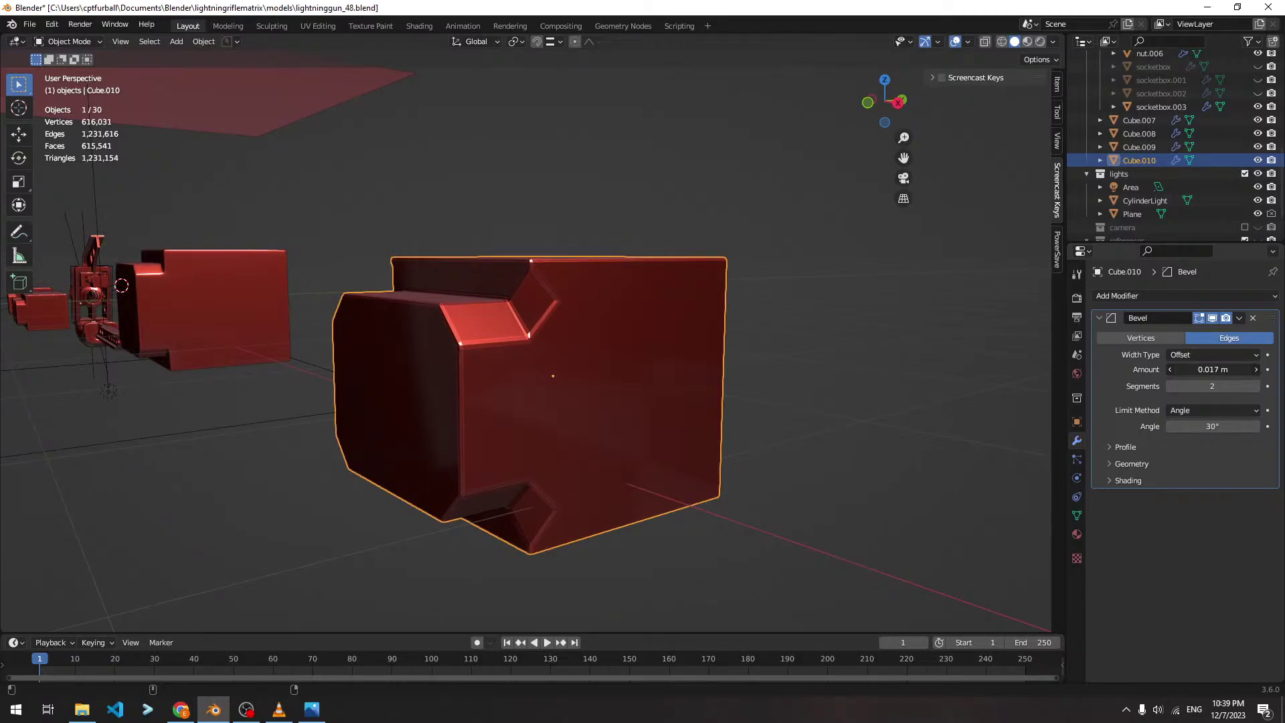
Set the Bevel modifier's amount to 0.005 m and shade the cube smooth
left_click_drag(1213, 369, 1205, 370)
scroll(628, 295, "up", 2)
right_click(628, 295)
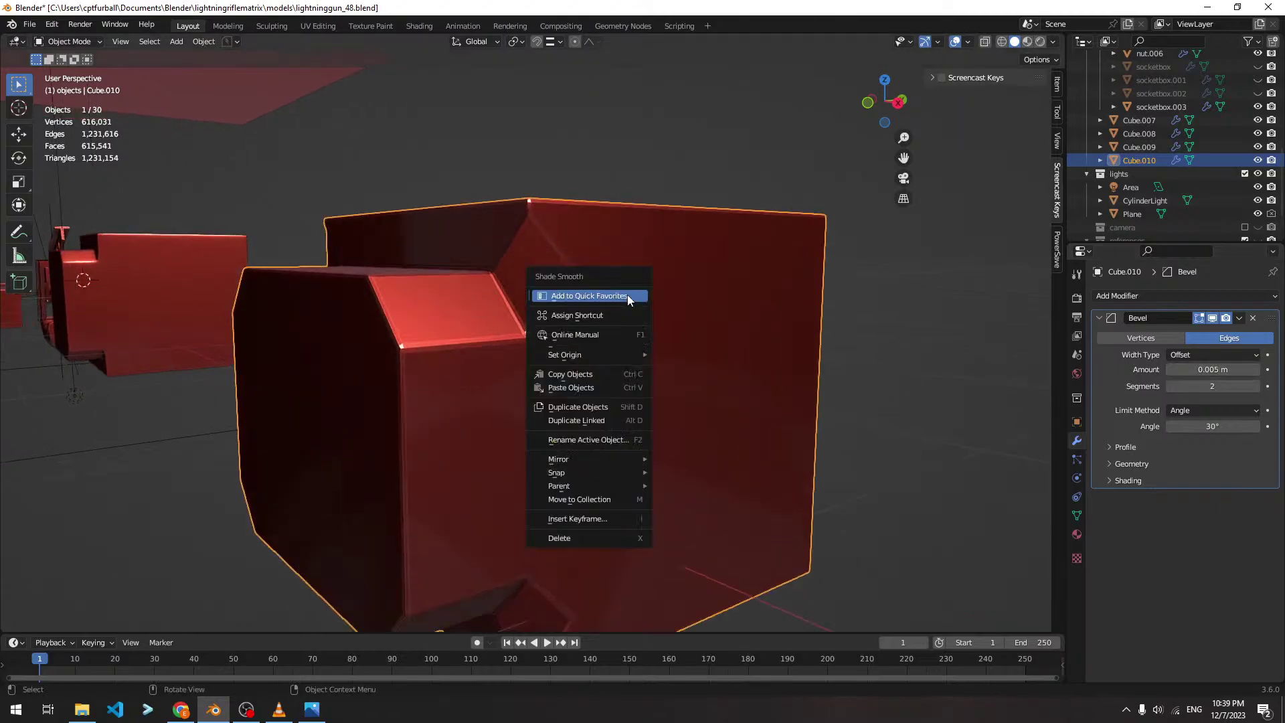
key("Escape")
left_click(644, 301)
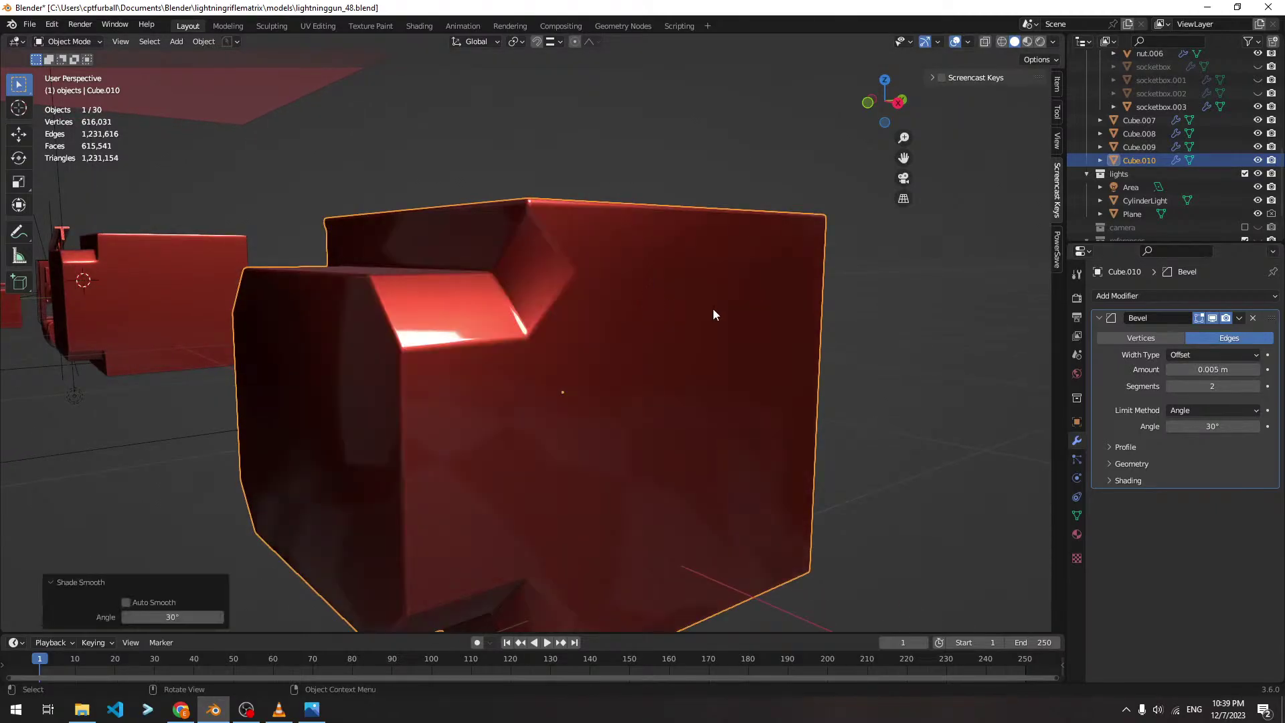
Move the side-face vertex of the upper notch corner along Y into line with the cube's vertical front edge
middle_click_drag(712, 308, 653, 304)
key("Tab")
left_click(590, 274)
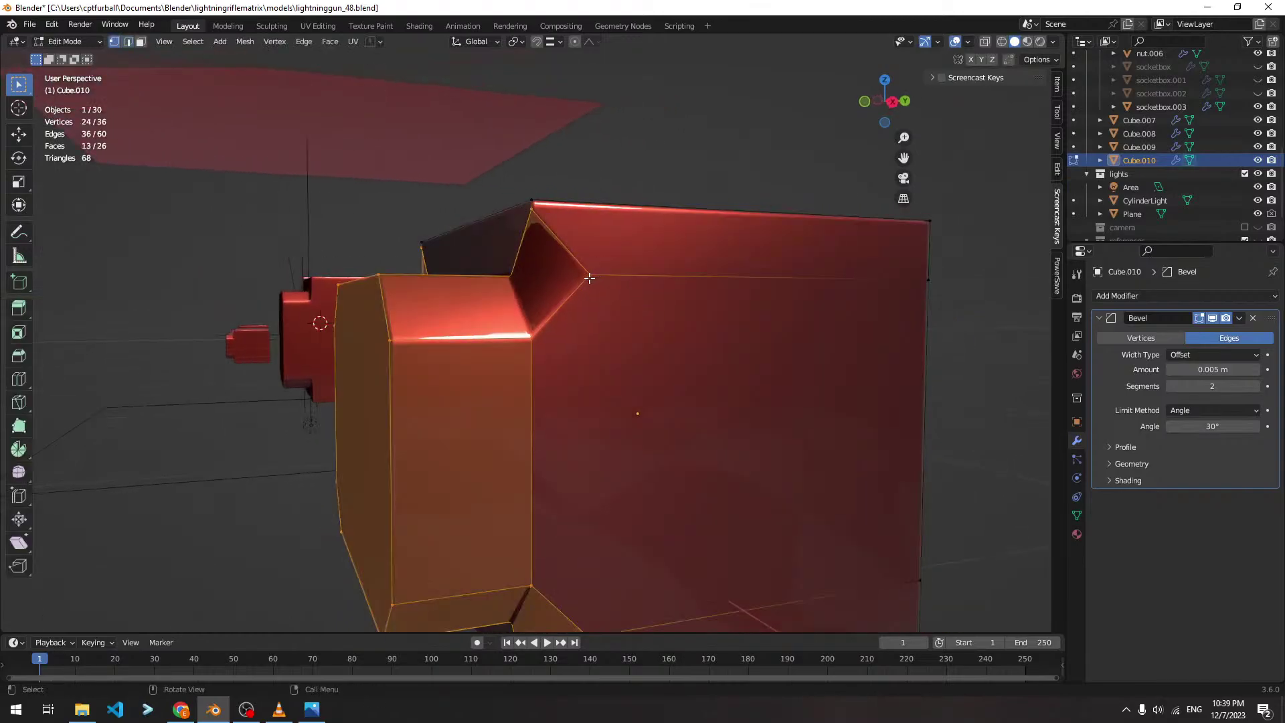
key("g")
key("z")
key("y")
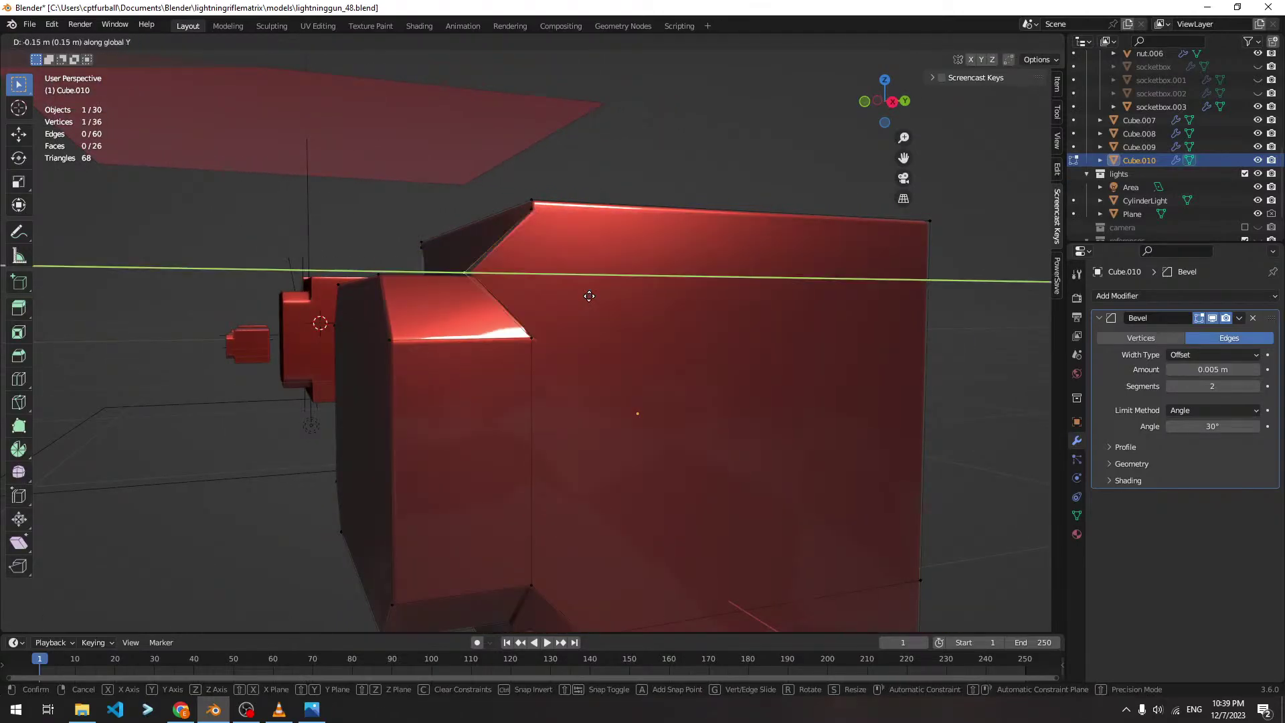
left_click(565, 279)
Slide the notch's uppermost vertex down onto the aligned vertex and merge all vertices by distance
middle_click_drag(565, 278, 591, 287)
key("g")
key("g")
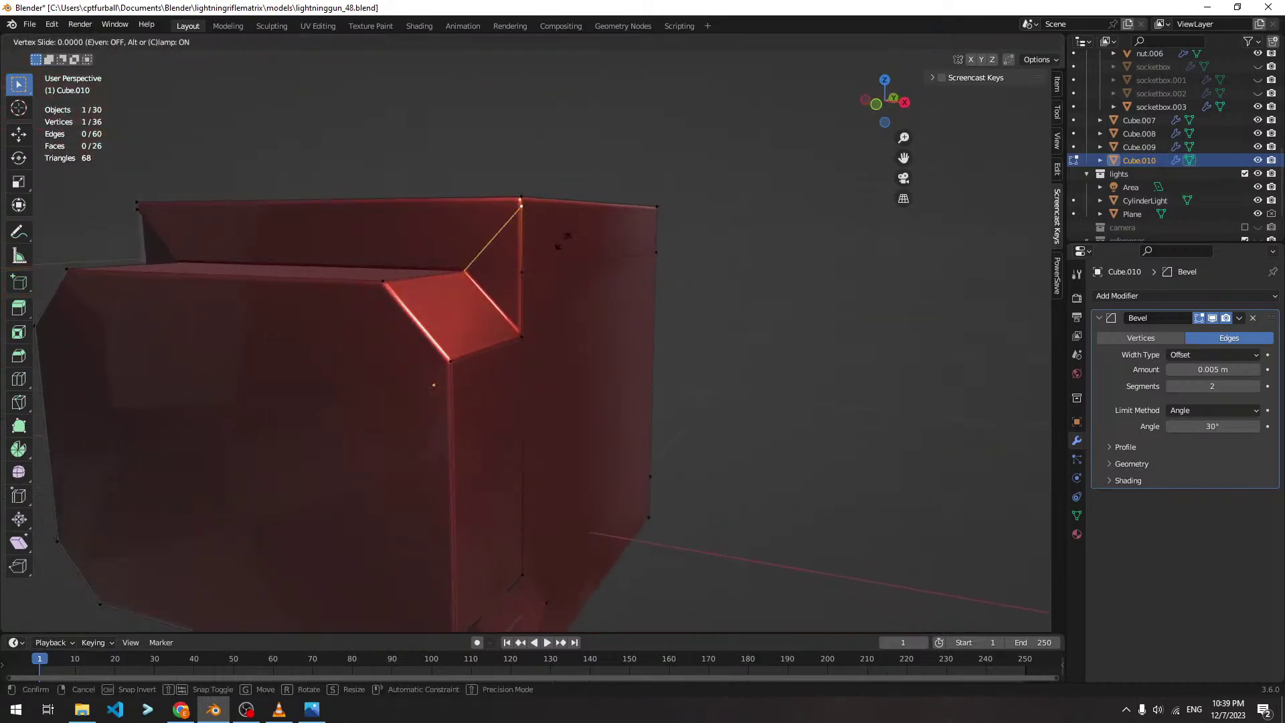
left_click(554, 330)
key("a")
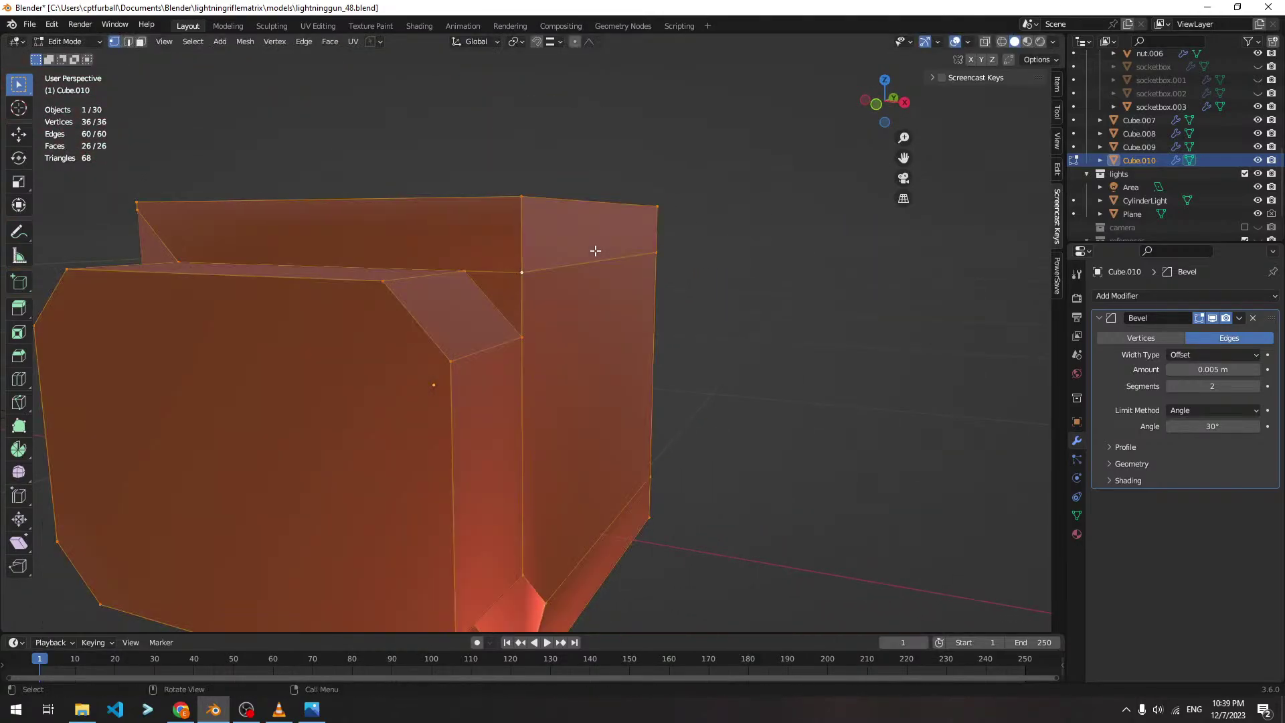
key("m")
left_click(596, 252)
key("Tab")
mouse_move(632, 275)
middle_mouse_down()
mouse_move(551, 247)
mouse_move(585, 246)
mouse_move(633, 272)
middle_mouse_up()
scroll(591, 303, "down", 2)
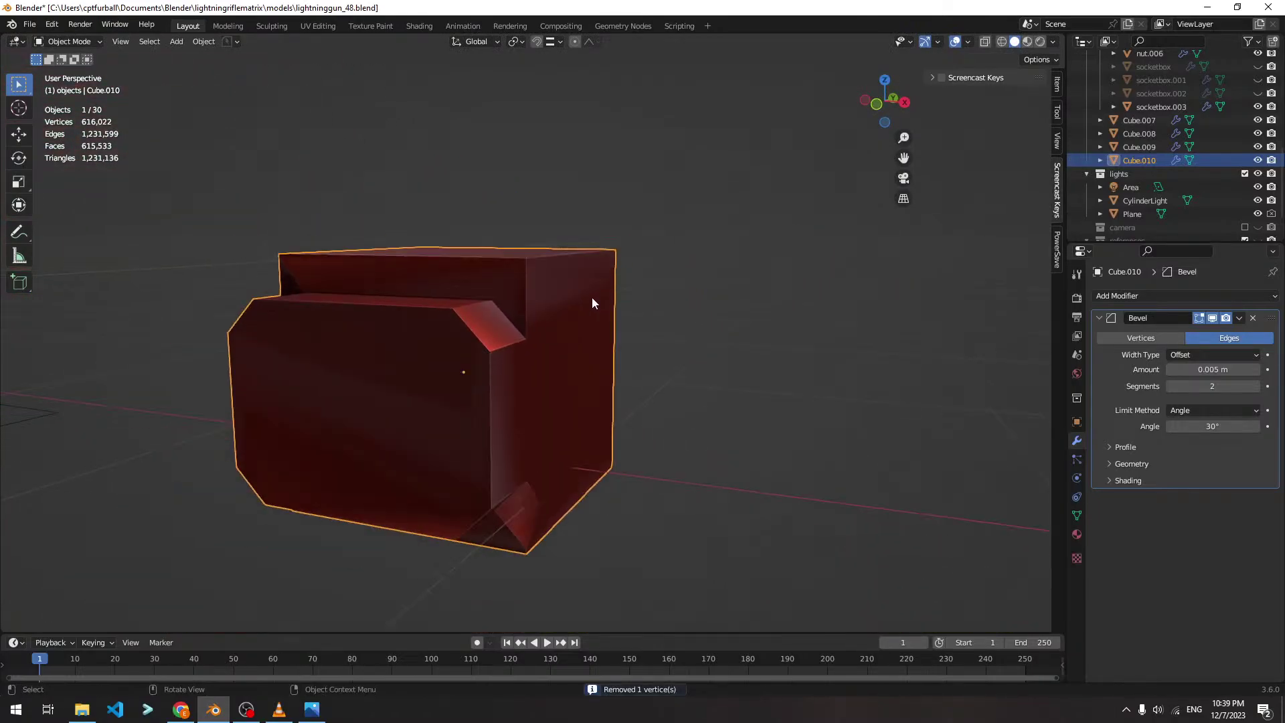
Move the side-face vertex of the lower notch corner on the same side about -0.072 m along Y to the front edge
key("Tab")
middle_click_drag(574, 304, 502, 223)
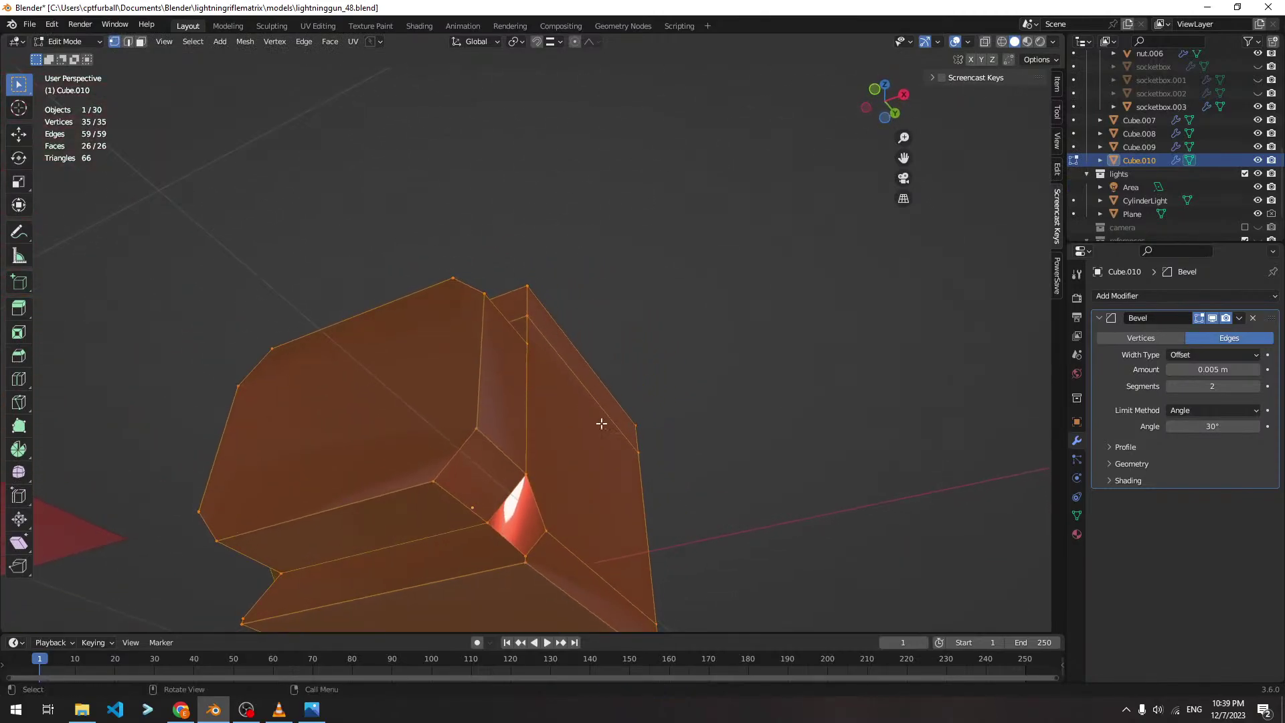
middle_click_drag(601, 423, 531, 381)
left_click(529, 383)
key("g")
key("z")
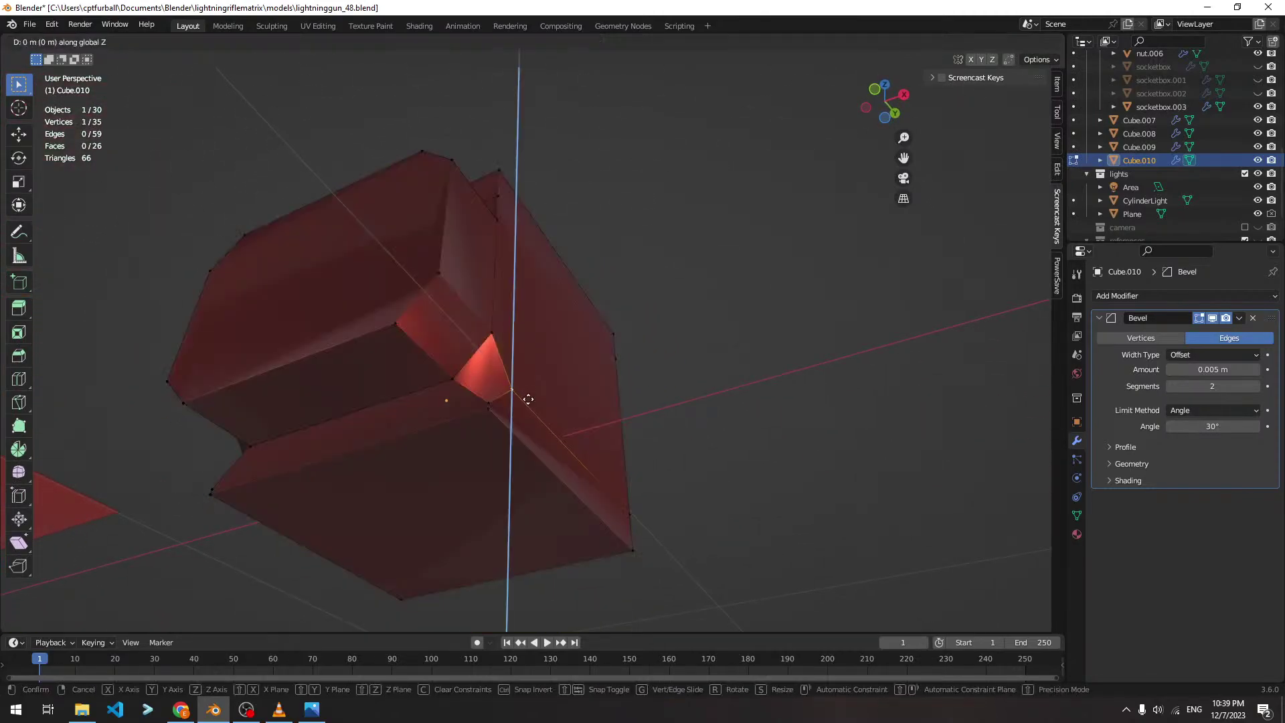
key("y")
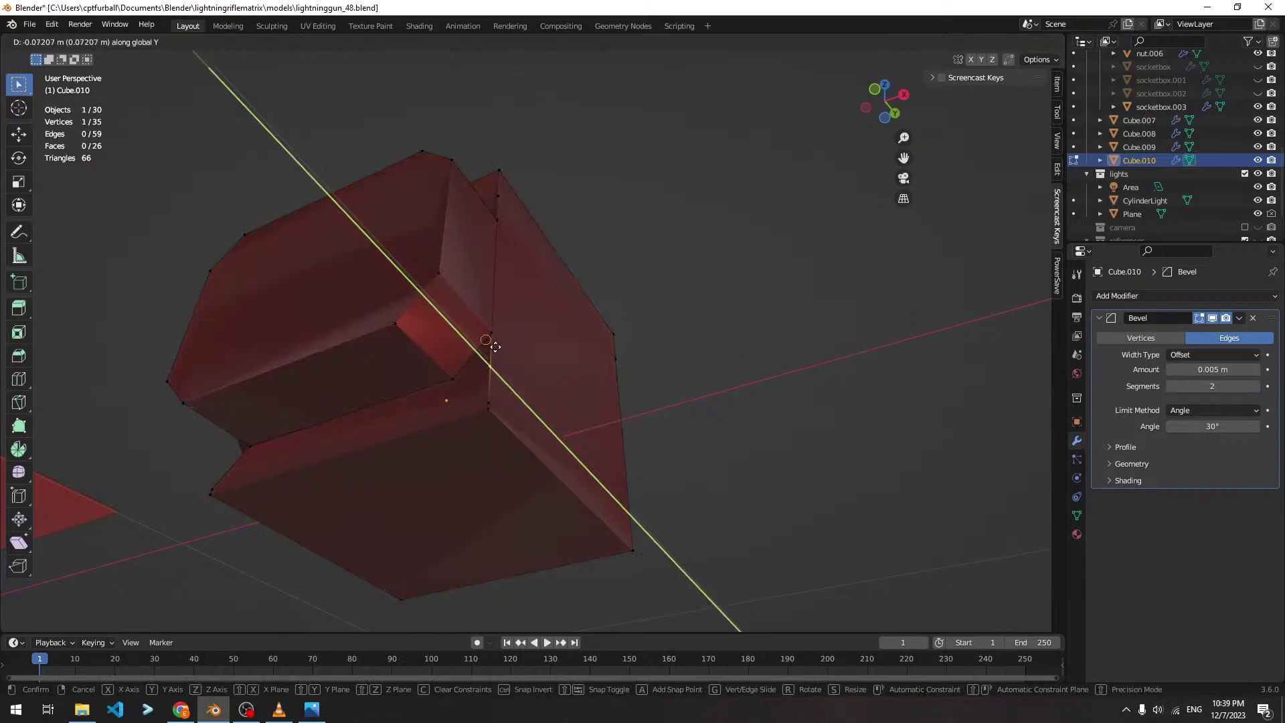
left_click(495, 347)
Raise that corner's lowest vertex about 0.072 m along Z onto the aligned vertex and merge all vertices by distance
key("g")
key("z")
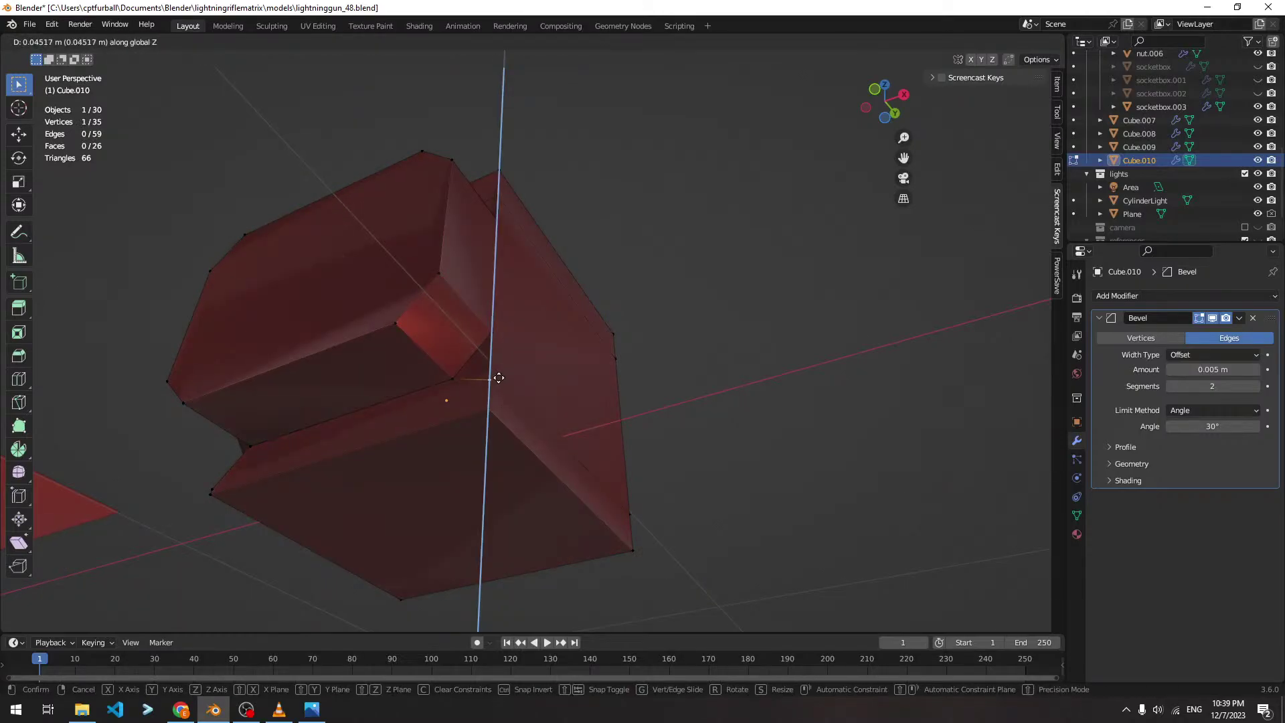
left_click(489, 365)
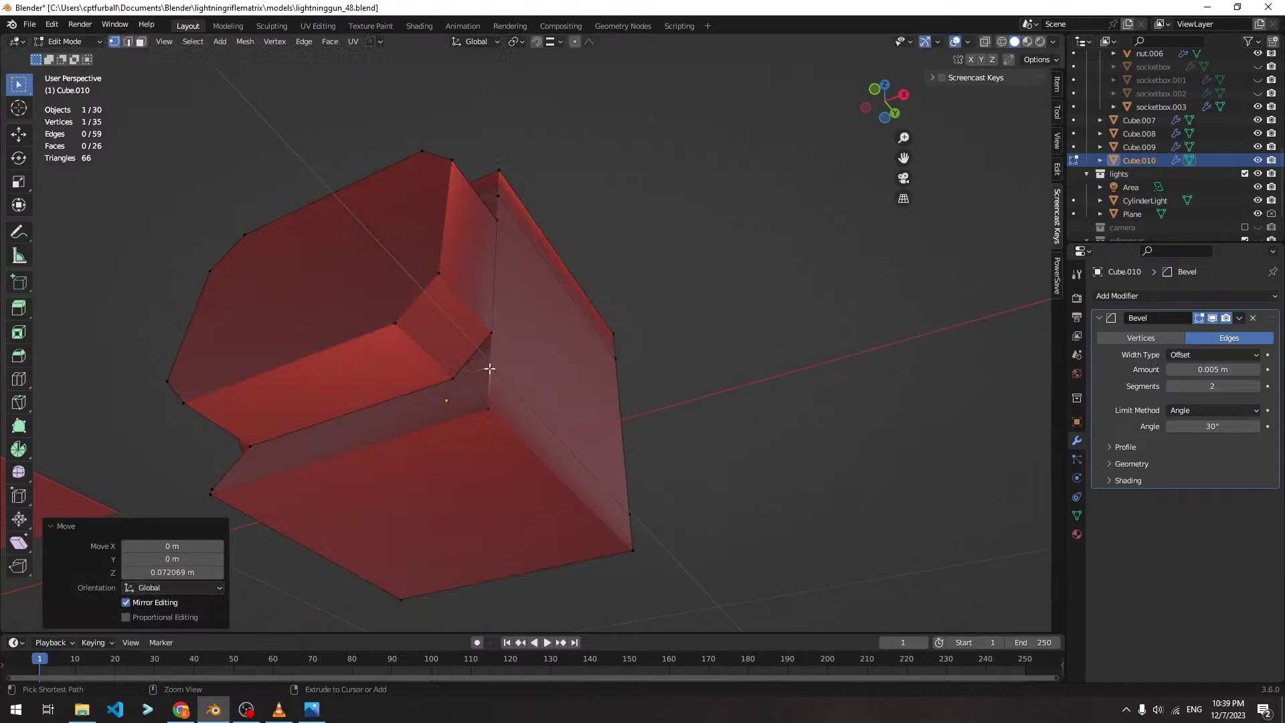
key("a")
key("m")
left_click(608, 375)
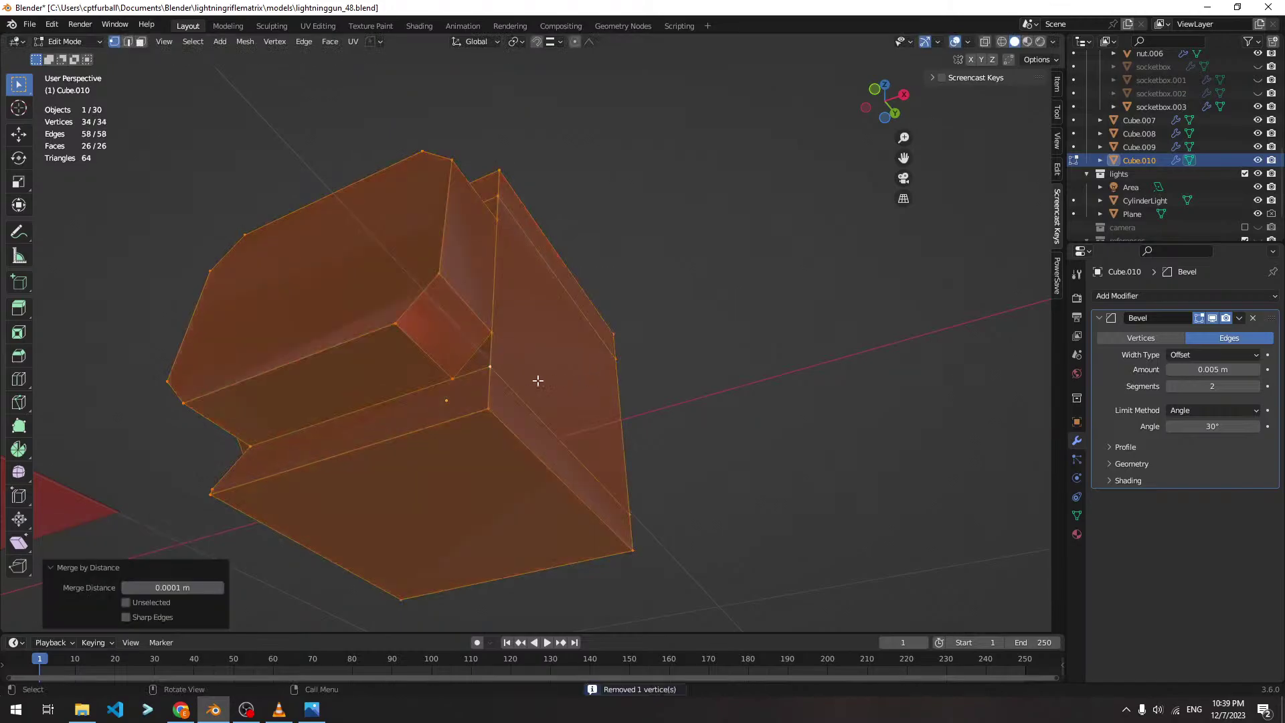
left_click(494, 371)
key("g")
left_click(525, 376)
On the opposite side's lower notch, move the side vertex about -0.072 m along Y and raise the lowest vertex about 0.072 m along Z
middle_click_drag(526, 376, 451, 442)
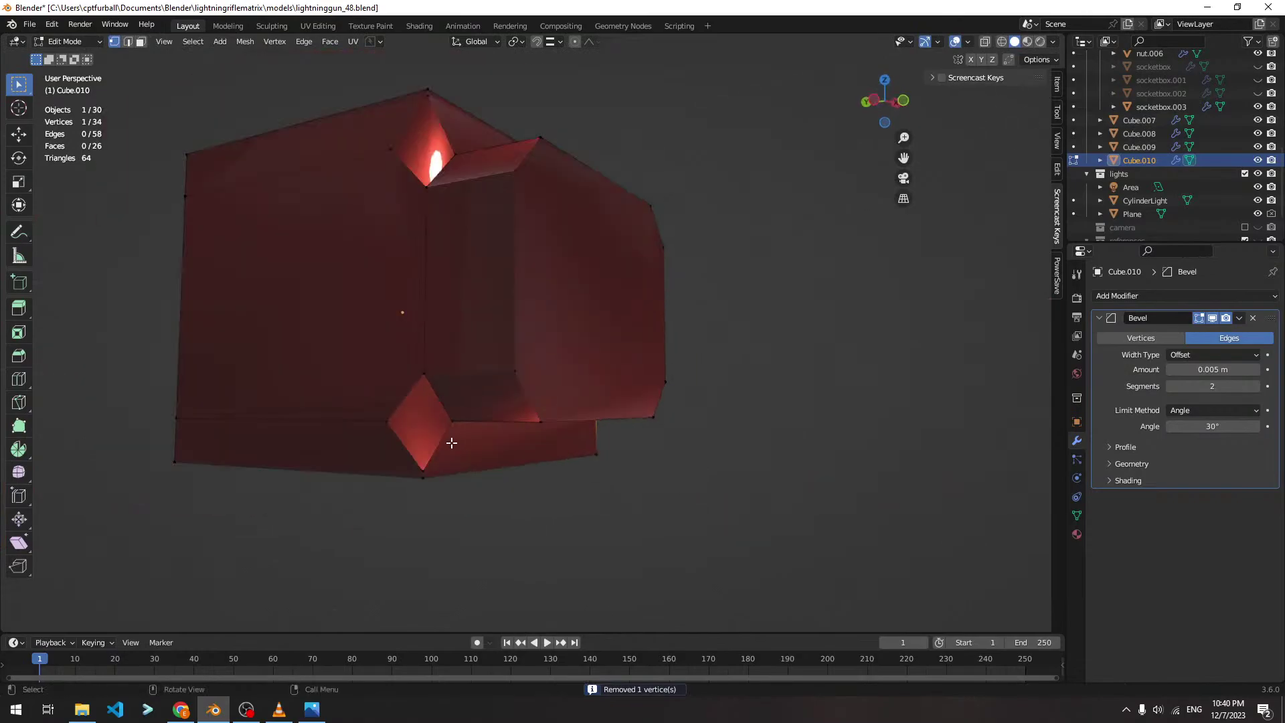
left_click(408, 434)
key("g")
key("x")
key("y")
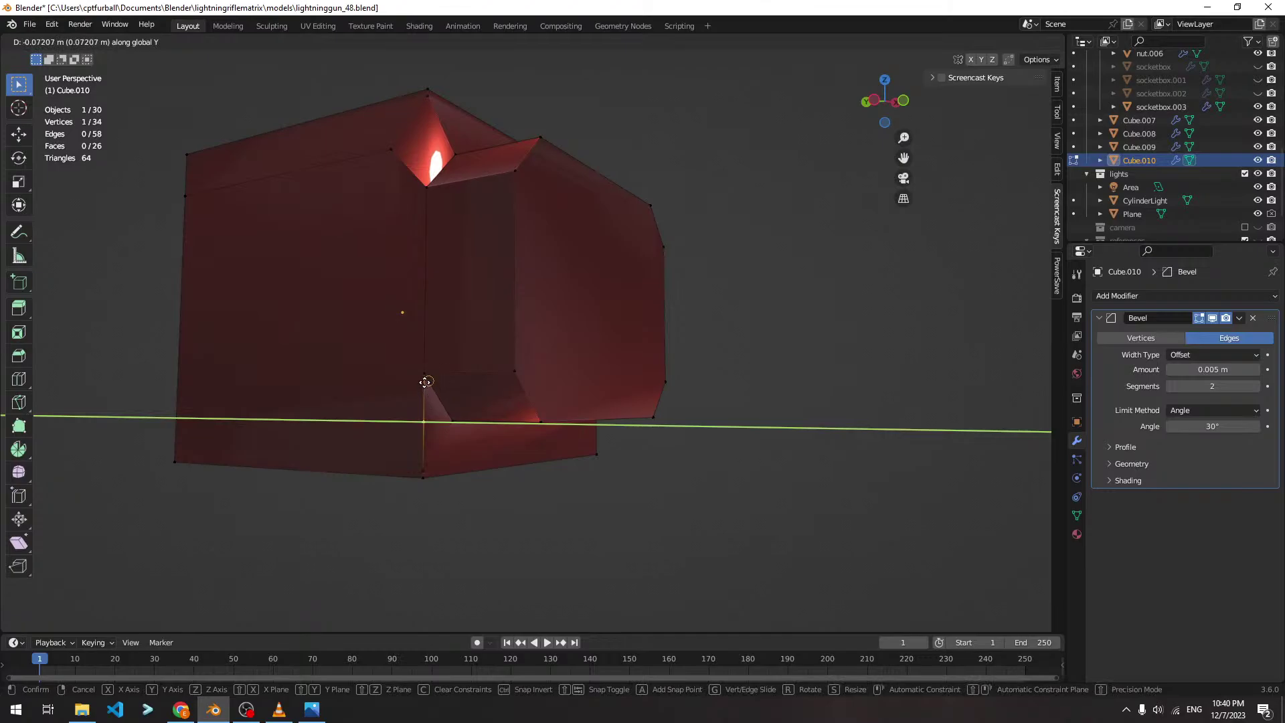
left_click(441, 473)
key("g")
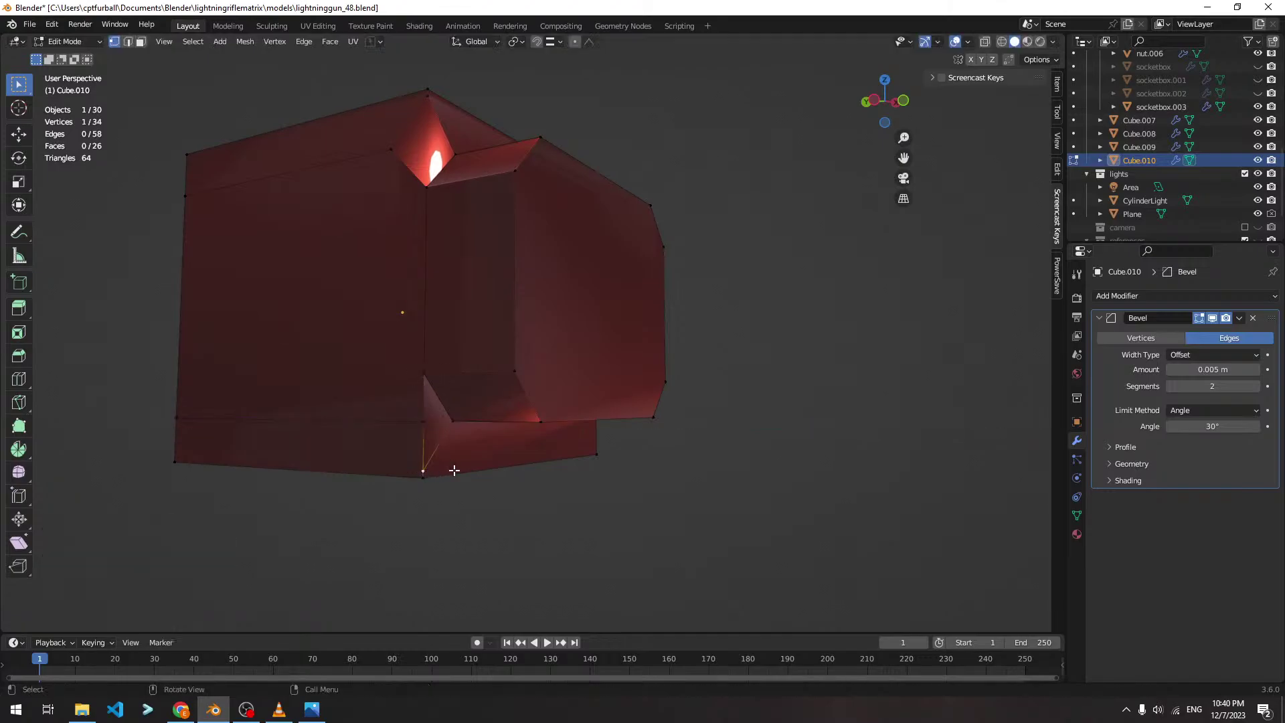
key("z")
left_click(432, 427)
Move the side-face vertex of the remaining upper notch corner about -0.072 m along Y to the front edge
middle_click_drag(468, 273, 482, 224)
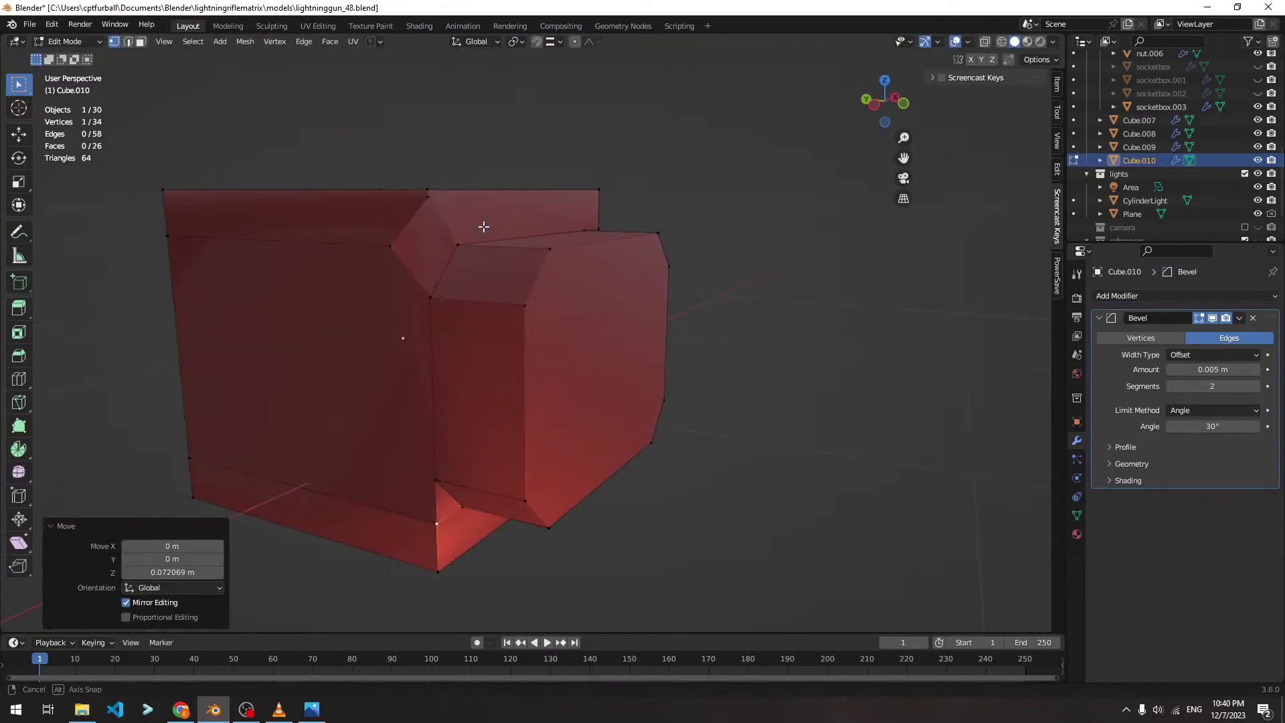
left_click(389, 246)
key("g")
key("y")
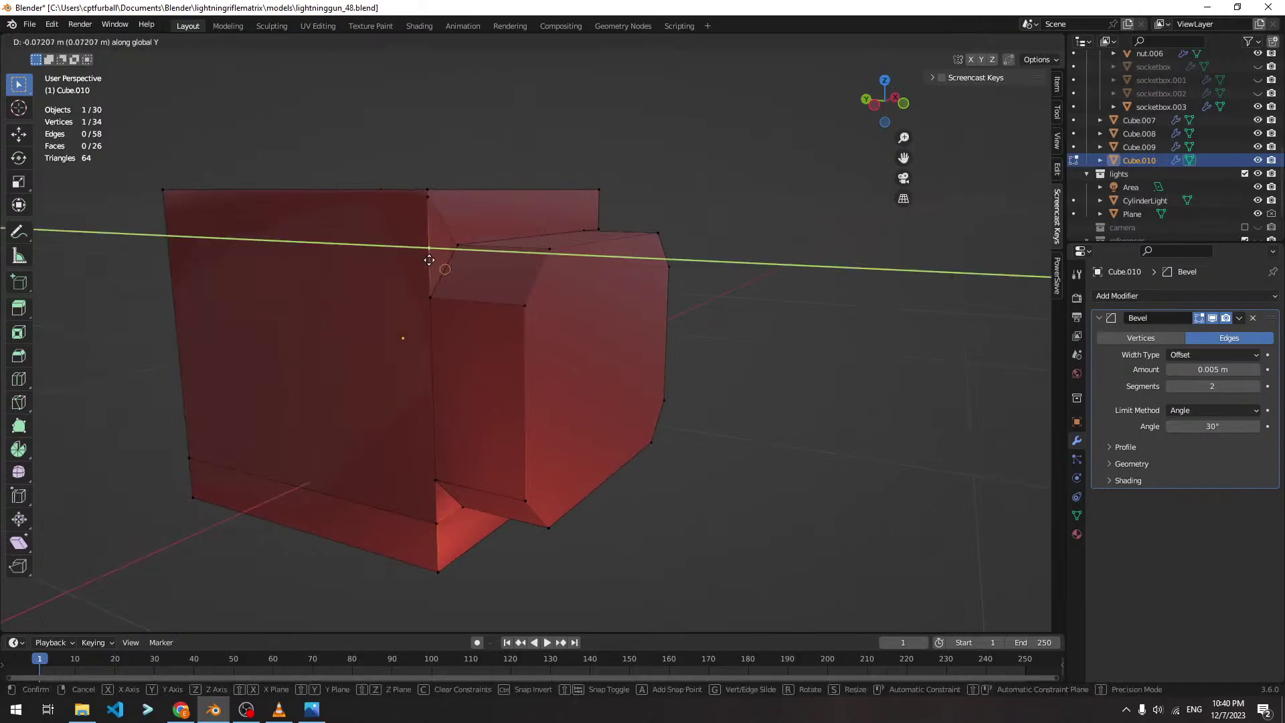
left_click(429, 271)
Try to lower the upper notch's top vertex about 0.076 m along Z, and undo the move
key("g")
key("z")
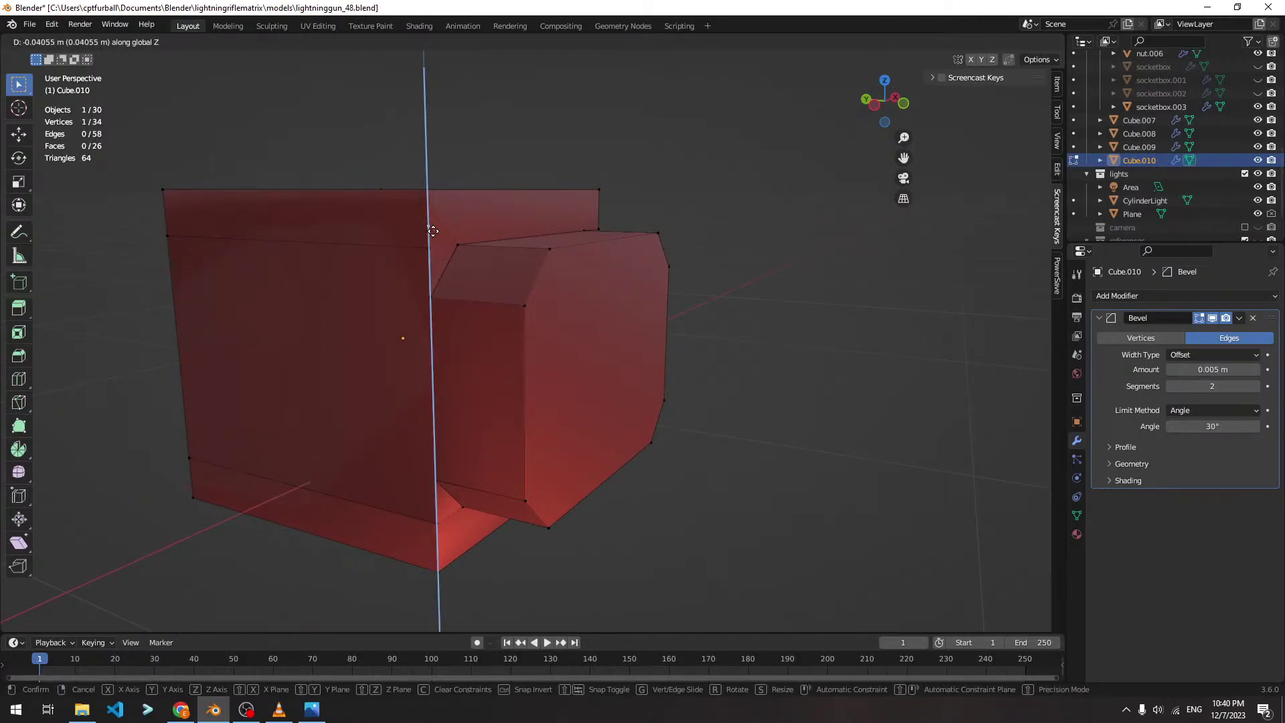
left_click(432, 249)
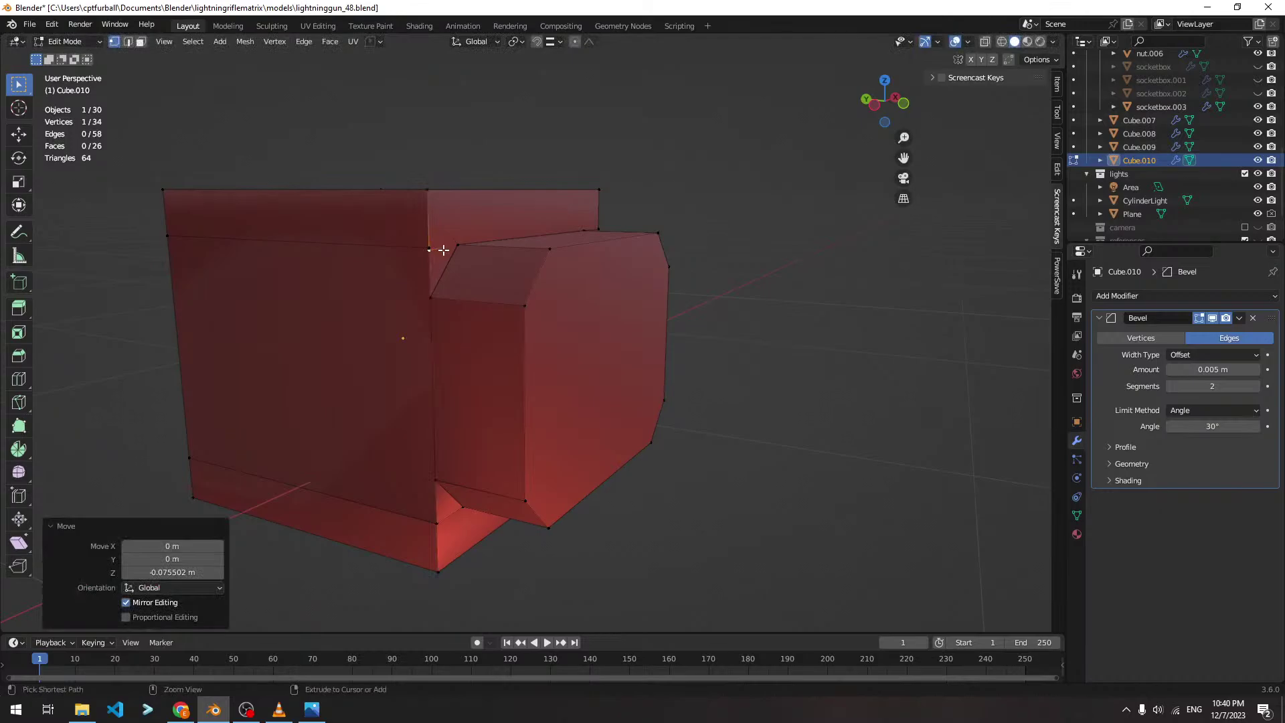
key("ctrl+z")
Slide the notch's top vertex by a factor of 1 onto the aligned vertex and merge all vertices by distance
key("g")
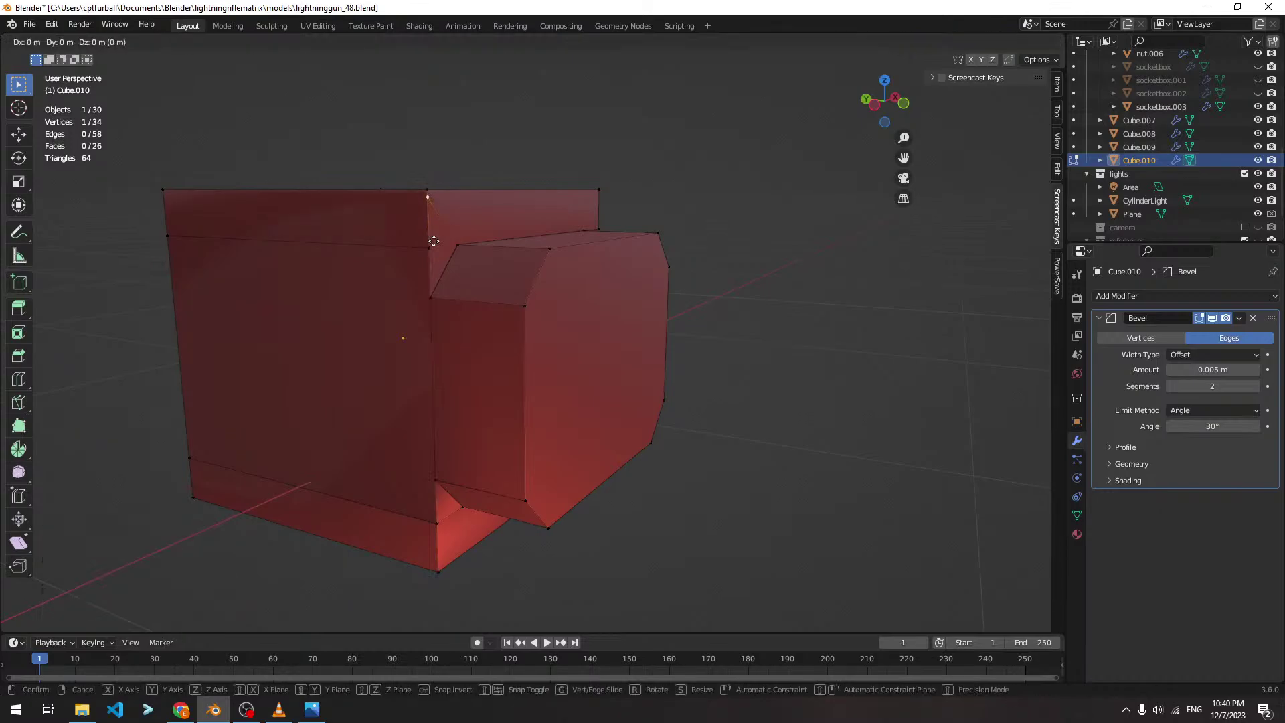
key("g")
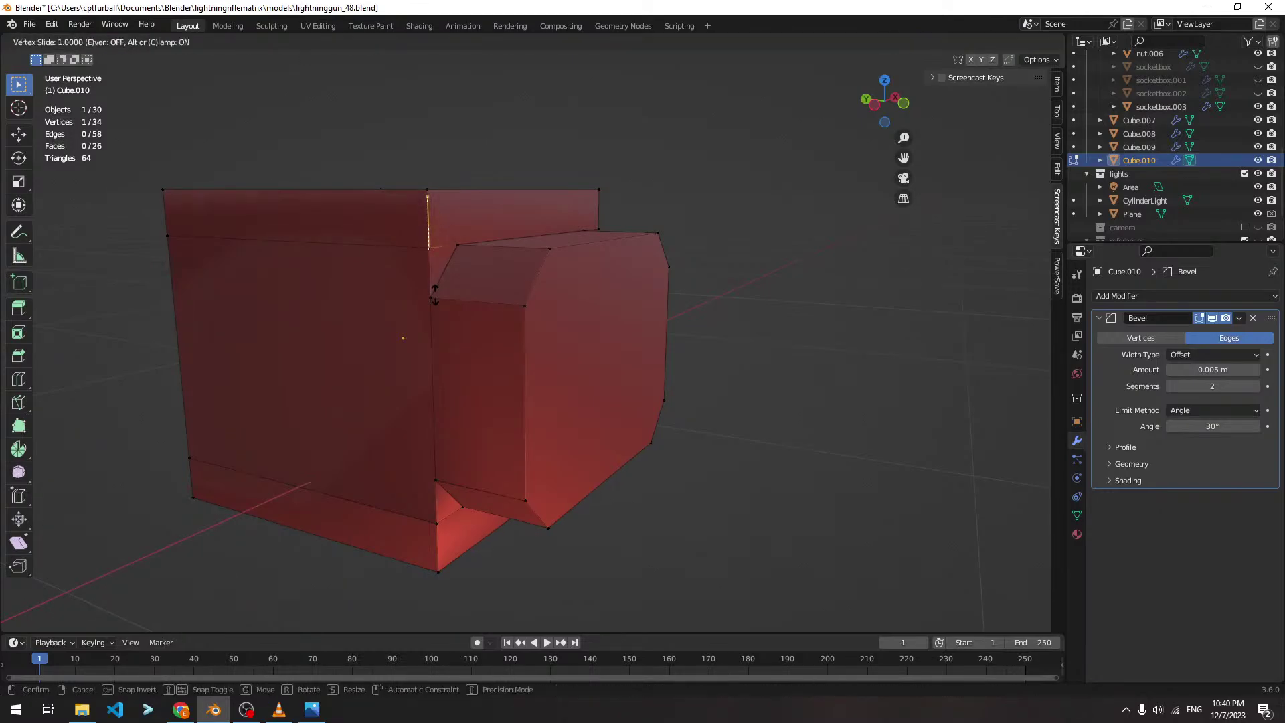
left_click(447, 354)
key("a")
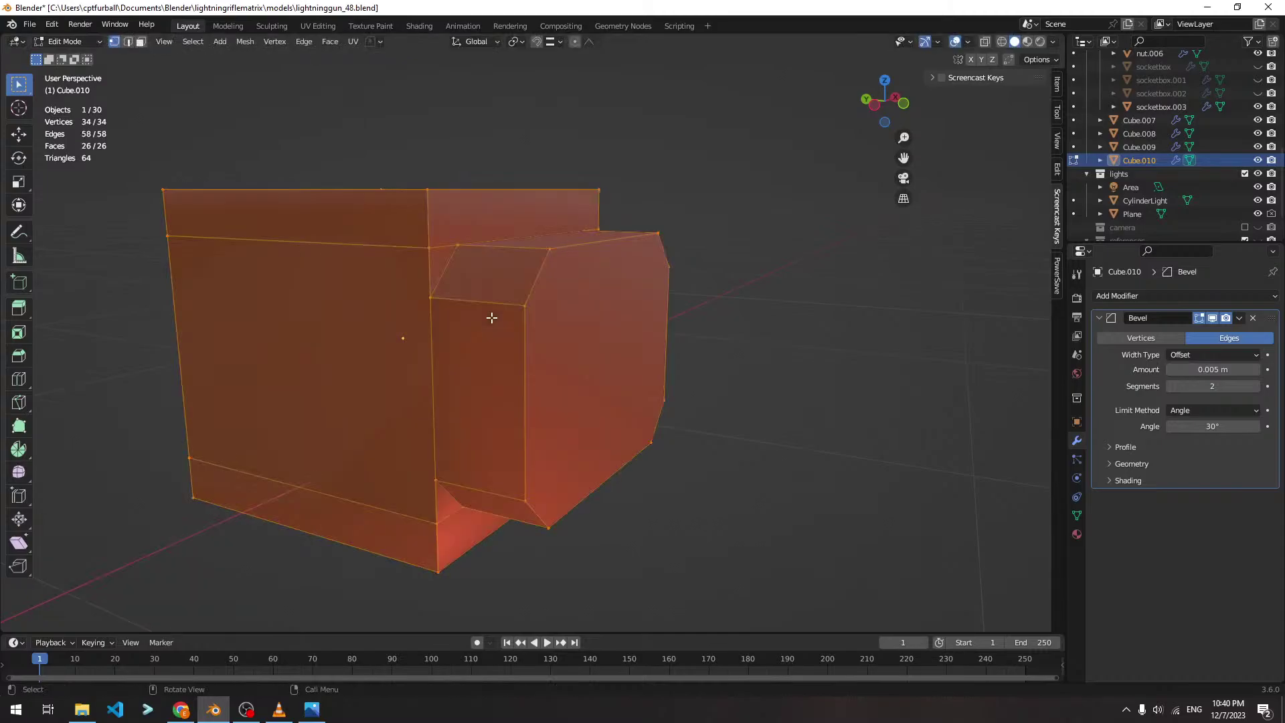
key("m")
left_click(491, 317)
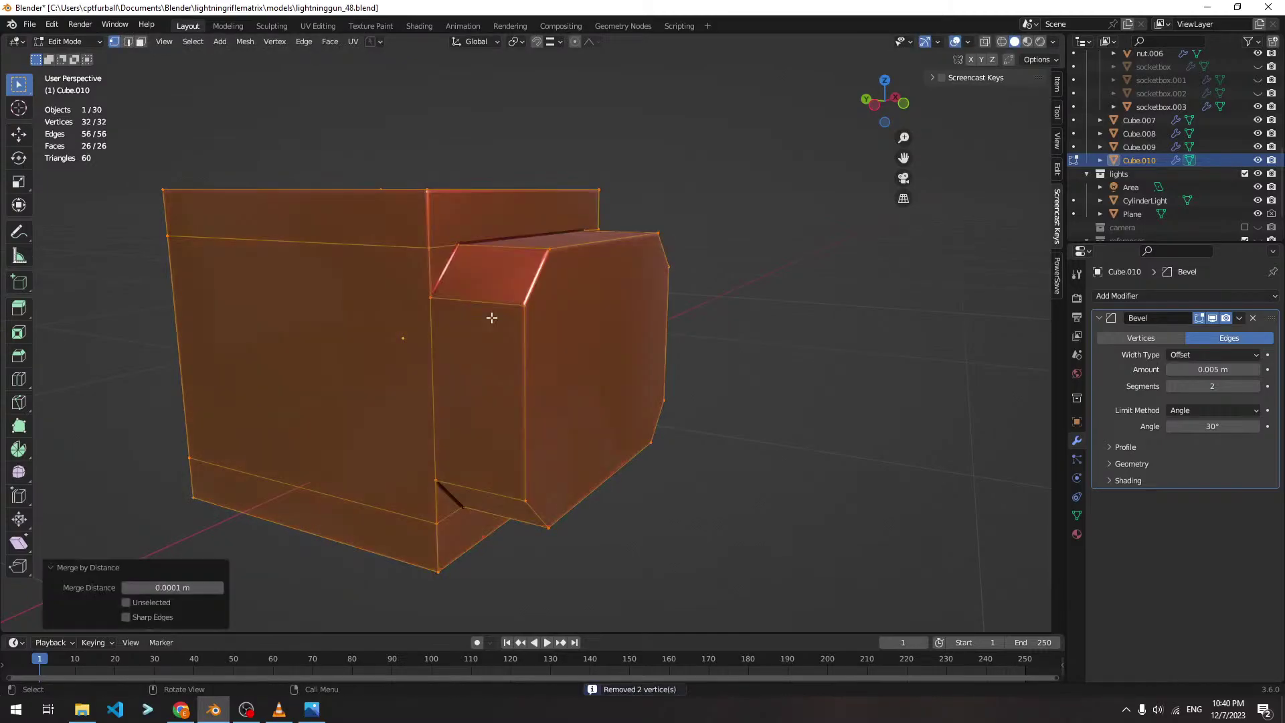
key("Tab")
Set the Bevel modifier's outer miter to Arc
middle_click_drag(616, 330, 737, 392)
left_click(1158, 466)
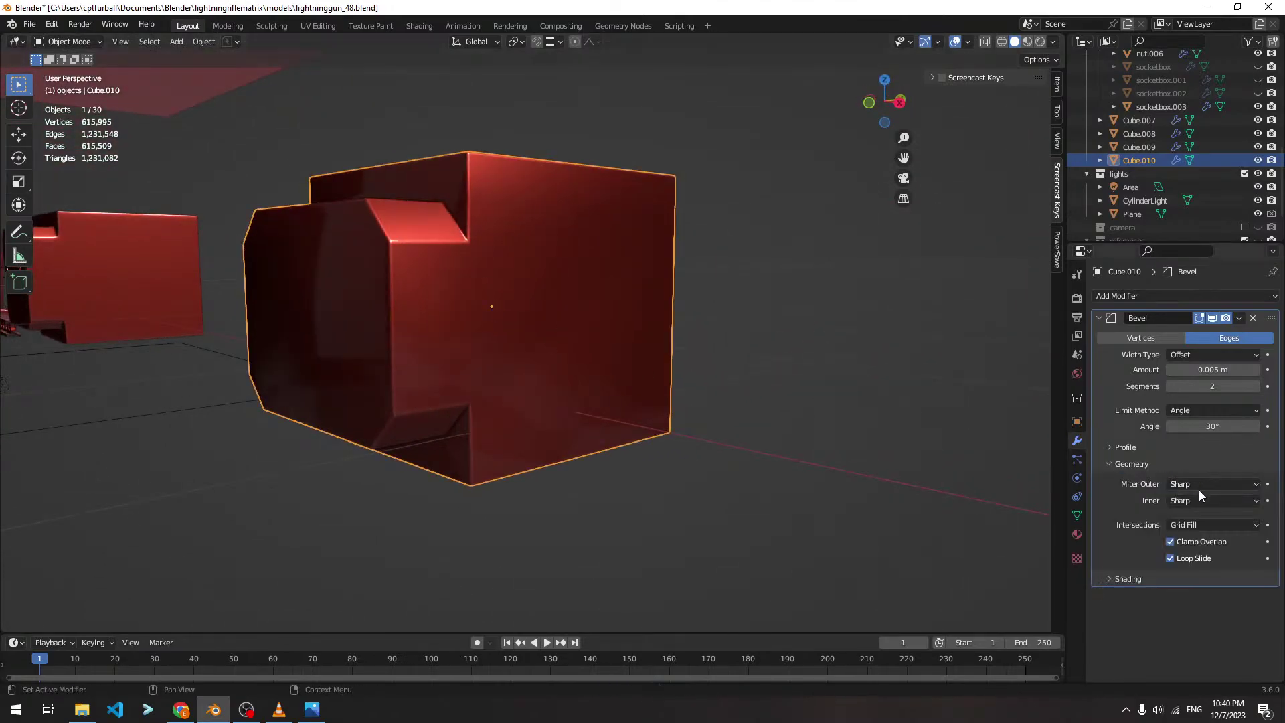
left_click(1199, 484)
left_click(1190, 528)
Add one centred loop cut running front to back across the cube's top face
middle_click_drag(840, 399, 360, 168)
key("Tab")
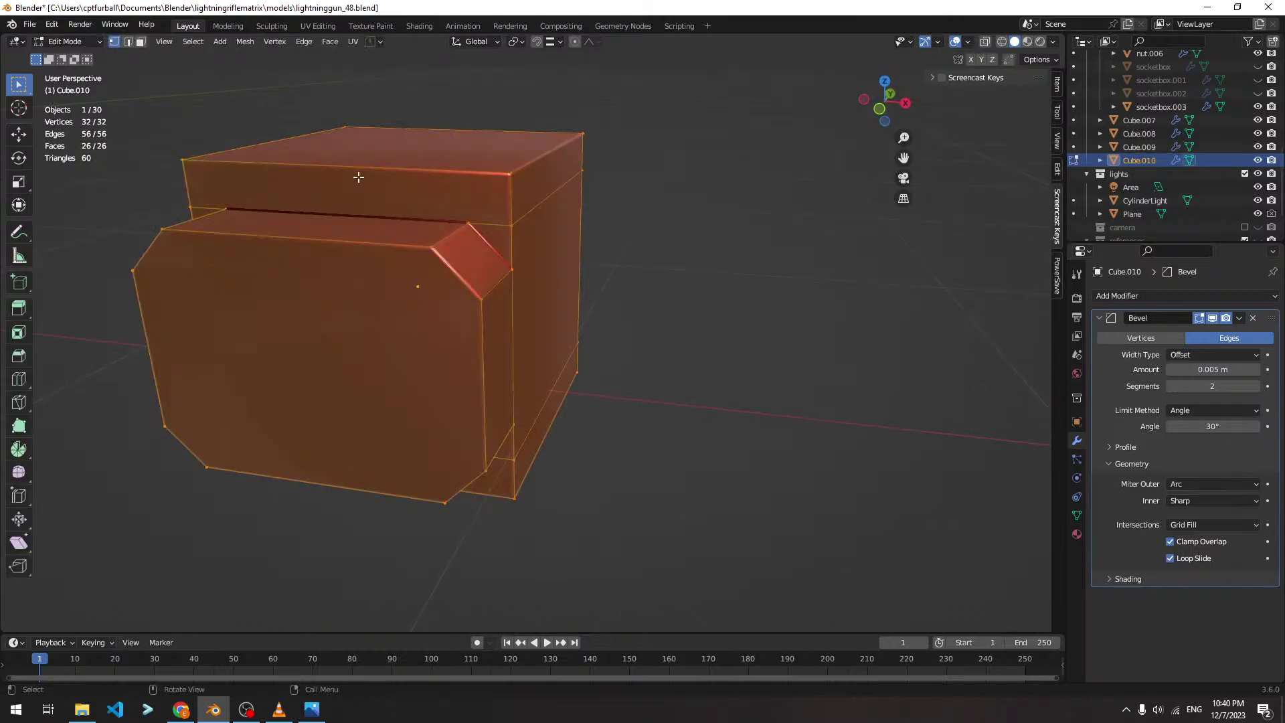
key("ctrl+r")
left_click(360, 167)
right_click(356, 216)
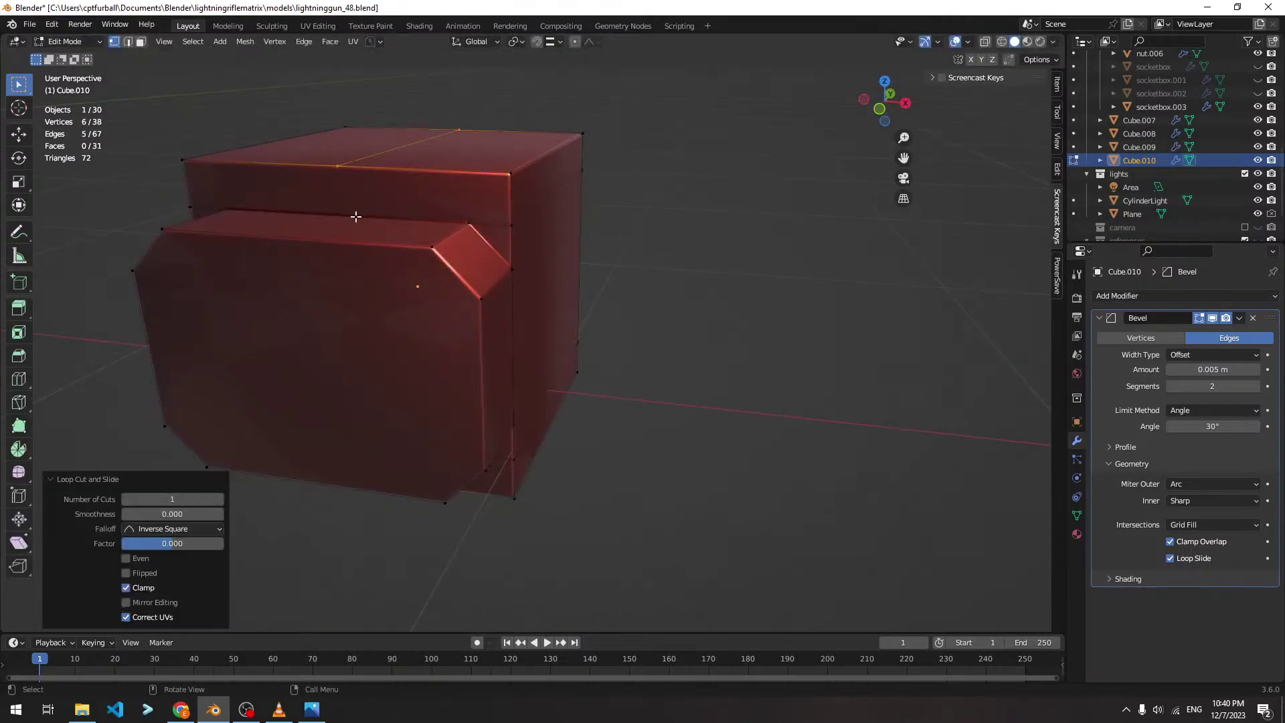
Knife-cut from the loop cut's lower front end across the extruded block's underside and front face to its upper front edge
middle_click_drag(356, 216, 393, 154)
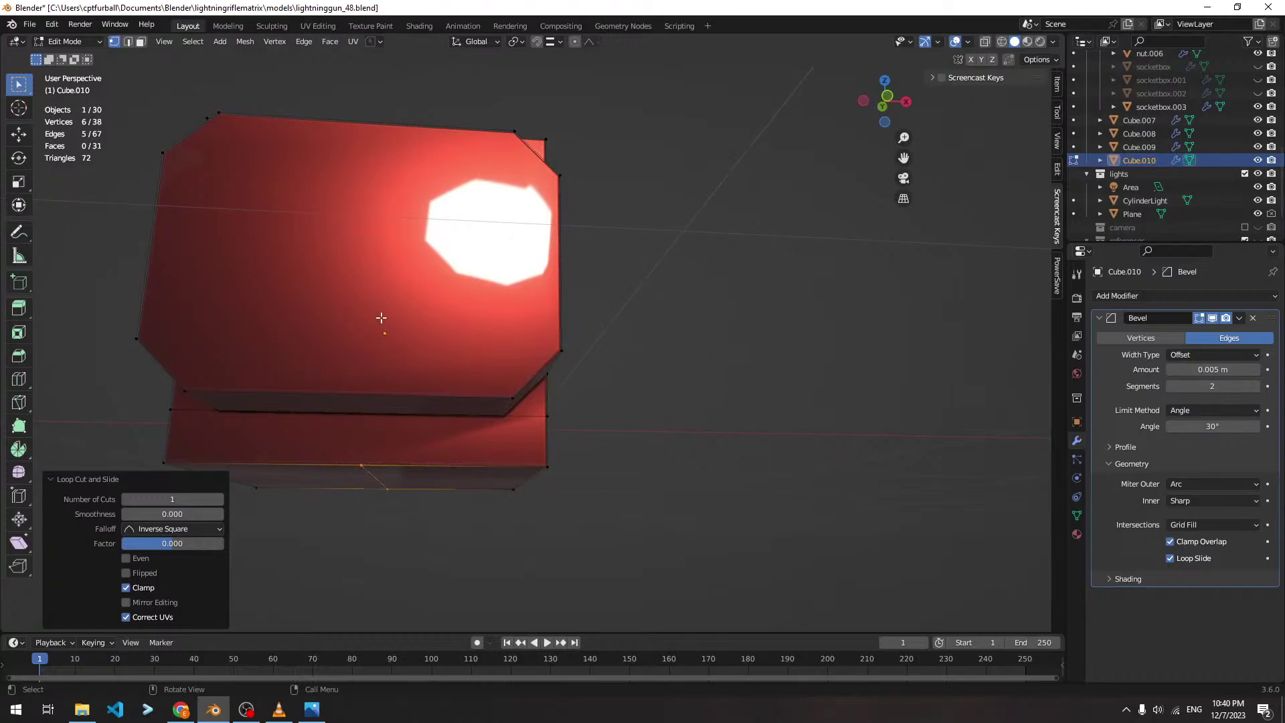
key("k")
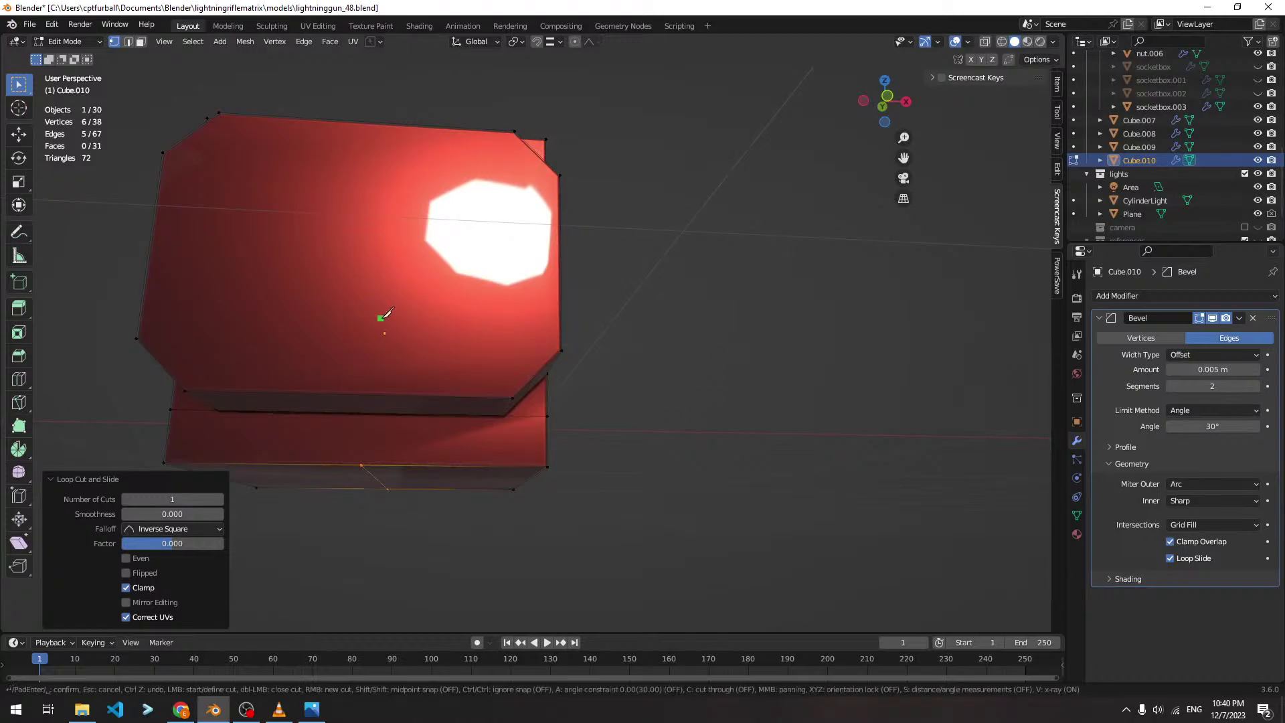
left_click(361, 465)
left_click(359, 395)
left_click(375, 122)
key("Return")
Knife-cut from the block's upper front edge across its top and the recessed strip to the cube top's centre cut
middle_click_drag(391, 128, 457, 190)
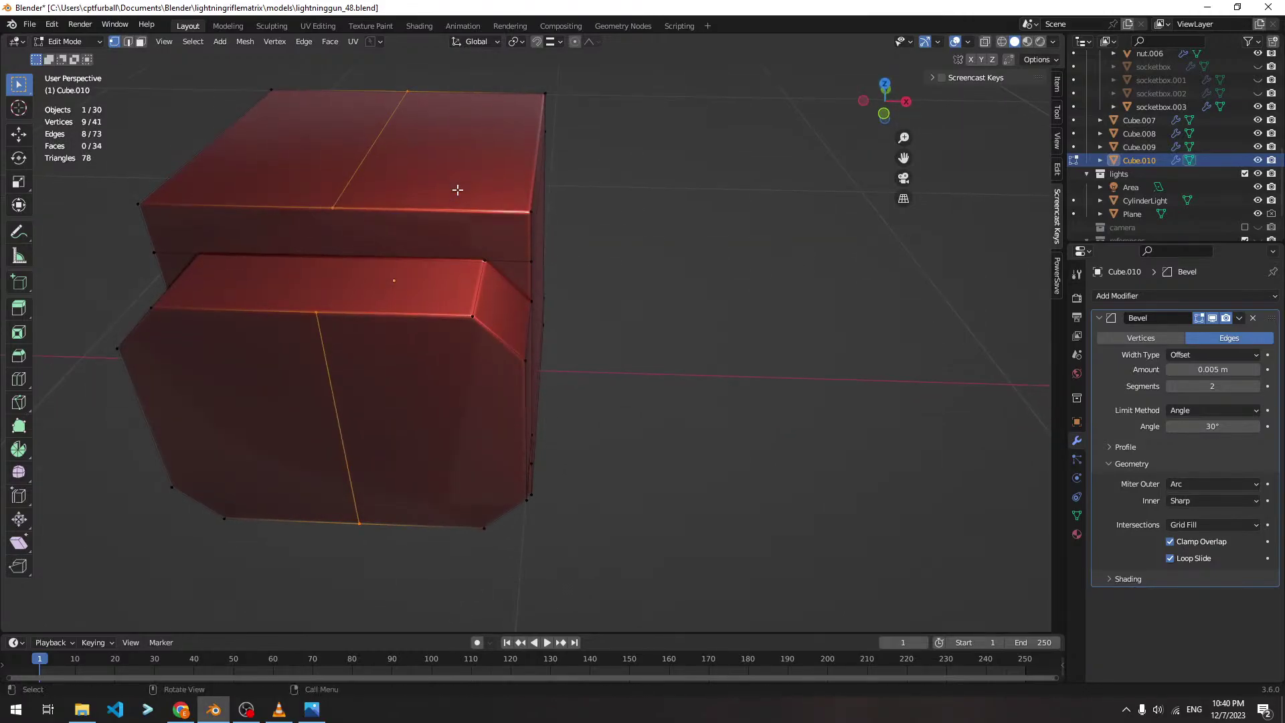
key("k")
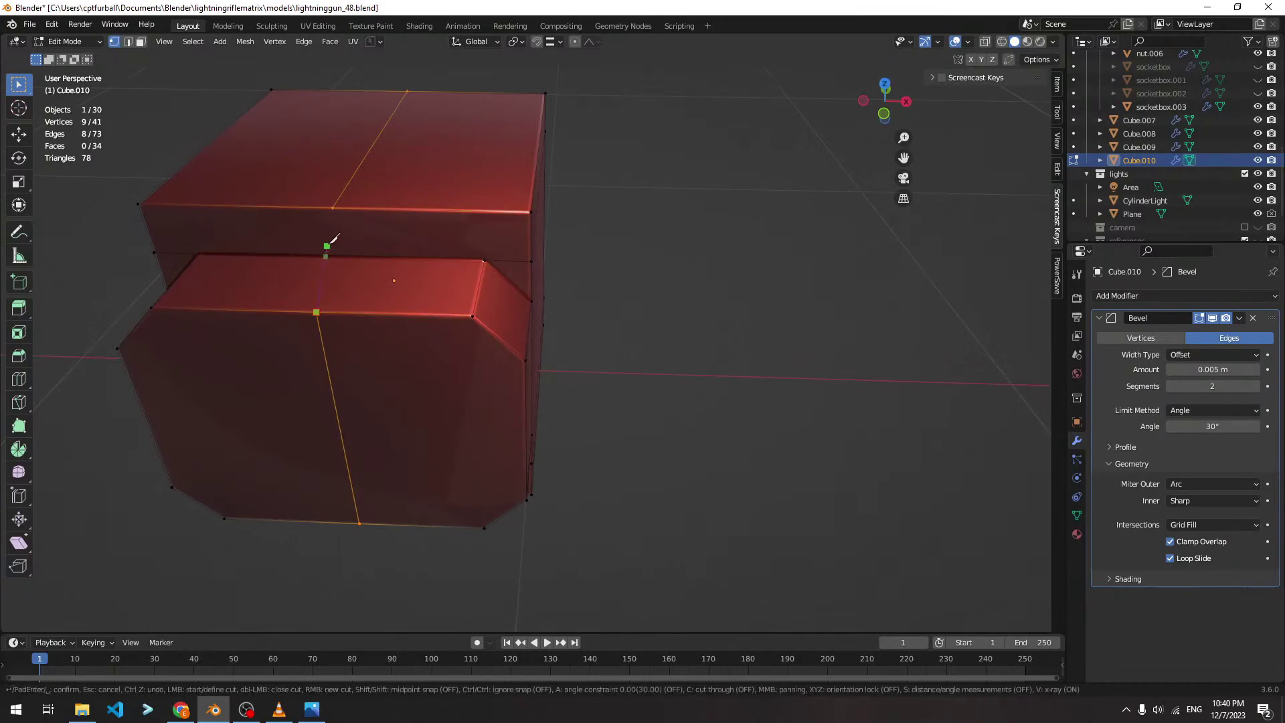
key("Return")
key("Tab")
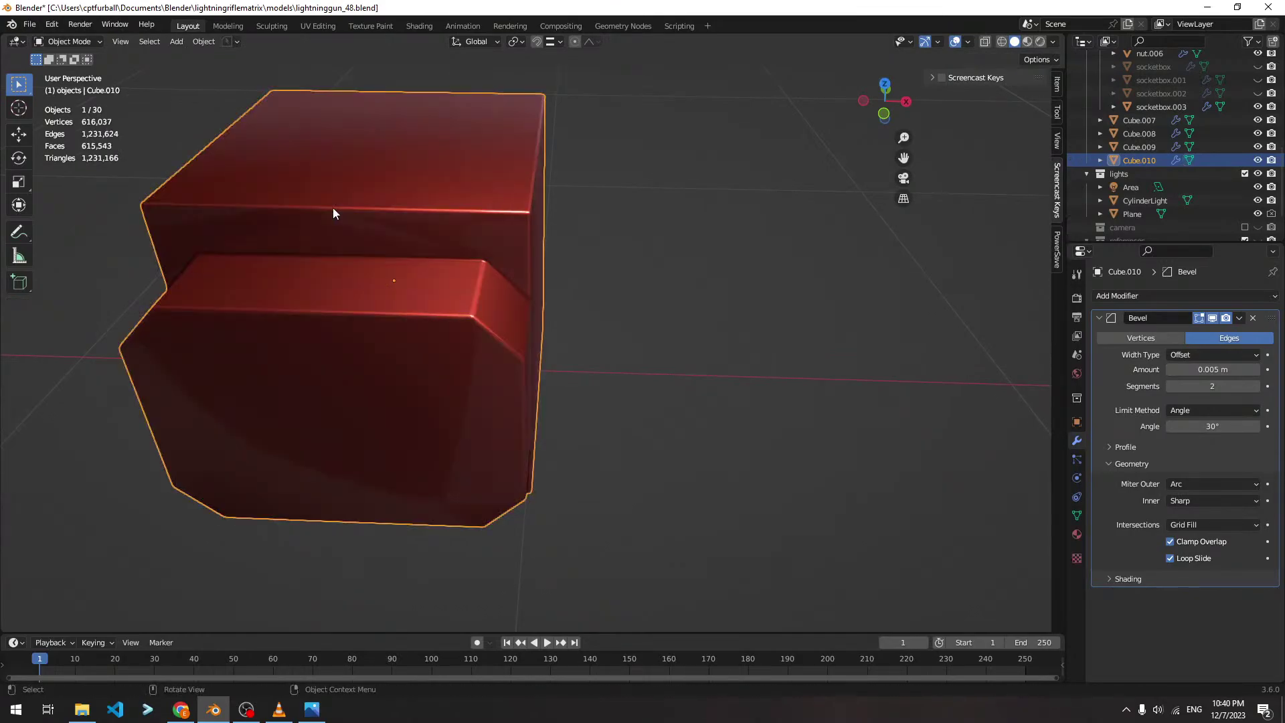
Add a front-to-back loop cut across the top of Cube.010, roughly in line with the block's chamfered upper corner, at a factor of about 0.53
middle_click_drag(332, 208, 451, 177)
middle_click_drag(496, 172, 534, 198)
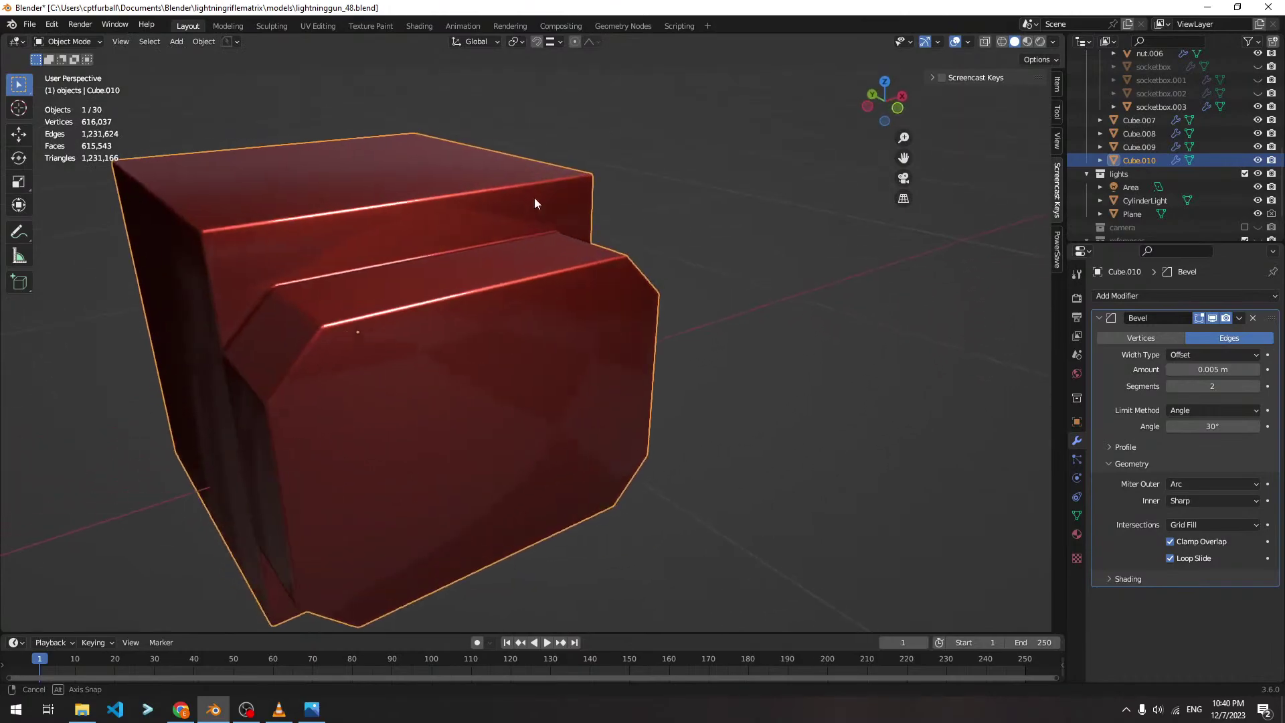
key("Tab")
key("ctrl+r")
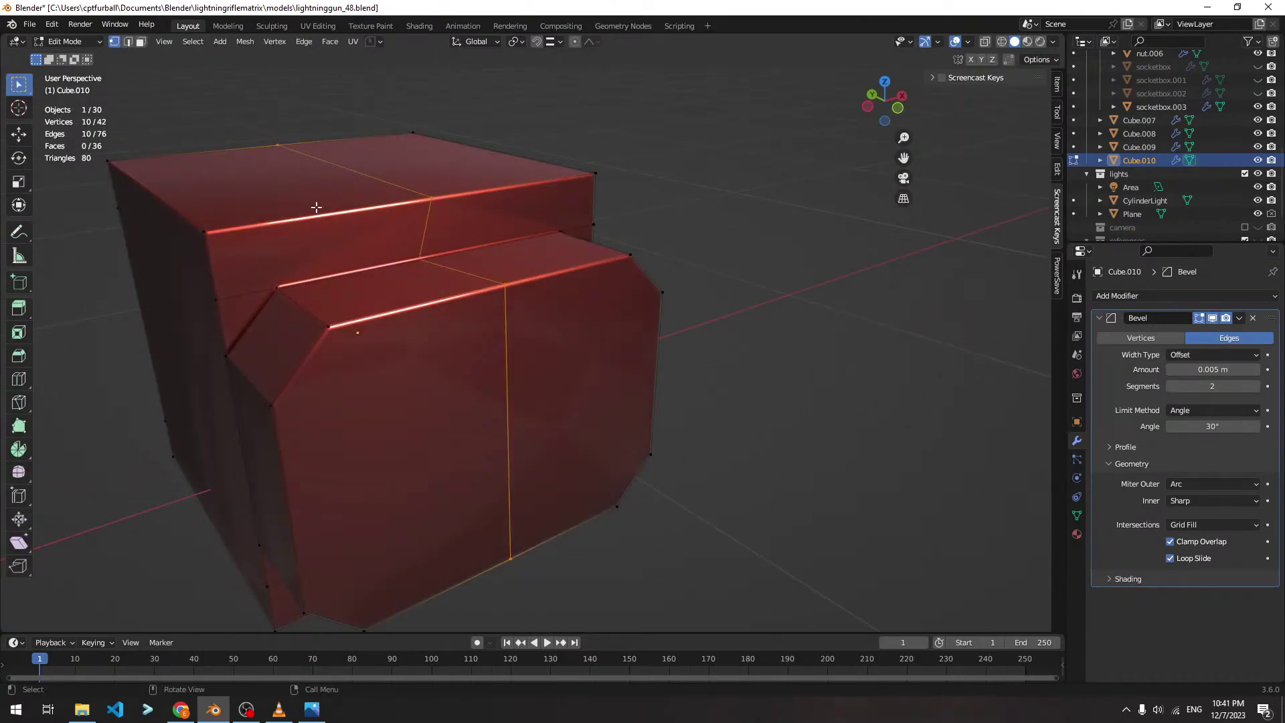
middle_click_drag(315, 206, 482, 154)
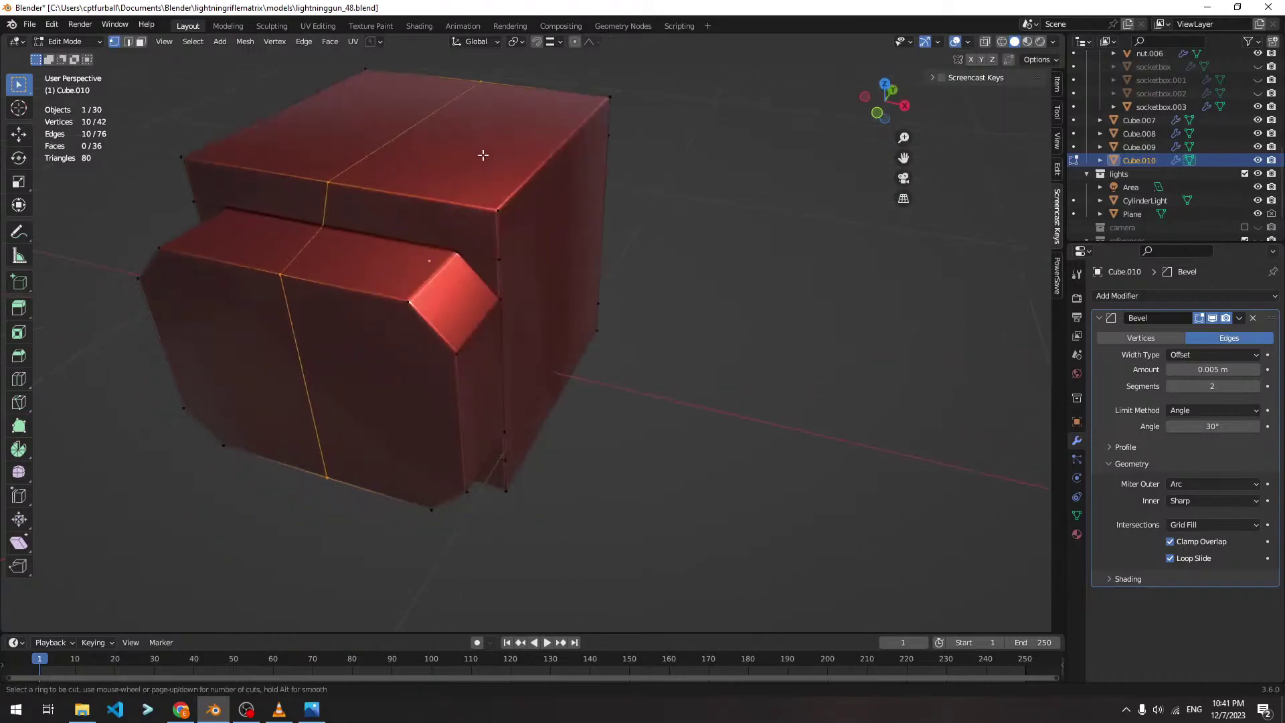
left_click(468, 198)
left_click(509, 227)
scroll(489, 196, "up", 4)
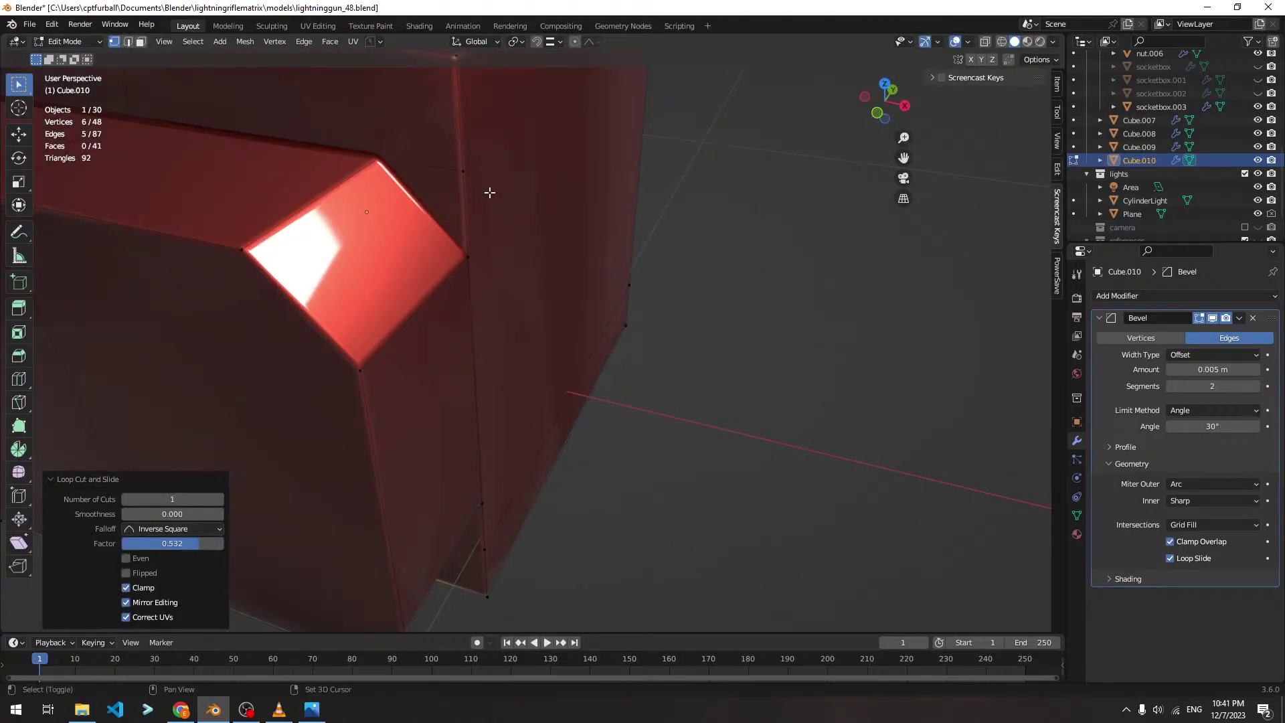
Knife-cut from the extruded block's chamfered upper corner straight up the cube's front face to the front end of the off-centre loop cut
middle_click_drag(489, 193, 580, 304)
key("k")
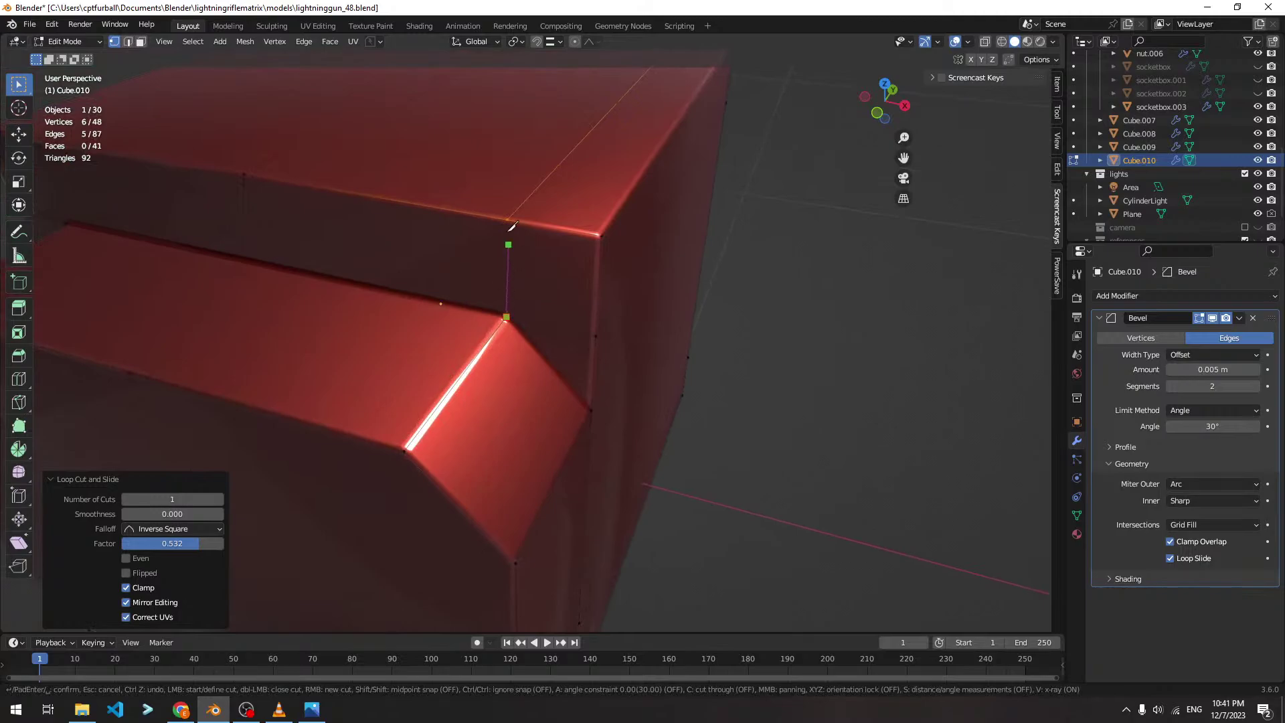
key("Return")
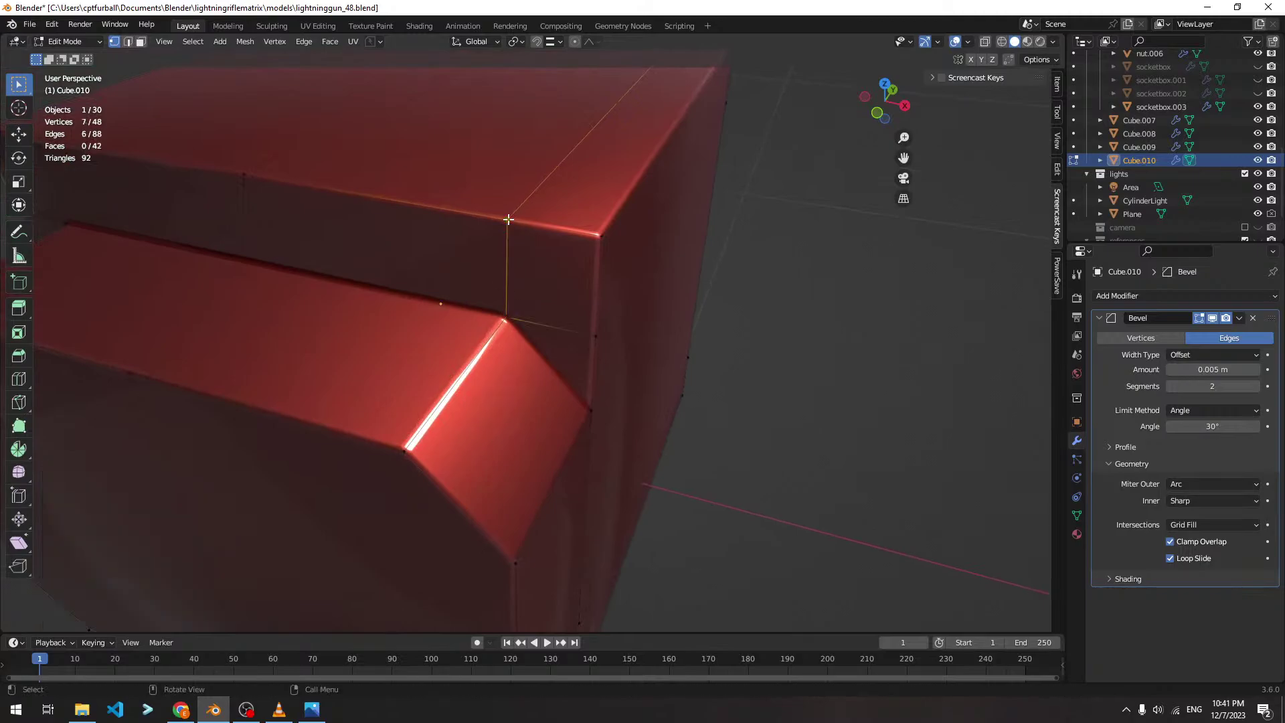
key("Tab")
middle_click_drag(508, 219, 589, 273)
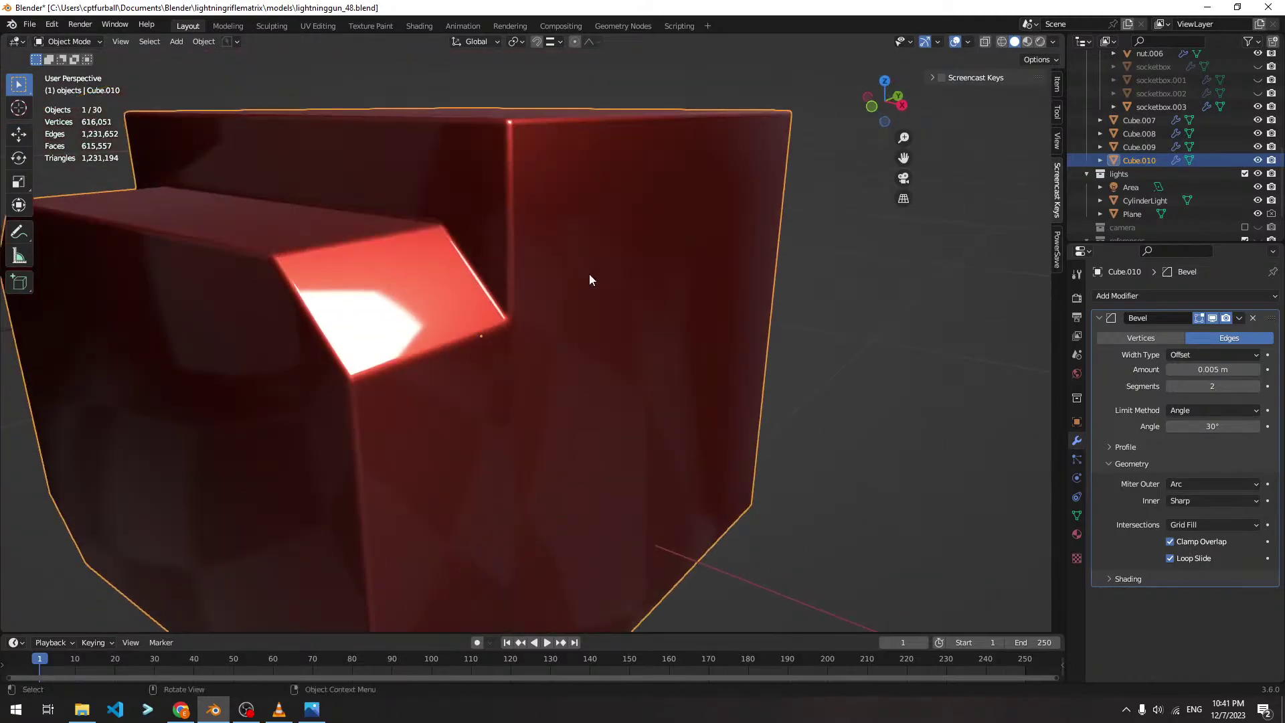
scroll(589, 275, "down", 5)
middle_click_drag(598, 276, 529, 267)
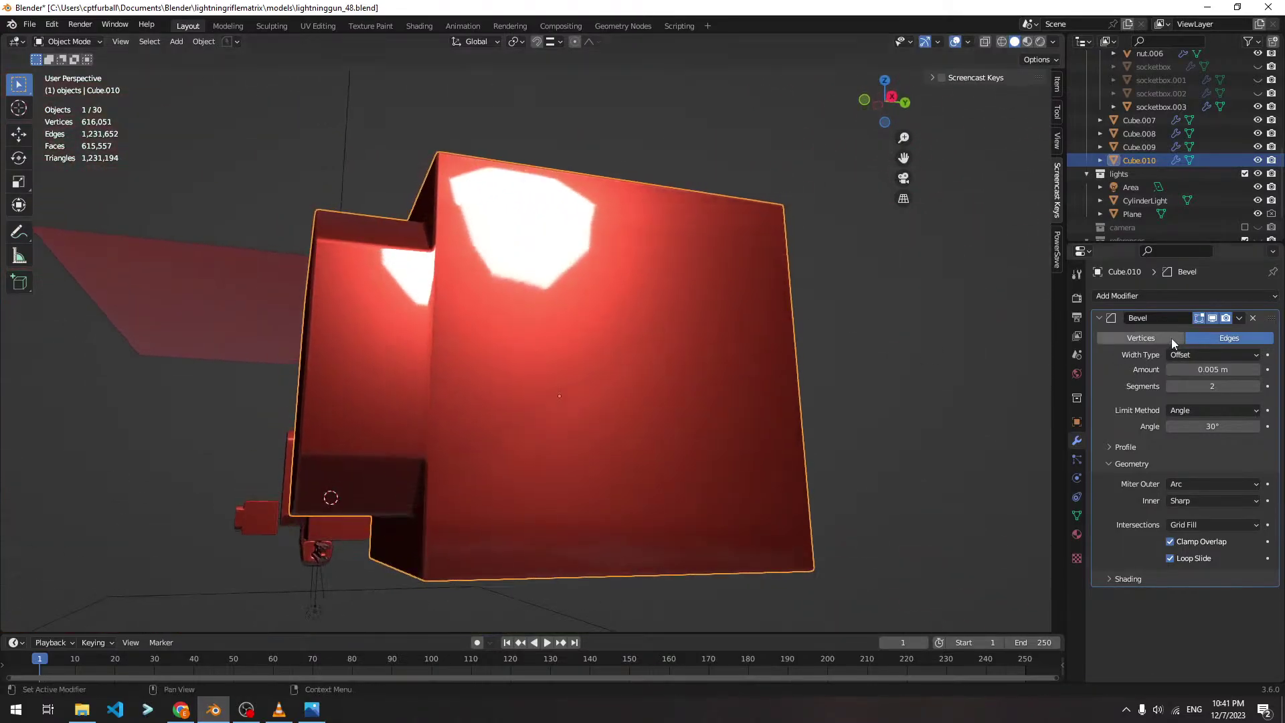
Add a Subdivision modifier to Cube.010 below the Bevel and set its viewport levels to 2
left_click(1173, 293)
left_click(1061, 540)
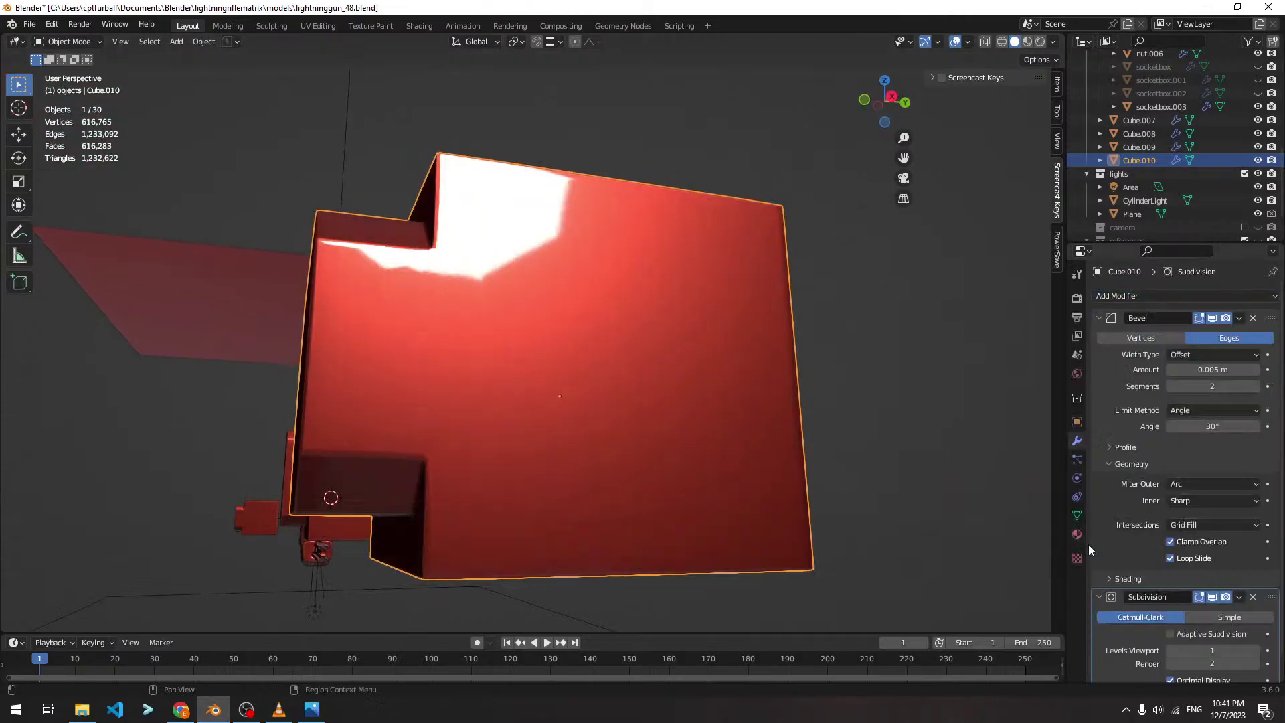
left_click(1256, 650)
middle_click_drag(870, 375, 782, 297)
scroll(551, 296, "up", 2)
scroll(528, 296, "down", 3)
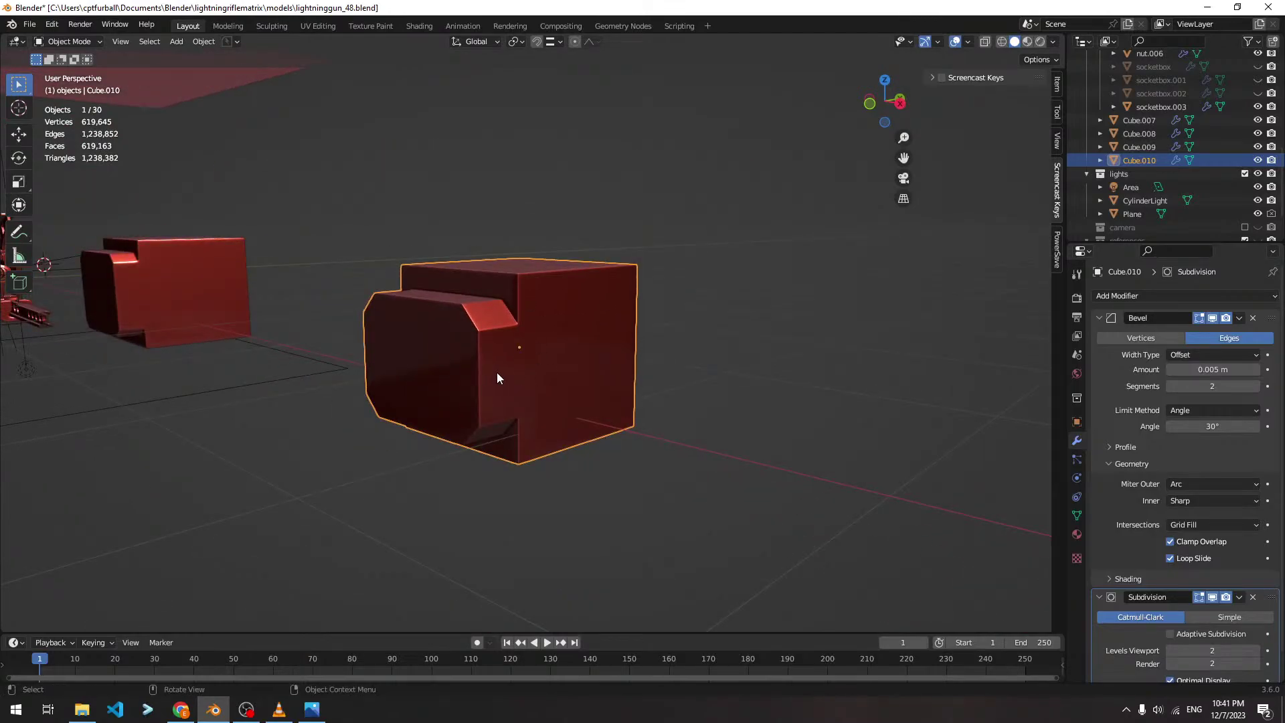
Examine the shading and mesh topology of the gun's nut-covered socket box, socketbox.003, and of the larger box Cube.007 below it
scroll(497, 374, "down", 4)
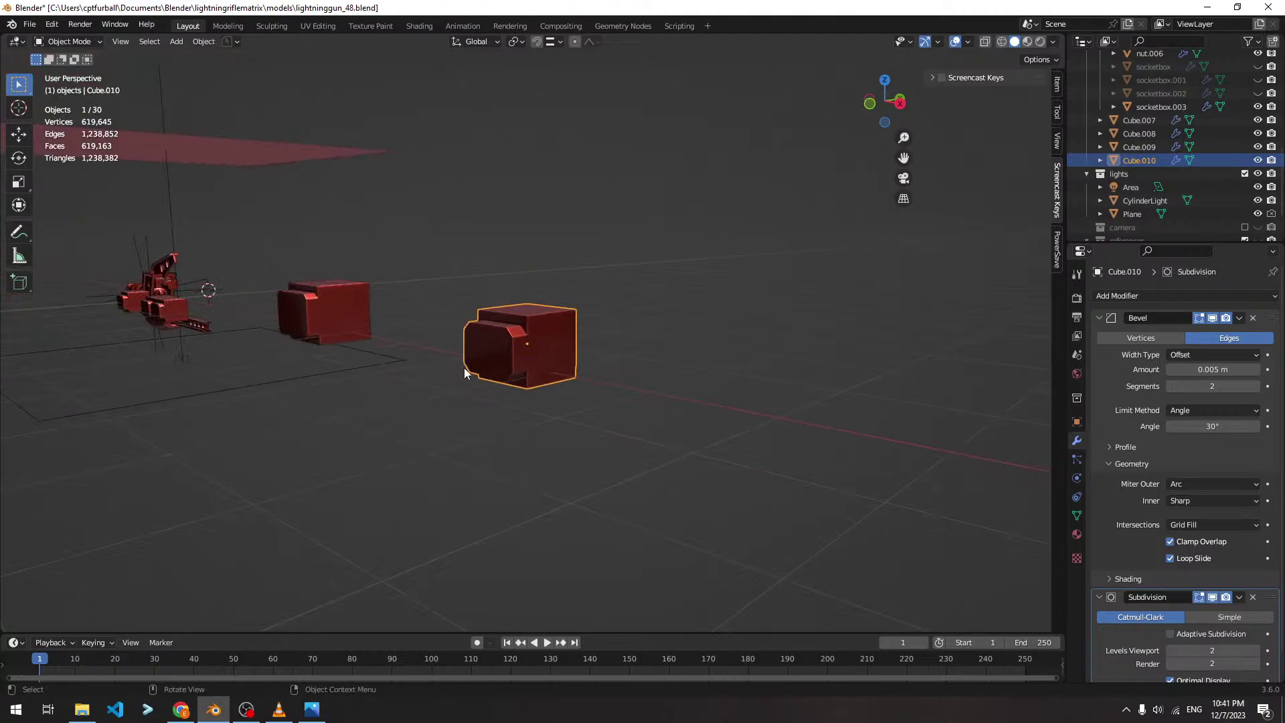
middle_click_drag(463, 368, 477, 334)
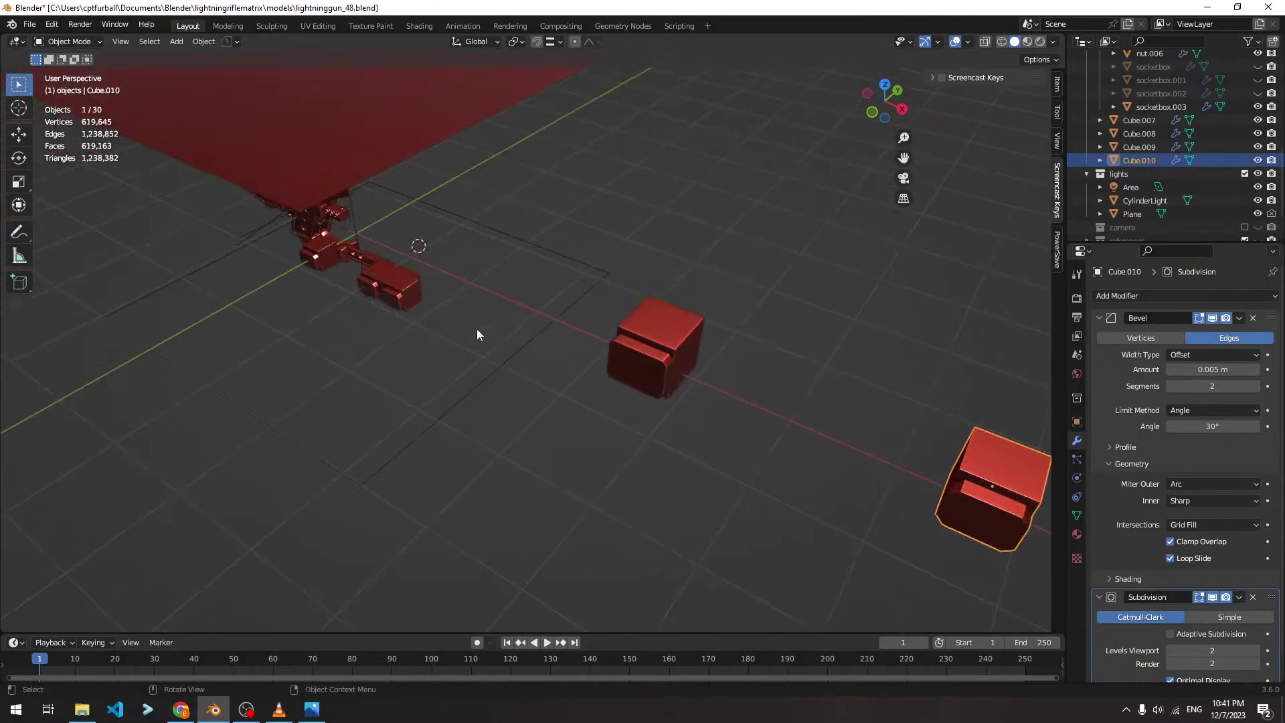
left_click(412, 293)
key("KP_Decimal")
middle_click_drag(508, 392, 560, 308)
left_click(427, 180)
key("KP_Decimal")
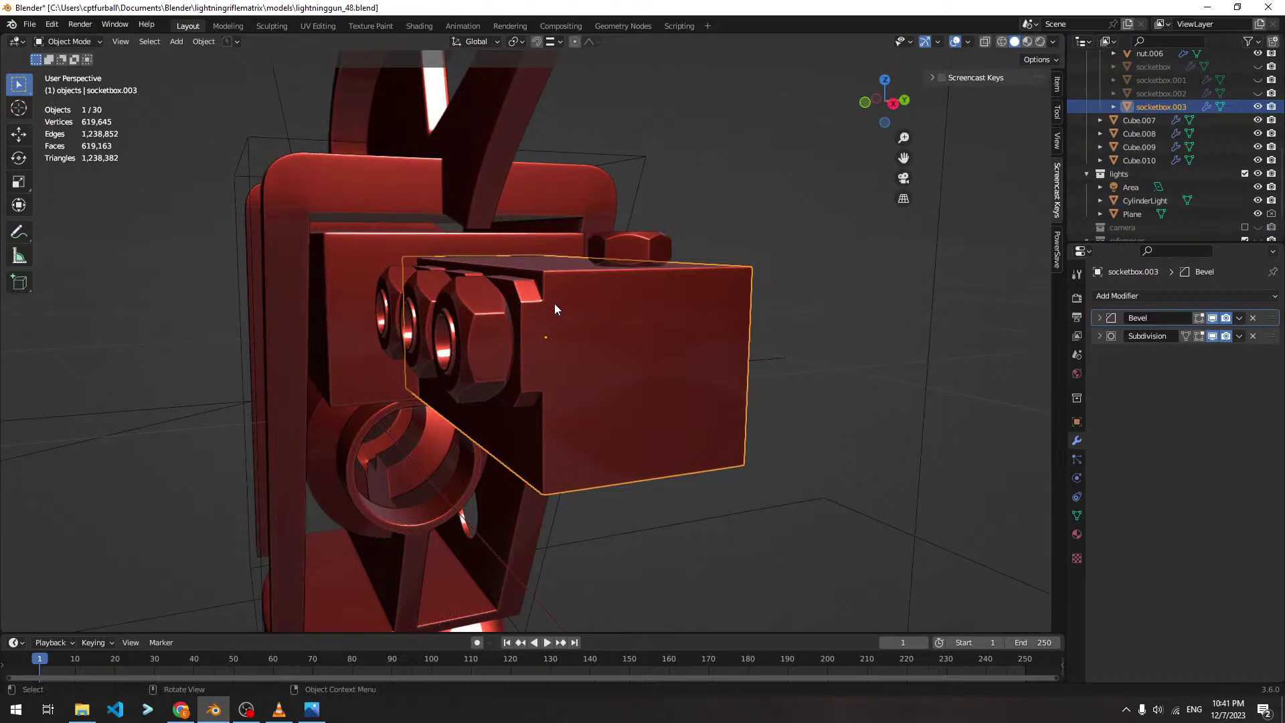
middle_click_drag(584, 328, 596, 301)
key("Tab")
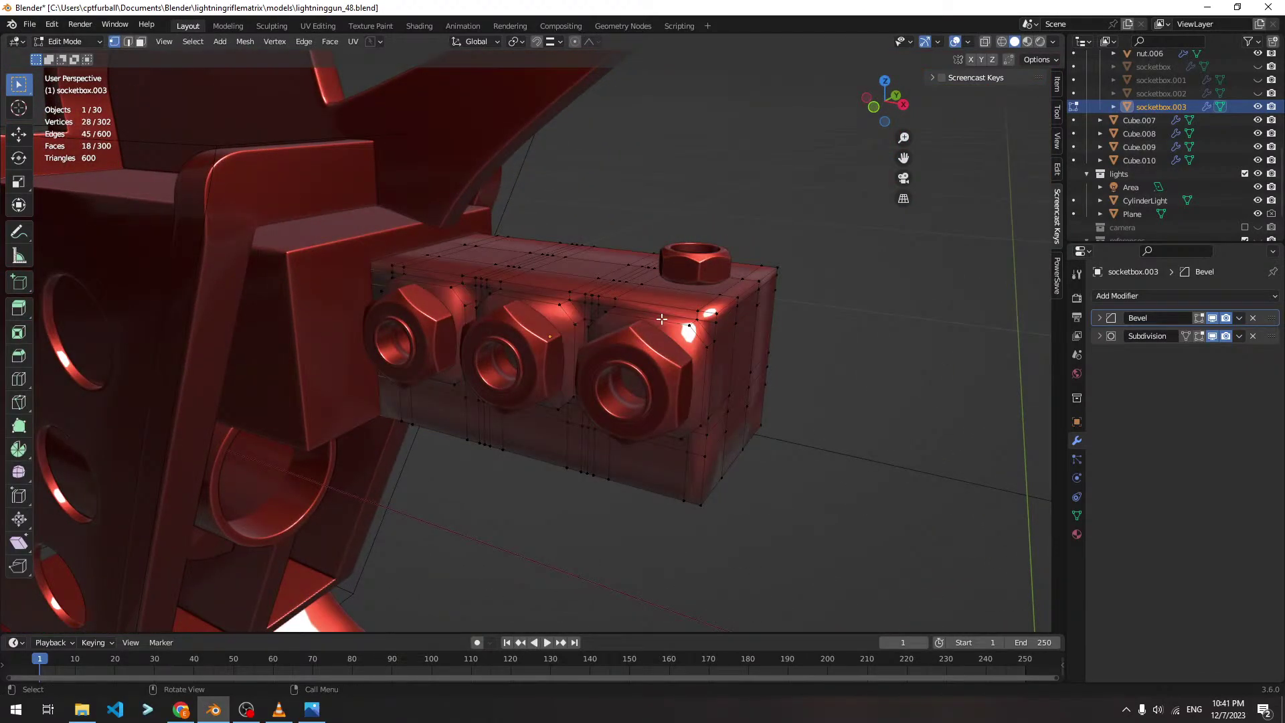
middle_click_drag(662, 319, 641, 304)
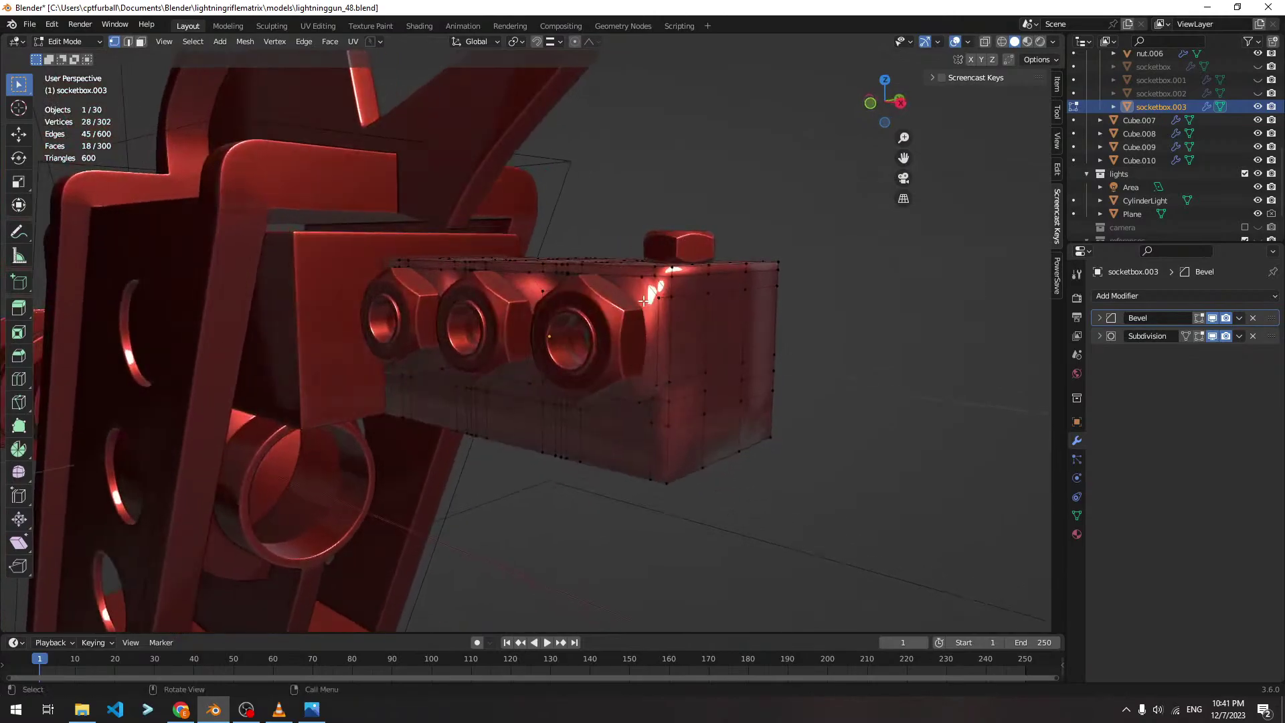
key("Tab")
scroll(641, 304, "down", 5)
left_click(530, 379)
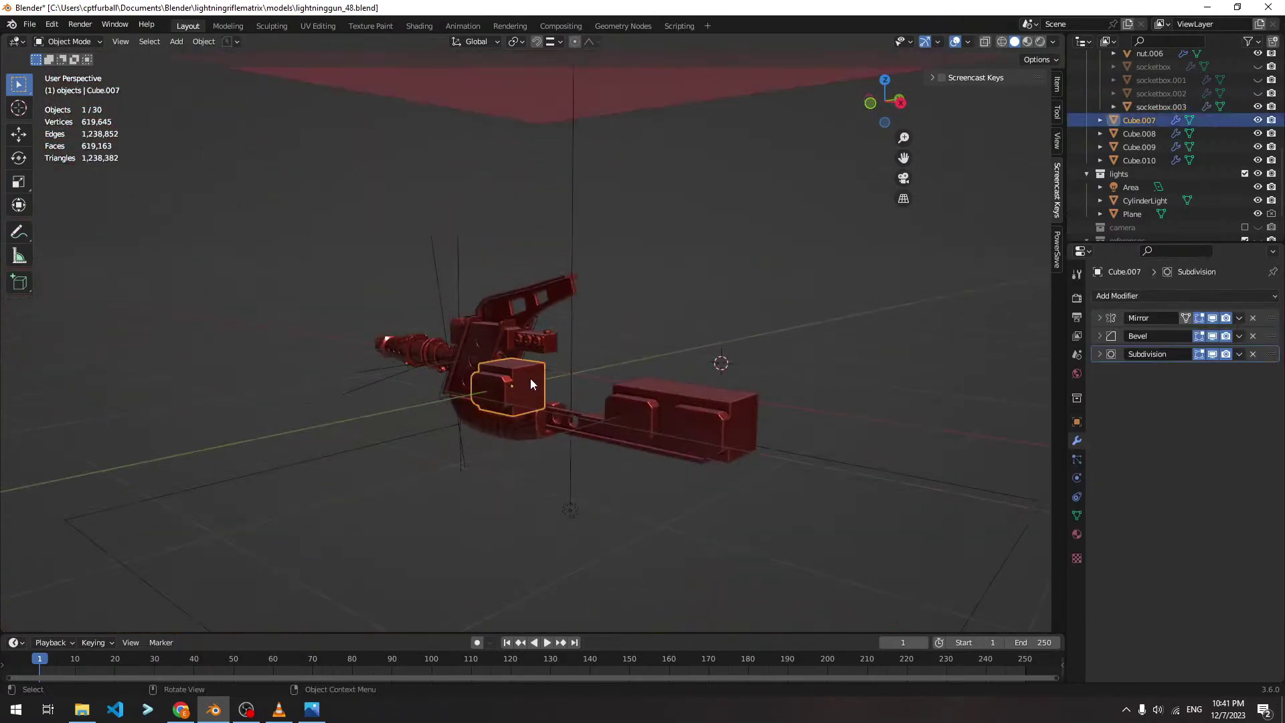
middle_click_drag(530, 379, 560, 300)
key("Tab")
scroll(596, 363, "up", 4)
key("Tab")
scroll(559, 300, "down", 6)
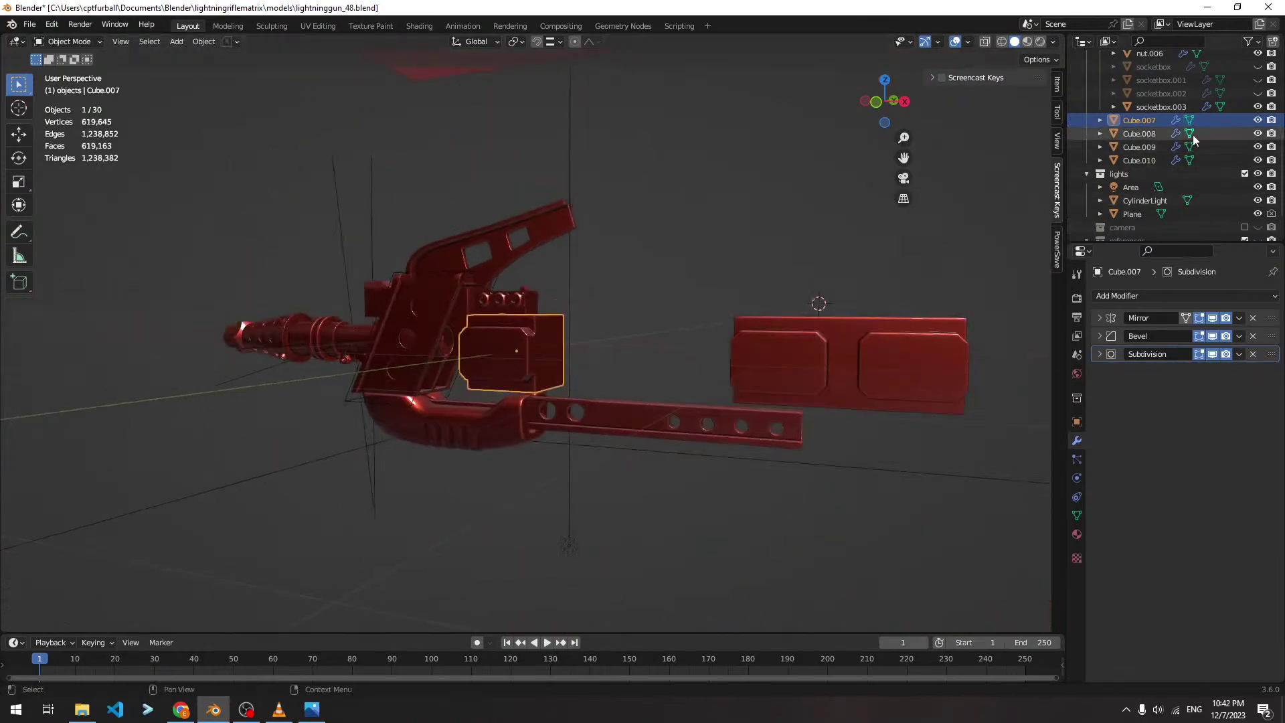
Unhide socketbox.001 and socketbox.002 in the imaging collection
scroll(1178, 167, "up", 3)
left_click(1259, 147)
left_click(1258, 133)
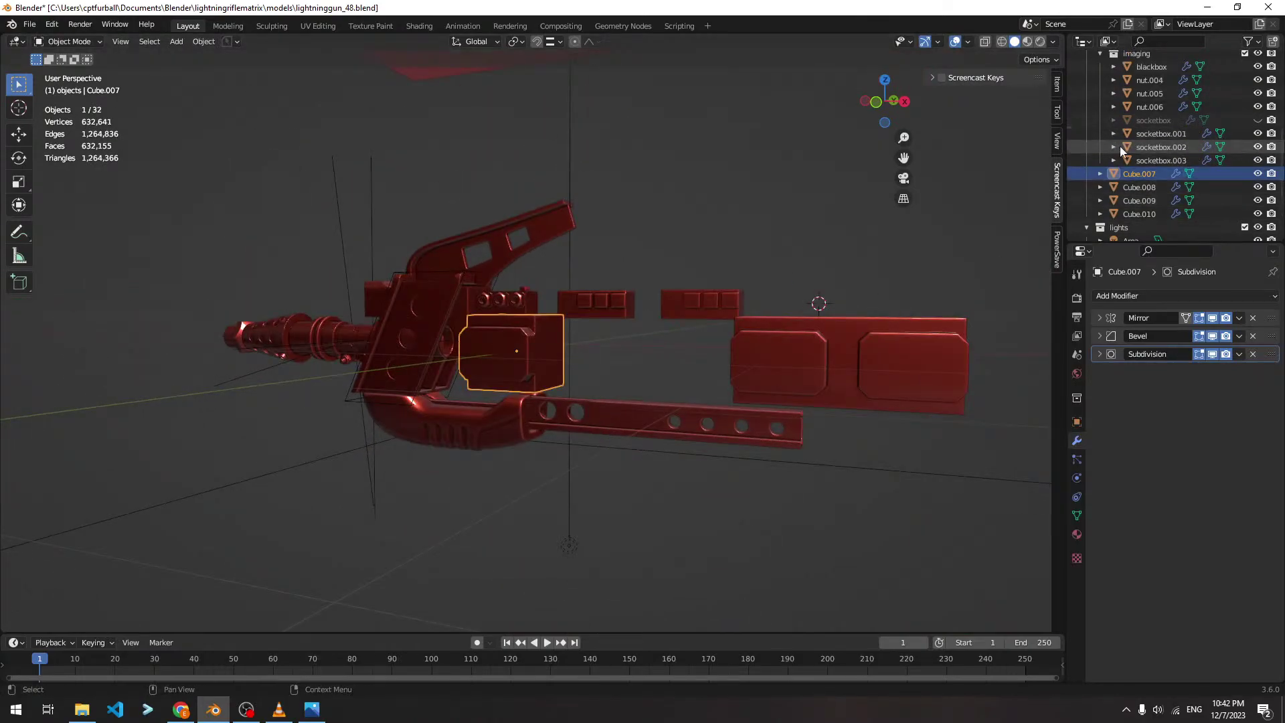
Duplicate socketbox.002 and move the copy about 0.518 m along the X axis
middle_click_drag(937, 154, 878, 191)
scroll(738, 295, "up", 4)
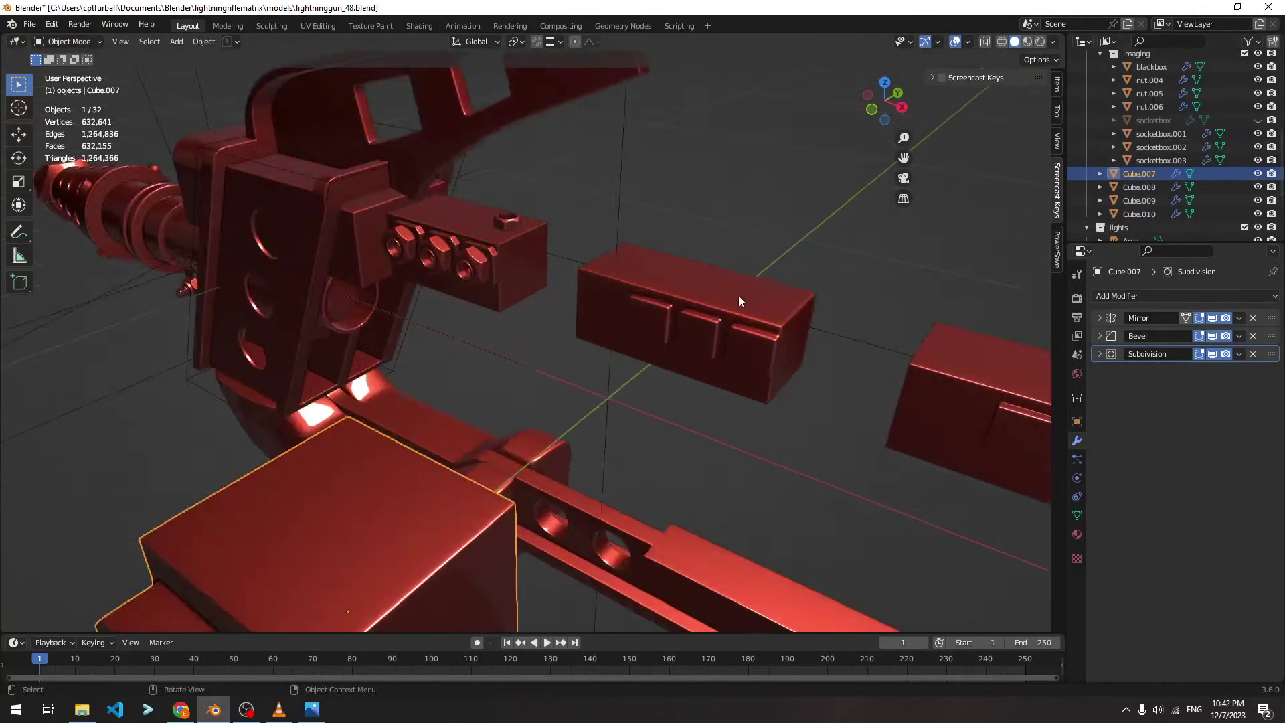
left_click(730, 298)
scroll(583, 305, "up", 3)
left_click(589, 375)
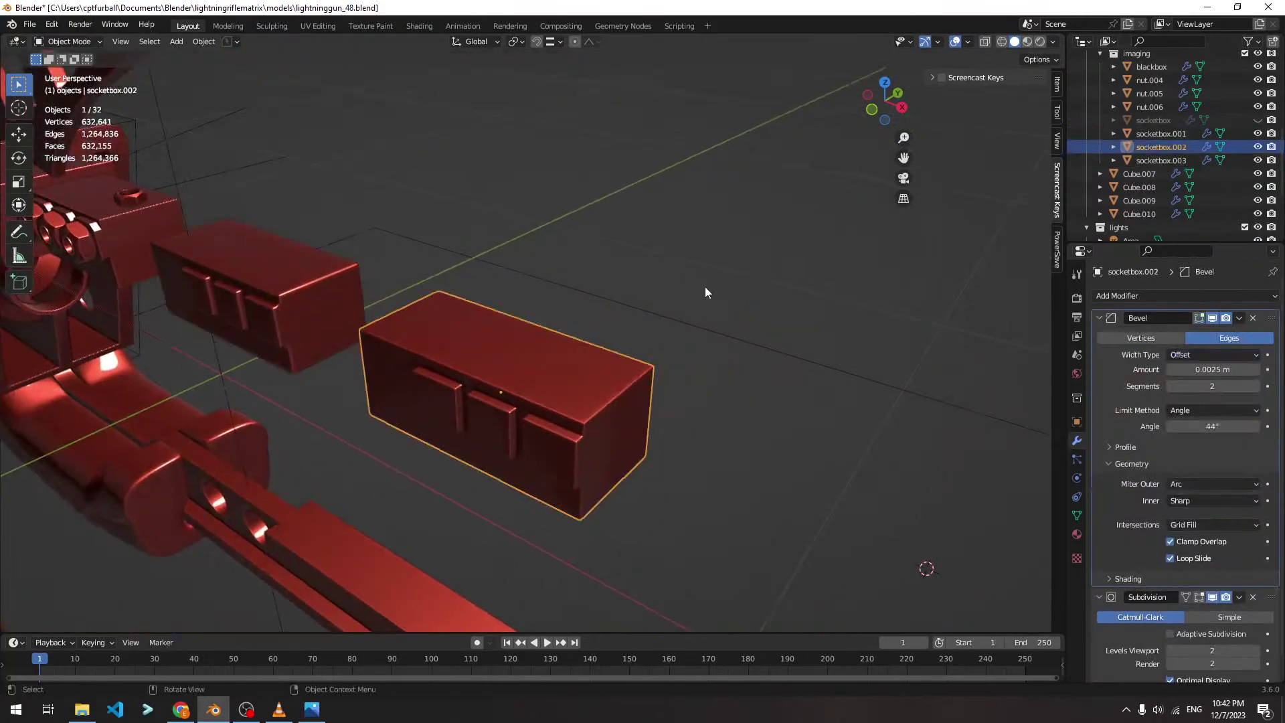
middle_click_drag(705, 287, 584, 343)
key("shift+d")
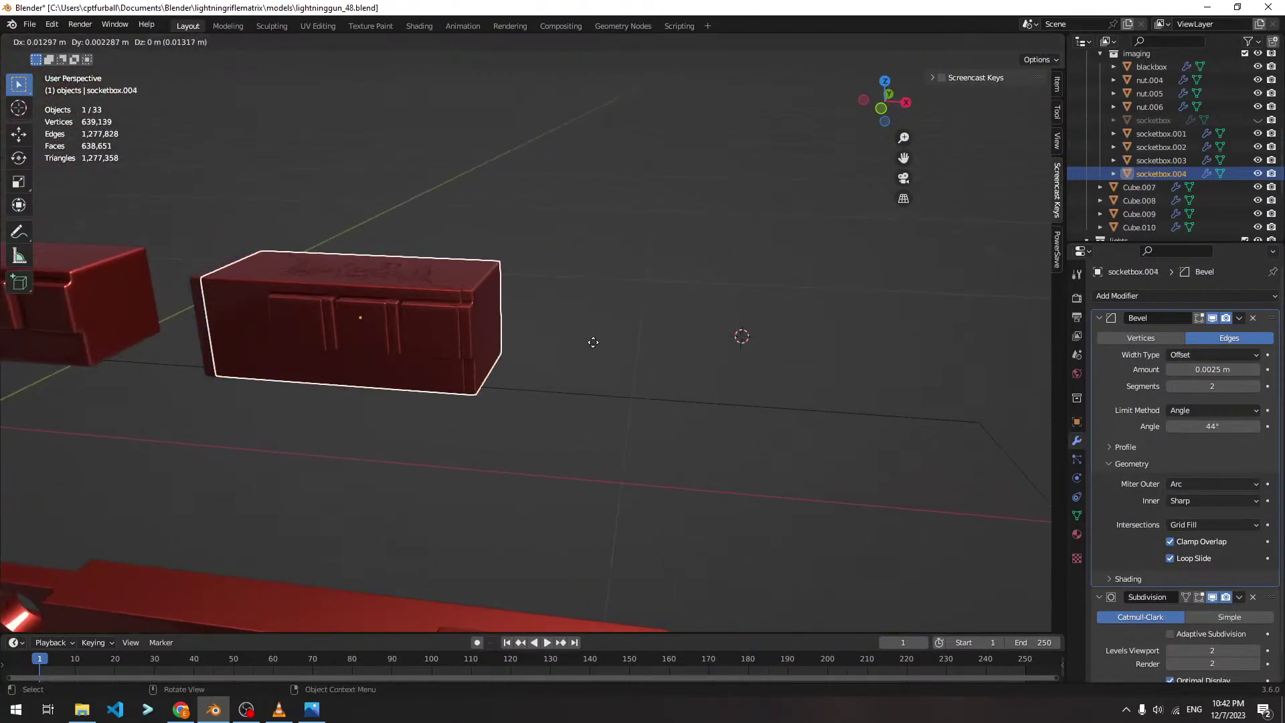
key("x")
left_click(989, 392)
middle_click_drag(989, 391, 801, 432, "shift")
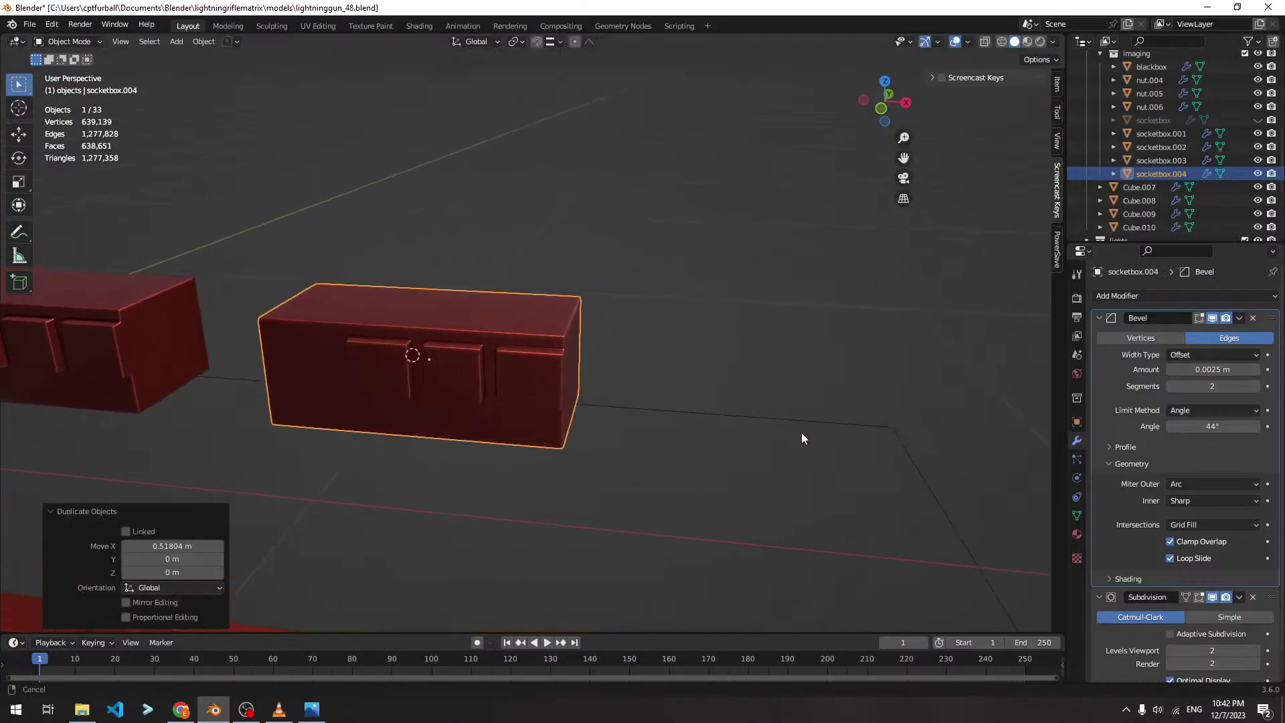
Bevel the four short corner edges of the duplicate's raised square nearest the end face, with one segment and a width of about 0.0074 m
scroll(584, 354, "up", 4)
key("Tab")
middle_click_drag(657, 356, 499, 348, "shift")
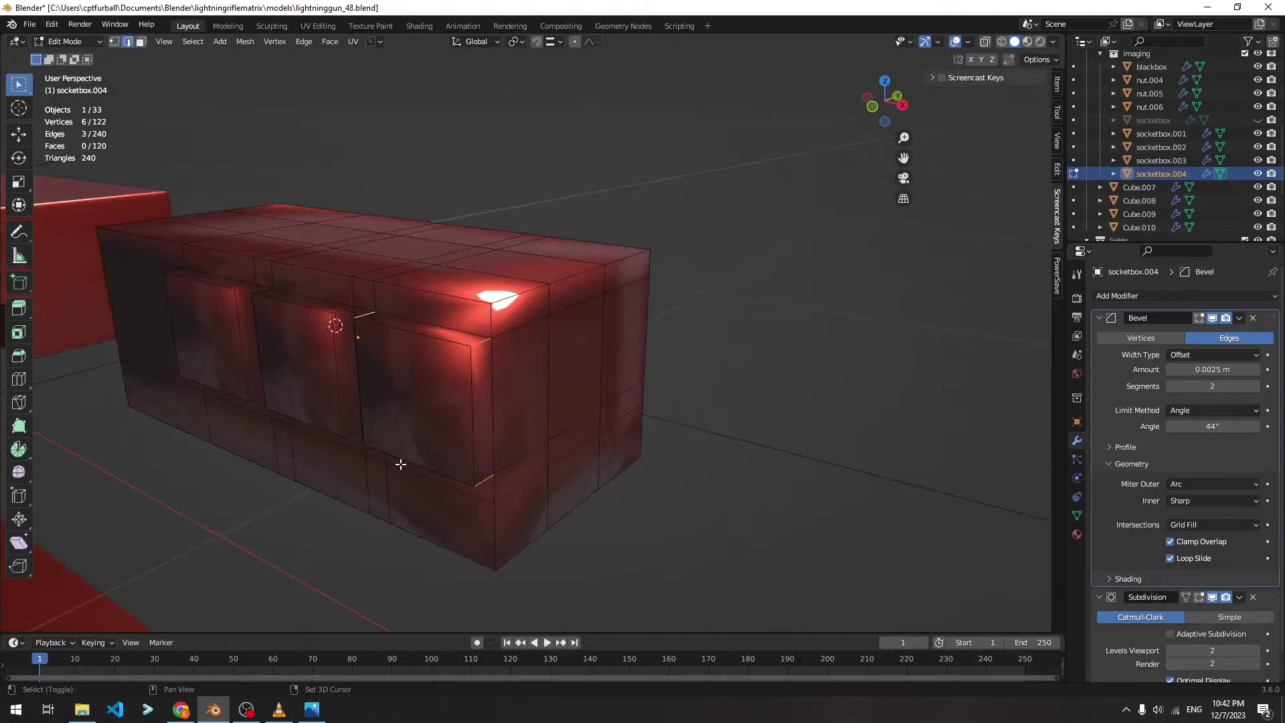
middle_click_drag(400, 464, 473, 430)
scroll(886, 336, "up", 4)
scroll(556, 310, "down", 1)
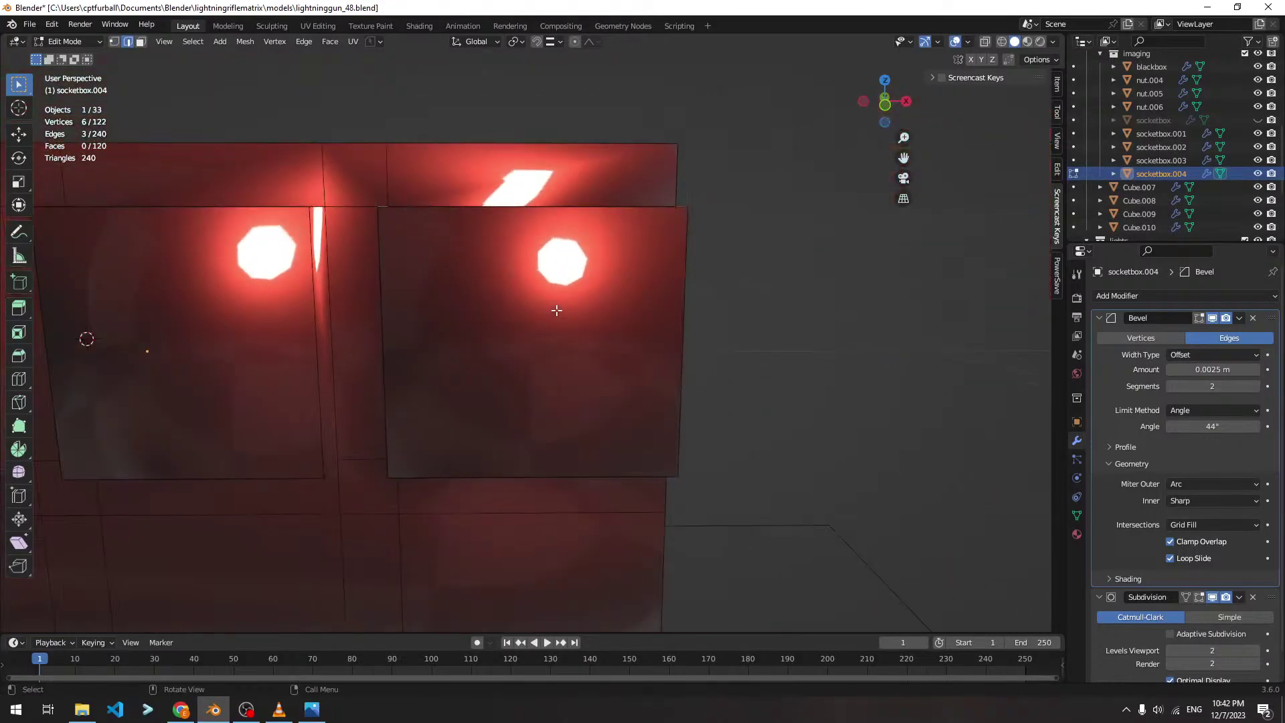
middle_click_drag(557, 310, 625, 324)
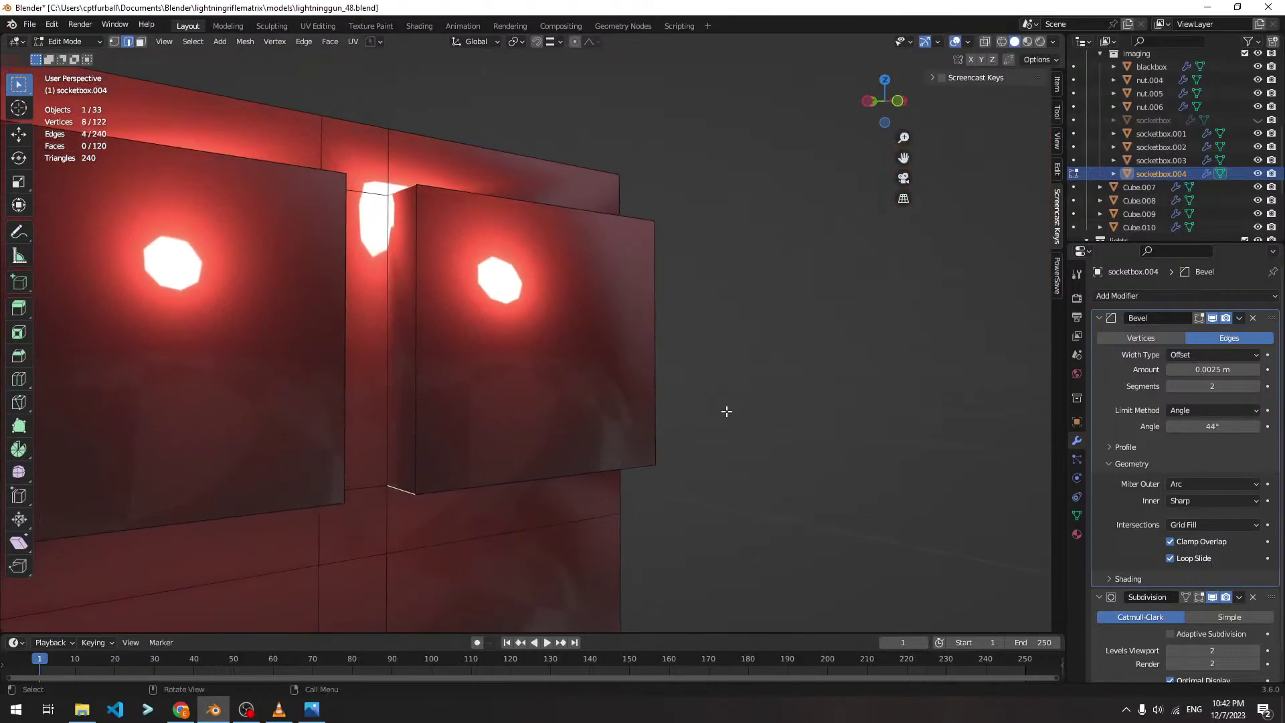
middle_click_drag(727, 411, 594, 439)
scroll(594, 437, "down", 2)
key("ctrl+b")
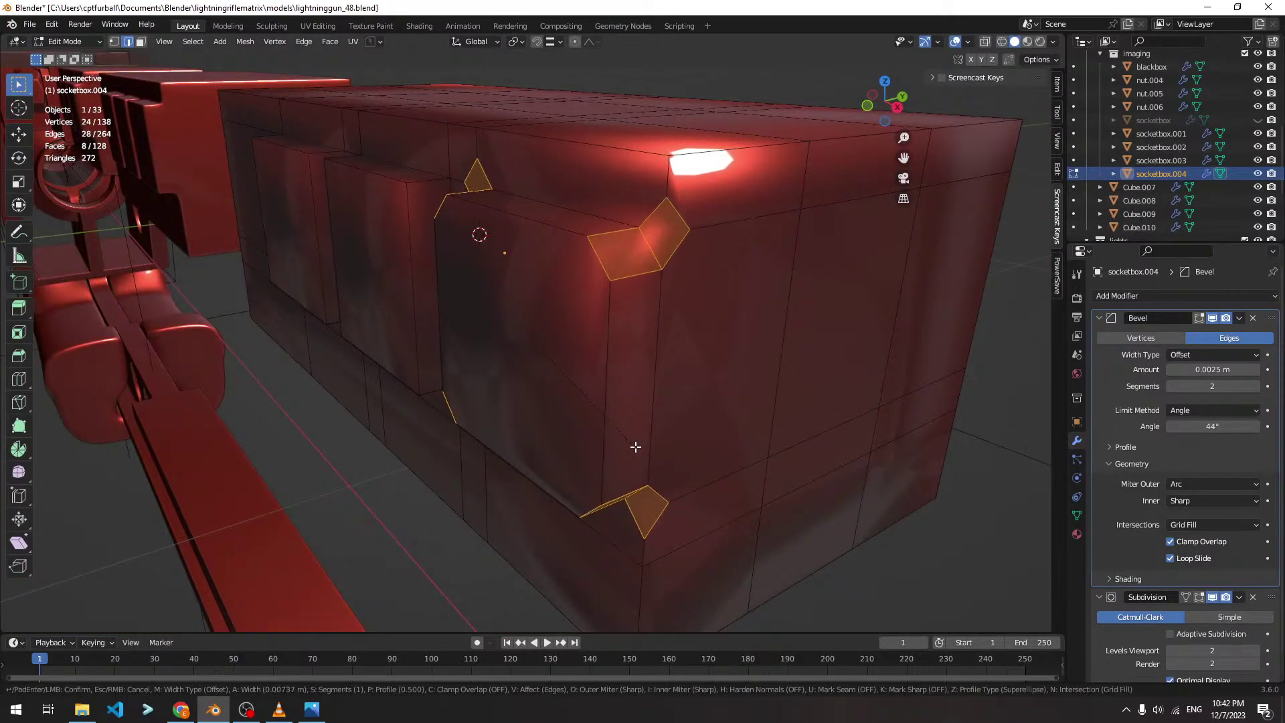
left_click(636, 446)
Move the two bevel vertices on the duplicate's end face about 0.009 m along Y to line up with the box's vertical corner edge
key("Tab")
middle_click_drag(792, 344, 636, 197)
key("Tab")
key("1")
left_click(667, 239)
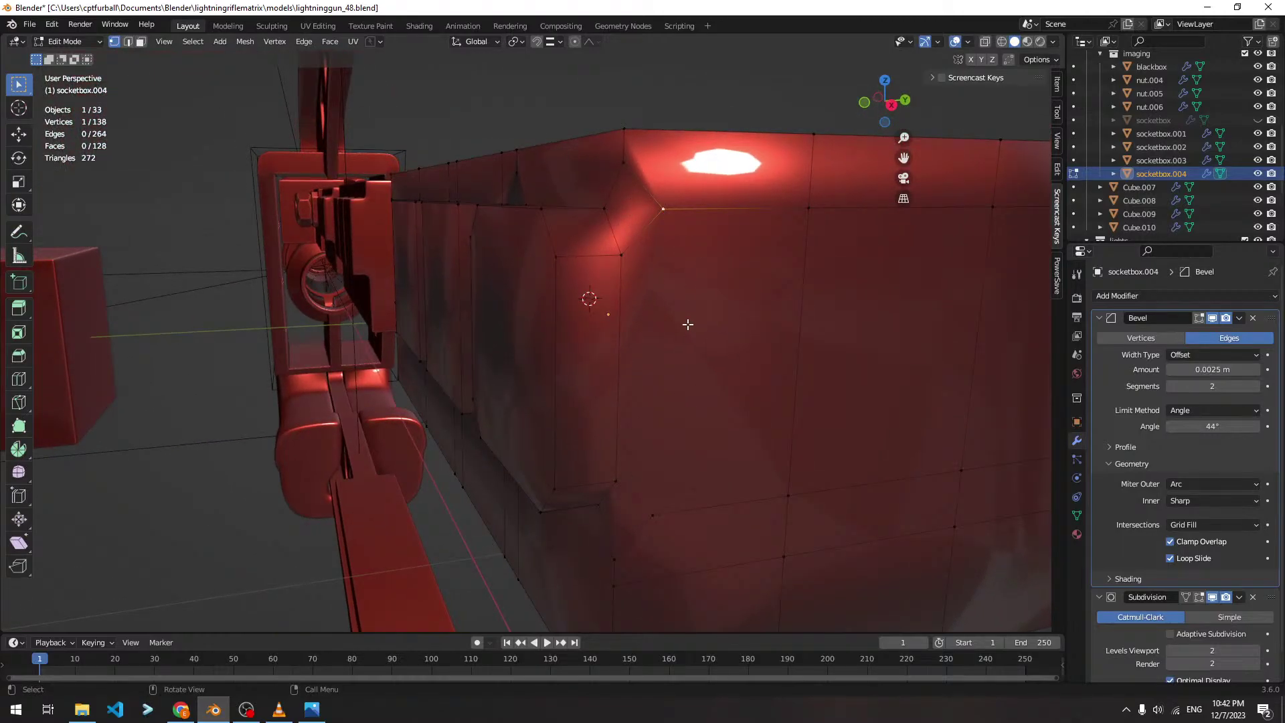
key("g")
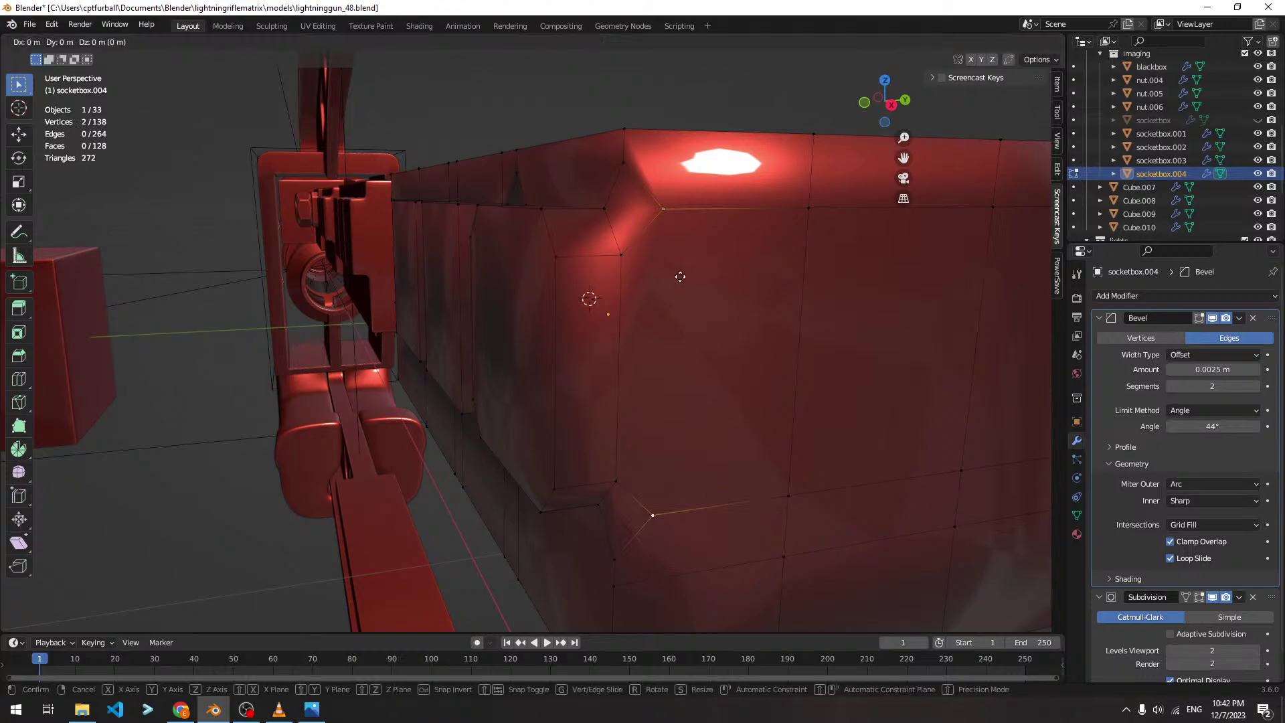
key("y")
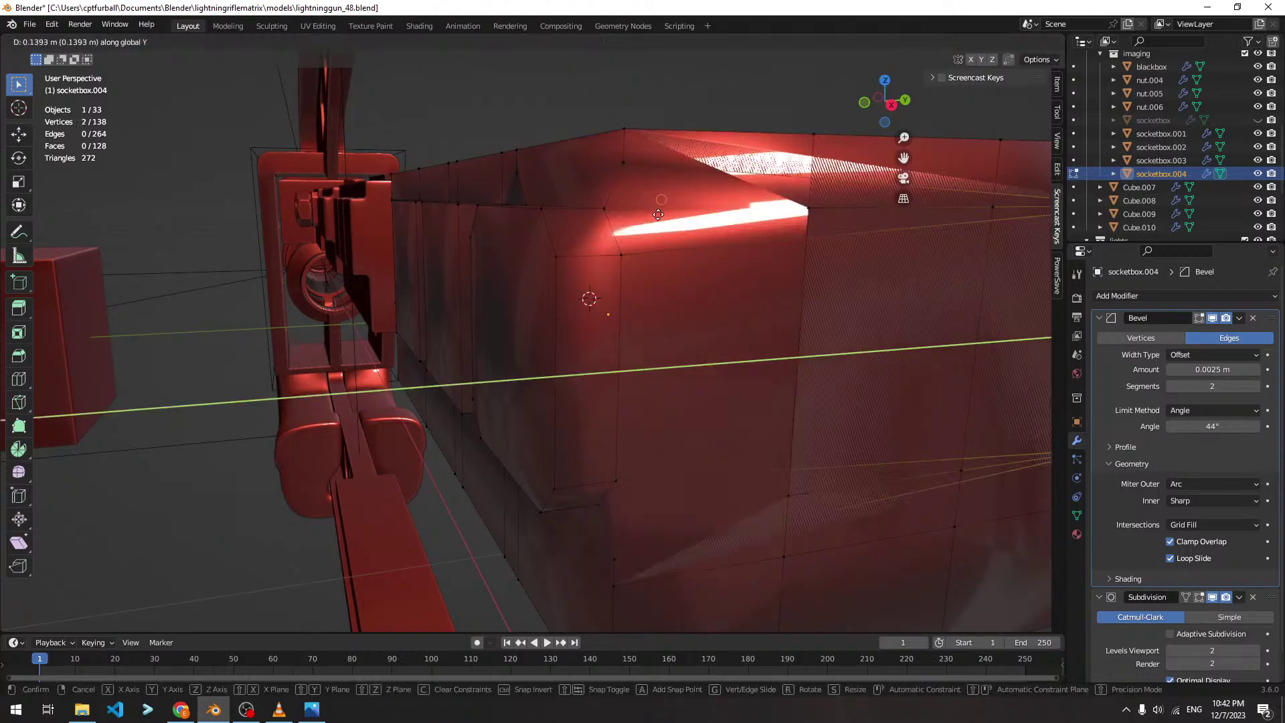
left_click(621, 164)
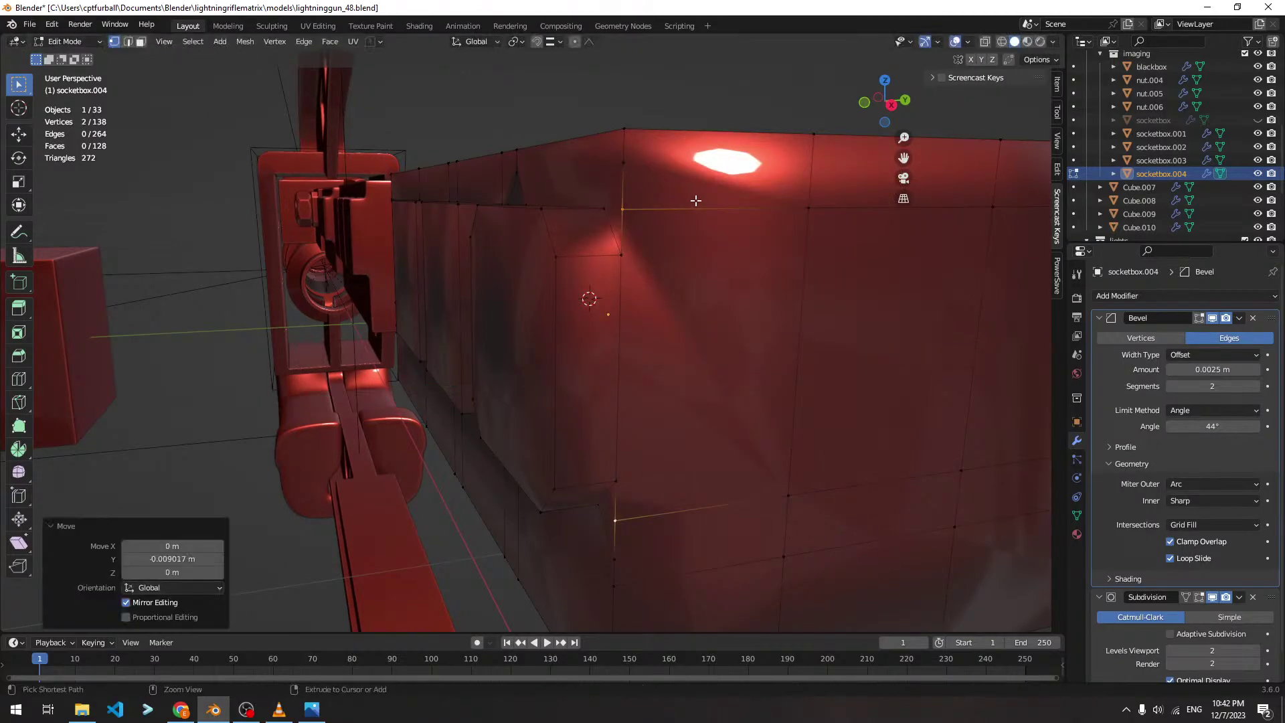
Check the shading around the duplicate socket box's raised squares and end face, and delete the duplicate
key("Tab")
middle_click_drag(680, 203, 674, 304)
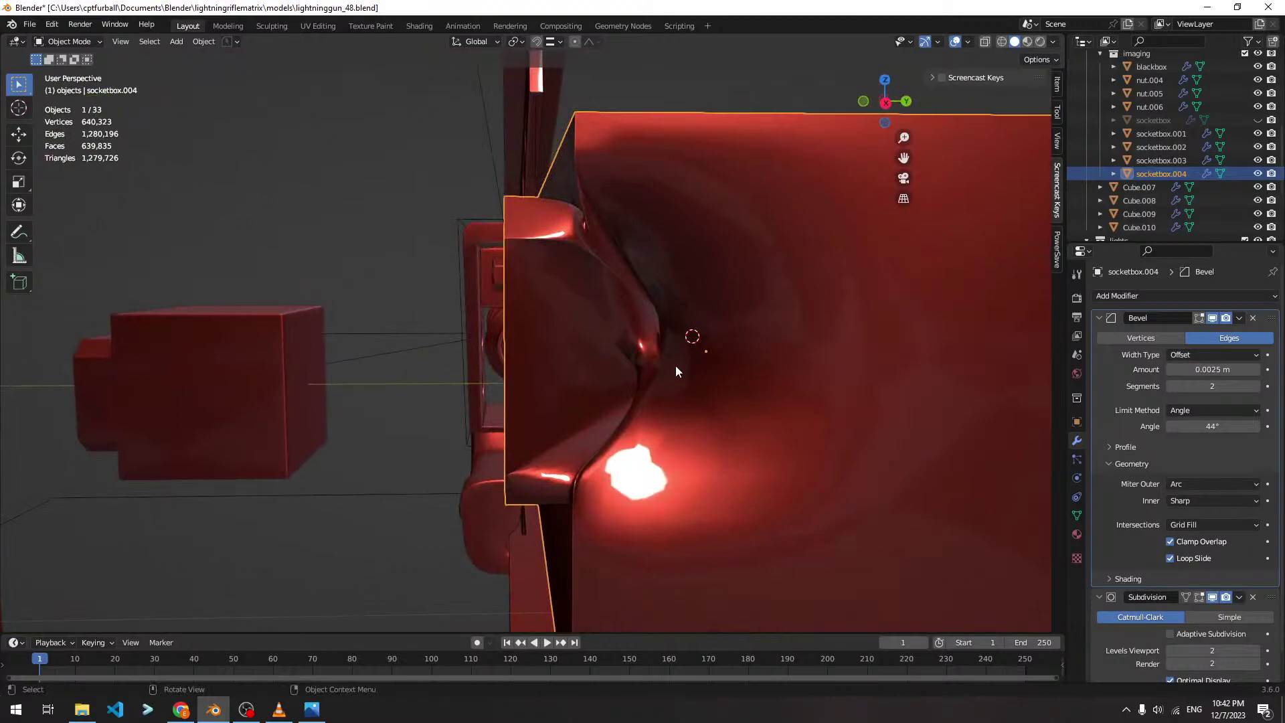
middle_click_drag(652, 336, 544, 199)
key("Tab")
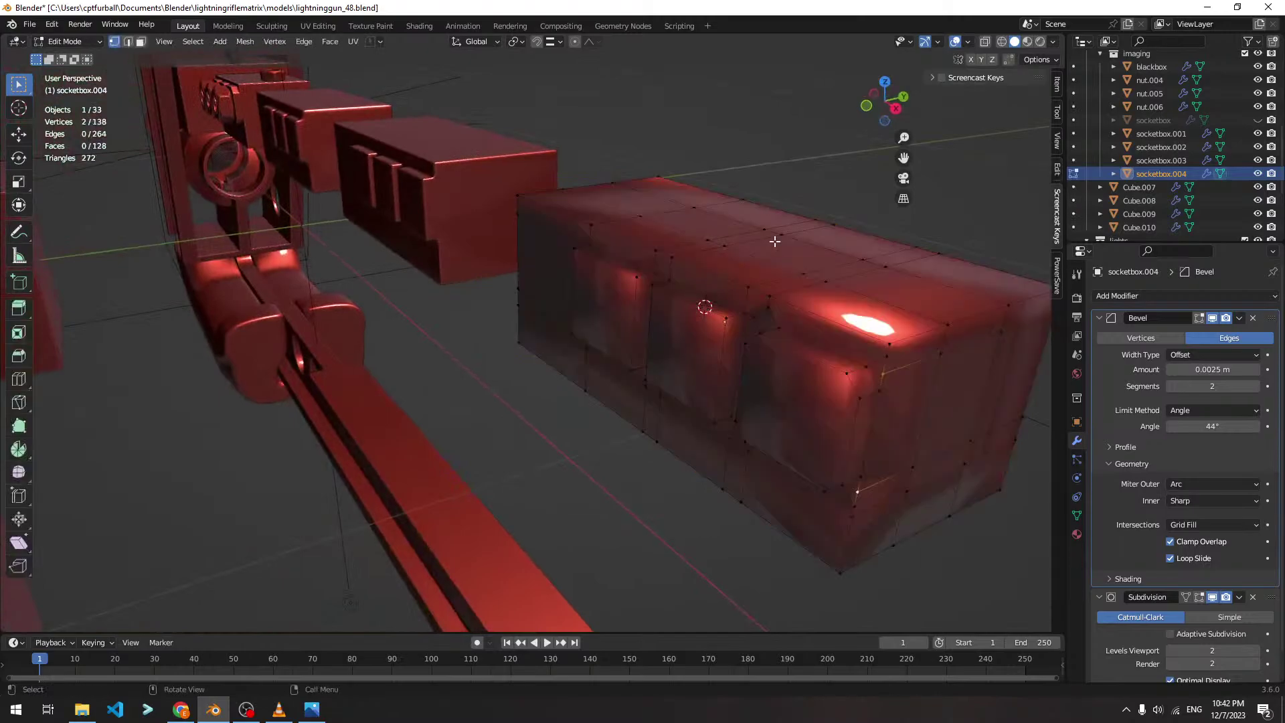
middle_click_drag(768, 238, 643, 369)
key("Tab")
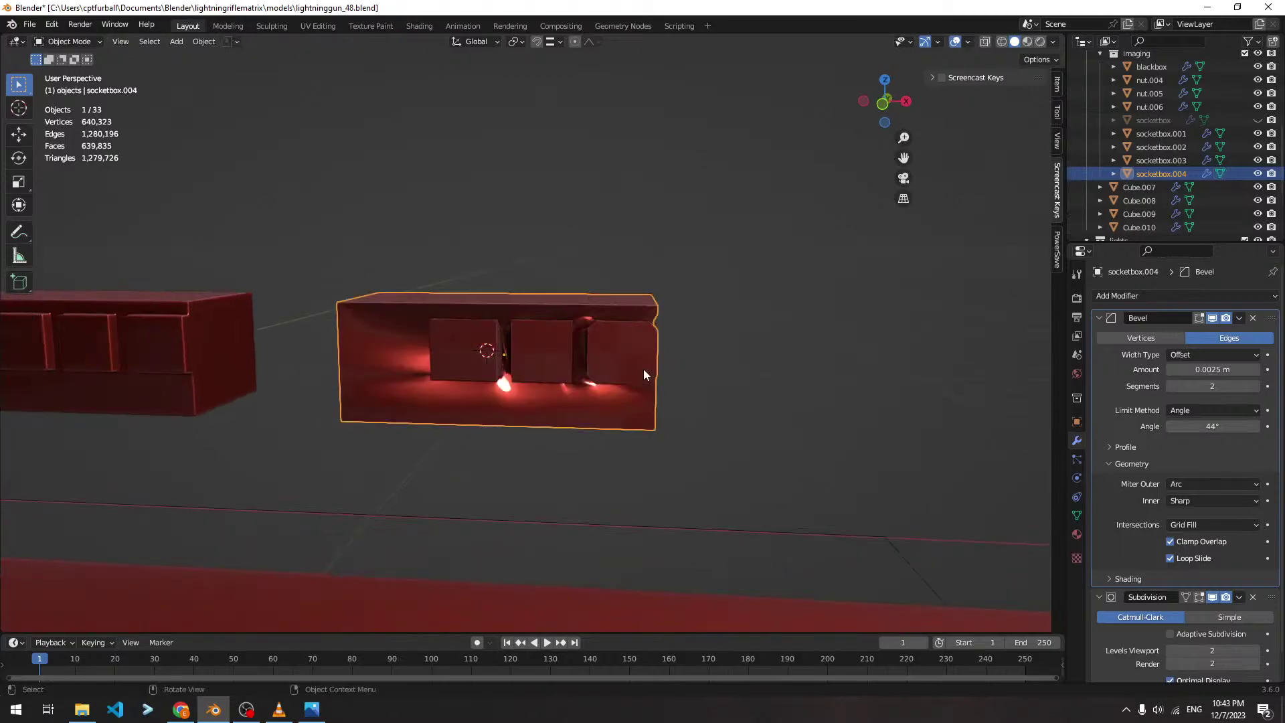
key("ctrl+Tab")
key("x")
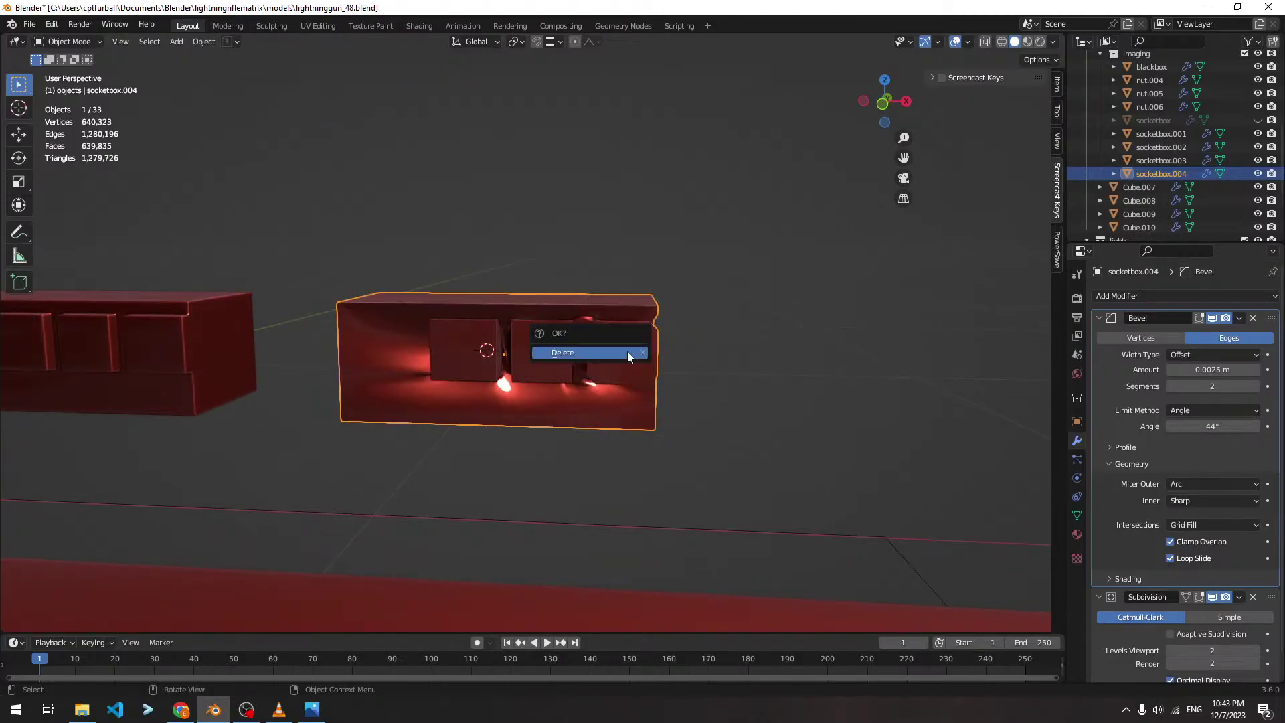
left_click(628, 351)
Delete the leftover practice cube Cube.010
scroll(609, 350, "down", 6)
middle_click_drag(606, 351, 659, 343)
left_click(581, 338)
key("x")
left_click(619, 367)
Frame the practice cube Cube.009, collapse its Subdivision modifier settings, and apply its Mirror modifier
left_click(307, 341)
key("ctrl+Tab")
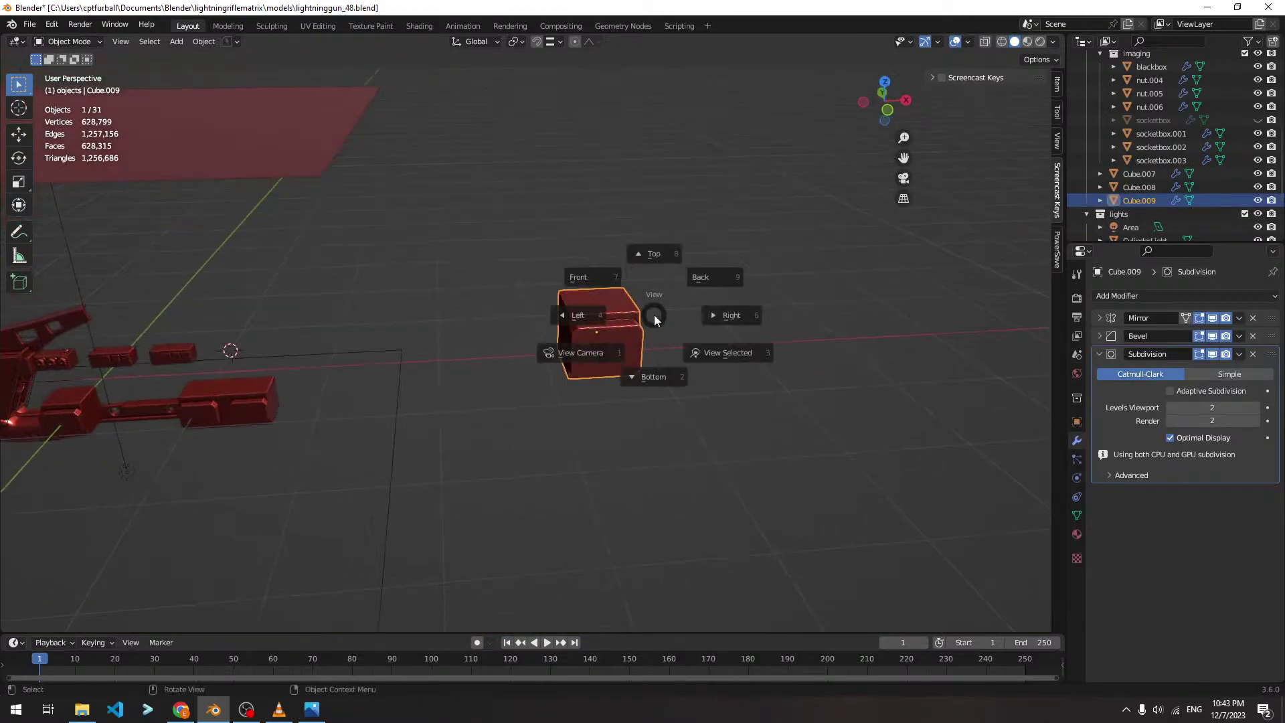
left_click(732, 327)
scroll(654, 315, "up", 3)
middle_click_drag(654, 314, 677, 323)
left_click(1099, 355)
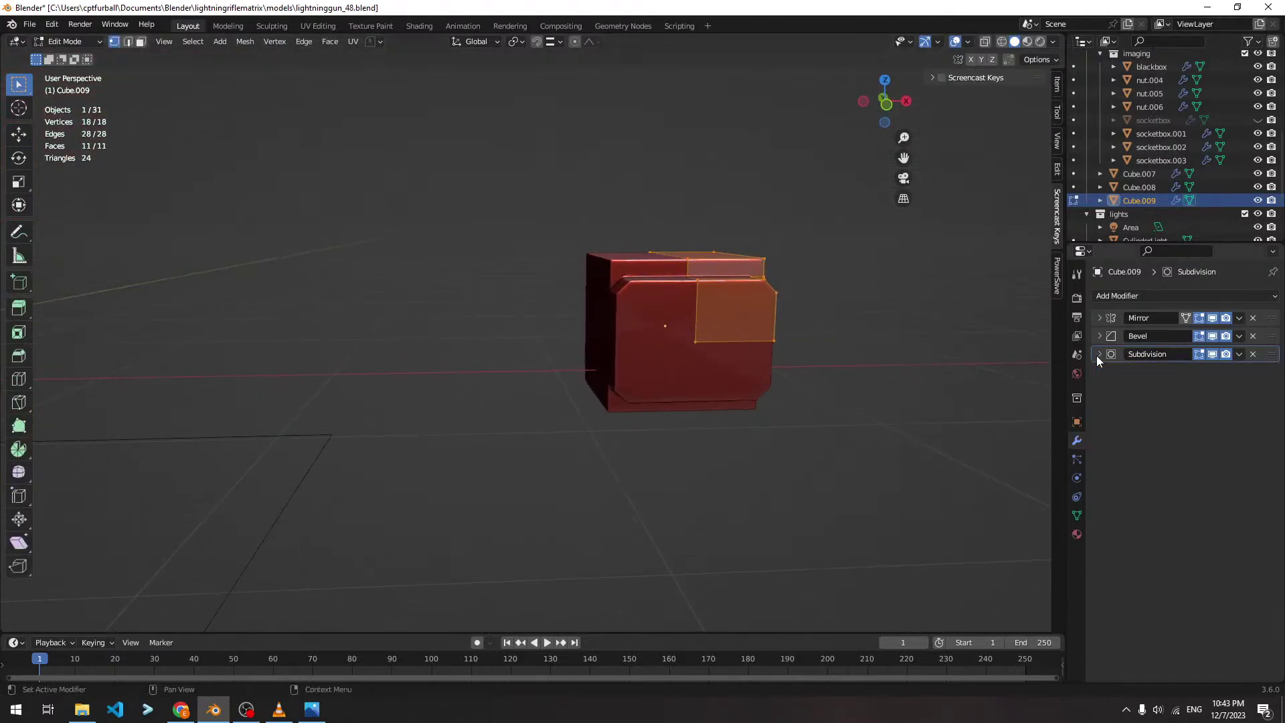
left_click(1241, 319)
key("Tab")
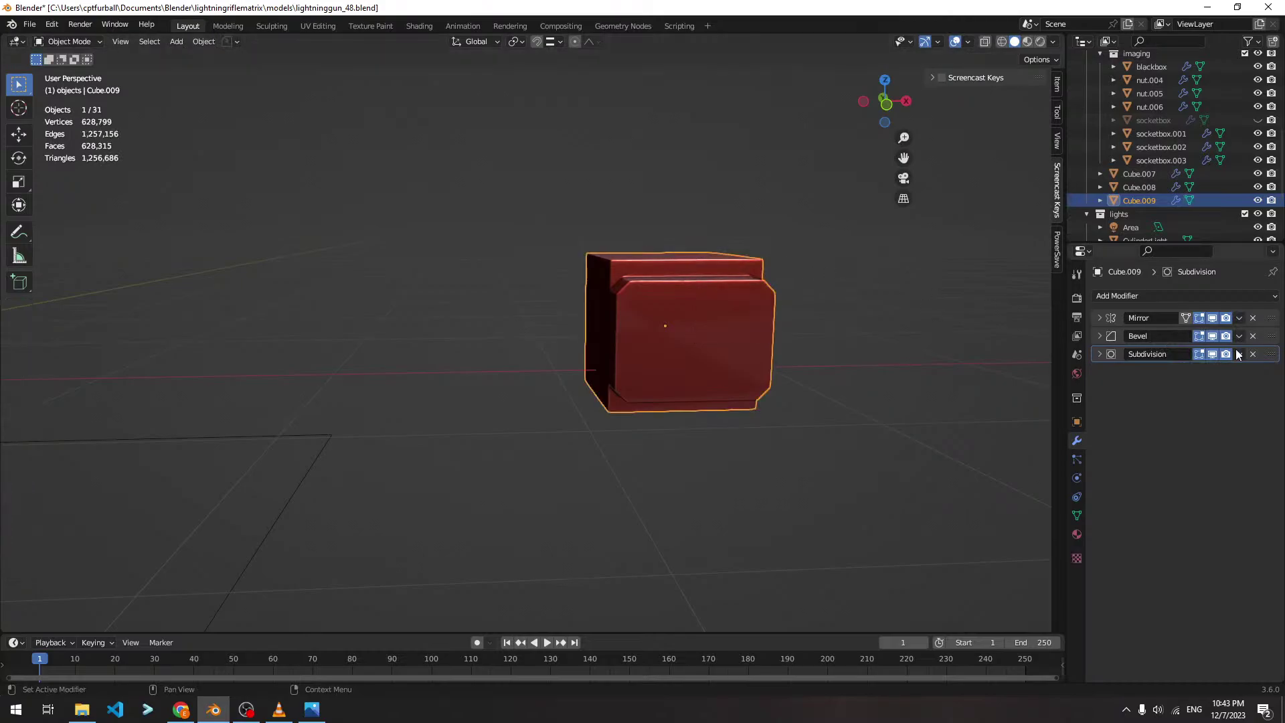
left_click(1240, 319)
left_click(1198, 333)
Extrude the four end faces of Cube.009 outward to lengthen the cube on one side of the raised panel
middle_click_drag(830, 327, 697, 284)
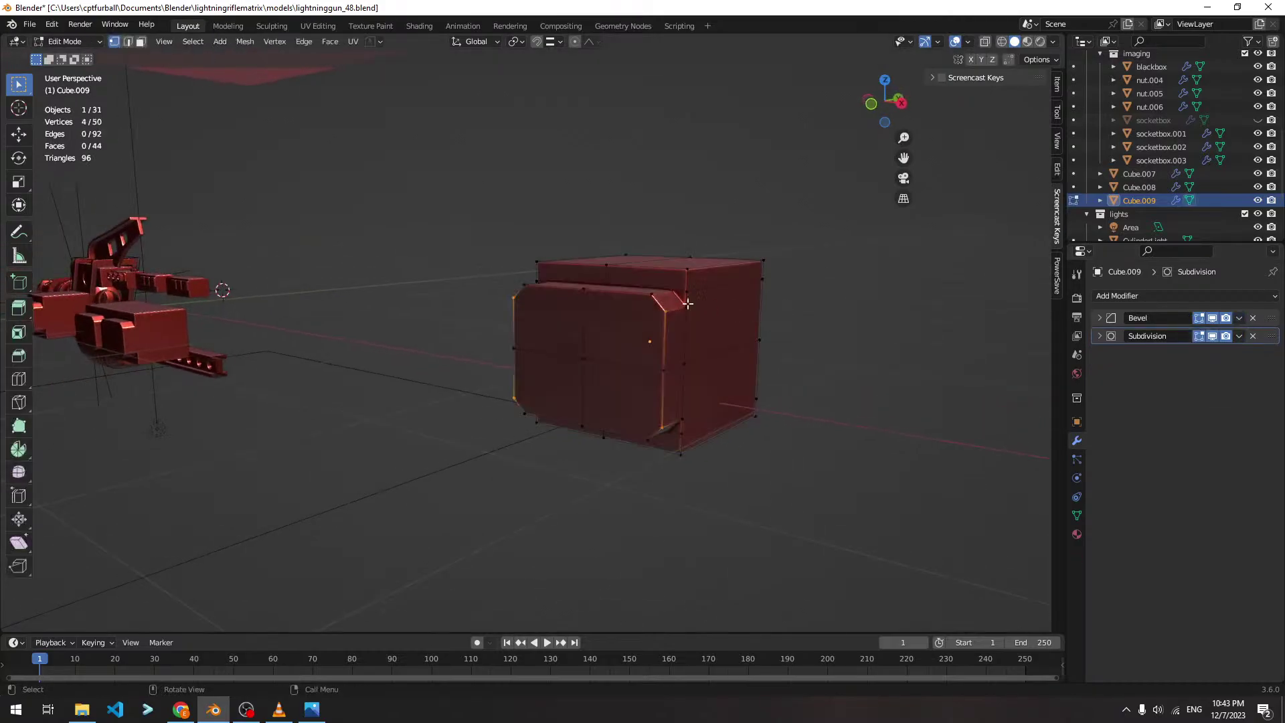
key("Tab")
scroll(717, 279, "up", 5)
scroll(716, 279, "down", 5)
middle_click_drag(850, 281, 747, 266)
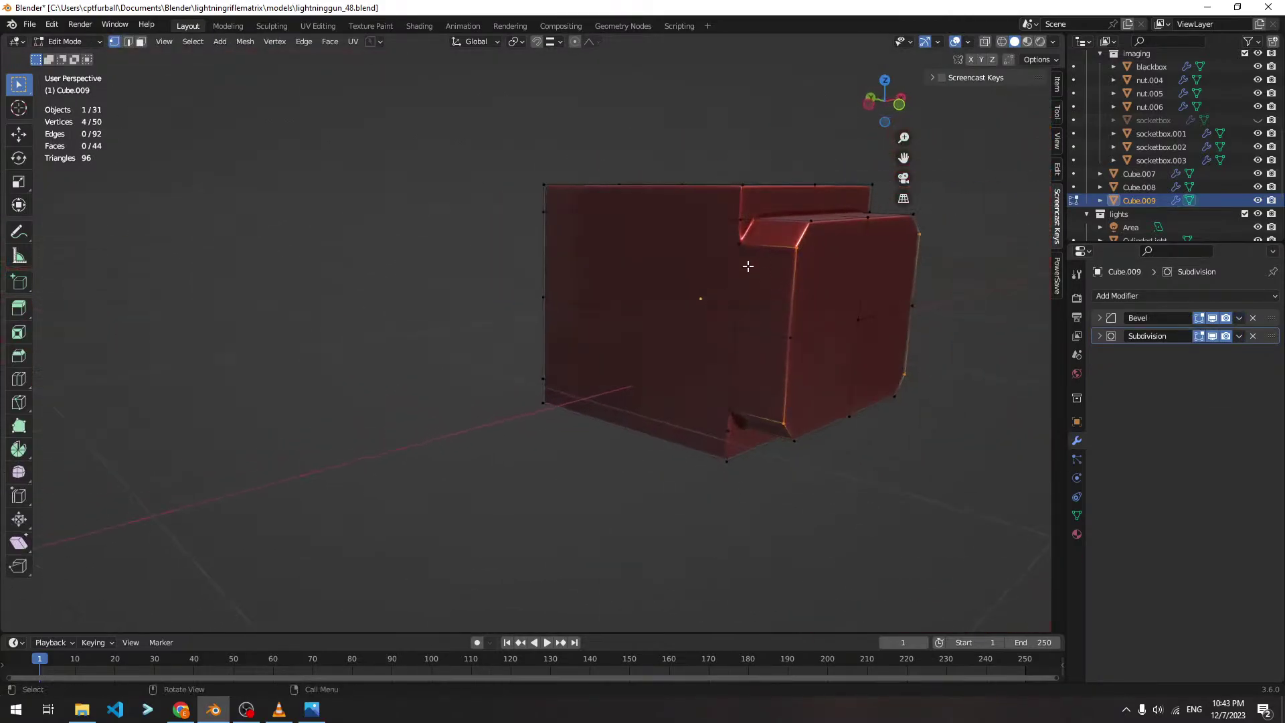
key("3")
left_click(697, 204)
left_click(697, 284, "shift")
left_click(683, 395, "shift")
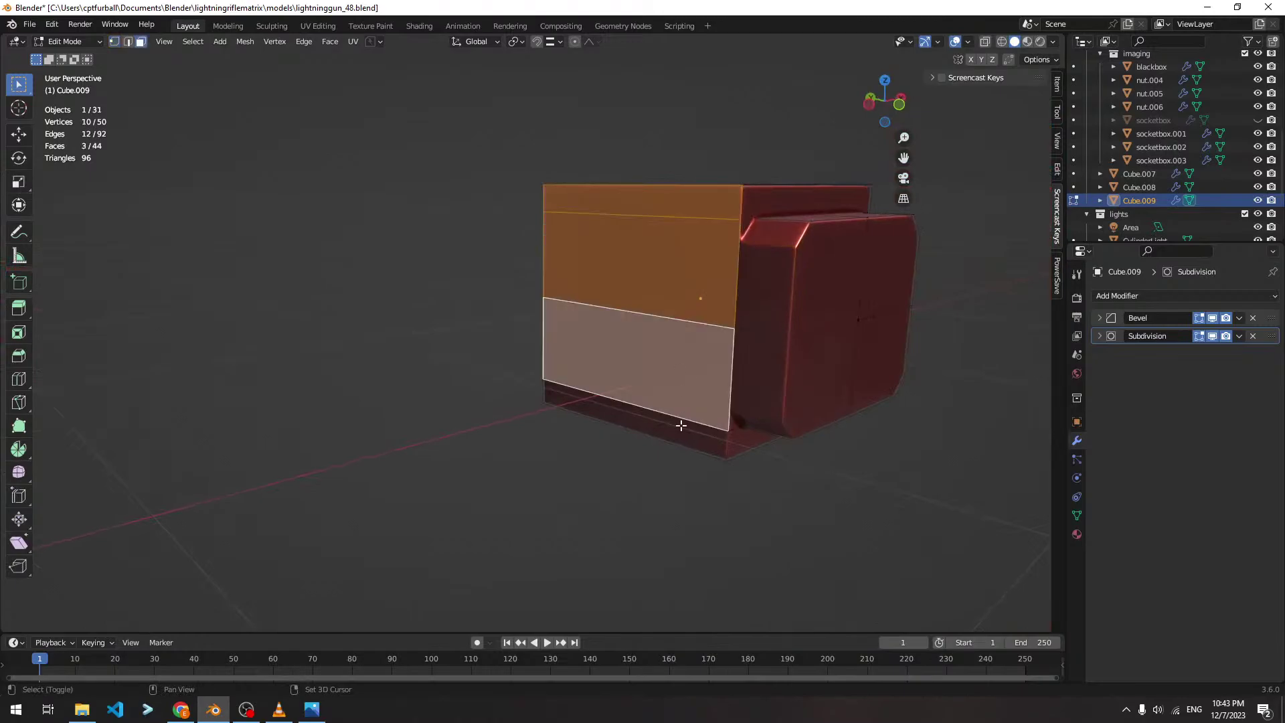
left_click(681, 429, "shift")
key("e")
left_click(669, 273)
Examine the shading around the raised panel's chamfered corners on the lengthened side of the cube
scroll(670, 273, "up", 3)
middle_click_drag(669, 273, 737, 301)
key("Tab")
scroll(680, 276, "down", 5)
scroll(737, 301, "up", 4)
scroll(559, 324, "down", 2)
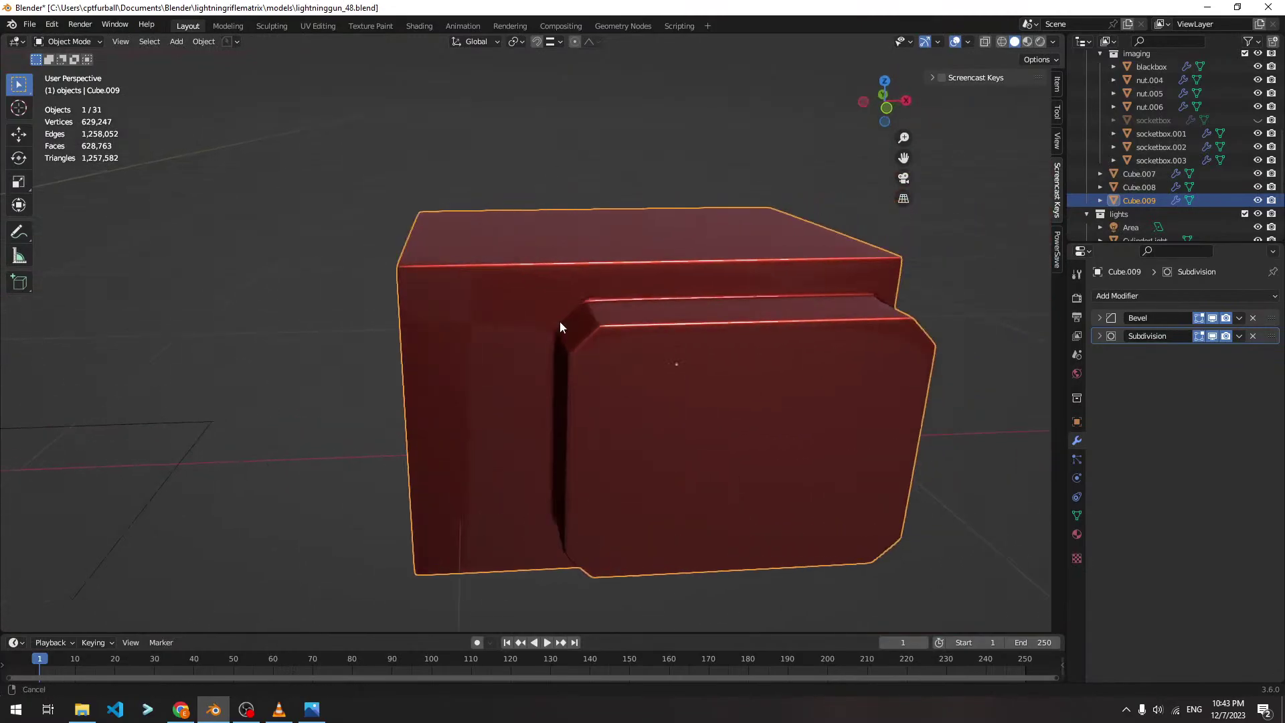
scroll(781, 317, "up", 1)
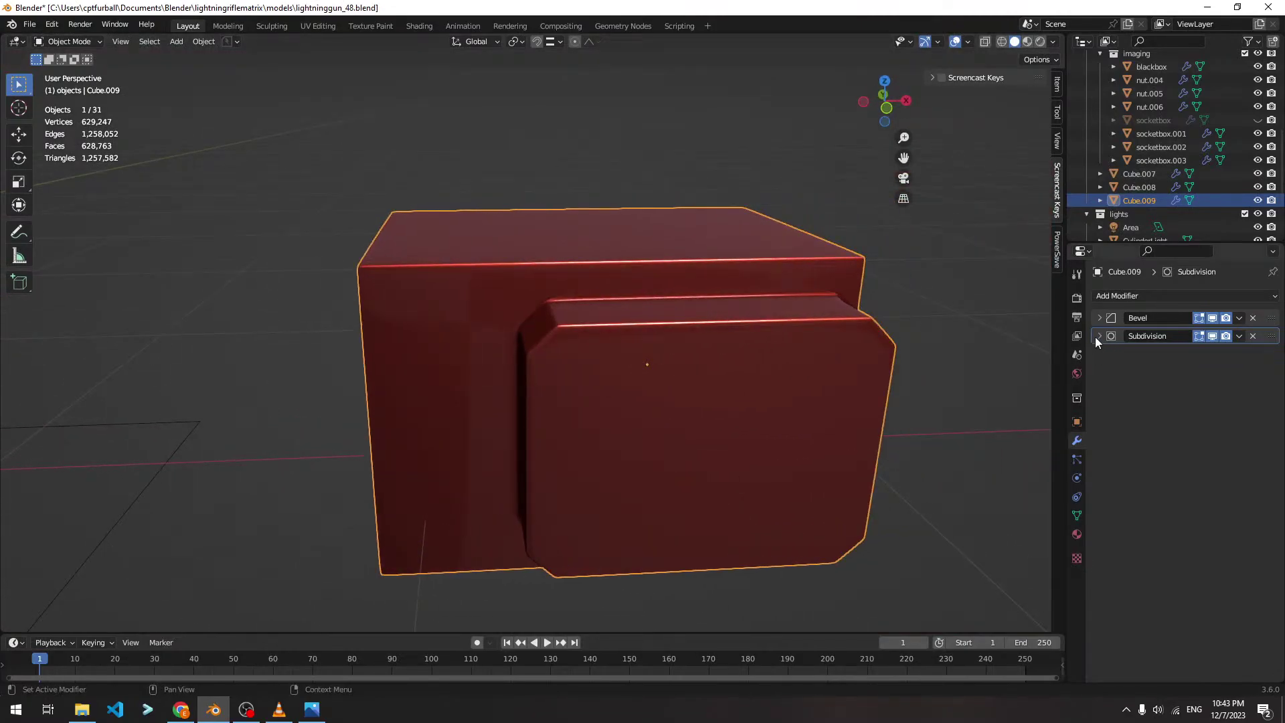
middle_click_drag(736, 338, 638, 290)
scroll(695, 416, "down", 2)
Add one loop cut over the cube's top beside the panel's chamfered corner on the lengthened side, slid to factor 0.593
key("Tab")
scroll(568, 264, "up", 5)
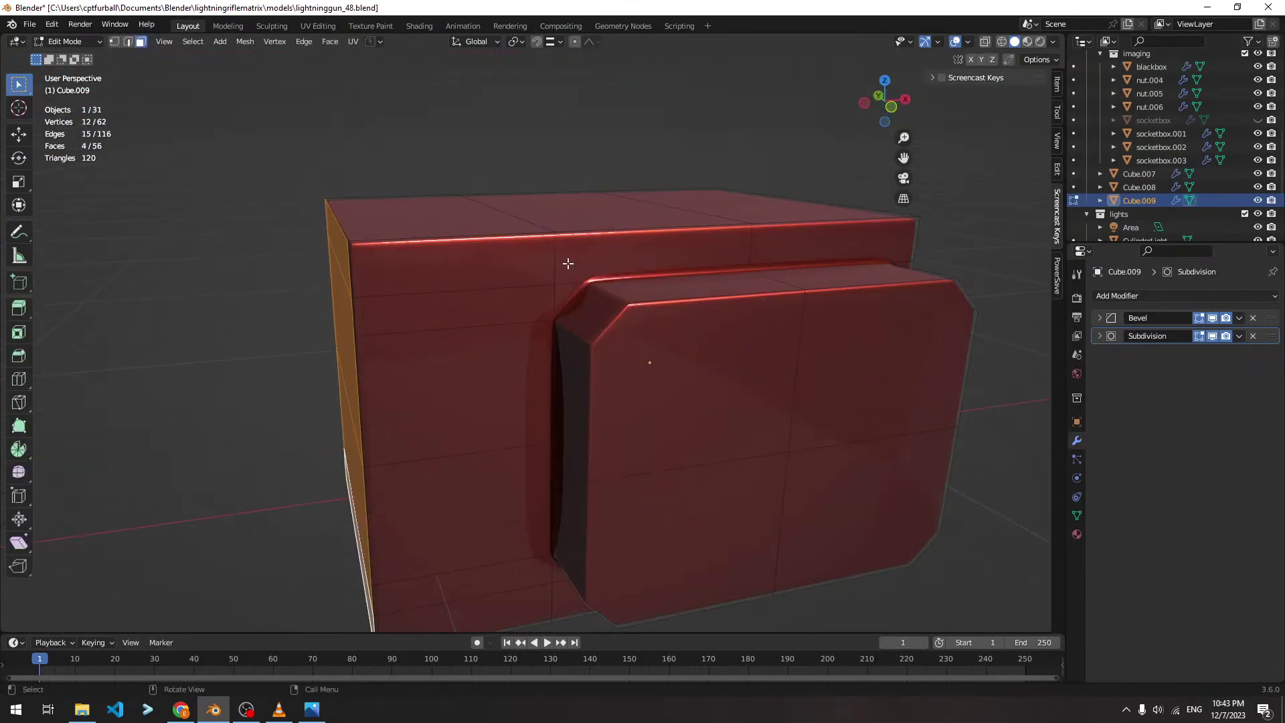
key("ctrl+r")
left_click(584, 224)
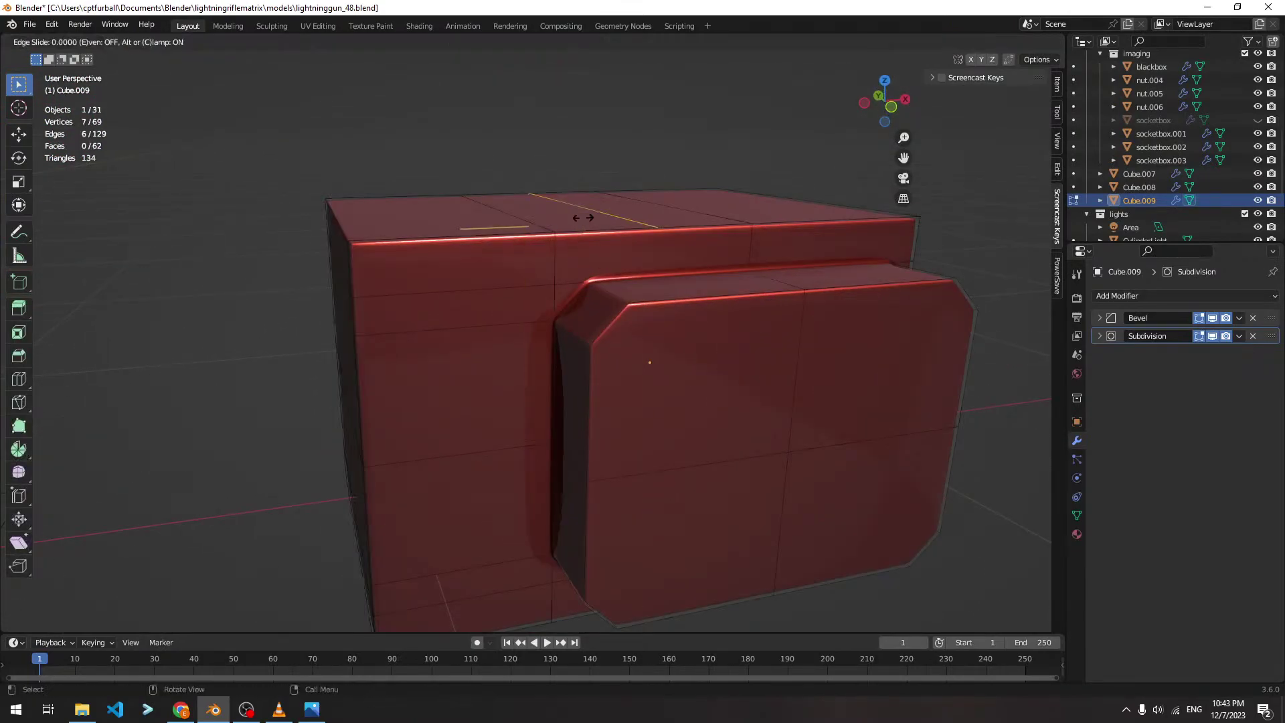
left_click(526, 239)
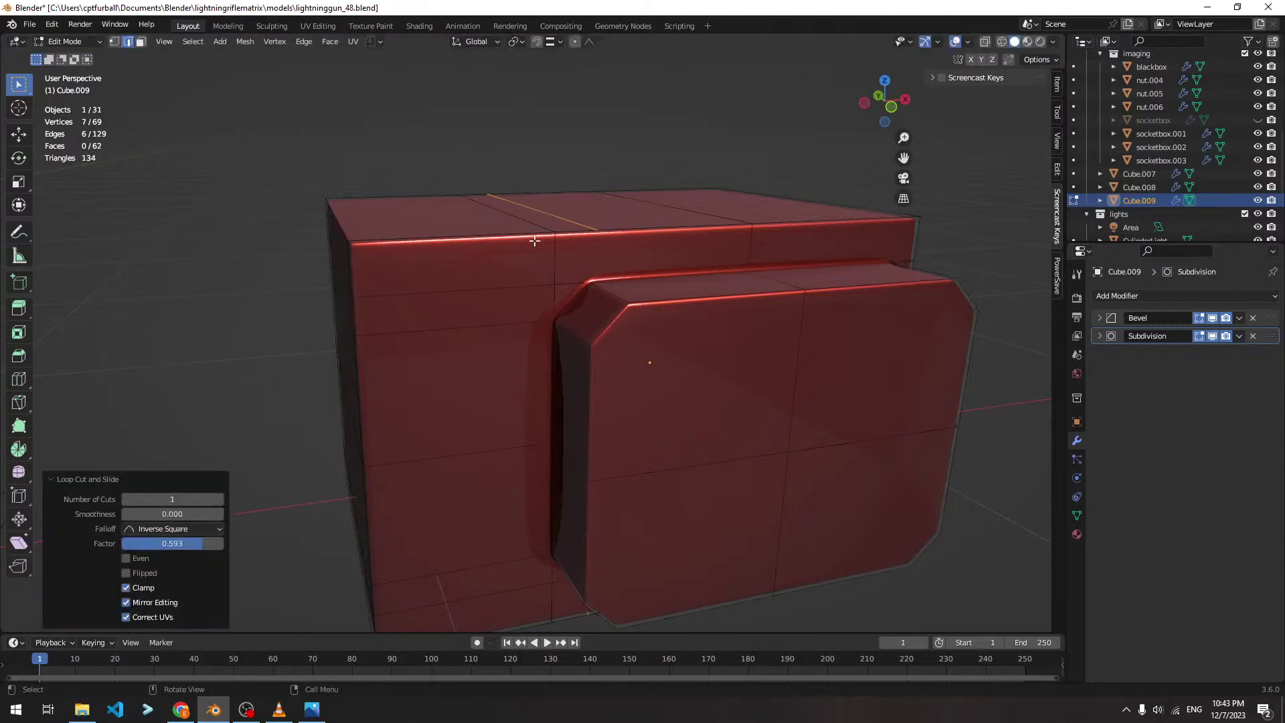
Knife-cut edges joining the new loop's ends to the panel's upper and lower chamfer corners on the lengthened side
key("k")
left_click(588, 282)
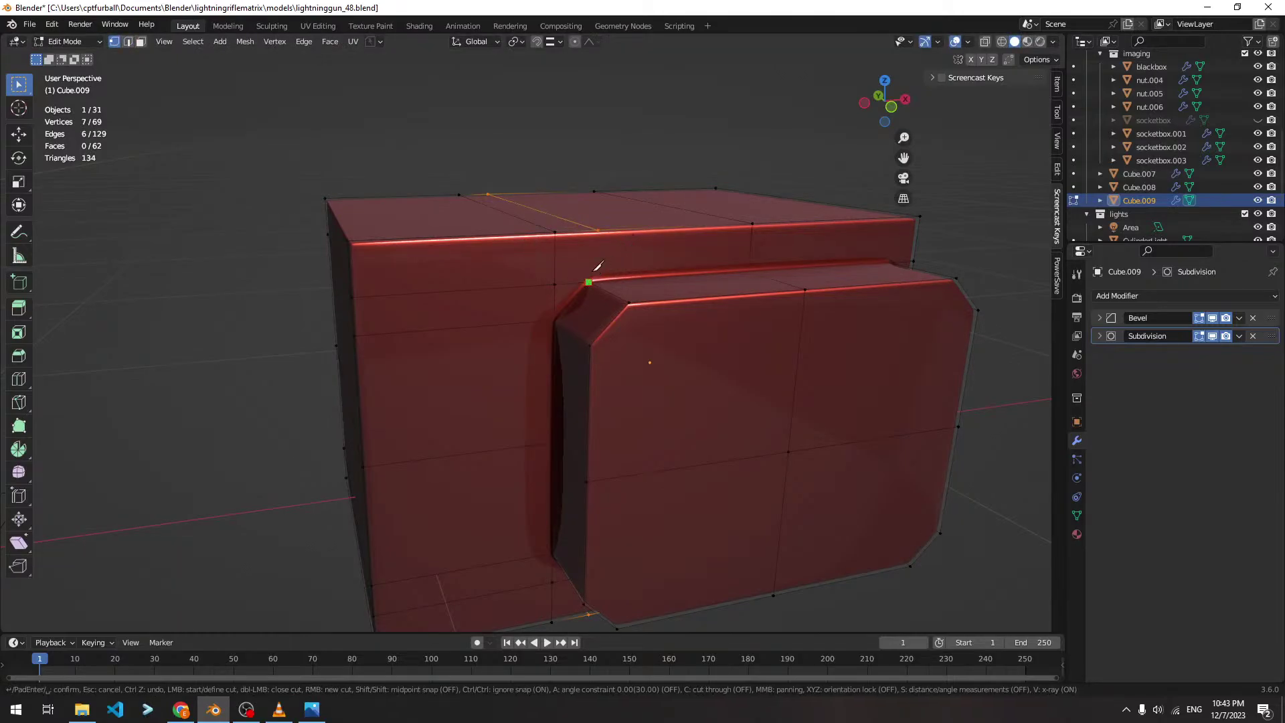
left_click(599, 231)
key("Return")
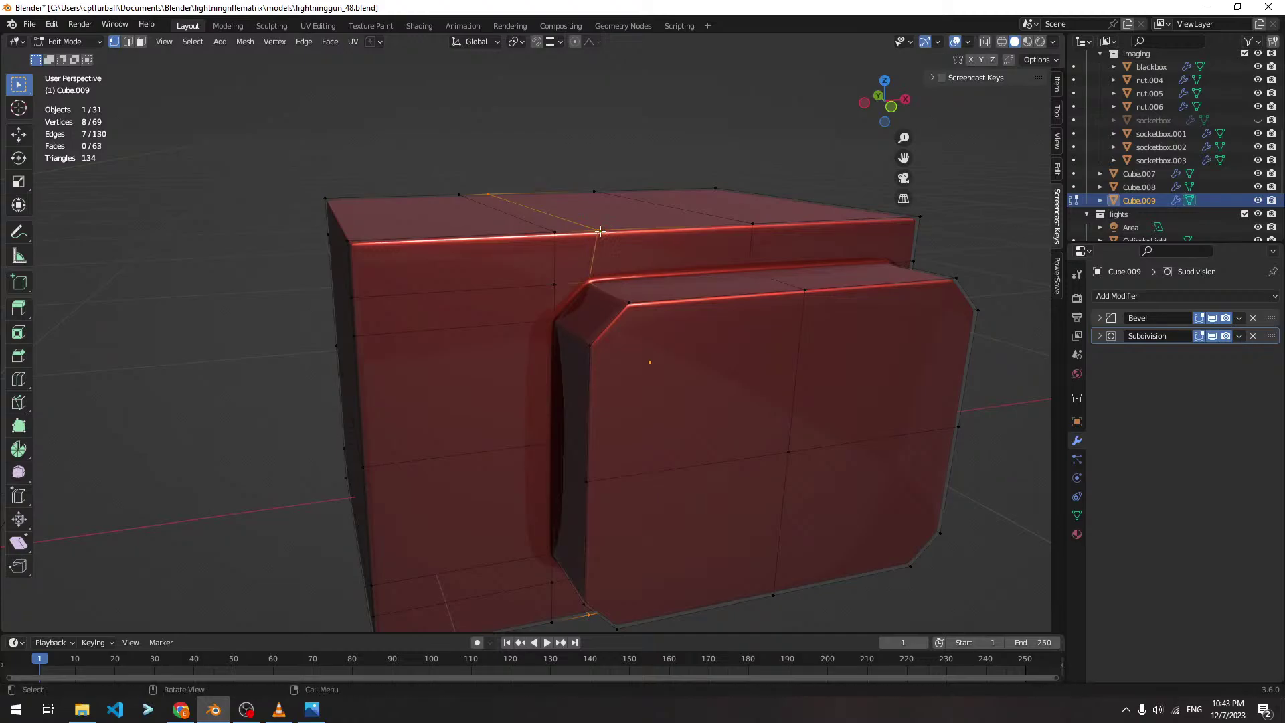
middle_click_drag(579, 380, 584, 326)
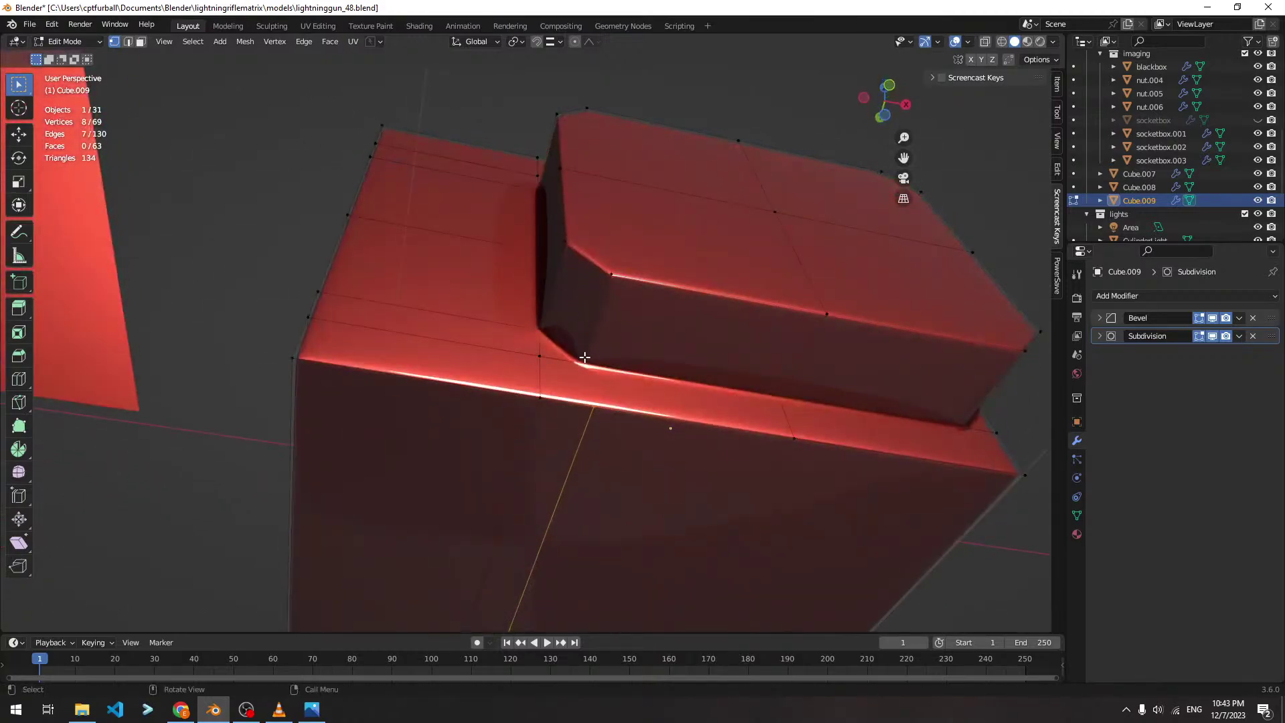
key("k")
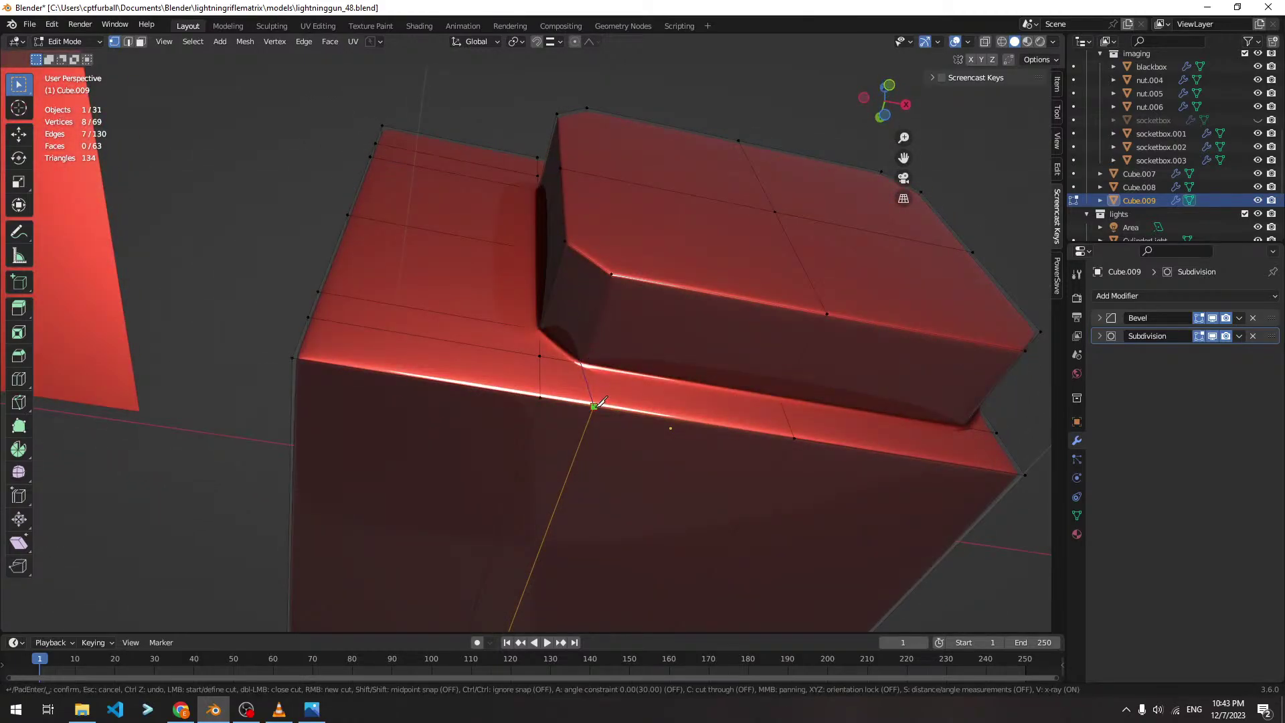
key("Escape")
key("Tab")
middle_click_drag(673, 260, 673, 370)
Add one loop cut over the cube's top near the chamfered corner on the unextended side, slid to factor 0.651
key("Tab")
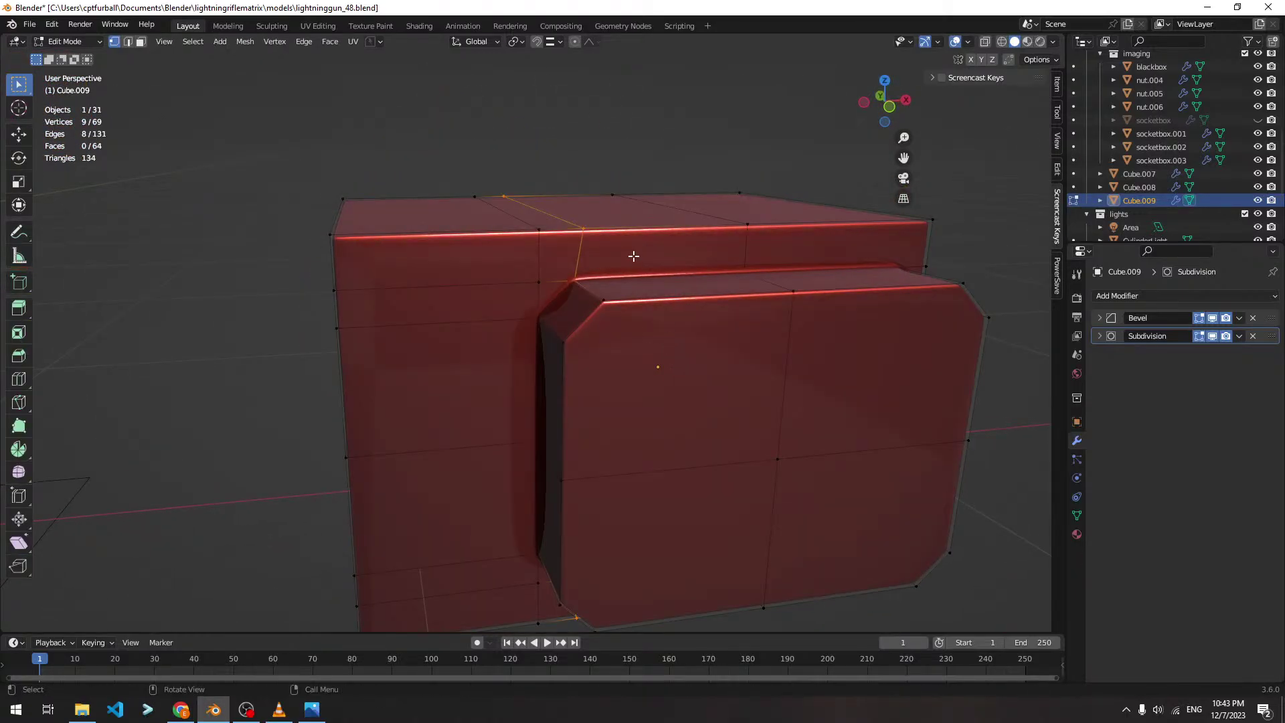
middle_click_drag(634, 255, 672, 215)
key("ctrl+r")
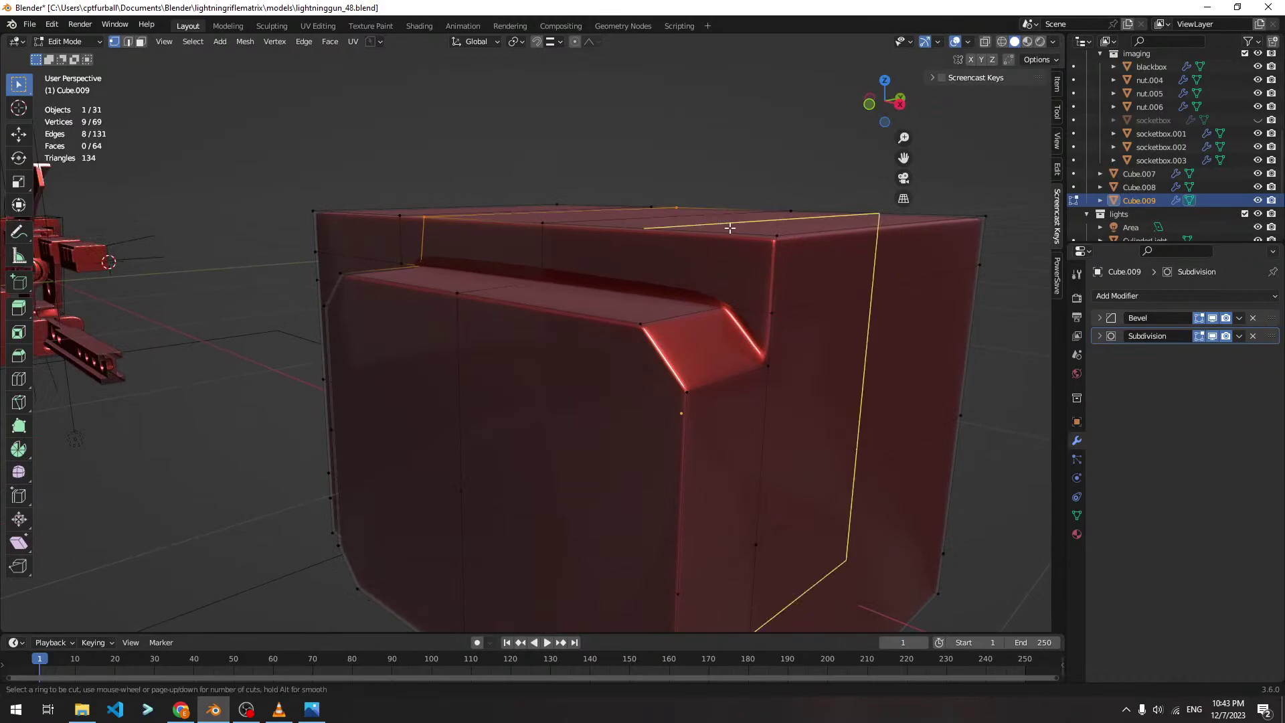
left_click(730, 228)
left_click(803, 266)
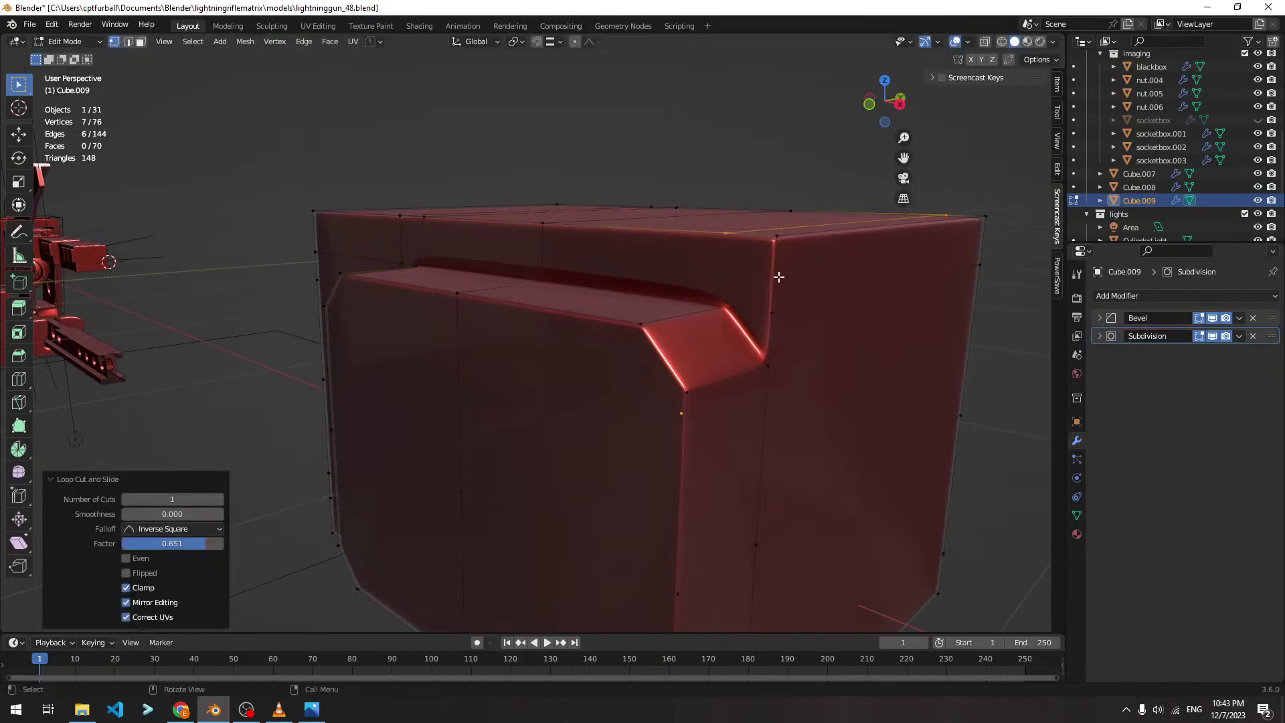
Knife-cut edges joining this second loop's ends to the panel's upper and lower chamfer corners near the unextended end
key("k")
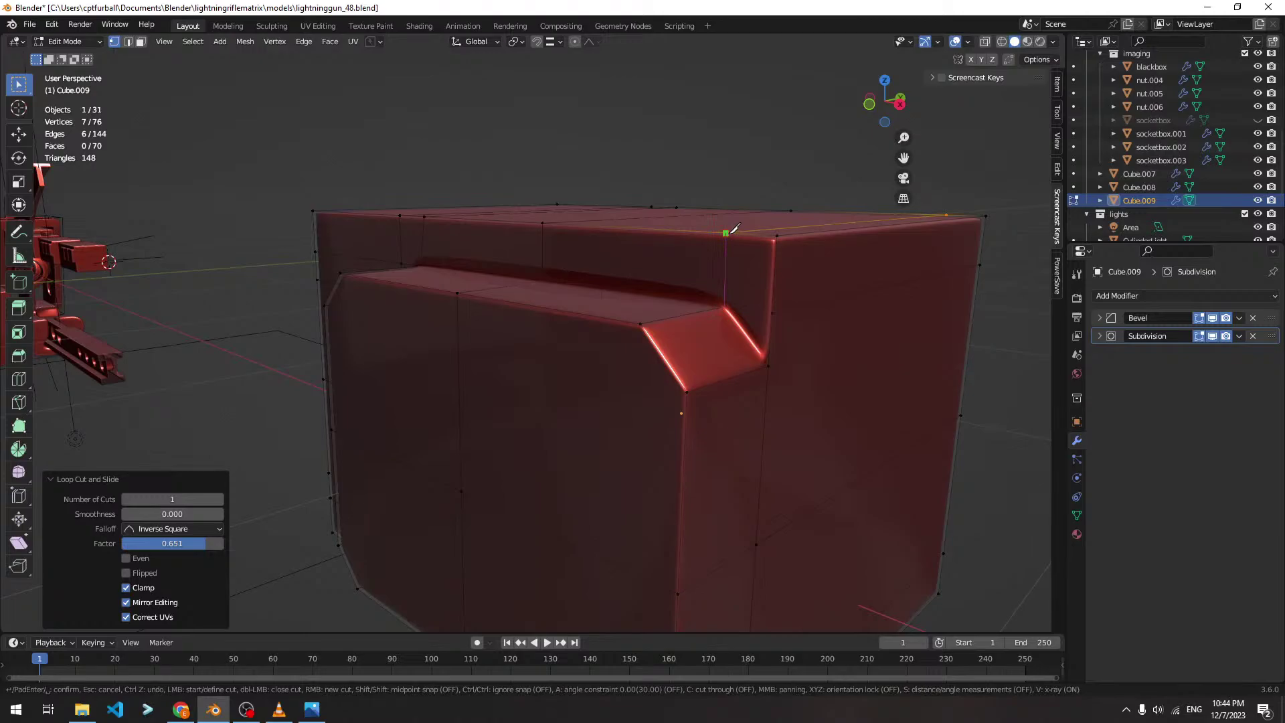
key("Escape")
key("Tab")
middle_click_drag(729, 234, 870, 309)
key("Tab")
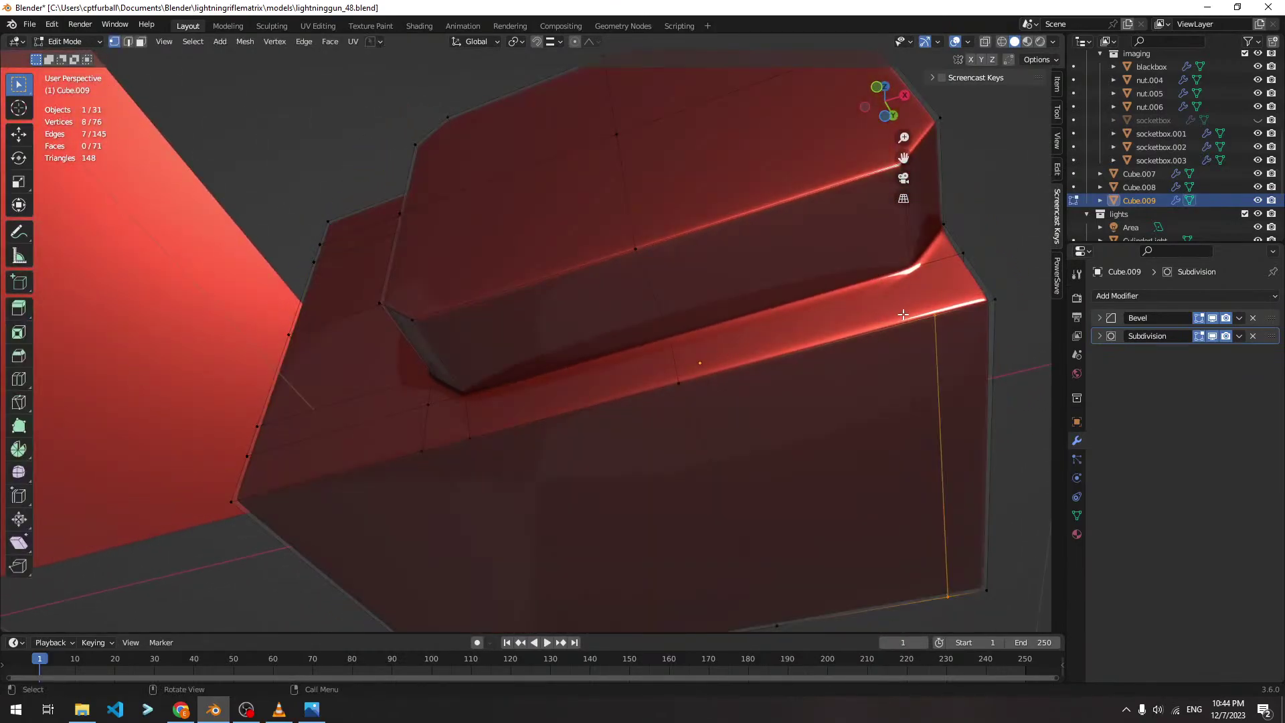
key("k")
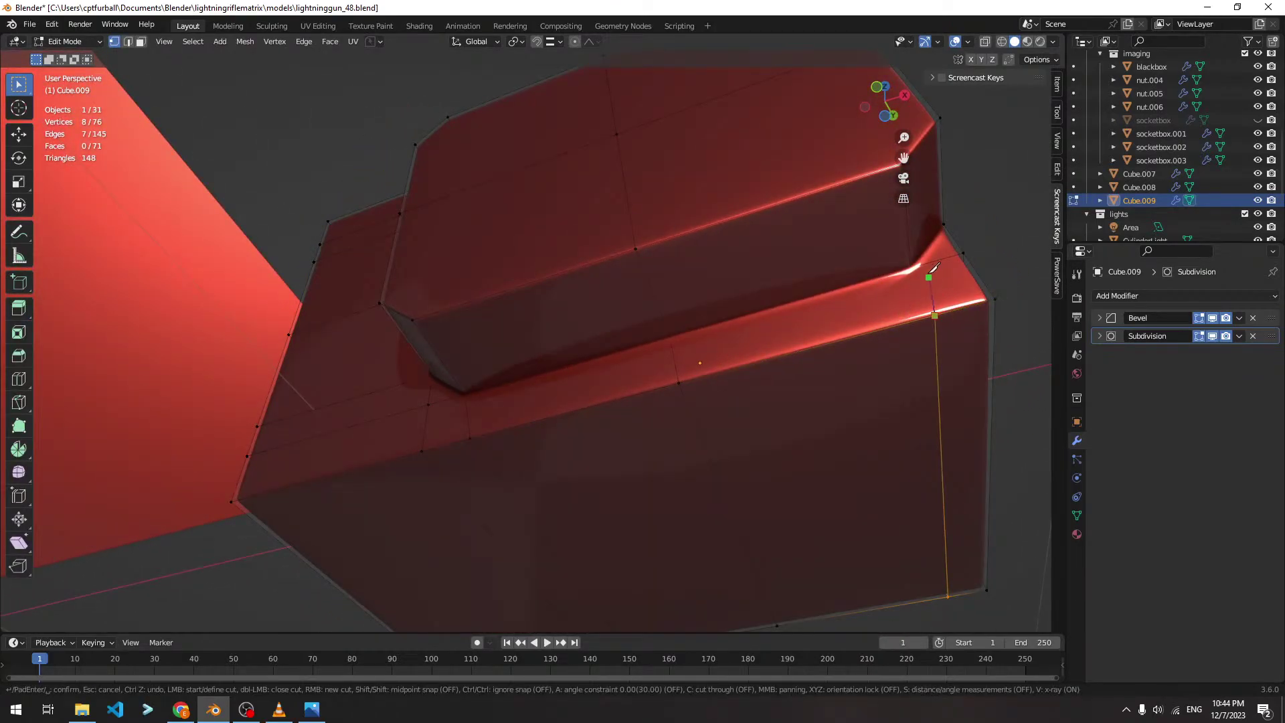
key("Return")
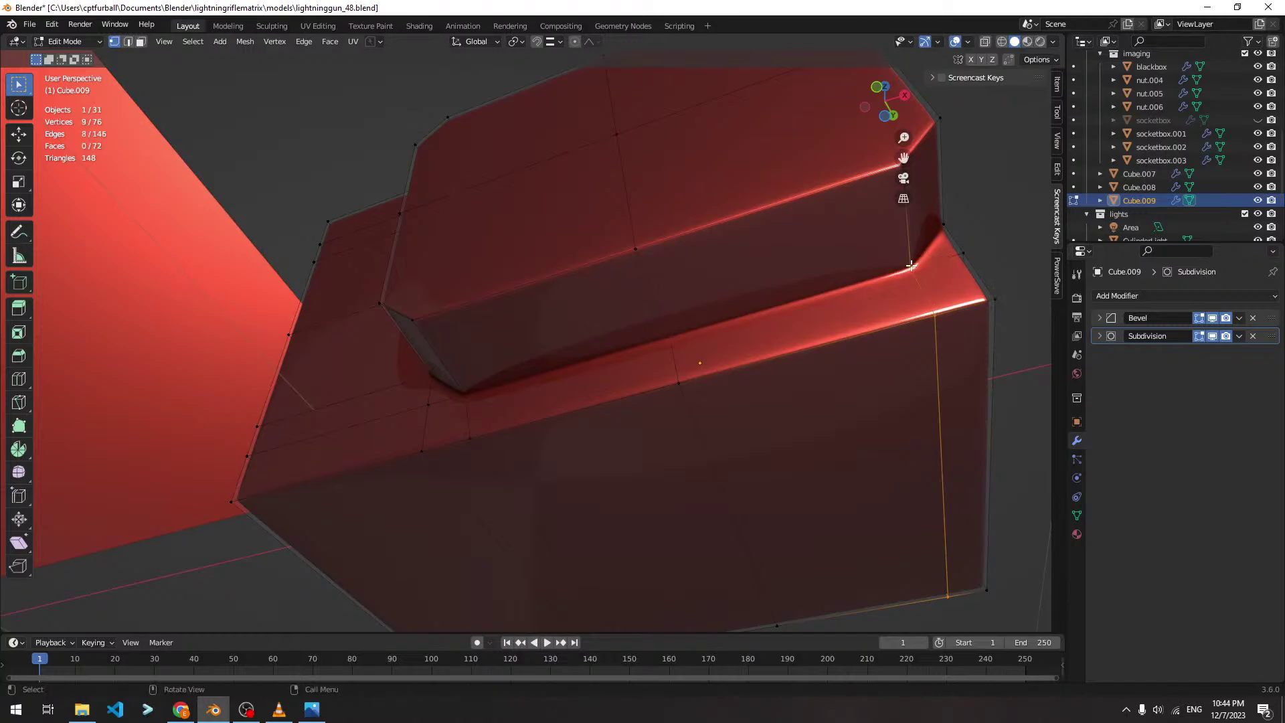
Add a horizontal loop cut around the cube's back level with the panel's upper chamfer, slid to factor -0.570
key("Tab")
scroll(736, 200, "down", 5)
middle_click_drag(688, 138, 711, 303)
middle_click_drag(803, 306, 677, 310)
scroll(743, 291, "up", 2)
key("Tab")
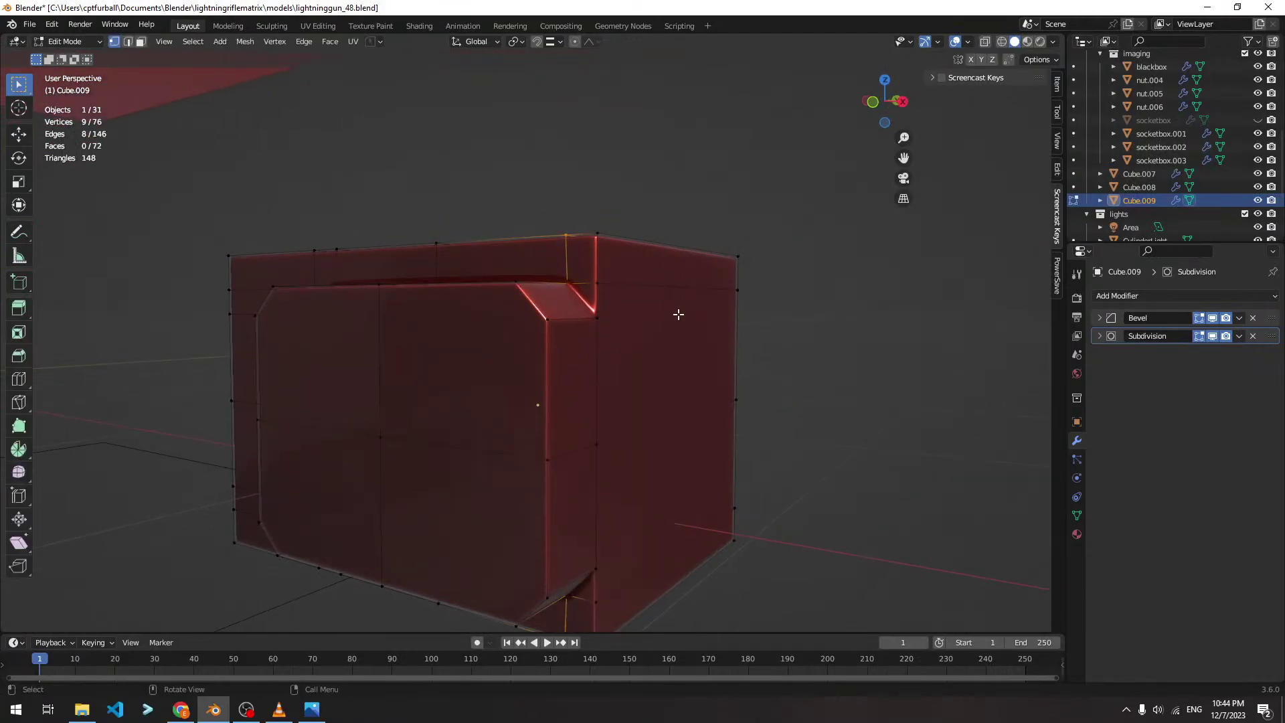
key("ctrl+r")
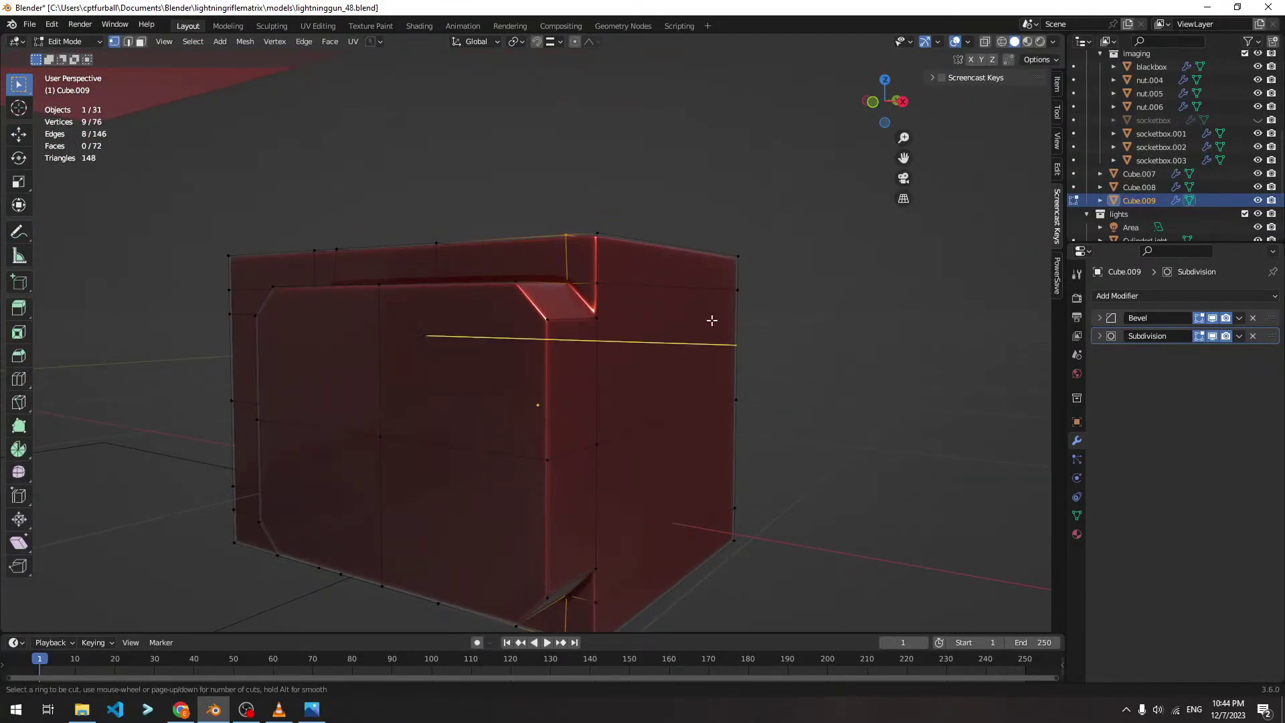
left_click(712, 321)
left_click(721, 289)
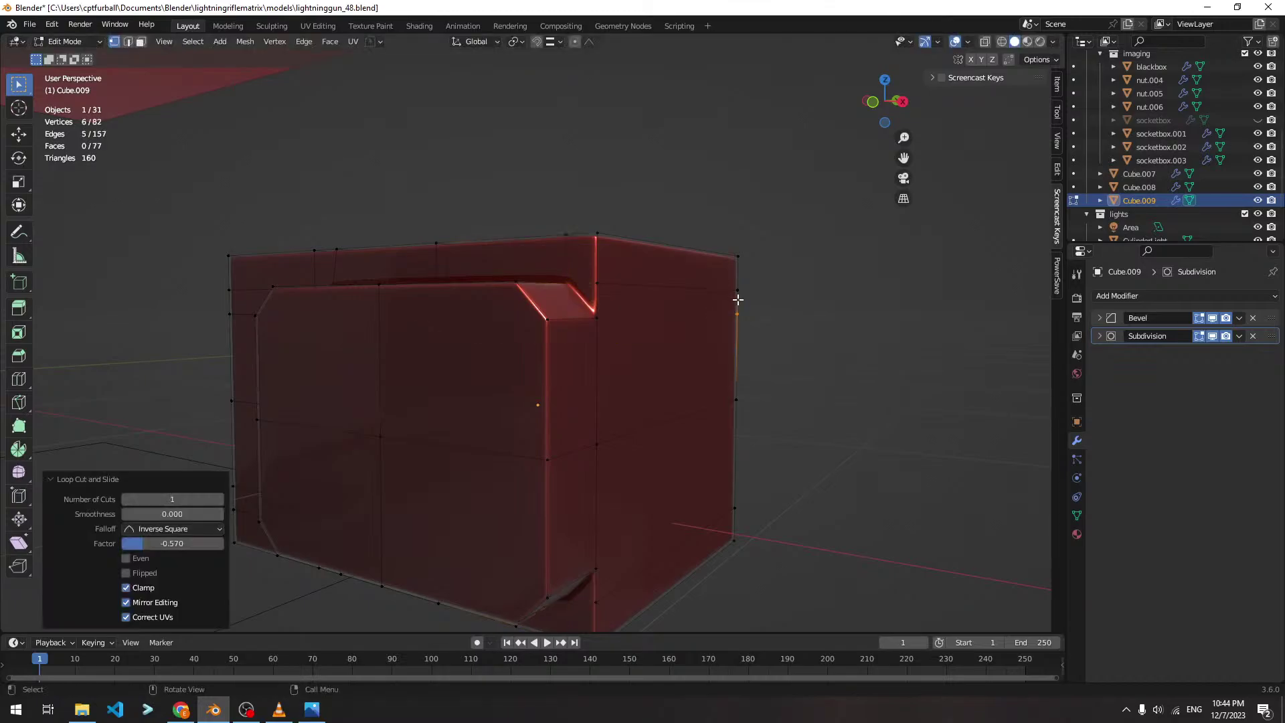
Knife-cut an edge across the unextended end face from the horizontal loop to the panel's upper chamfer corner
key("k")
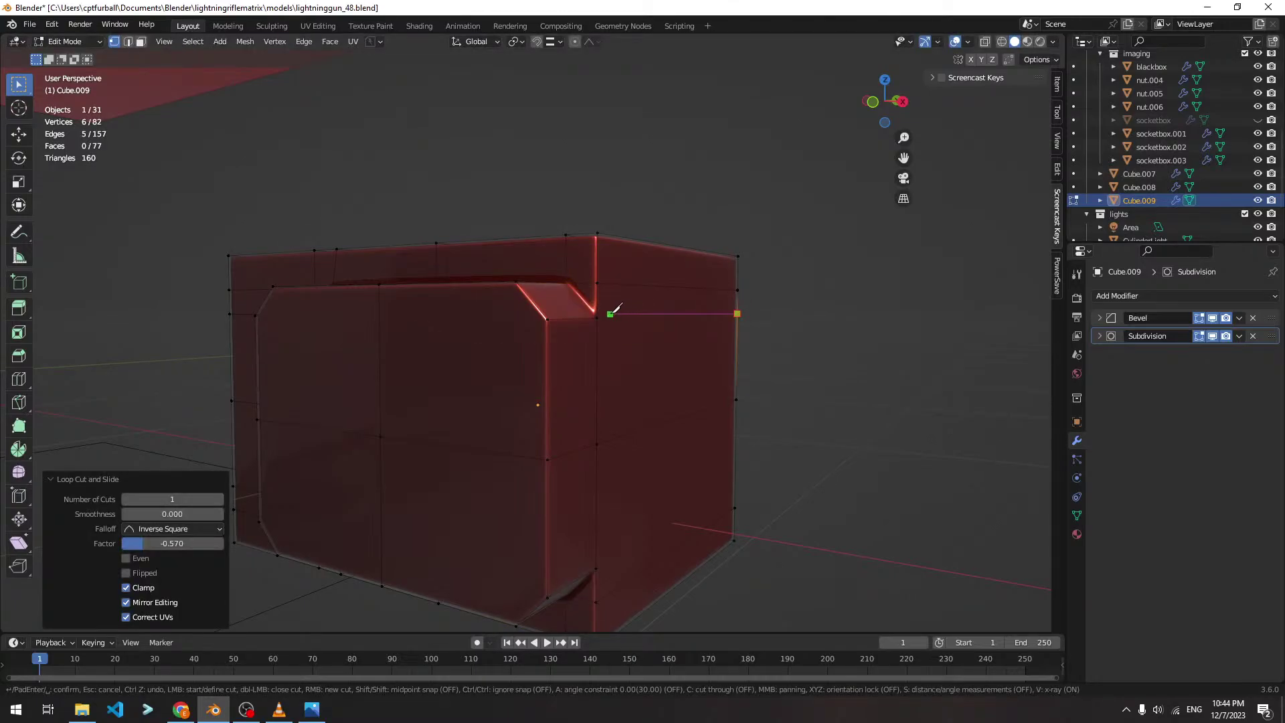
key("Escape")
key("Tab")
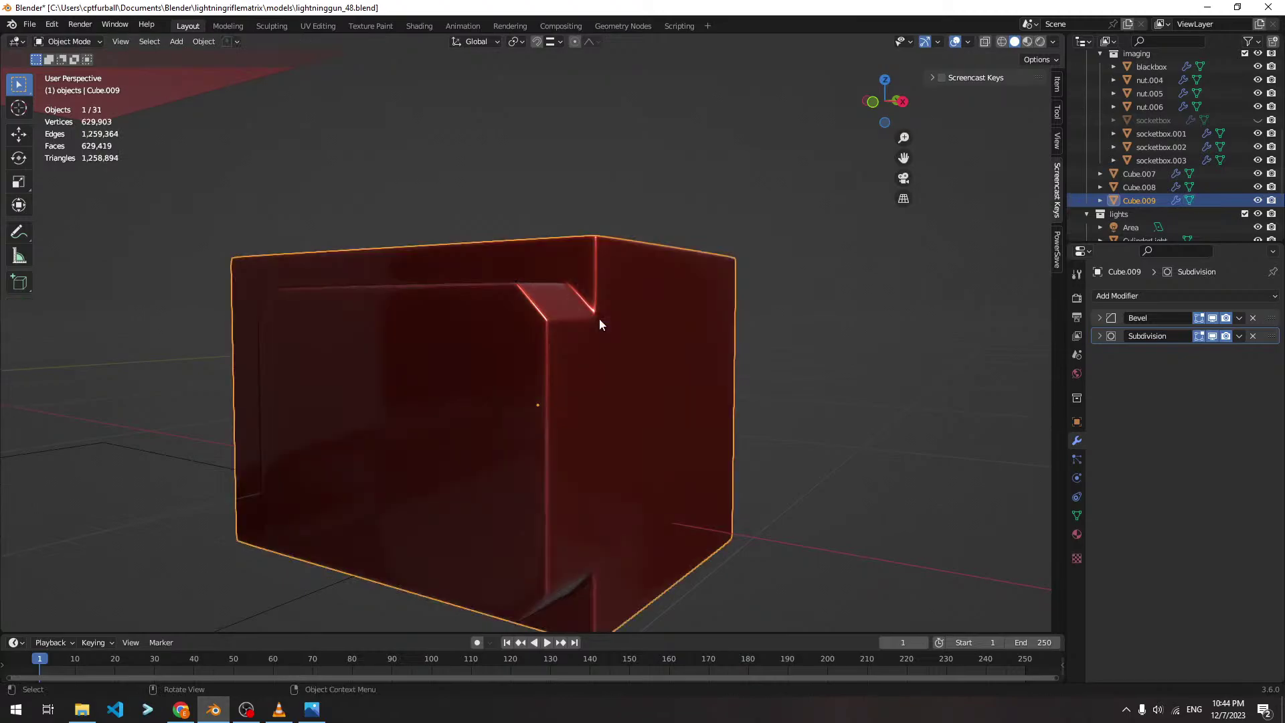
Turn off the Subdivision modifier's viewport display on Cube.009 and inspect the chamfered corner's topology
middle_click_drag(600, 319, 550, 326)
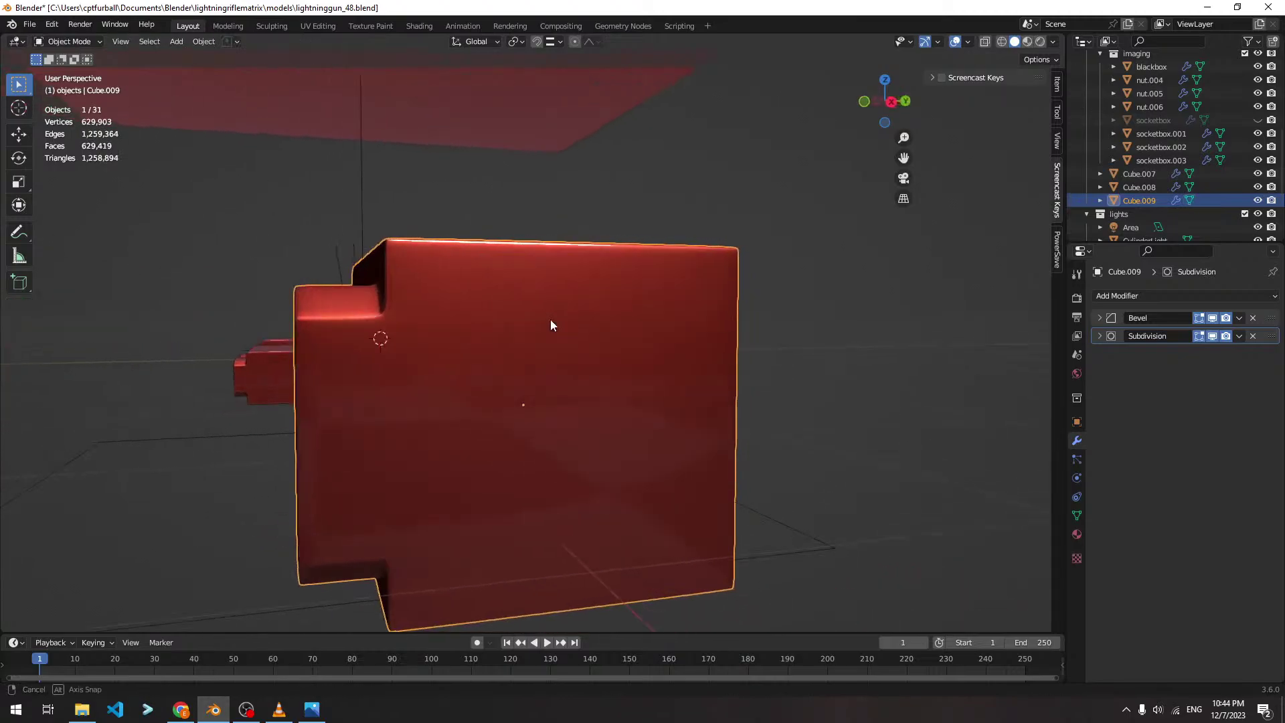
left_click(1212, 337)
middle_click_drag(962, 357, 520, 339)
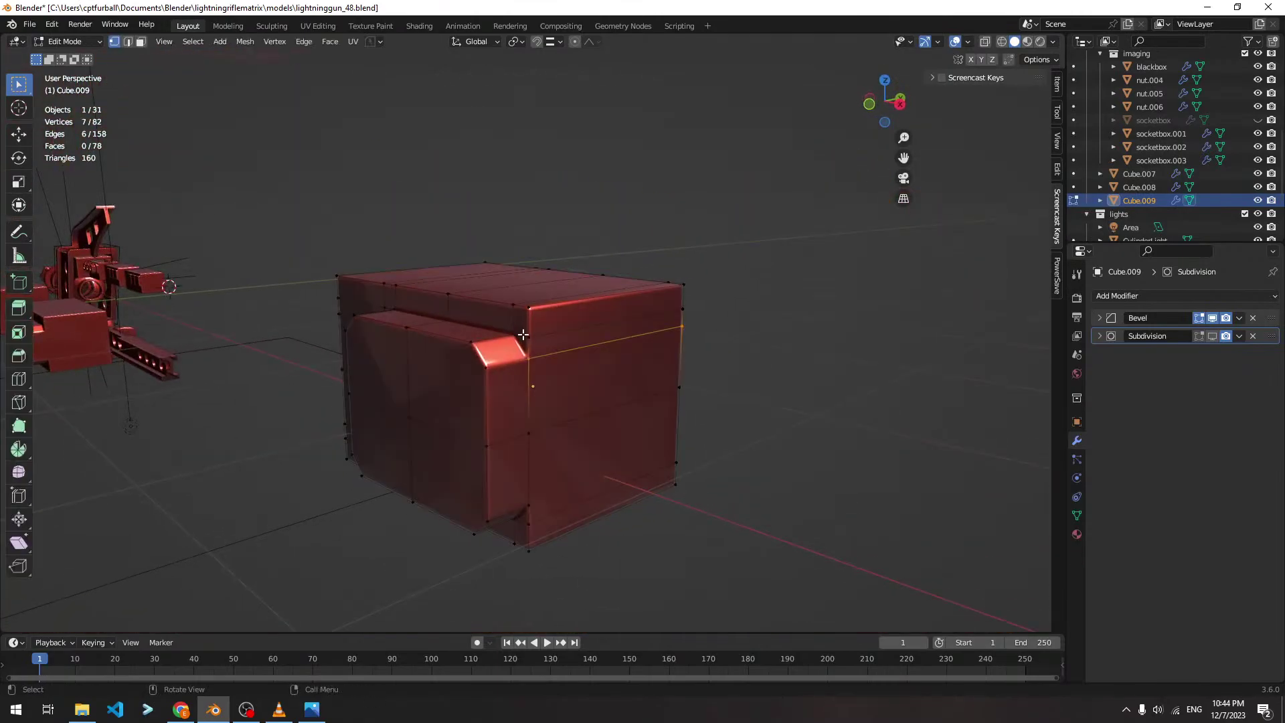
key("Tab")
scroll(522, 340, "up", 3)
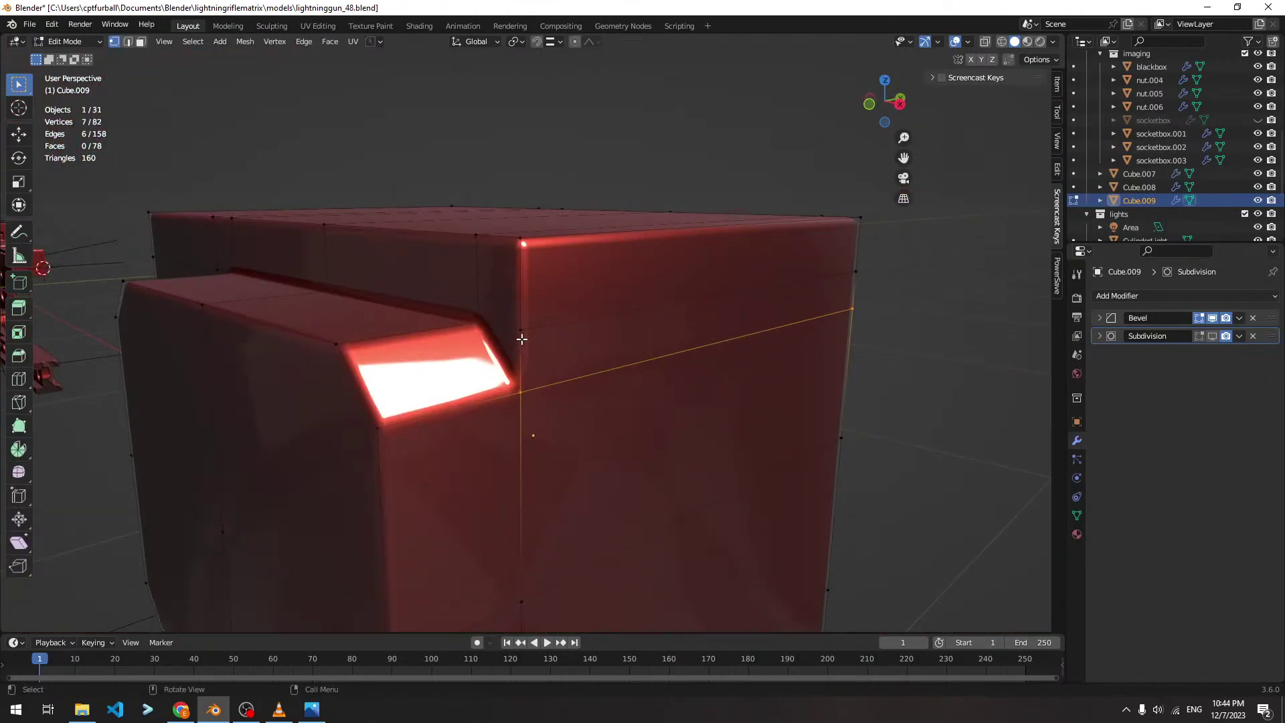
Move the raised panel's four front faces along Y toward the cube's body to make the panel shallower
key("3")
scroll(521, 339, "down", 4)
left_click(423, 430, "shift")
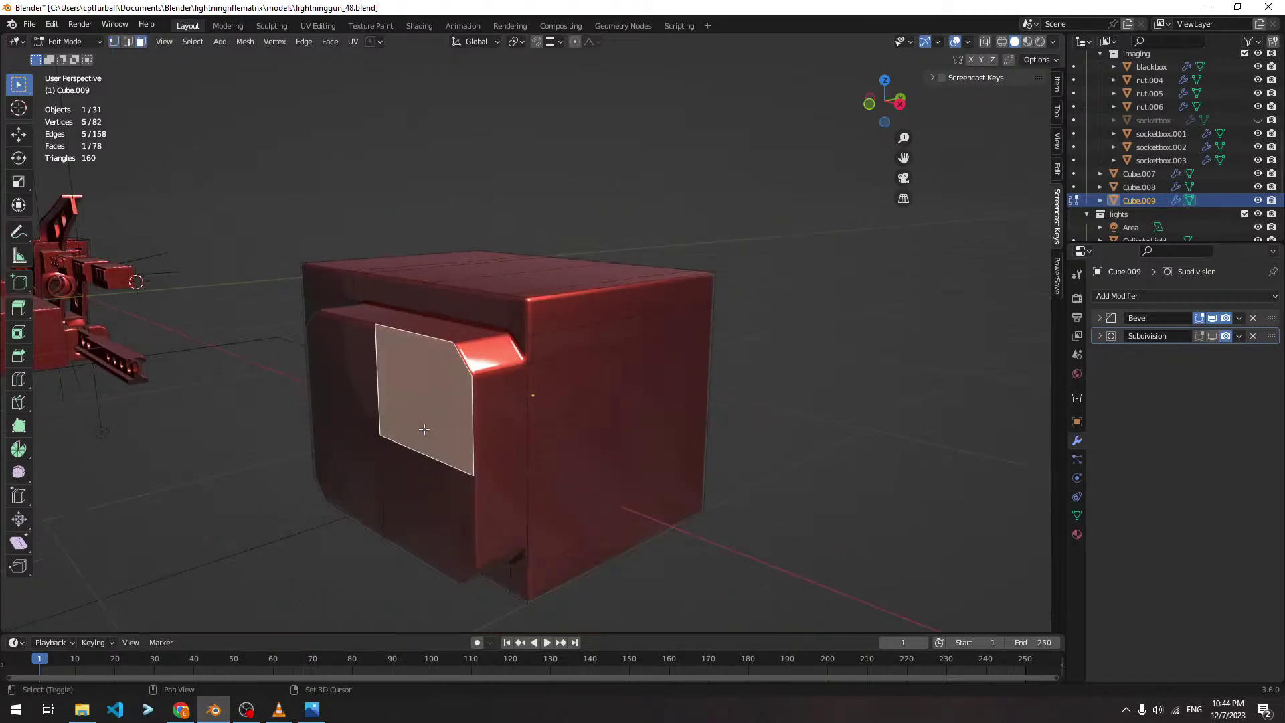
left_click(365, 468, "shift")
left_click(429, 519, "shift")
left_click(368, 404, "shift")
key("g")
key("y")
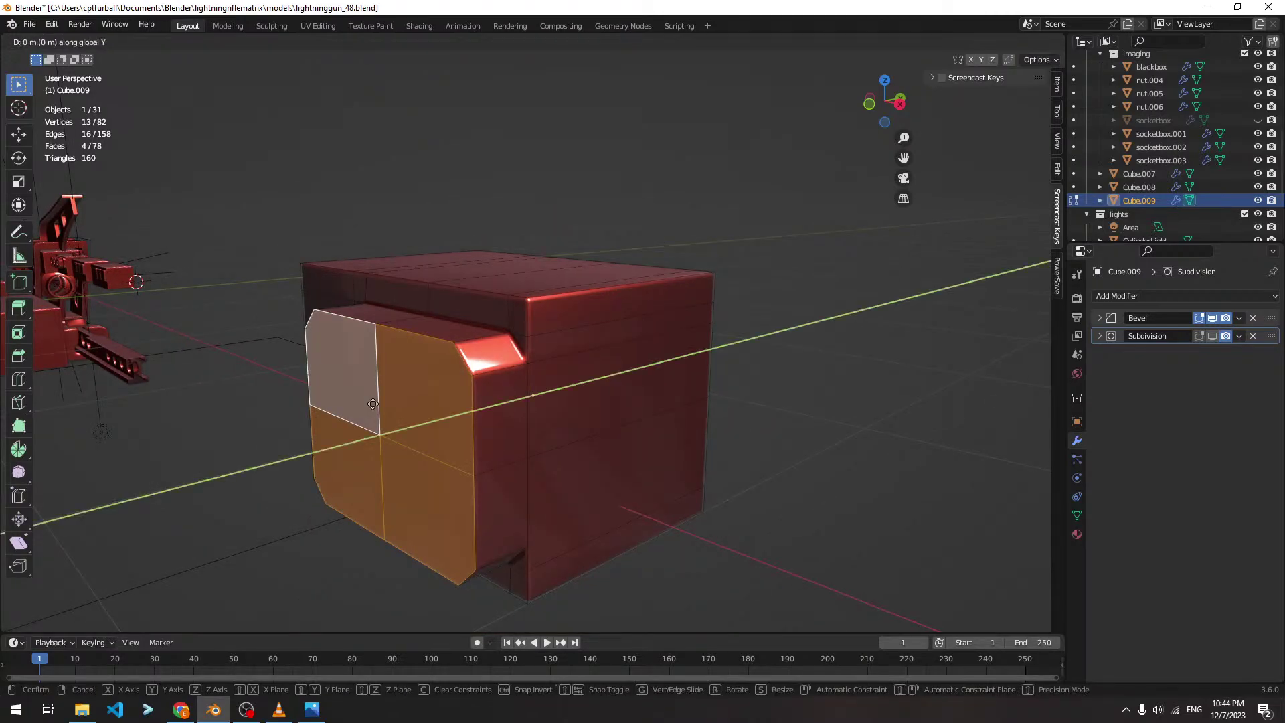
left_click(404, 401)
key("Tab")
middle_click_drag(532, 405, 519, 337)
key("Tab")
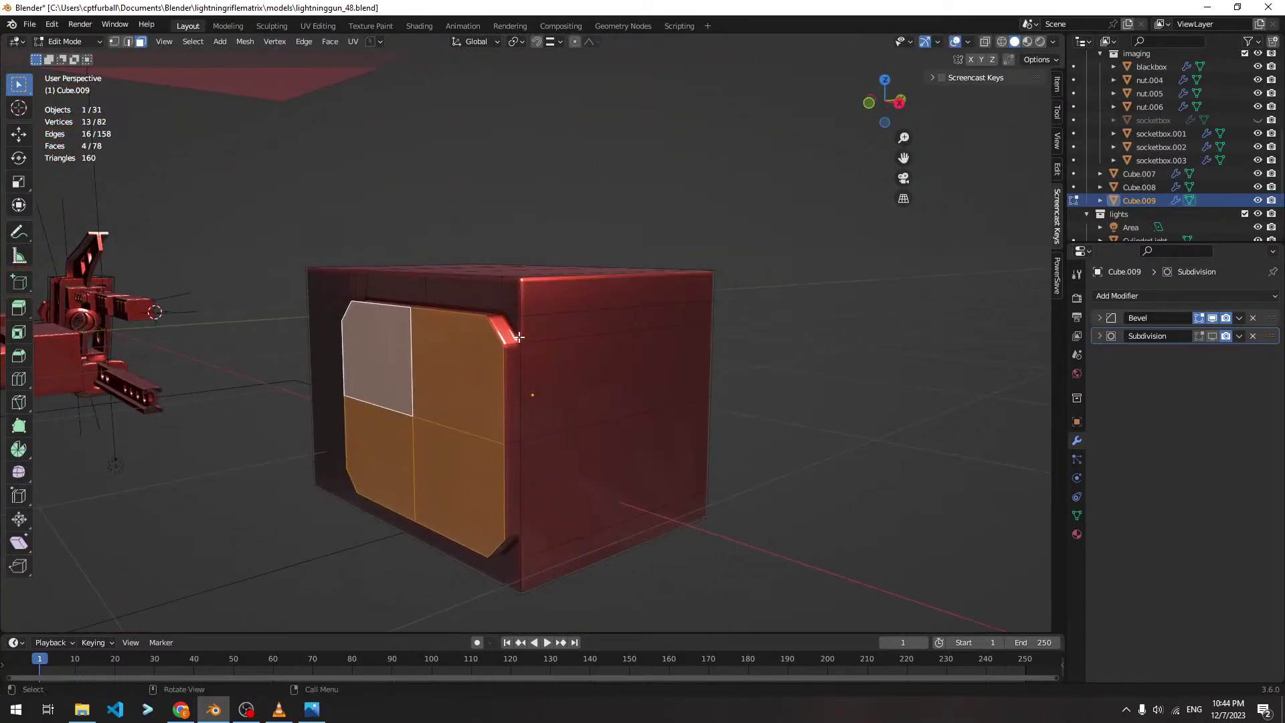
Leave mesh editing on Cube.009, select socketbox.002 on the rifle and frame it in the viewport
scroll(519, 337, "down", 4)
key("Tab")
key("grave")
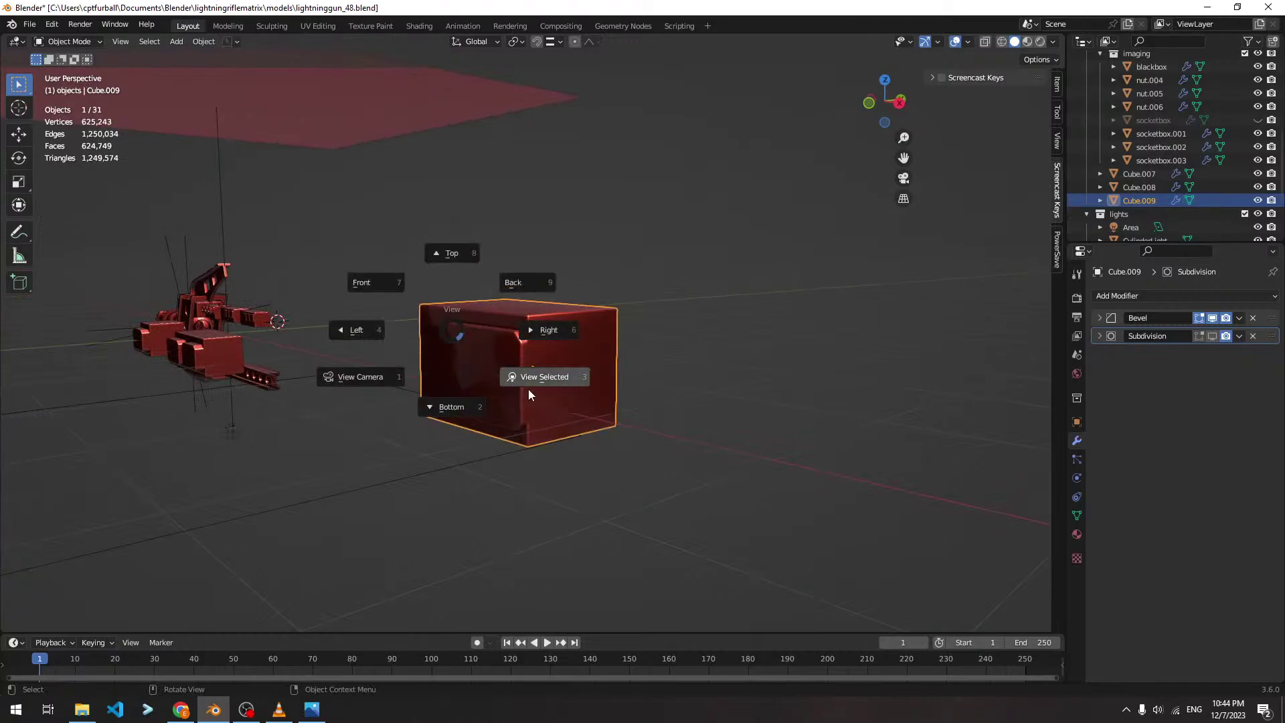
left_click(528, 389)
scroll(503, 352, "down", 3)
left_click(277, 308)
key("grave")
left_click(375, 361)
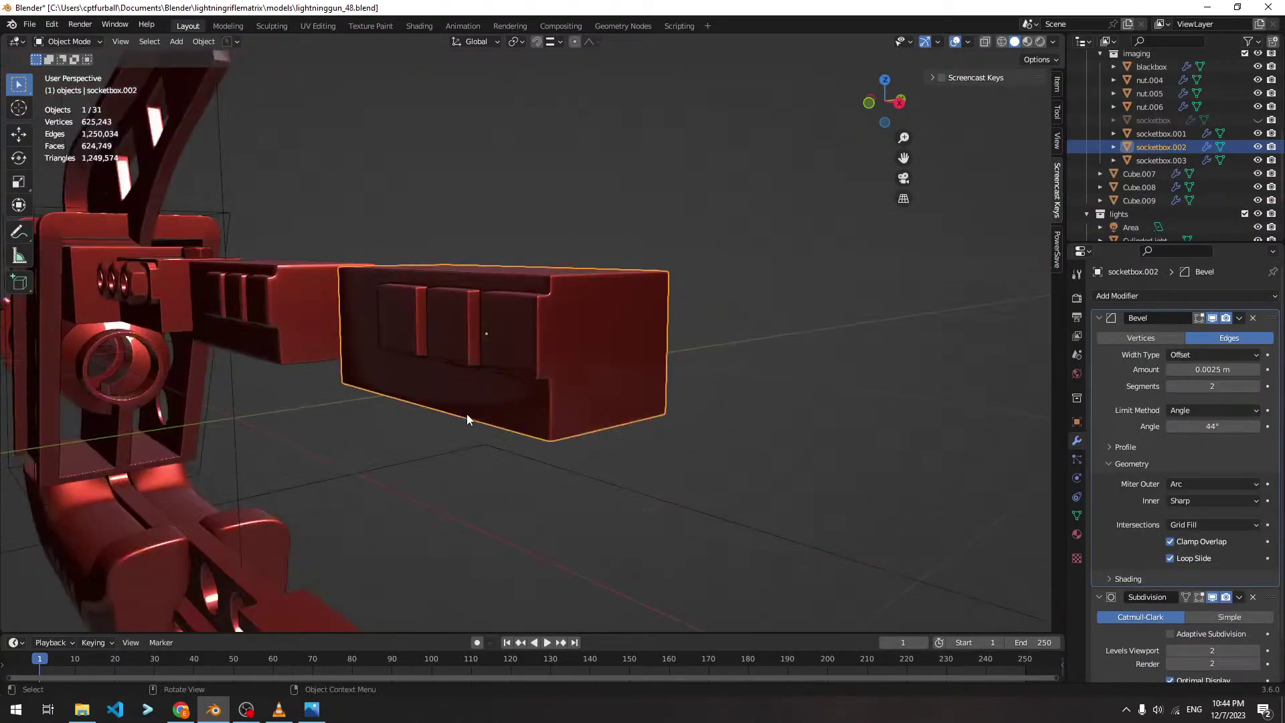
Inspect socketbox.002's mesh from several sides and turn on X-ray display in the viewport
key("Tab")
middle_click_drag(581, 299, 747, 314)
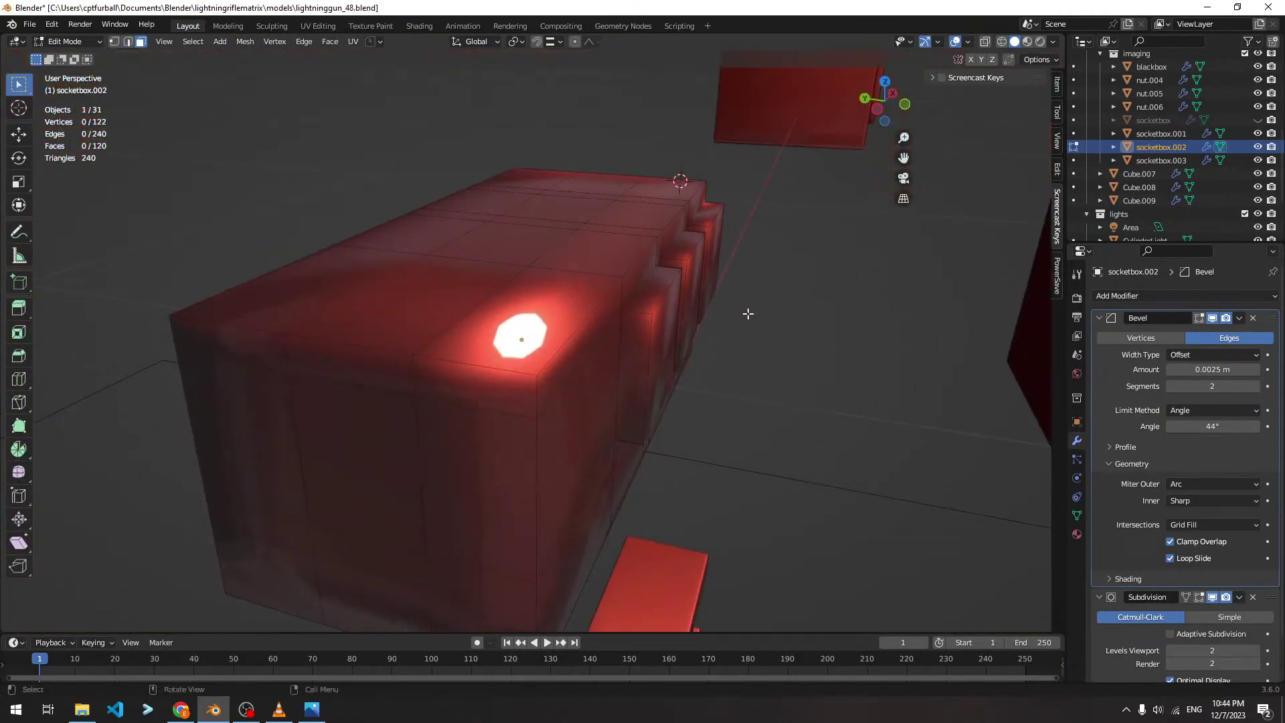
left_click(985, 41)
middle_click_drag(832, 164, 403, 300)
key("Tab")
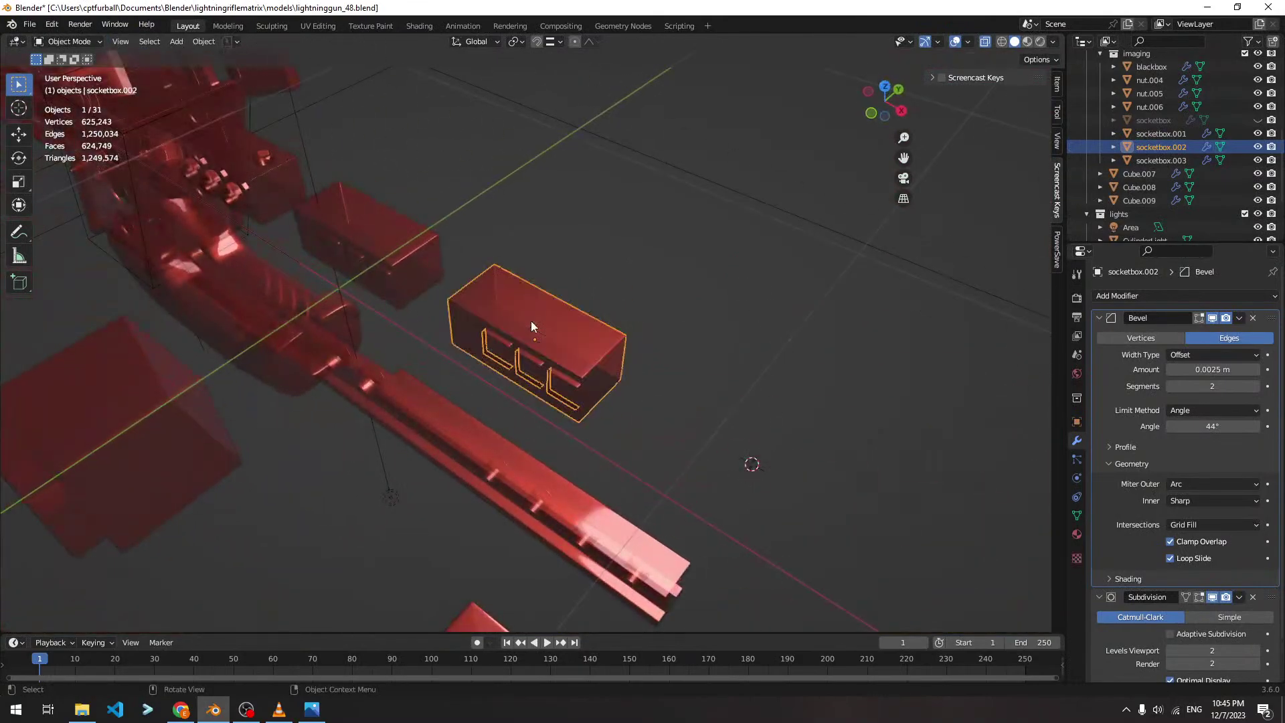
Duplicate socketbox.002, place the copy in the empty space away from the rifle and frame it
key("shift+d")
left_click(926, 399)
middle_click_drag(926, 399, 569, 293, "shift")
key("grave")
left_click(772, 507)
In right orthographic view, delete the two rear columns of vertices on the copied socket box, on the side opposite the panels
key("Tab")
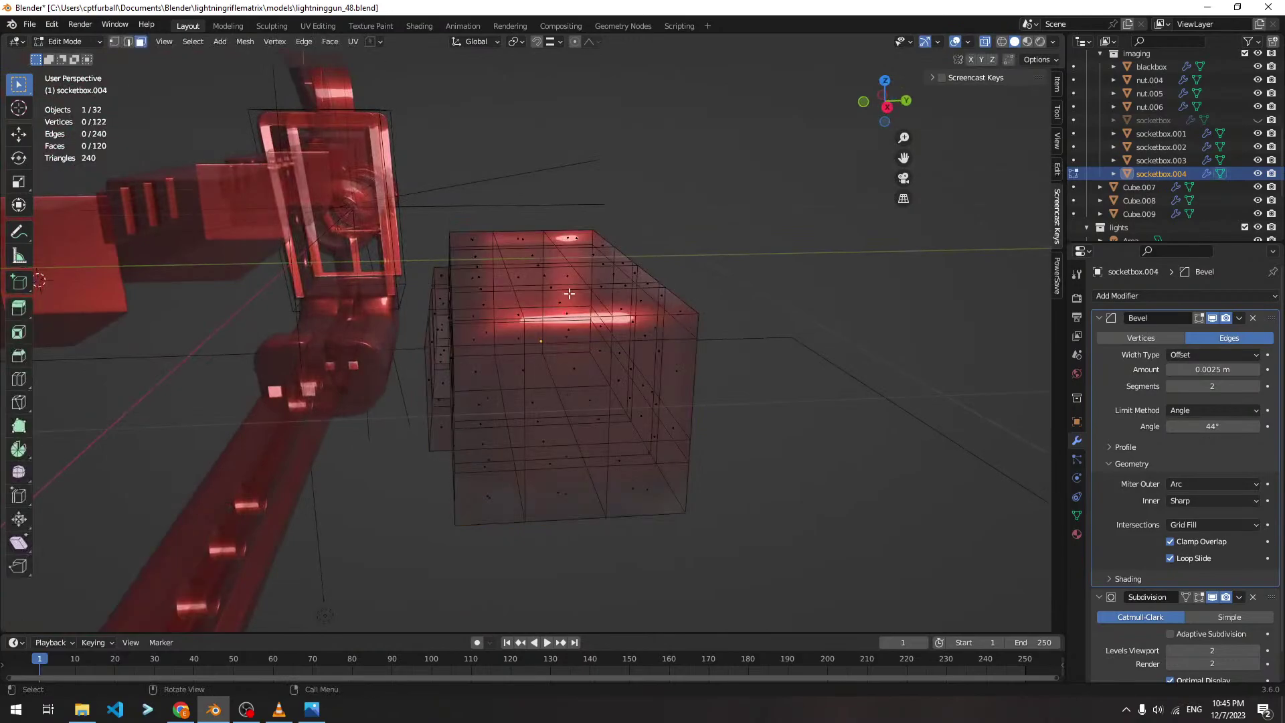
middle_click_drag(532, 230, 545, 243)
key("grave")
left_click(655, 241)
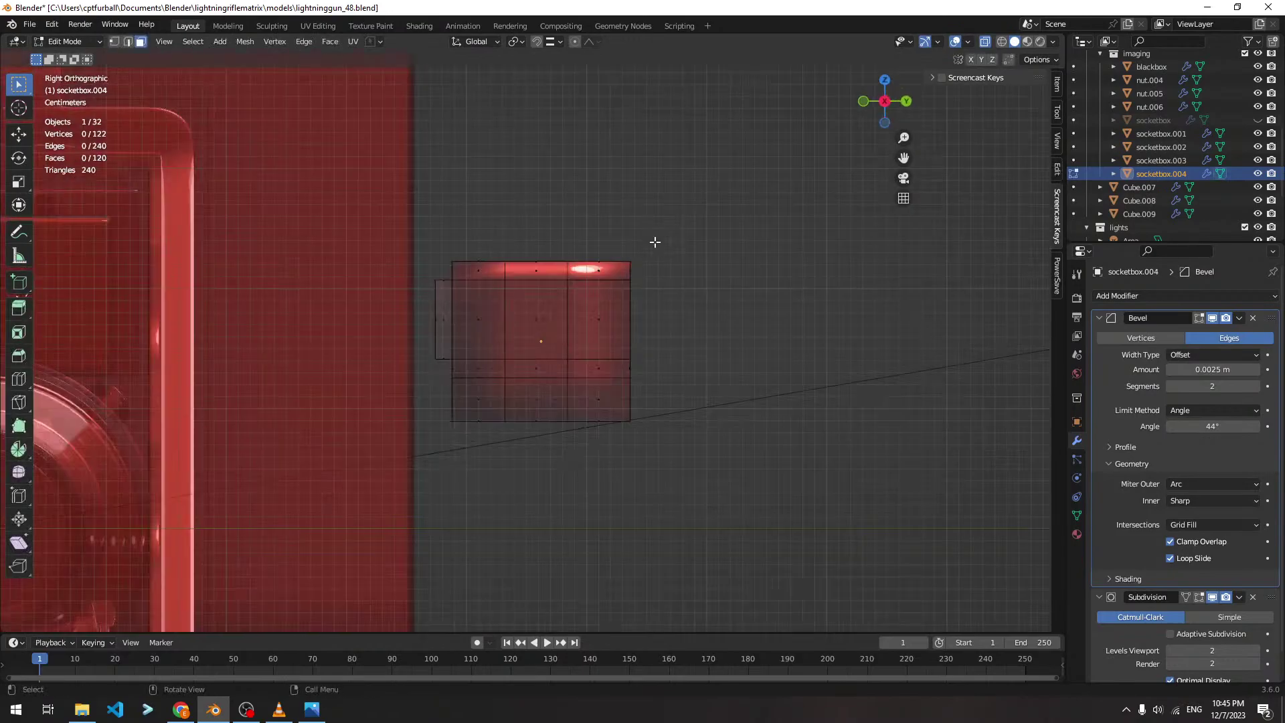
left_click_drag(545, 241, 689, 488)
key("x")
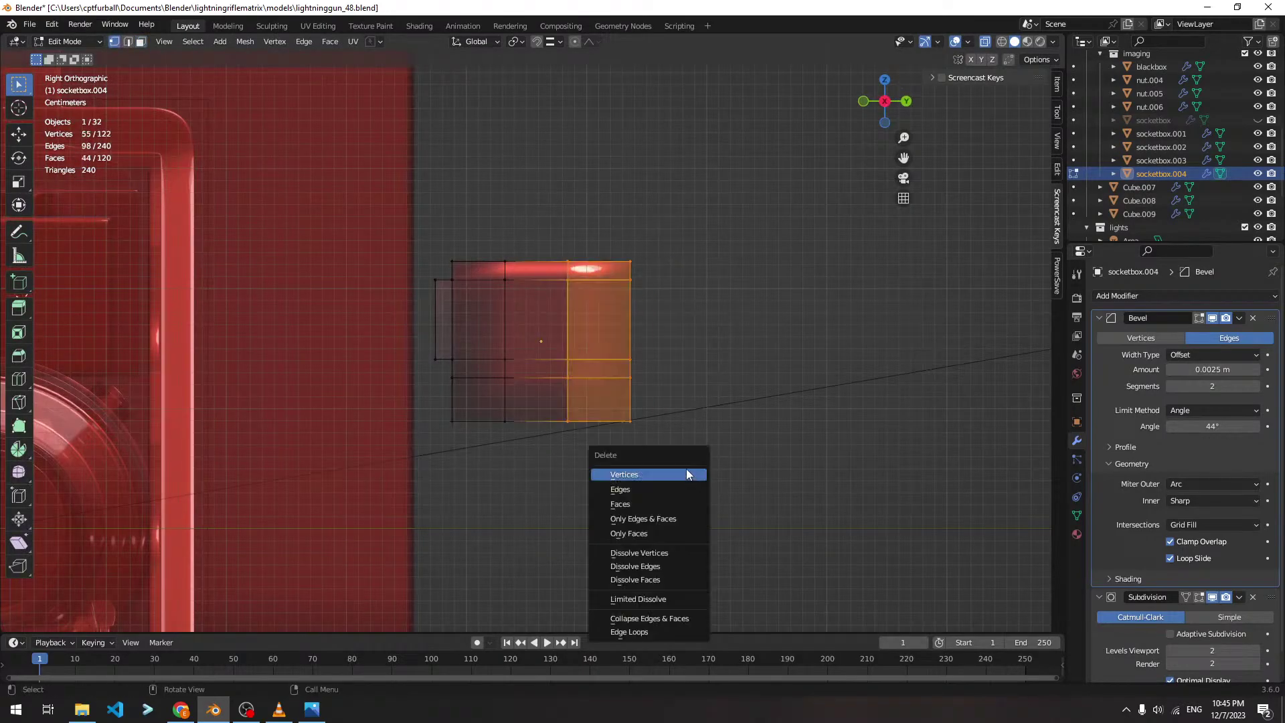
left_click(685, 468)
Turn off X-ray display, set the viewport lighting to Studio and inspect the copied box's panel topology
middle_click_drag(632, 316, 616, 376)
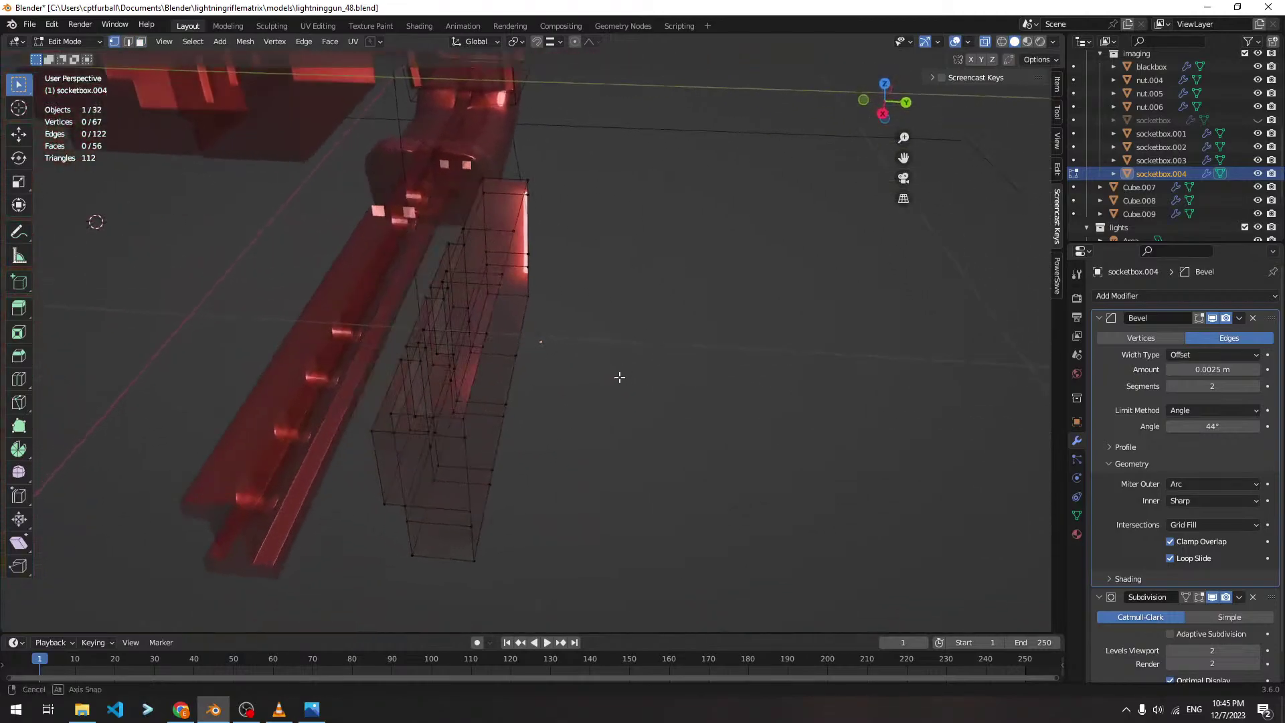
scroll(964, 57, "up", 3)
middle_click_drag(569, 307, 870, 134)
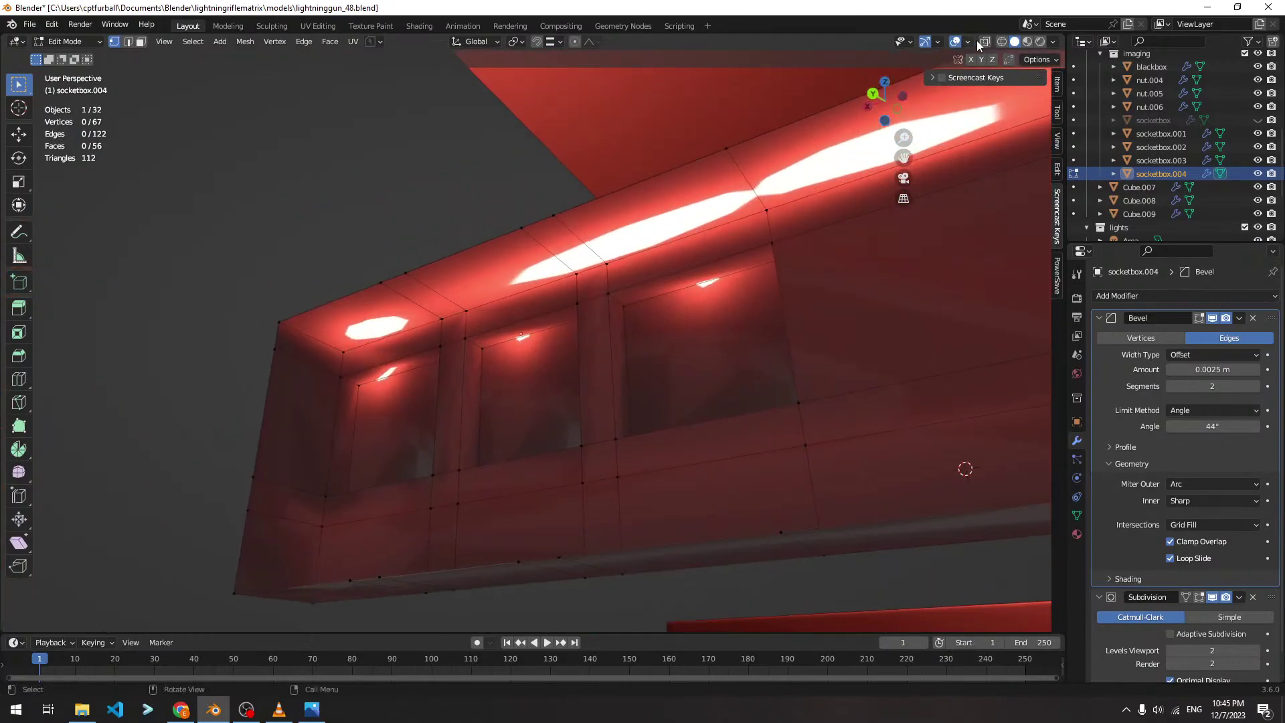
middle_click_drag(569, 394, 469, 469)
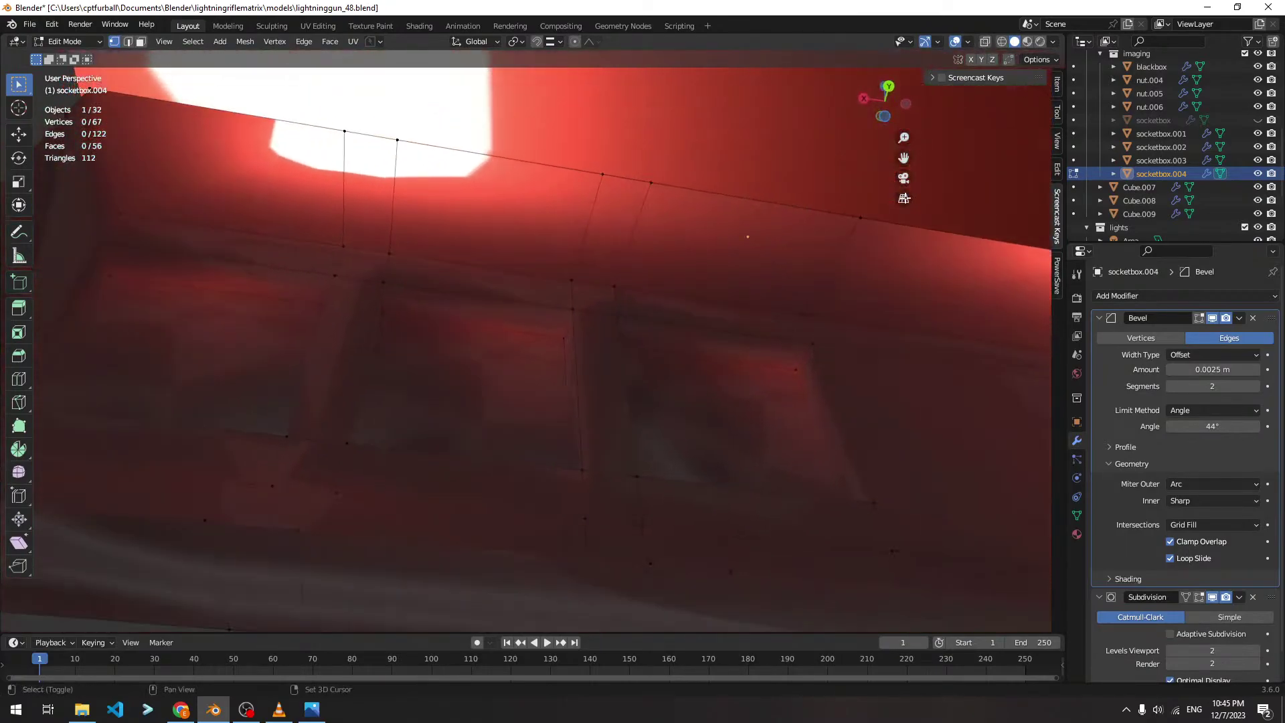
left_click(1054, 41)
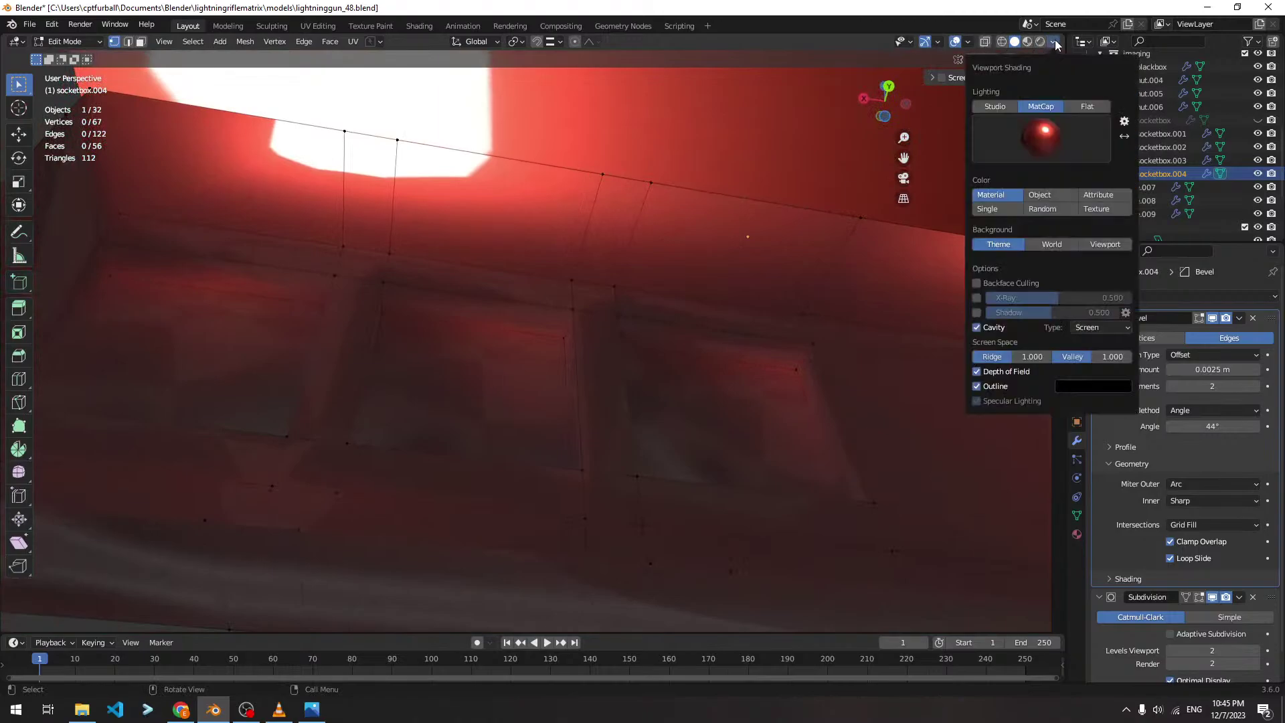
left_click(995, 106)
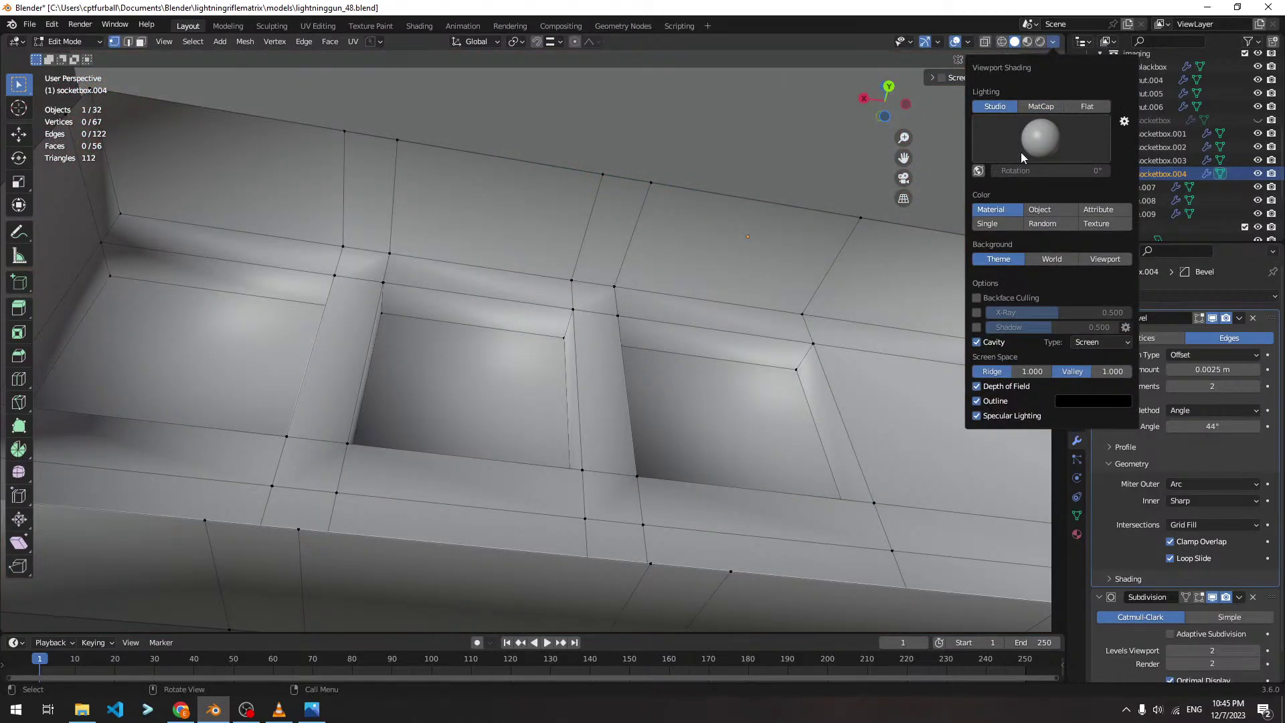
mouse_move(589, 315)
middle_mouse_down()
mouse_move(576, 307)
mouse_move(626, 319)
middle_mouse_up()
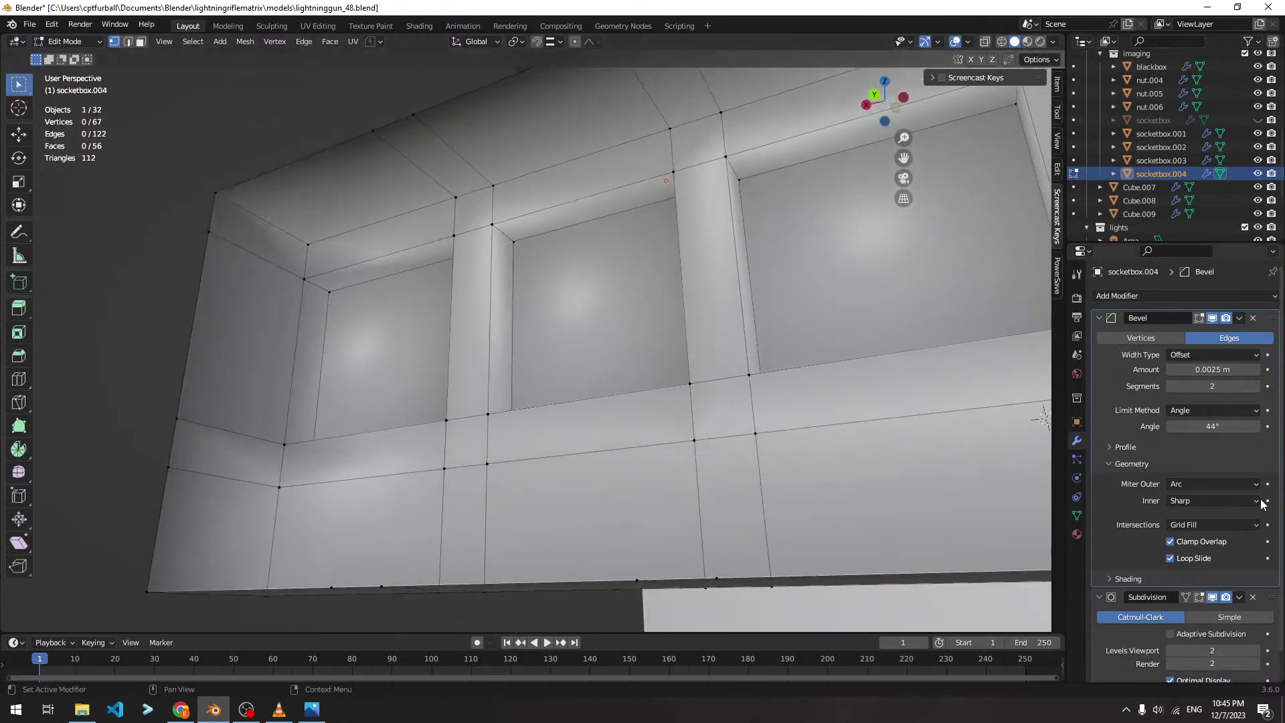
Collapse the Geometry options of socketbox.004's Bevel modifier and examine the socket box mesh and the large box beside the gun
scroll(1250, 502, "down", 1)
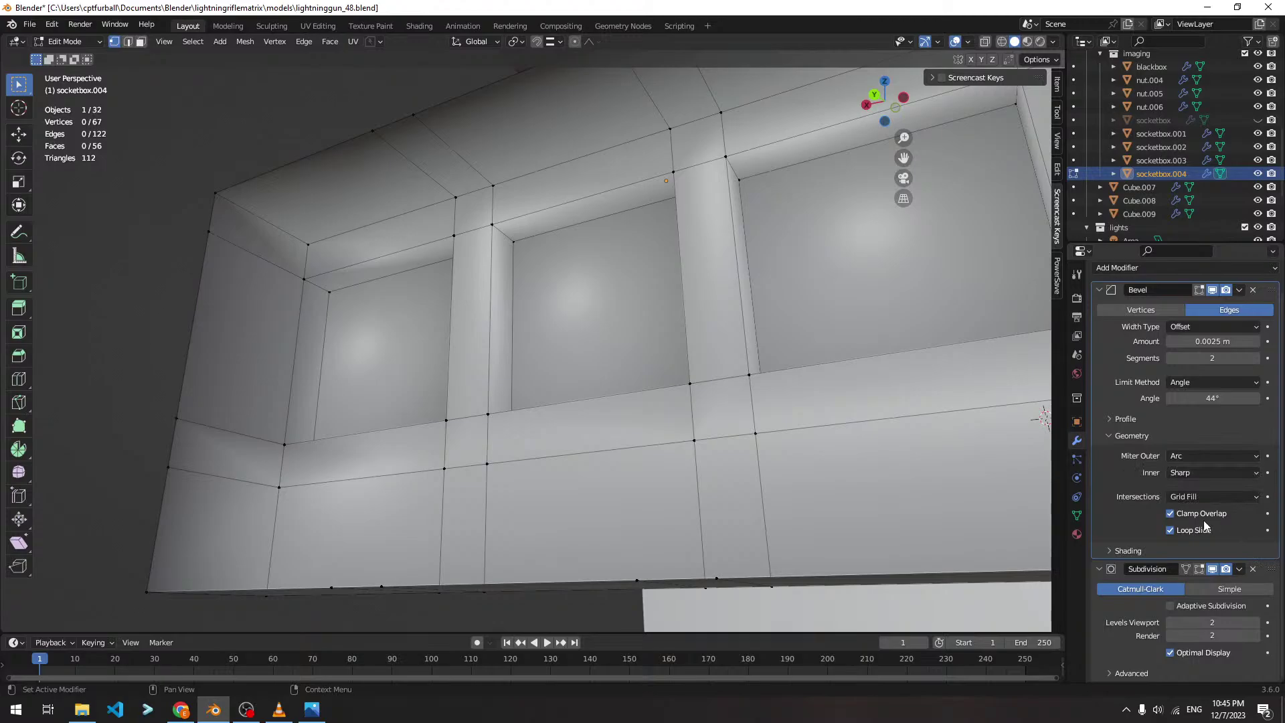
left_click(1146, 436)
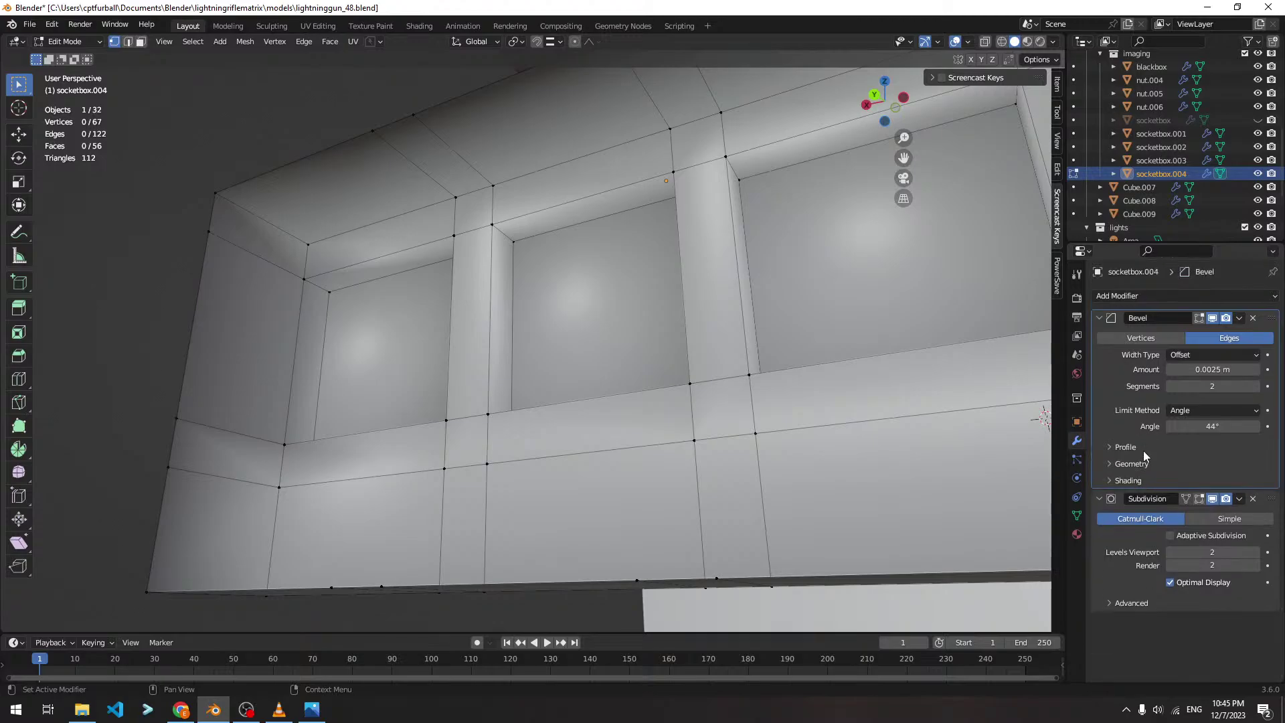
scroll(790, 361, "down", 4)
middle_click_drag(736, 362, 817, 360)
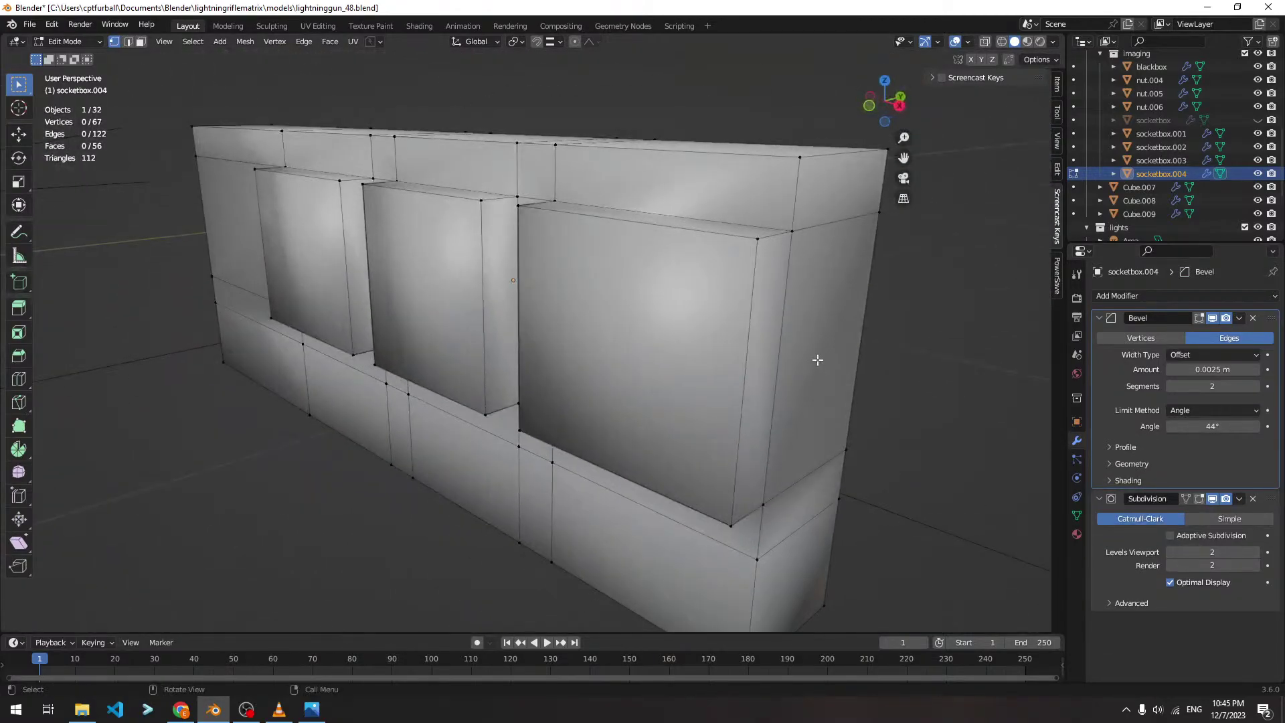
scroll(818, 359, "down", 3)
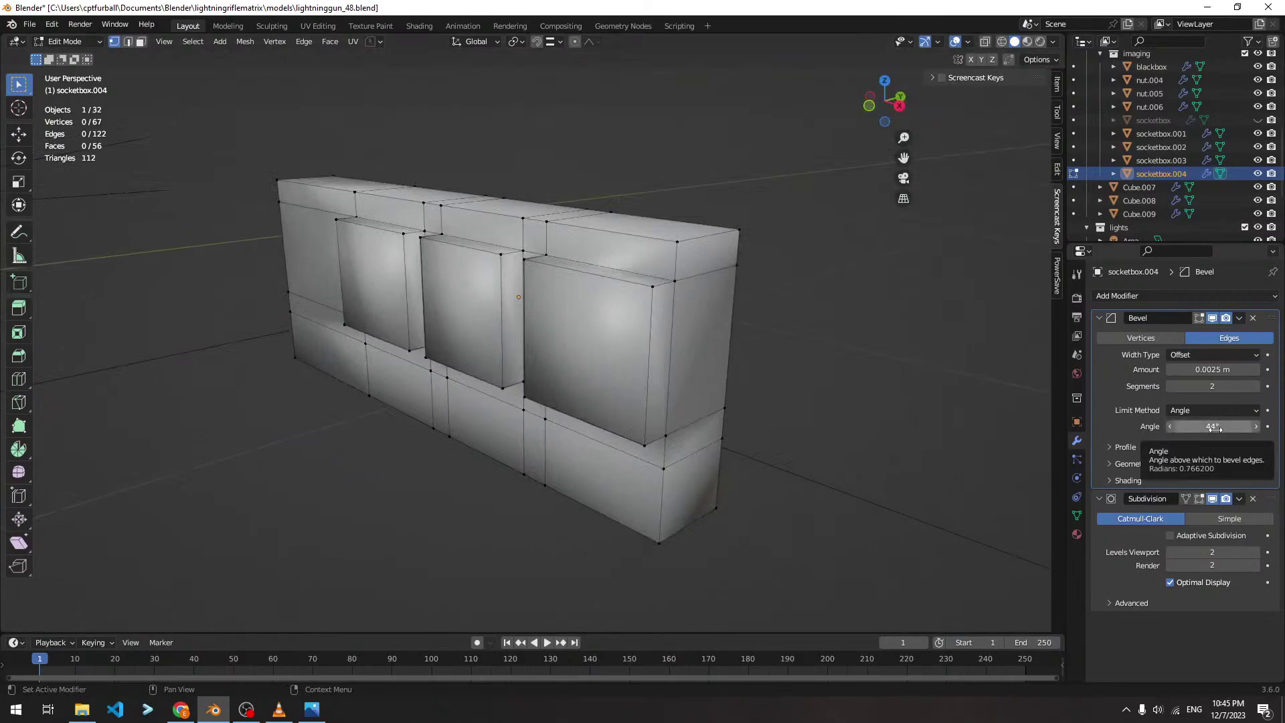
scroll(847, 381, "down", 6)
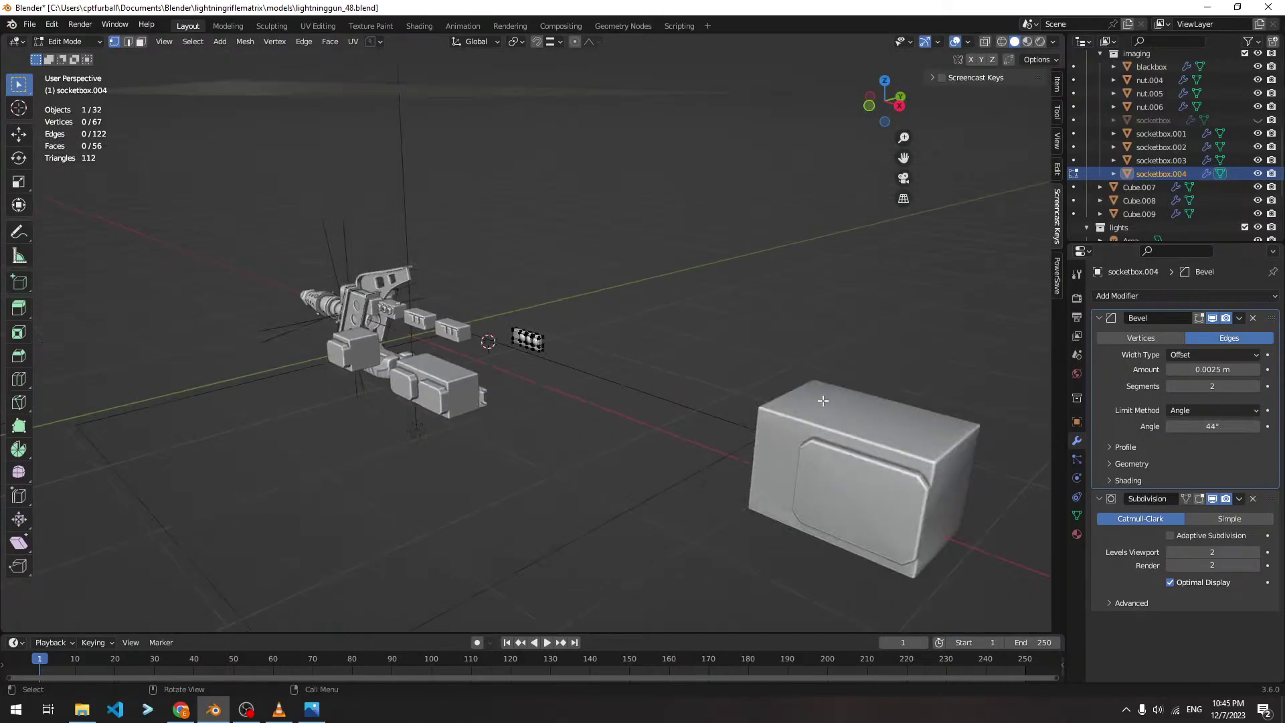
middle_click_drag(902, 439, 559, 344, "shift")
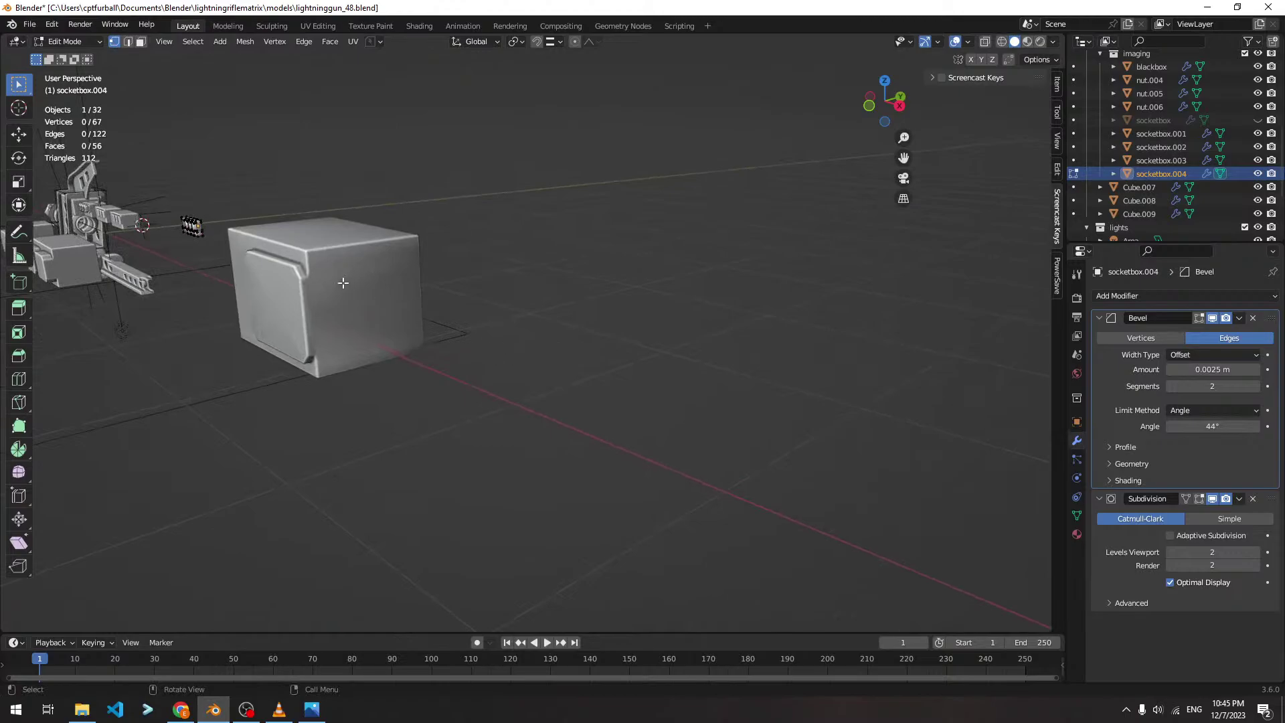
Leave mesh editing, select the large box Cube.009 and set its Bevel modifier's angle limit to 44°
key("Tab")
left_click(391, 275)
middle_click_drag(391, 274, 601, 383, "shift")
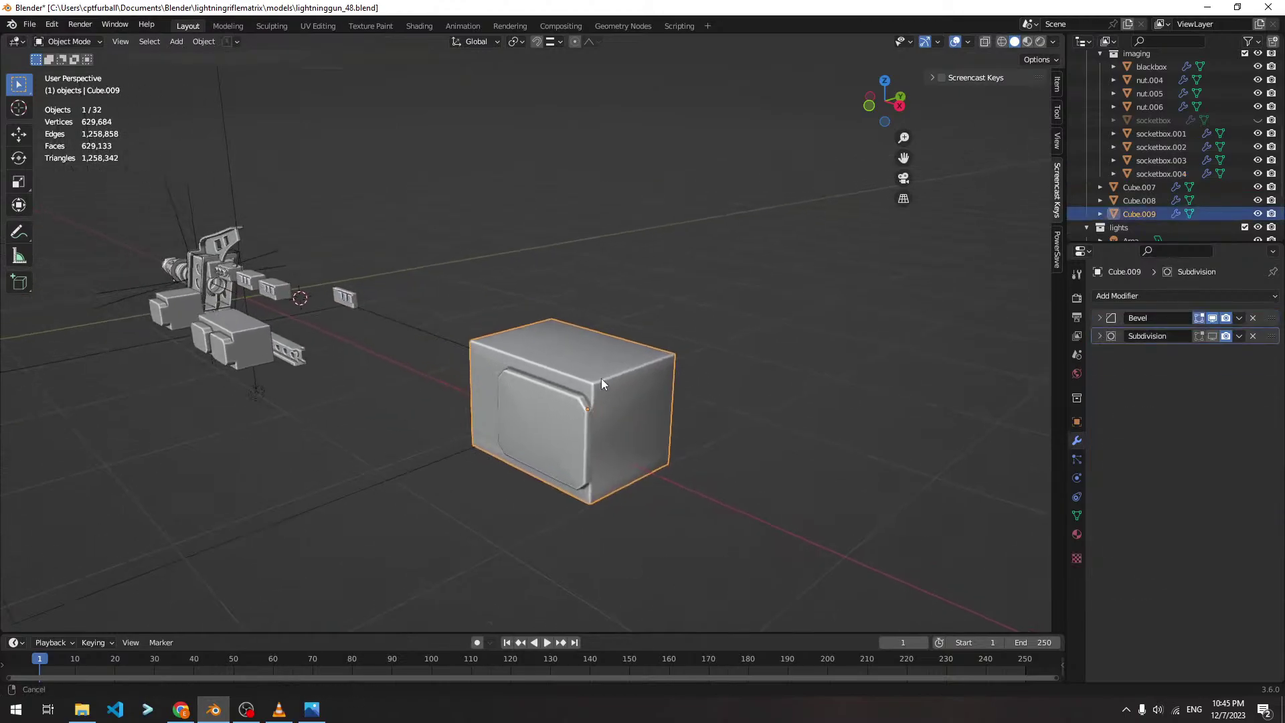
left_click(1100, 318)
left_click(1227, 426)
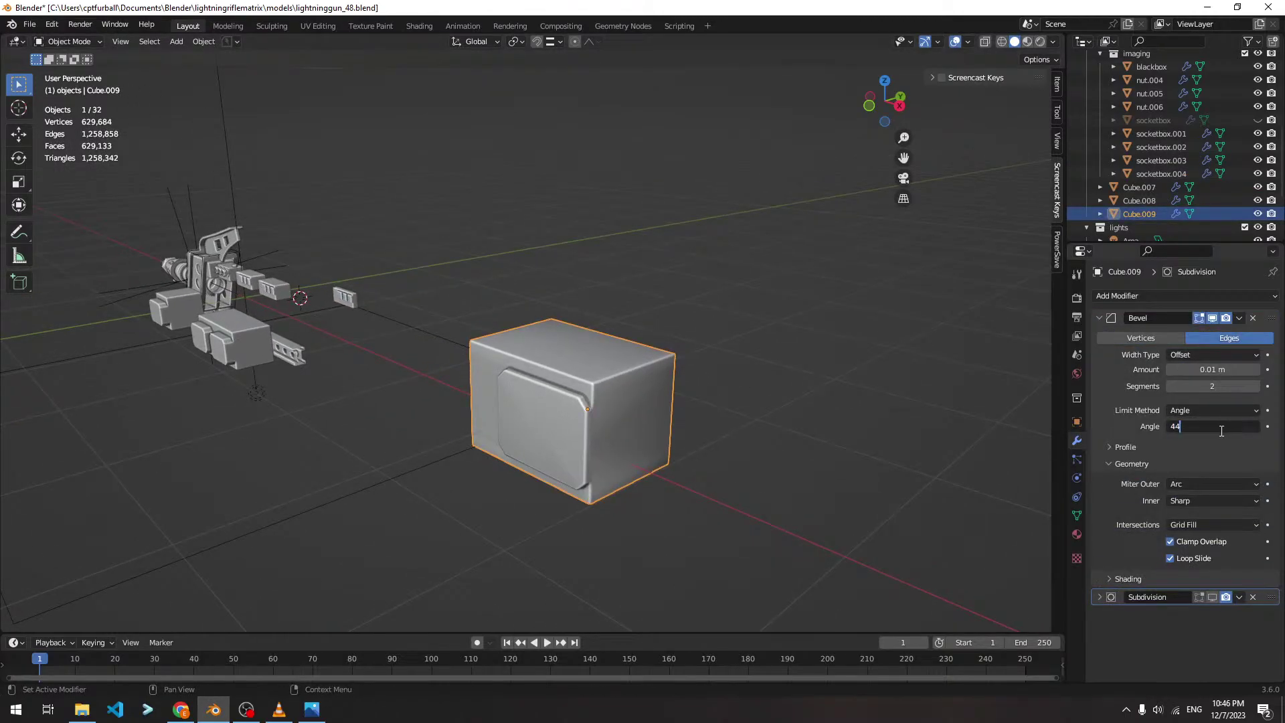
key("Return")
Set the large box's Bevel amount to 0.0025 m and check the chamfered panel corner up close
middle_click_drag(774, 445, 622, 399)
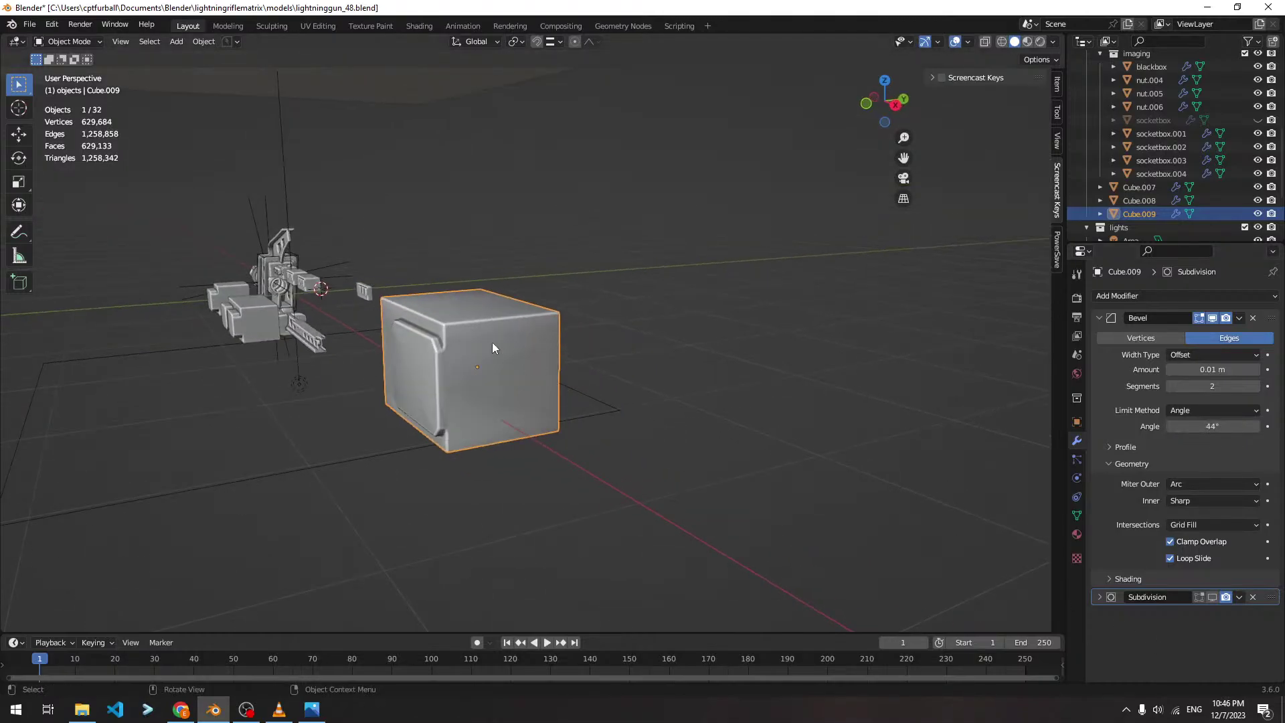
scroll(492, 343, "up", 3)
middle_click_drag(500, 344, 656, 328)
left_click(1202, 373)
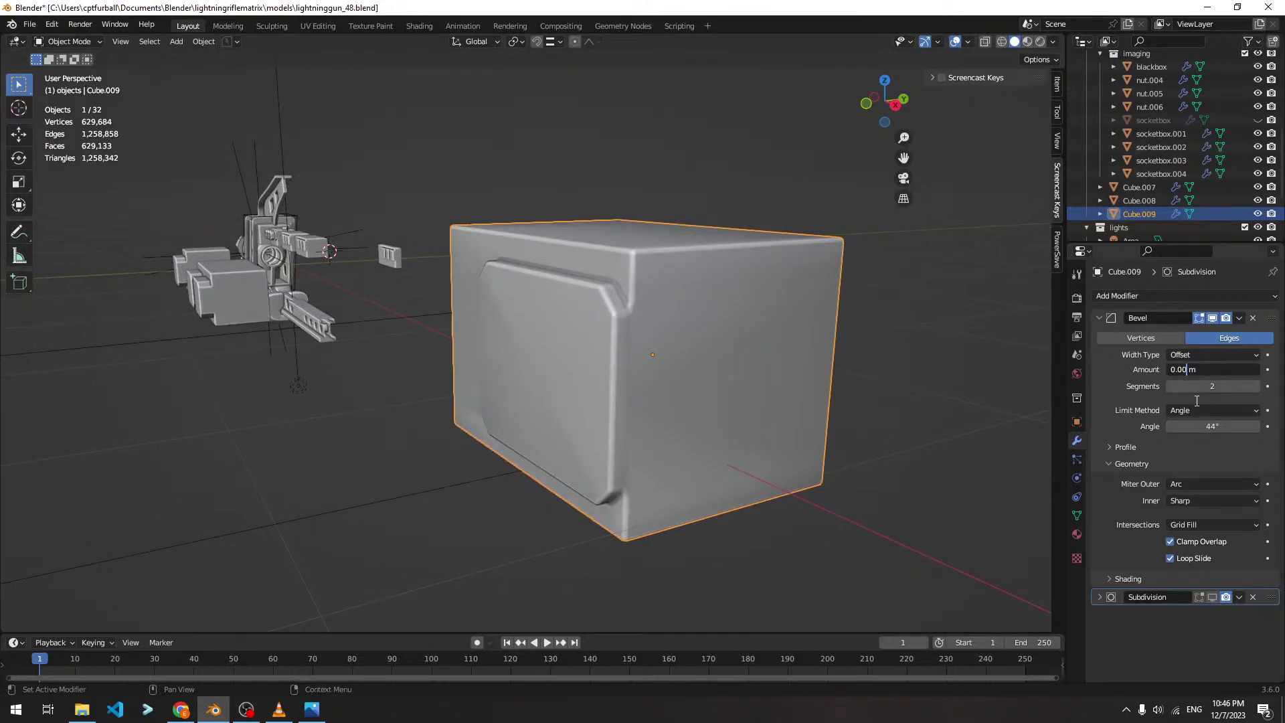
type("0.0025")
key("Return")
middle_click_drag(736, 288, 482, 261)
scroll(553, 292, "up", 3)
scroll(553, 292, "up", 2)
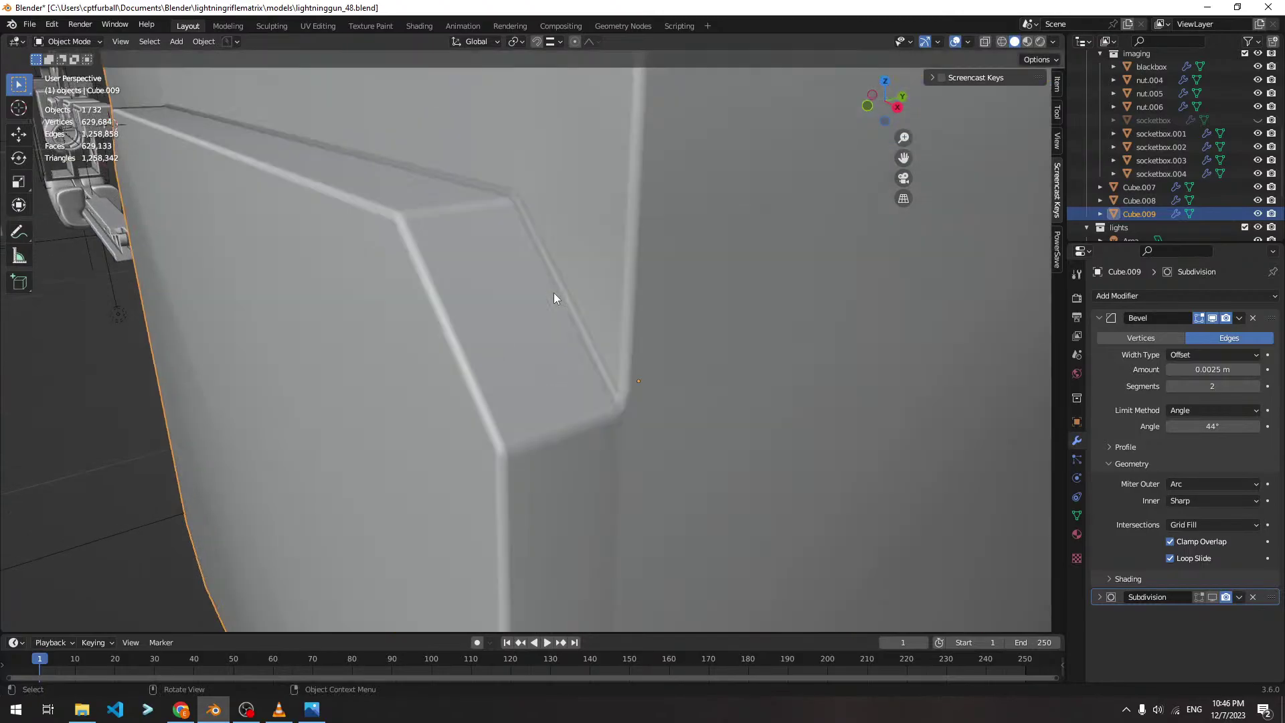
Shade the large box smooth and set its bevel to 2 segments
scroll(560, 292, "down", 5)
right_click(627, 310)
left_click(664, 311)
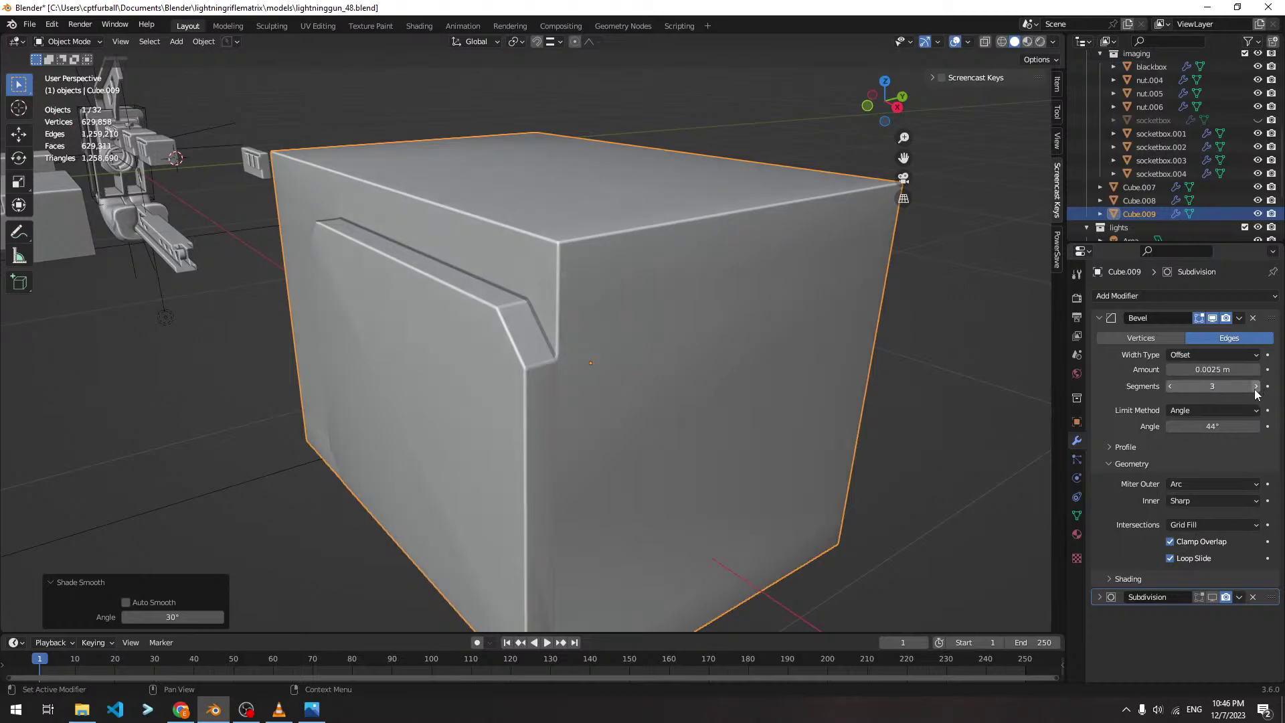
left_click(1170, 386)
Expand the bevel's Profile options, try Arc as the inner miter, and set the inner miter back to Sharp
left_click(1154, 449)
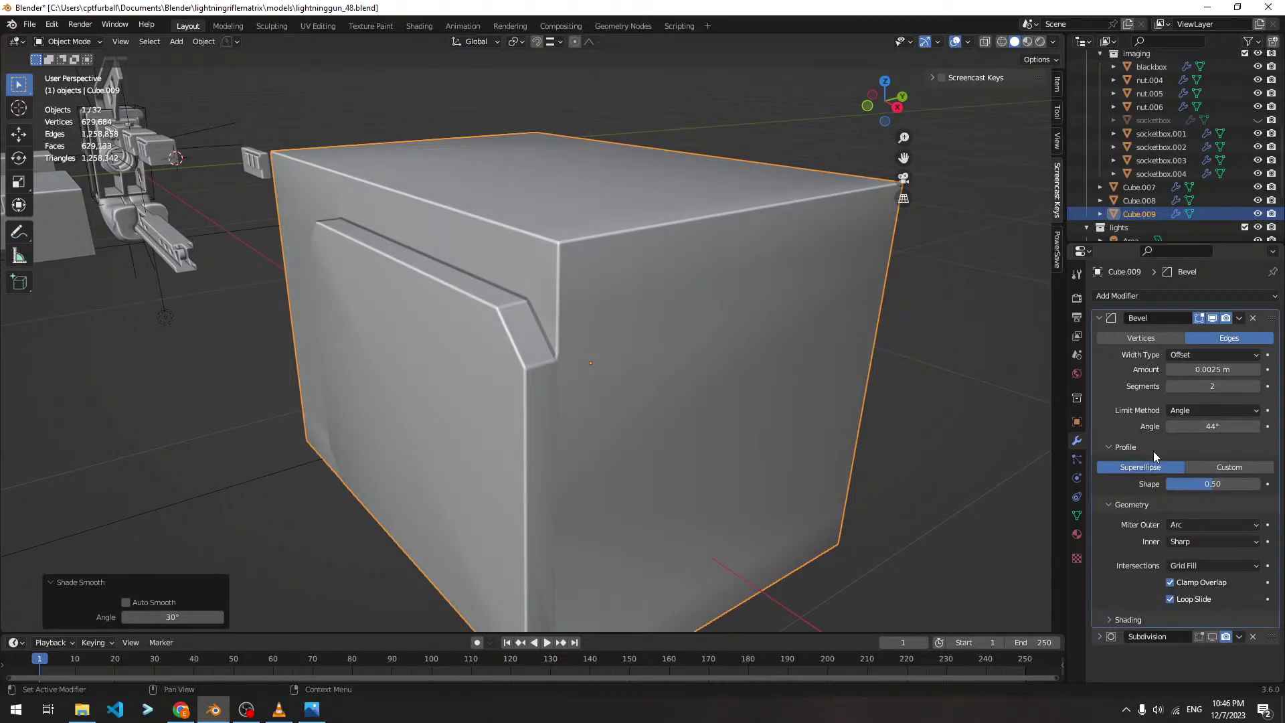
left_click(1197, 543)
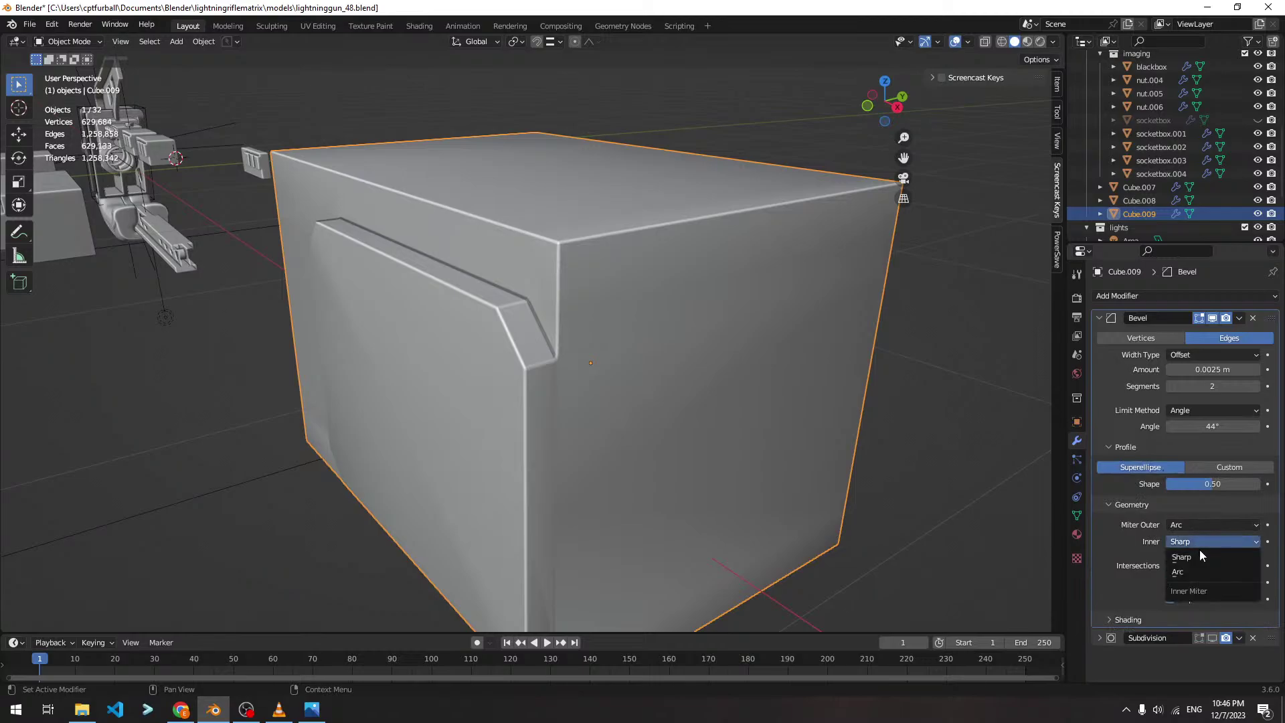
left_click(1202, 572)
middle_click_drag(692, 355, 810, 325)
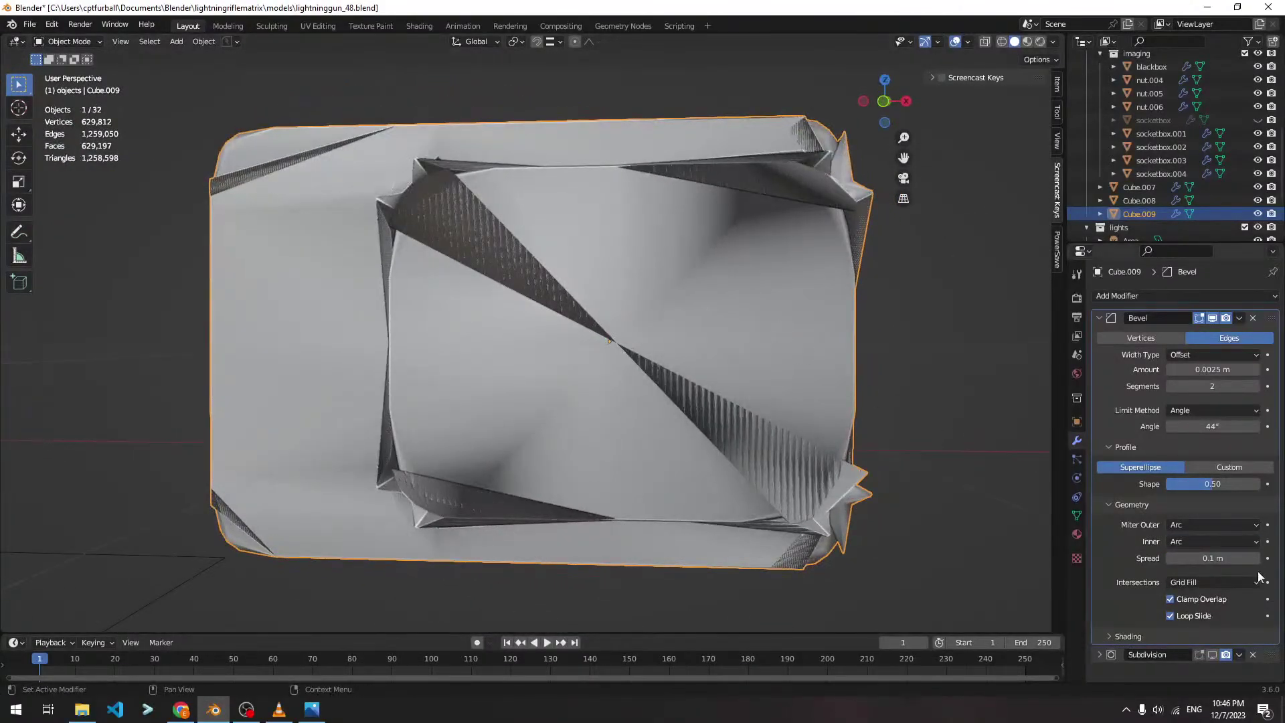
left_click(1214, 544)
left_click(1210, 558)
middle_click_drag(943, 365, 801, 345)
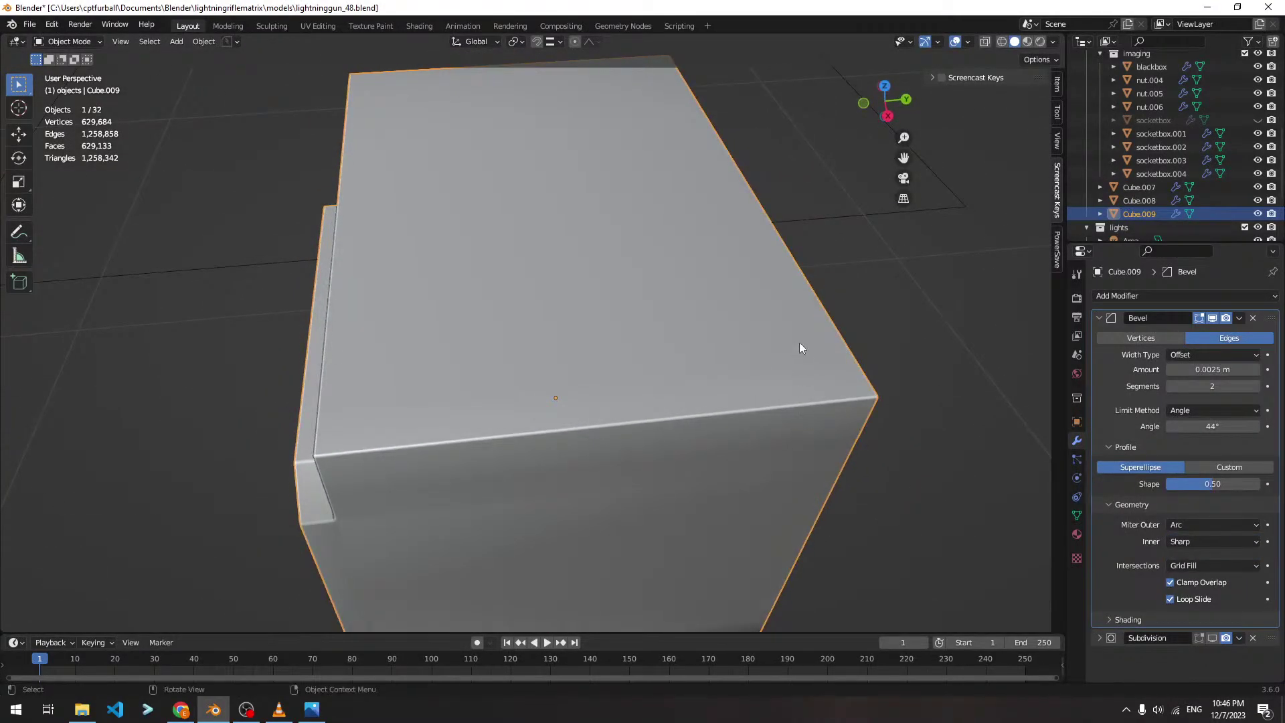
Select socketbox.004, frame it in the view and open its mesh for editing
scroll(749, 315, "down", 4)
middle_click_drag(703, 281, 460, 76)
left_click(499, 82)
key("ctrl+Tab")
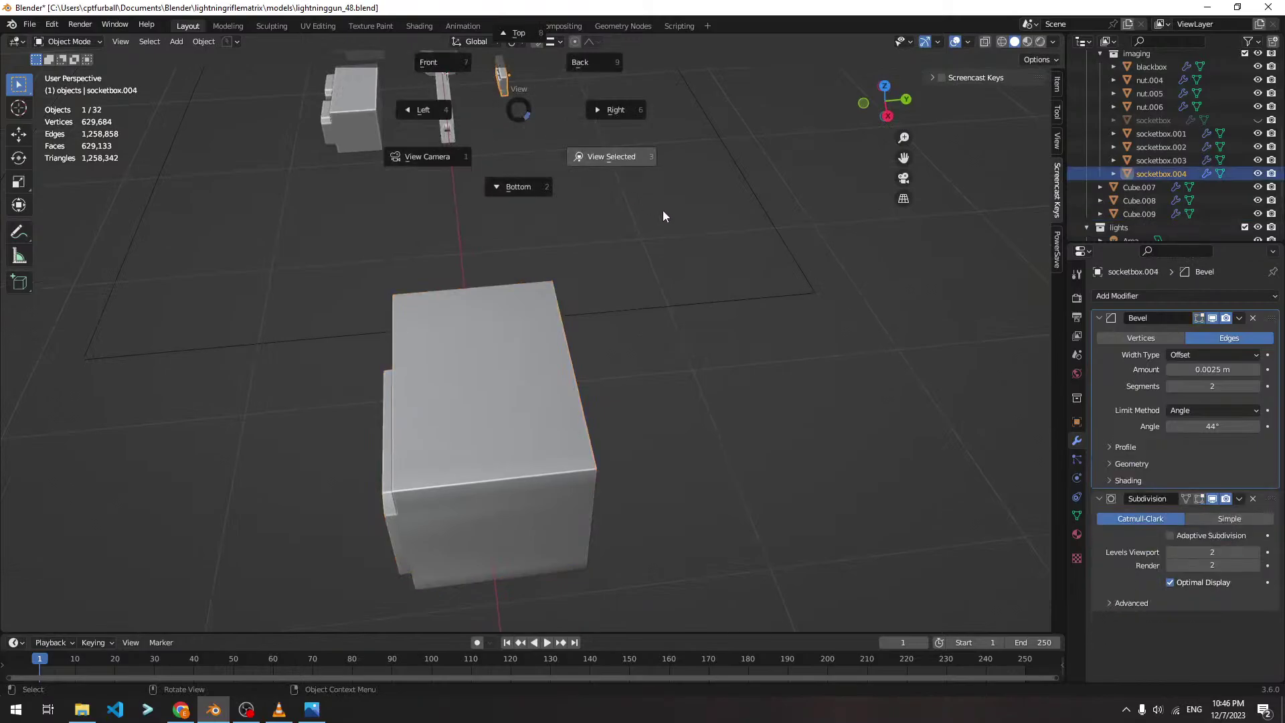
left_click(663, 210)
key("KP_Decimal")
middle_click_drag(559, 250, 576, 205)
middle_click_drag(644, 238, 647, 314)
scroll(589, 318, "up", 1)
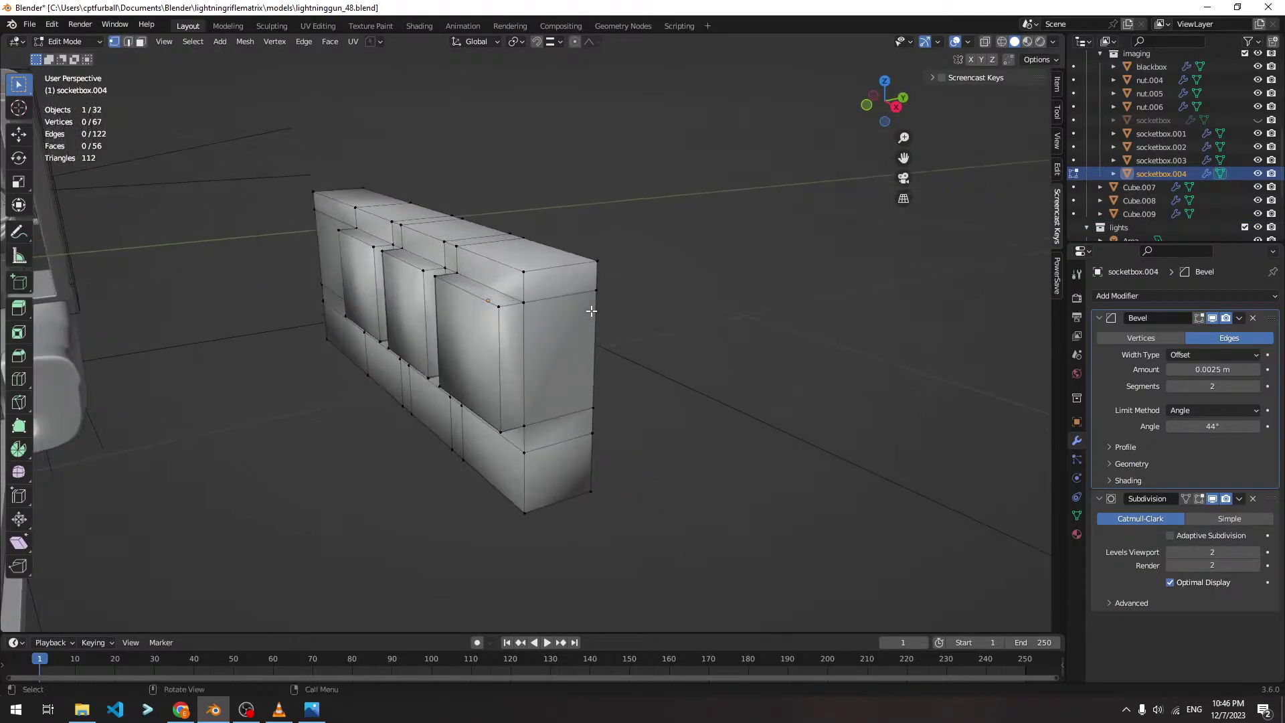
Bevel the four depth edges at the corners of the largest raised block on the socket box
key("2")
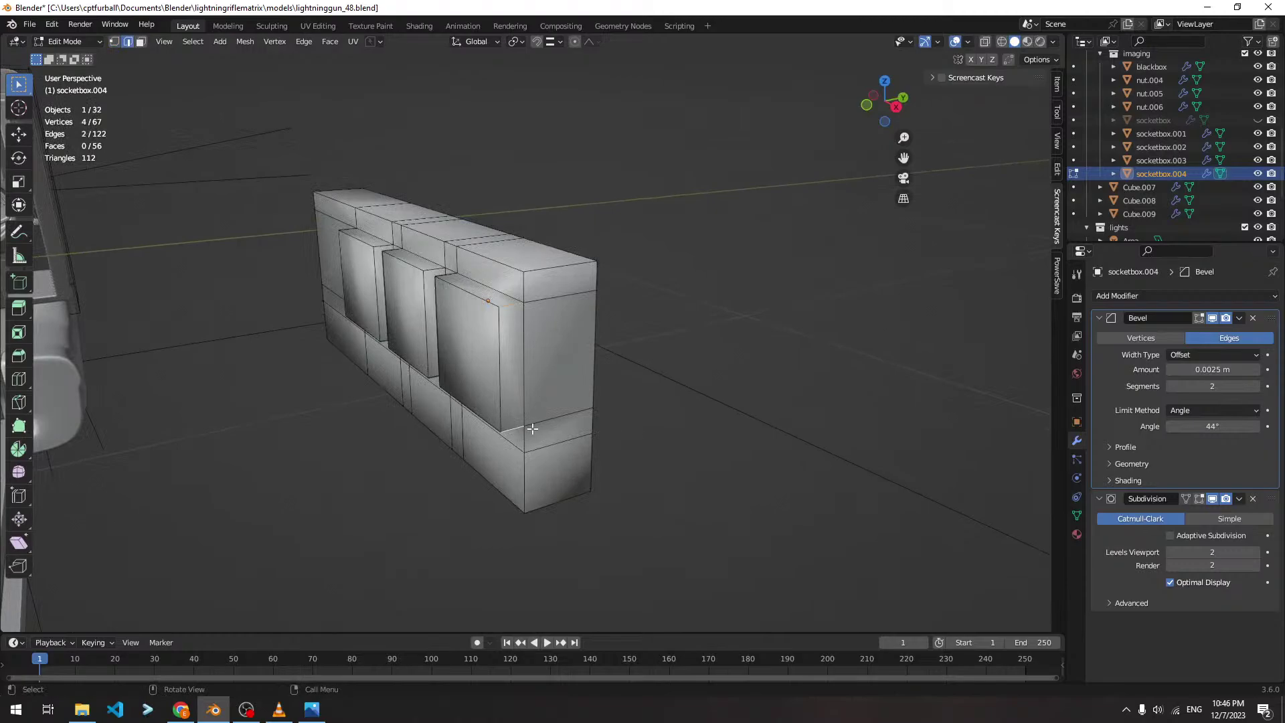
middle_click_drag(532, 428, 685, 386)
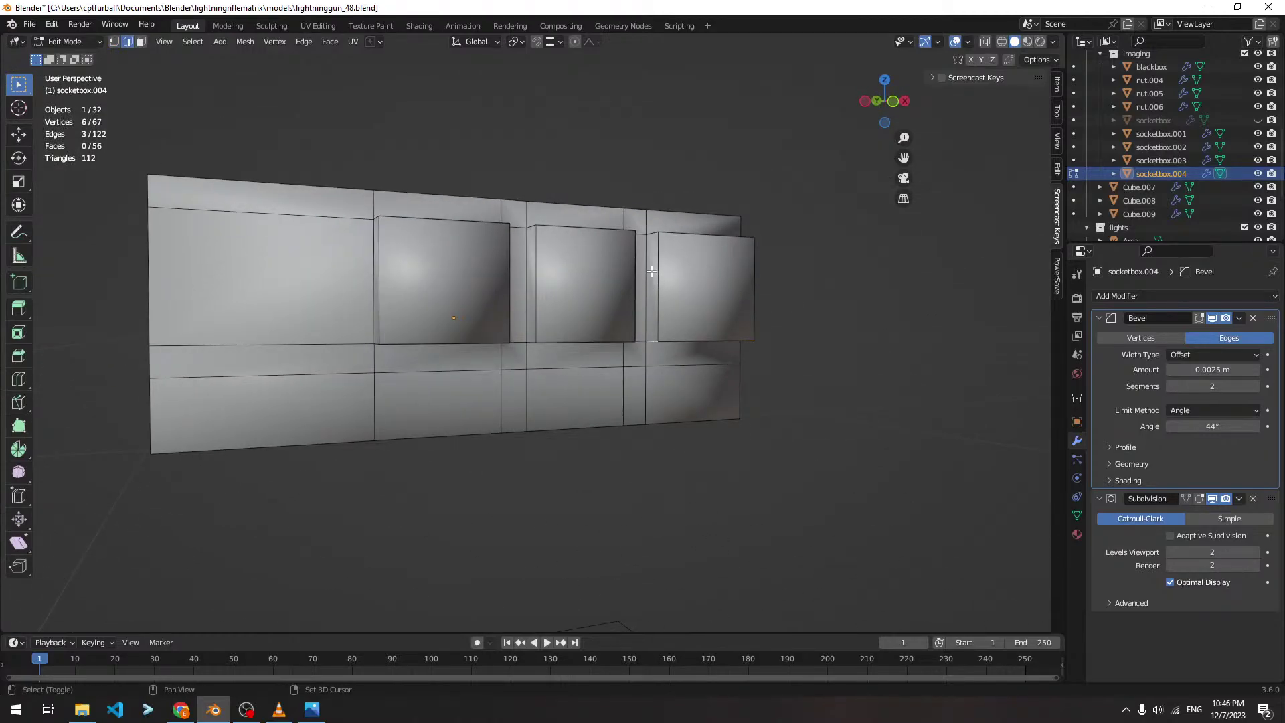
middle_click_drag(655, 235, 681, 328)
key("ctrl+b")
left_click(748, 324)
key("Tab")
key("Tab")
Move the two stray vertices on the socket box's end face about -0.0093 m along Y, in line with the front edge
left_click(574, 324)
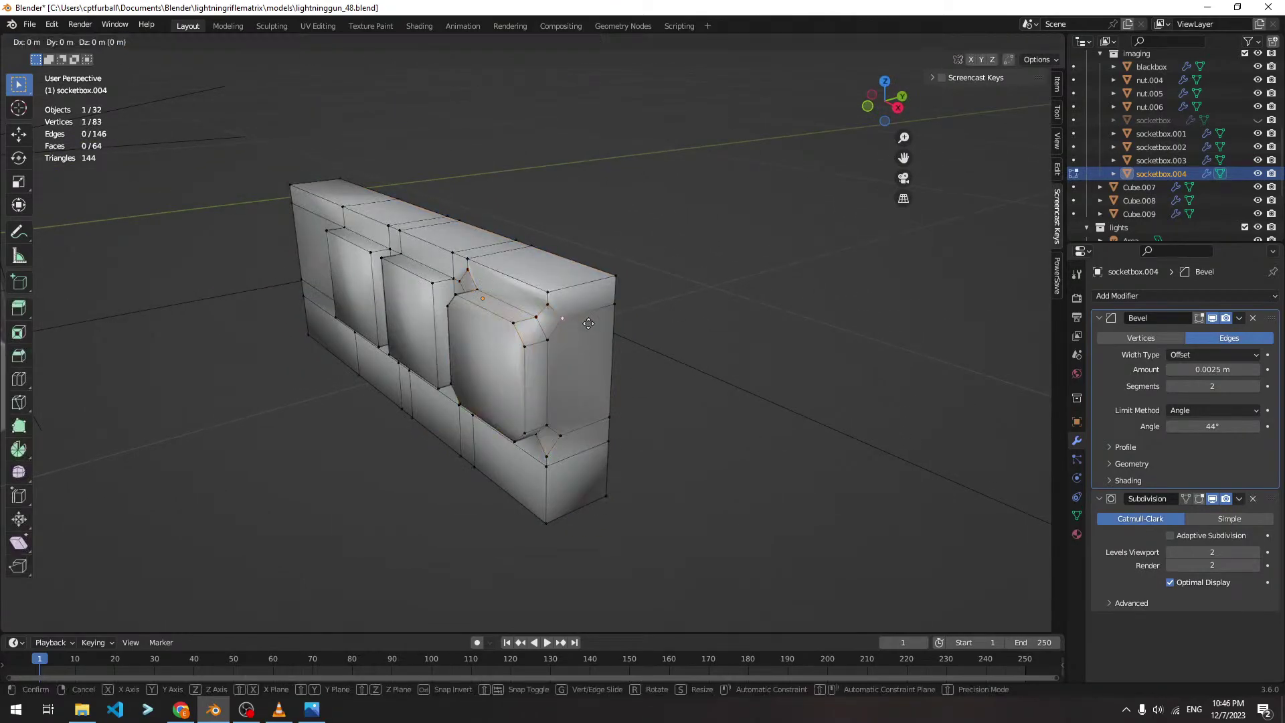
key("g")
key("x")
key("Escape")
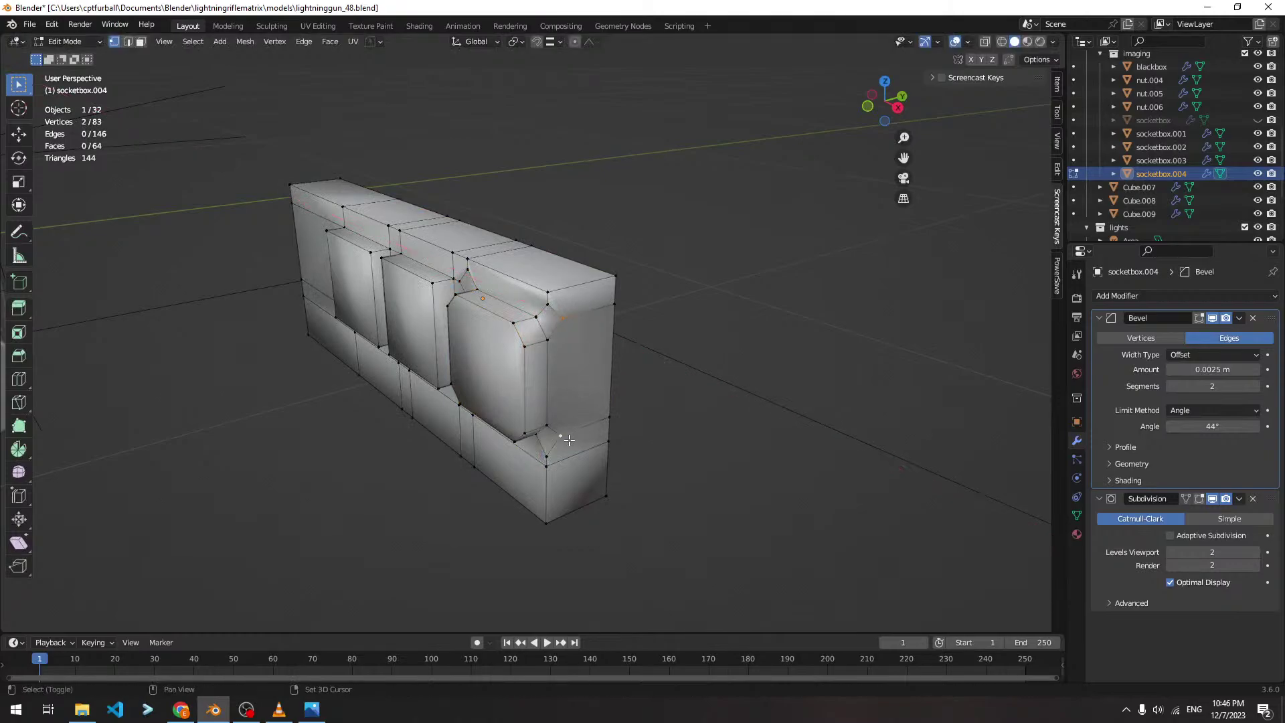
key("g")
key("x")
key("y")
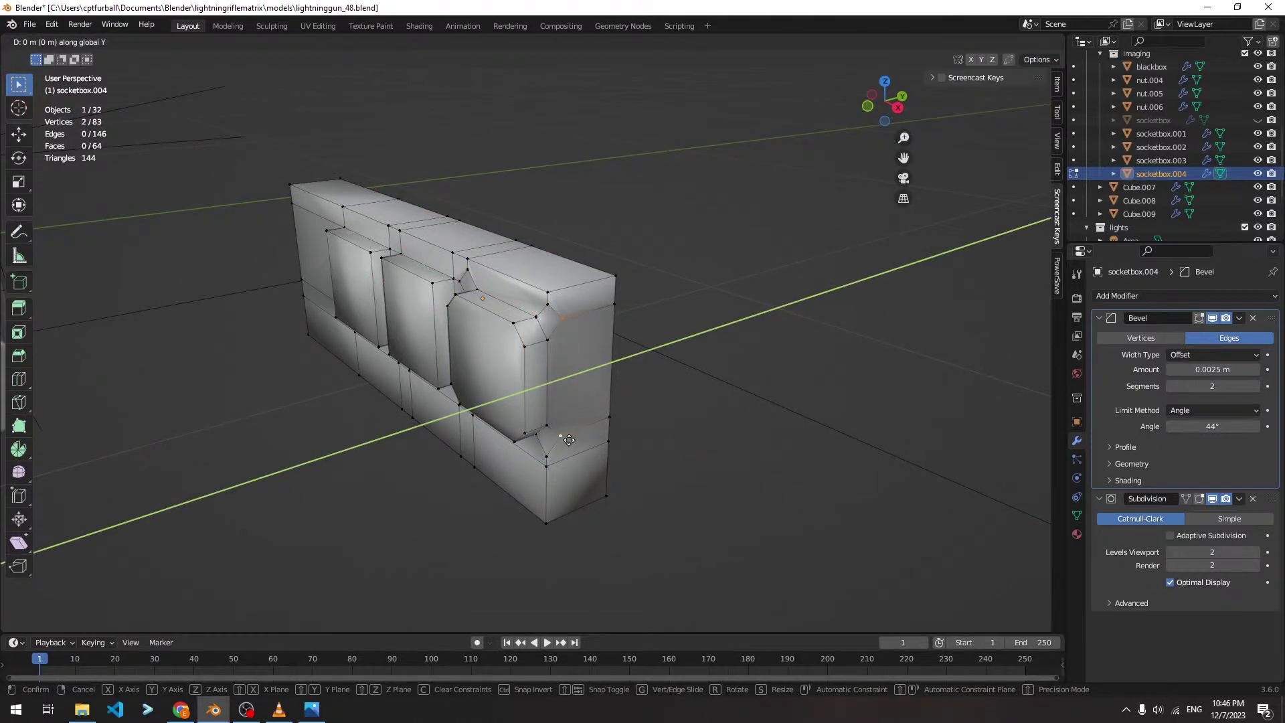
left_click(550, 451)
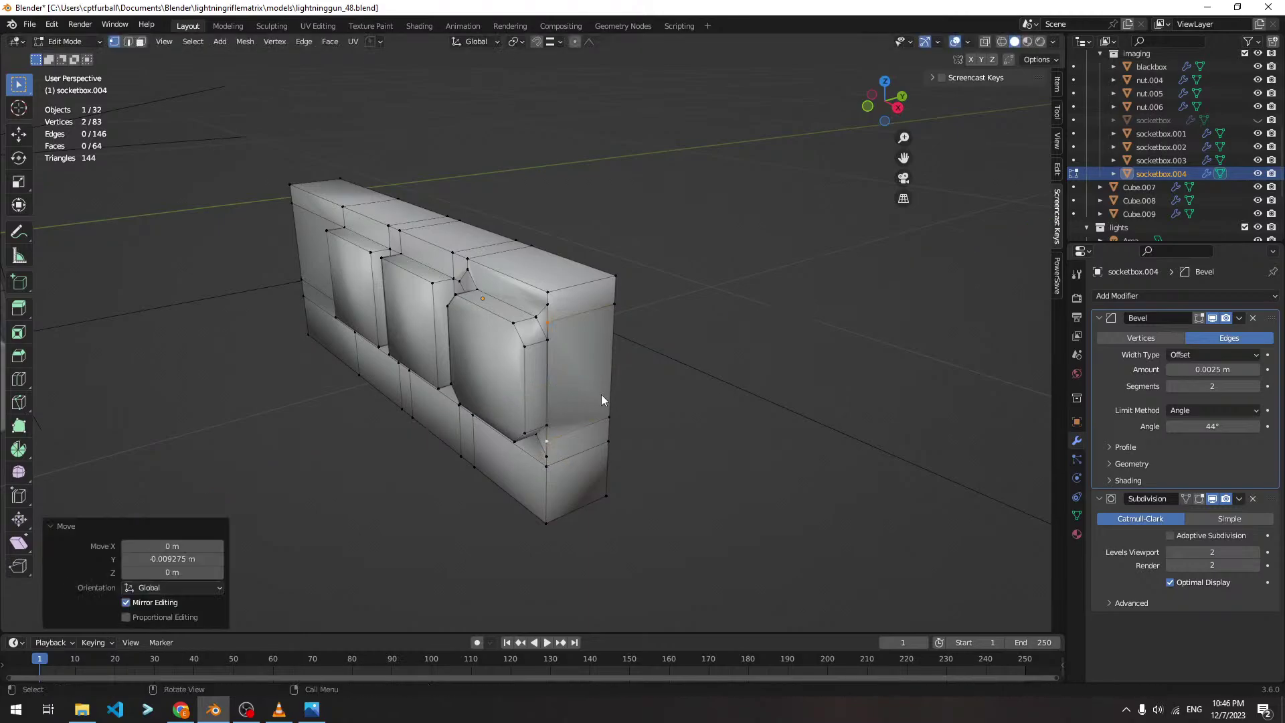
Check the reshaped socket box, leave mesh editing and delete the large box Cube.009
key("Tab")
middle_click_drag(584, 379, 713, 369)
scroll(713, 368, "down", 6)
key("Tab")
scroll(715, 368, "down", 5)
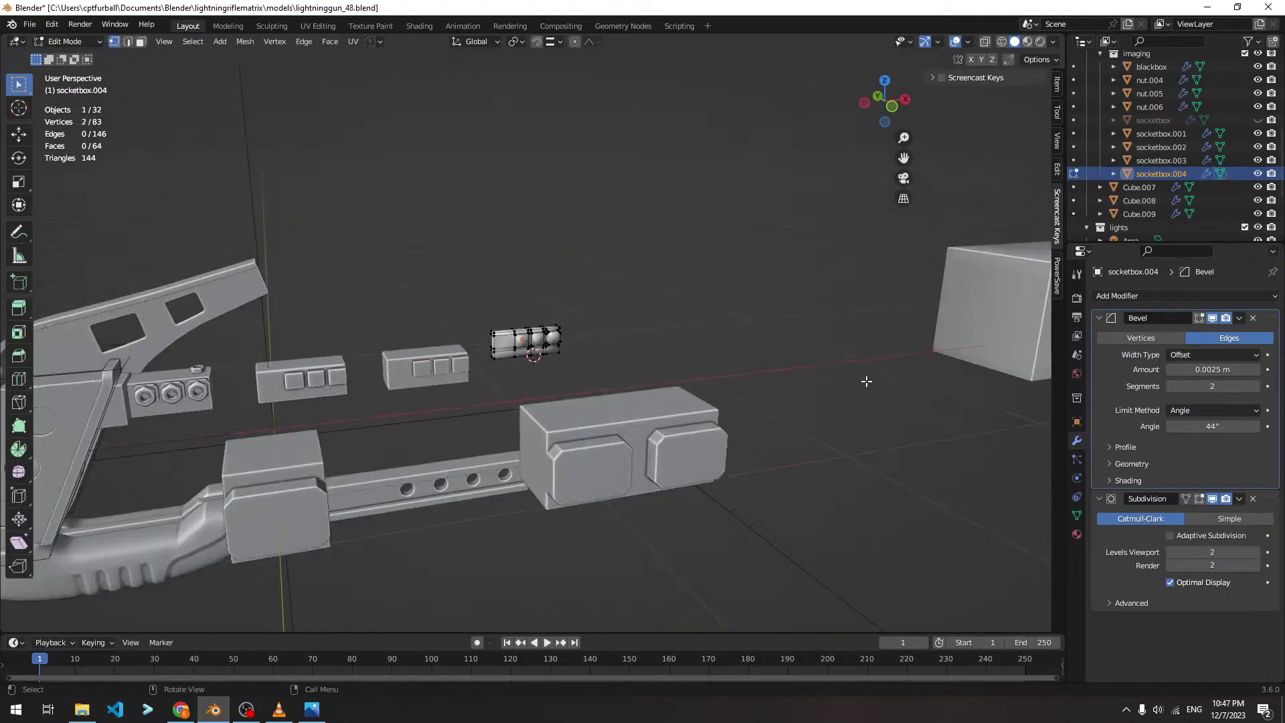
middle_click_drag(866, 381, 435, 410, "shift")
key("Tab")
middle_click_drag(810, 323, 755, 316)
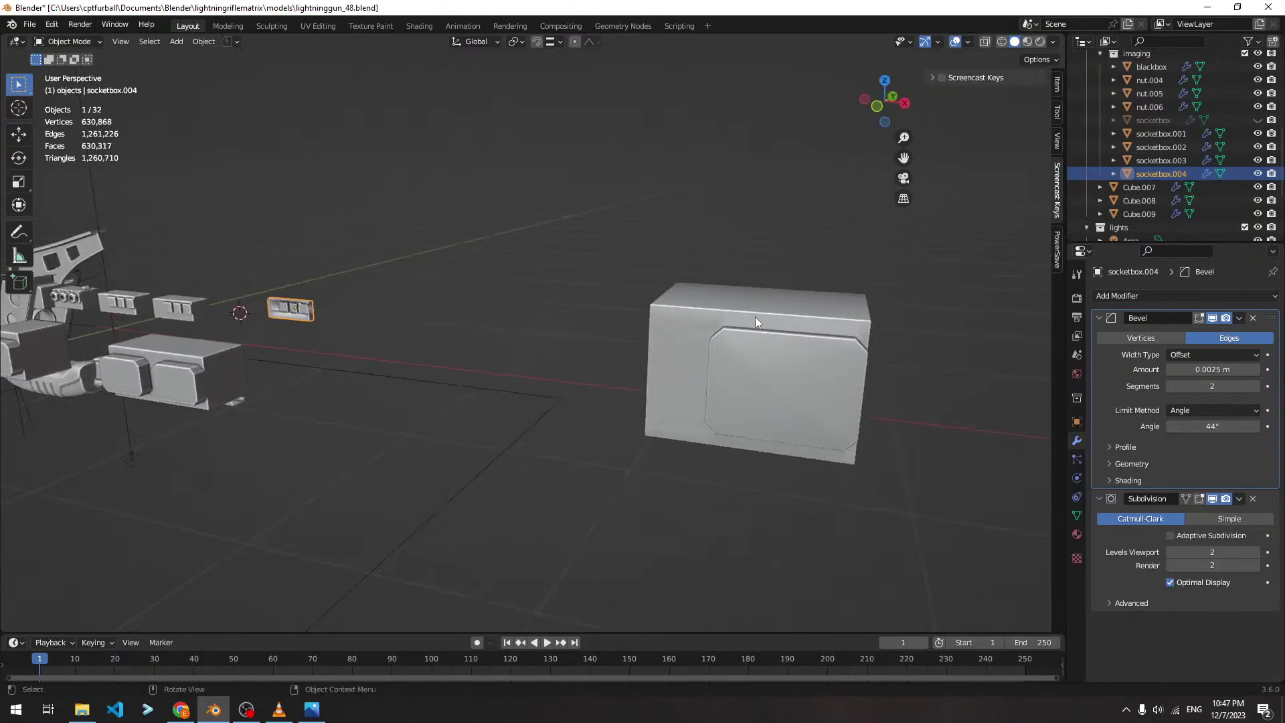
left_click(817, 323)
key("x")
left_click(817, 323)
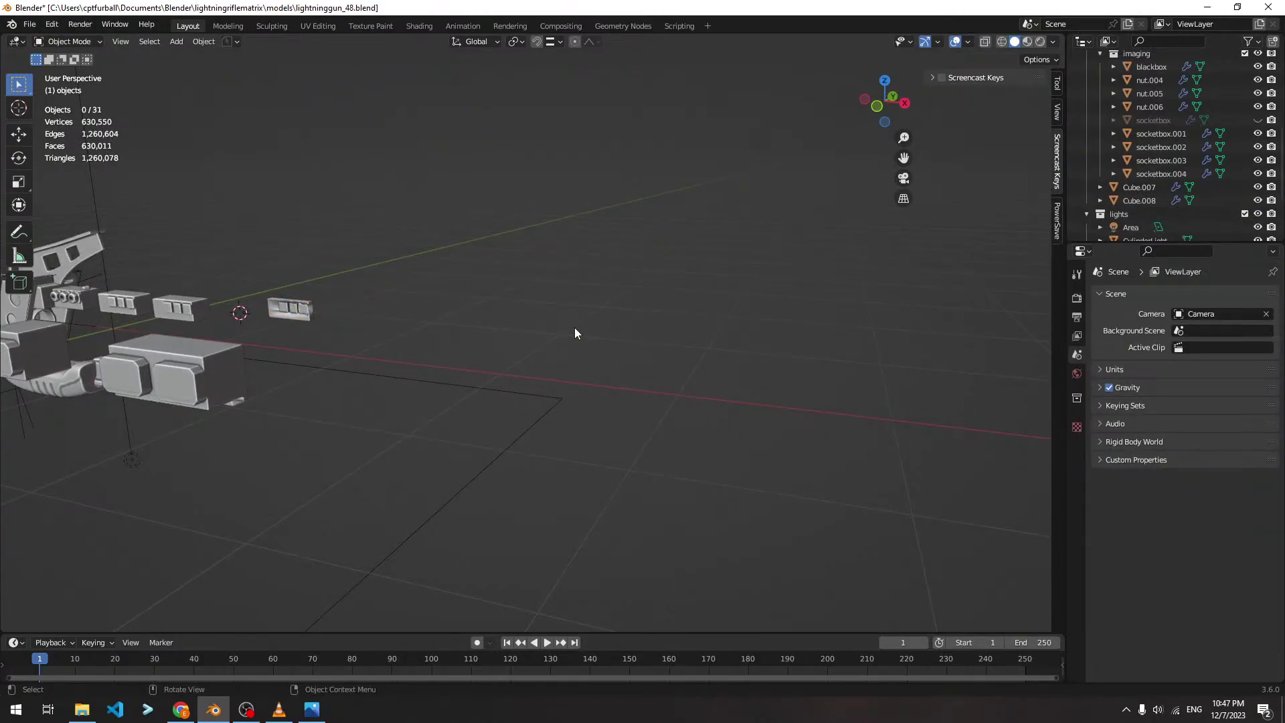
Add a new cube and move it about 3.21 m along X, clear of the gun parts
key("shift+a")
mouse_move(574, 328)
left_click(620, 342)
middle_click_drag(552, 348, 553, 339)
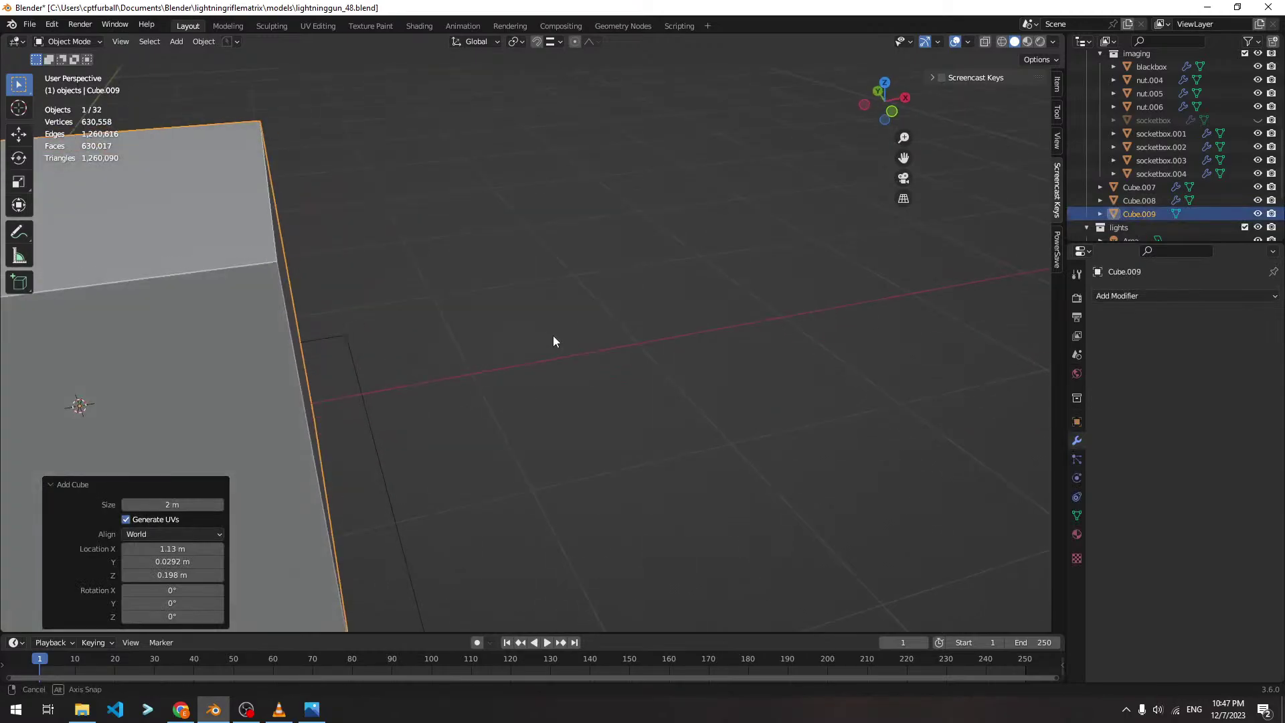
key("g")
key("x")
left_click(72, 215)
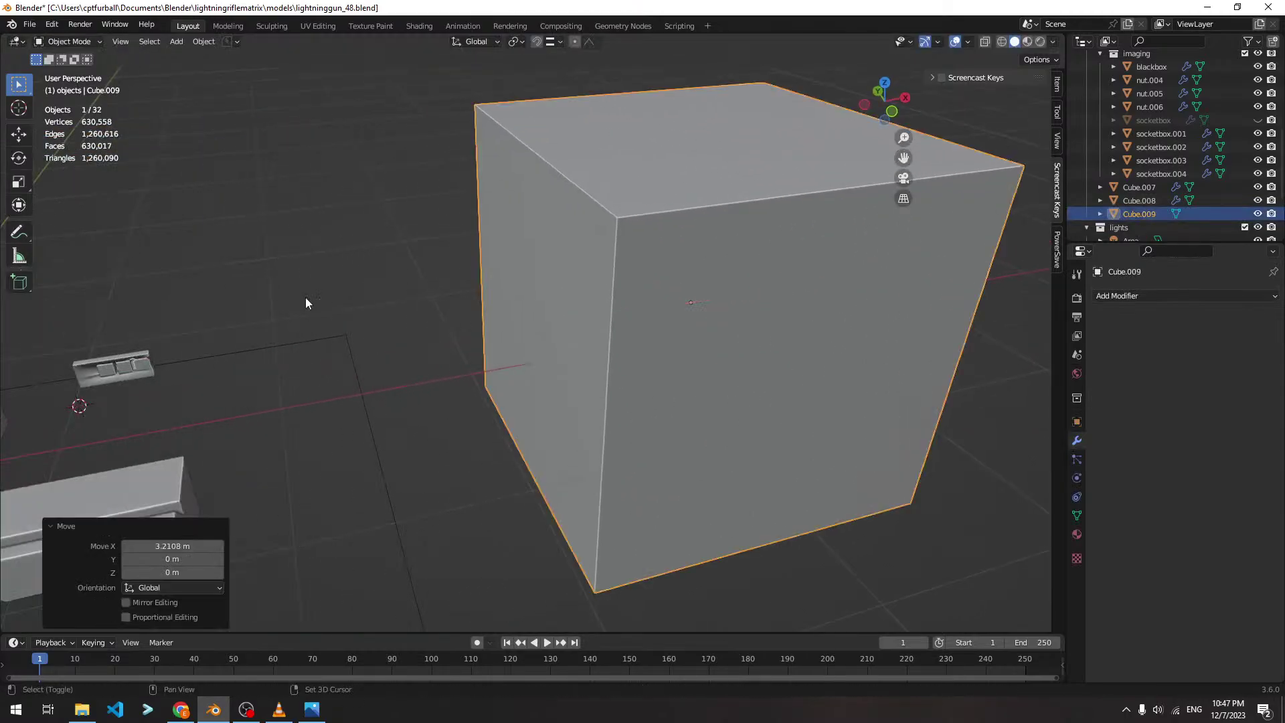
Scale the new cube down and apply its scale
scroll(413, 335, "down", 4)
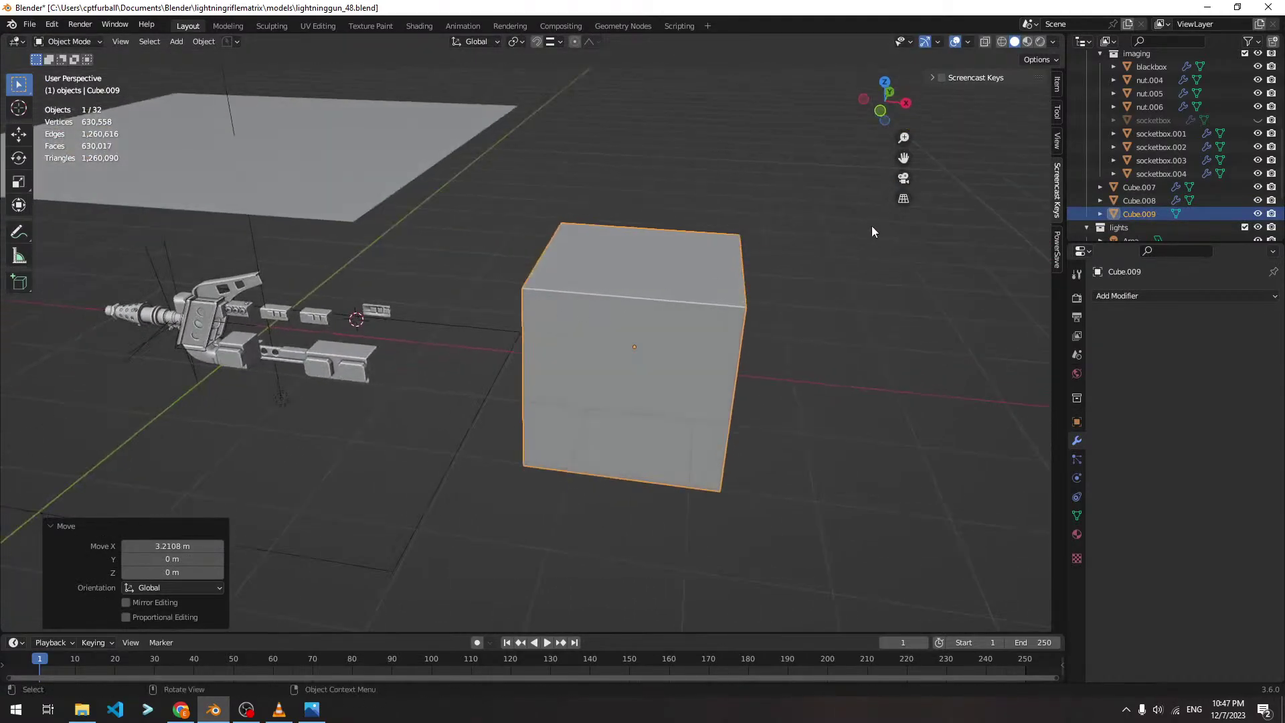
key("s")
left_click(696, 308)
scroll(895, 388, "up", 4)
middle_click_drag(894, 387, 534, 260, "shift")
key("ctrl+a")
left_click(579, 292)
scroll(506, 257, "up", 4)
Extrude the cube's side face nearest the gun outward by about 0.14 m
key("Tab")
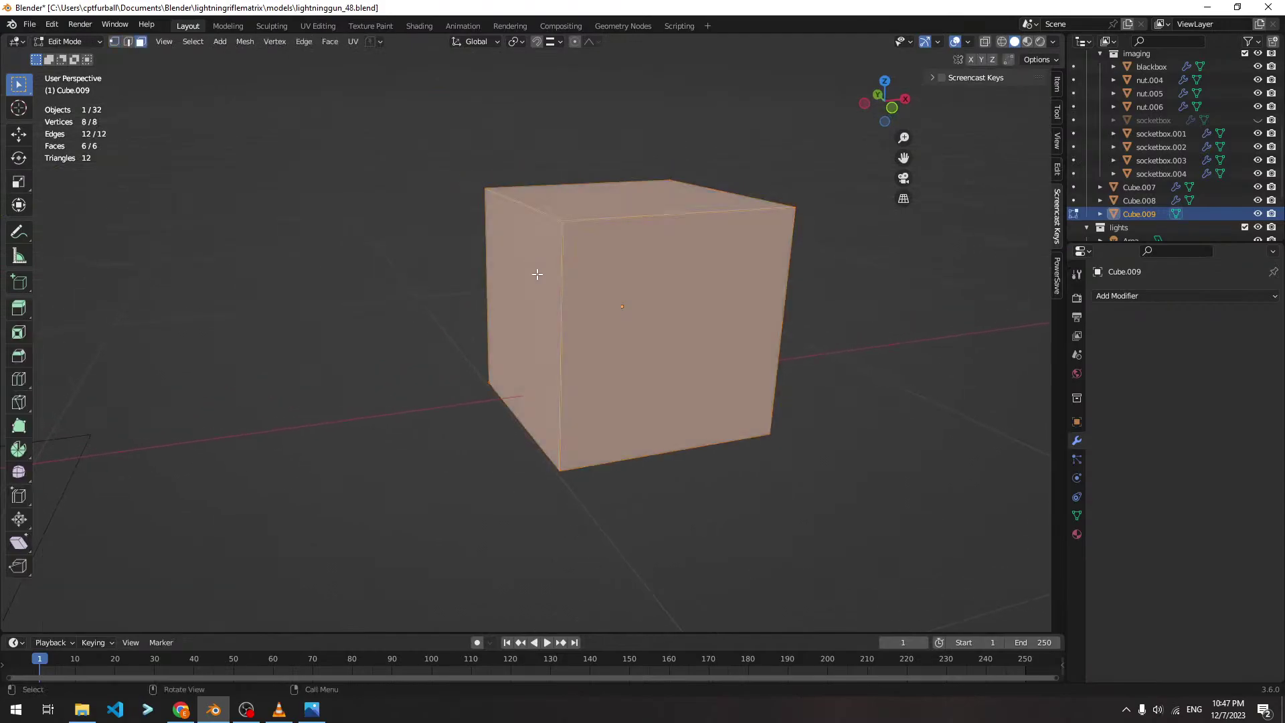
left_click(537, 274)
key("e")
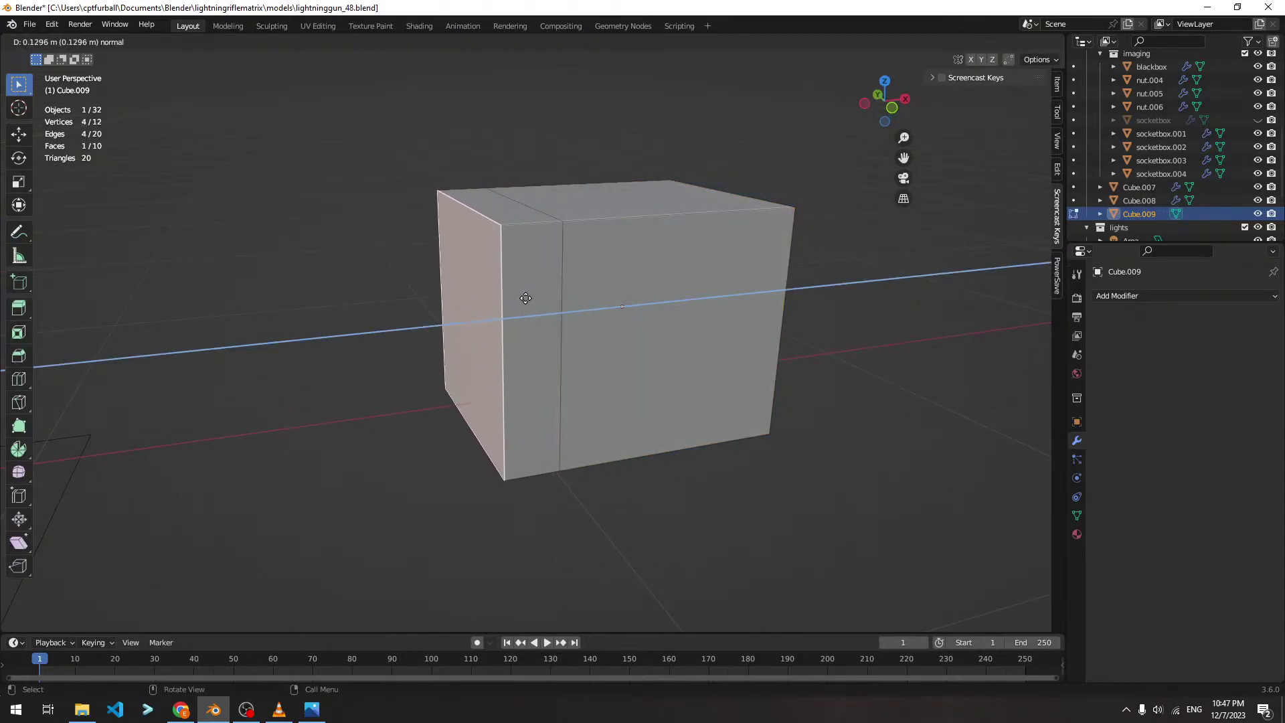
left_click(527, 299)
middle_click_drag(663, 301, 625, 304)
Add two horizontal loop cuts around the box and spread them apart along Z by a factor of about 2.32
key("ctrl+r")
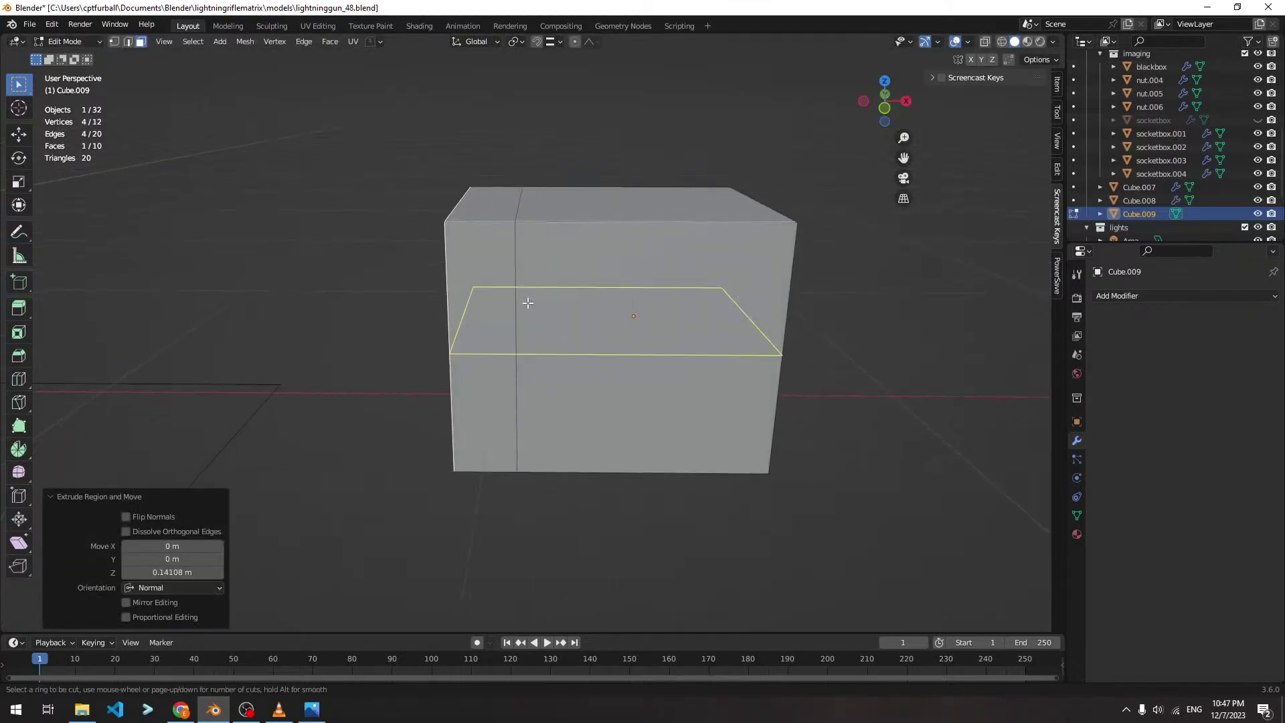
scroll(509, 304, "up", 1)
left_click(501, 305)
key("s")
key("z")
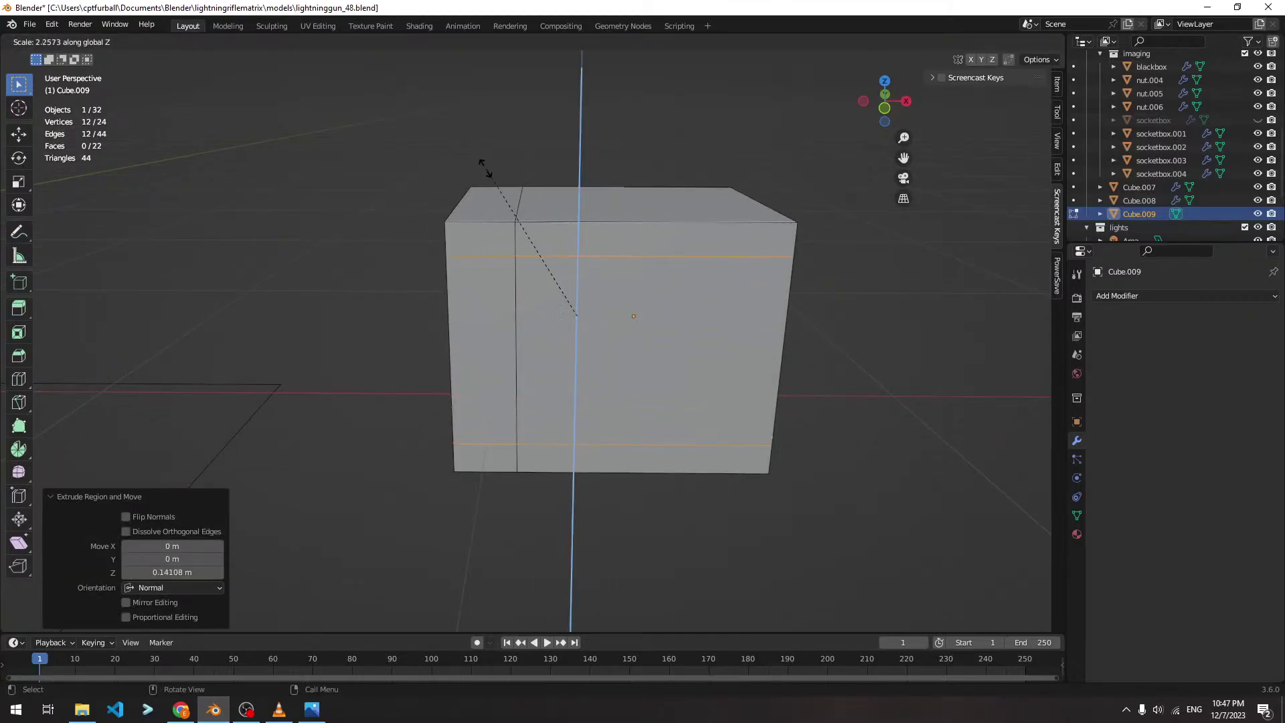
left_click(482, 163)
middle_click_drag(379, 224, 725, 297)
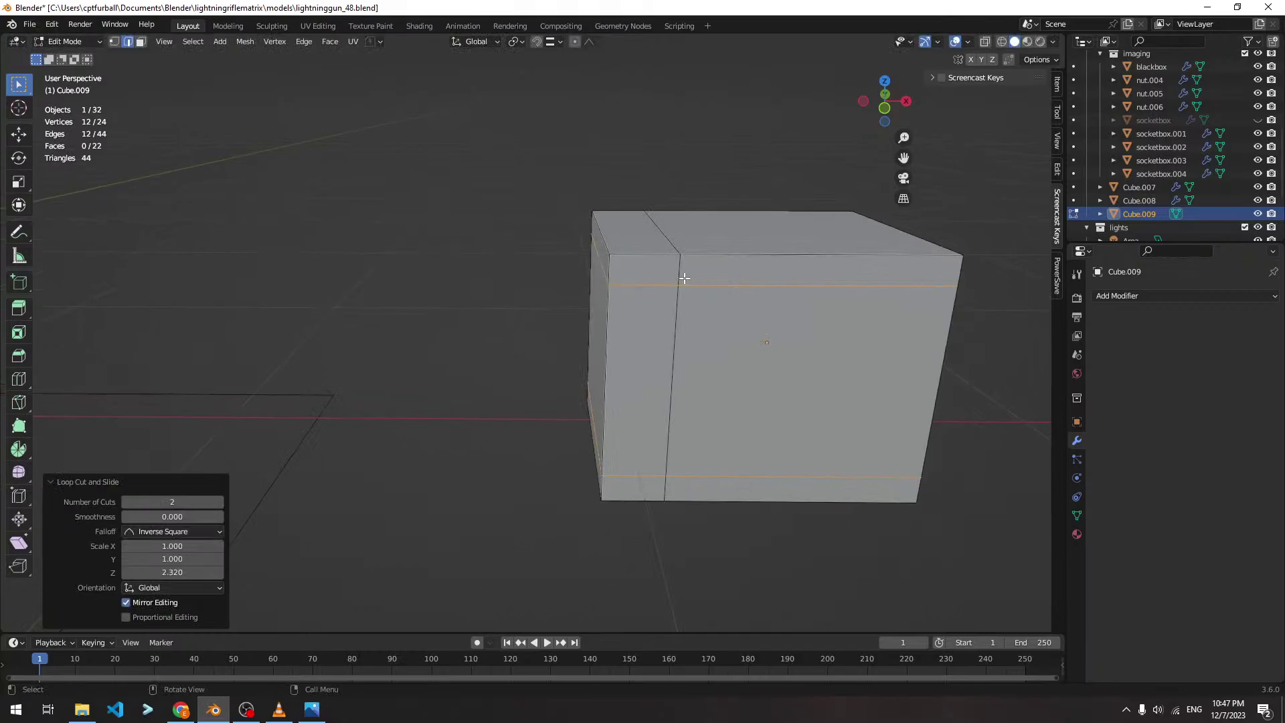
Examine the chamfered corner topology around the end raised block of the socketbox.004 mesh
key("Tab")
middle_click_drag(644, 339, 584, 273)
scroll(583, 273, "down", 4)
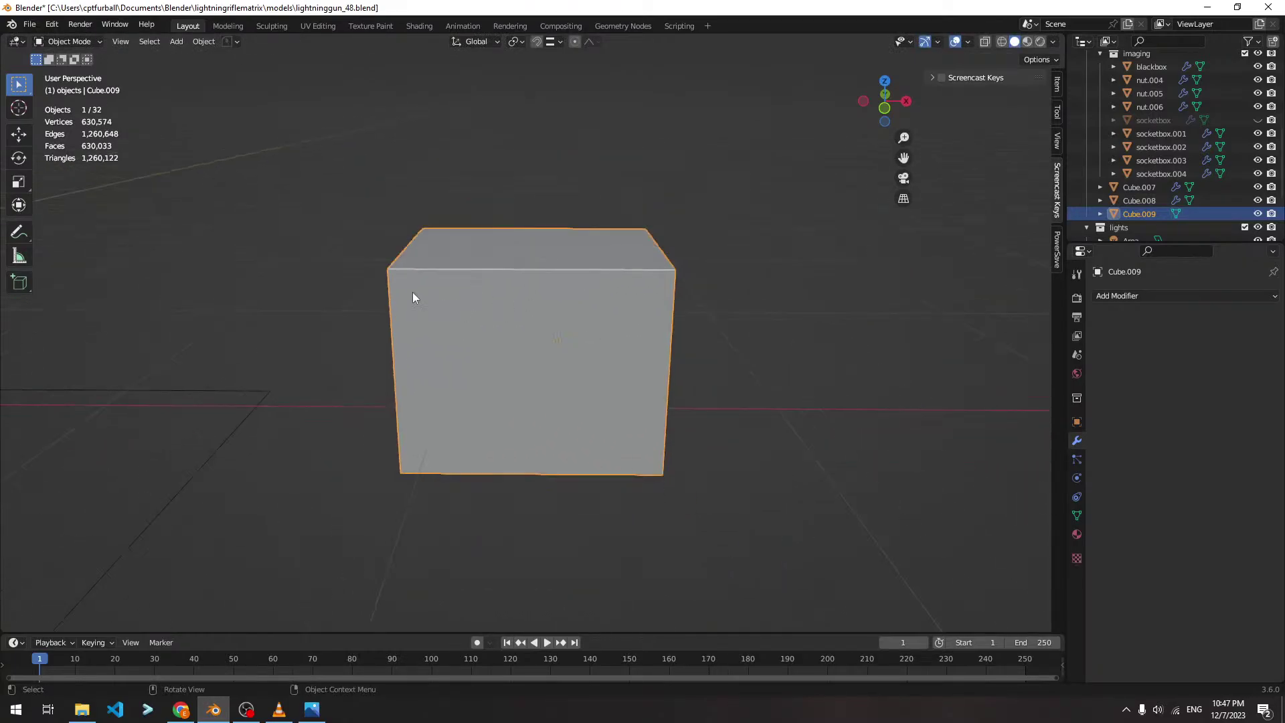
middle_click_drag(395, 292, 367, 323)
left_click(399, 327)
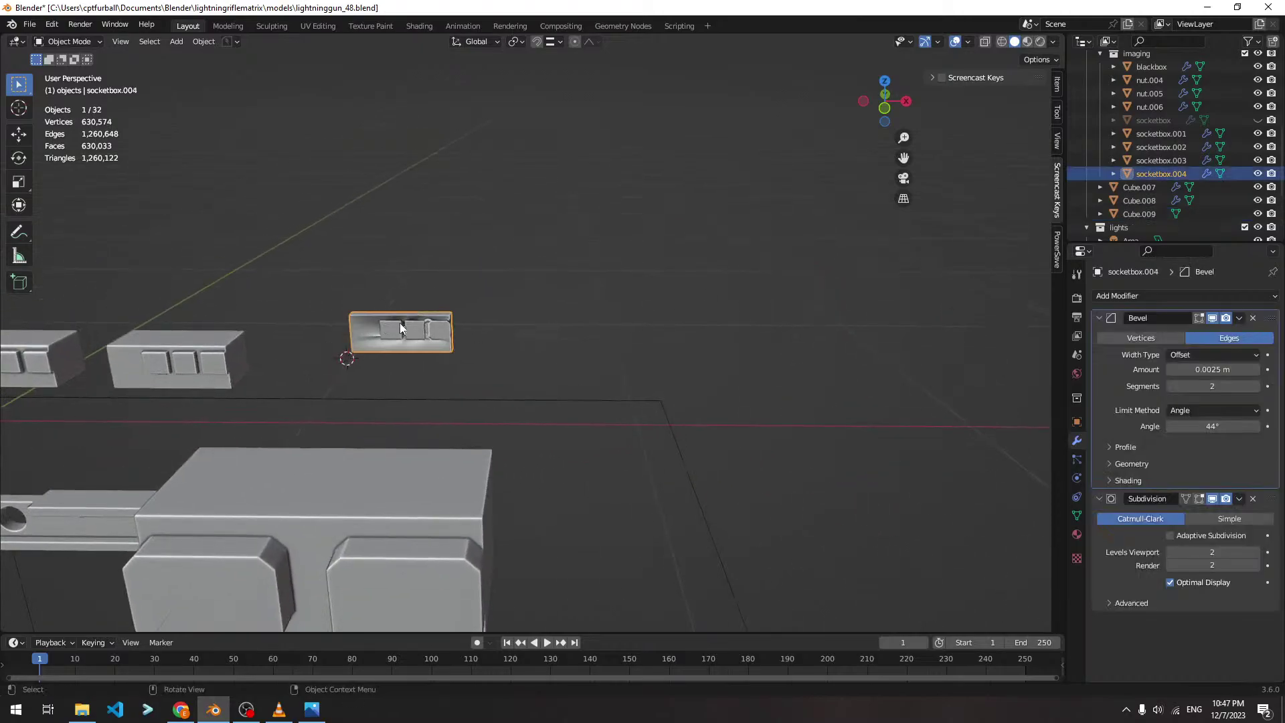
key("KP_Decimal")
middle_click_drag(560, 384, 624, 308)
key("Tab")
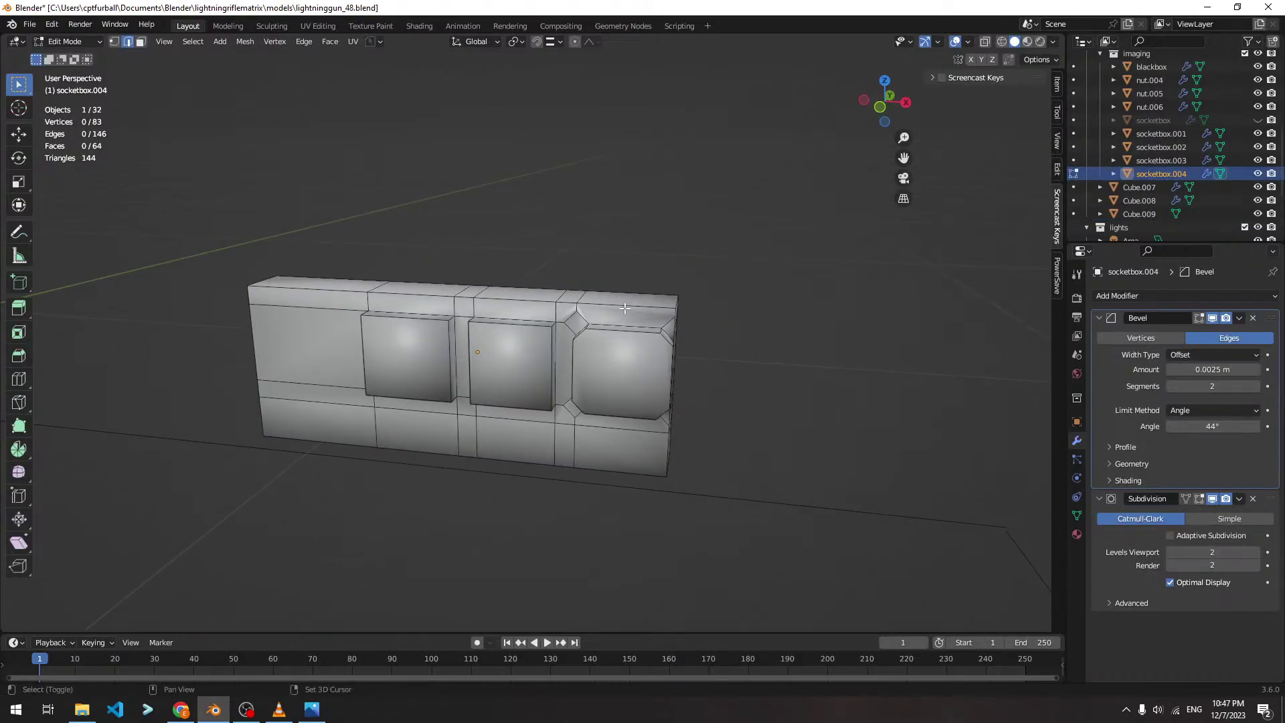
scroll(624, 308, "up", 6)
key("1")
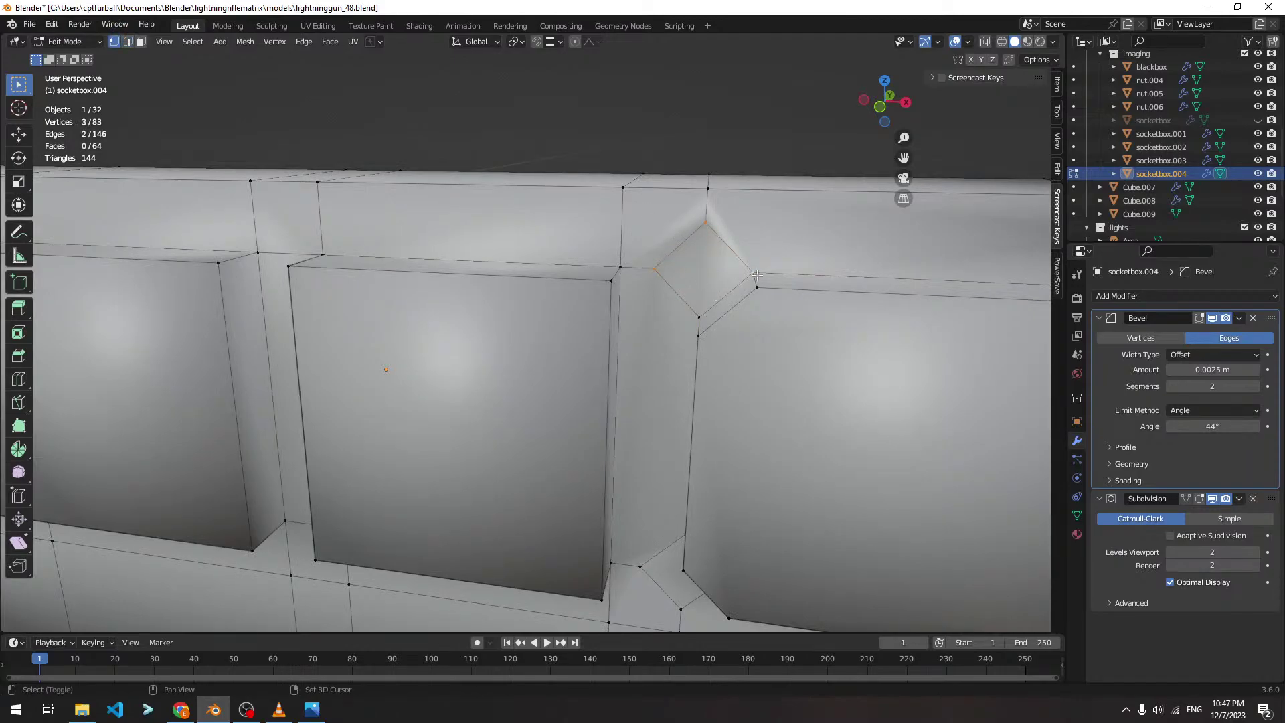
scroll(703, 278, "down", 16)
middle_click_drag(761, 358, 328, 328, "shift")
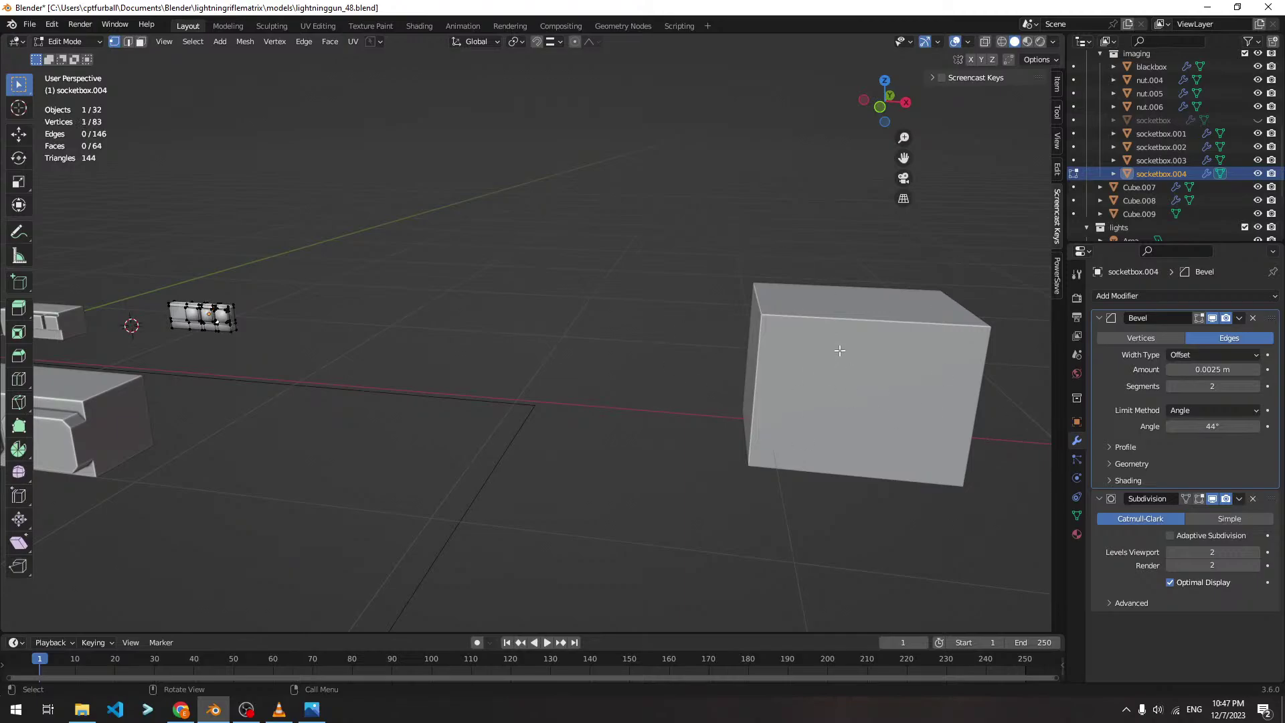
key("KP_Decimal")
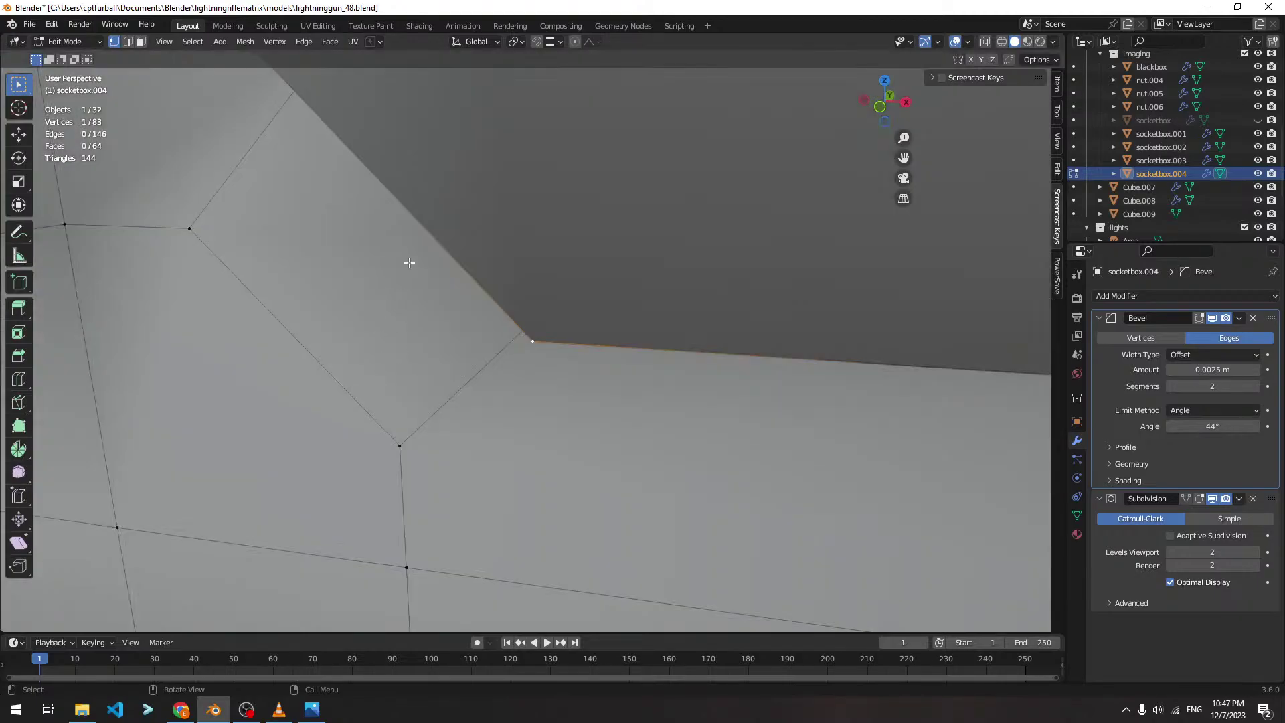
middle_click_drag(408, 264, 504, 299)
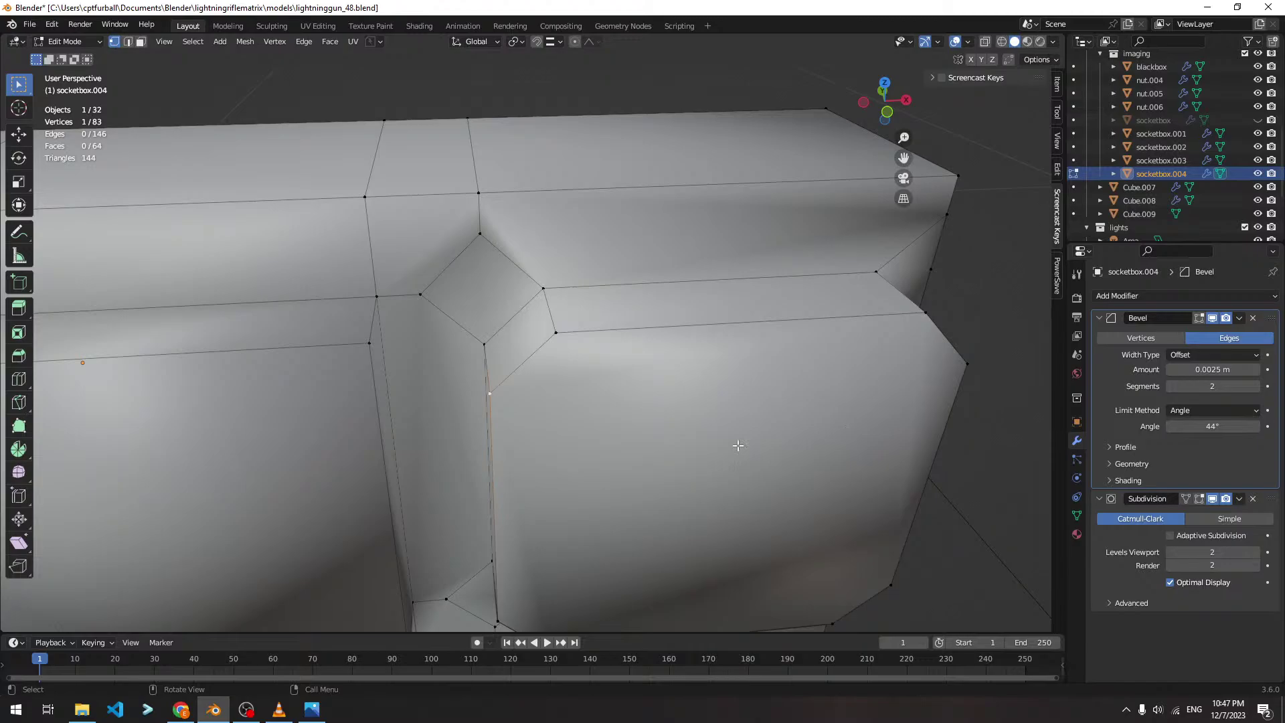
scroll(679, 396, "down", 15)
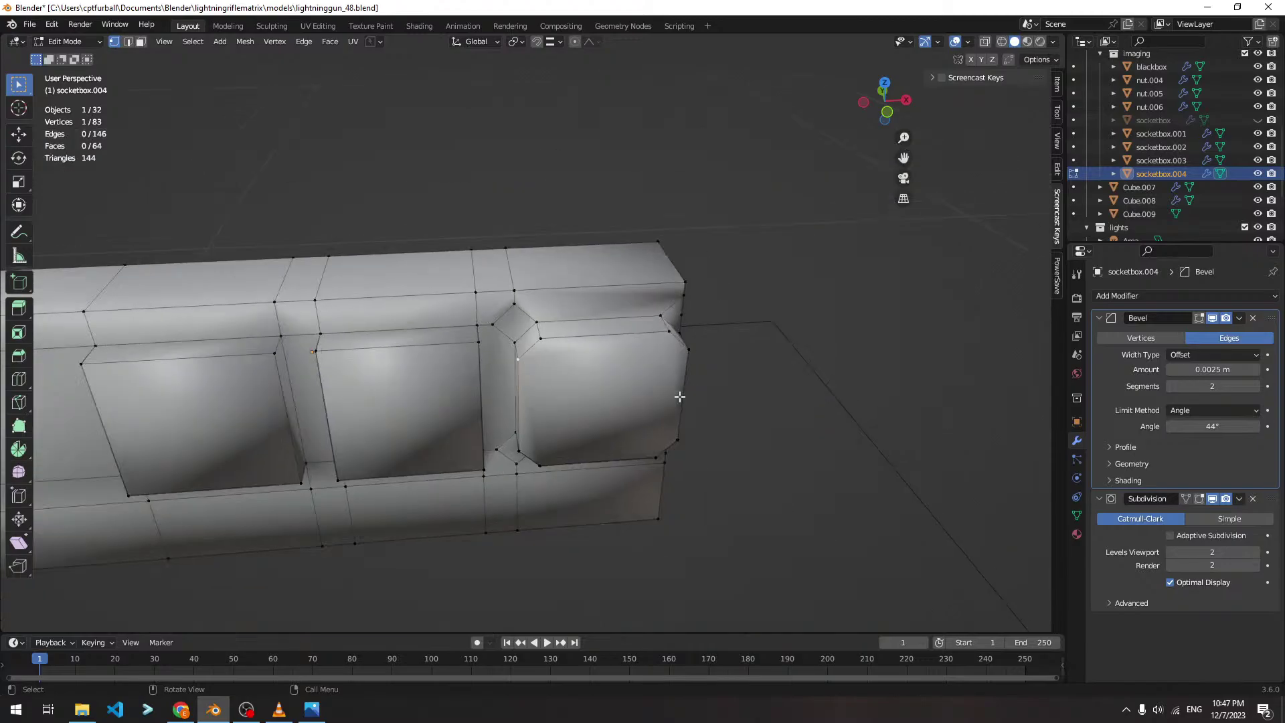
Select the narrow strip of faces beside the demonstration box's large front face, including its top section
key("Tab")
left_click(849, 347)
key("grave")
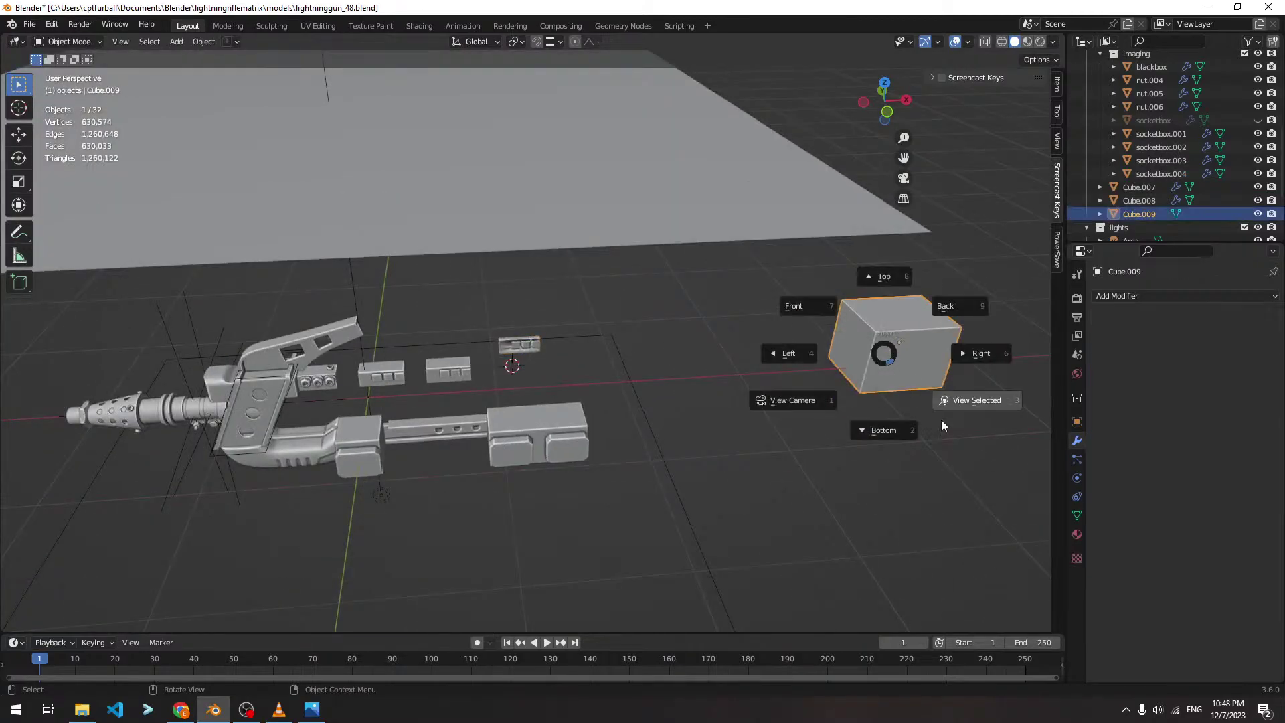
left_click(975, 408)
key("Tab")
middle_click_drag(677, 425, 665, 342)
scroll(717, 356, "down", 4)
middle_click_drag(586, 345, 444, 272)
key("3")
left_click(446, 273)
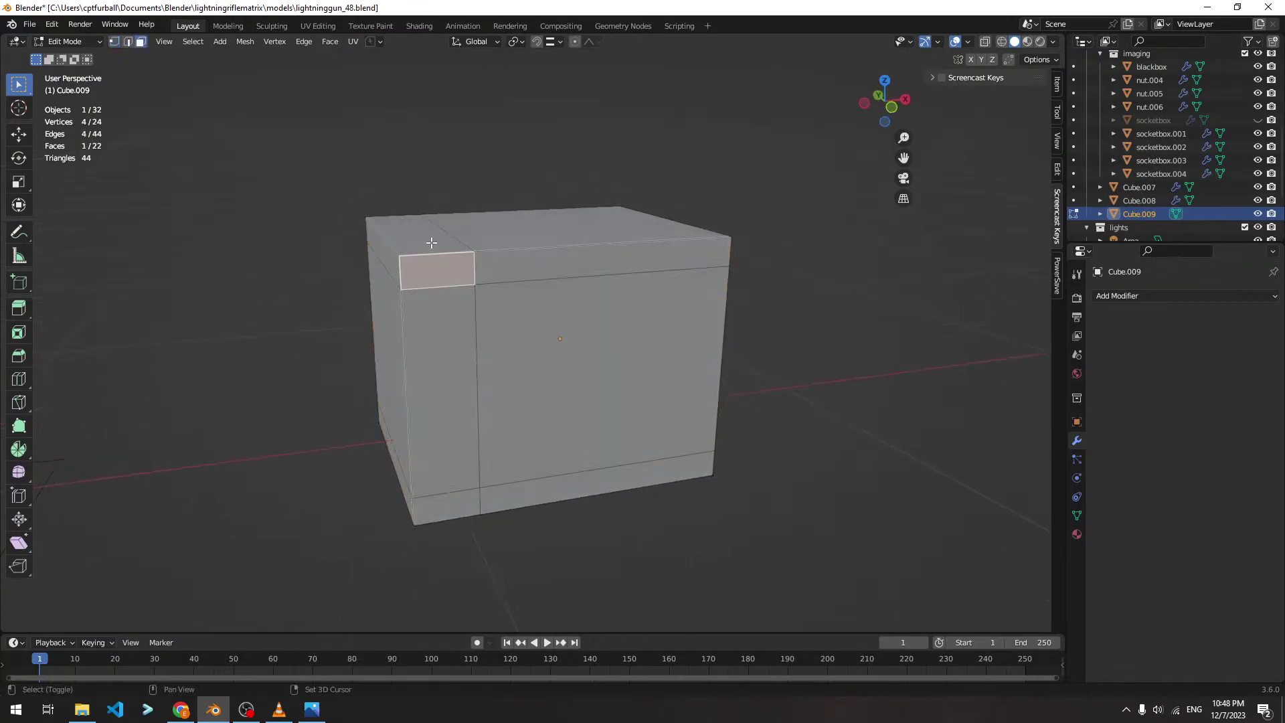
left_click(432, 243, "shift")
left_click(455, 434, "shift")
left_click(461, 514, "shift")
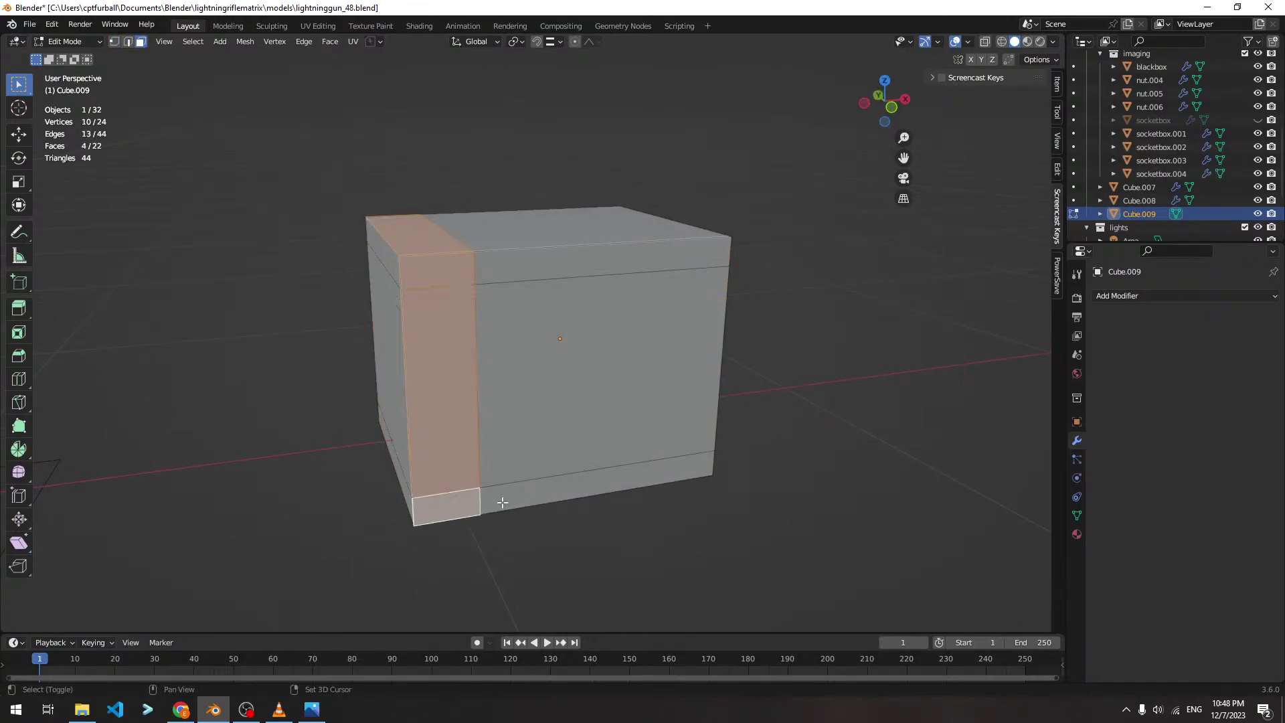
middle_click_drag(588, 366, 519, 307)
Extrude the demonstration box's large middle front face outward by about 0.11 m
left_click(532, 329)
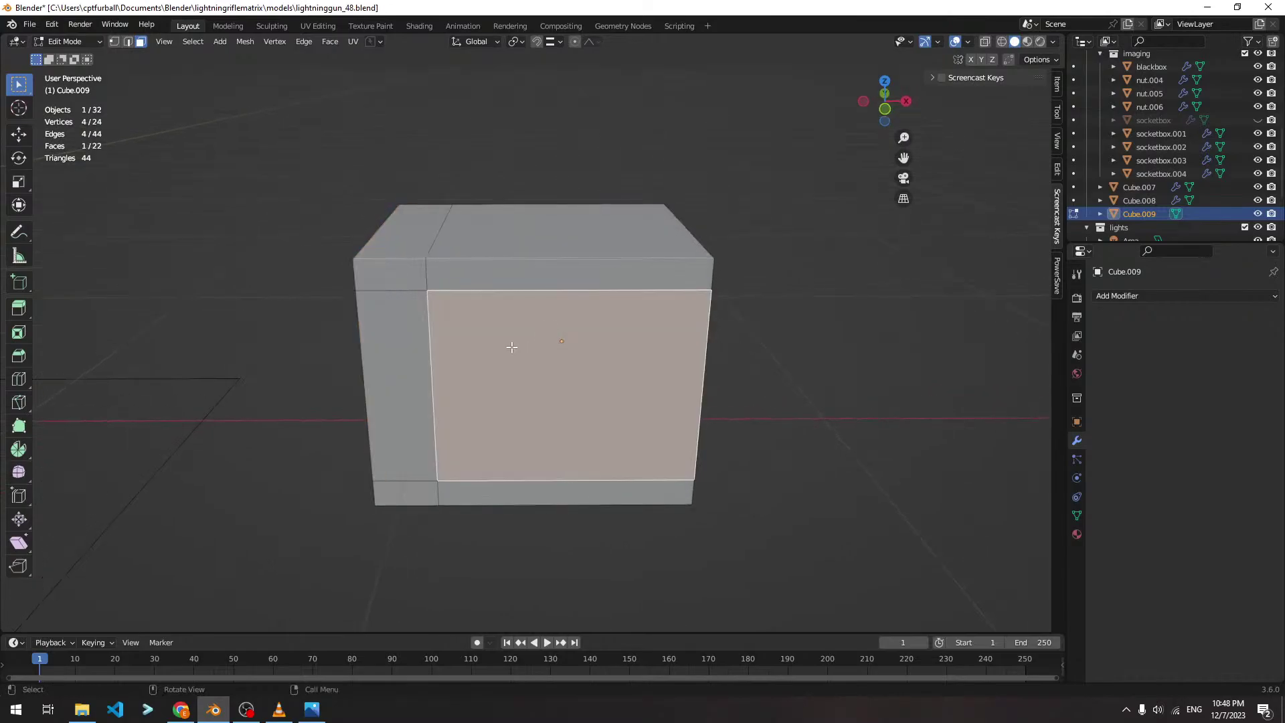
key("e")
left_click(527, 369)
middle_click_drag(534, 364, 529, 343)
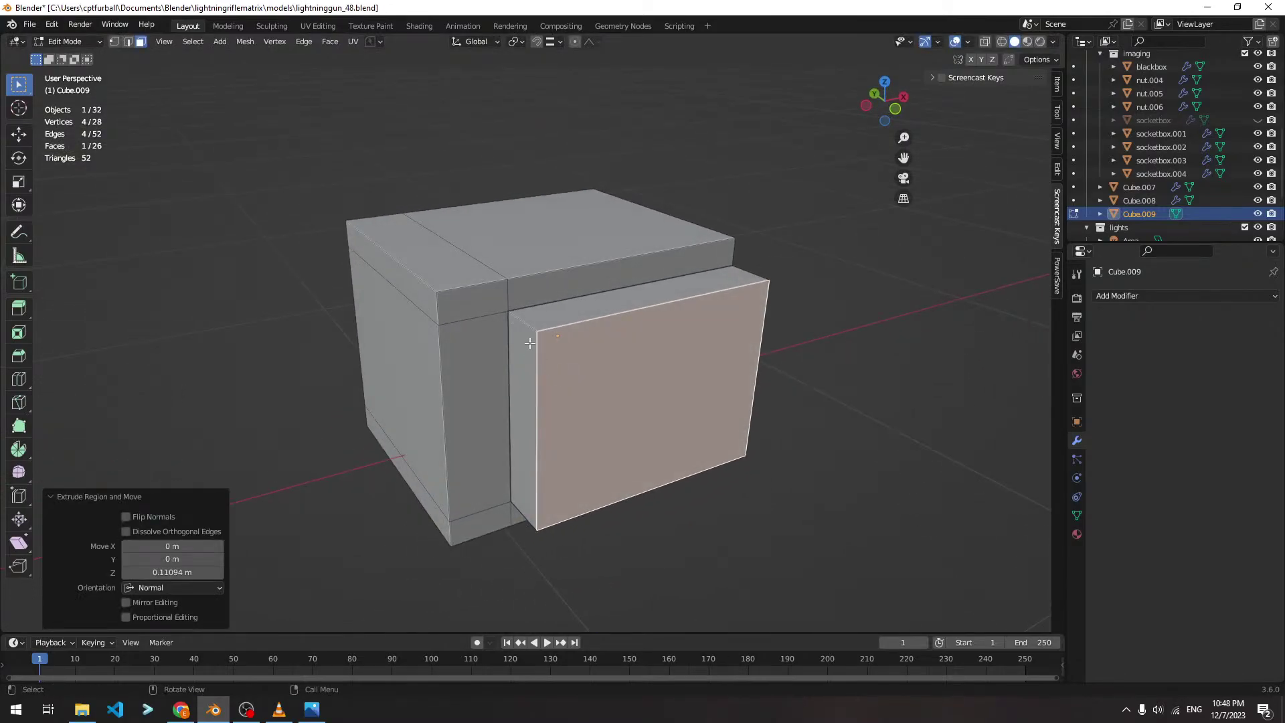
Bevel the four corner edges of the extruded block by about 0.04 m with one segment
key("2")
left_click(527, 329)
left_click(520, 505, "shift")
middle_click_drag(519, 505, 476, 306)
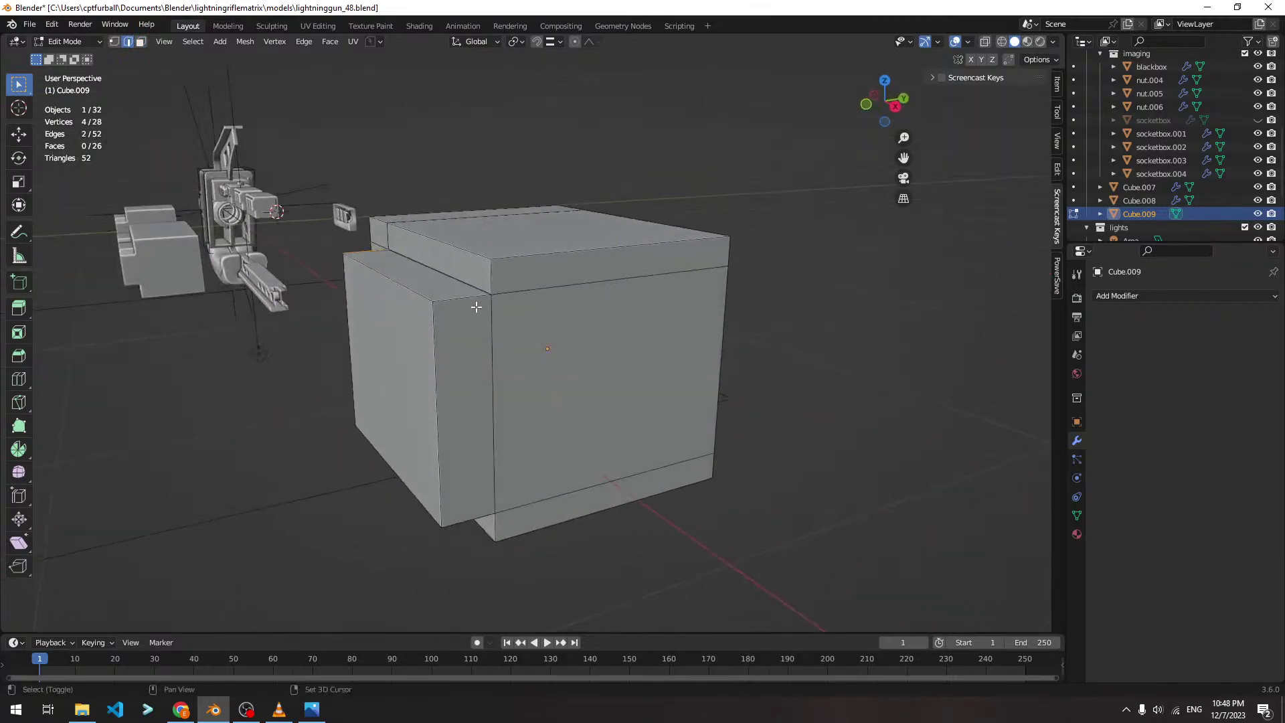
middle_click_drag(454, 374, 589, 344)
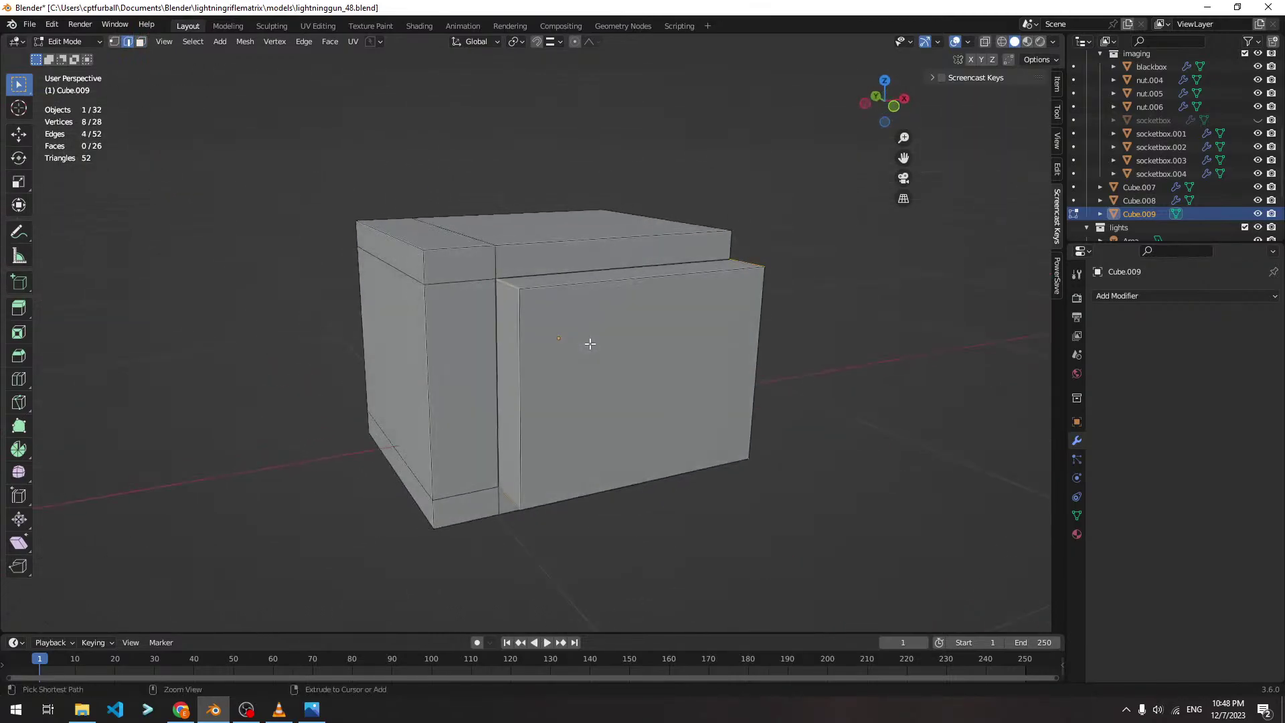
key("ctrl+b")
left_click(623, 301)
scroll(503, 247, "up", 2)
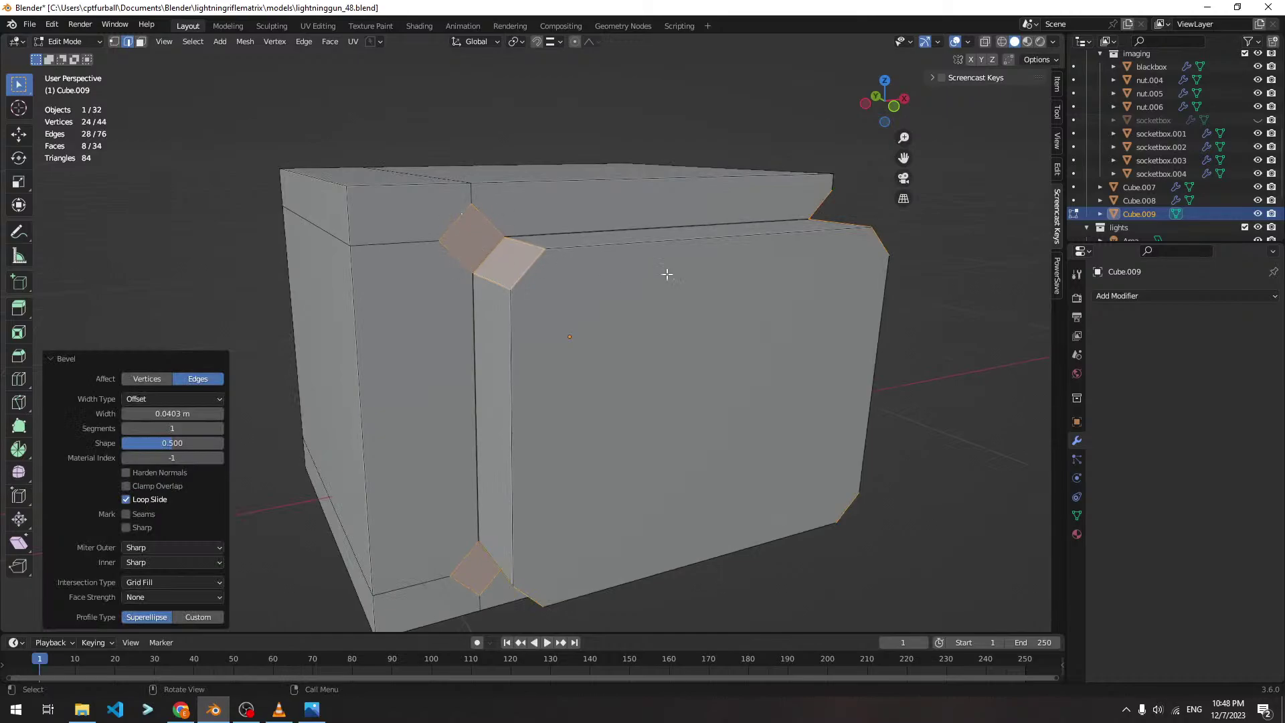
Move the two outer chamfer vertices on the box's side face about -0.04 m along Y, in line with the vertical edge
middle_click_drag(683, 259, 580, 239)
key("Tab")
key("Tab")
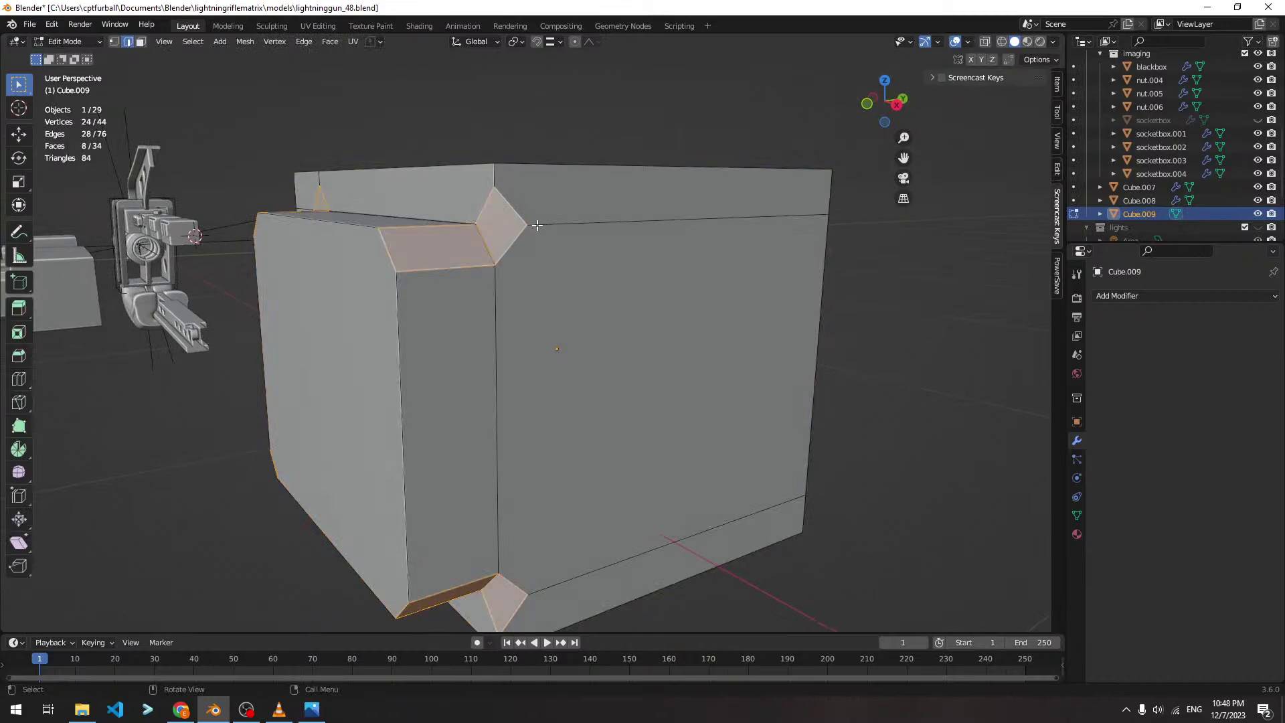
left_click(537, 226)
key("1")
key("g")
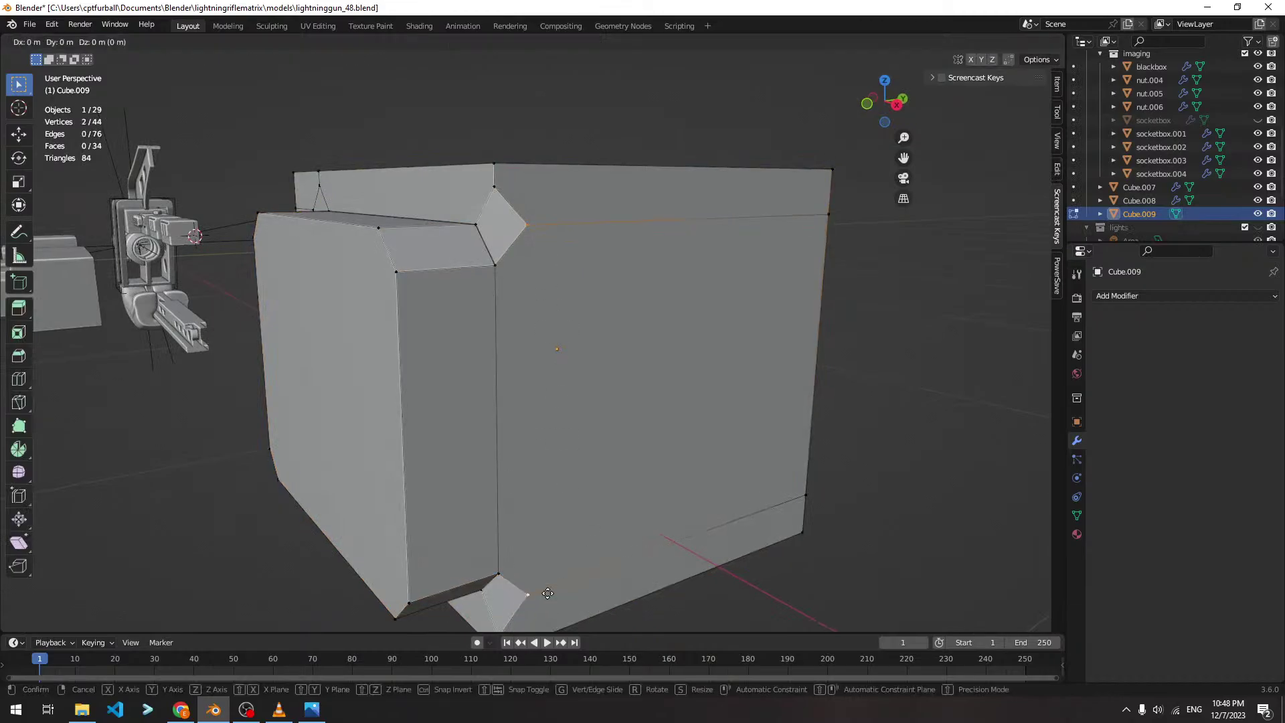
key("y")
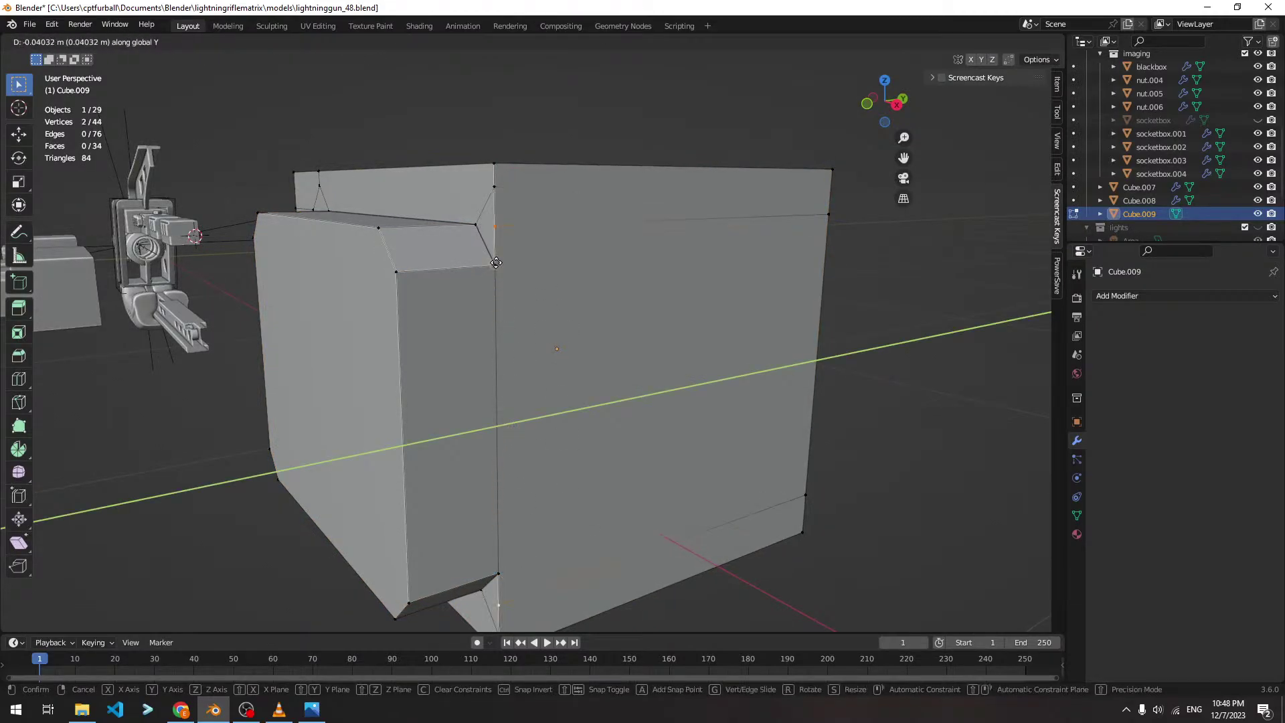
left_click(520, 319)
scroll(520, 318, "down", 4)
middle_click_drag(519, 320, 704, 314)
key("Tab")
middle_click_drag(574, 302, 574, 295)
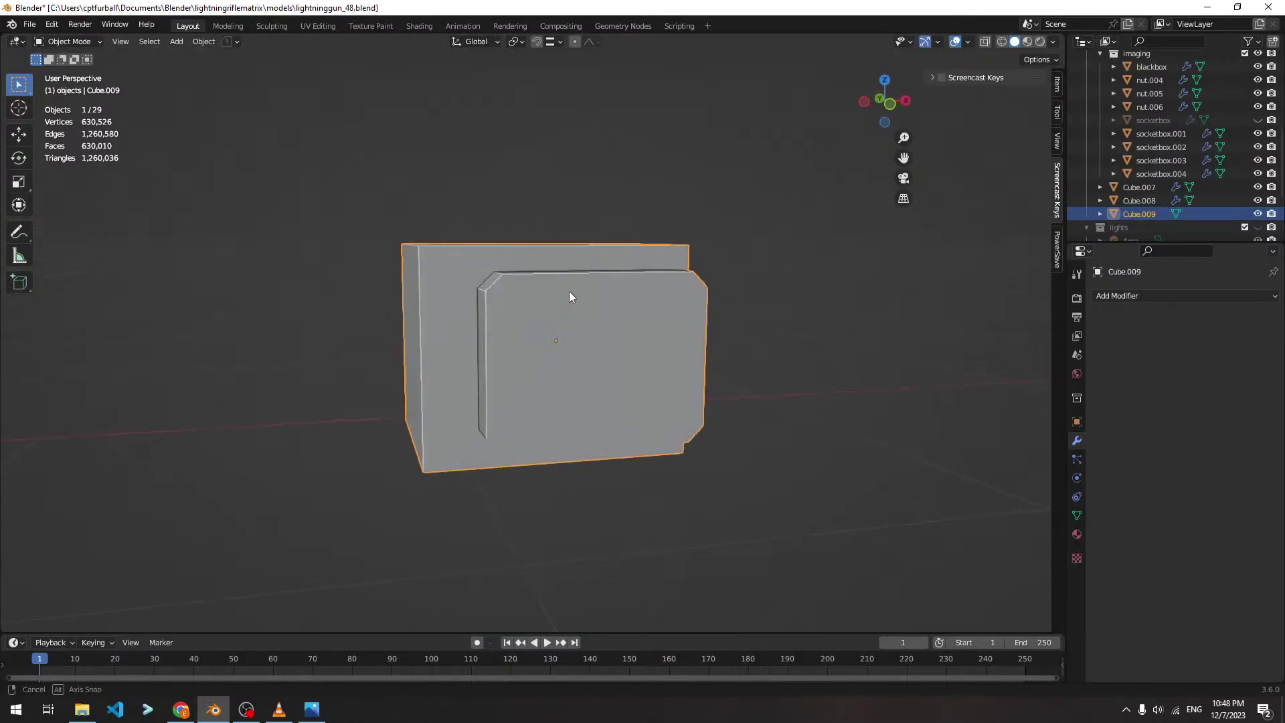
Add a Bevel modifier with 2 segments to the demonstration box
left_click(1133, 302)
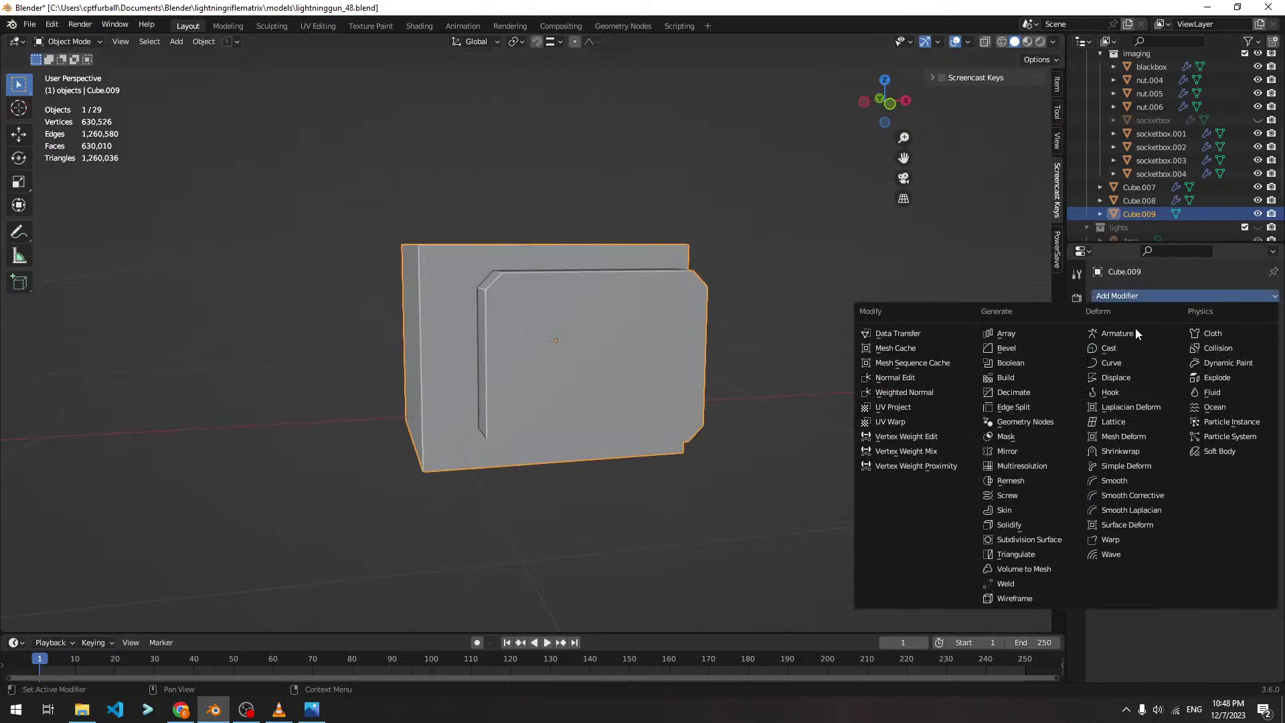
left_click(1041, 347)
middle_click_drag(863, 332, 785, 350)
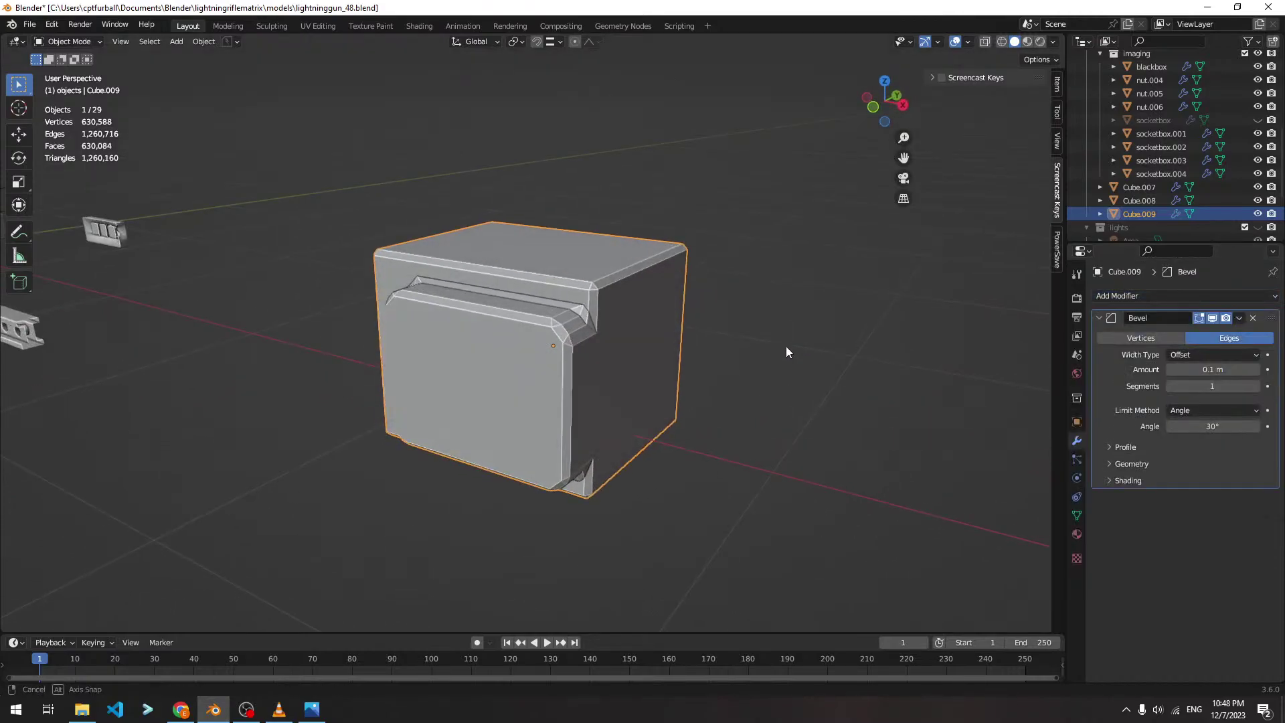
left_click(1255, 386)
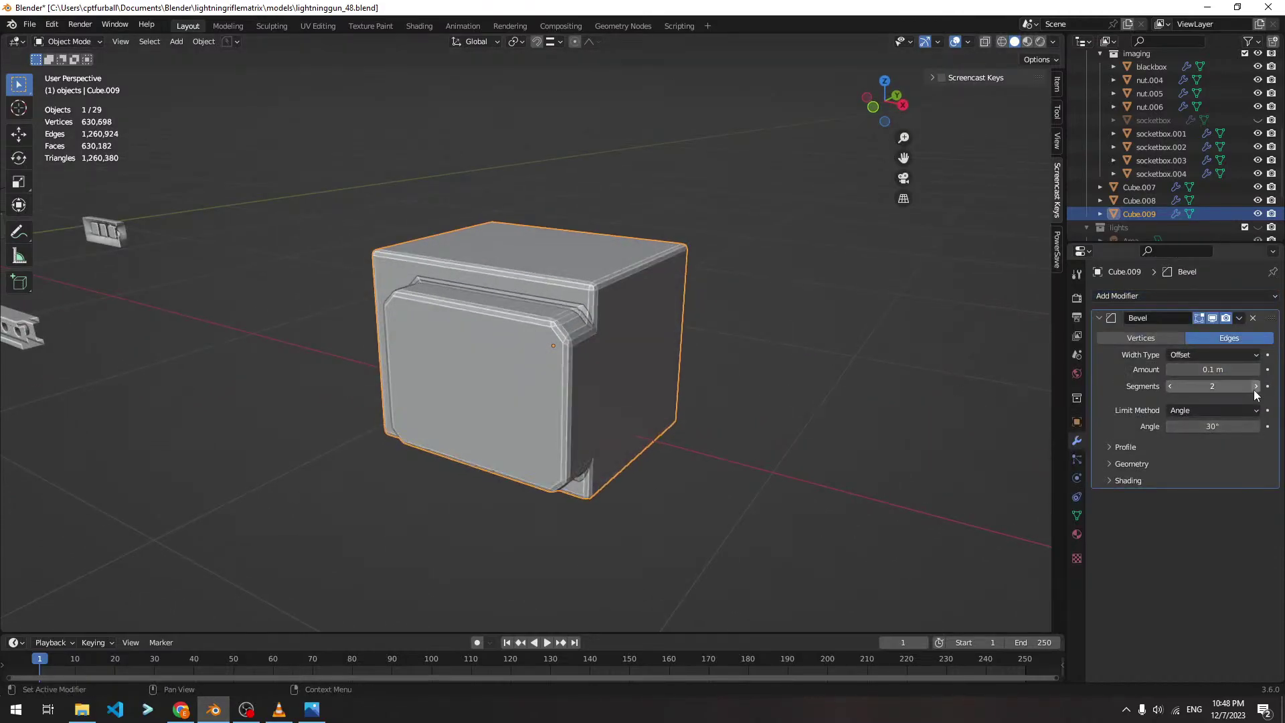
Set the Bevel modifier's outer miter to Arc and its amount to 0.004 m
left_click(1138, 451)
left_click(1140, 449)
left_click(1141, 465)
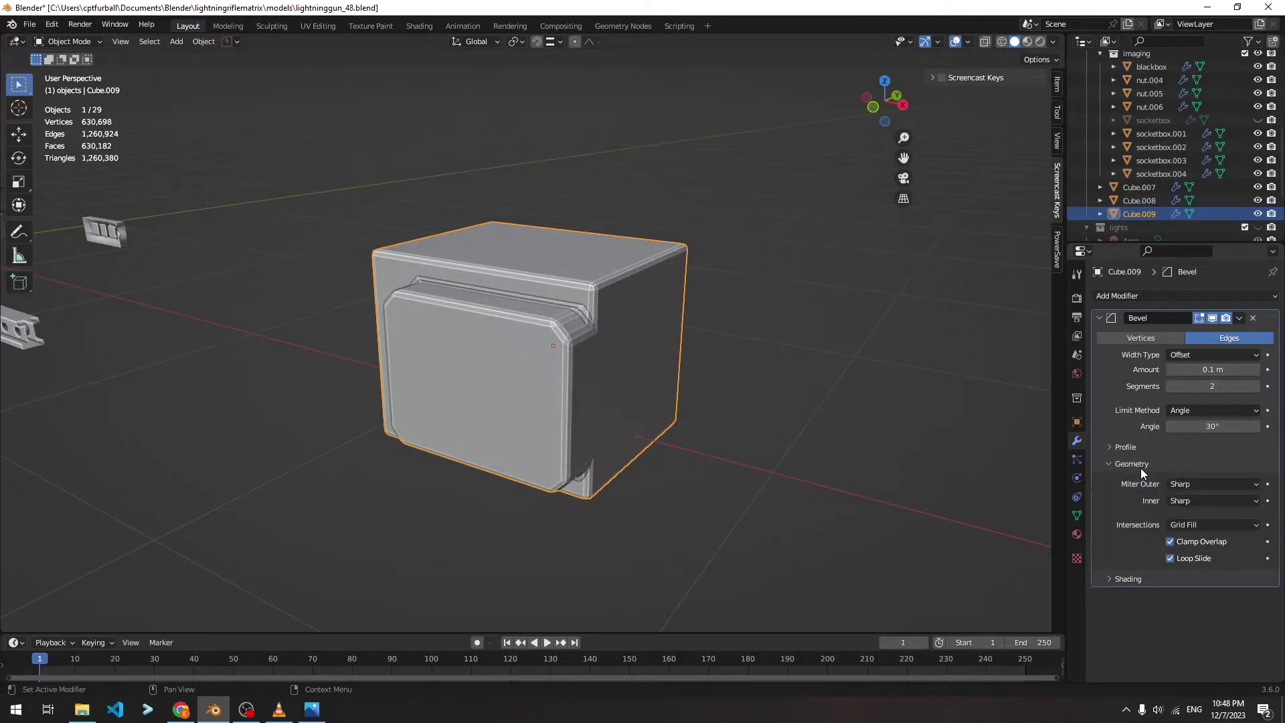
left_click(1182, 484)
left_click(1187, 528)
middle_click_drag(697, 338, 709, 288)
left_click_drag(1213, 370, 1179, 369)
middle_click_drag(729, 268, 606, 382)
scroll(588, 284, "up", 3)
key("Tab")
key("Tab")
scroll(602, 289, "down", 5)
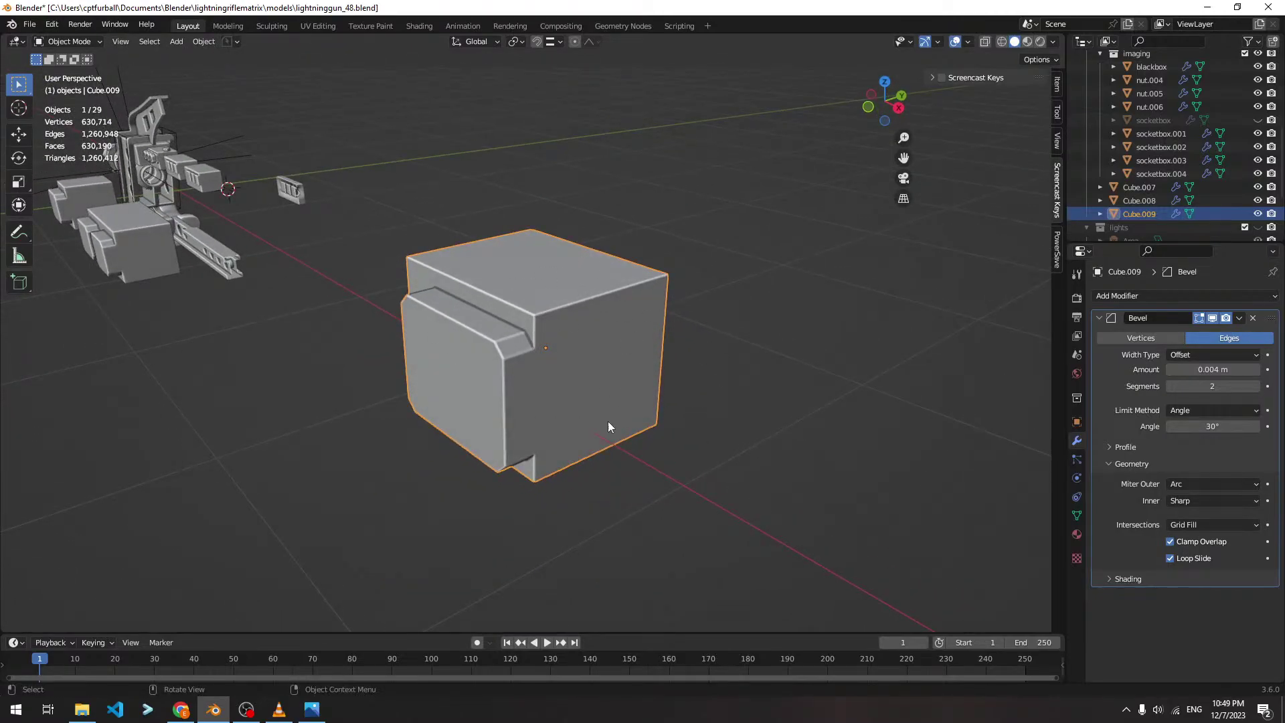
middle_click_drag(707, 324, 663, 287)
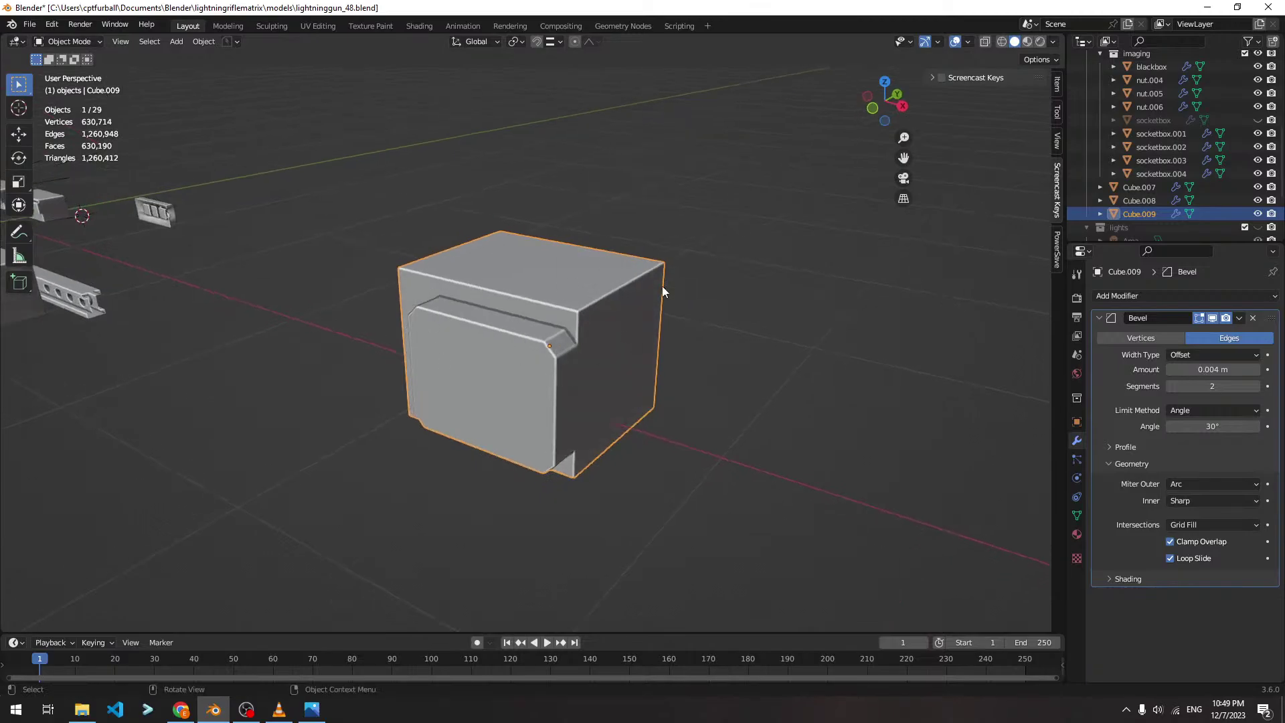
Inspect the socketbox.004 mesh for comparison with the demonstration box
left_click(59, 211)
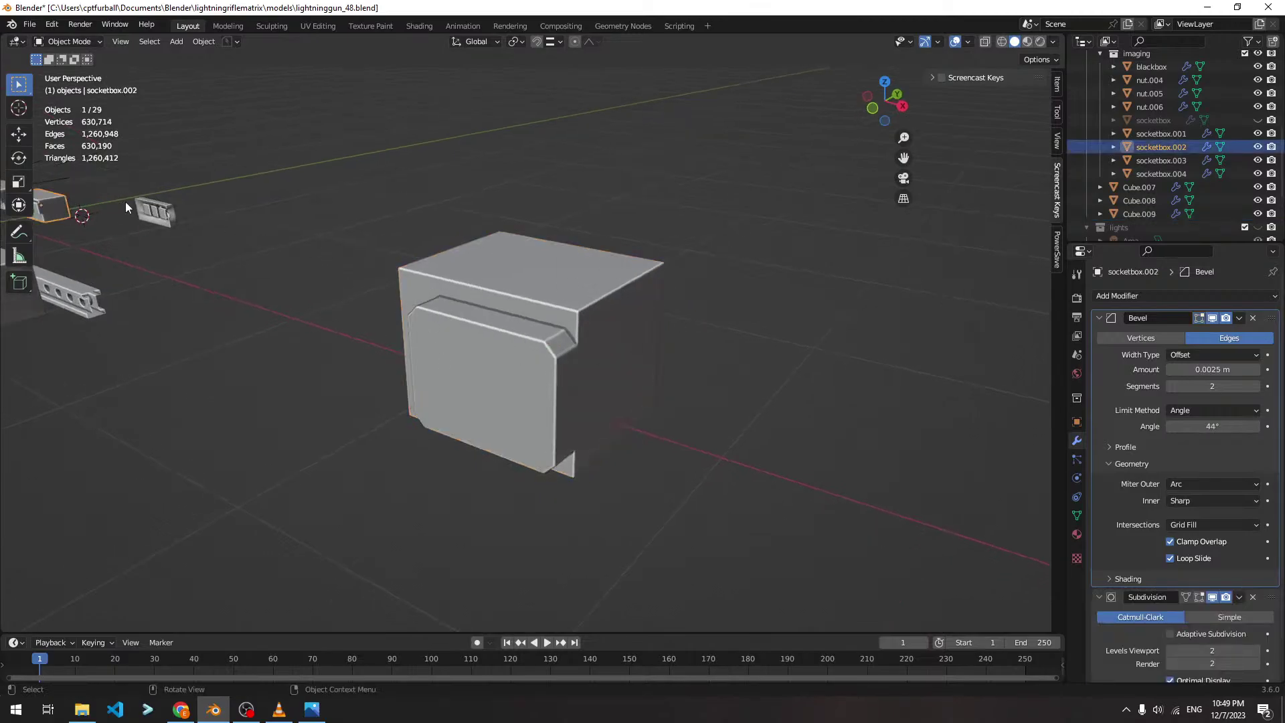
left_click(152, 212)
key("KP_Decimal")
key("Tab")
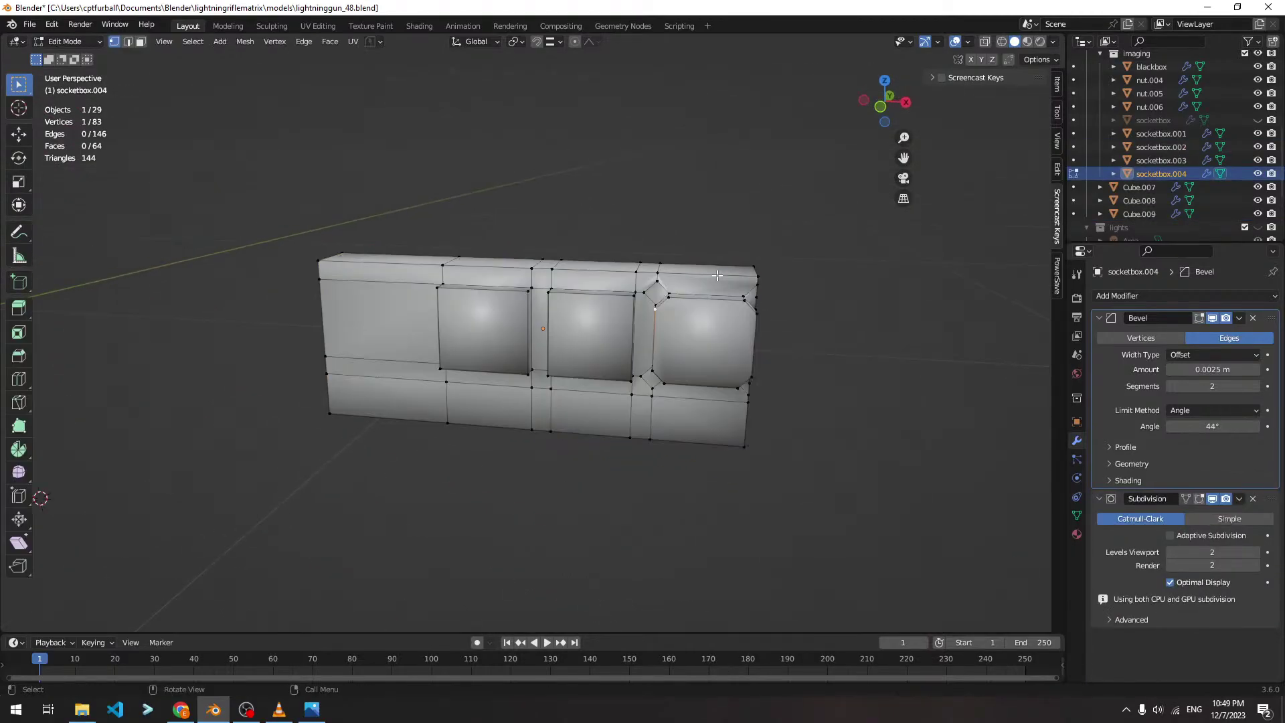
middle_click_drag(713, 275, 626, 263, "shift")
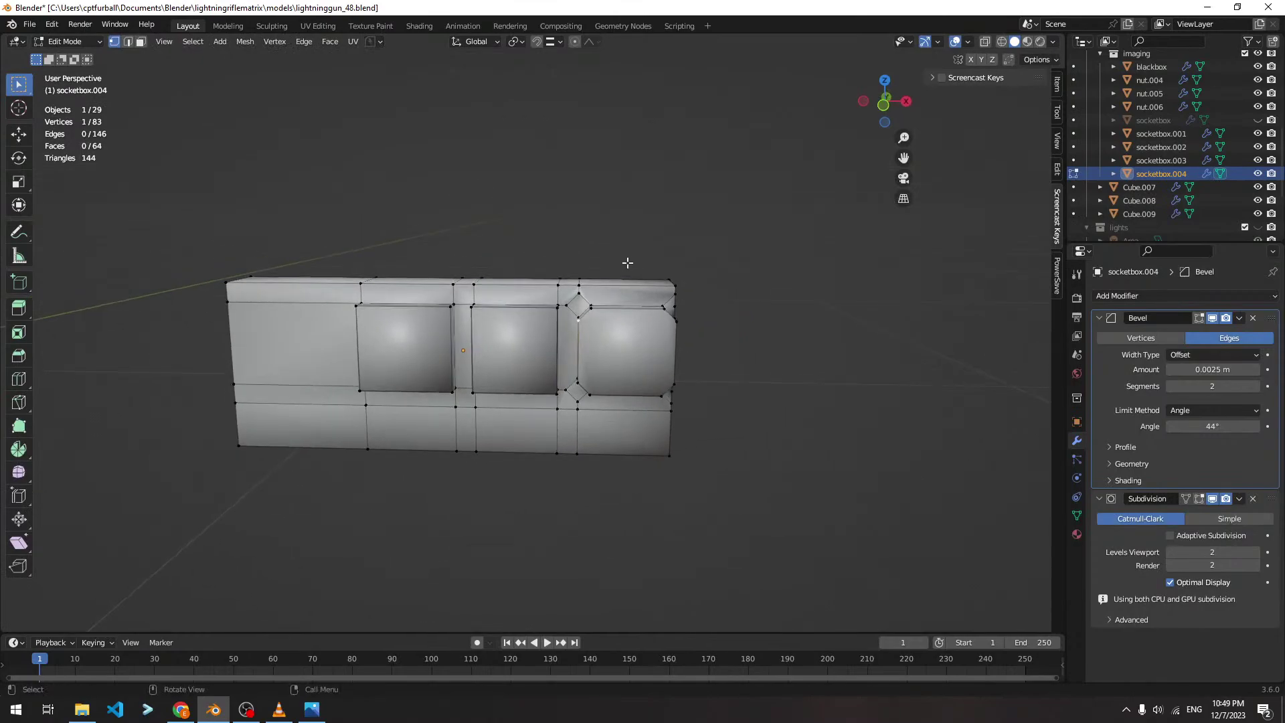
key("Tab")
Undo the demonstration box's Bevel modifier, vertex move, corner chamfers and front-face extrusion
key("ctrl+z")
key("ctrl+z")
key("ctrl+z")
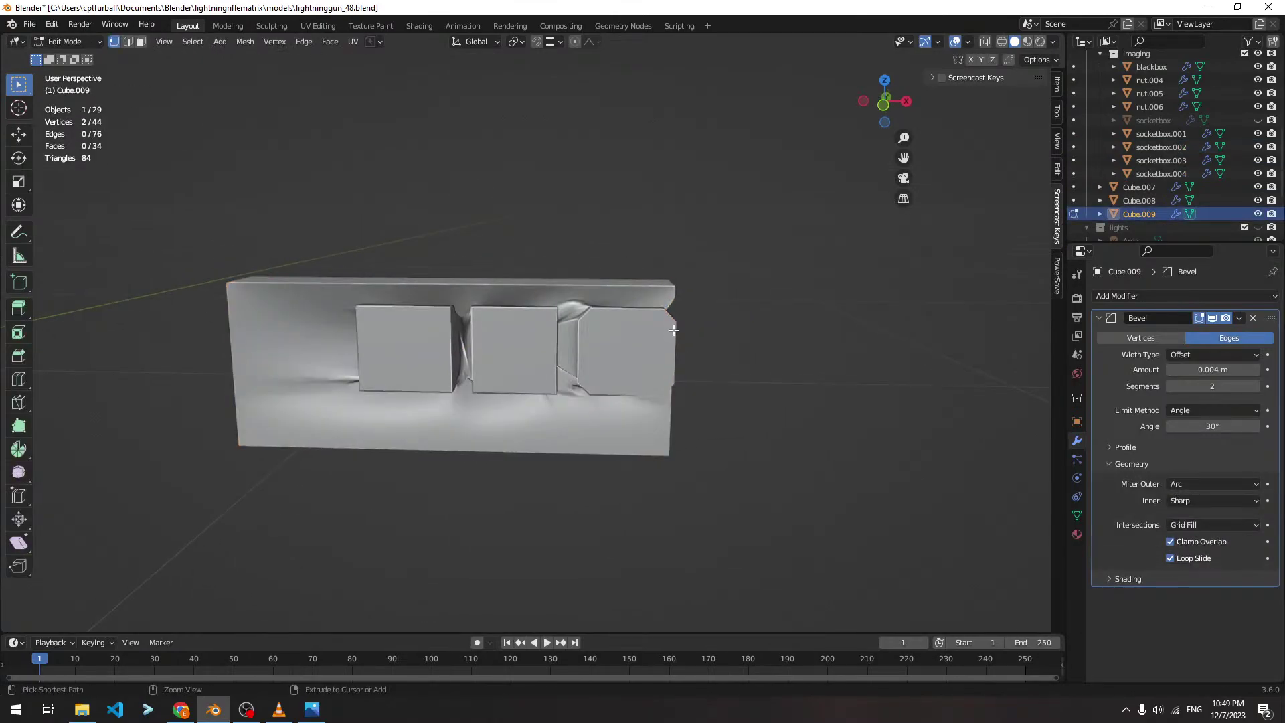
key("ctrl+z")
key("ctrl+z")
key("ctrl+z")
key("ctrl+z")
key("ctrl+z")
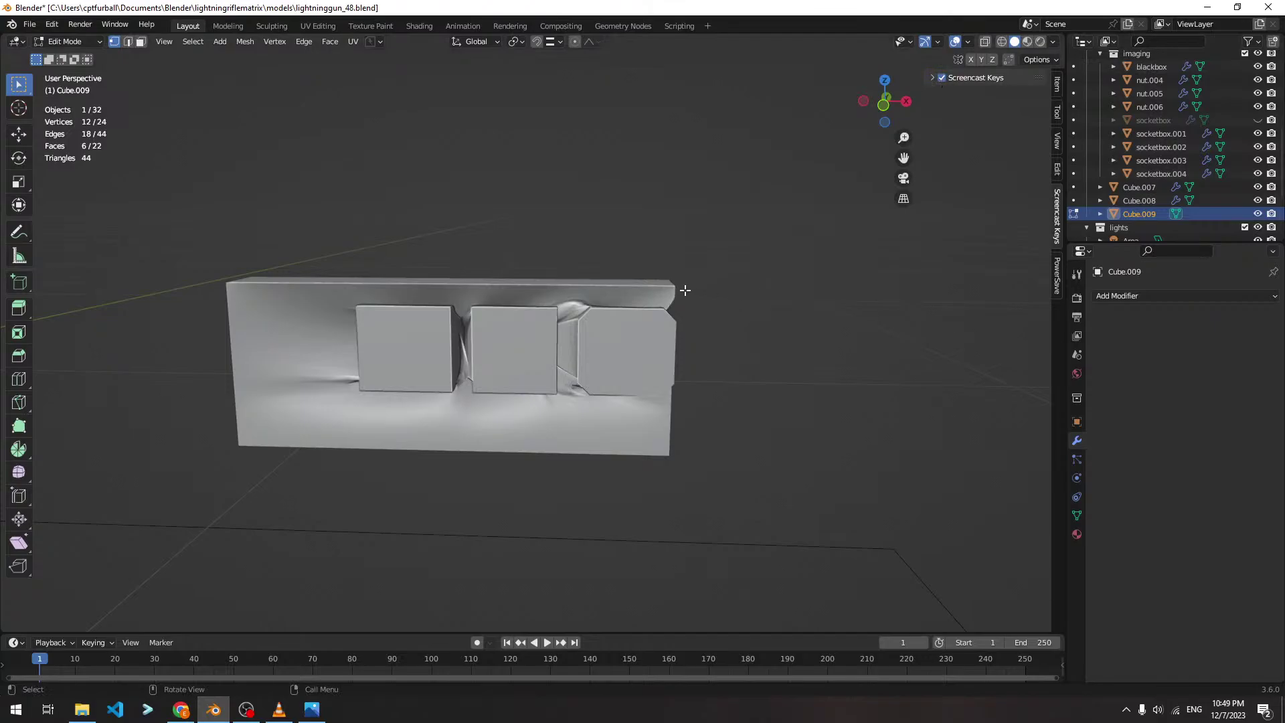
Delete the socketbox.004 object with the distorted chamfered block
key("Tab")
left_click(604, 327)
key("x")
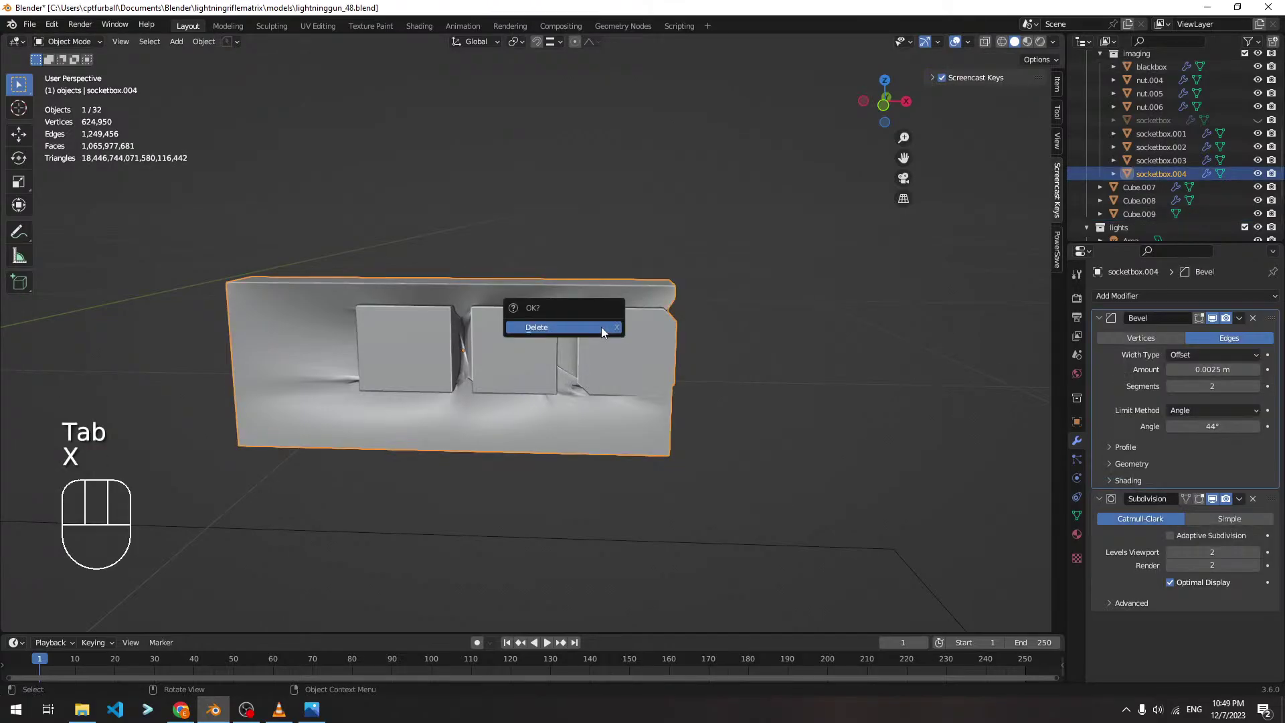
left_click(601, 326)
Duplicate the nearest remaining socket box, offset about 0.95 m in X, 0.15 m in Y and 0.46 m in Z, and open its mesh for editing
scroll(363, 335, "down", 5)
left_click(364, 351)
key("shift+d")
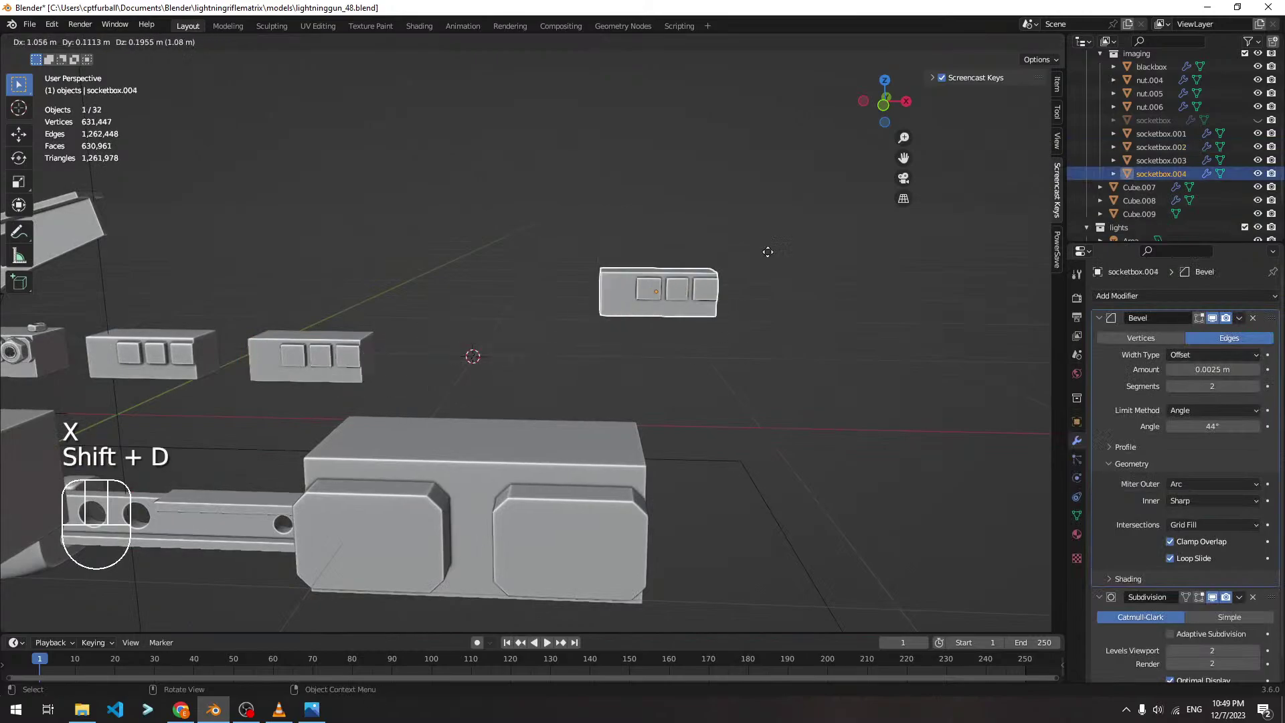
left_click(725, 208)
key("grave")
left_click(794, 279)
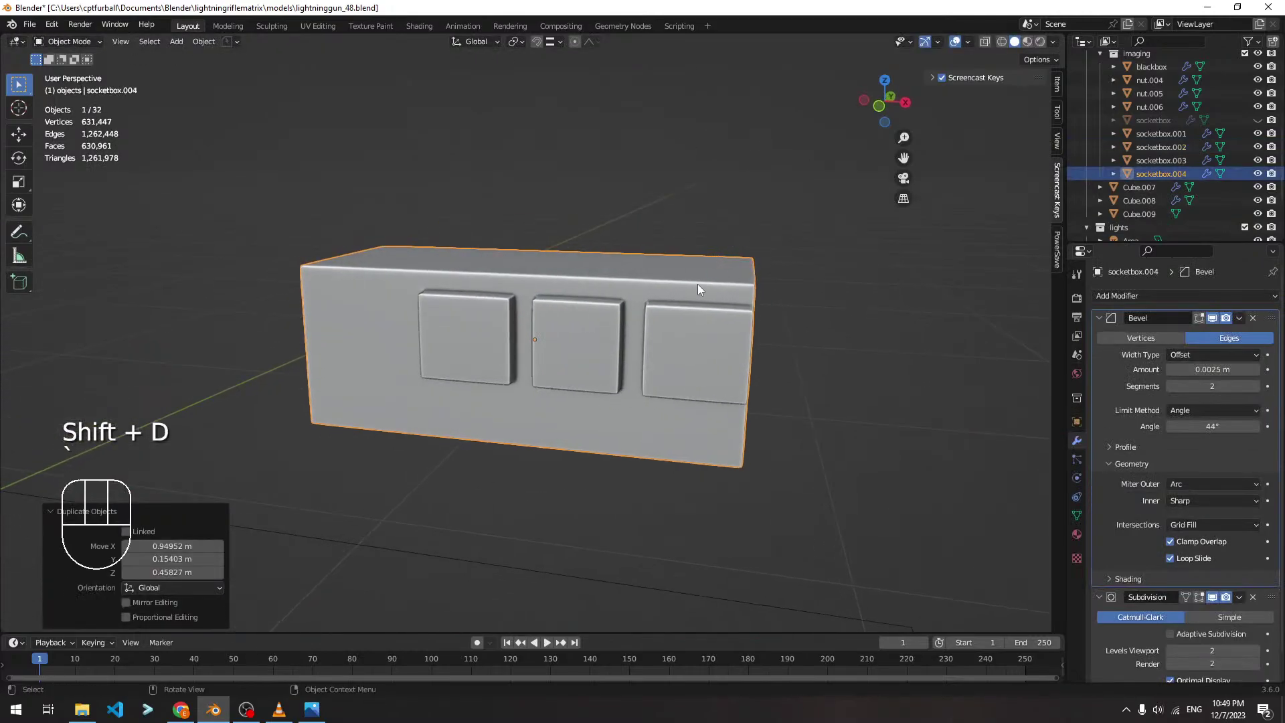
key("Tab")
middle_click_drag(739, 284, 938, 55)
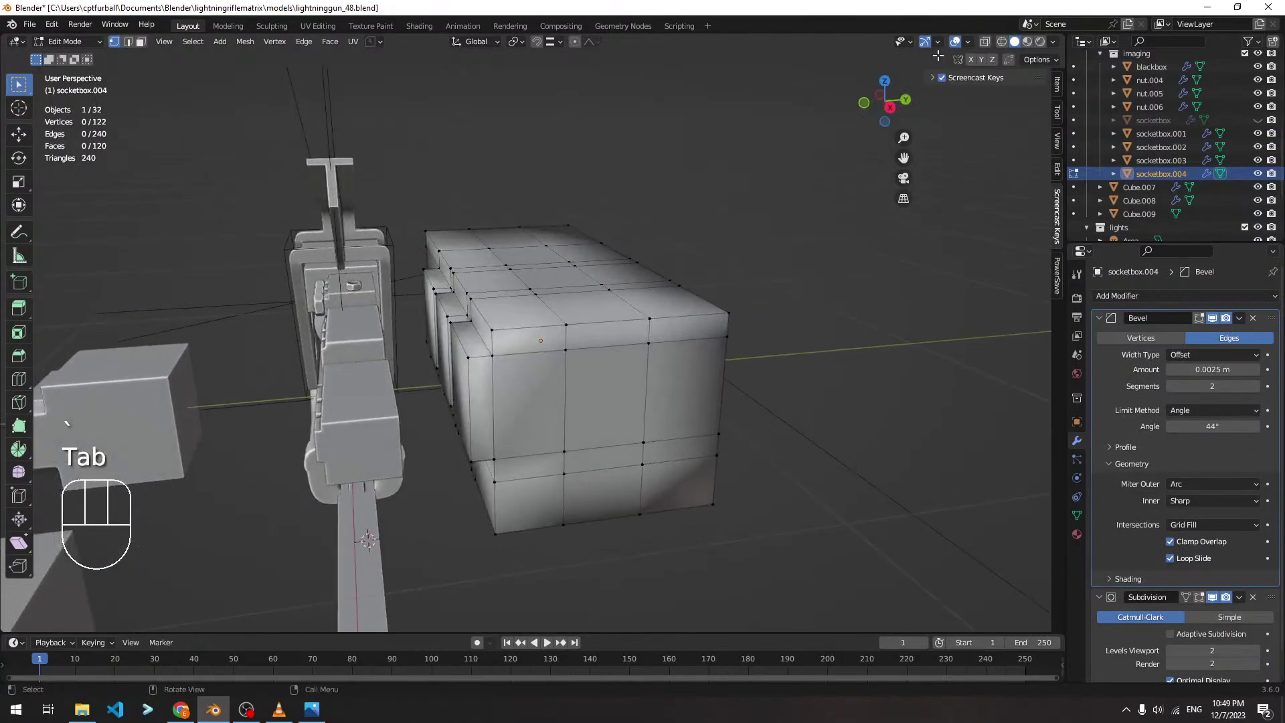
Delete the rear two rows of socketbox.004's vertices in a see-through top view, keeping only the front section with the raised blocks
left_click(985, 41)
key("grave")
left_click(569, 332)
key("grave")
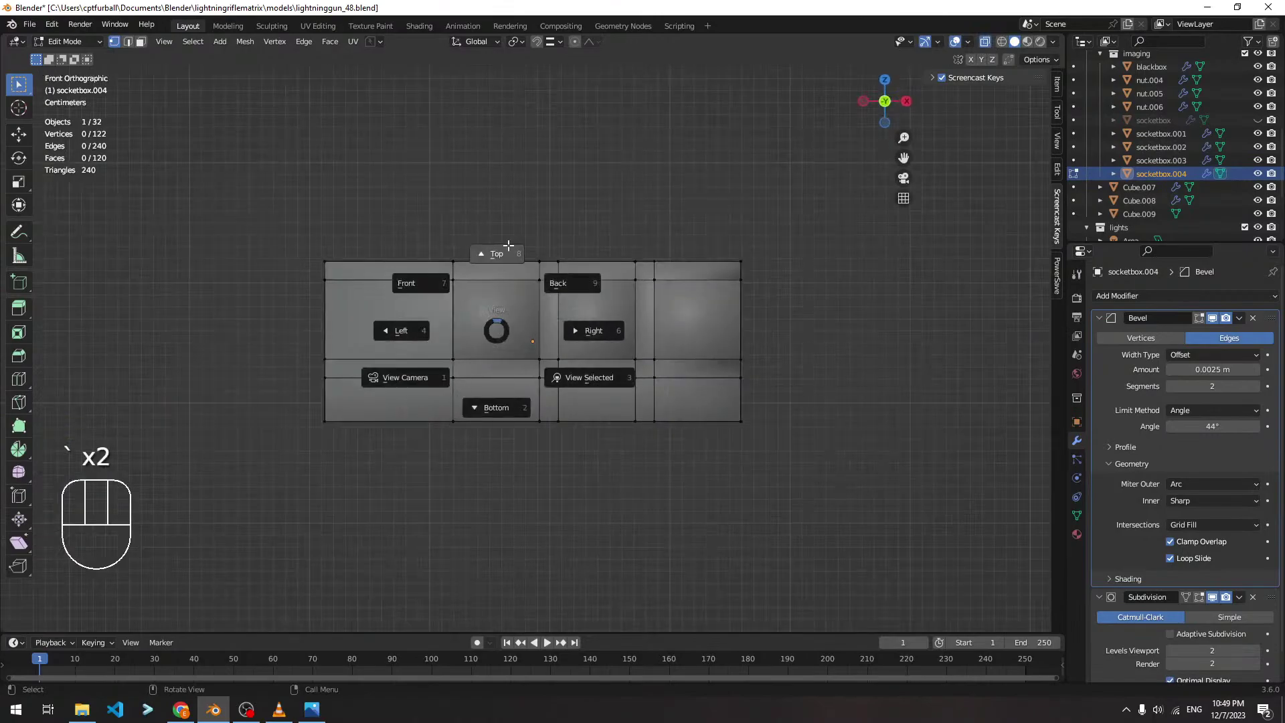
left_click(502, 250)
left_click_drag(265, 229, 784, 367)
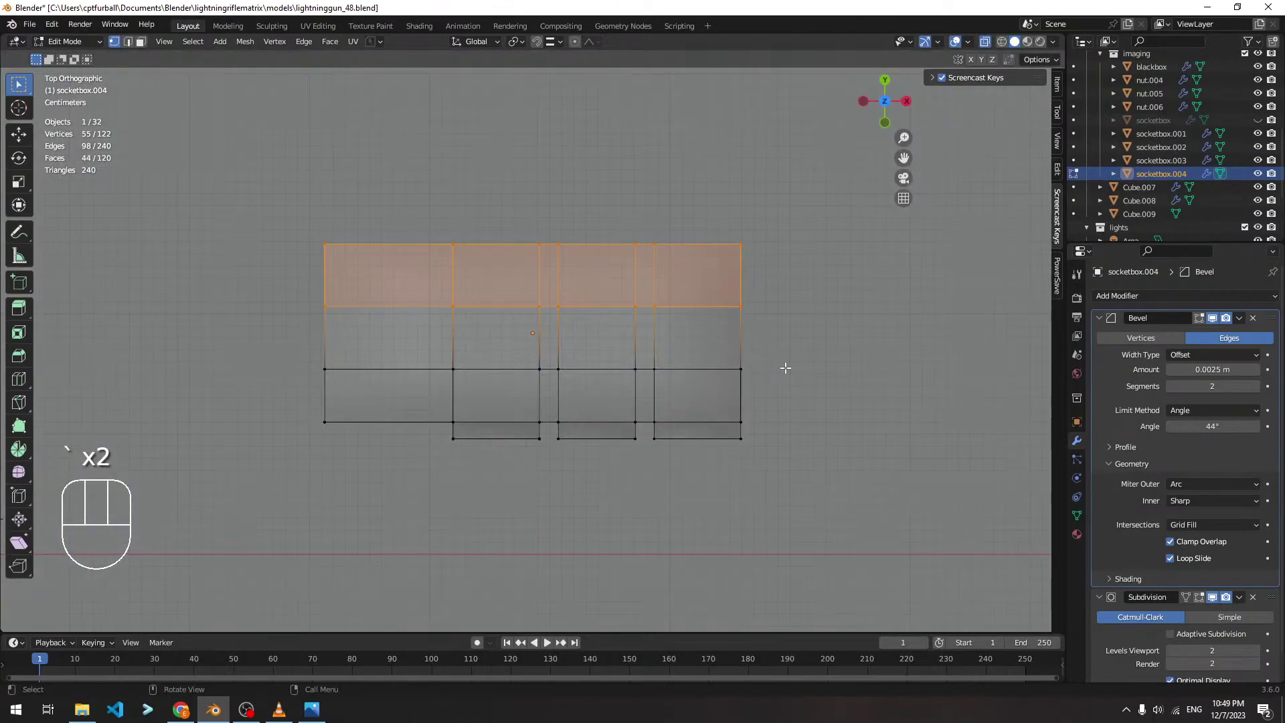
key("x")
left_click(786, 367)
Delete the rest of the front section except the raised block at the +X end, and return to opaque display
left_click_drag(291, 272, 638, 484)
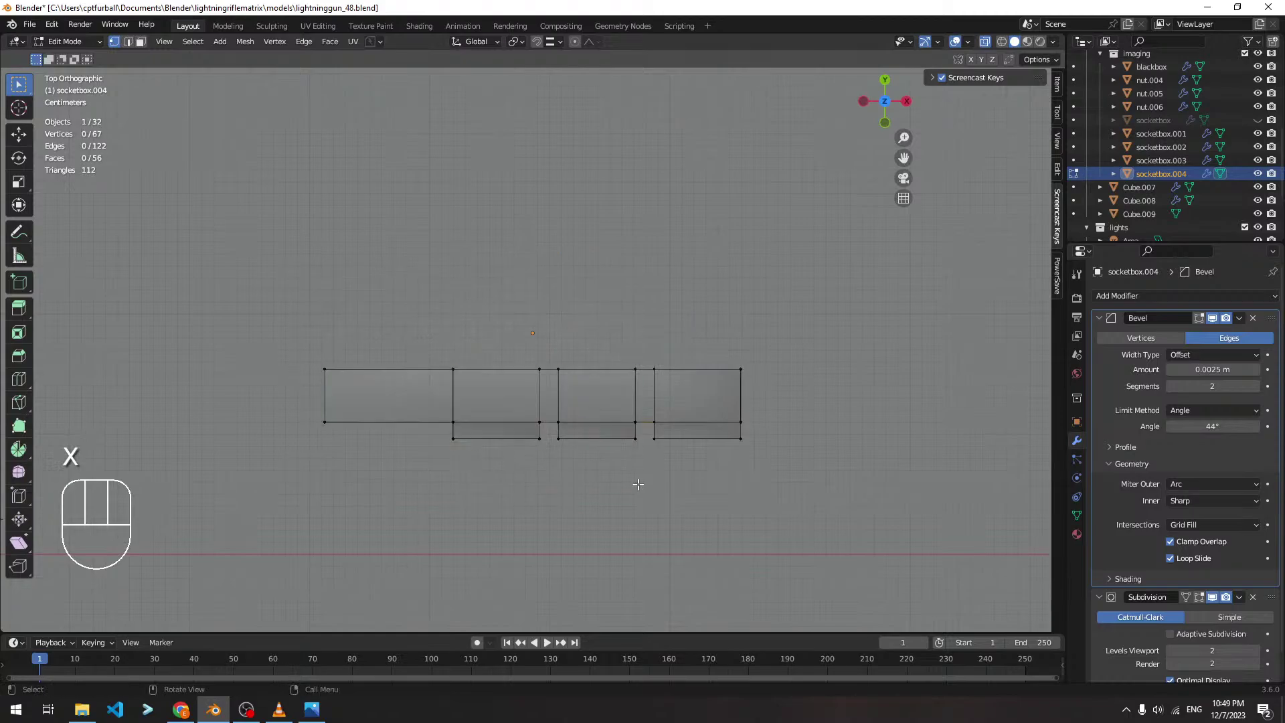
left_click_drag(286, 297, 644, 476)
key("x")
left_click(644, 475)
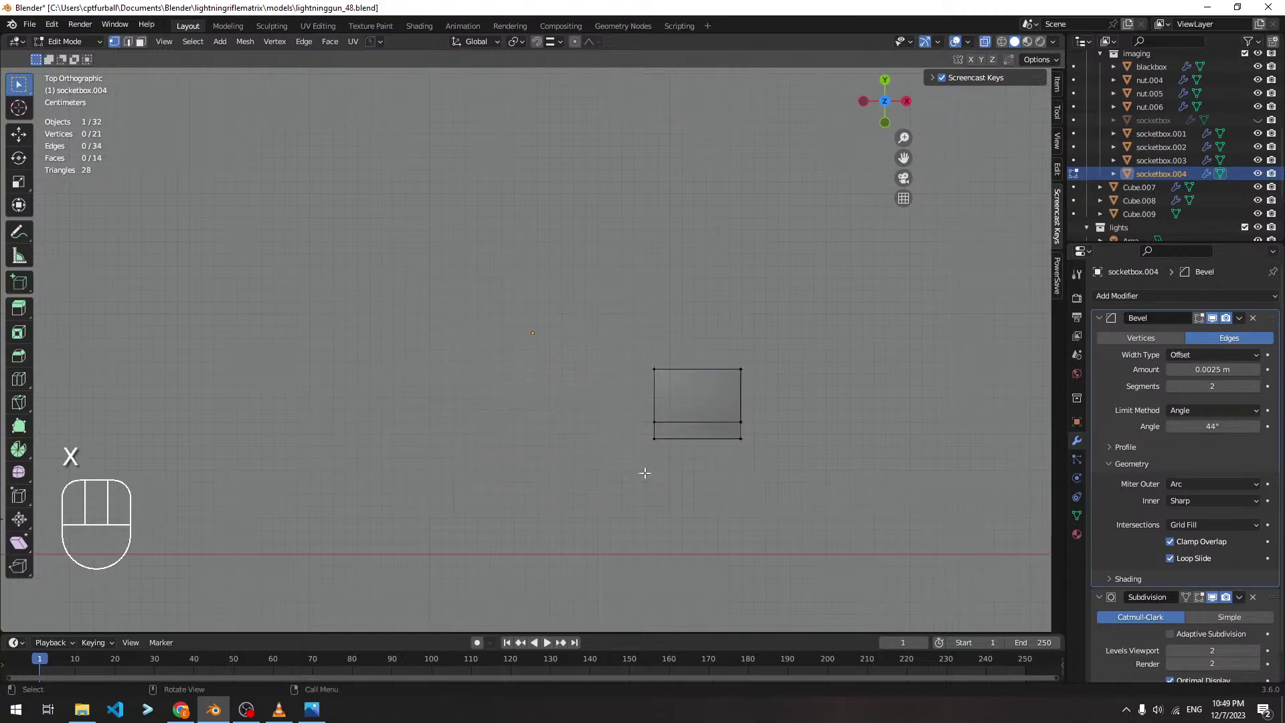
middle_click_drag(644, 475, 569, 302)
scroll(603, 348, "up", 3)
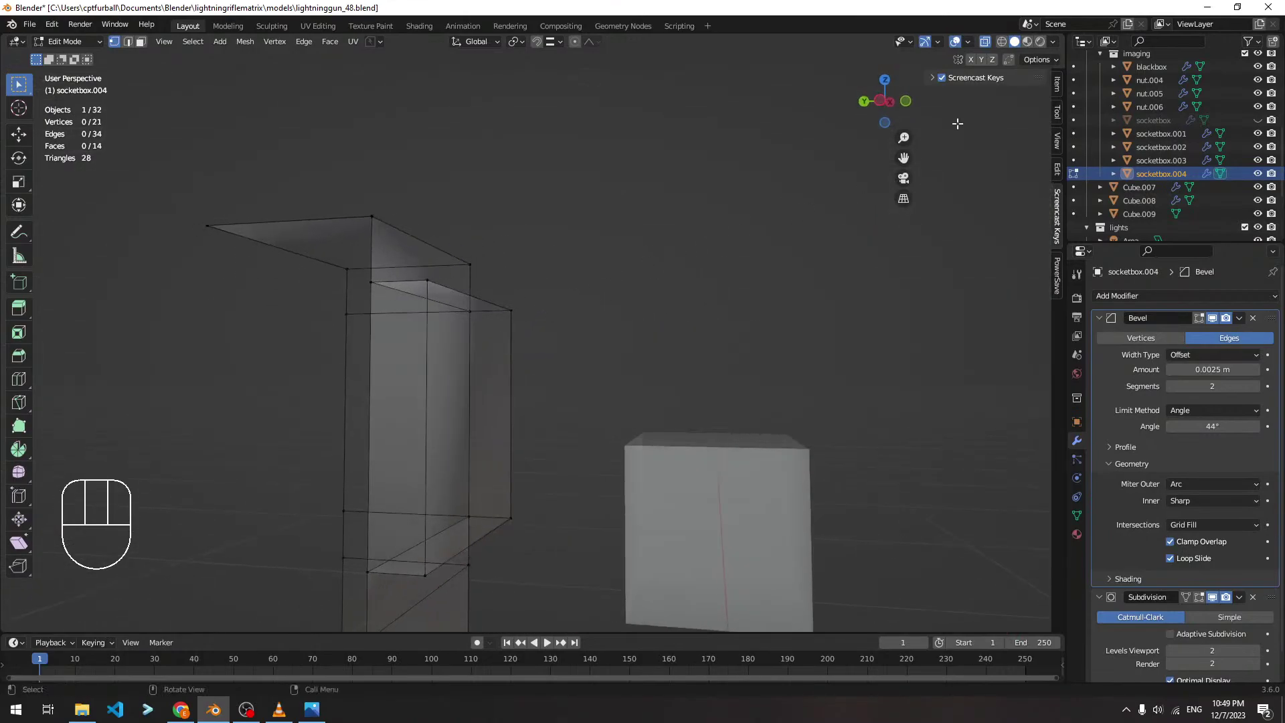
left_click(987, 41)
middle_click_drag(657, 253, 636, 217)
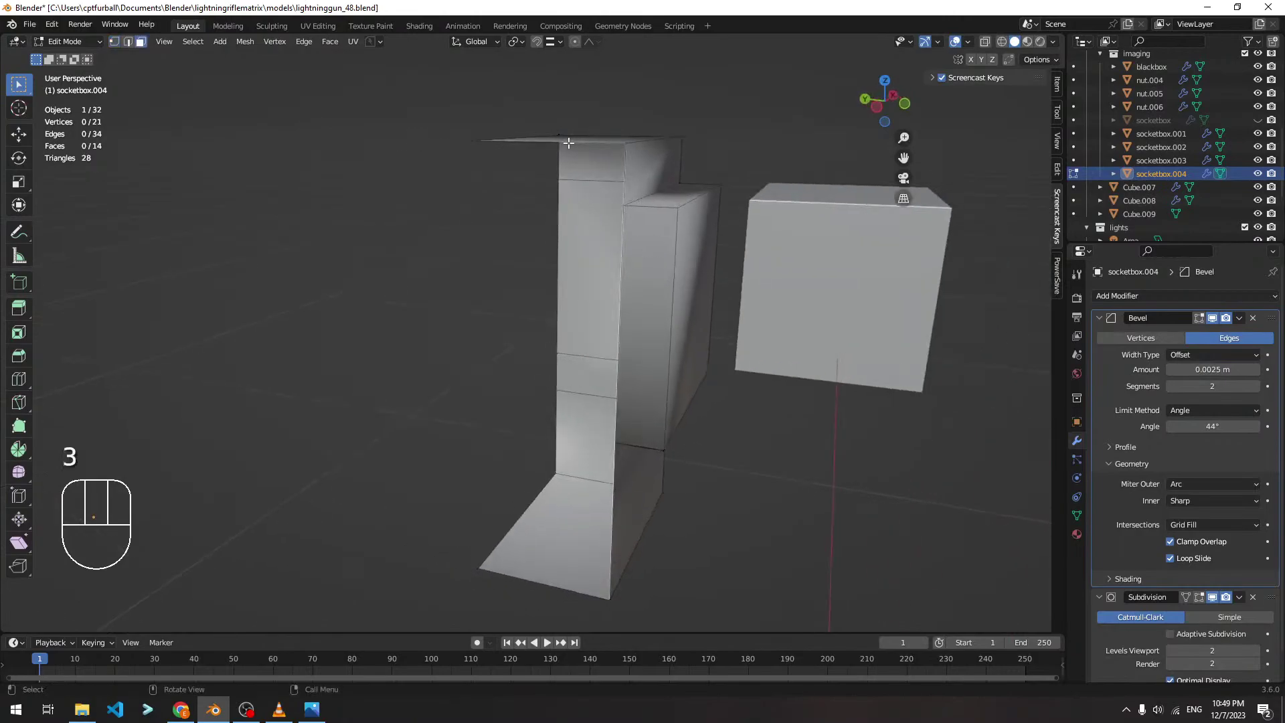
Extrude the open edge loop beside the remaining raised block about 0.01 m outward along X
key("2")
left_click(547, 148)
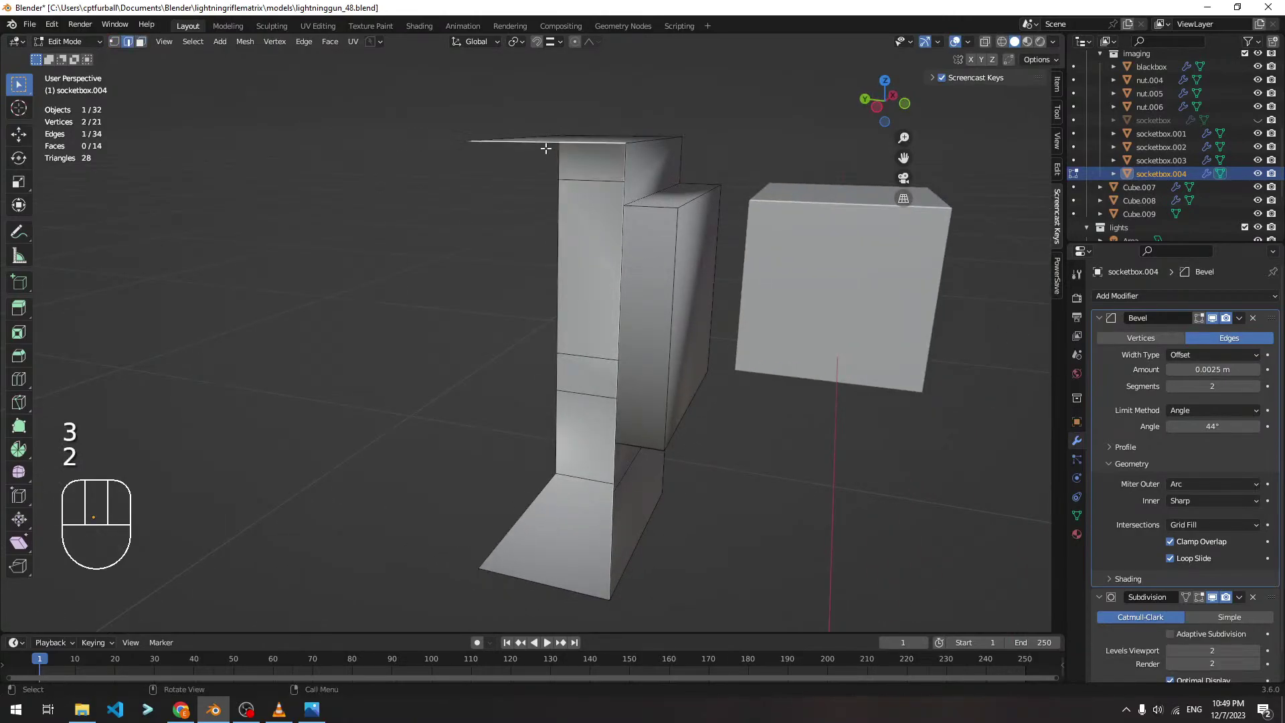
left_click(547, 145, "alt+shift")
middle_click_drag(720, 194, 668, 195)
key("e")
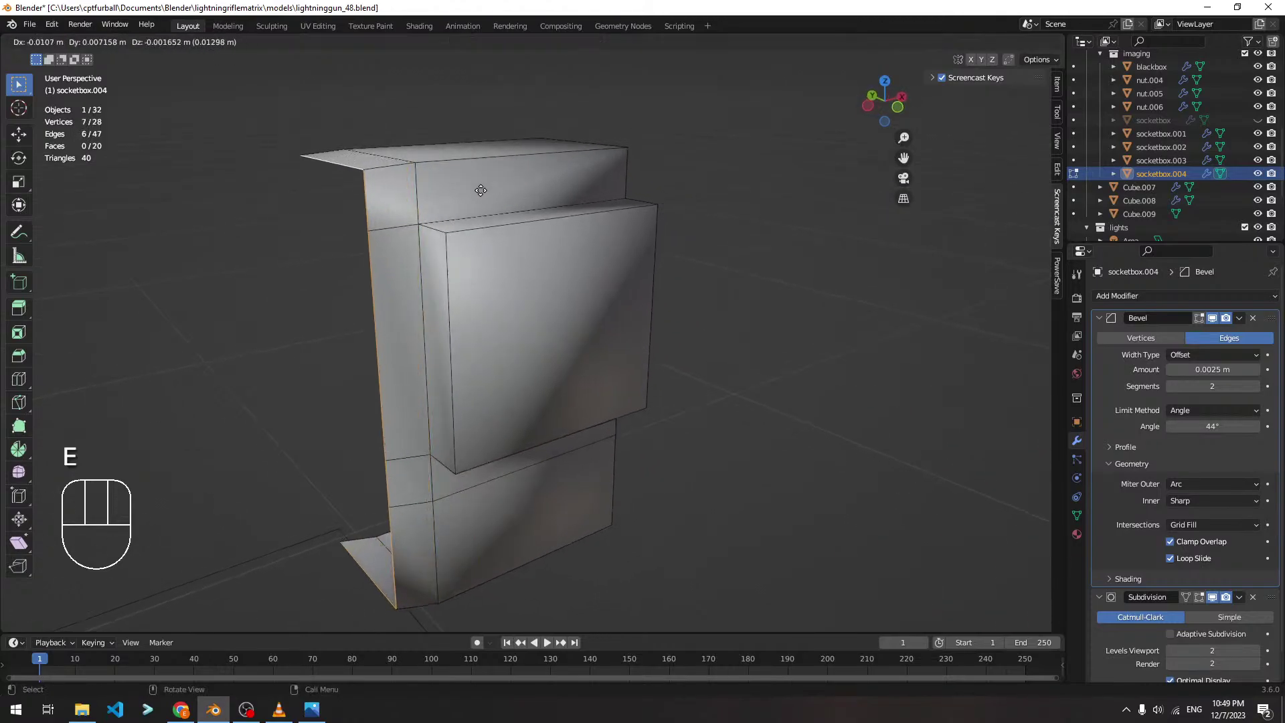
key("x")
left_click(481, 190)
Chamfer the raised block's four corner edges with an edge bevel
middle_click_drag(627, 211, 996, 268)
left_click(575, 301)
scroll(566, 316, "up", 10)
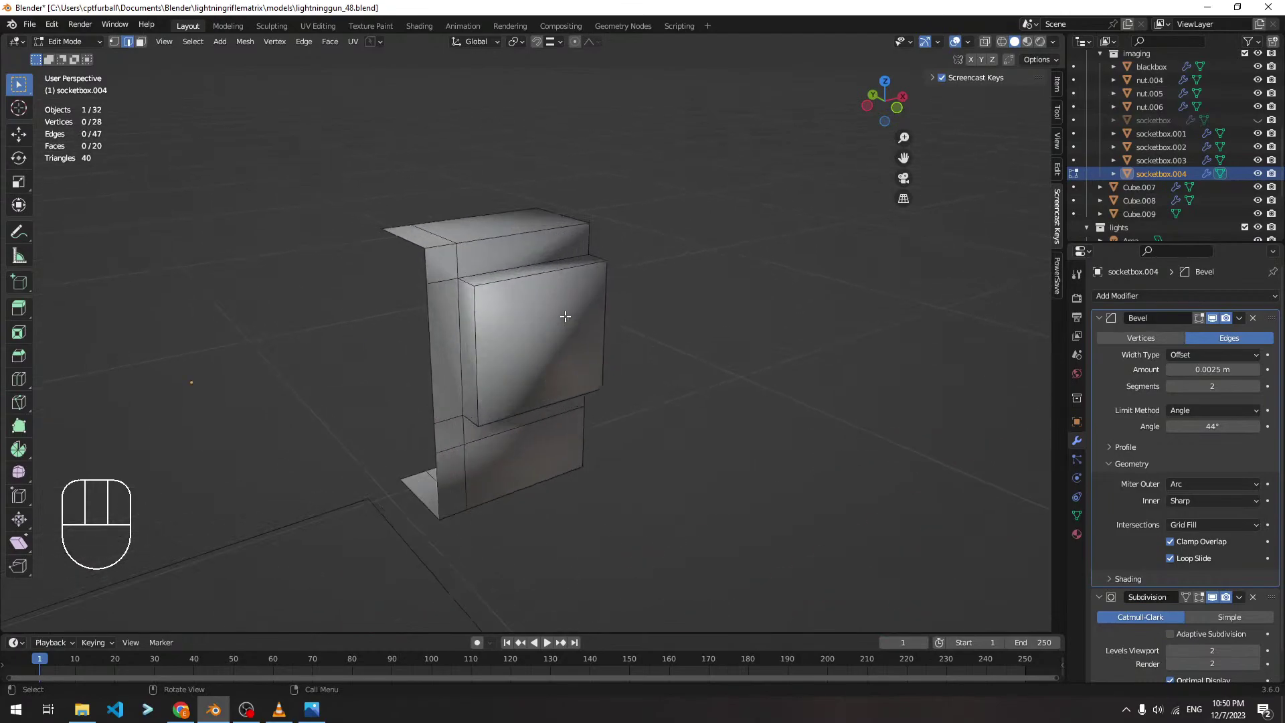
left_click(465, 294, "shift")
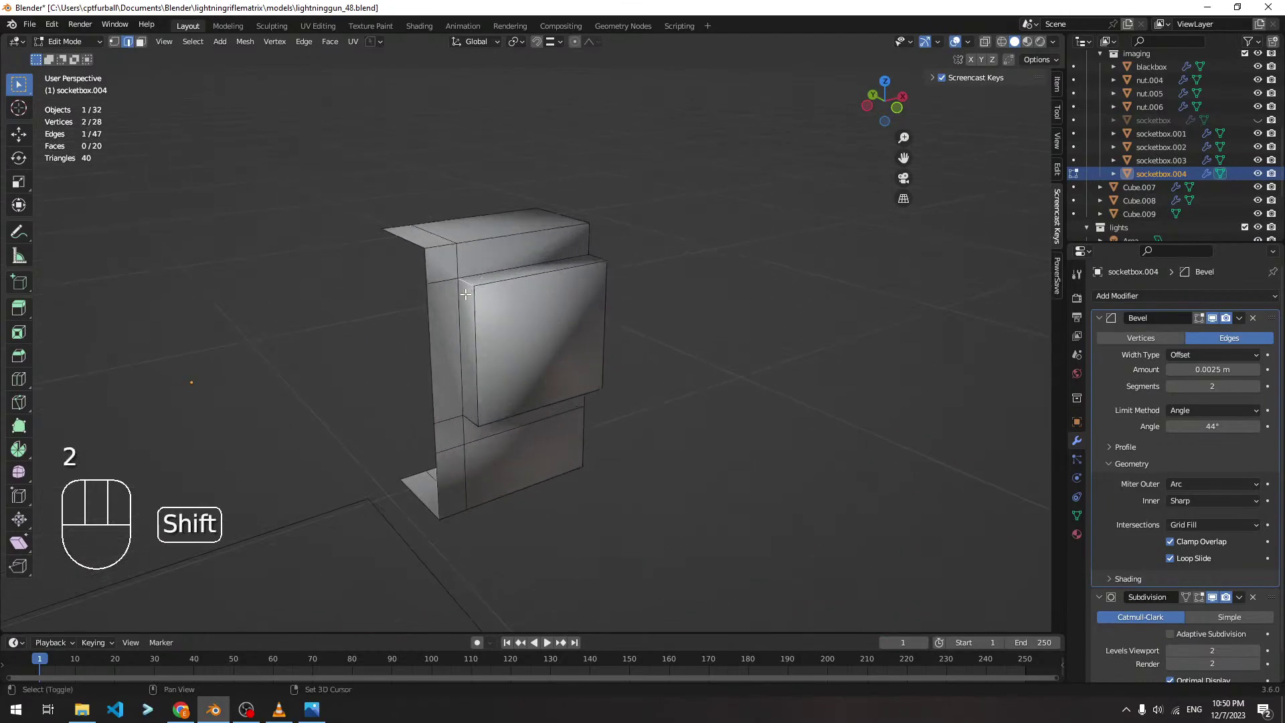
left_click(469, 420, "shift")
middle_click_drag(651, 364, 570, 308)
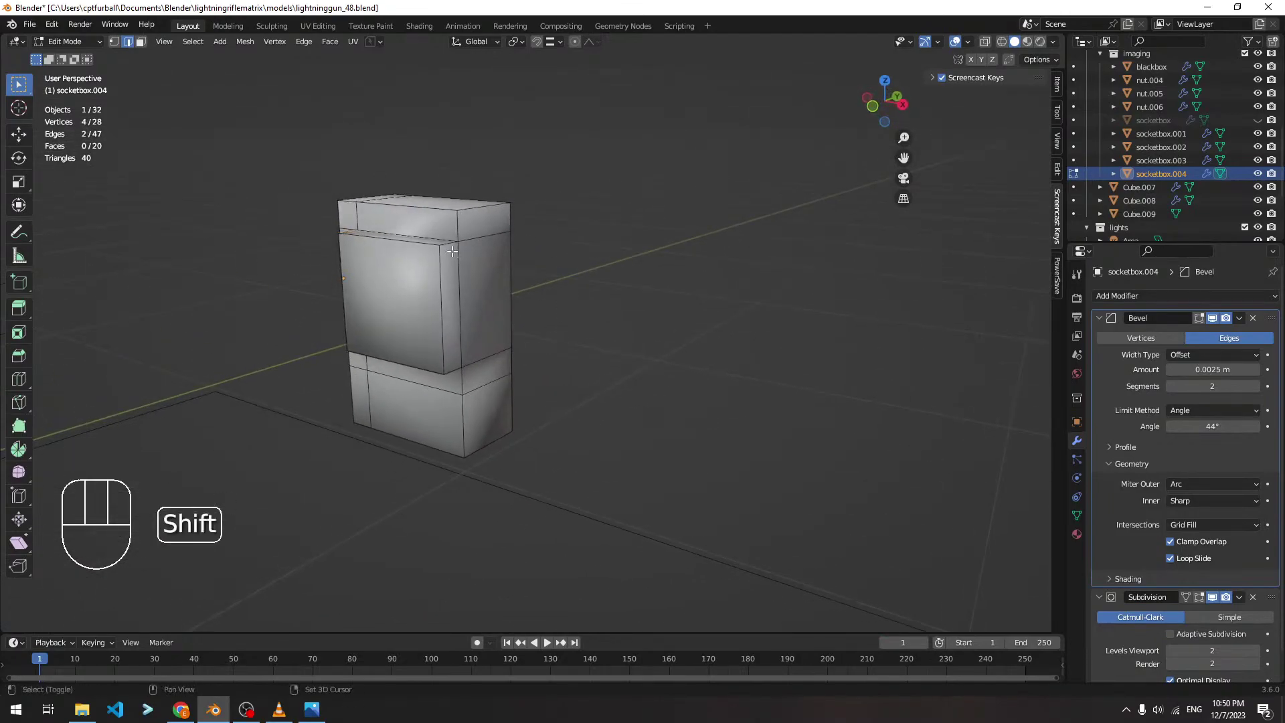
middle_click_drag(454, 373, 520, 294, "shift")
key("ctrl+b")
left_click(595, 369)
Move the two outer chamfer vertices on the side face about 0.01 m along negative Y, onto the front corner edge
key("1")
left_click(504, 308)
left_click(505, 432, "shift")
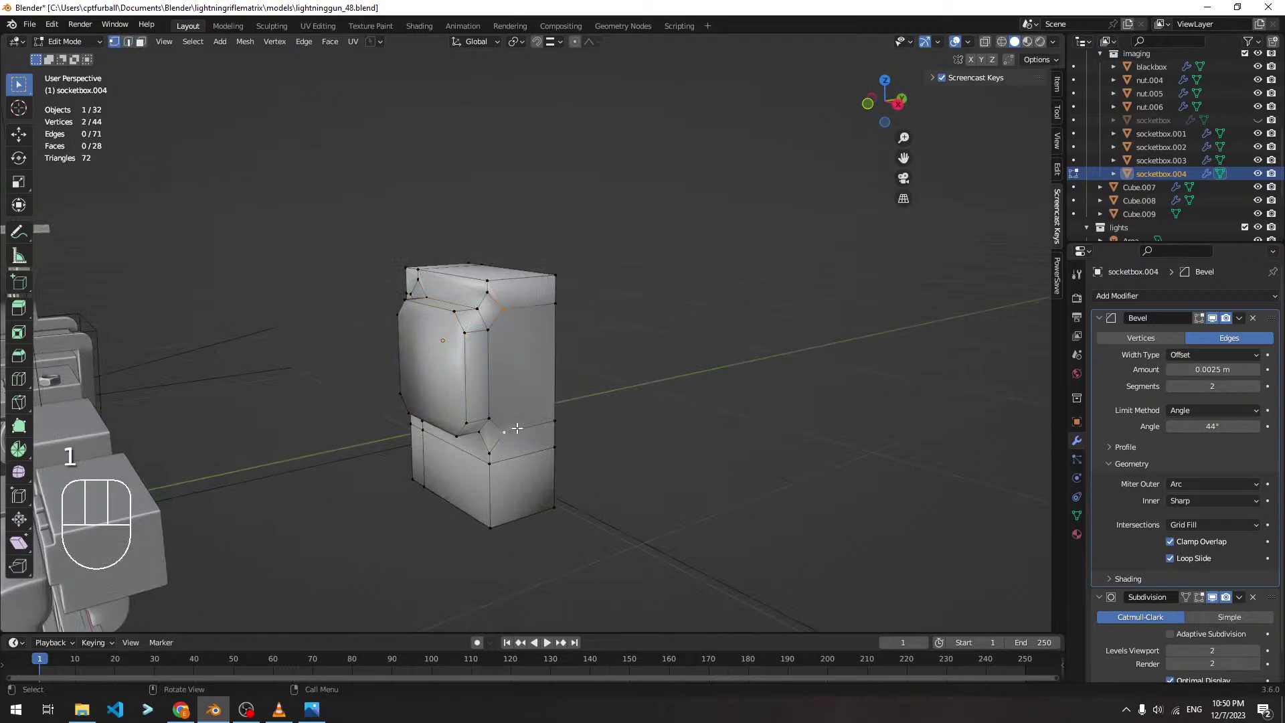
key("g")
key("x")
key("y")
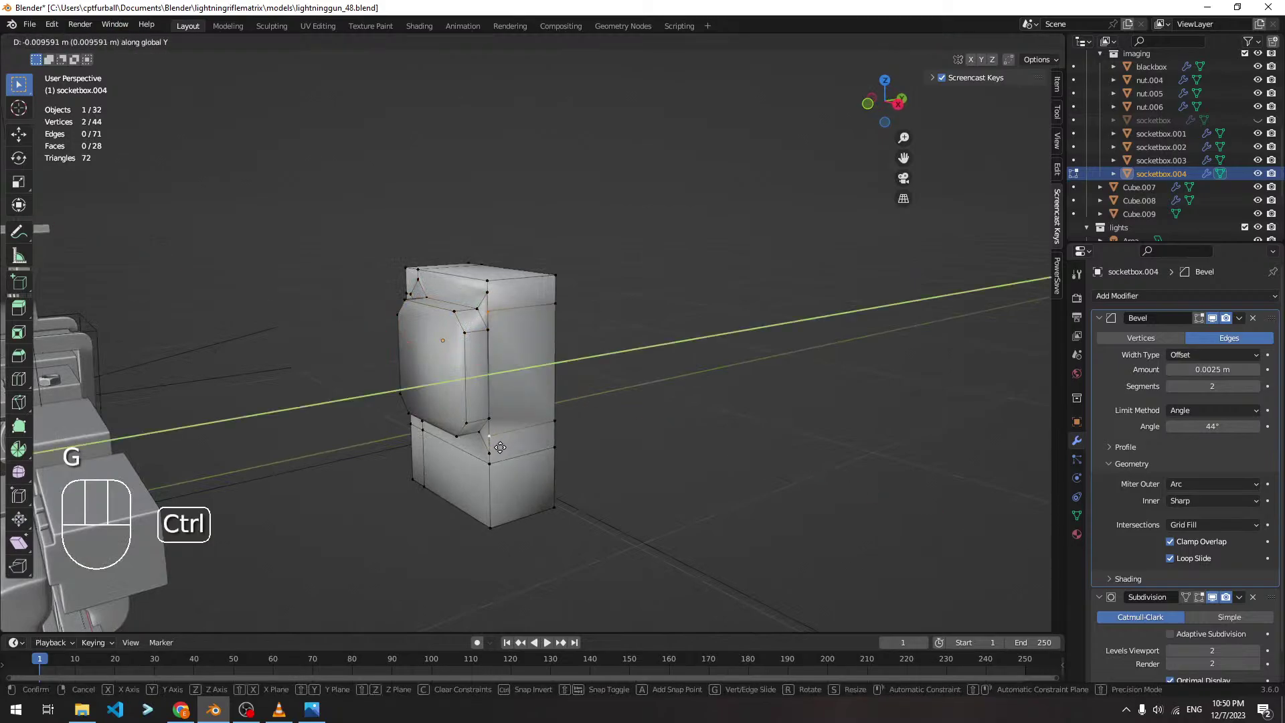
left_click(496, 452)
Inspect socketbox.004's modifier result from the open back, and compare it with the edit mesh and origin point
key("a")
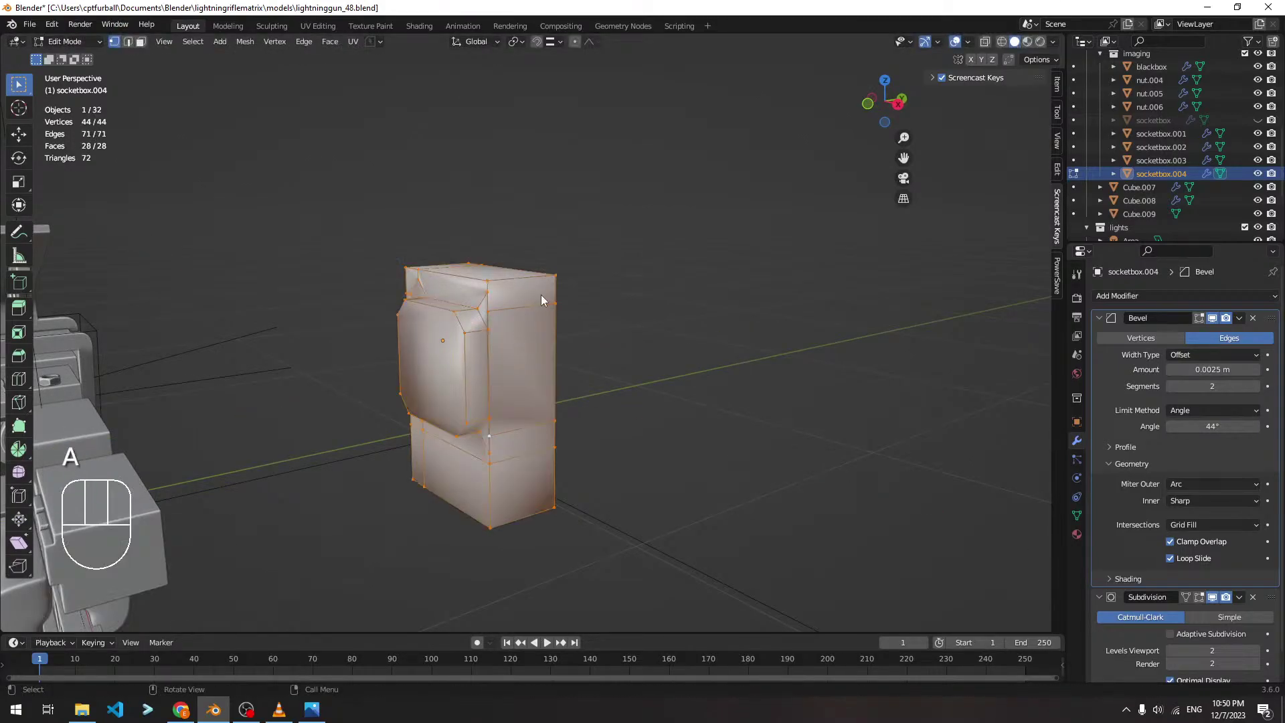
key("Tab")
middle_click_drag(557, 298, 743, 280)
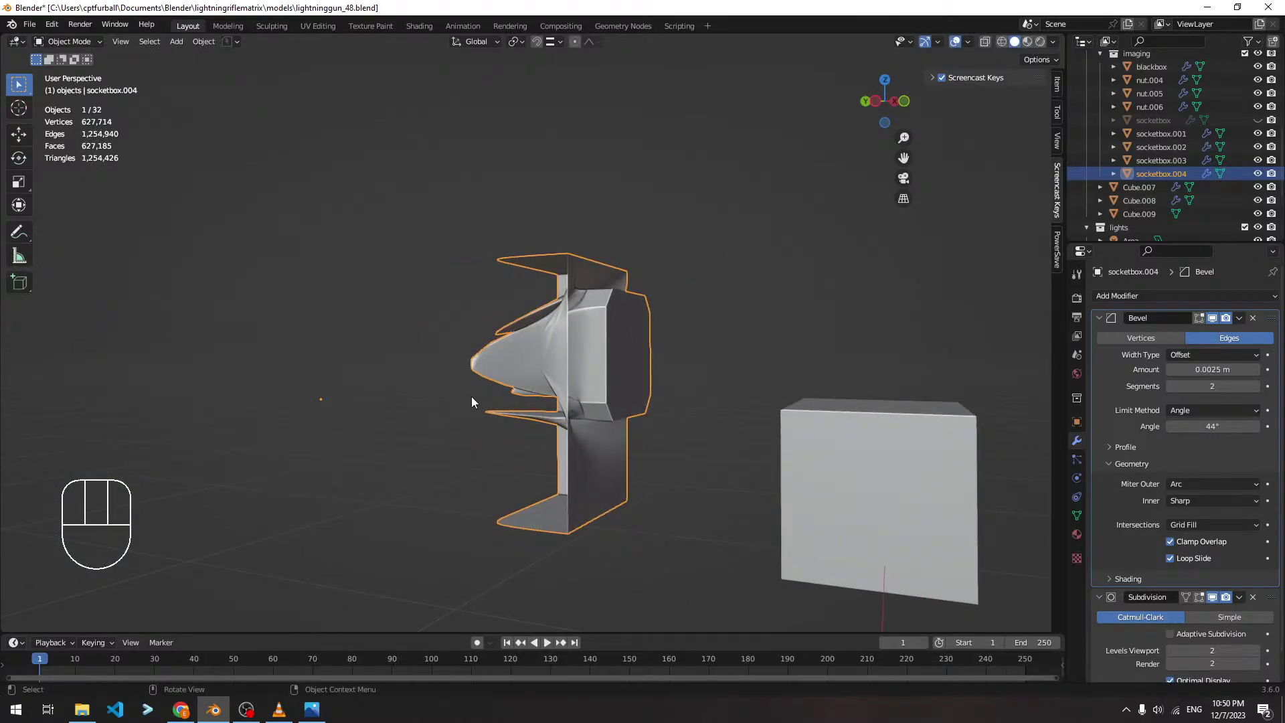
key("Tab")
left_click(330, 408)
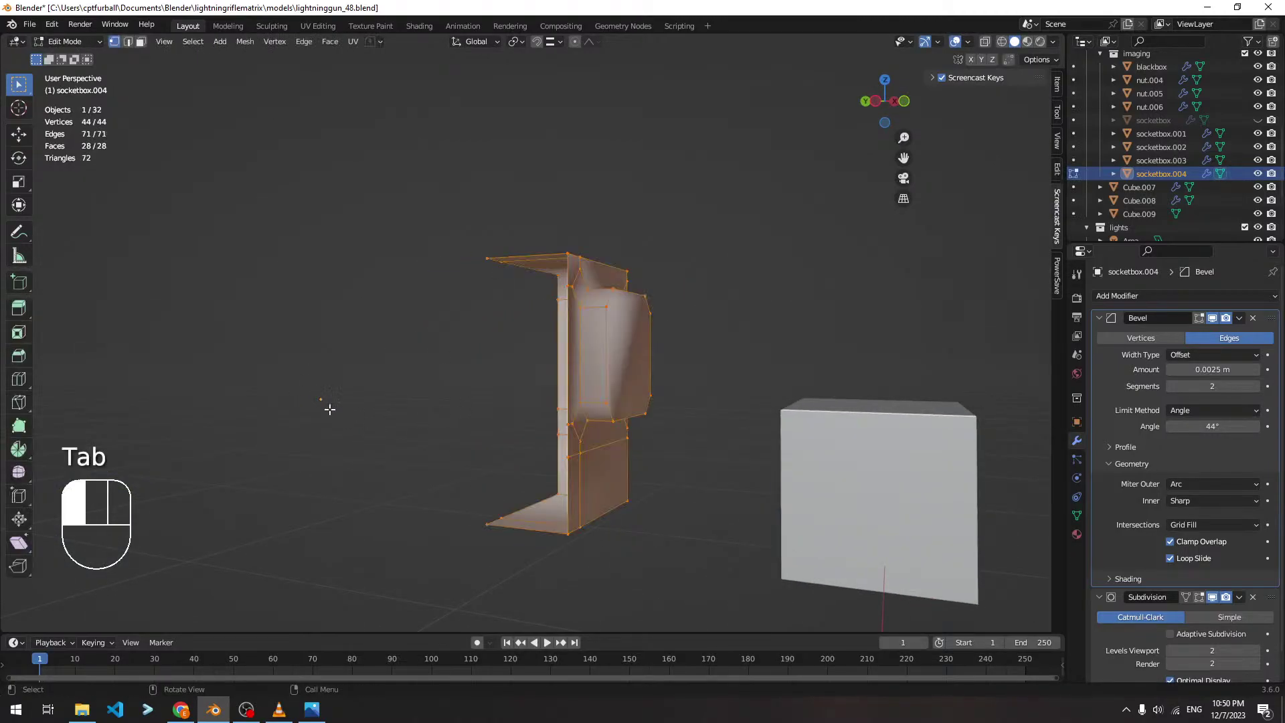
left_click(549, 443)
left_click(568, 457)
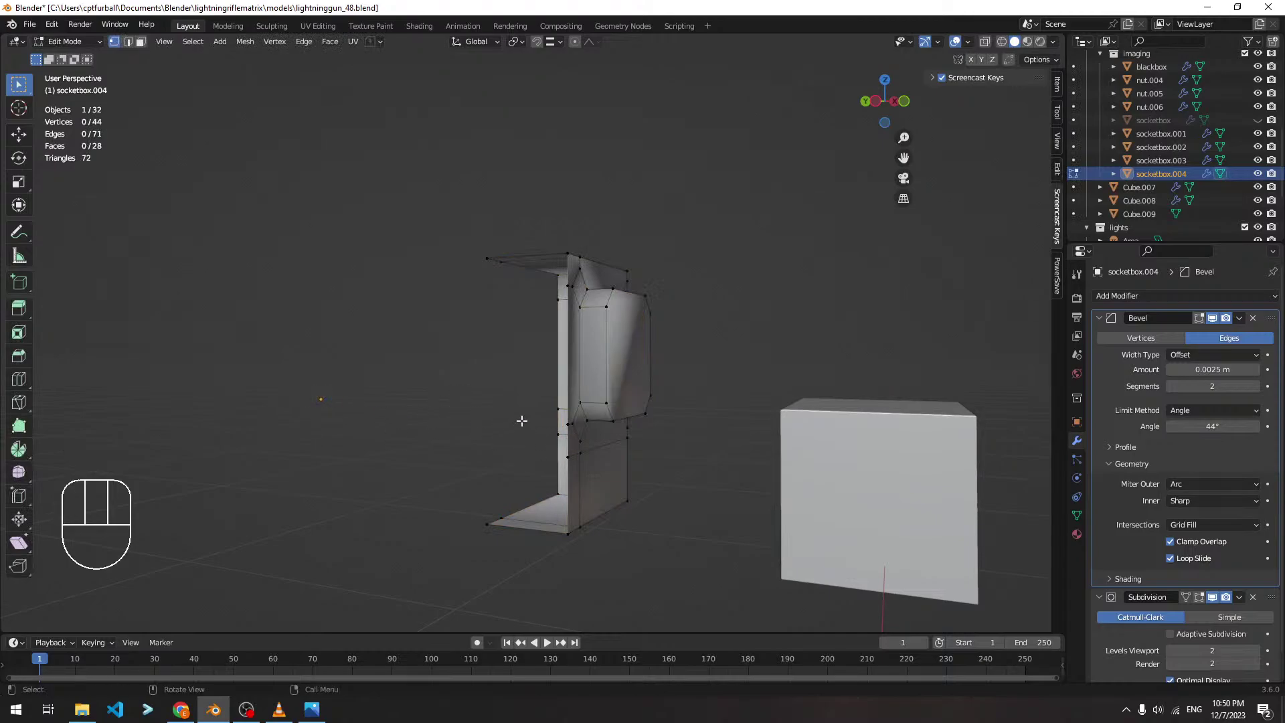
scroll(523, 420, "down", 4)
left_click(444, 365)
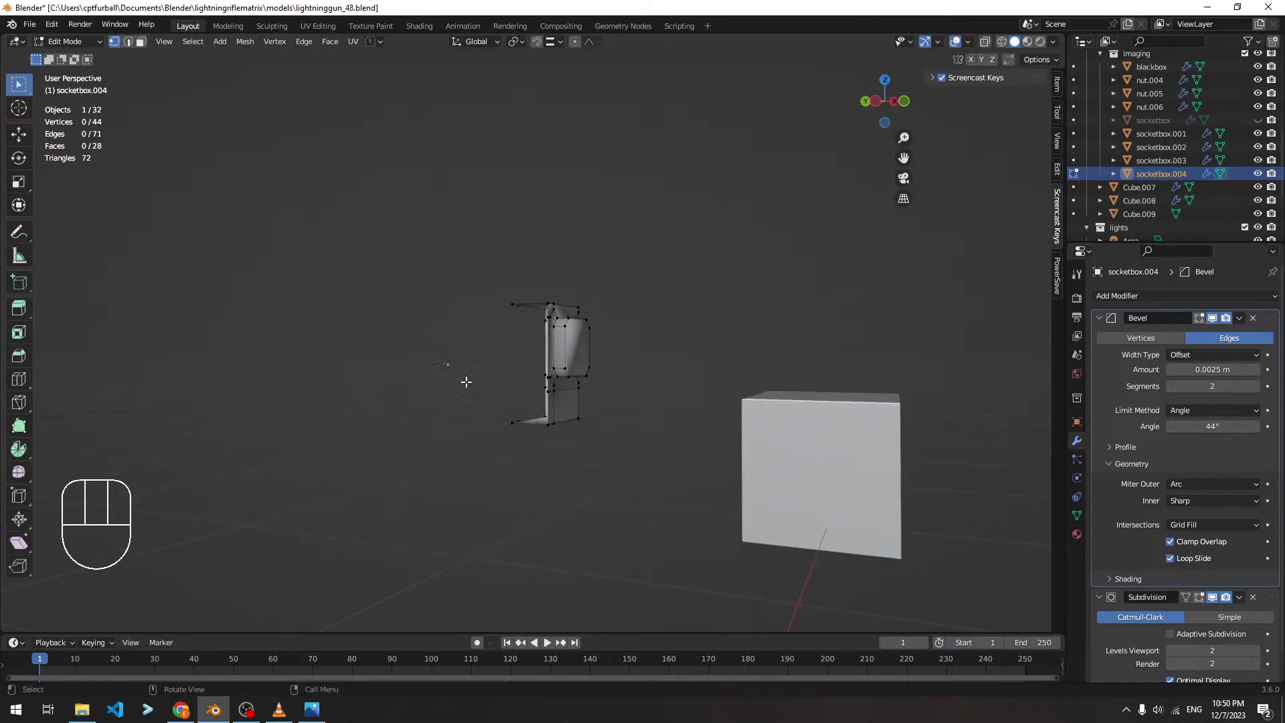
left_click(452, 356)
middle_click_drag(518, 385, 428, 420)
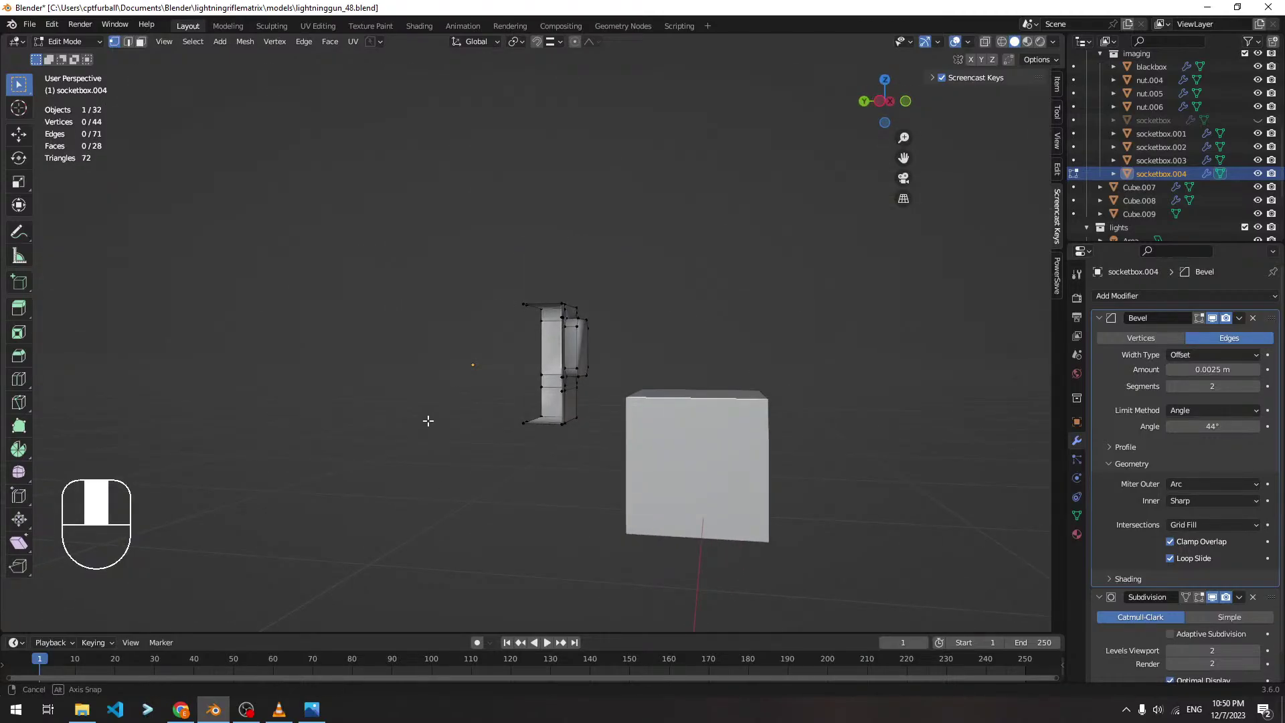
Check the demonstration box's mesh and origin against those of socketbox.004
key("Tab")
key("Tab")
key("Tab")
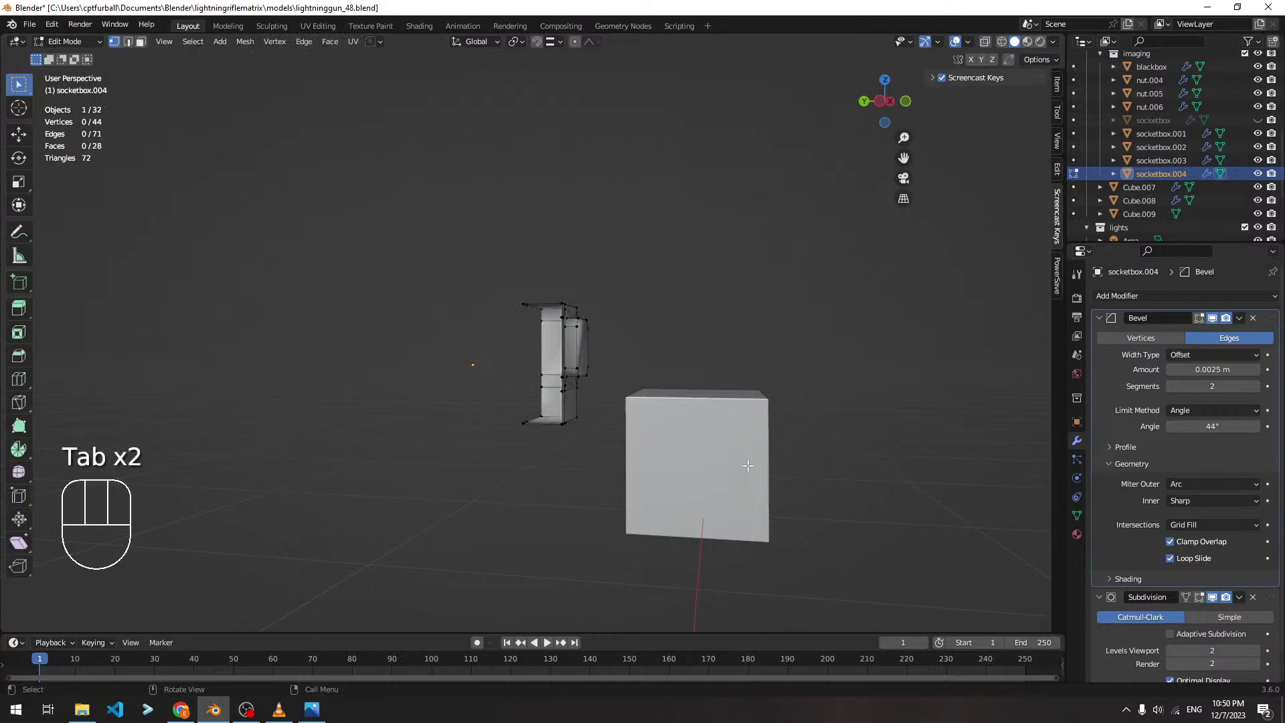
left_click(727, 423)
key("Tab")
mouse_move(727, 423)
middle_mouse_down()
mouse_move(669, 440)
mouse_move(745, 442)
middle_mouse_up()
key("Tab")
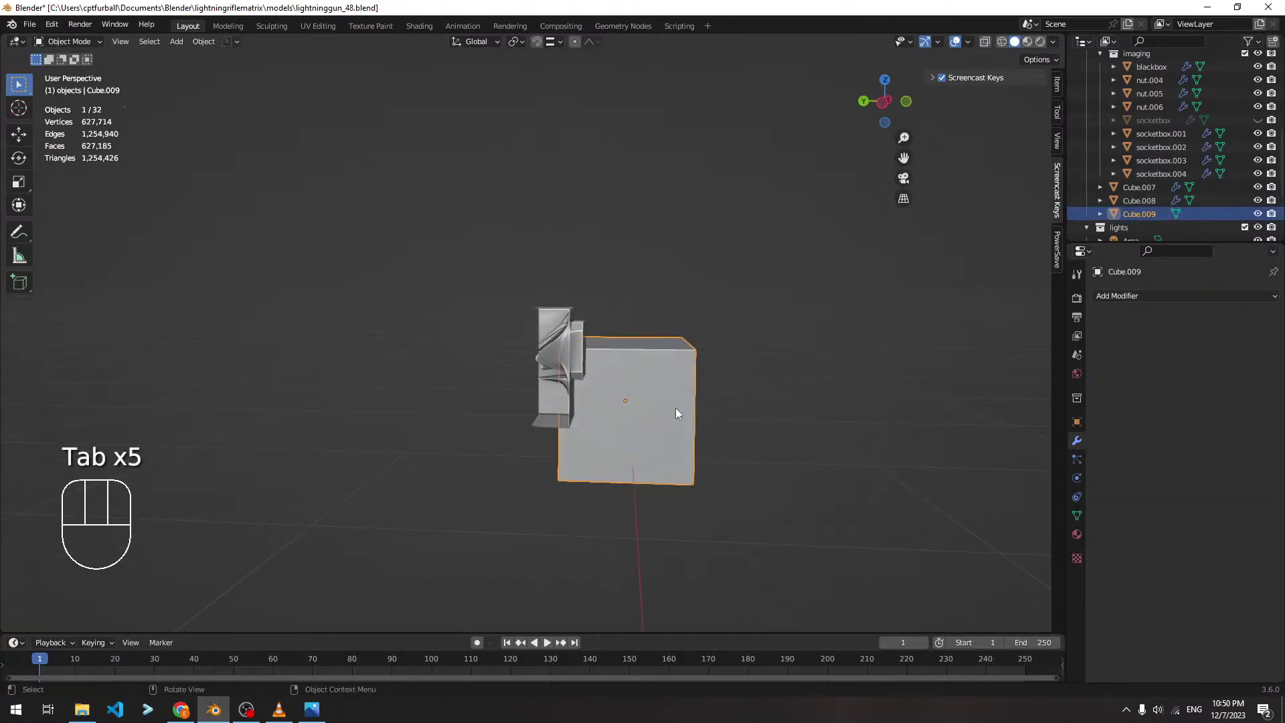
Place the 3D cursor in empty space beside socketbox.004 and set the object's origin to the cursor
left_click(542, 350)
middle_click_drag(609, 365, 379, 351)
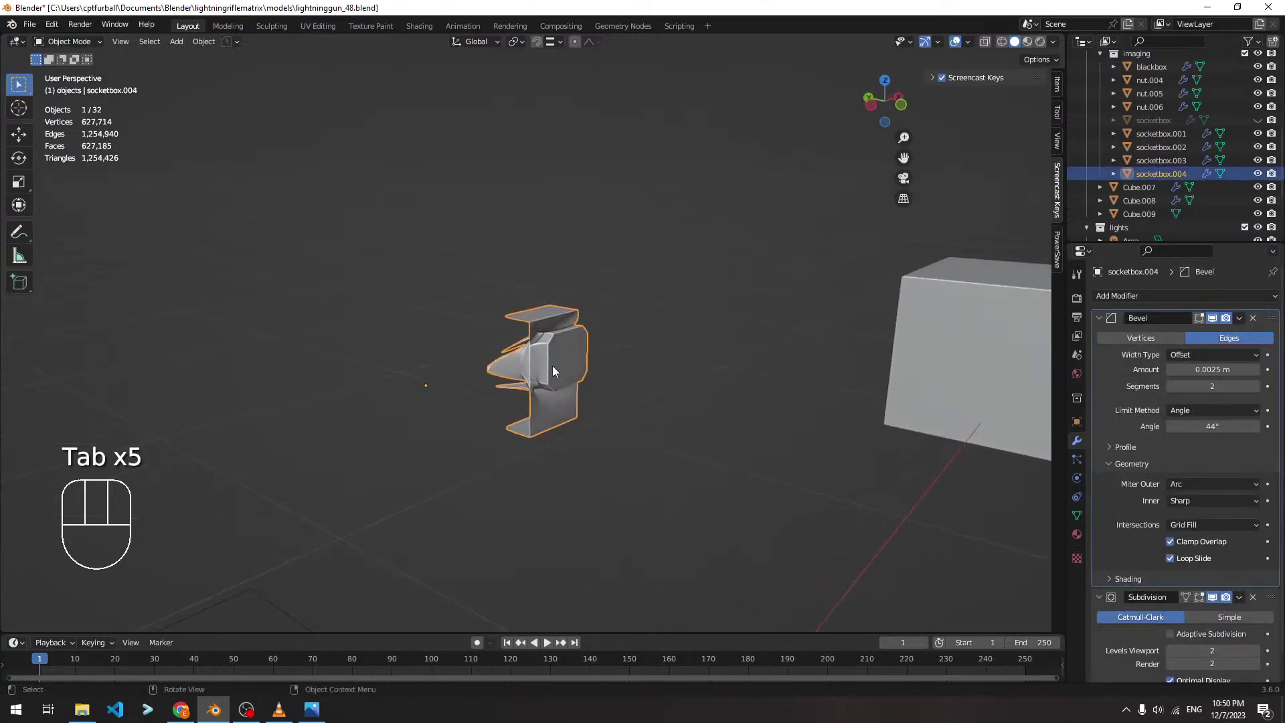
middle_click_drag(552, 365, 520, 379)
right_click(460, 367, "shift")
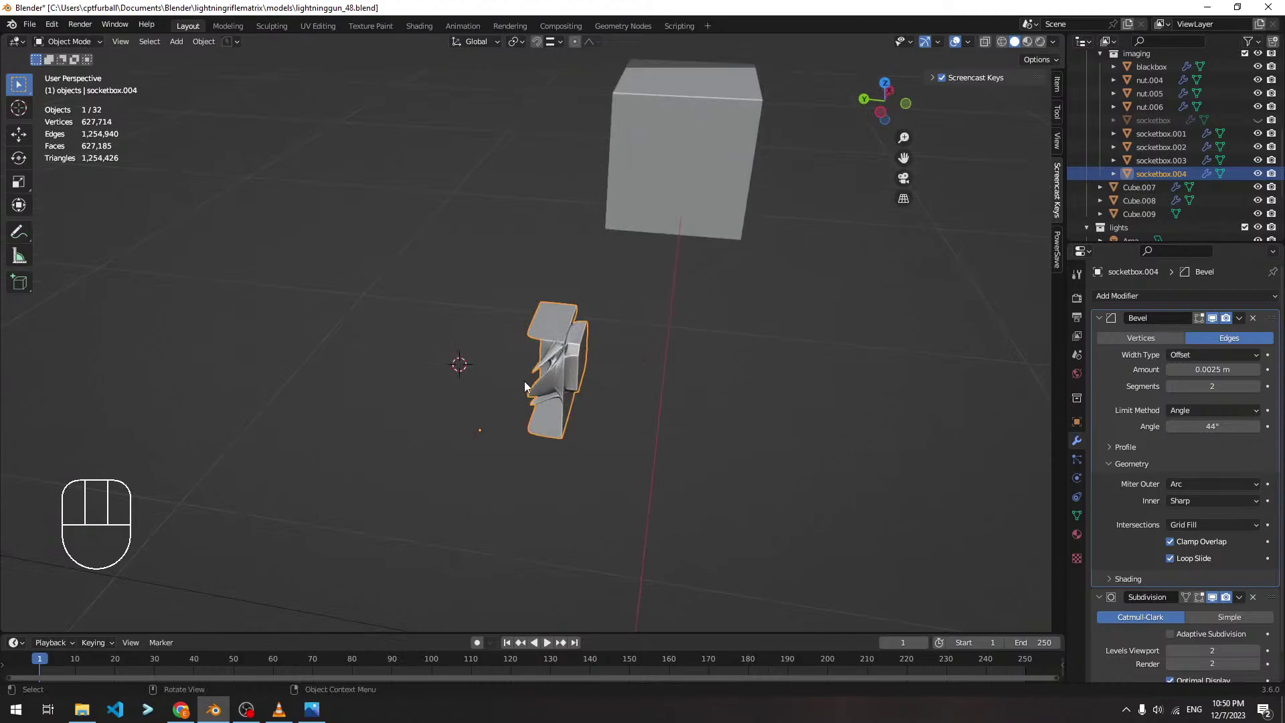
left_click(203, 42)
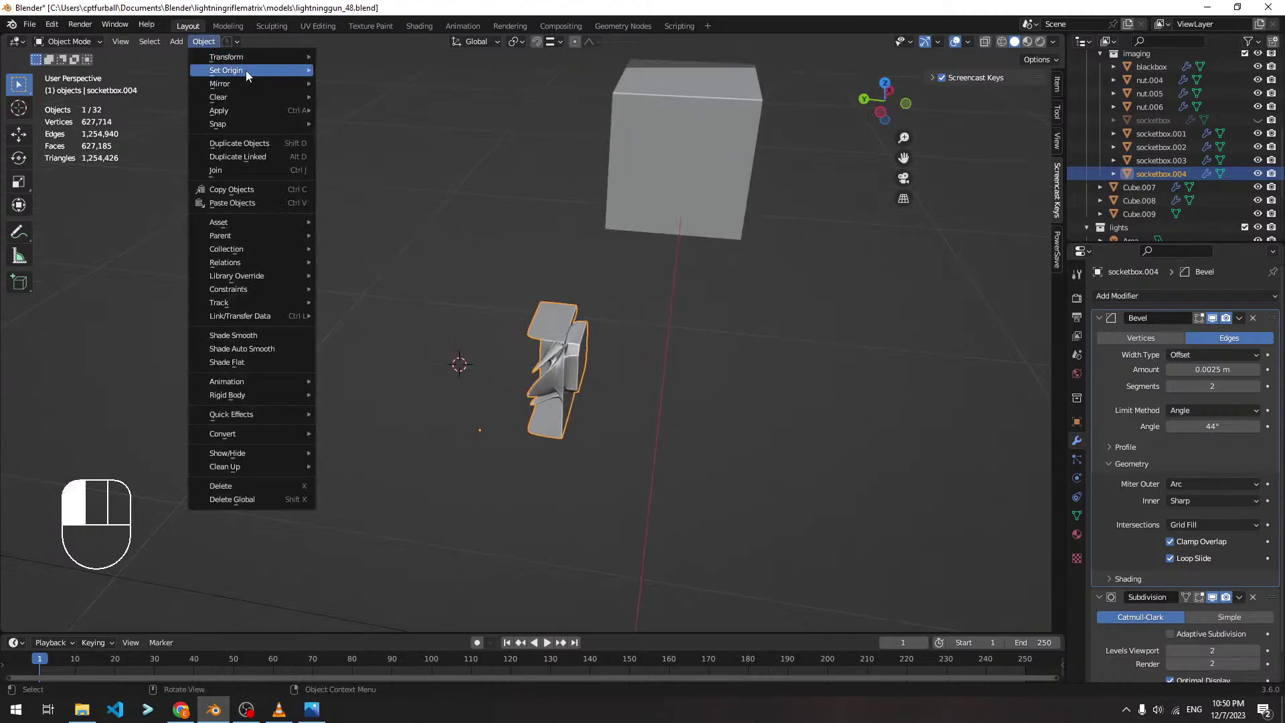
left_click(246, 70)
left_click(370, 99)
middle_click_drag(404, 135, 633, 311)
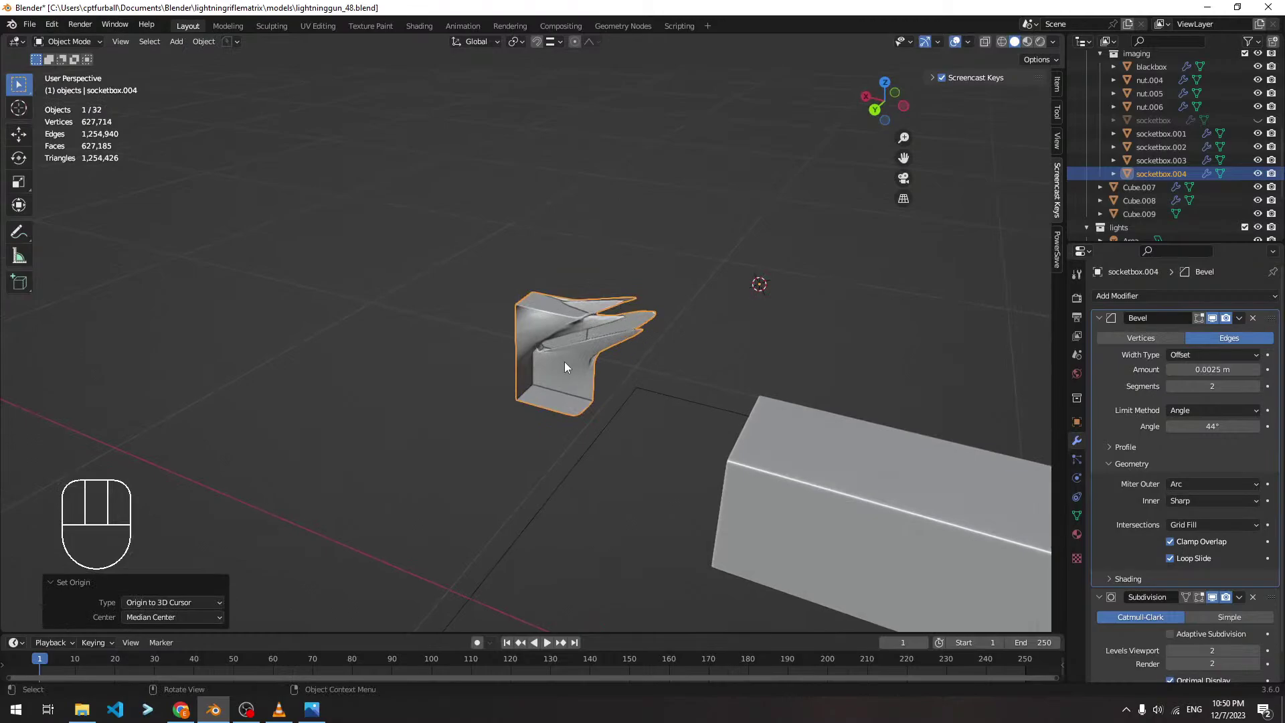
middle_click_drag(703, 326, 323, 245)
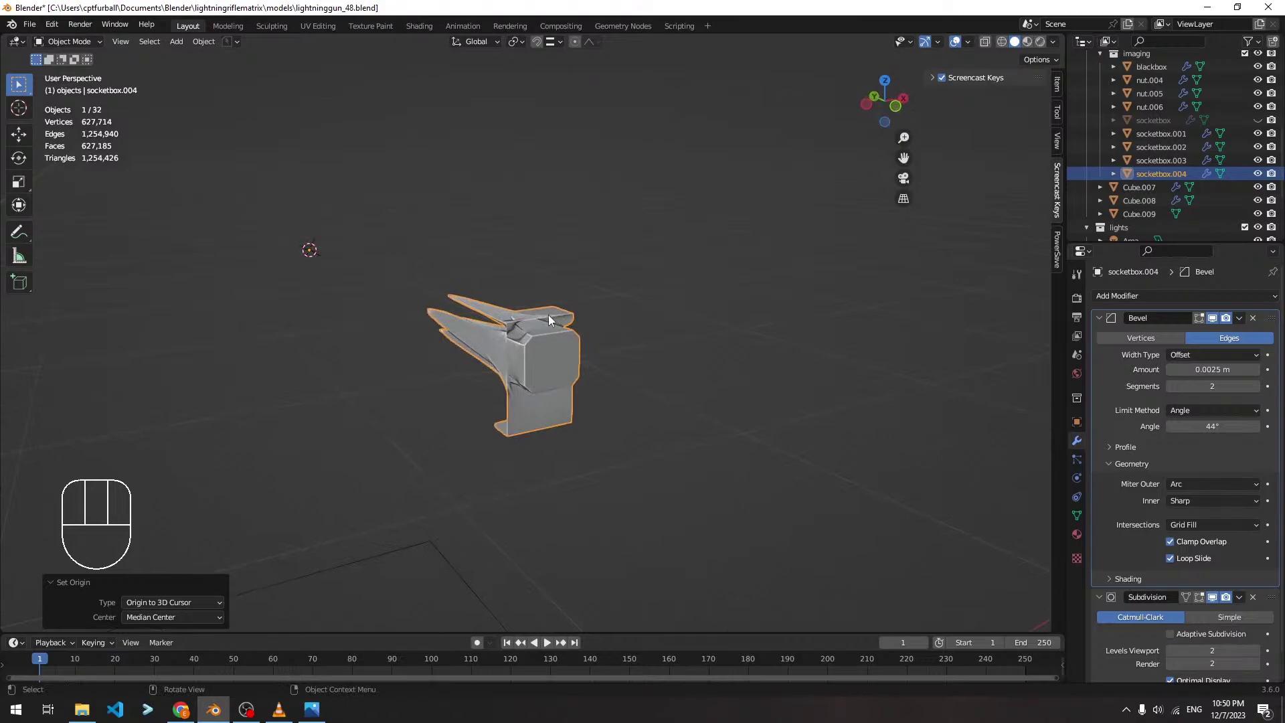
scroll(549, 314, "up", 2)
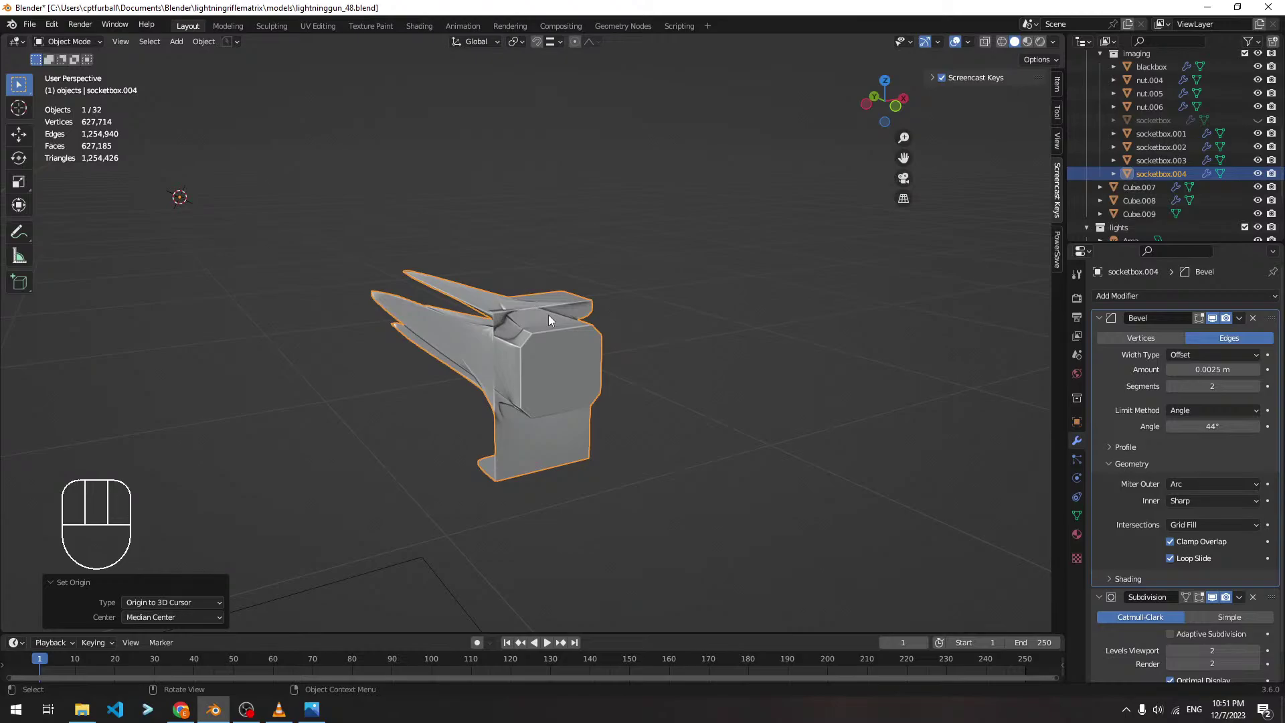
Remove the Bevel and Subdivision modifiers from socketbox.004 and add a fresh Bevel modifier
left_click(1254, 318)
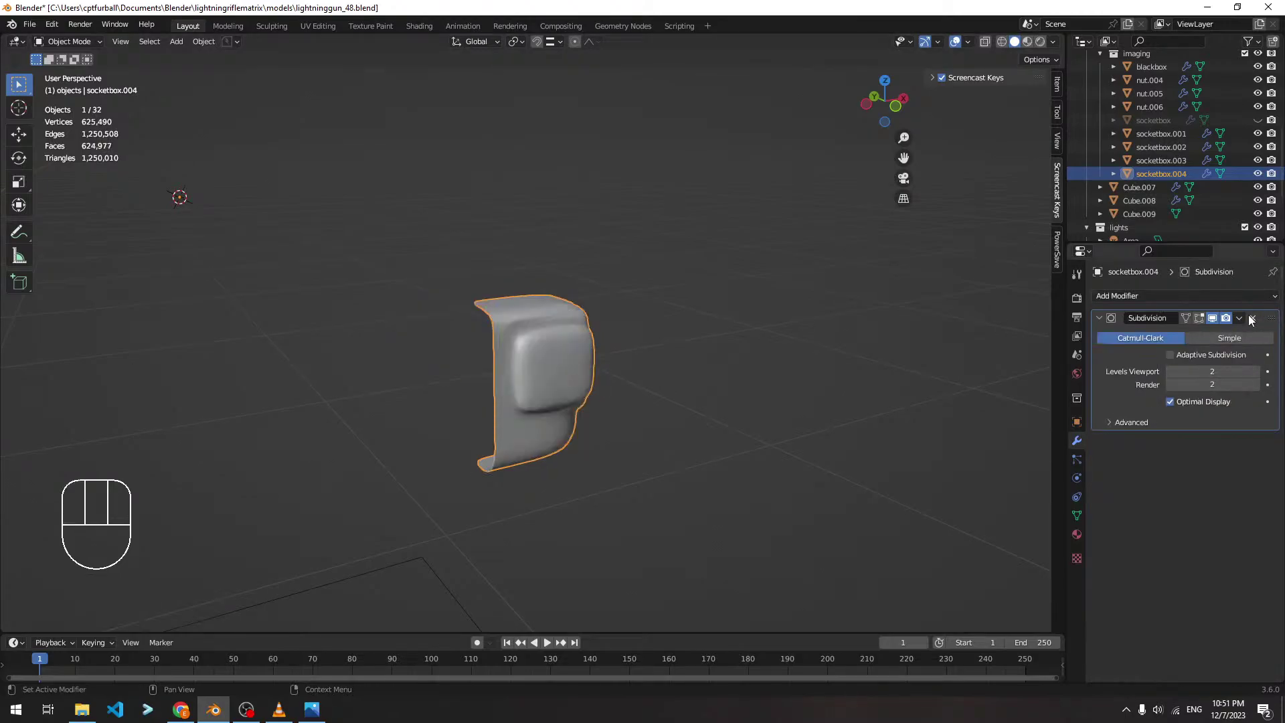
left_click(1251, 319)
left_click(1194, 298)
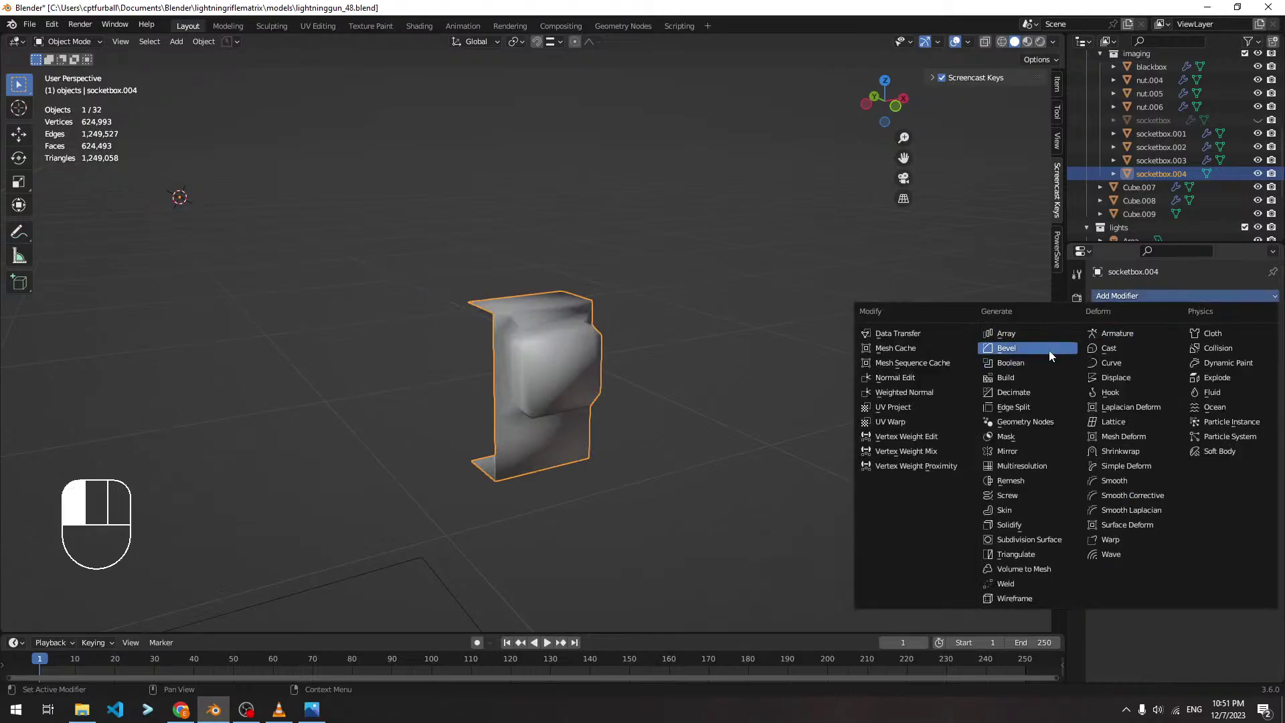
left_click(1049, 351)
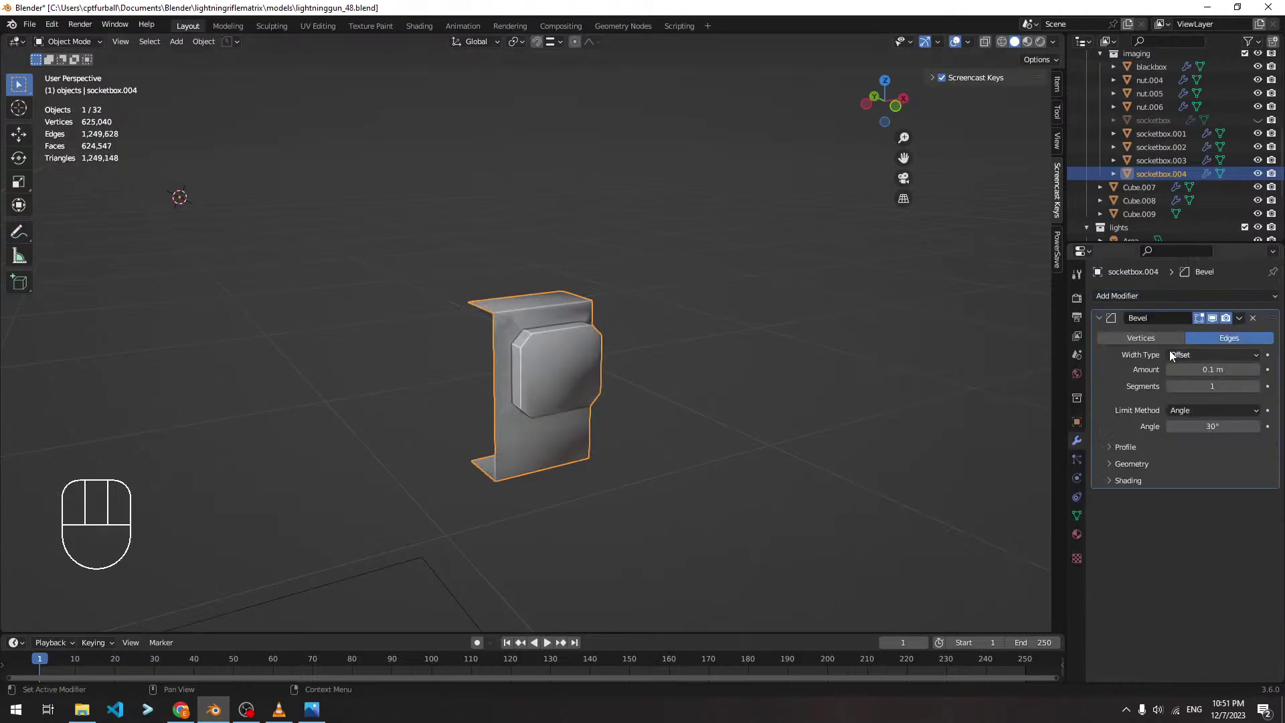
Set the new Bevel modifier to 2 segments with an Arc outer miter
left_click(1254, 387)
left_click(1204, 462)
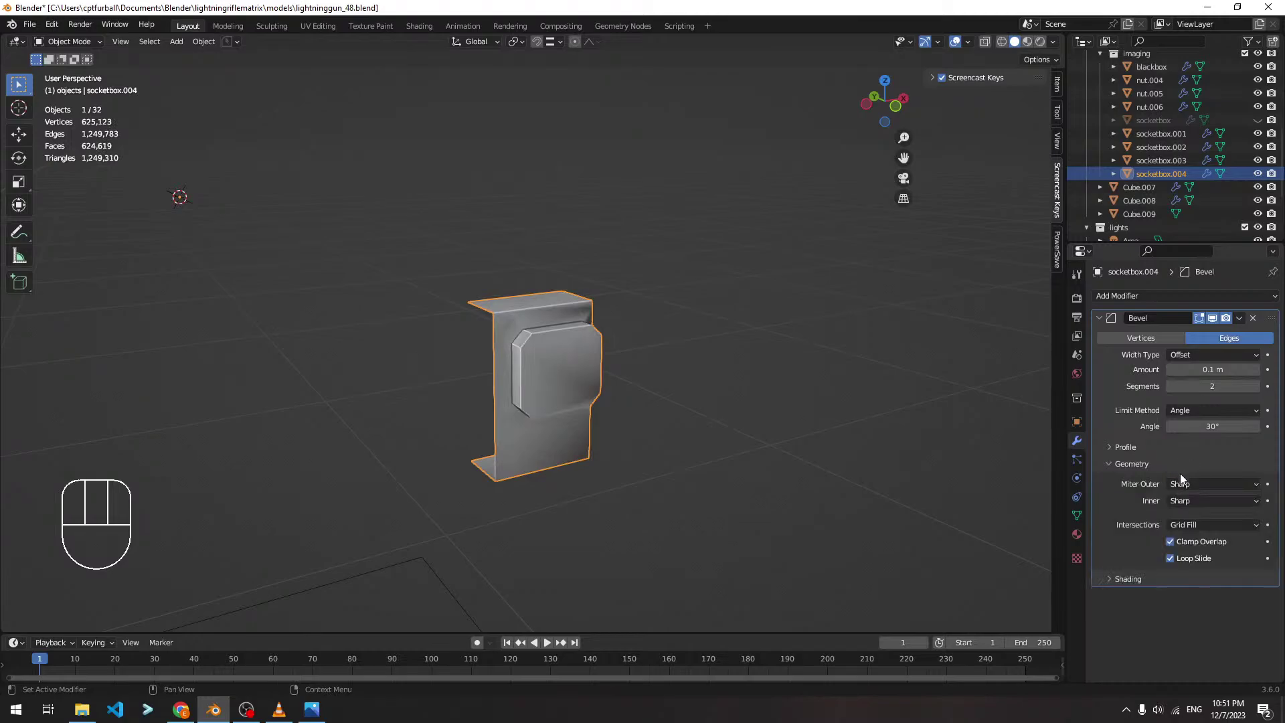
left_click(1192, 484)
left_click(1198, 527)
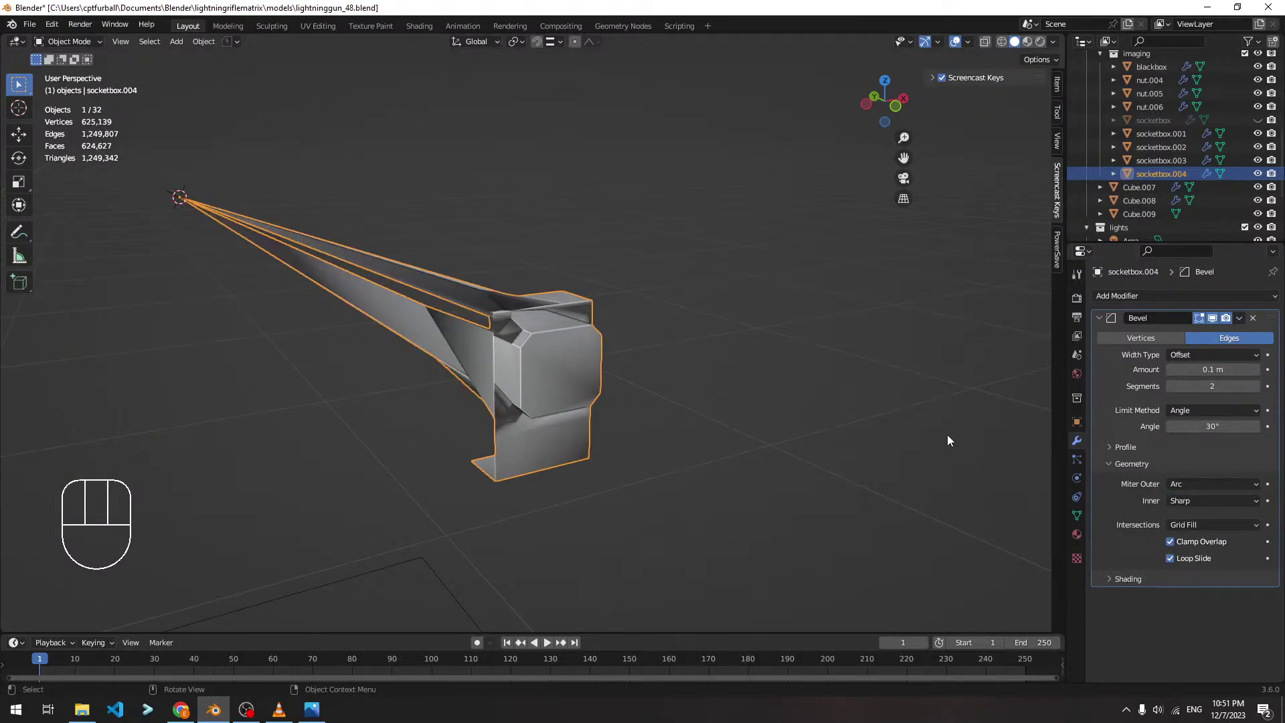
Dissolve the horizontal edge loop just below the chamfered block in socketbox.004's mesh
middle_click_drag(565, 342, 589, 322)
key("Tab")
scroll(589, 322, "up", 3)
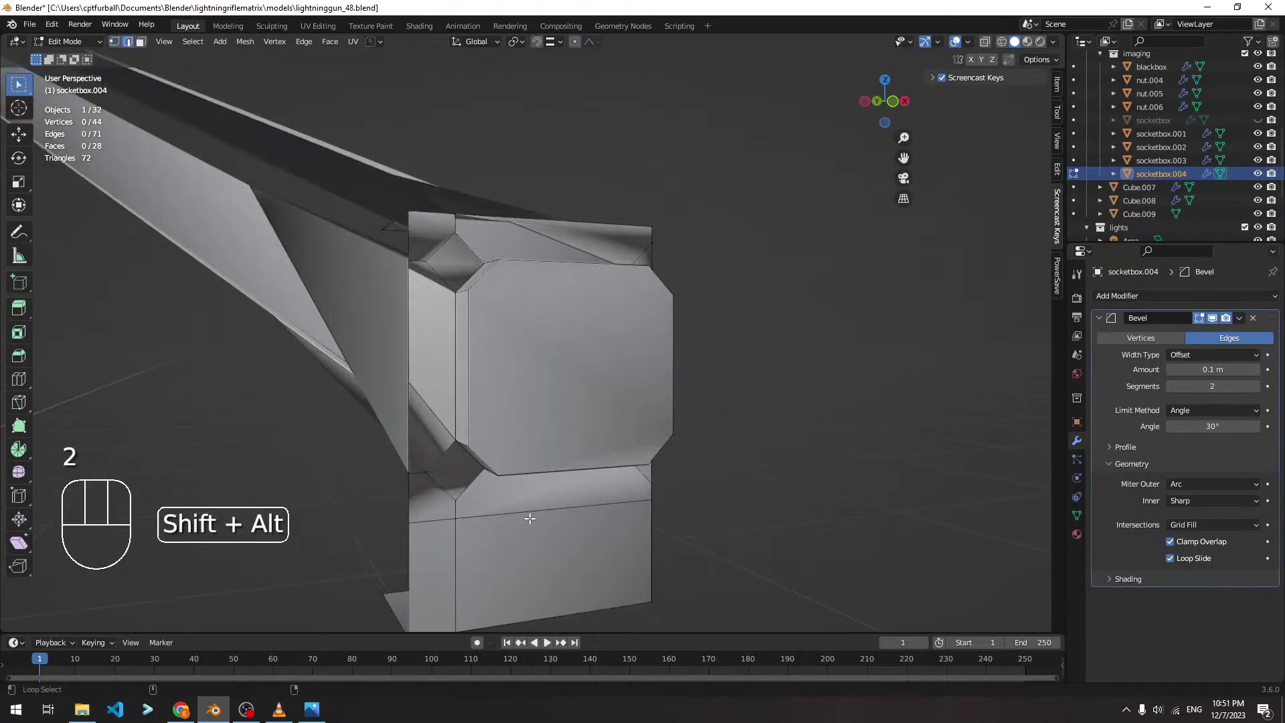
left_click(530, 516, "alt+shift")
key("x")
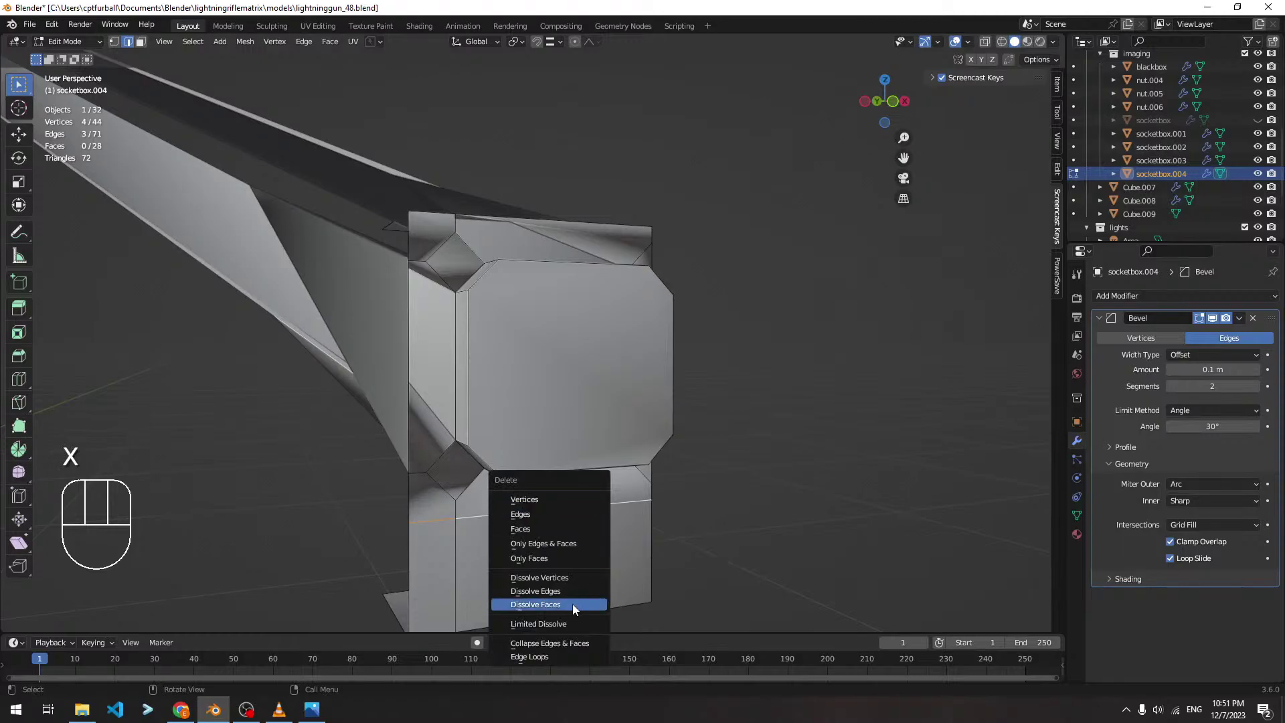
left_click(573, 591)
middle_click_drag(616, 507, 600, 401)
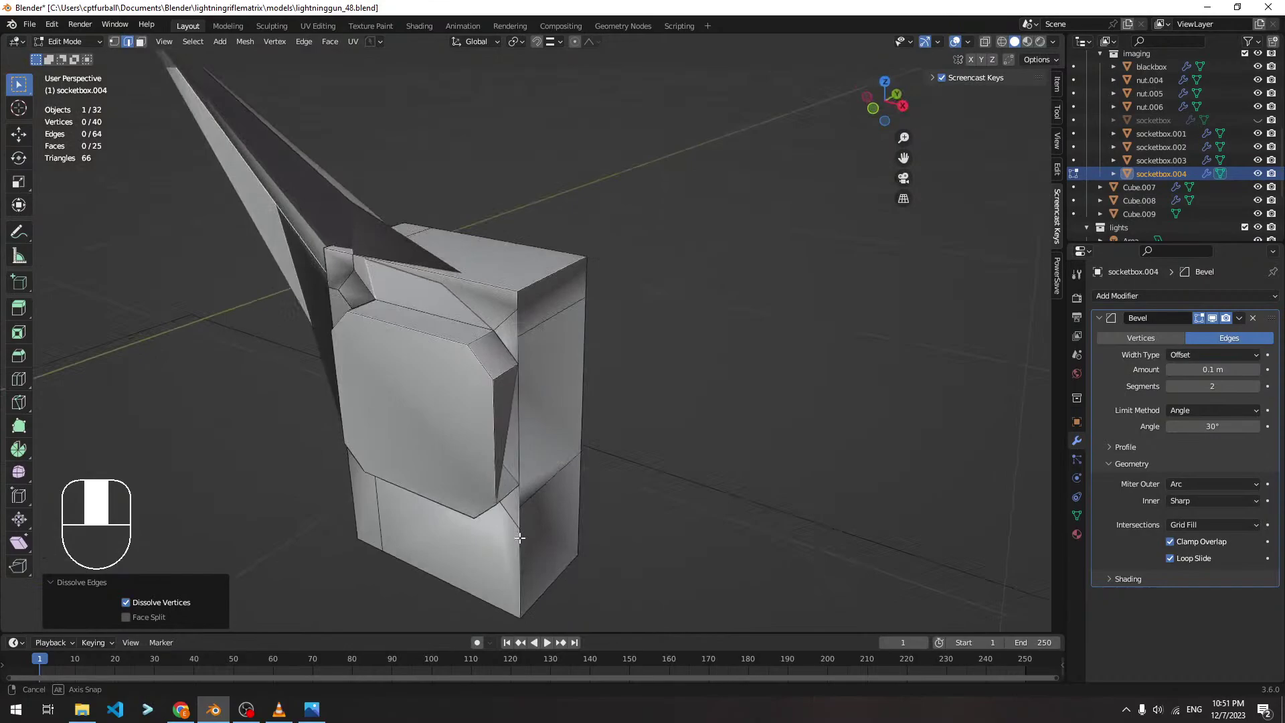
Leave socketbox.004's mesh and open the plain cube Cube.009 for mesh editing
key("Tab")
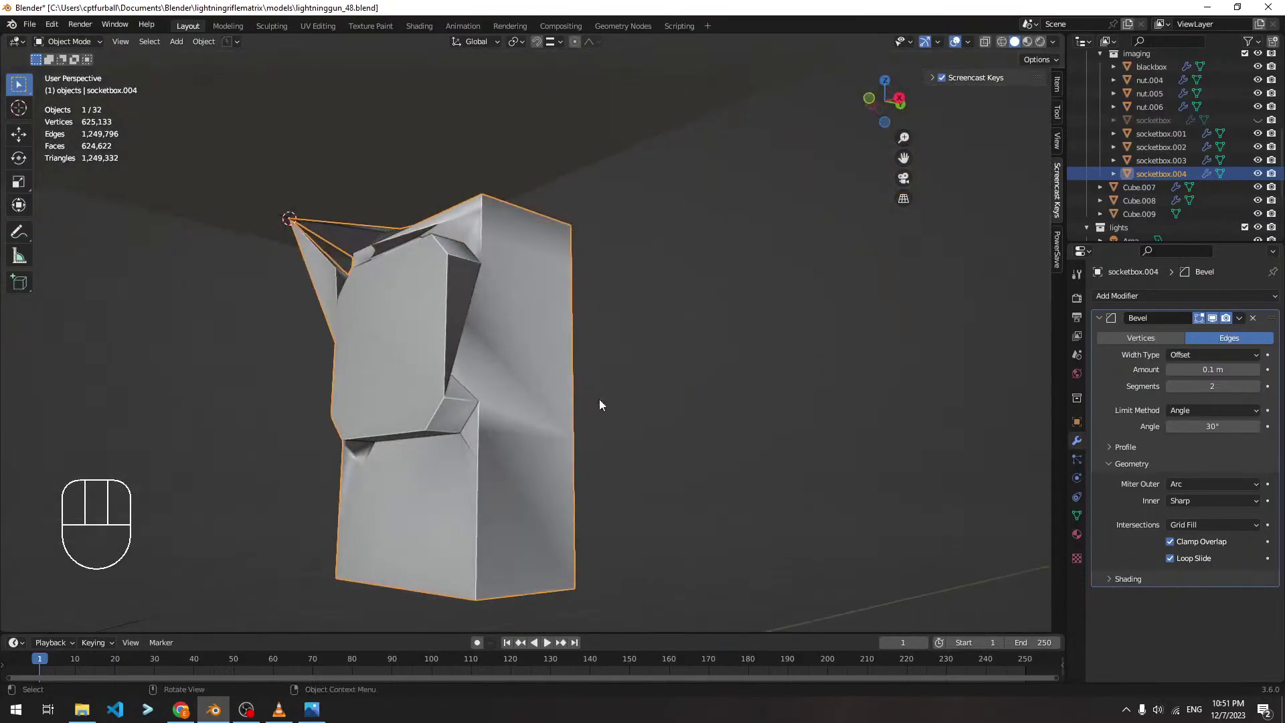
scroll(600, 401, "down", 3)
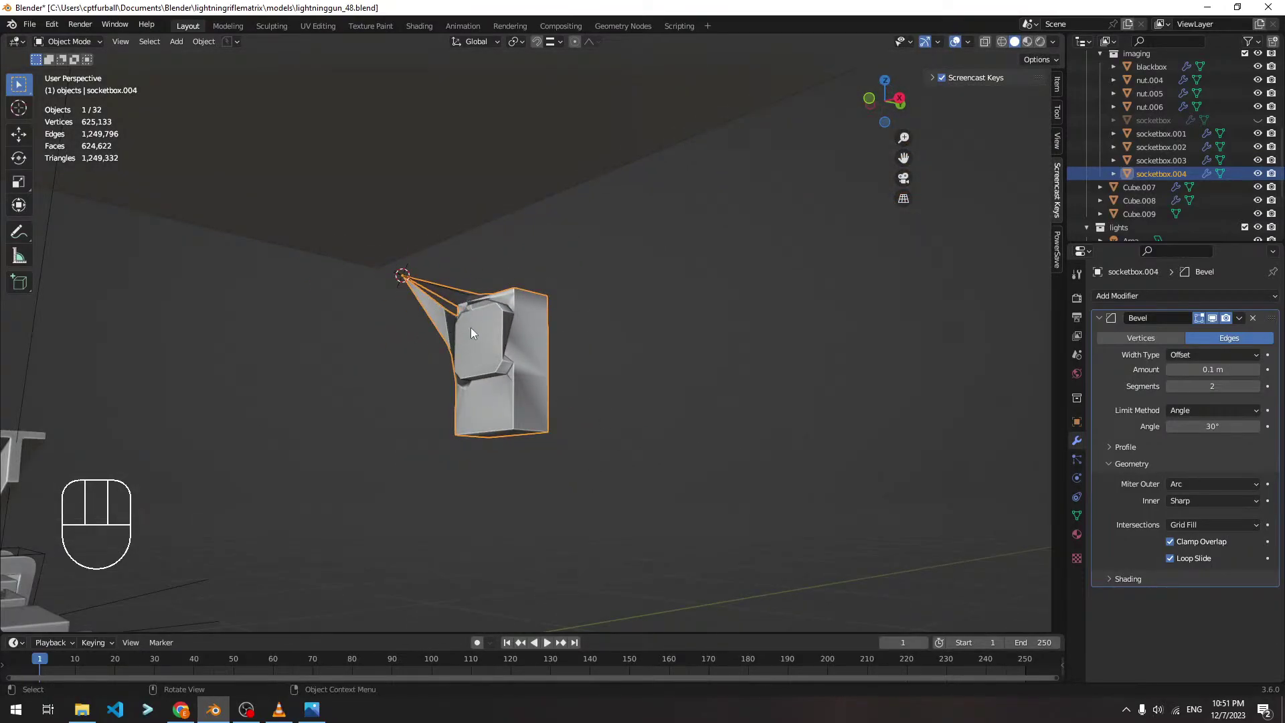
scroll(771, 427, "down", 5)
middle_click_drag(771, 427, 564, 349)
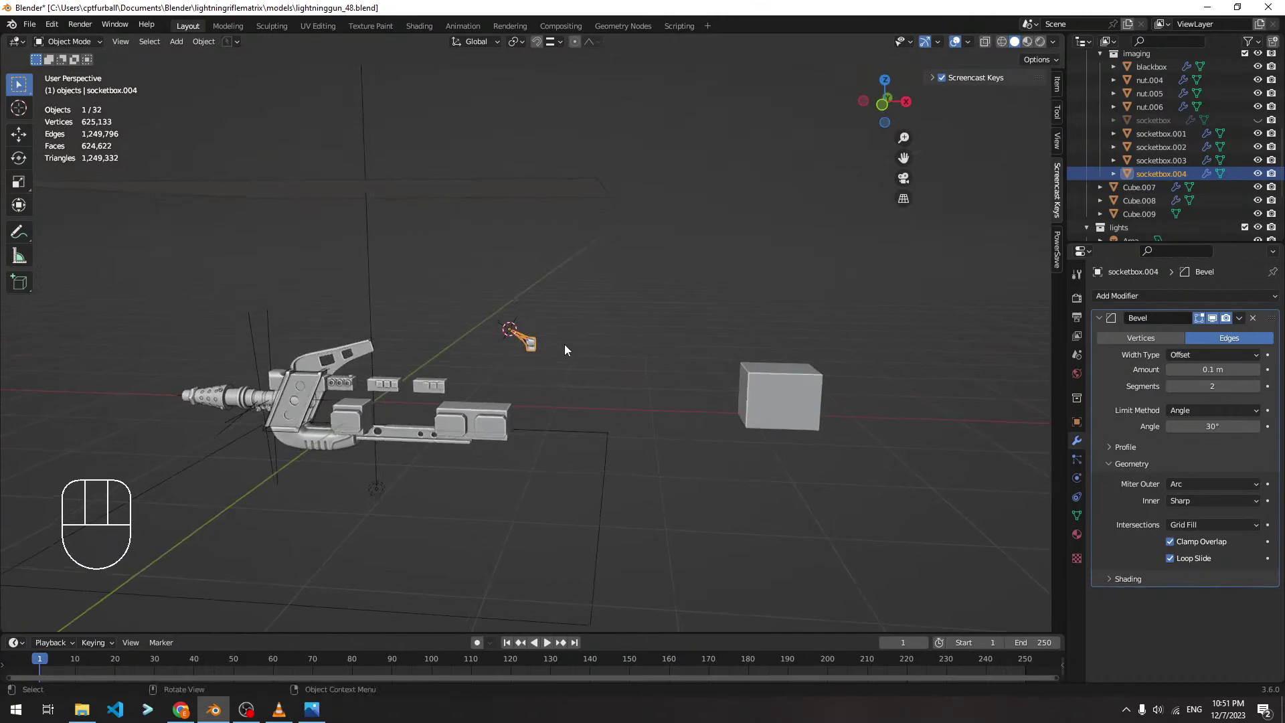
left_click(796, 390)
key("Tab")
middle_click_drag(918, 424, 675, 396)
scroll(637, 395, "up", 4)
middle_click_drag(737, 462, 665, 382, "shift")
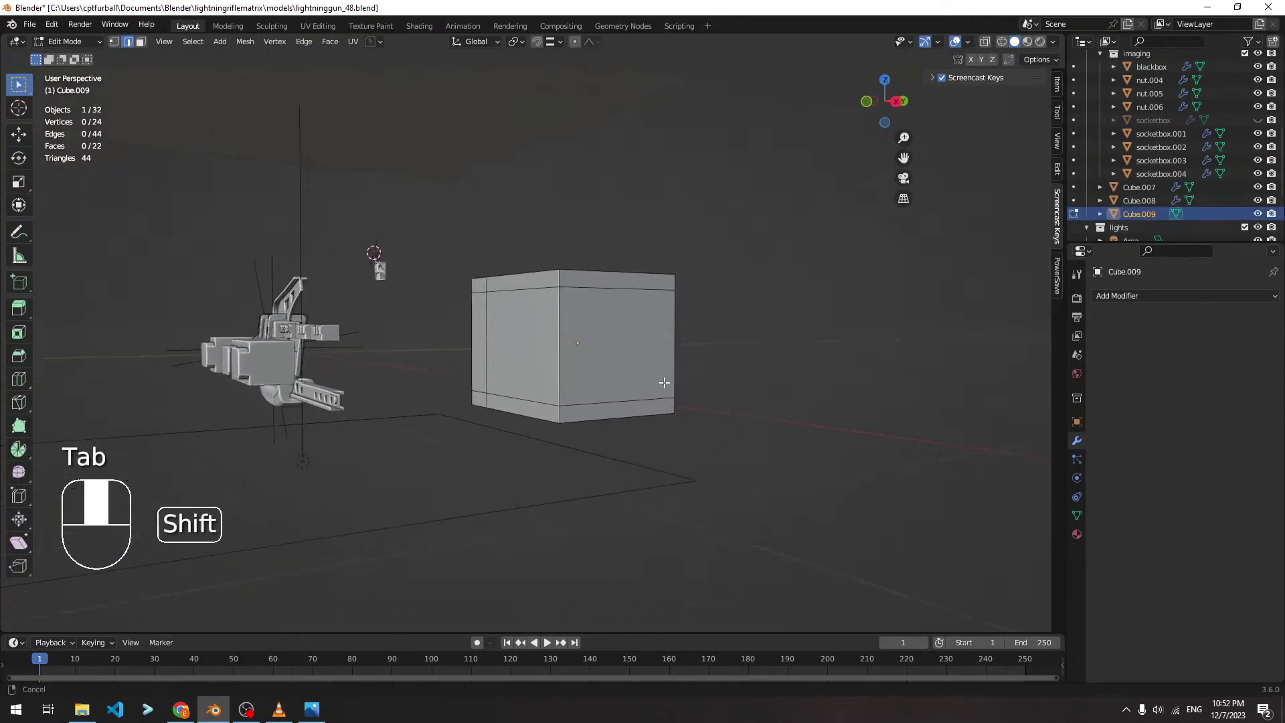
key("Tab")
key("Tab")
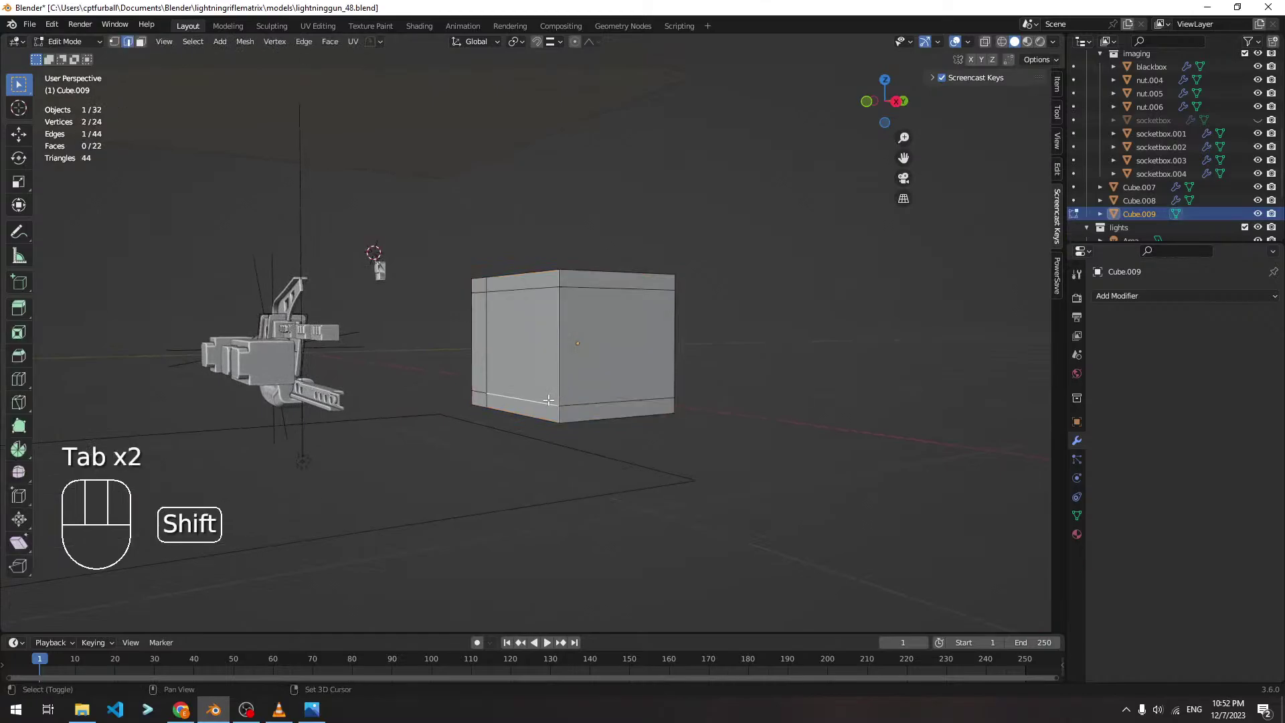
Raise Cube.009's lower horizontal edge loop by about 0.137 m along Z and return to Object Mode
left_click(544, 396, "alt+shift")
key("g")
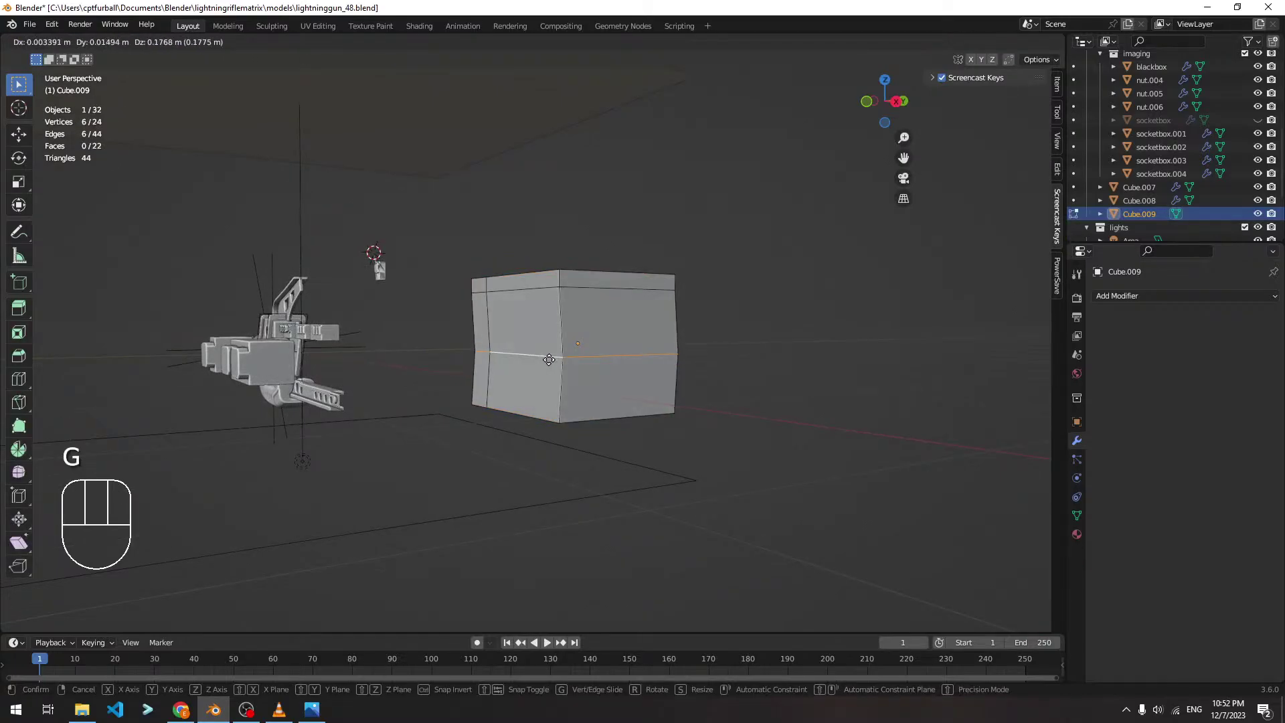
middle_click(549, 355)
left_click(556, 369)
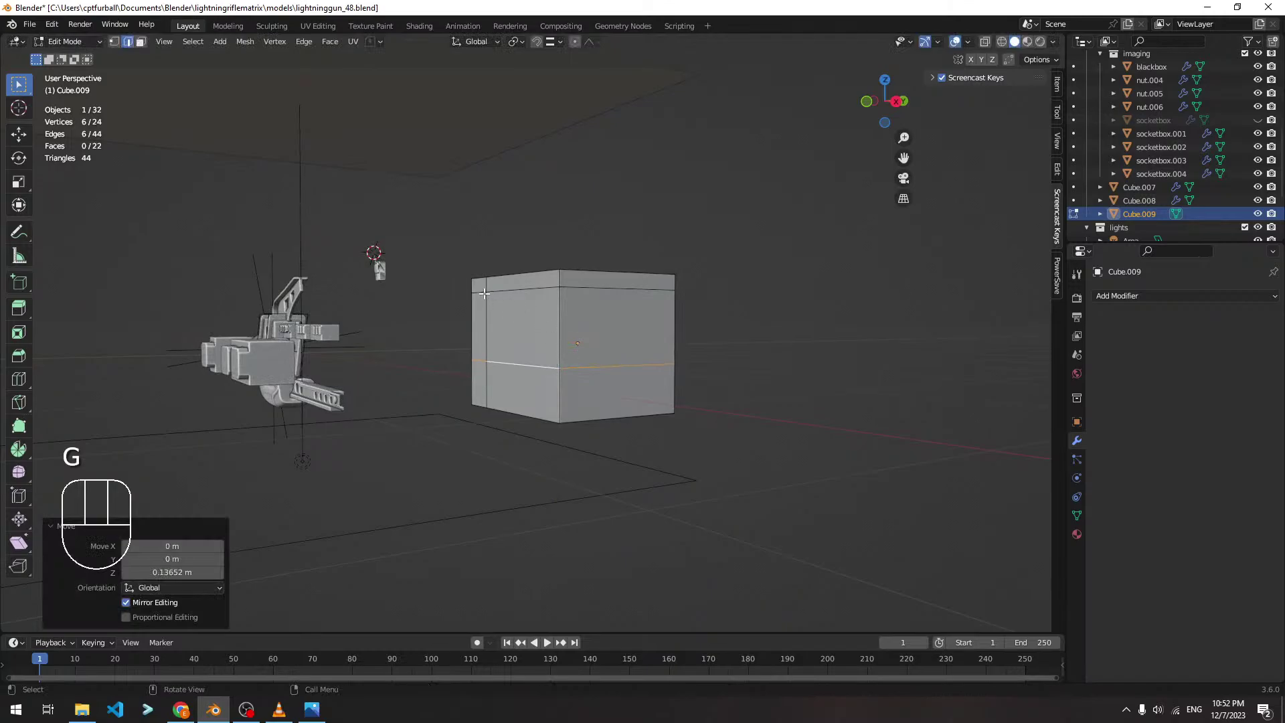
middle_click_drag(484, 292, 531, 284)
key("Tab")
Move socketbox.004 about 3.6 m along X and about 0.46 m down along Z, clear of the cube
left_click(358, 267)
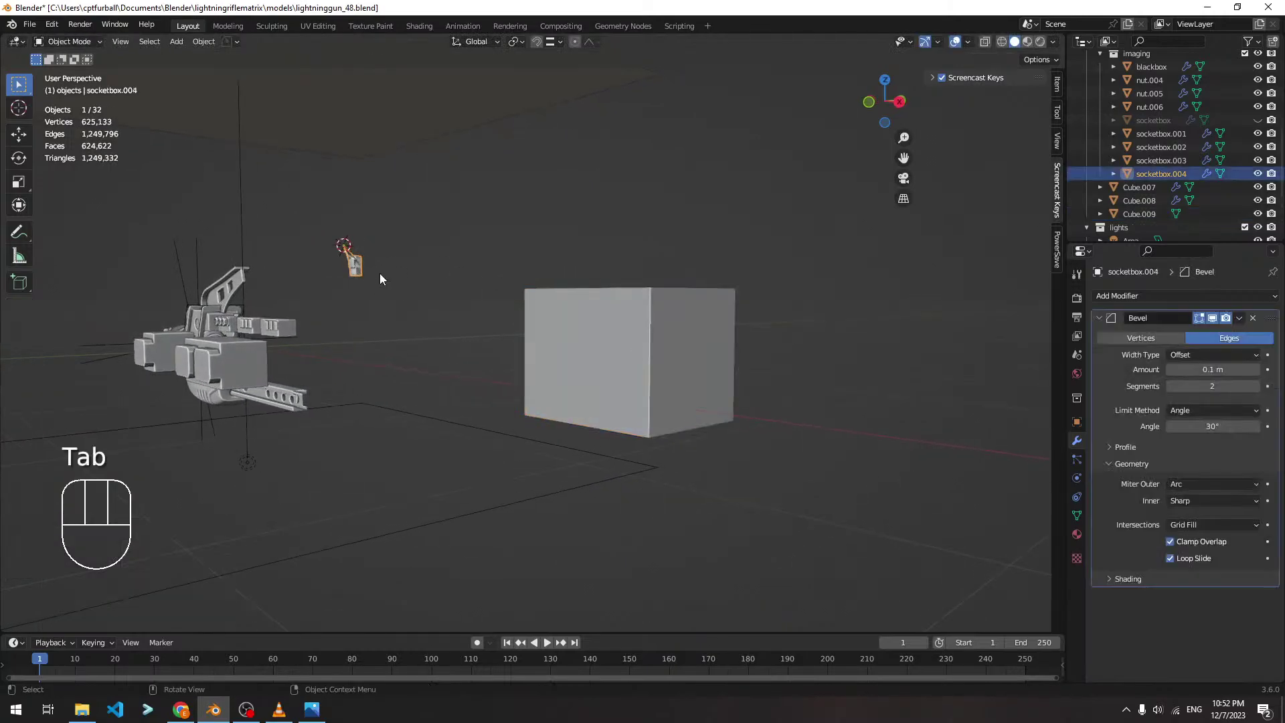
key("g")
key("y")
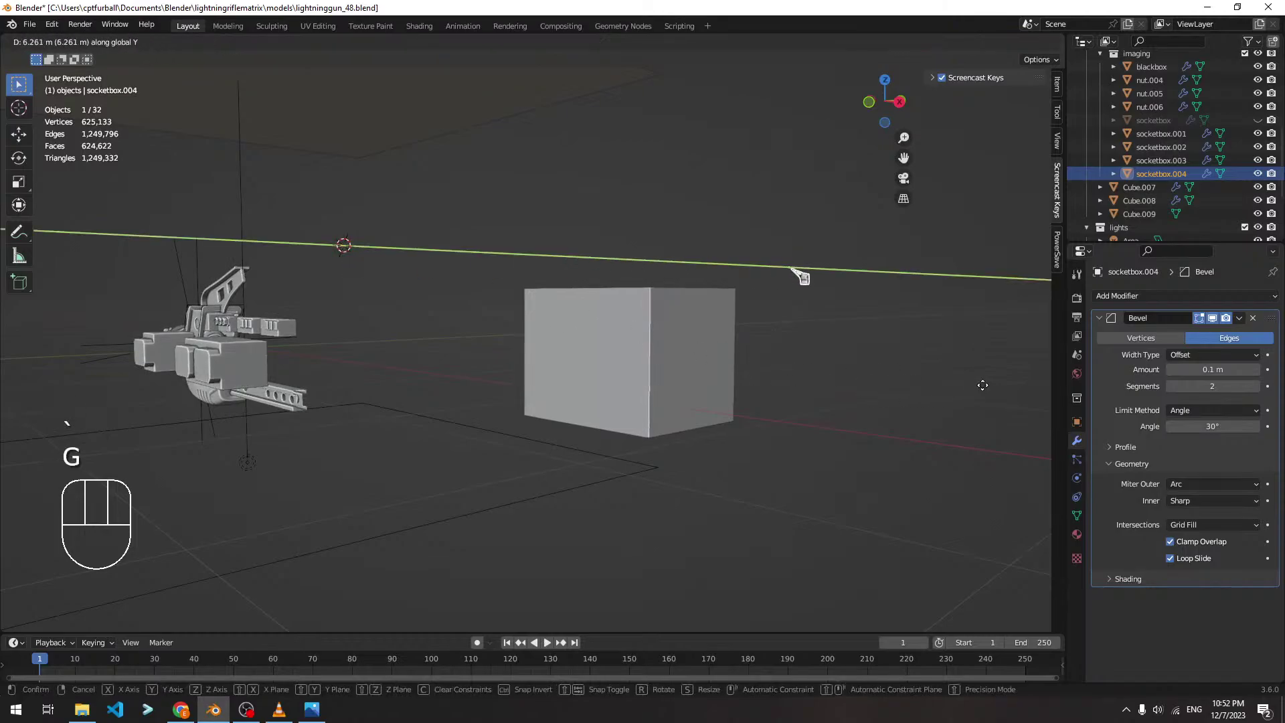
key("x")
left_click(950, 395)
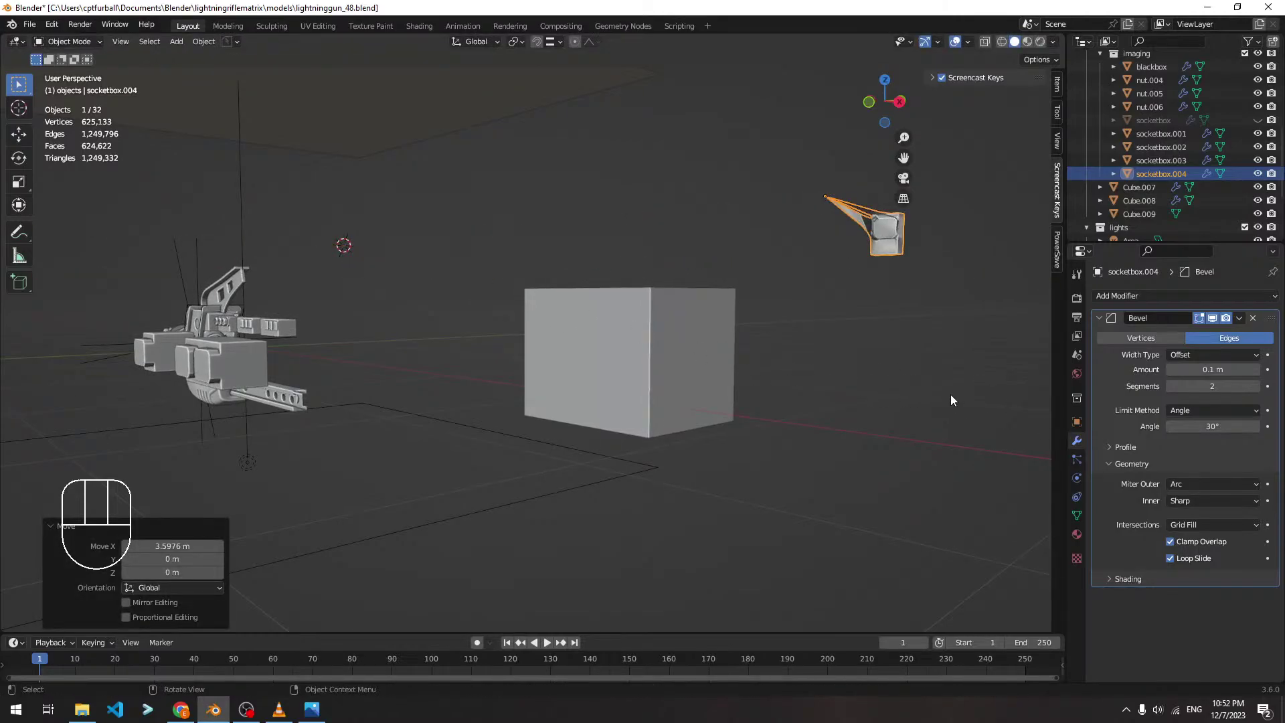
middle_click_drag(950, 395, 653, 375)
scroll(668, 416, "up", 2)
scroll(553, 211, "up", 4)
key("g")
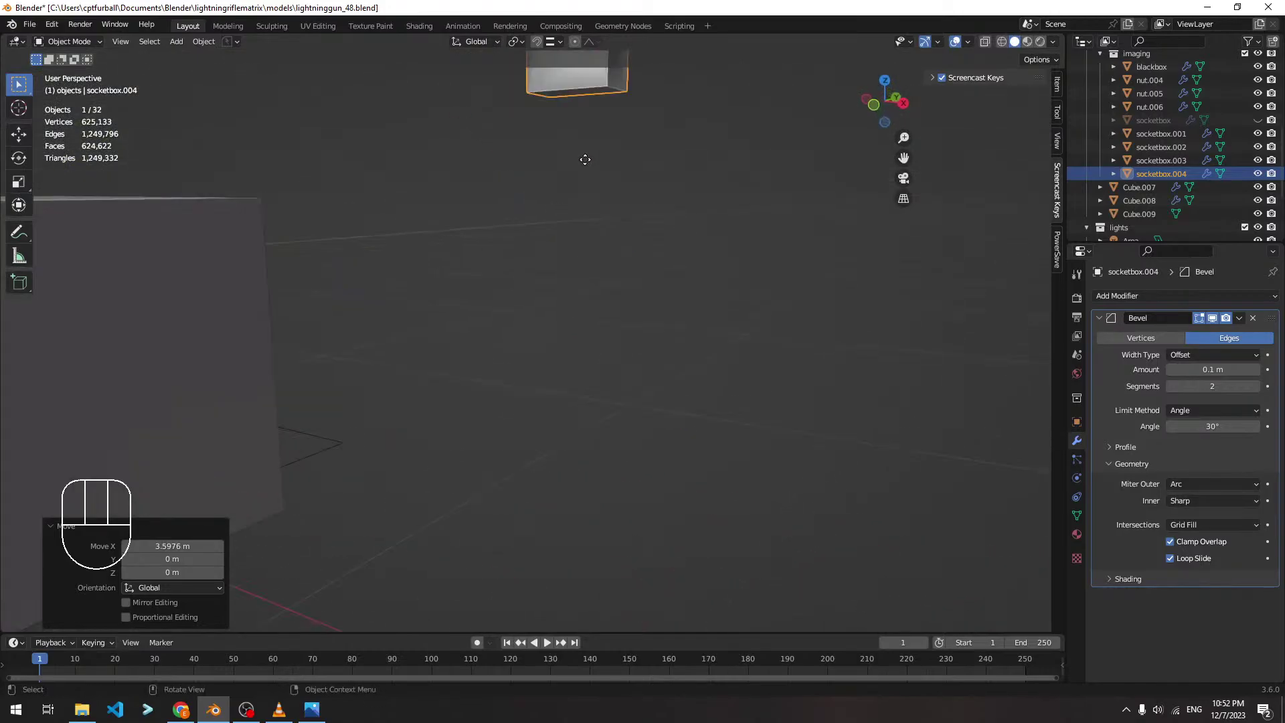
key("z")
left_click(580, 472, "shift")
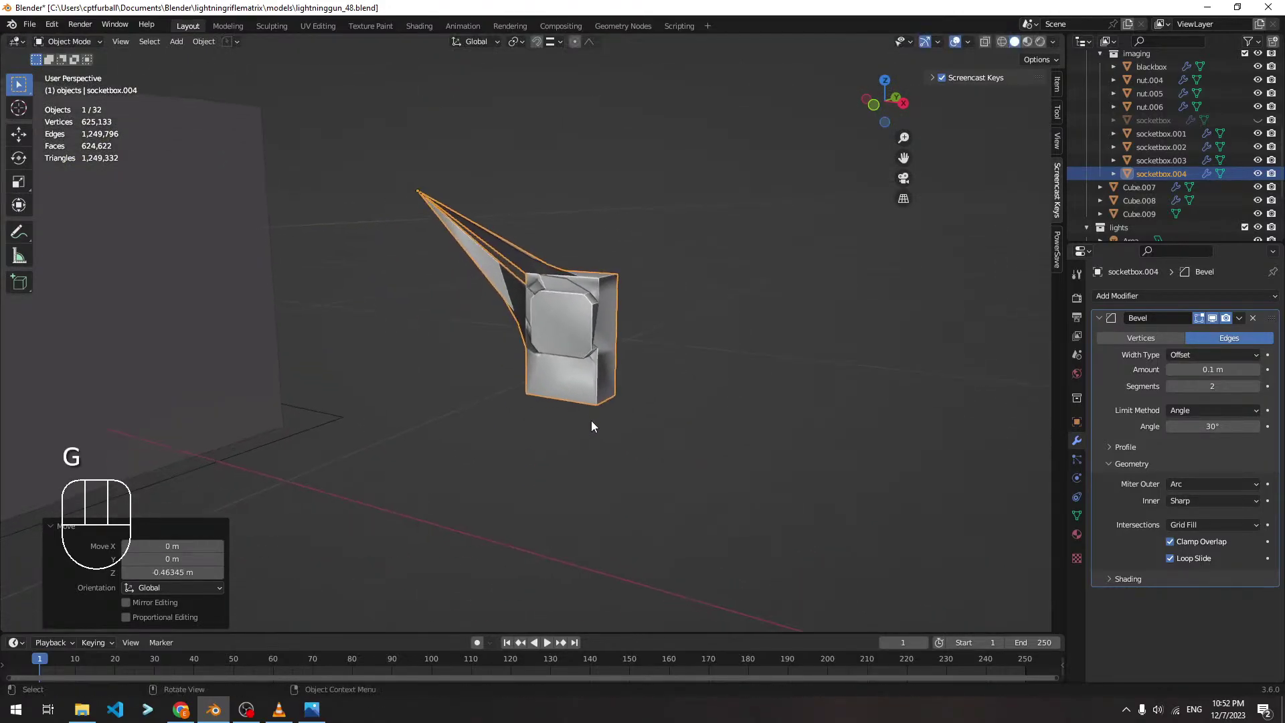
Open socketbox.004's mesh for editing and turn off the Bevel modifier's display in Edit Mode
key("Tab")
middle_click_drag(848, 161, 512, 338)
scroll(479, 305, "up", 5)
scroll(529, 348, "down", 6)
left_click(1197, 319)
middle_click_drag(750, 345, 799, 332)
Merge all vertices of socketbox.004 by distance to remove any duplicates
key("a")
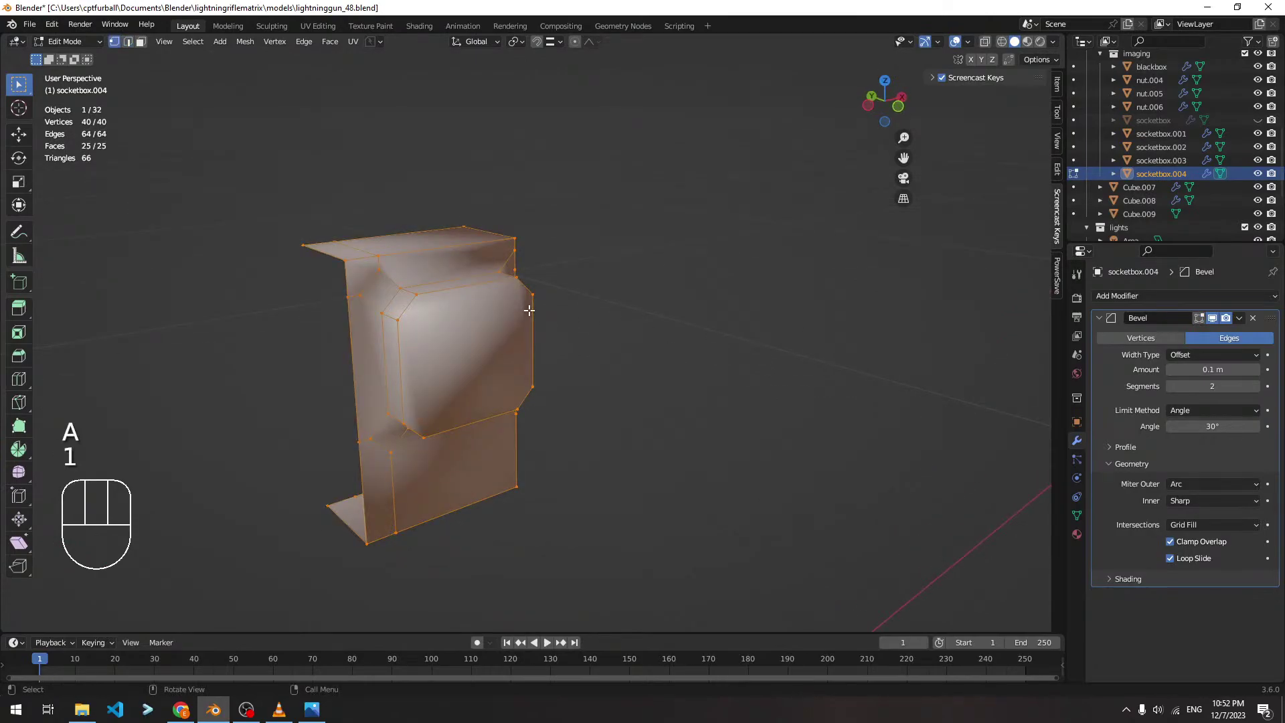
key("m")
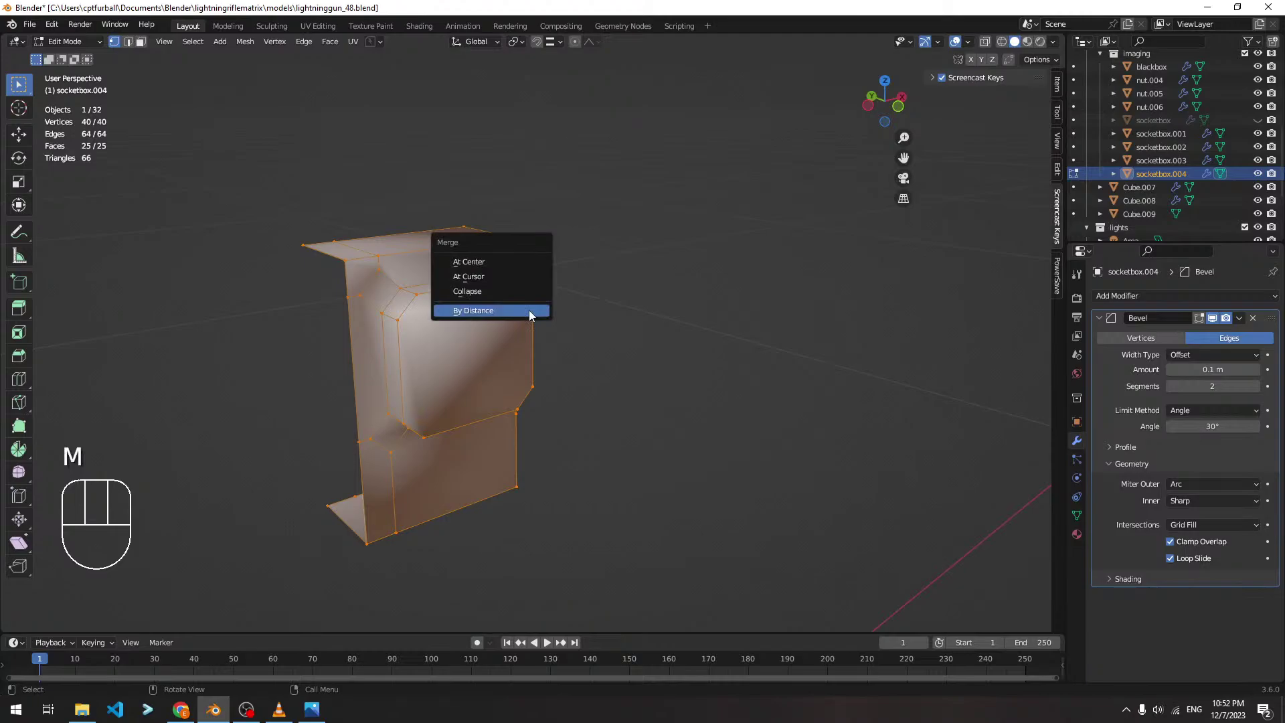
left_click(529, 312)
middle_click_drag(589, 327, 609, 304)
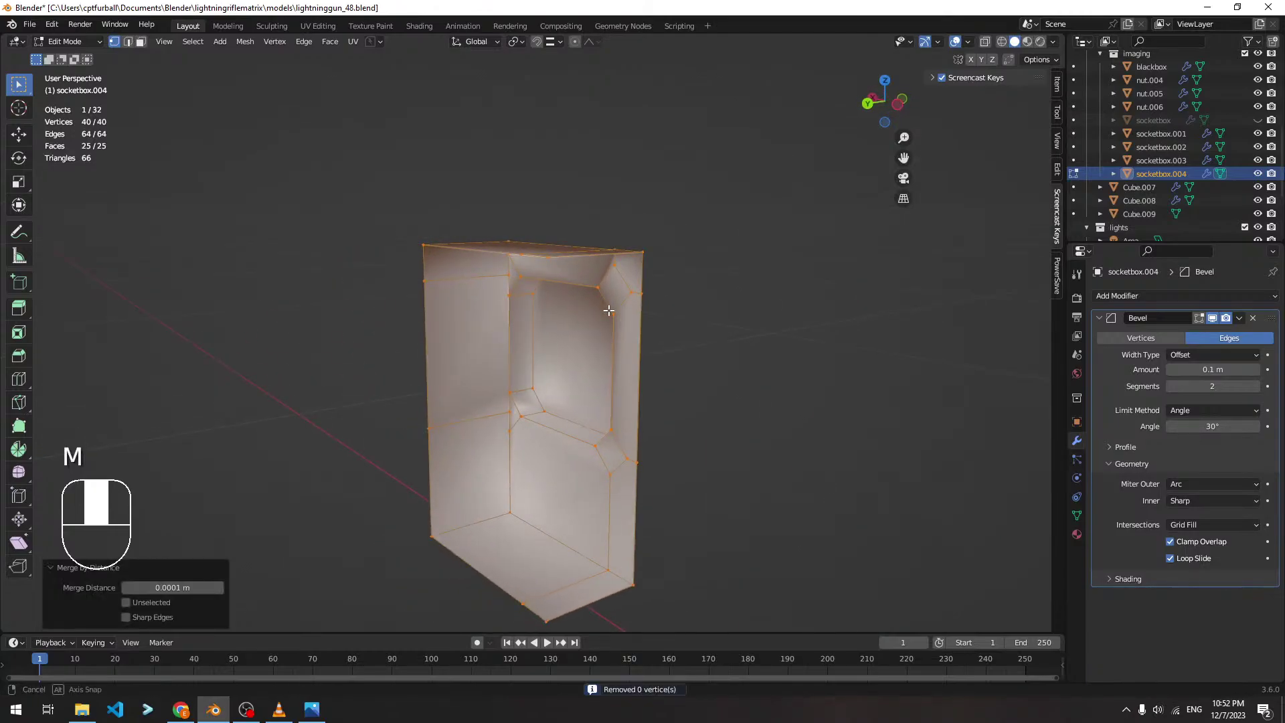
Test-move vertices at the raised block's chamfered corners from the open back side to check for duplicates, discarding every move
left_click(637, 463)
key("g")
right_click(714, 473)
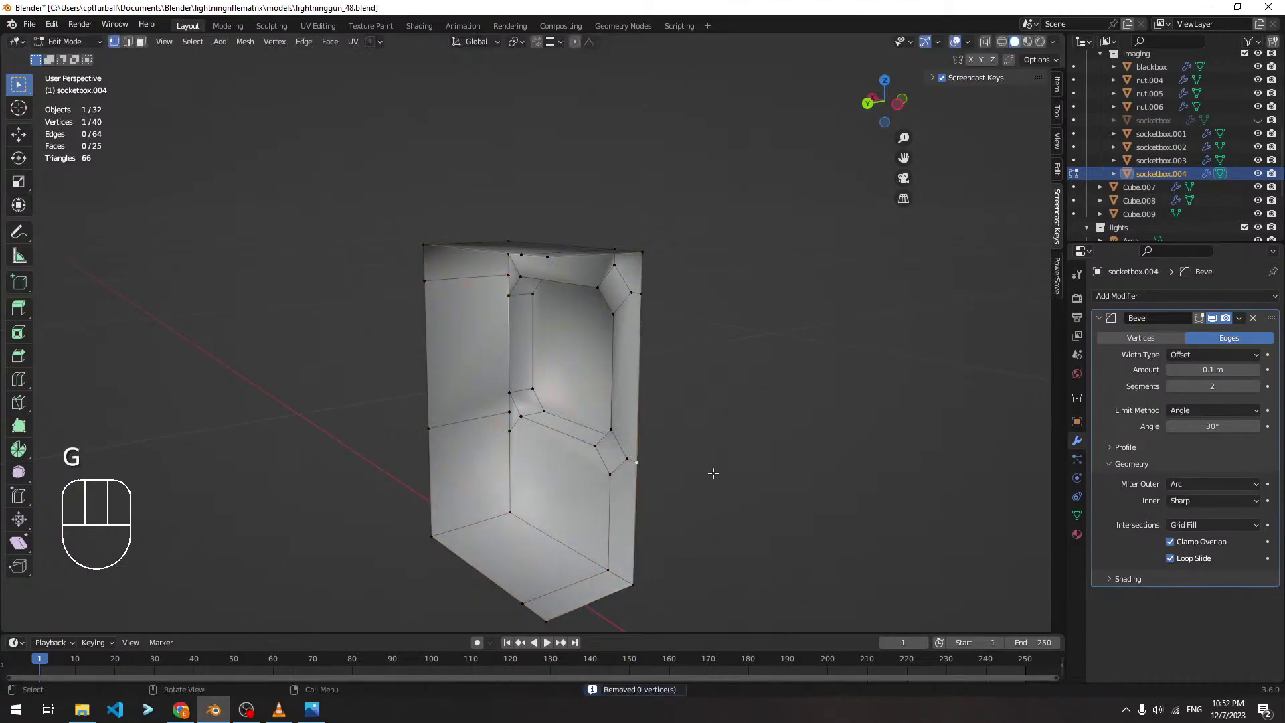
key("g")
right_click(621, 453)
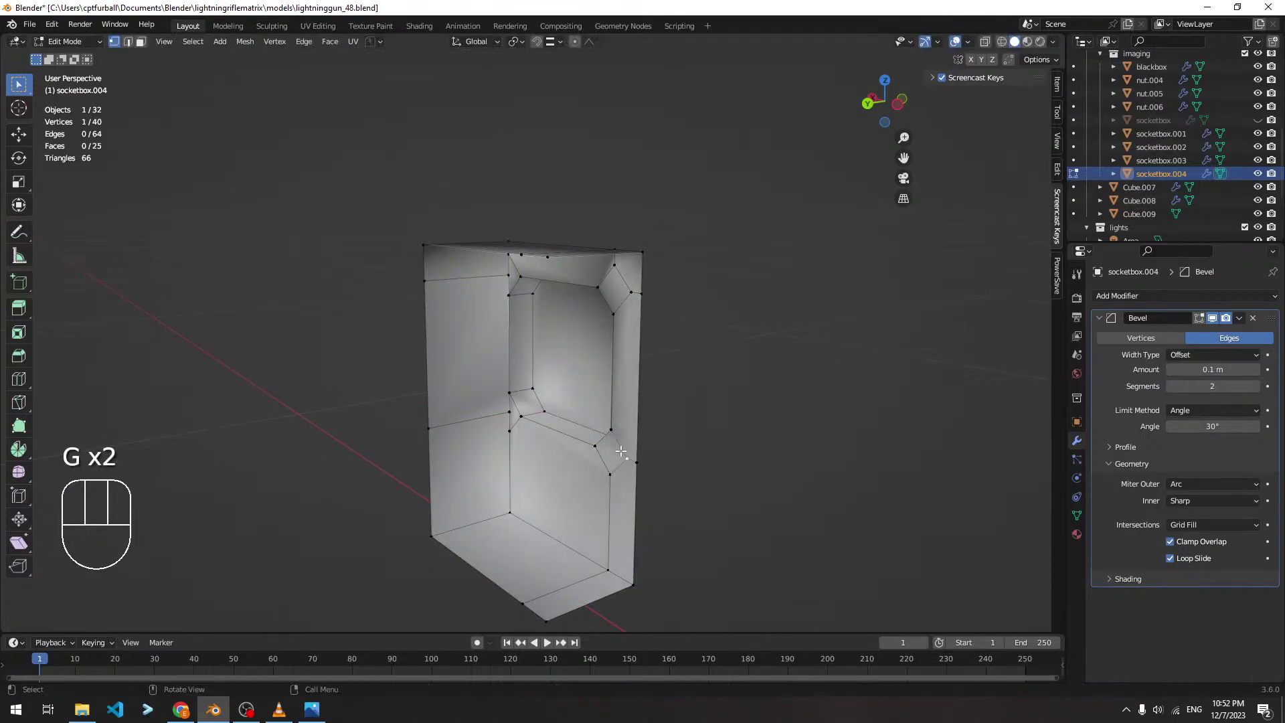
middle_click_drag(665, 462, 669, 499)
key("g")
left_click(365, 500)
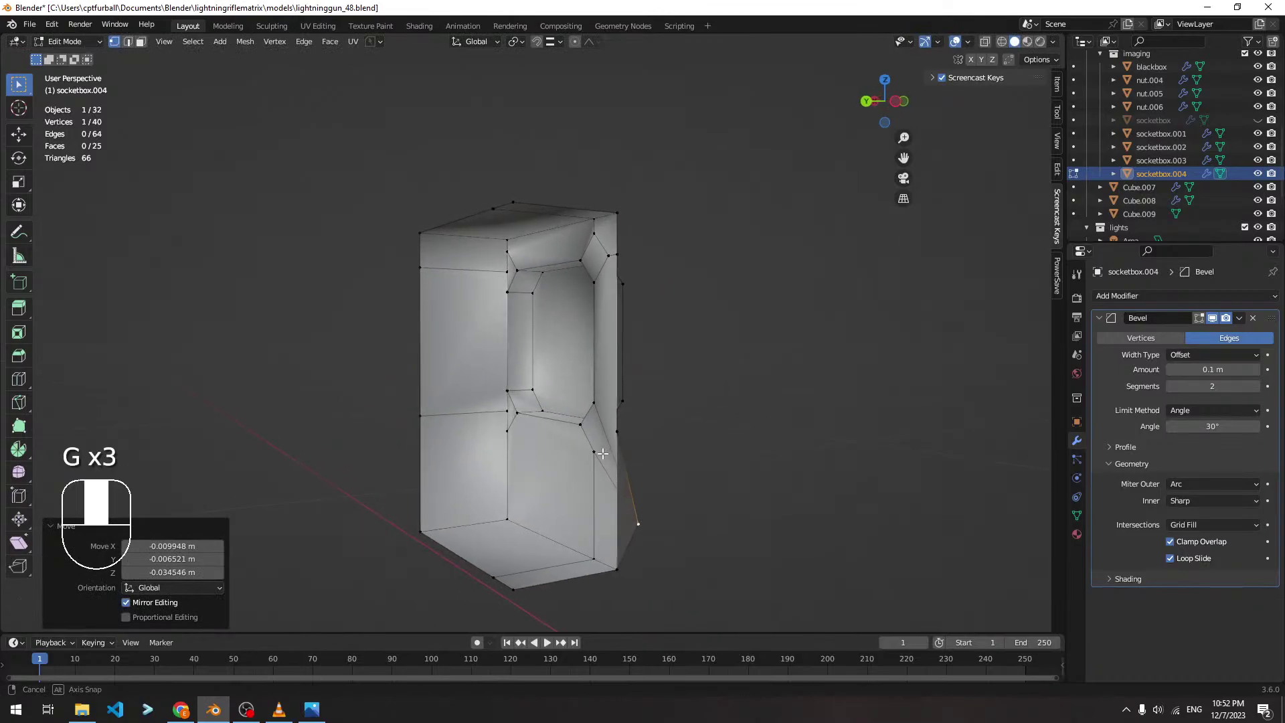
key("g")
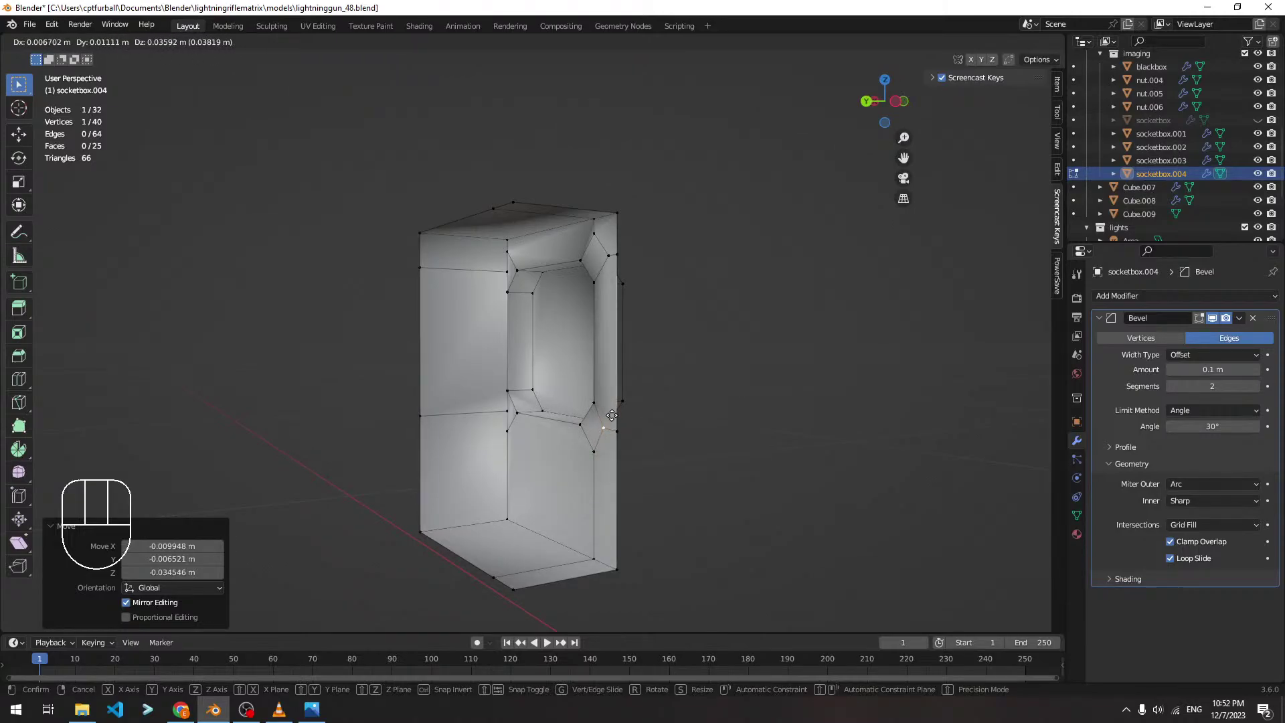
key("Escape")
key("ctrl+z")
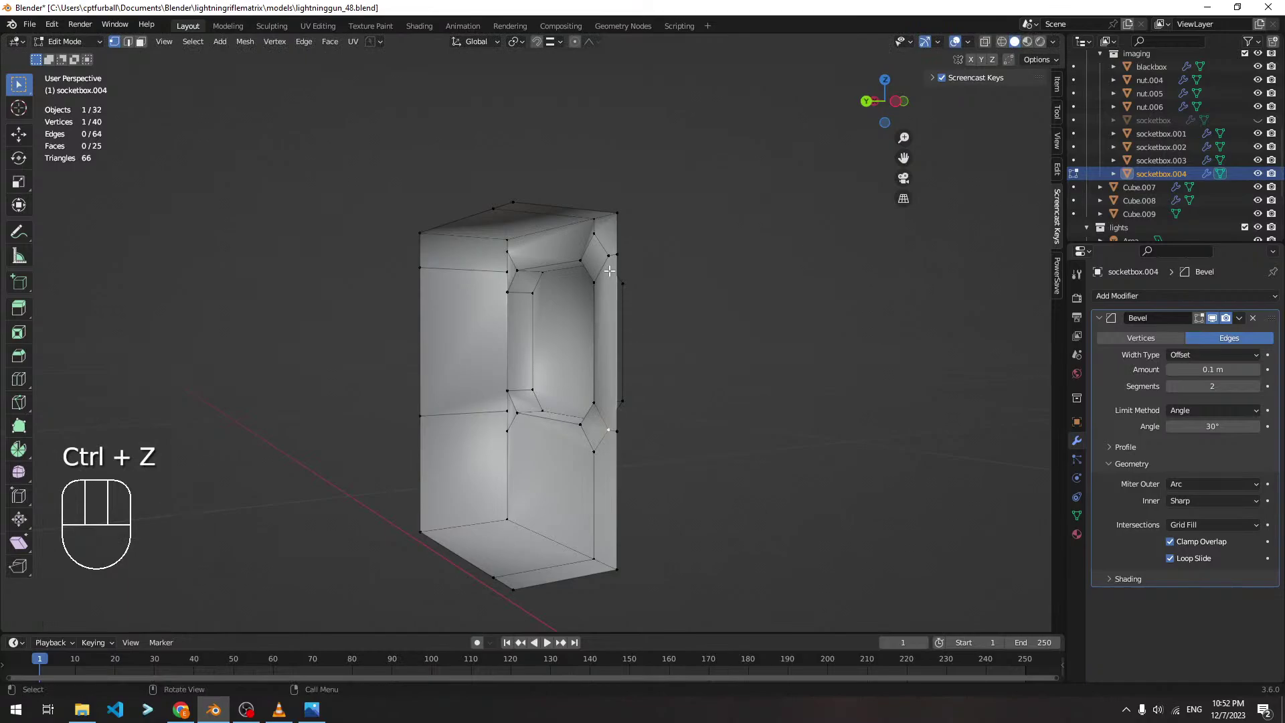
key("g")
key("Escape")
Try moving the vertices beside the raised block's upper chamfered corner from the front to check for overlapping vertices
scroll(575, 339, "down", 4)
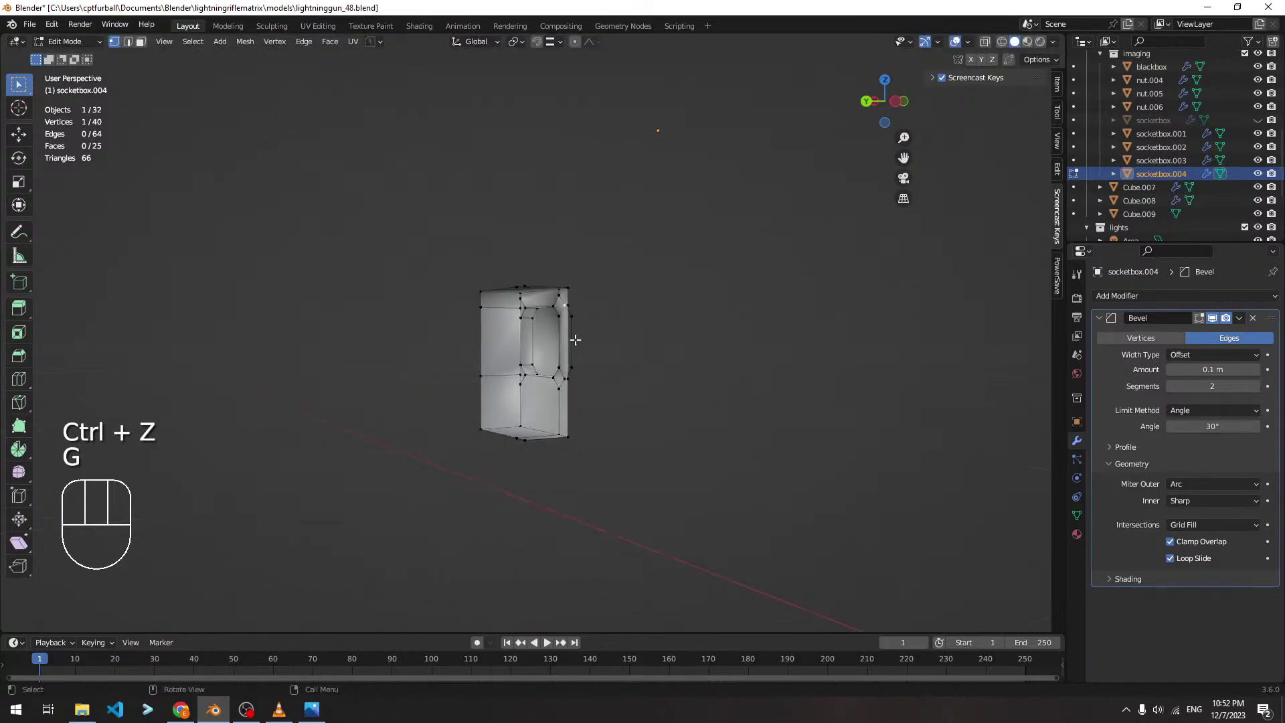
middle_click_drag(575, 339, 744, 340)
key("grave")
left_click(576, 376)
scroll(527, 361, "down", 6)
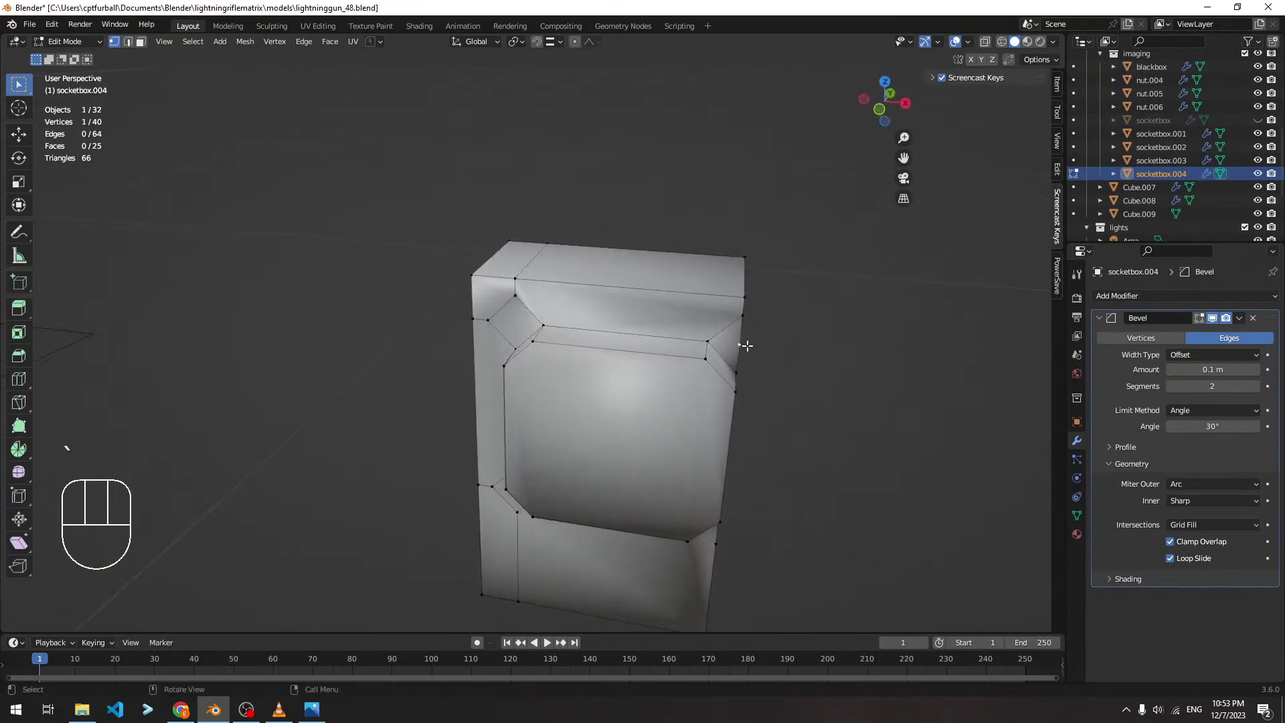
key("g")
right_click(849, 364)
middle_click_drag(850, 365, 693, 356)
left_click(693, 356)
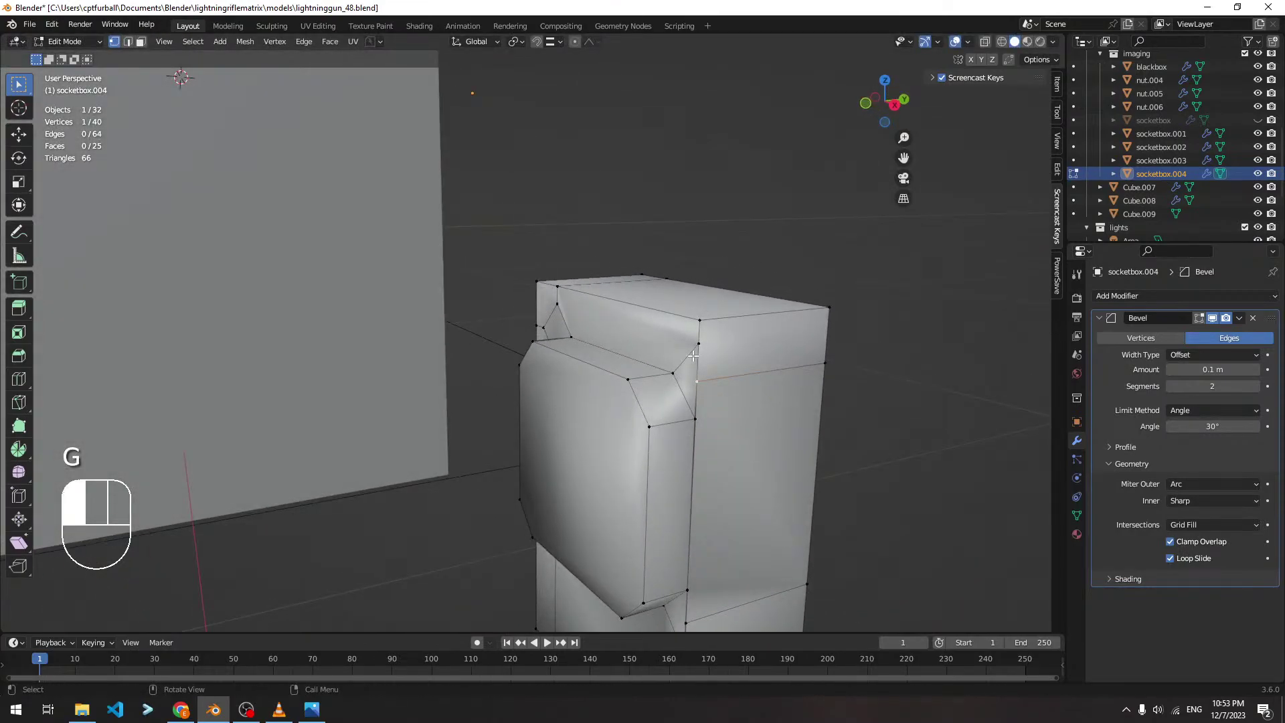
key("g")
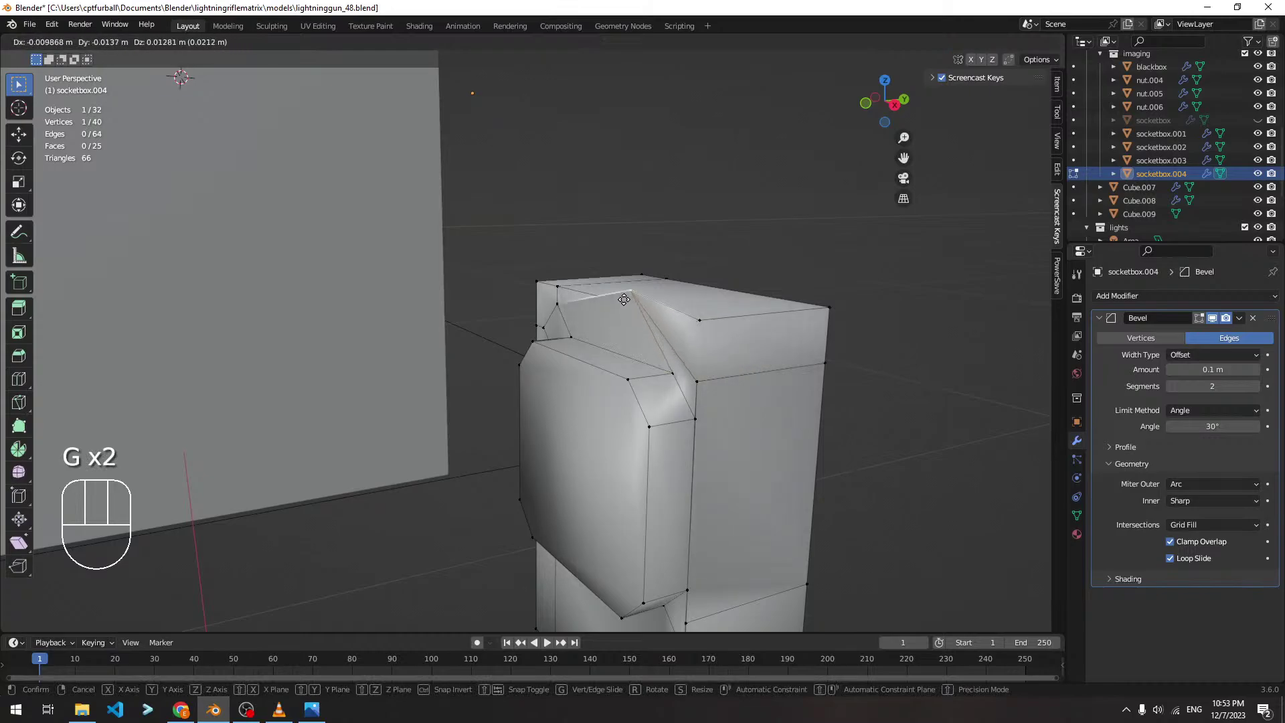
left_click(717, 358)
middle_click_drag(717, 357, 561, 378)
Return to Object Mode and scale Cube.009 down to about 0.259 of its size
scroll(696, 395, "down", 2)
scroll(544, 382, "down", 3)
key("Tab")
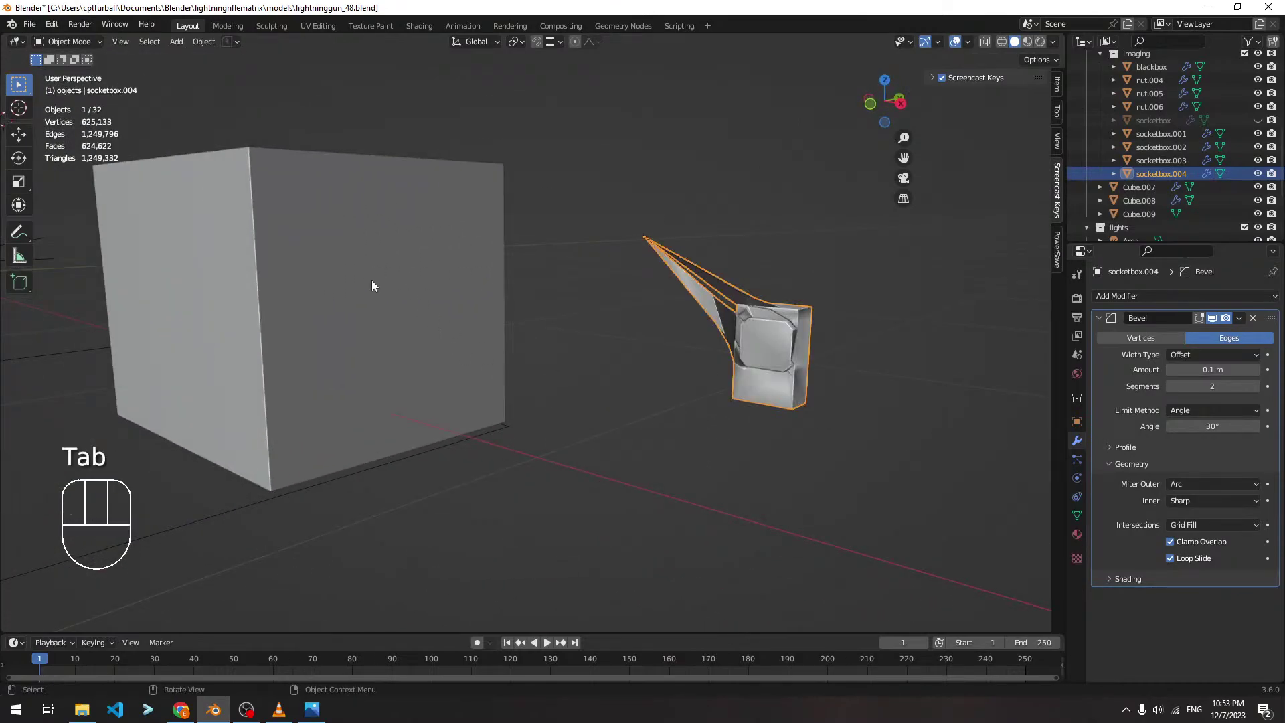
left_click(372, 280)
key("s")
left_click(385, 295)
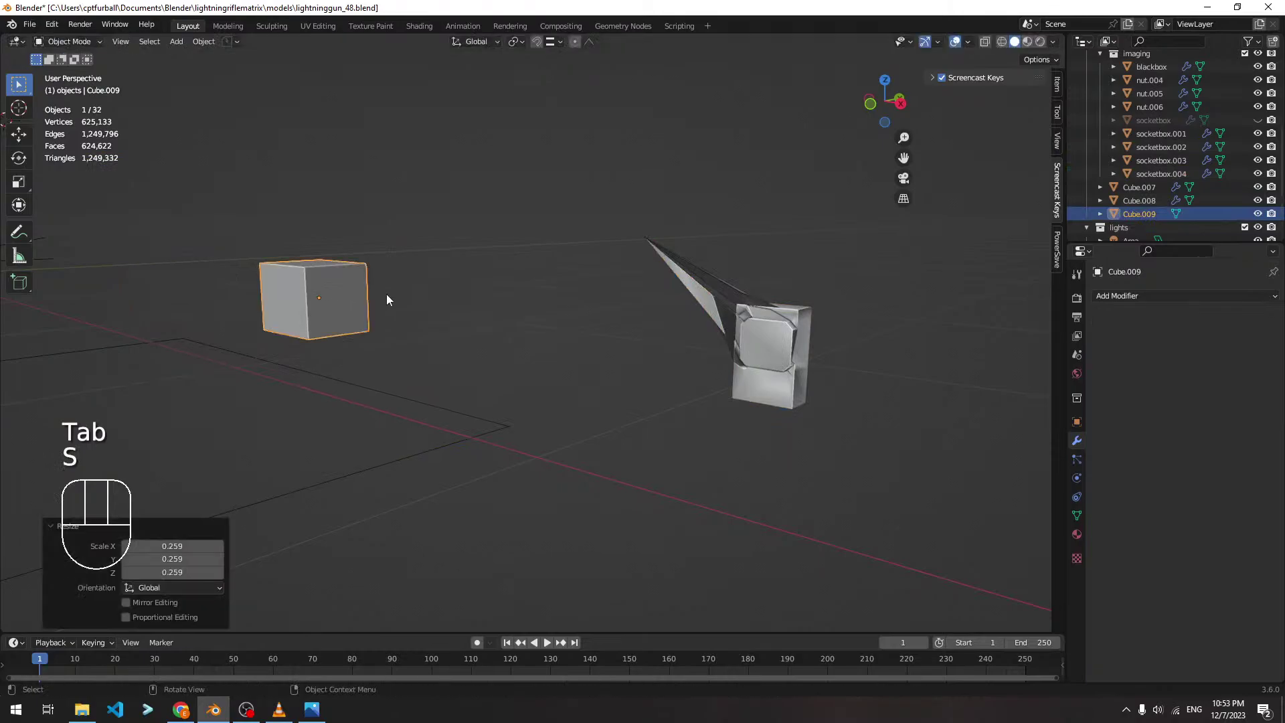
Move Cube.009 along X until it sits close to socketbox.004, and apply its scale
key("g")
key("y")
key("x")
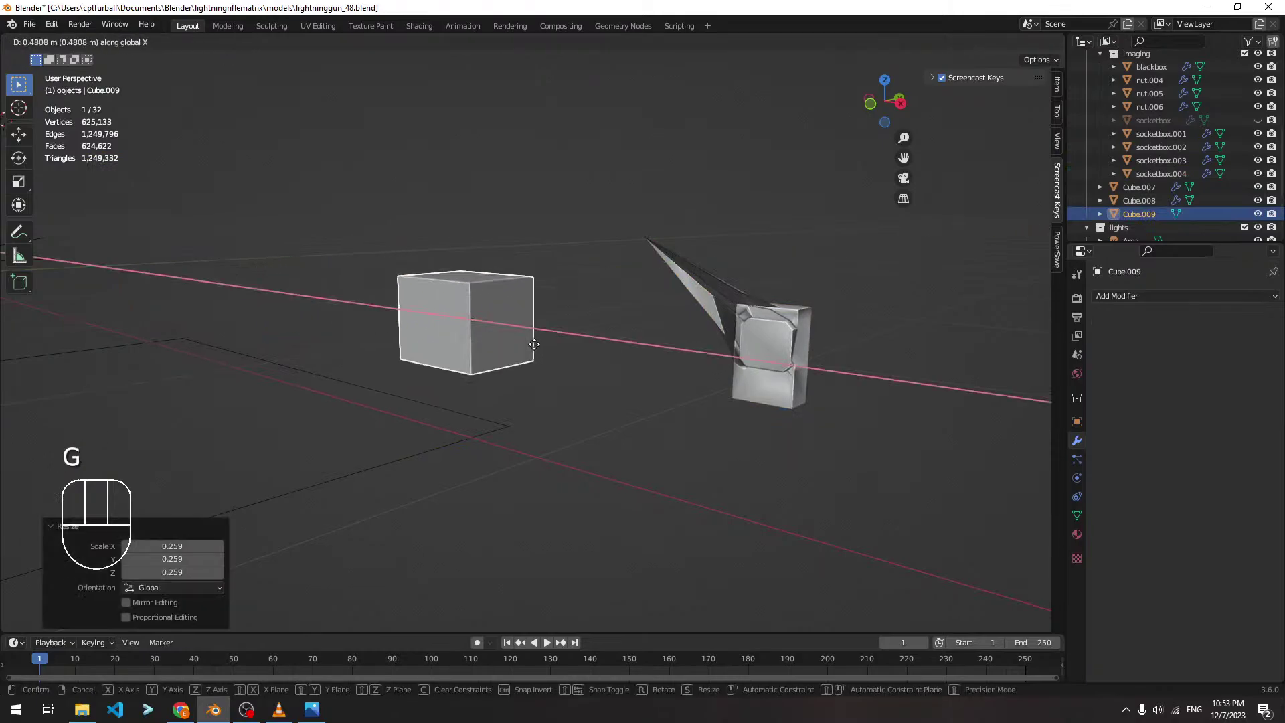
left_click(624, 343)
key("ctrl+a")
left_click(624, 343)
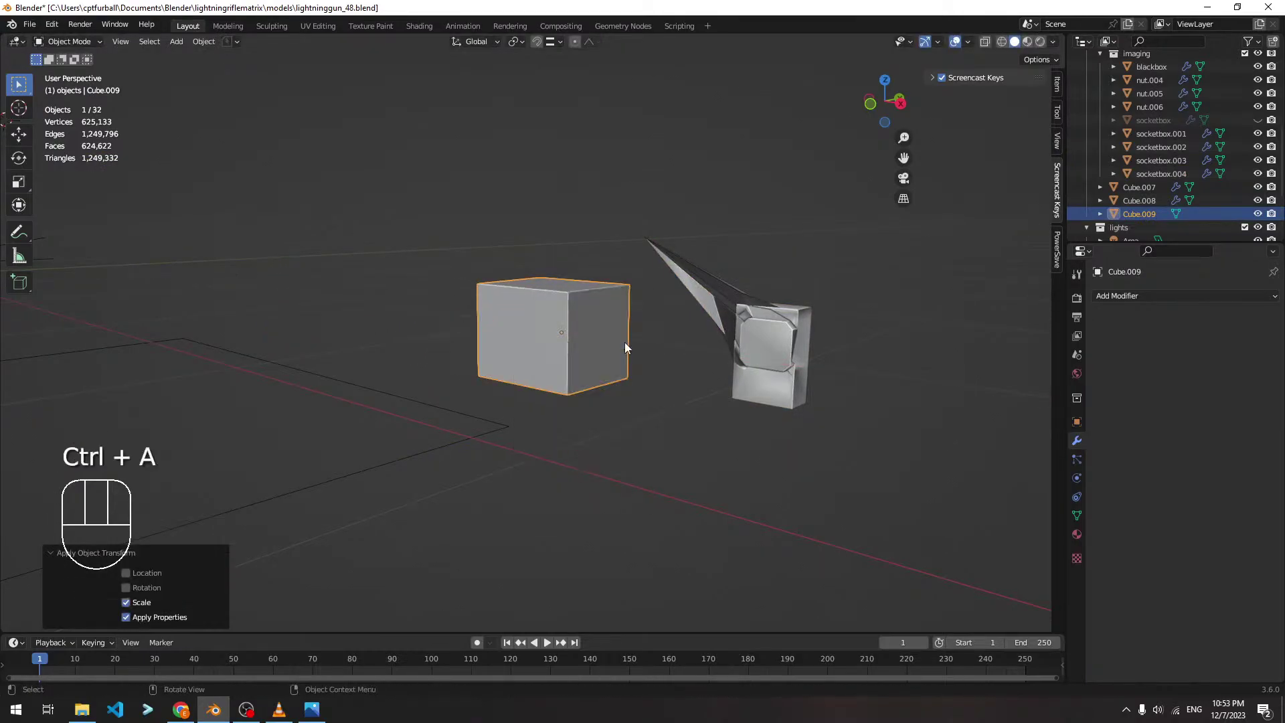
Compare the mesh topology of Cube.009 and socketbox.004 by viewing each in Edit Mode
key("Tab")
scroll(733, 385, "up", 2)
middle_click_drag(739, 373, 663, 395, "shift")
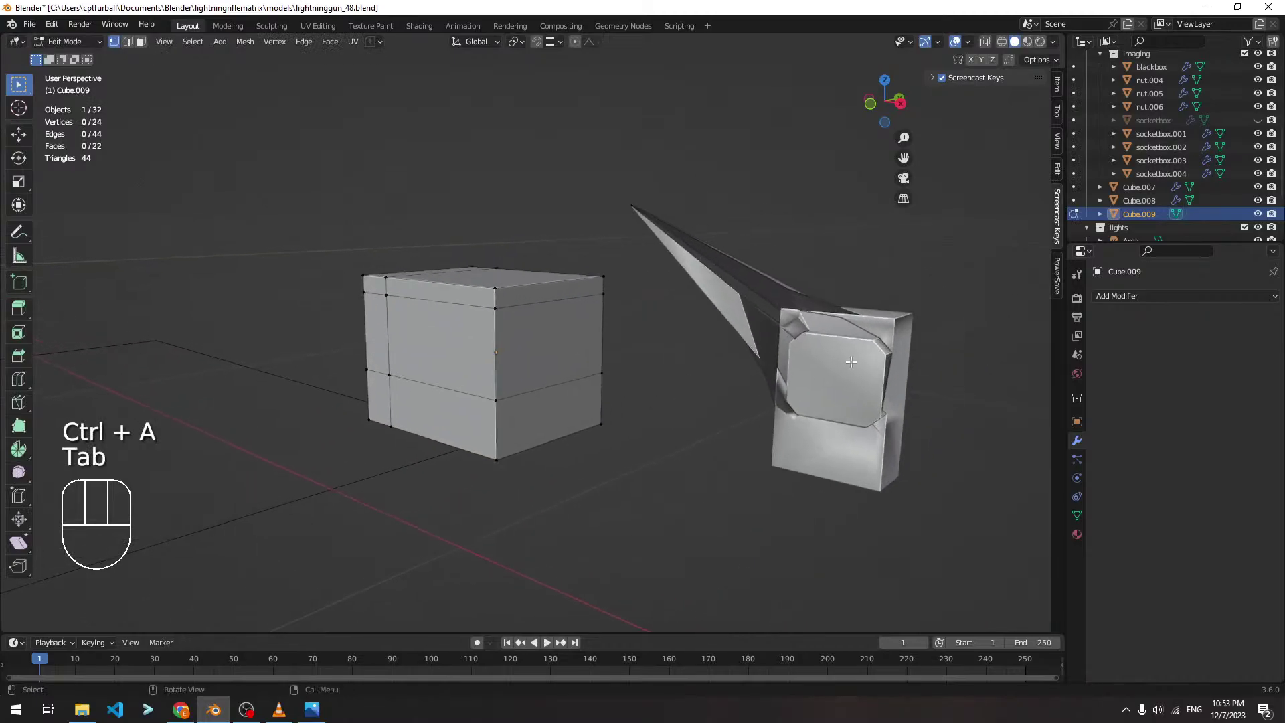
key("Tab")
left_click(806, 361)
key("Tab")
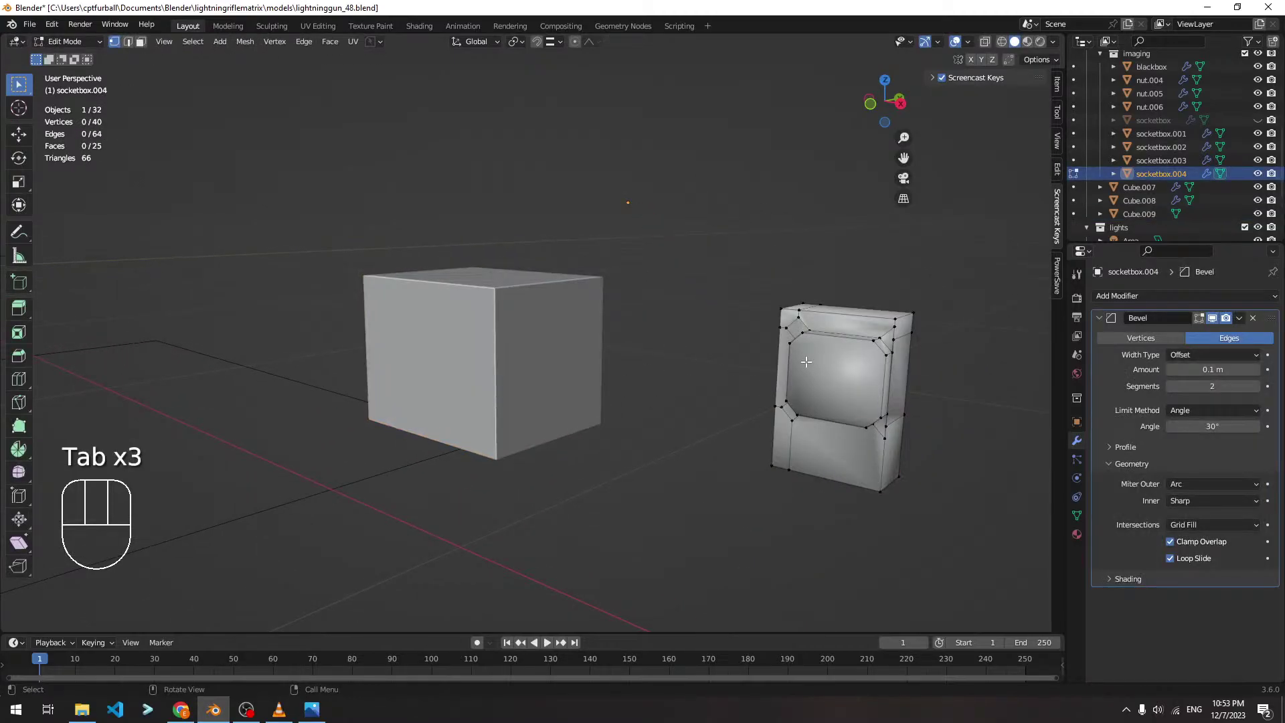
key("Tab")
key("Tab")
key("Tab")
Extrude the large face on Cube.009's front outward by about 0.037 m
left_click(456, 336)
key("Tab")
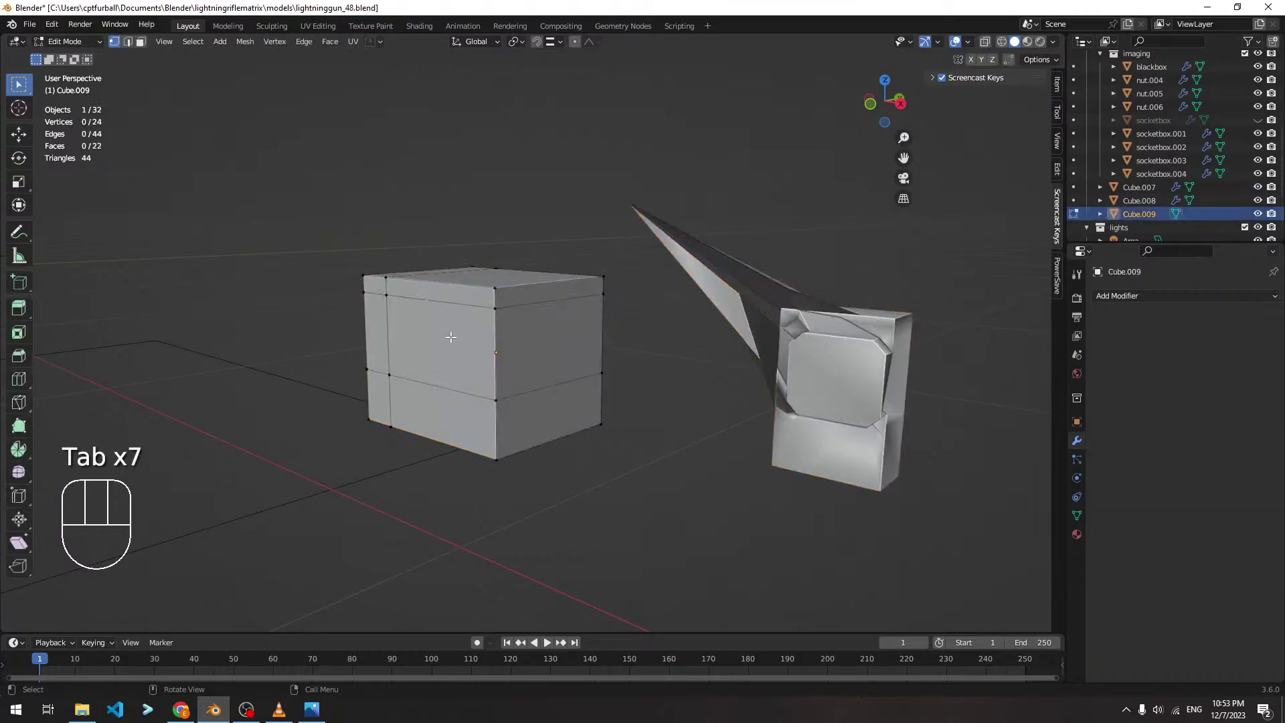
key("3")
left_click(450, 336)
key("e")
left_click(449, 328)
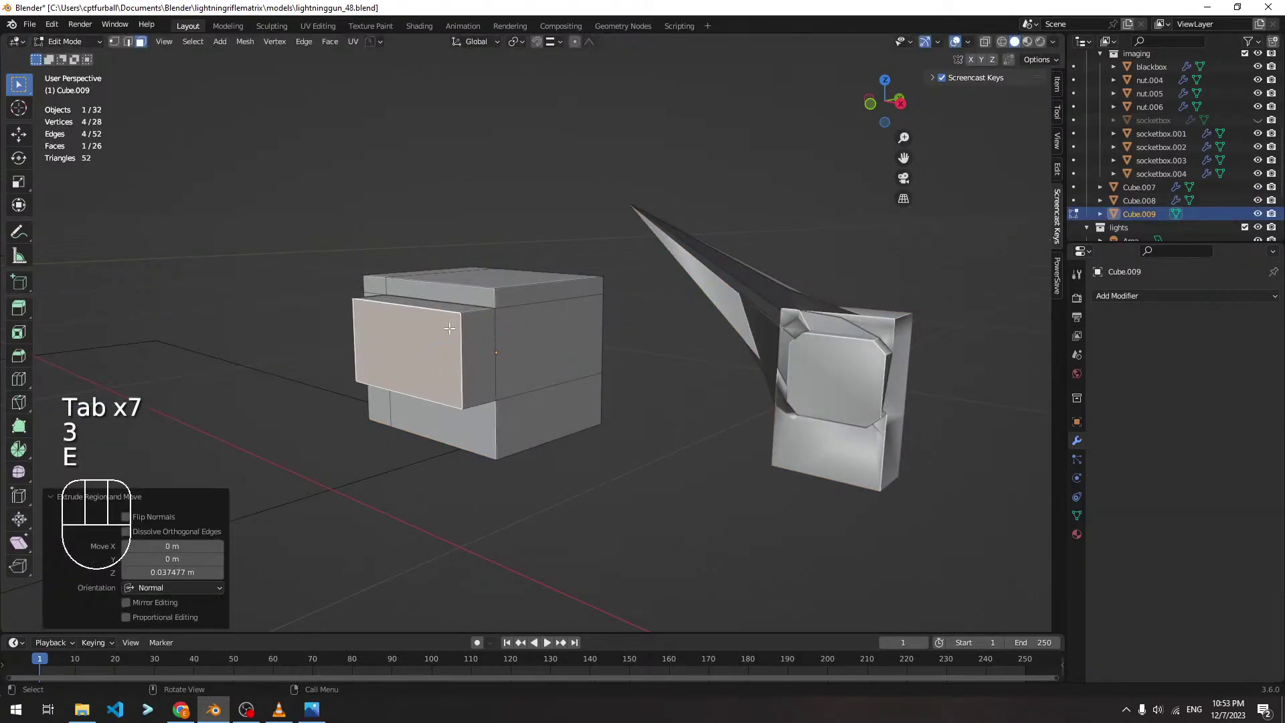
Bevel the four depth edges at the corners of Cube.009's extruded block with a width of about 0.0138 m
key("2")
left_click(378, 292)
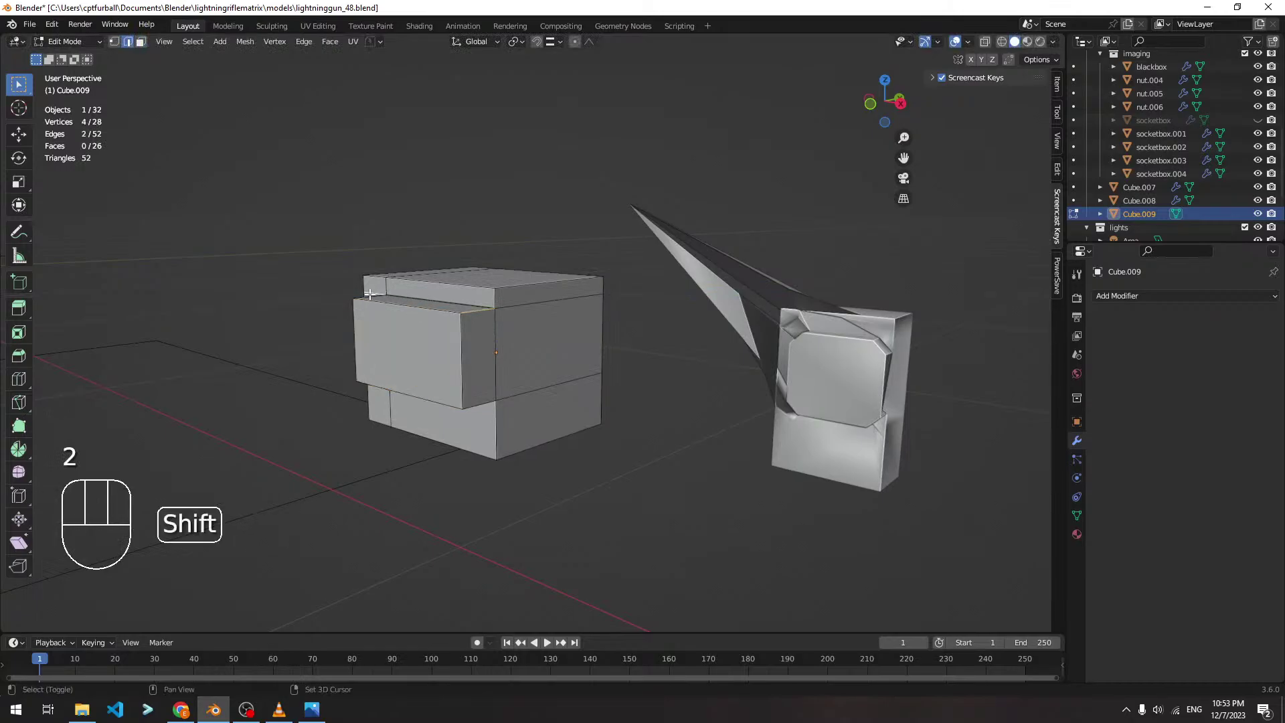
middle_click_drag(370, 293, 246, 339)
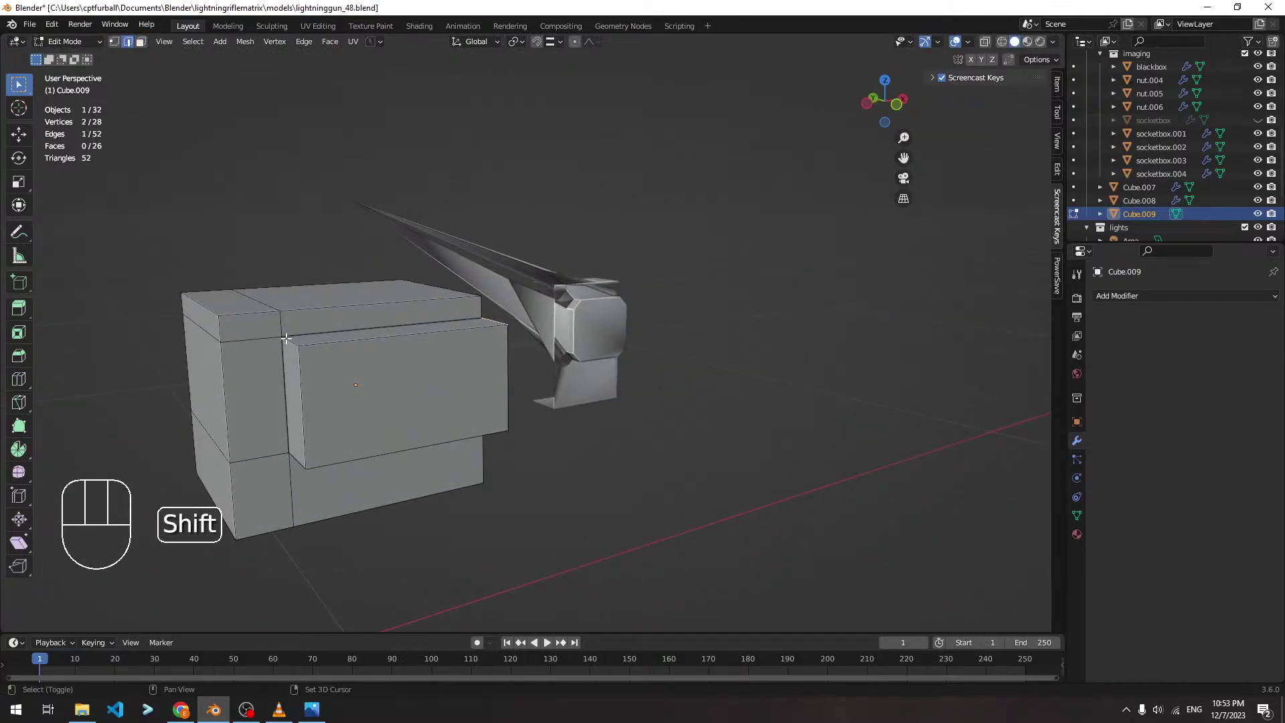
middle_click_drag(495, 434, 448, 409)
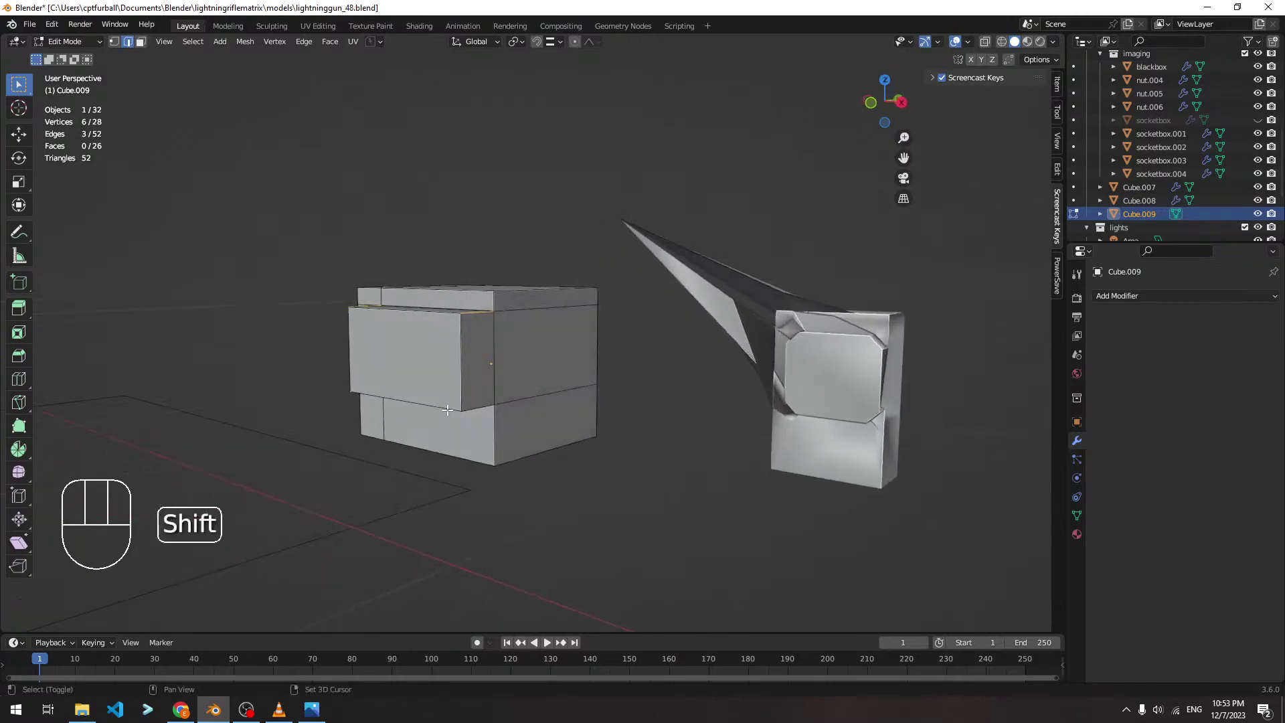
left_click(448, 408, "shift")
middle_click_drag(479, 342, 479, 342)
key("ctrl+b")
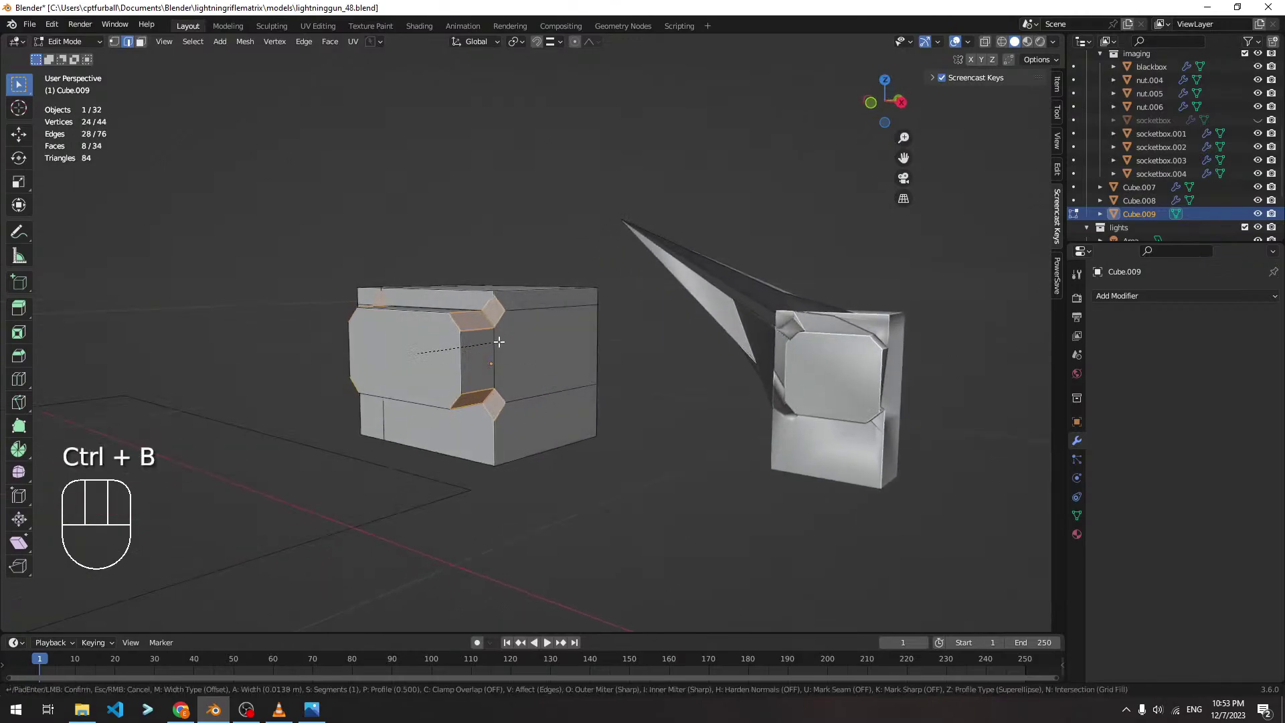
left_click(500, 343)
Move the two bevel vertices on Cube.009's +X side along Y, snapping them flush with the front corner edge
scroll(501, 321, "up", 3)
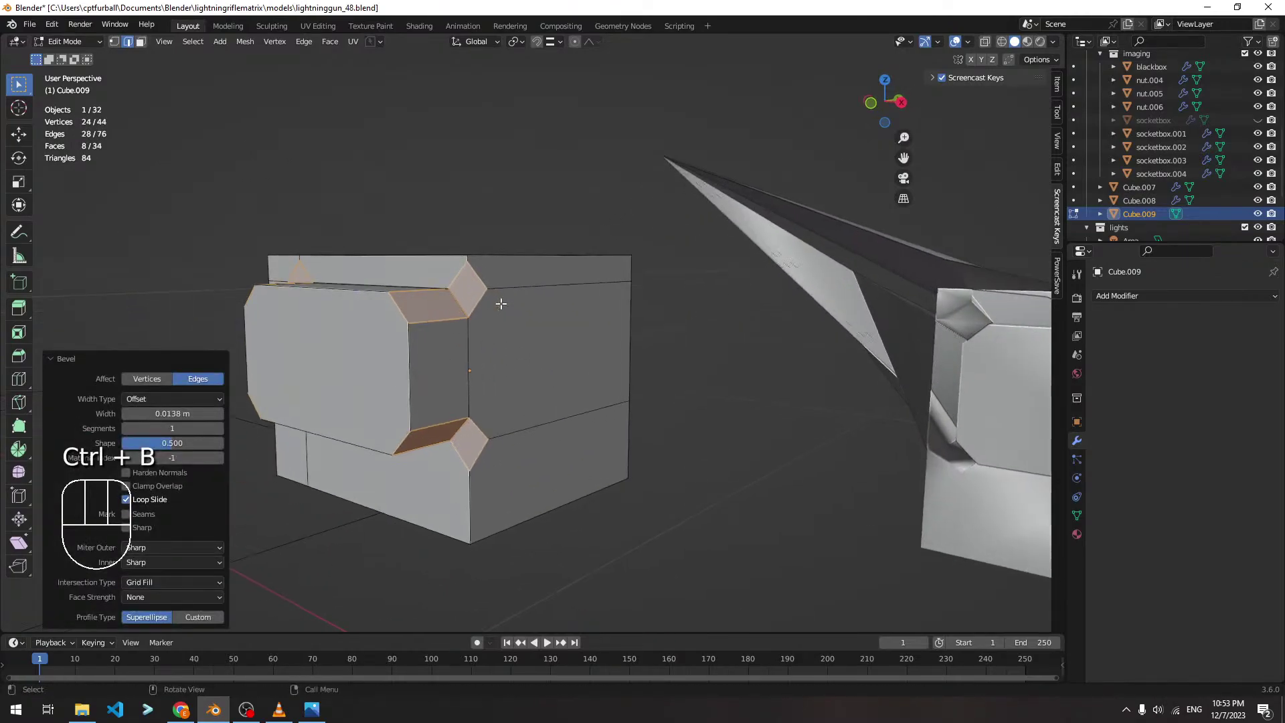
key("1")
left_click(486, 295)
key("g")
key("z")
left_click(487, 295)
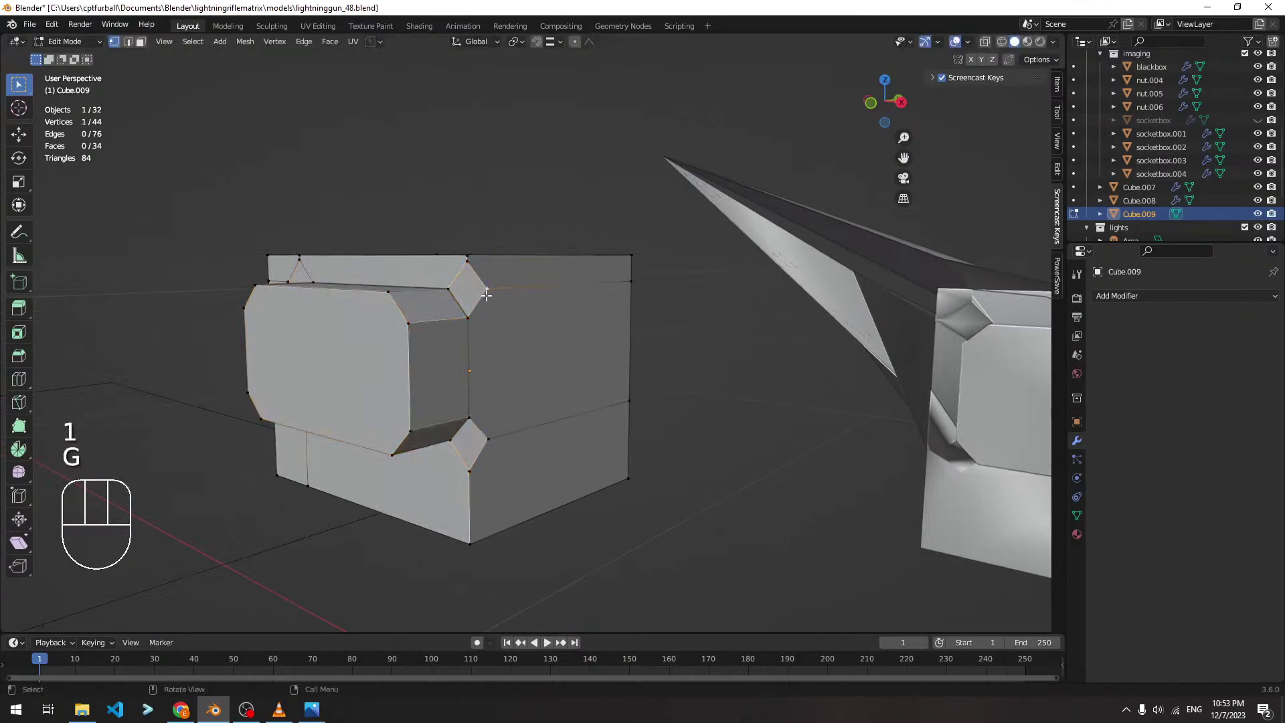
left_click(488, 437, "shift")
key("g")
key("y")
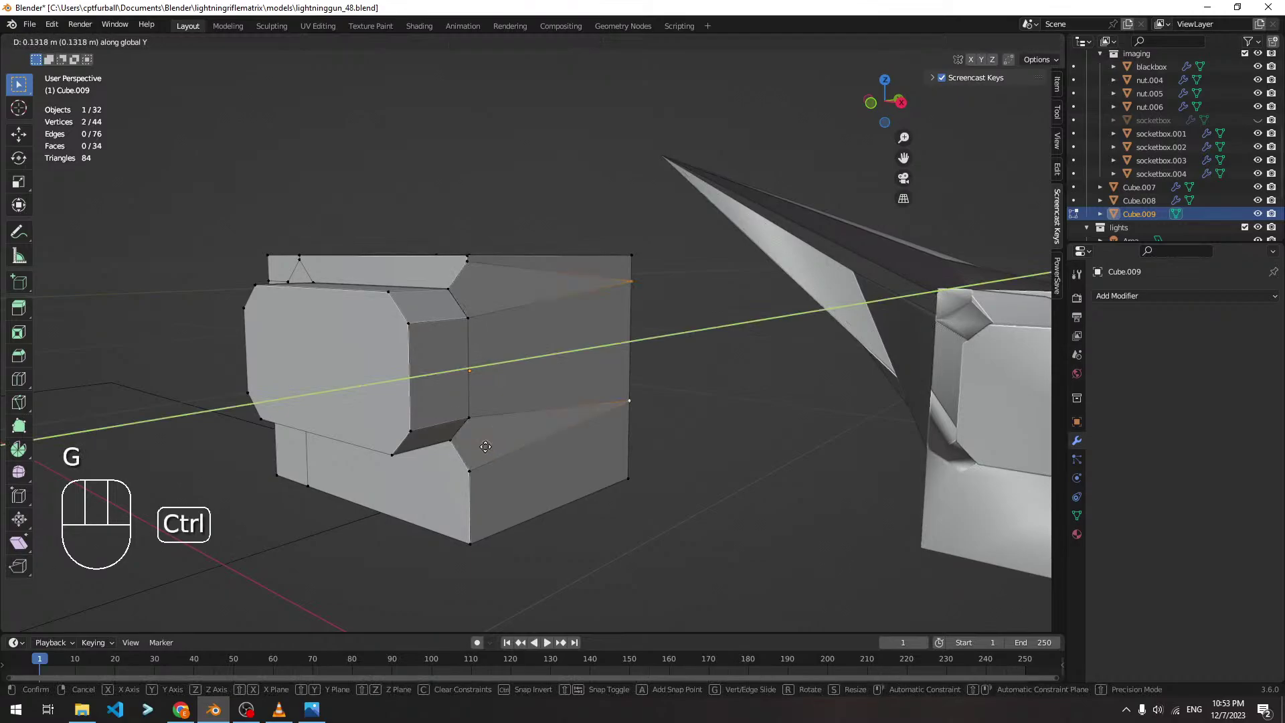
left_click(472, 470)
Return to Object Mode, add a Bevel modifier to Cube.009 and set its outer miter to Arc
middle_click_drag(473, 344, 504, 365)
key("Tab")
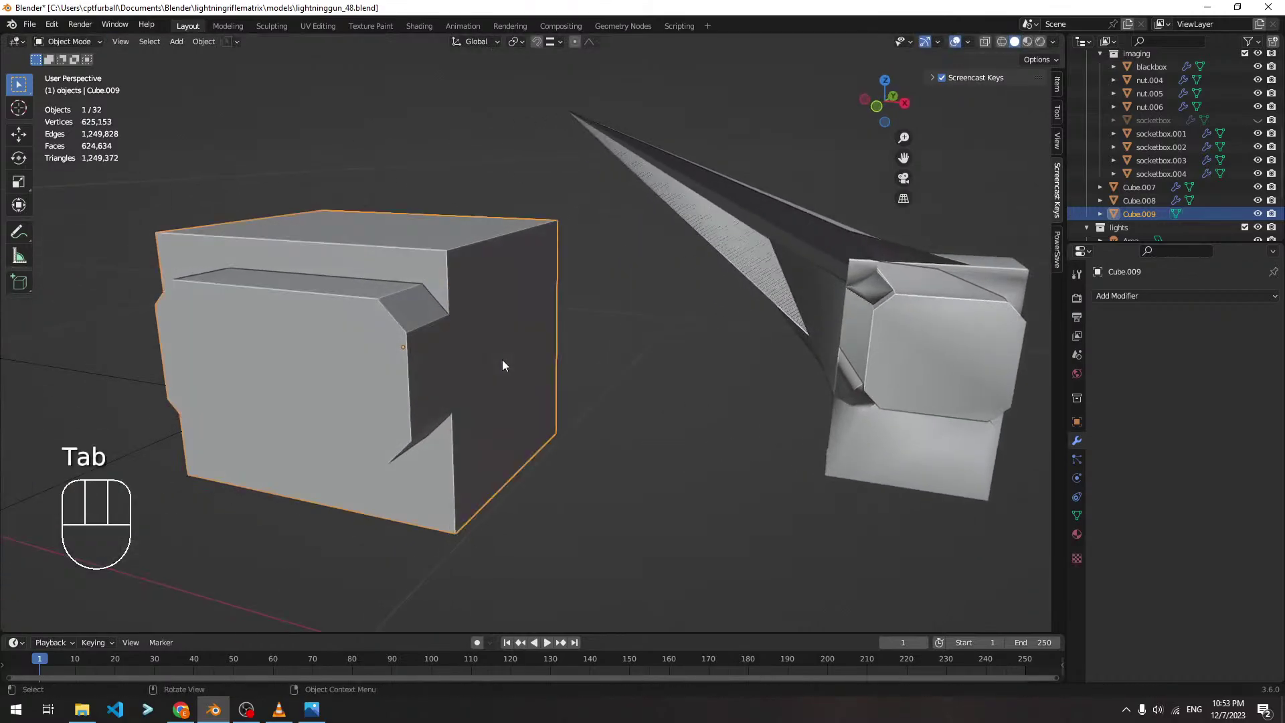
left_click(1168, 296)
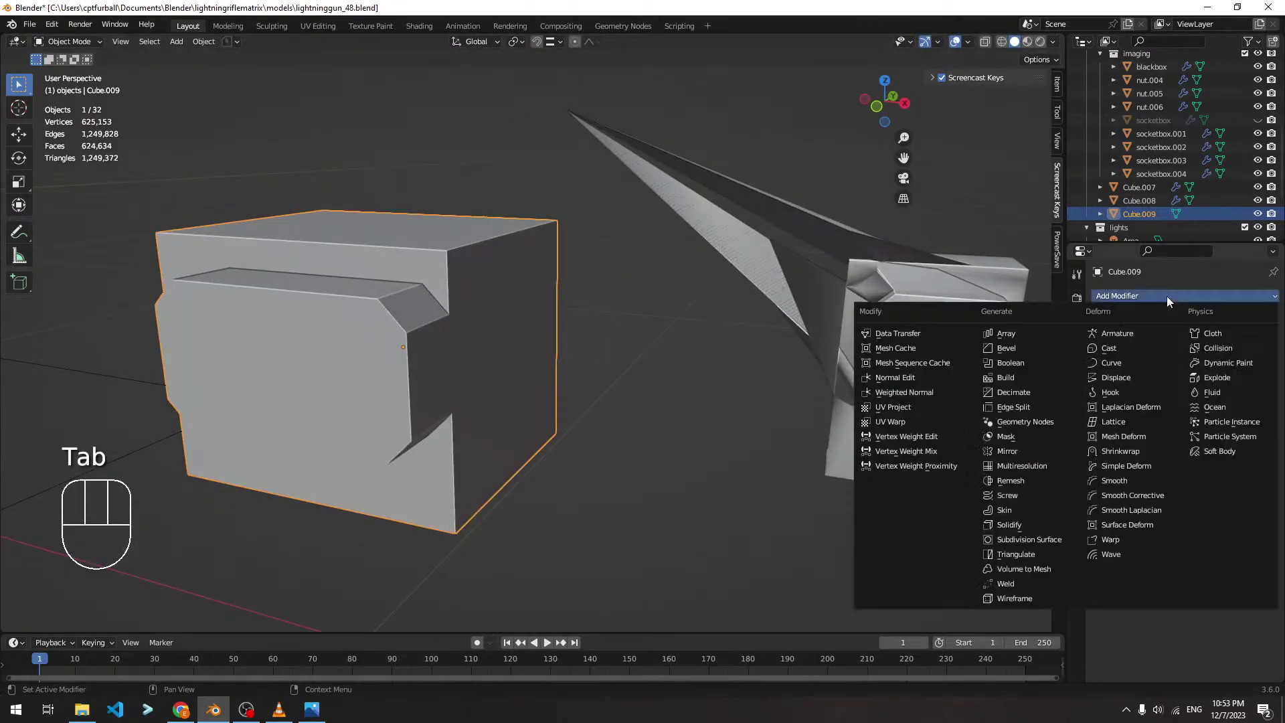
left_click(1068, 349)
middle_click_drag(744, 323, 1141, 384)
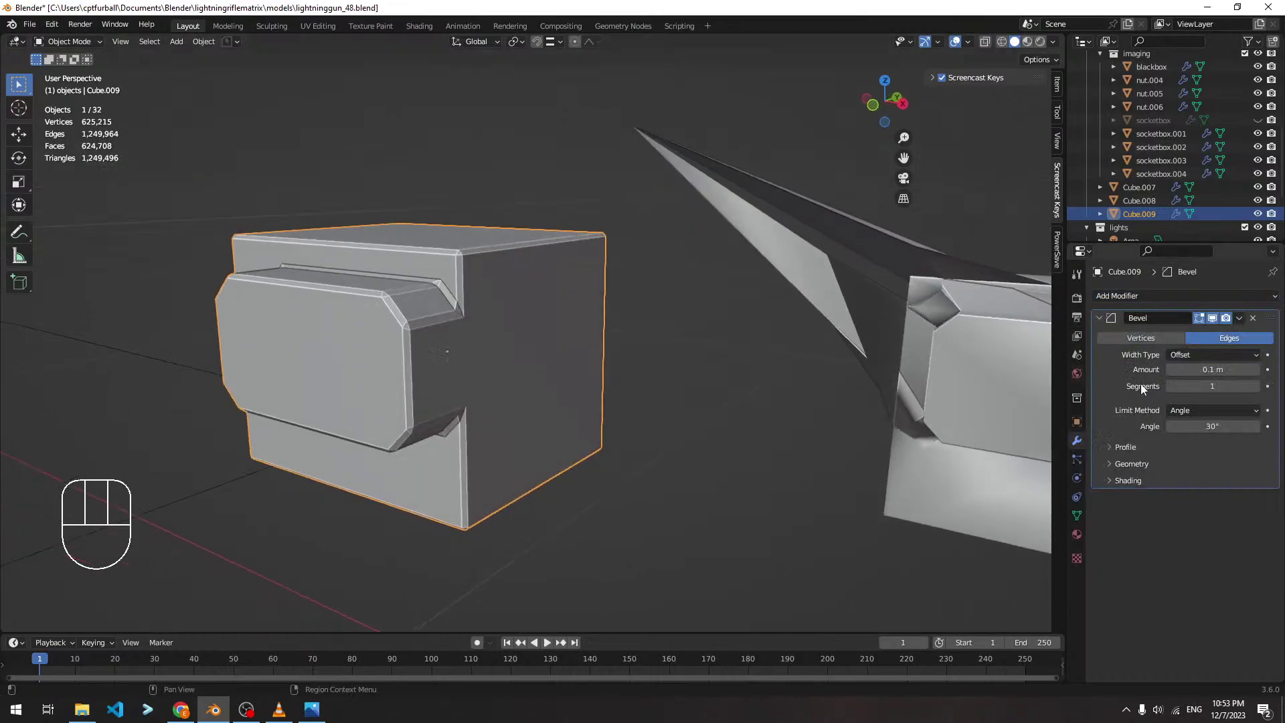
left_click(1154, 463)
left_click(1185, 484)
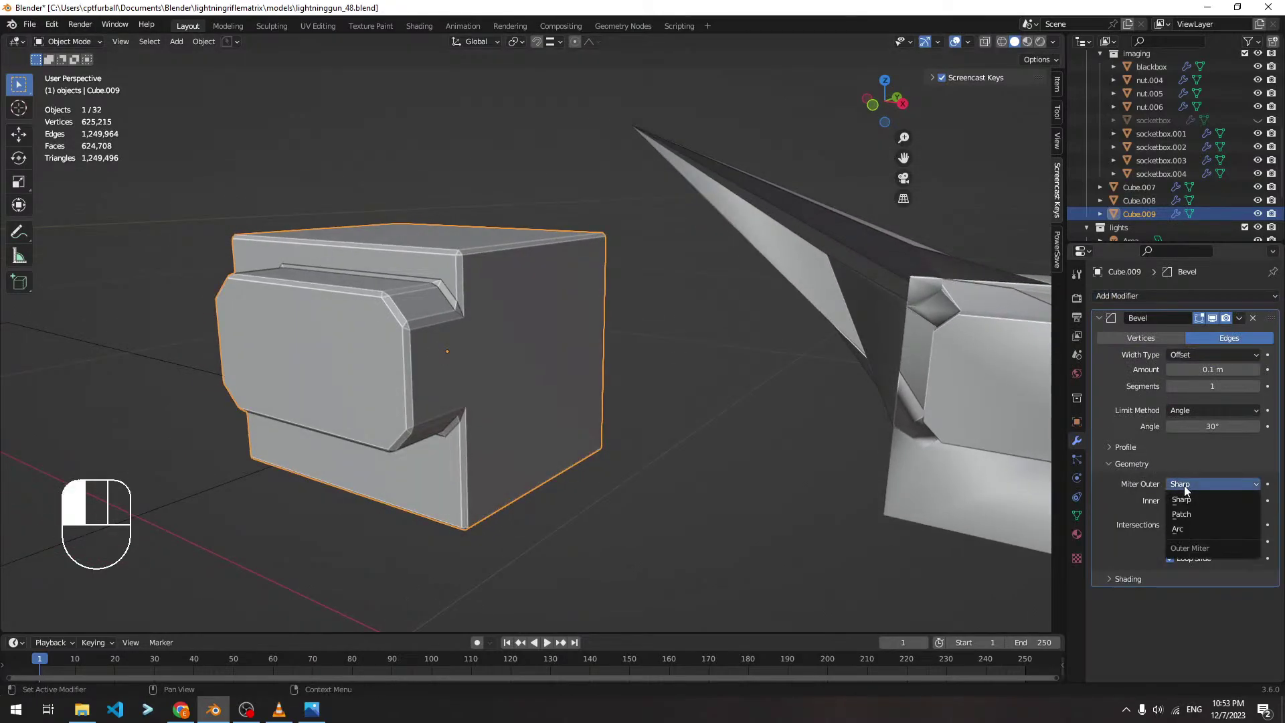
left_click(1193, 529)
Compare the Bevel settings of Cube.009 and socketbox.004, and set Cube.009's Bevel segments to 2
scroll(681, 397, "down", 3)
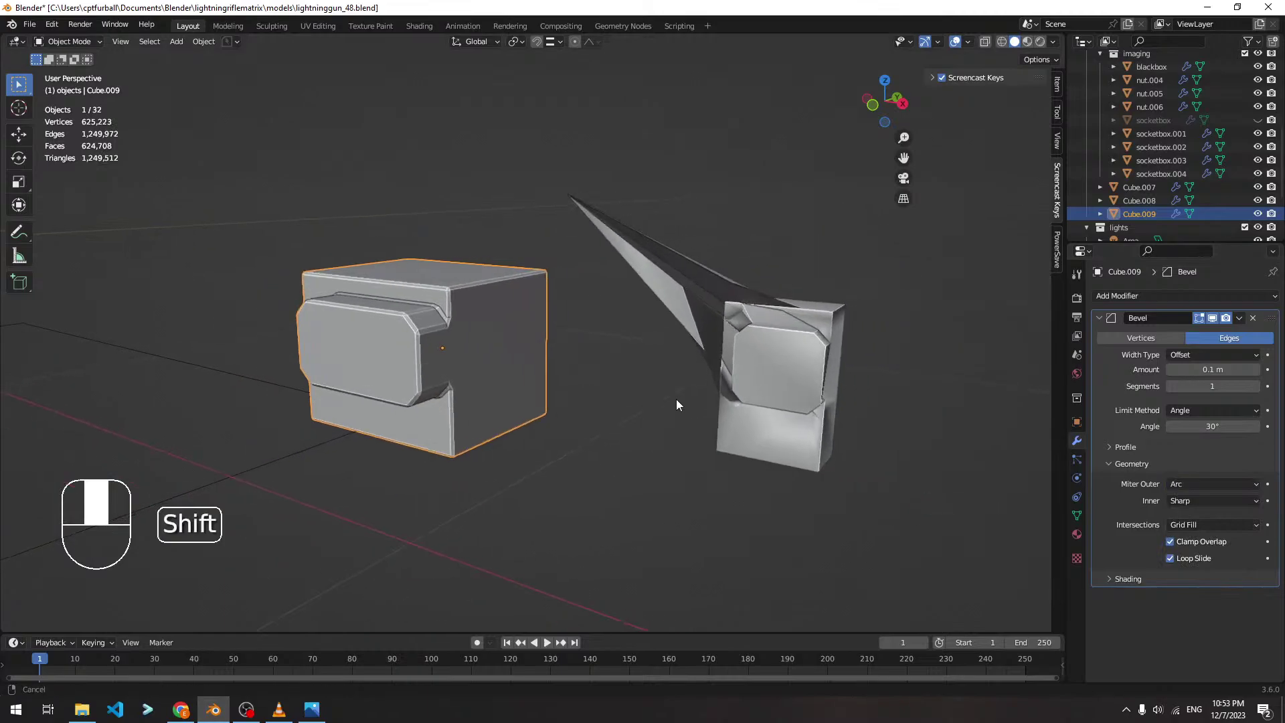
middle_click_drag(676, 399, 715, 313, "shift")
left_click(715, 313)
middle_click_drag(577, 346, 691, 356, "shift")
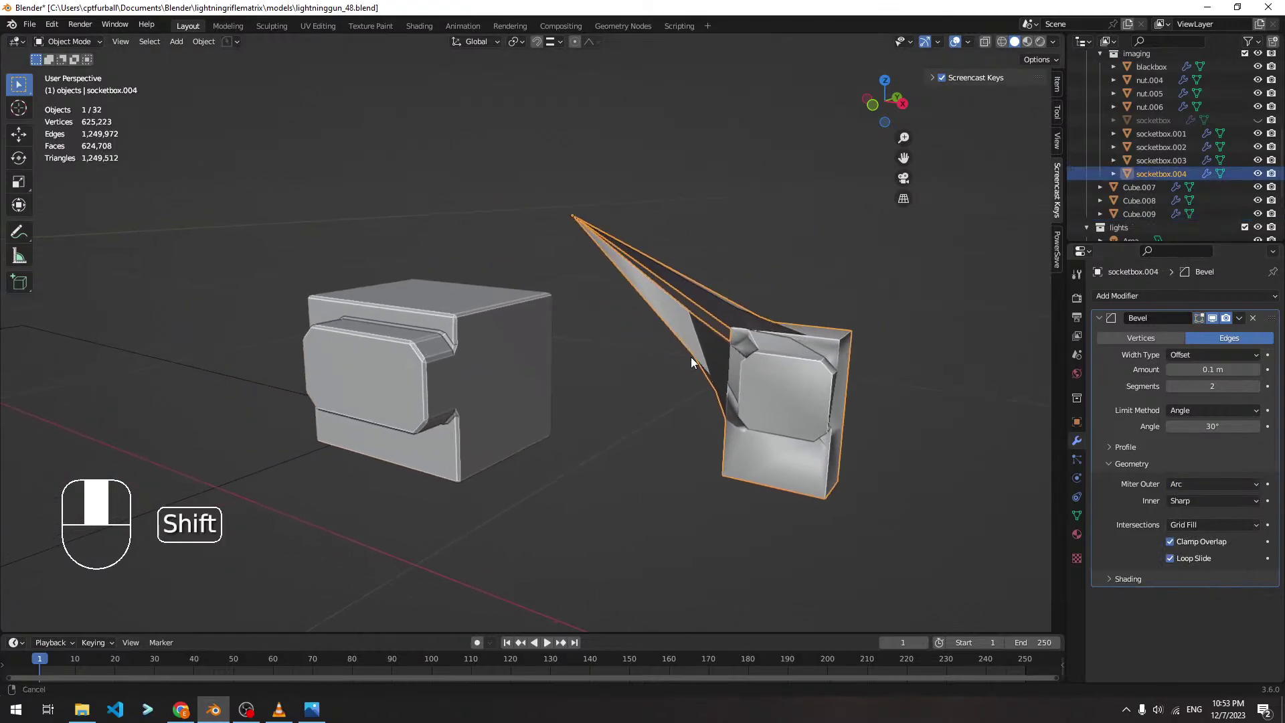
left_click(502, 329)
left_click(768, 400)
left_click(462, 398)
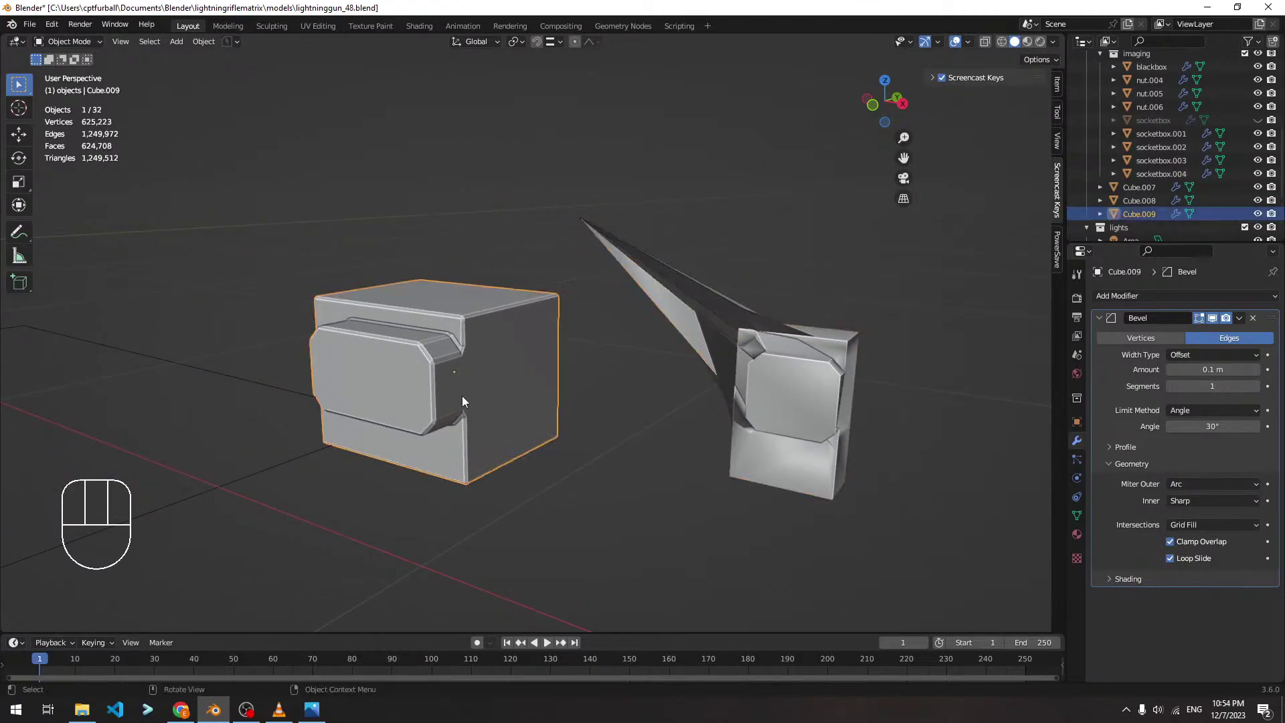
left_click(1255, 386)
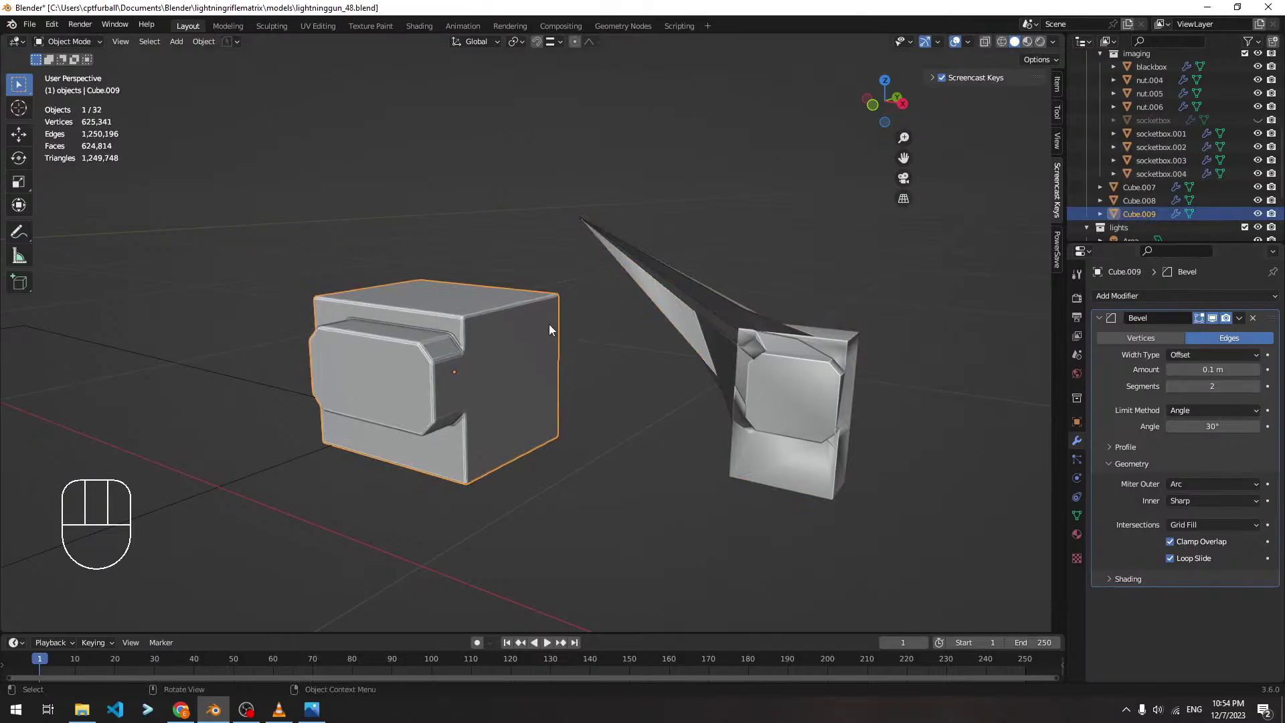
Delete the three faces on Cube.009's -X side in Edit Mode
middle_click_drag(561, 327, 632, 302)
key("Tab")
key("3")
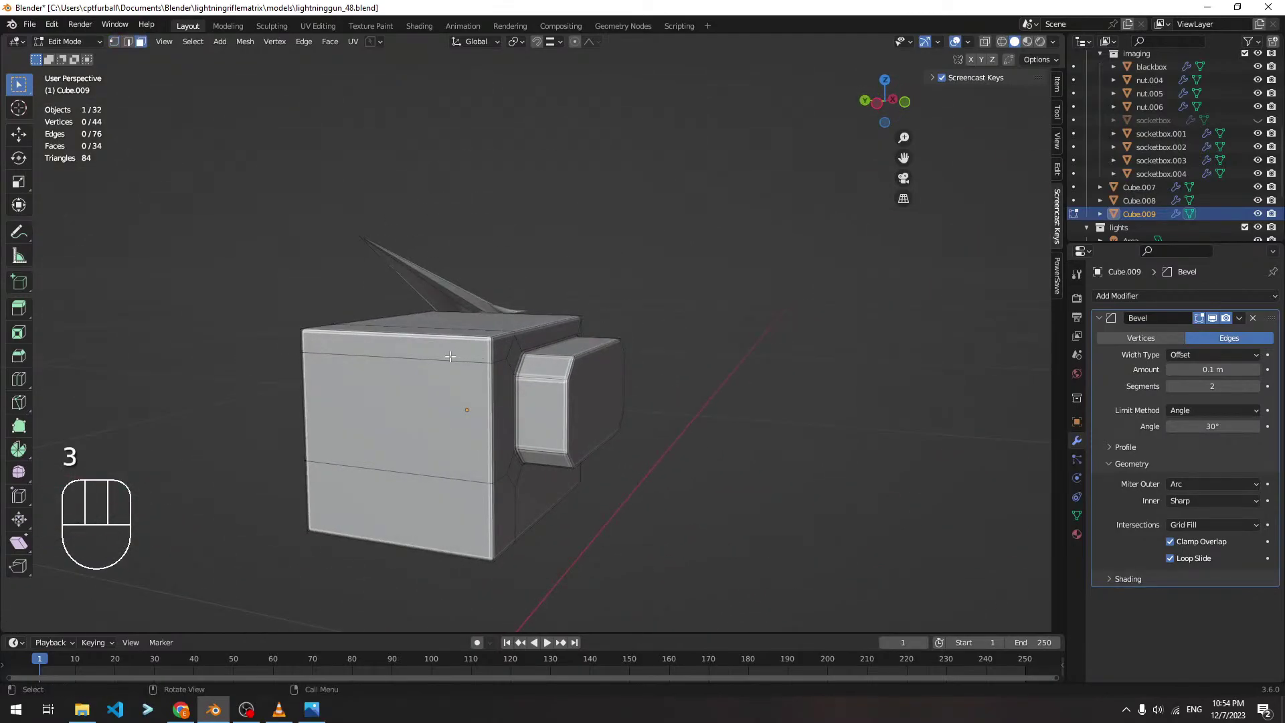
left_click(429, 345, "shift")
left_click(444, 427, "shift")
left_click(428, 512, "shift")
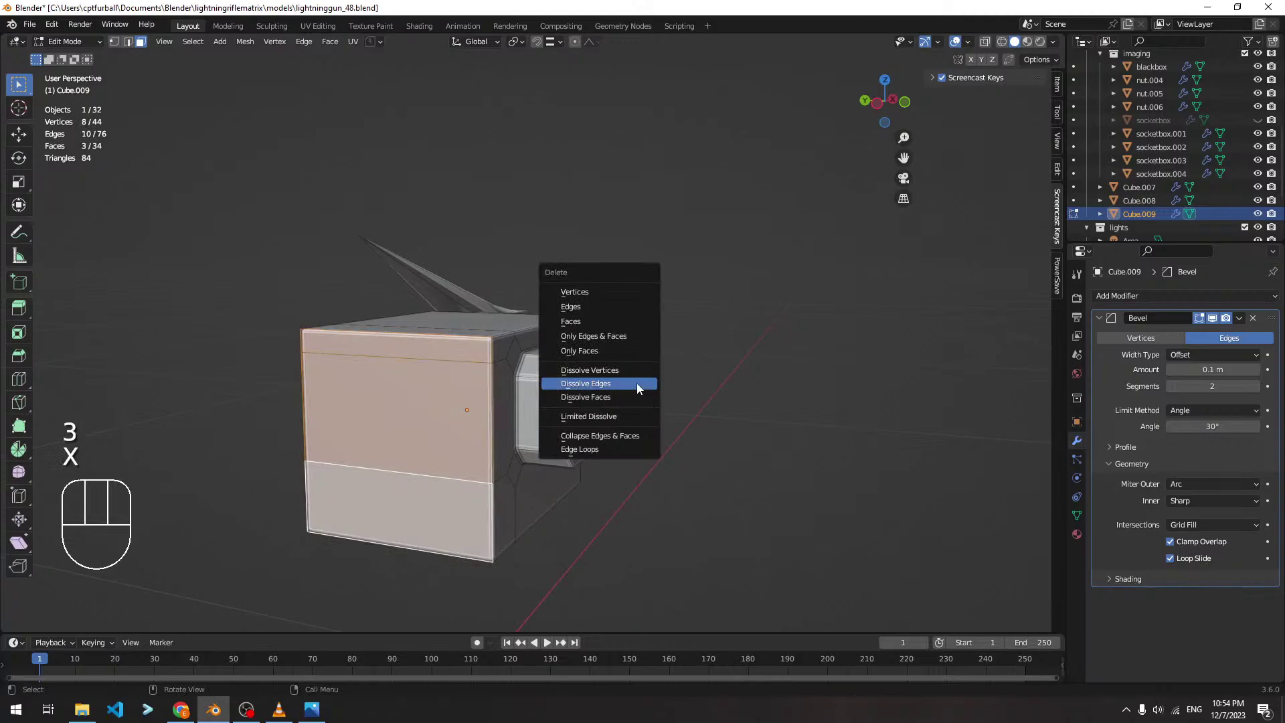
left_click(621, 320)
Delete the six faces on Cube.009's back and return to Object Mode
middle_click_drag(621, 320, 781, 356)
left_click_drag(536, 373, 596, 515)
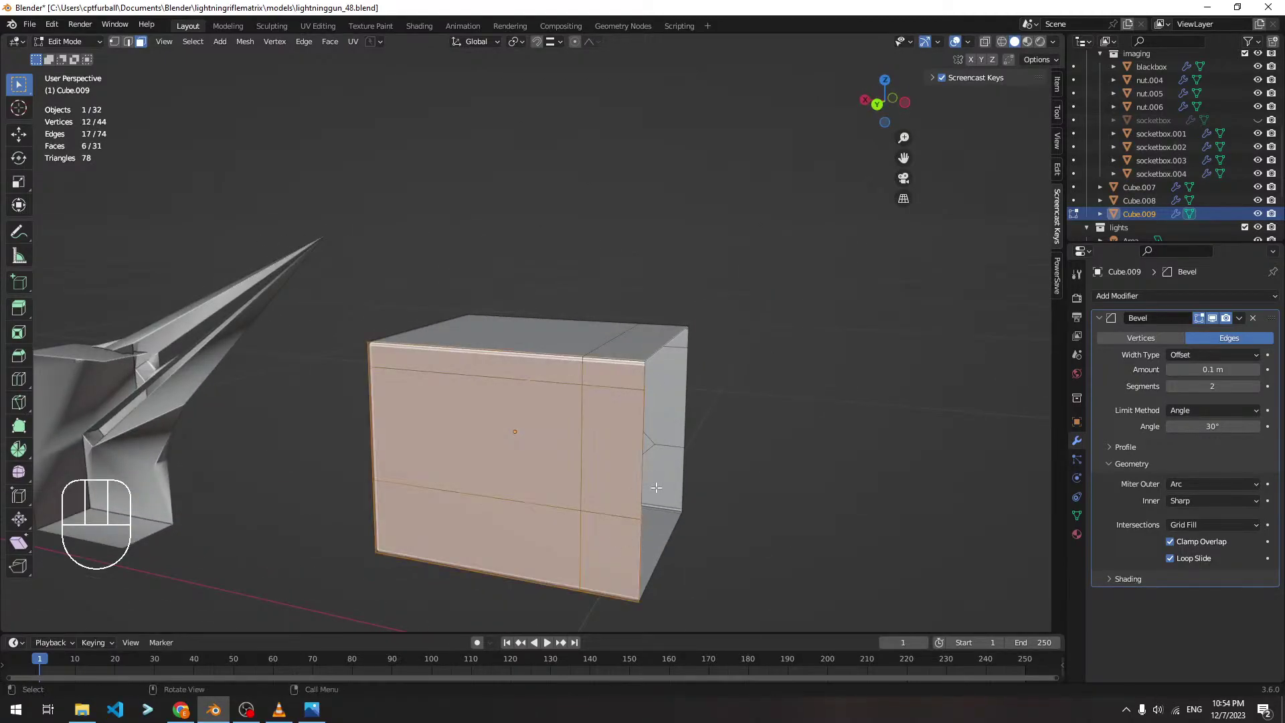
middle_click_drag(596, 514, 823, 355)
key("x")
left_click(558, 403)
key("Tab")
Move socketbox.004 by about -0.17 m along Y
left_click(869, 360)
key("g")
key("y")
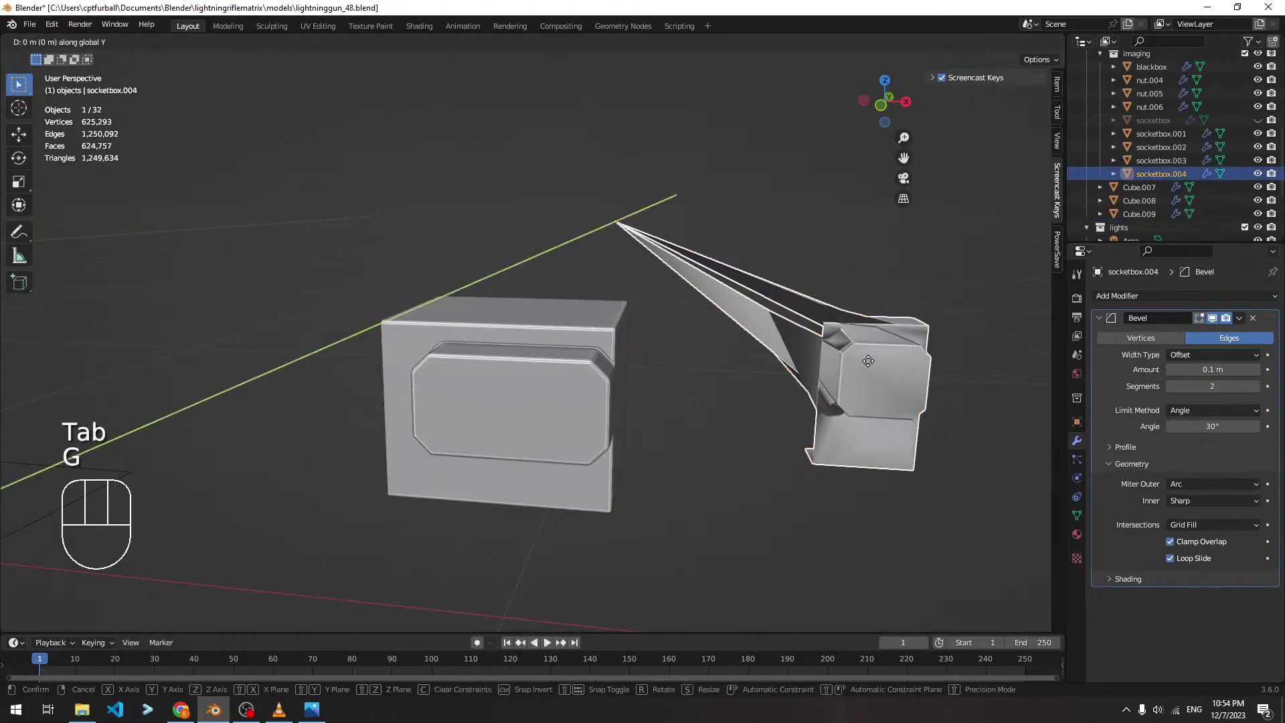
left_click(907, 399)
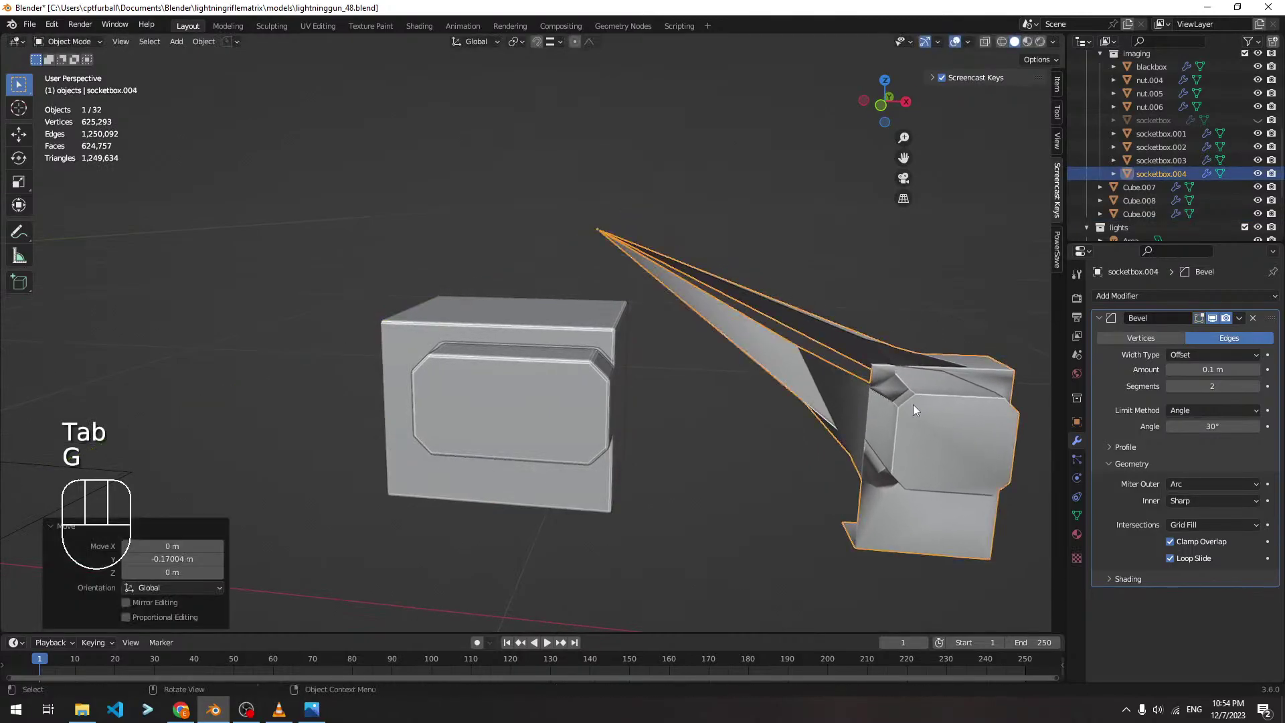
Move socketbox.004 freely by about 0.026 m in X, 0.009 m in Y and 0.017 m in Z
middle_click_drag(913, 404, 742, 360, "shift")
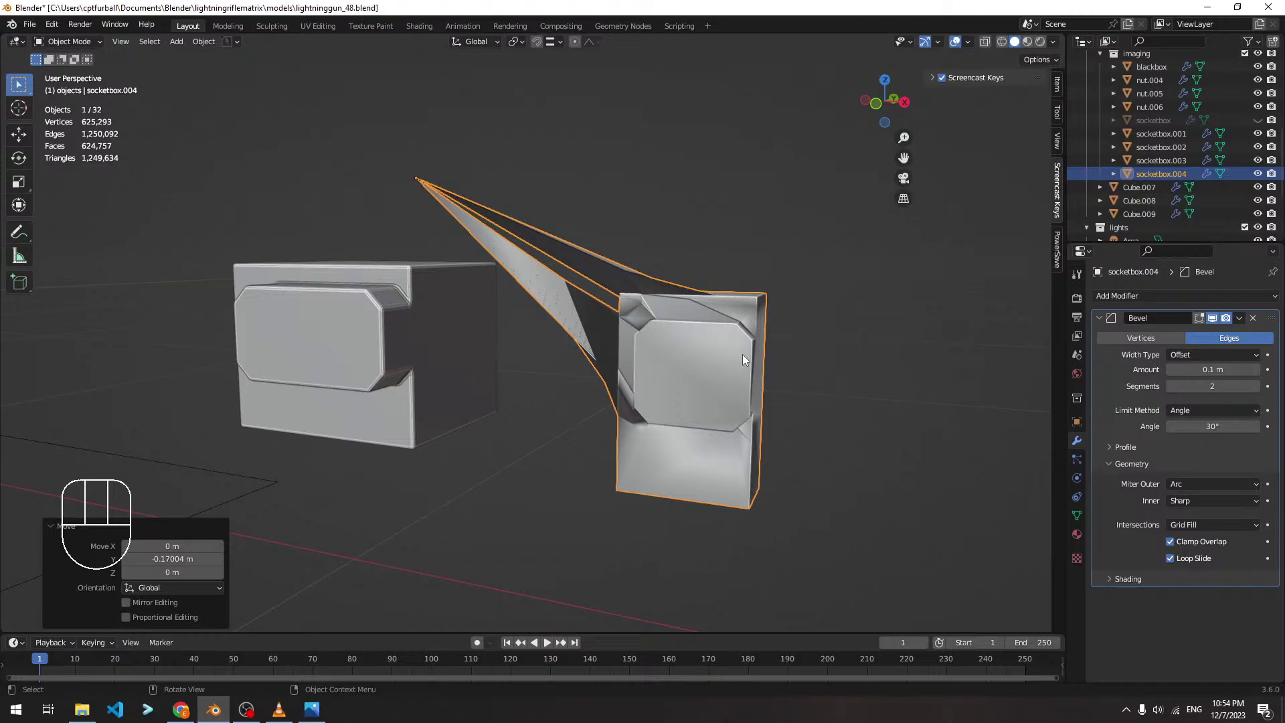
middle_click_drag(658, 352, 684, 340)
key("g")
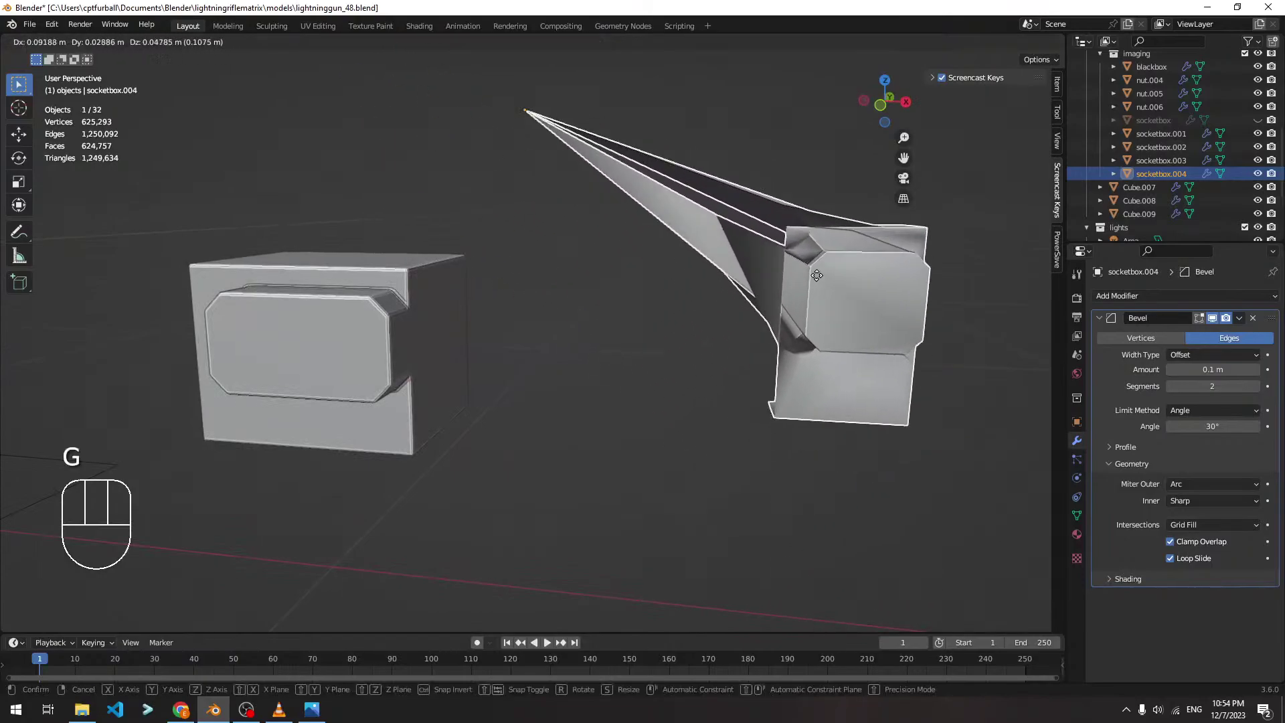
left_click(458, 167)
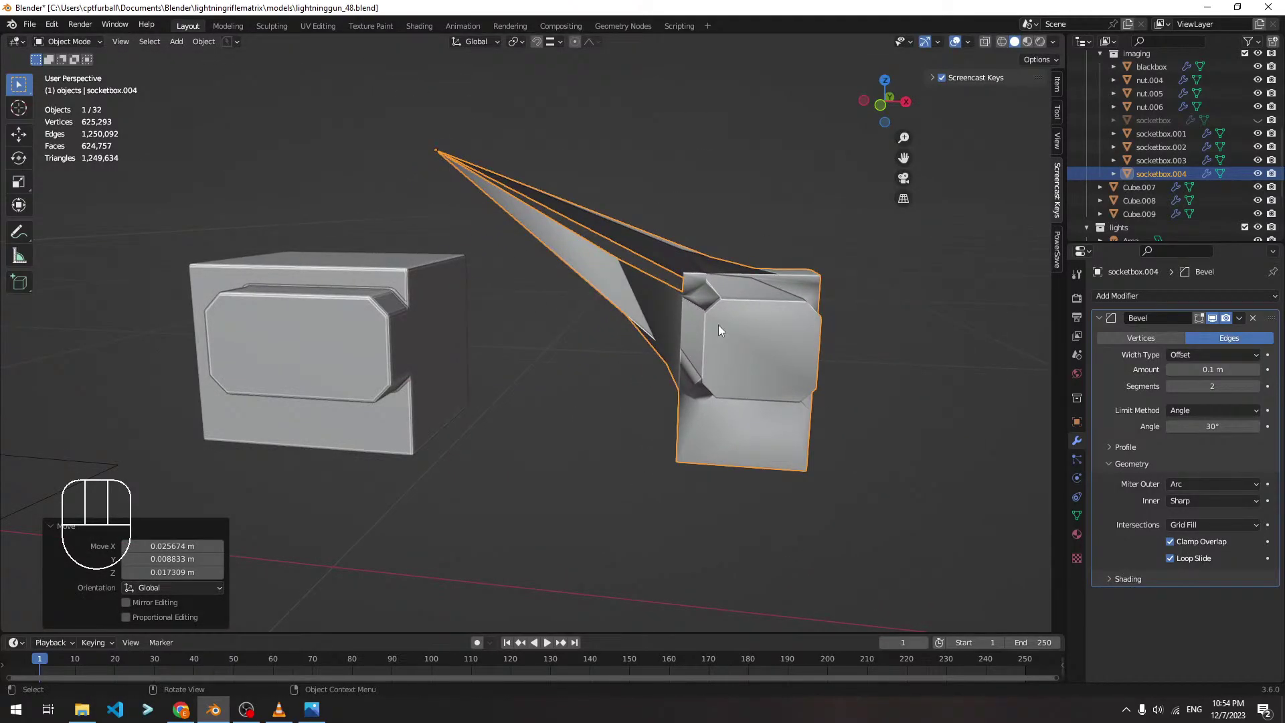
Inspect socketbox.004's mesh in Edit Mode using vertex selection
middle_click_drag(721, 323, 705, 259)
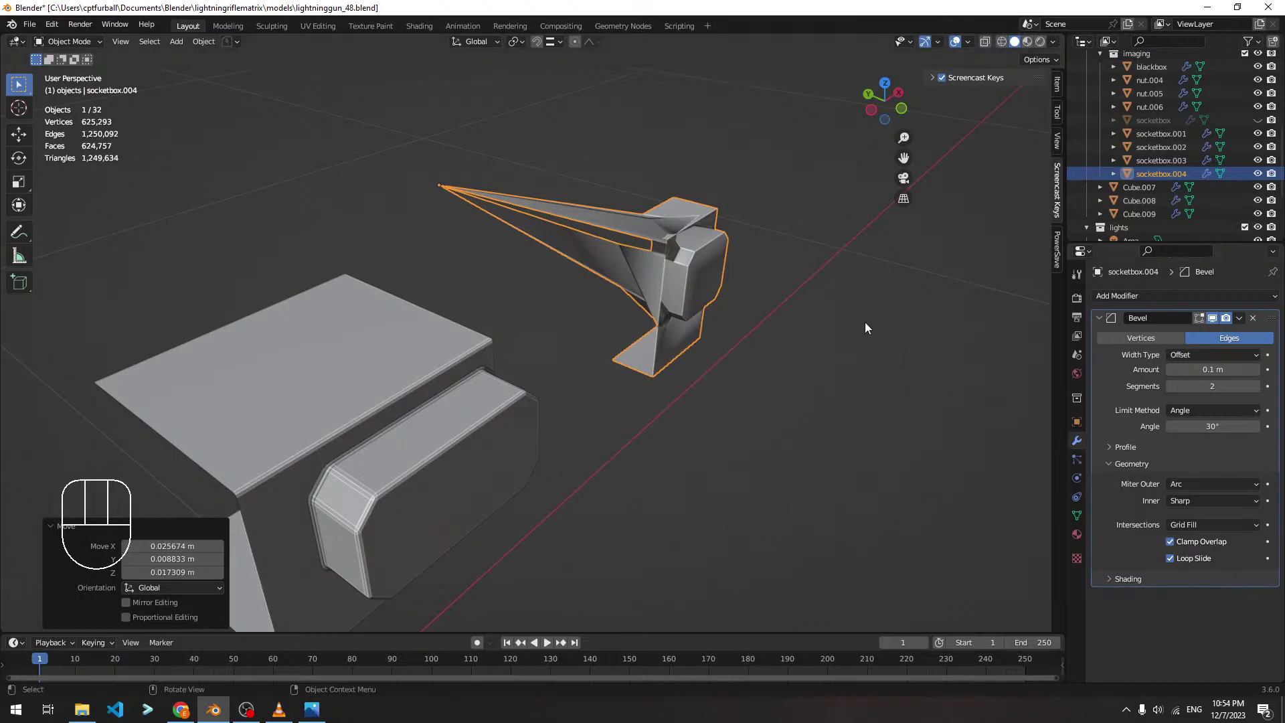
key("Tab")
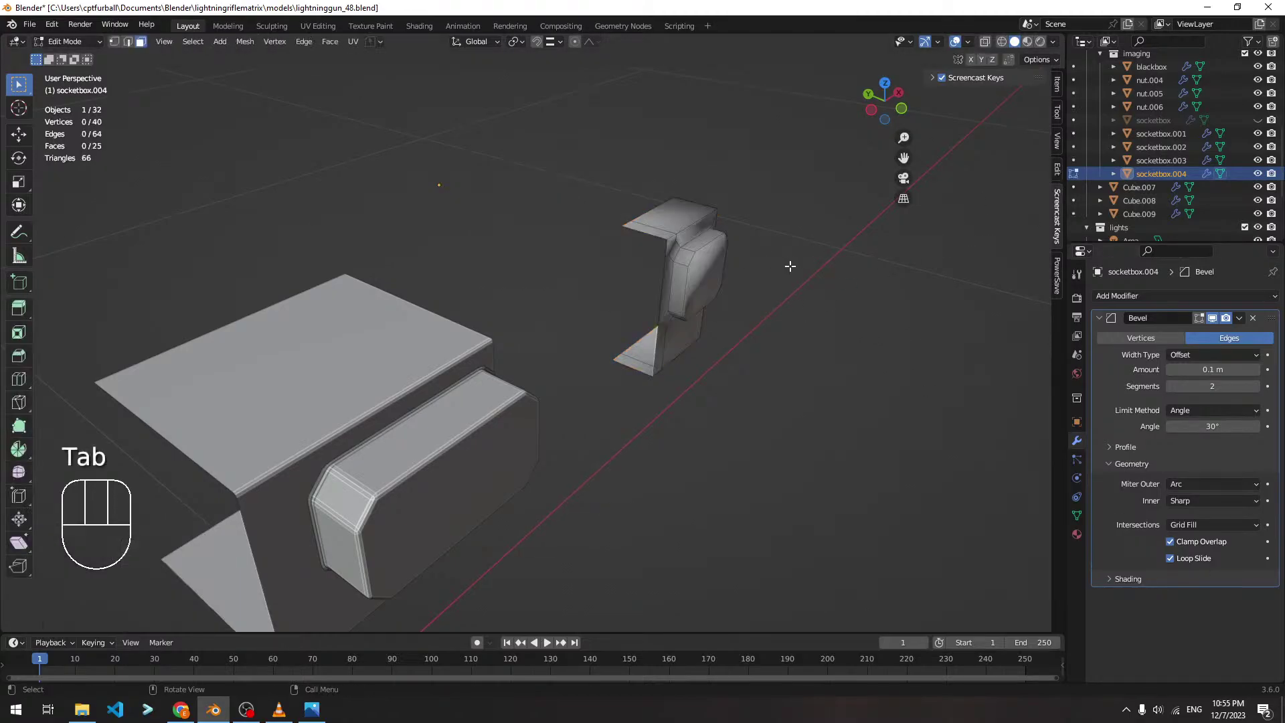
middle_click_drag(822, 275, 521, 440)
key("1")
Switch to Chrome, open a new tab and close the ArtStation tab
left_click(181, 710)
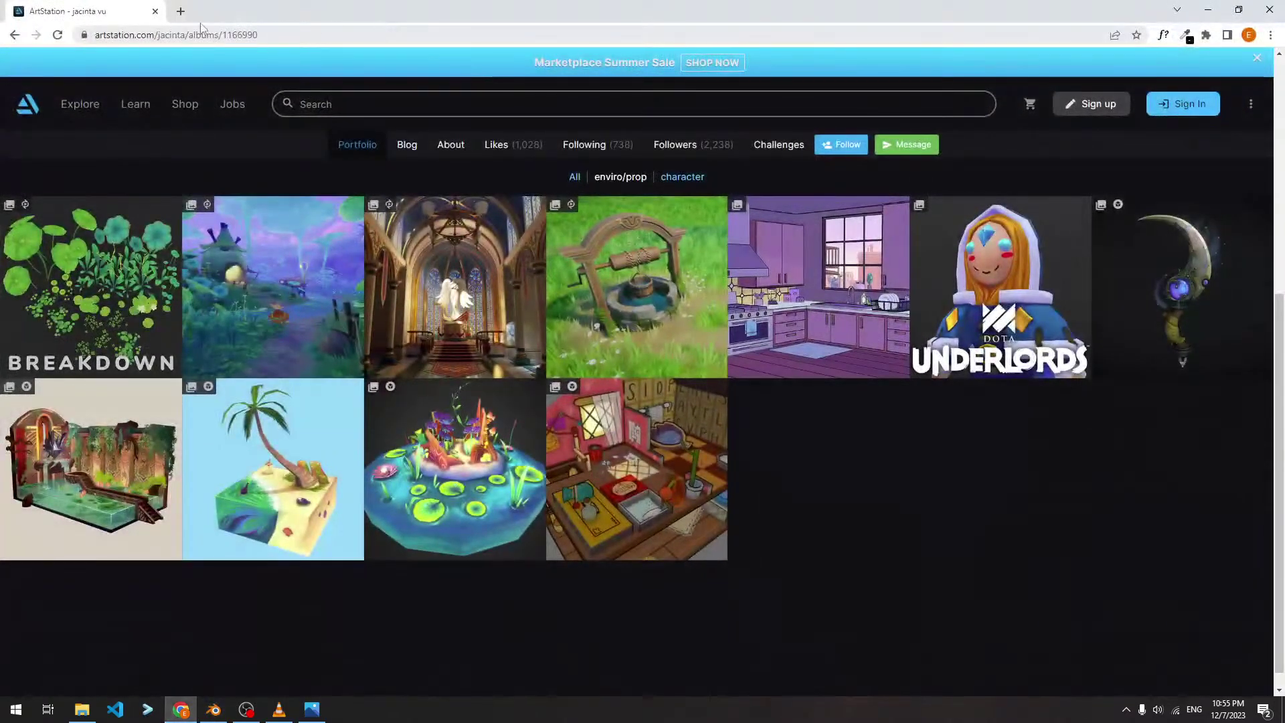
left_click(181, 11)
left_click(155, 12)
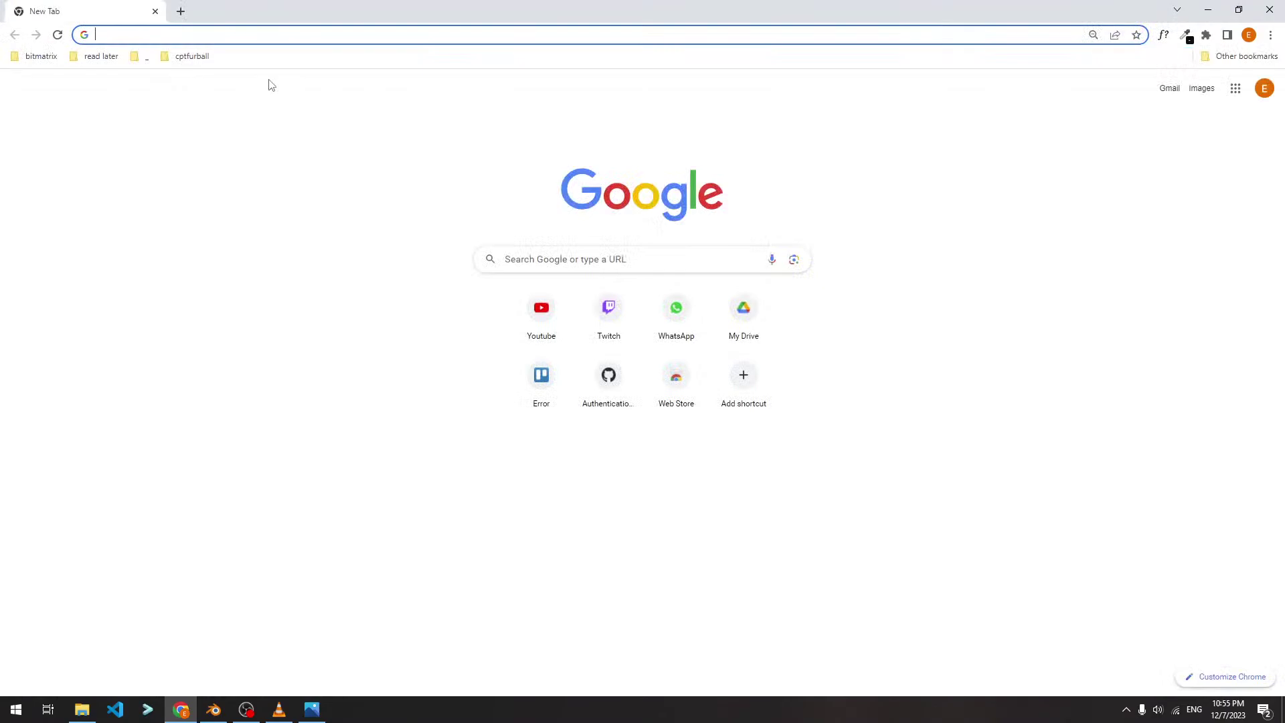
Search Google for "blender mesh stretched to object origin point" and show the image results
type("mesh")
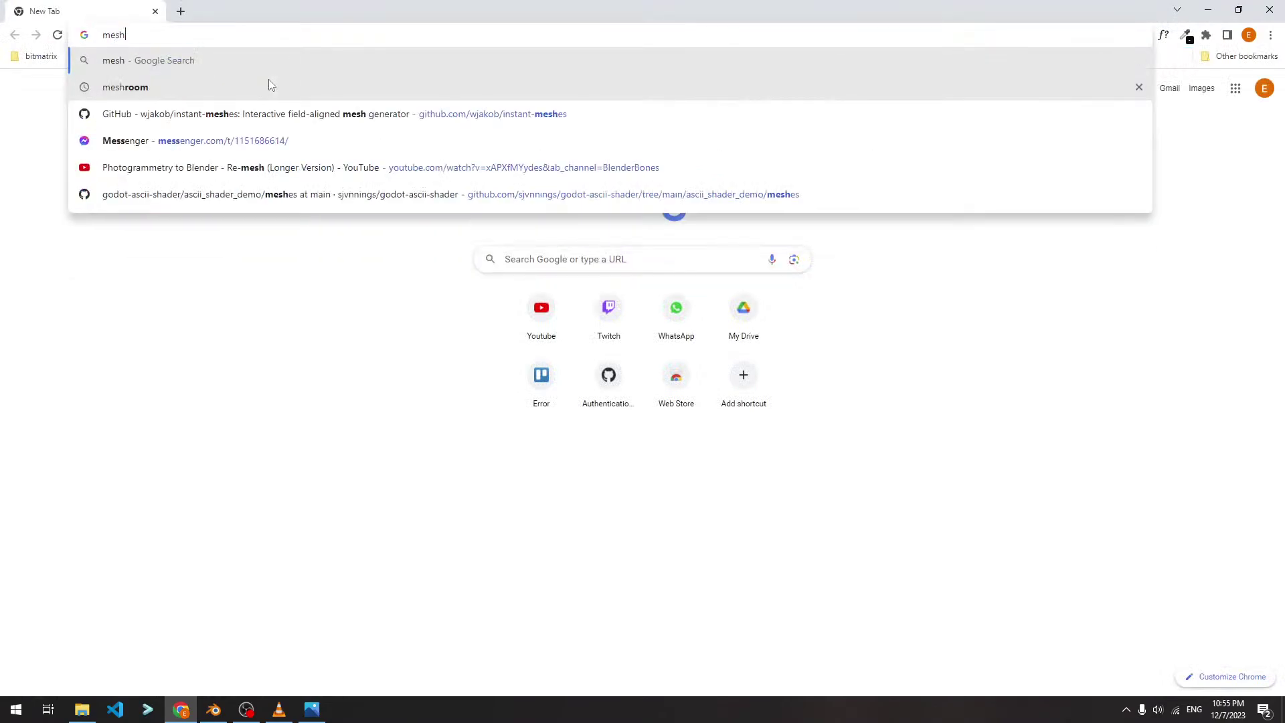
key("ctrl+a")
type("blender me")
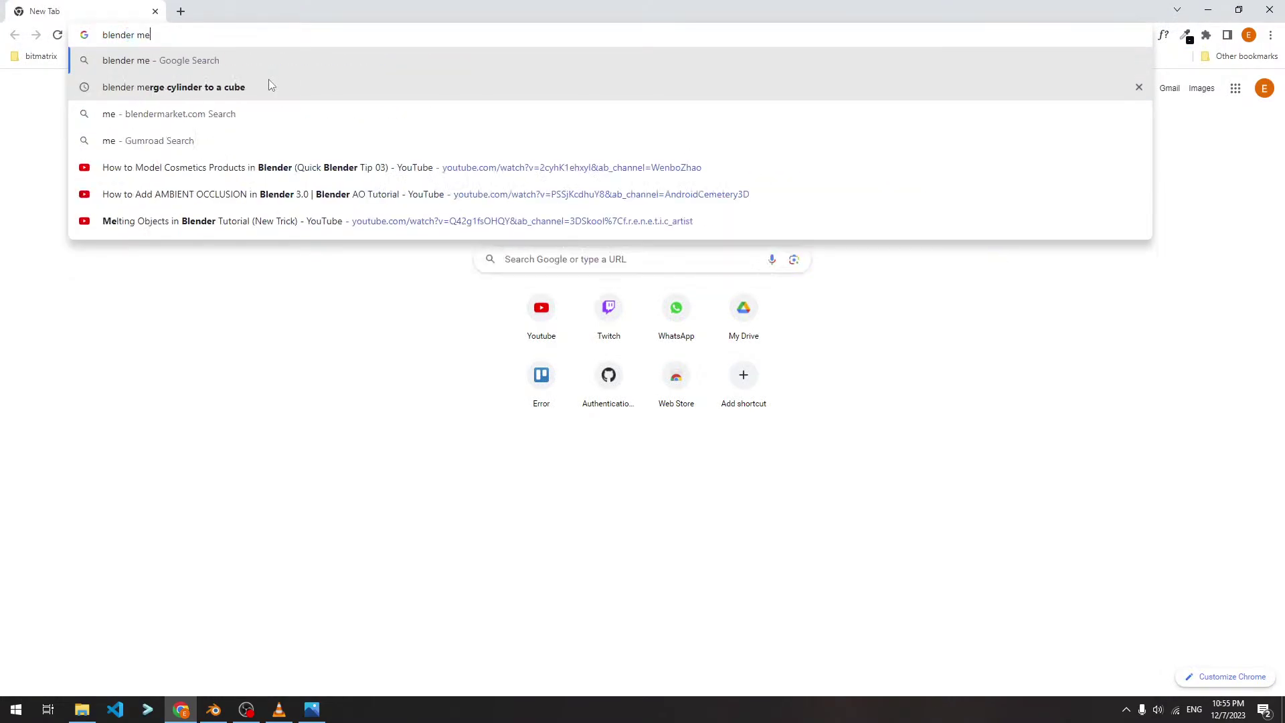
type("sh stre")
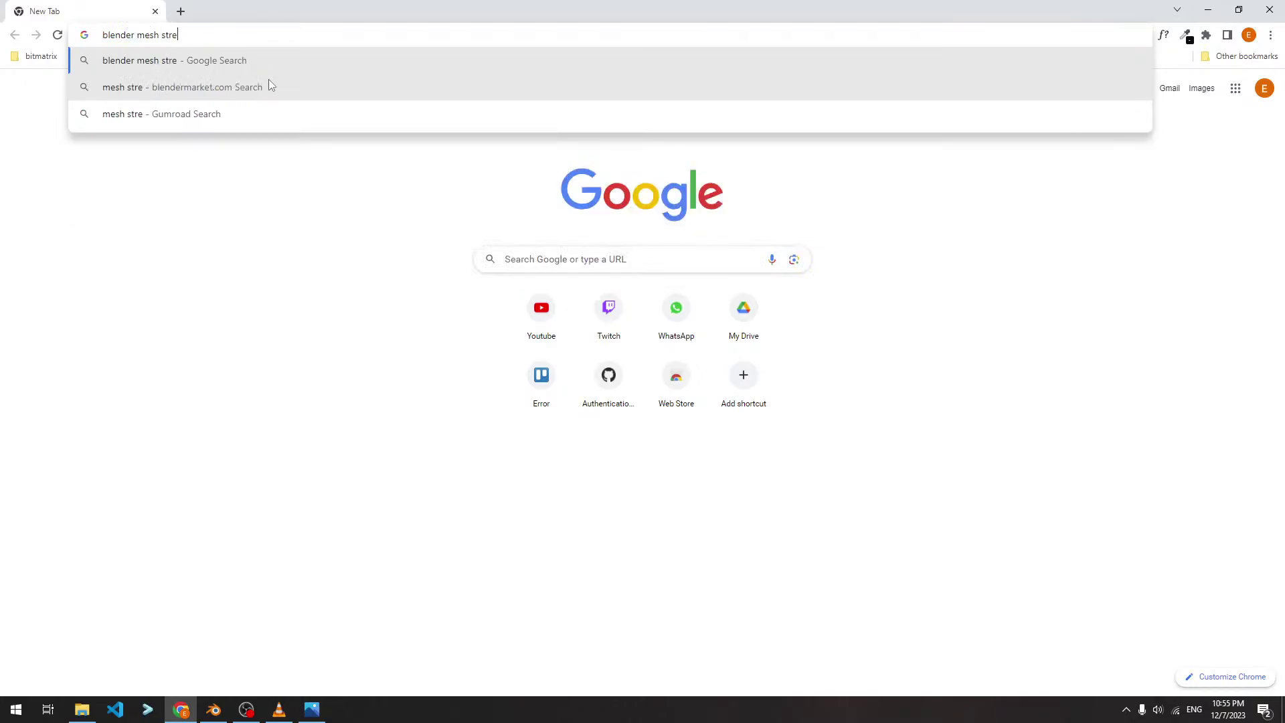
type("tche")
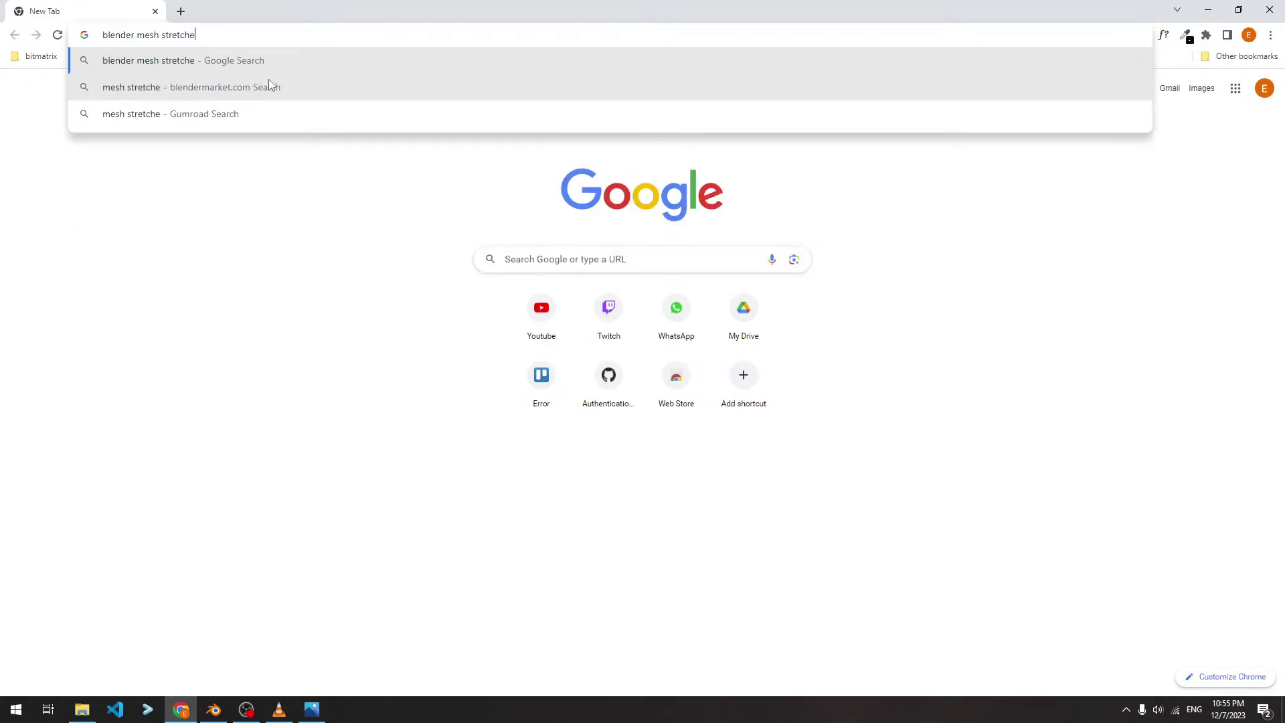
type("d to ob")
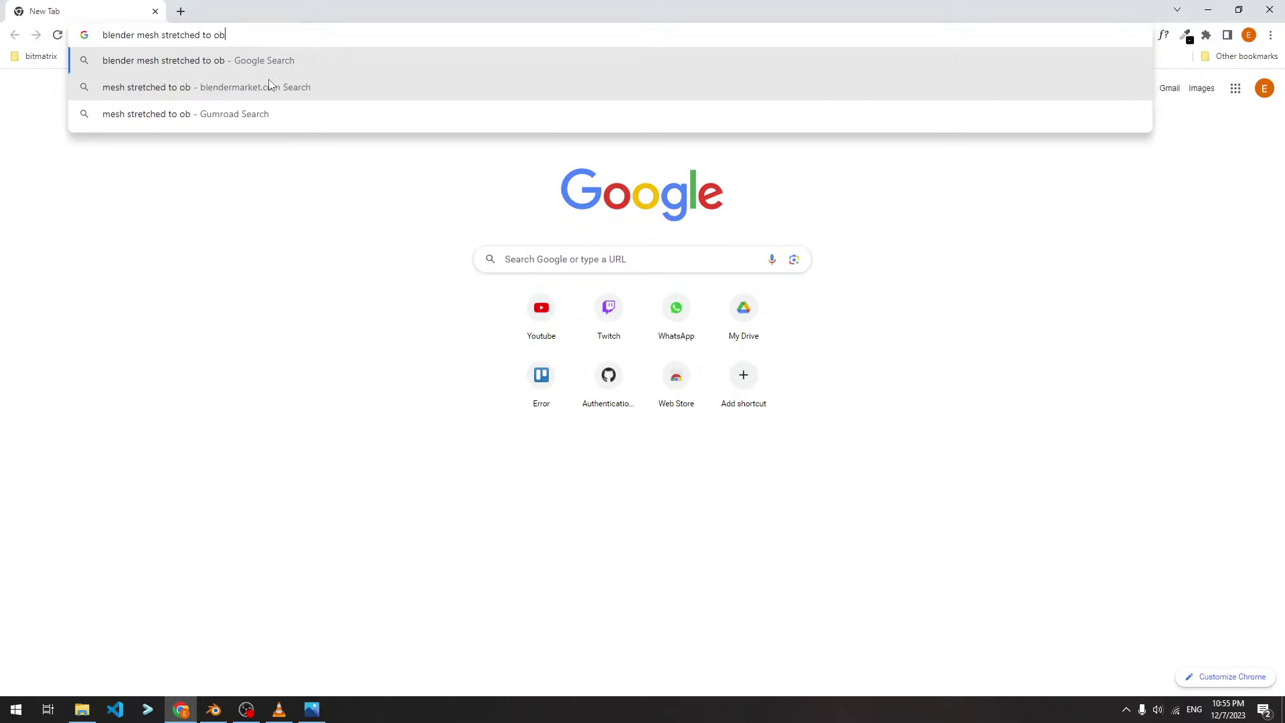
type("ject origin point")
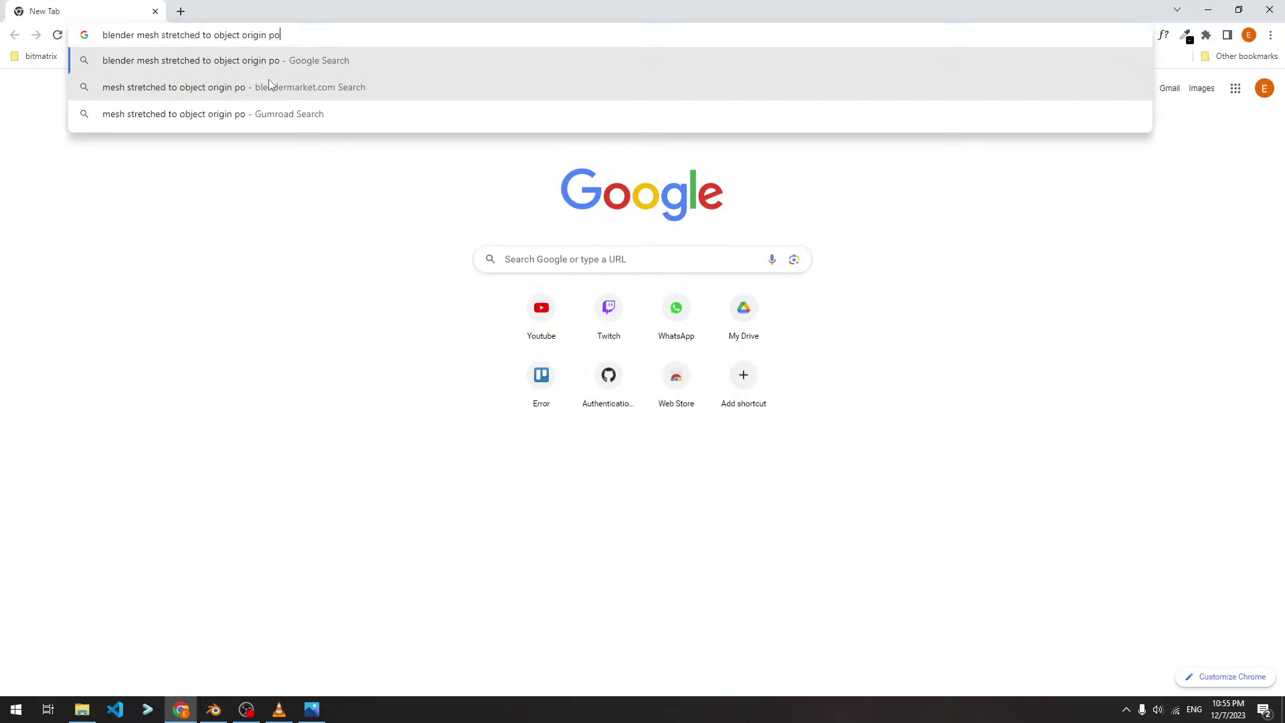
key("Return")
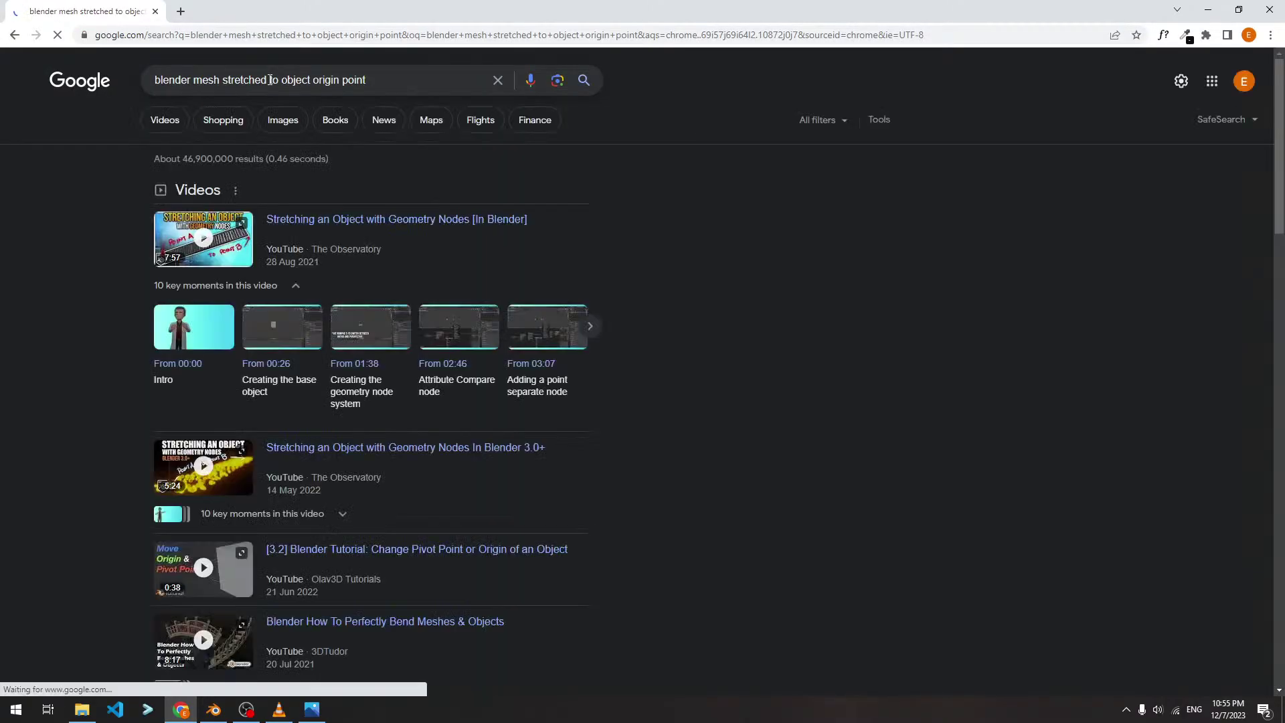
left_click(283, 121)
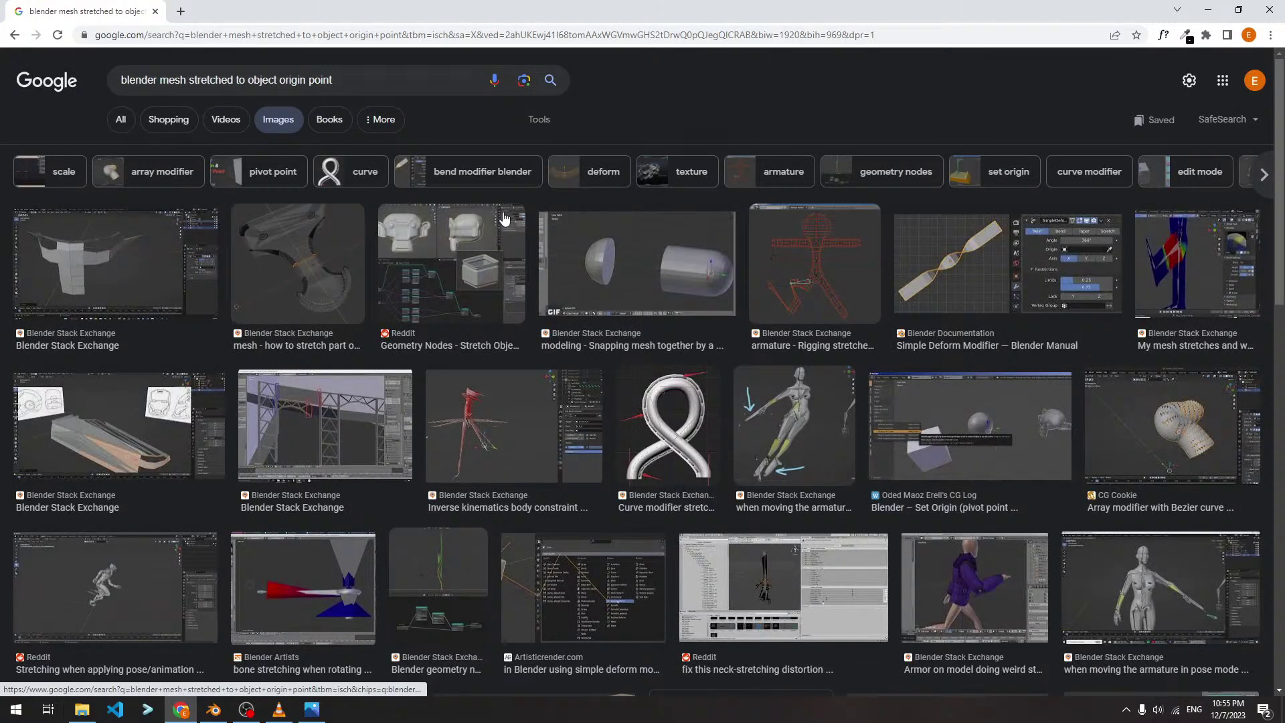
View the Blender Stack Exchange image result about mesh points locked in place, look through the other results and close the search tab
left_click(148, 426)
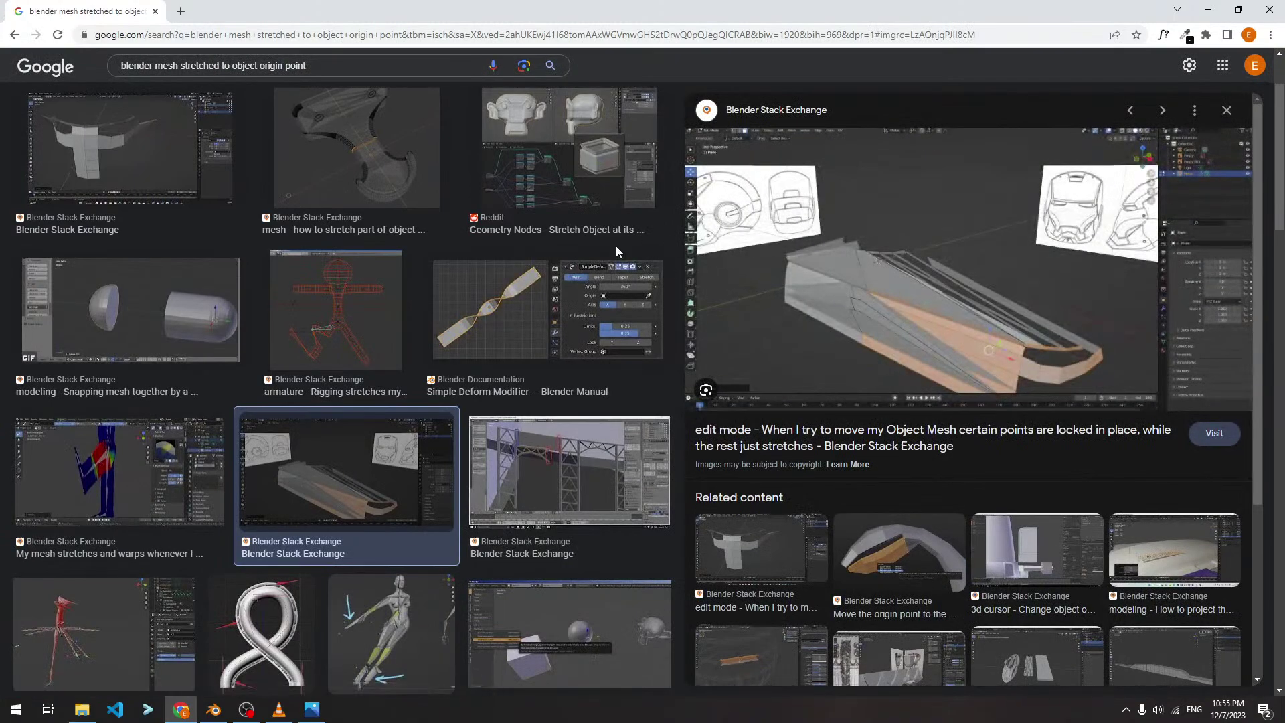
scroll(616, 246, "down", 8)
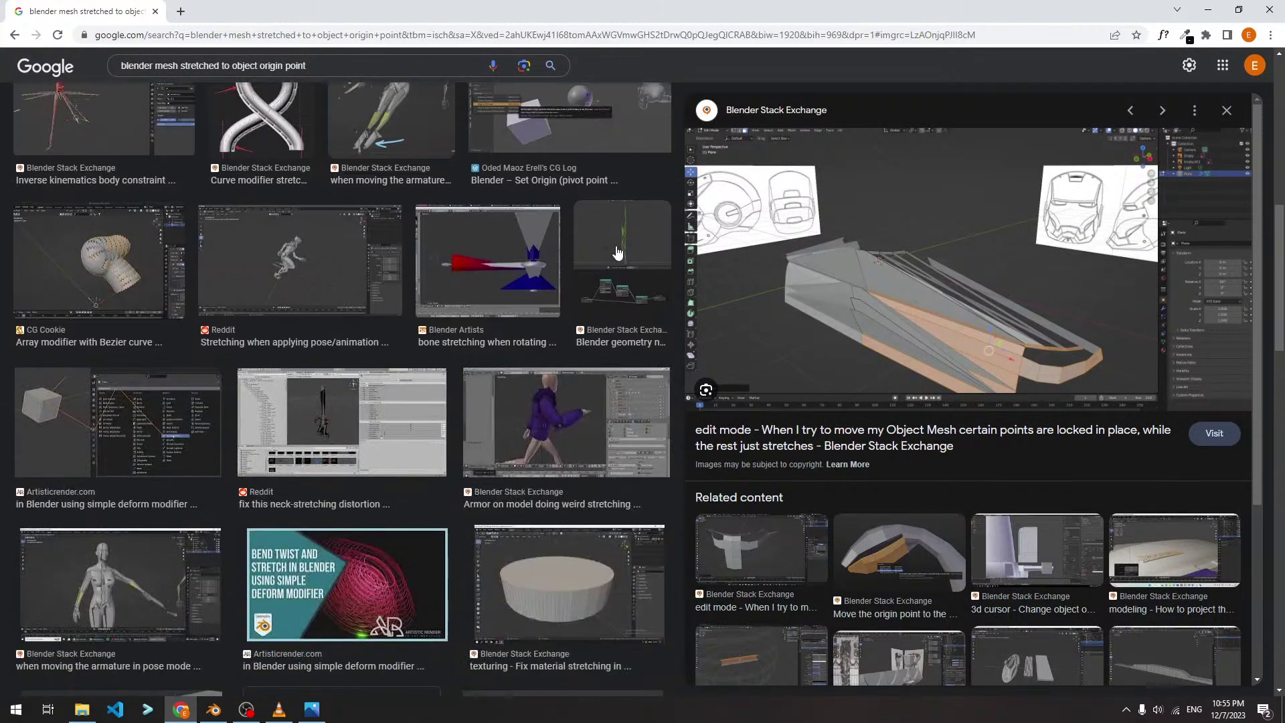
scroll(618, 253, "down", 4)
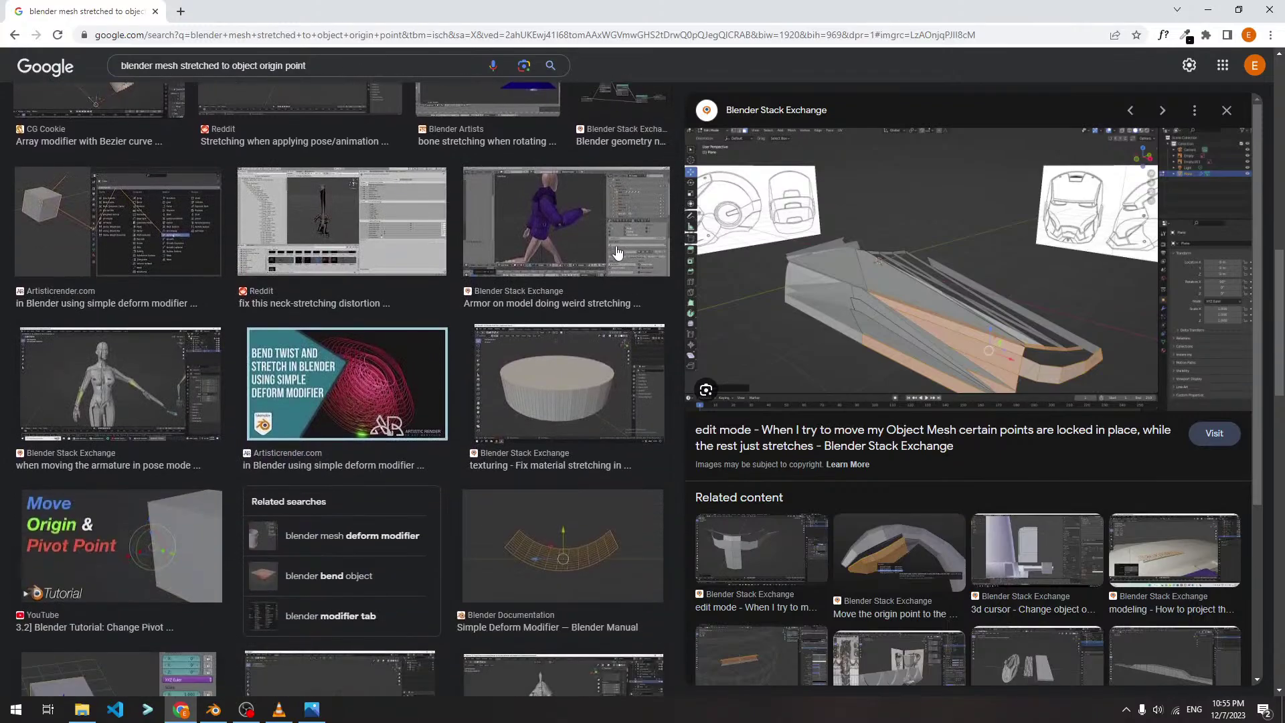
scroll(617, 252, "down", 3)
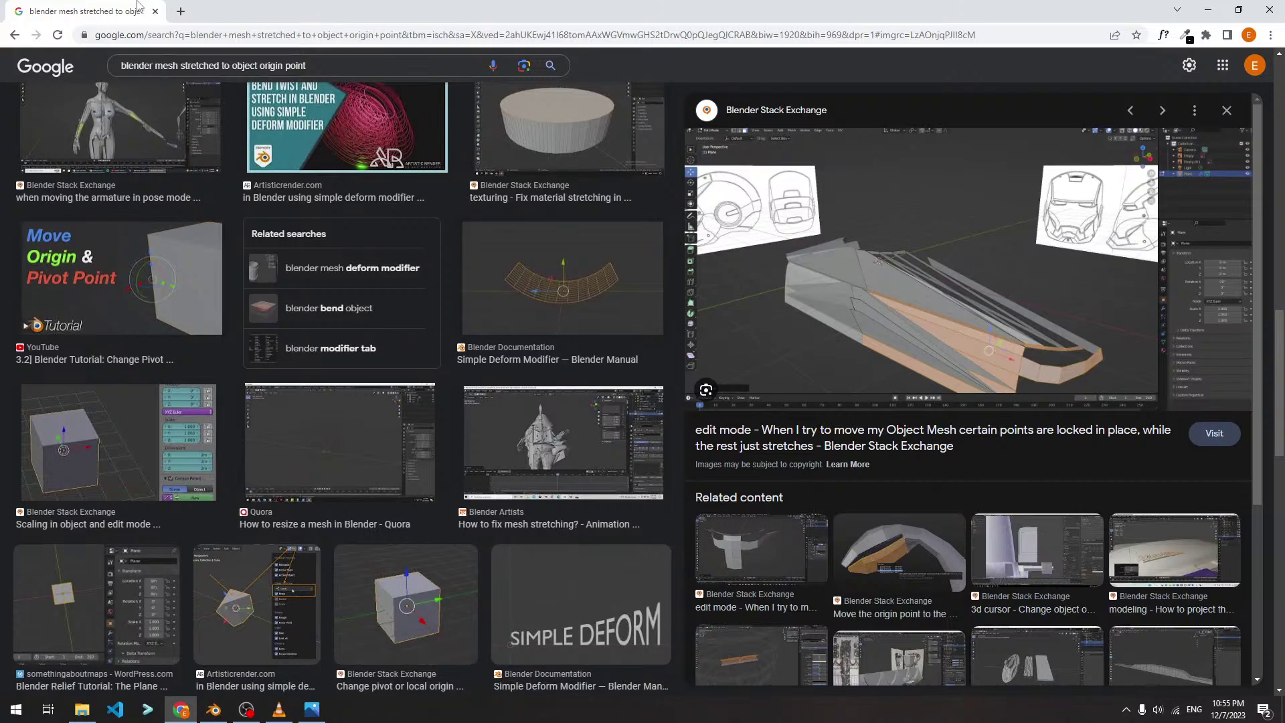
key("ctrl+w")
Enable the Face Orientation overlay in the Blender viewport
key("Tab")
key("Tab")
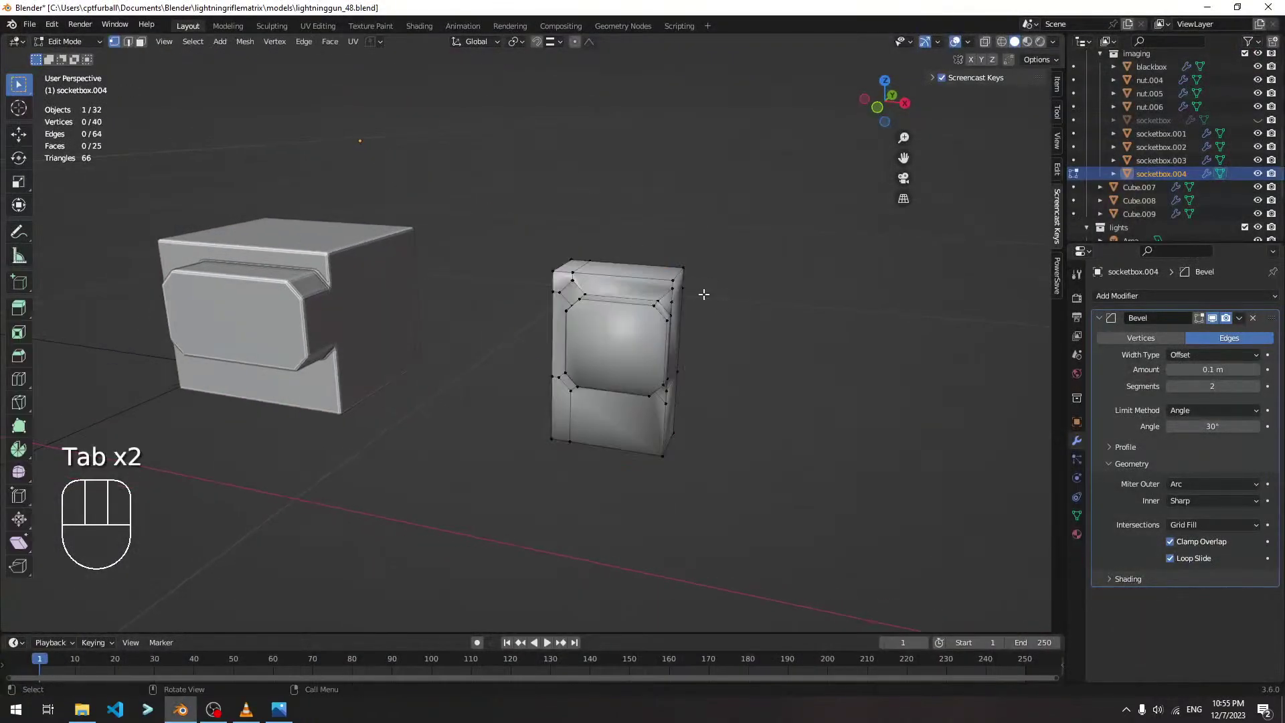
left_click(968, 41)
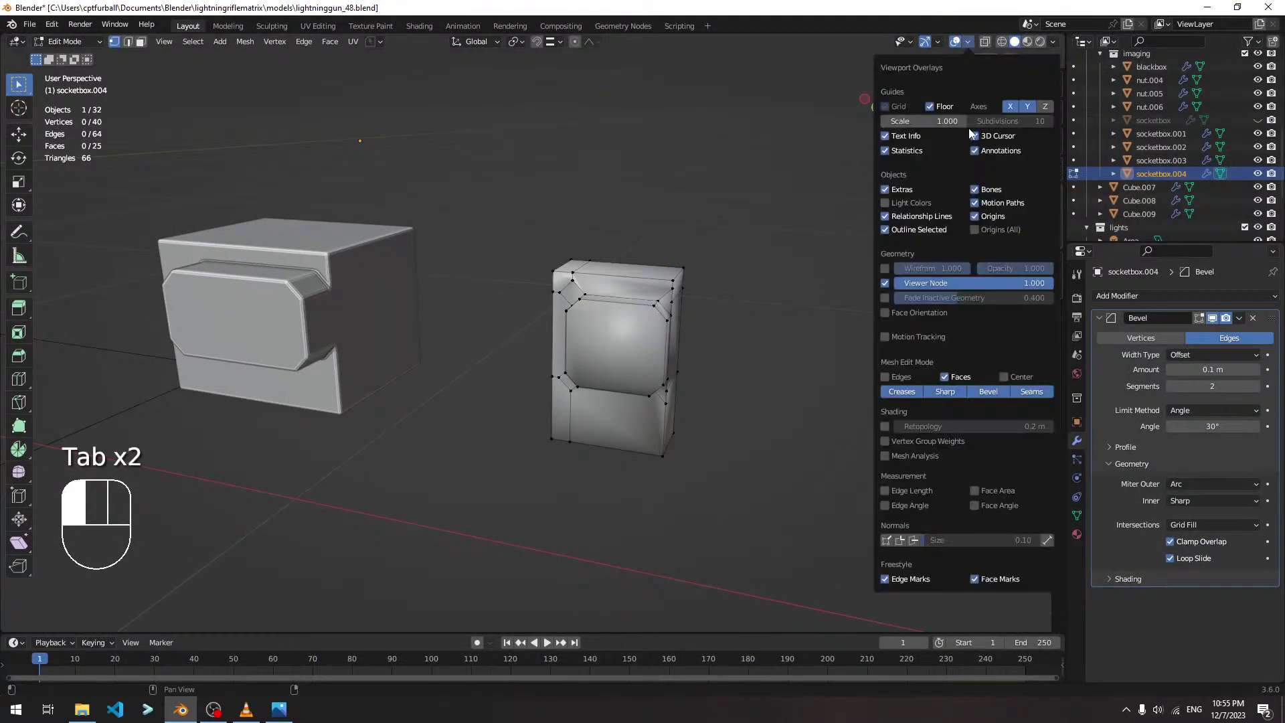
left_click(902, 316)
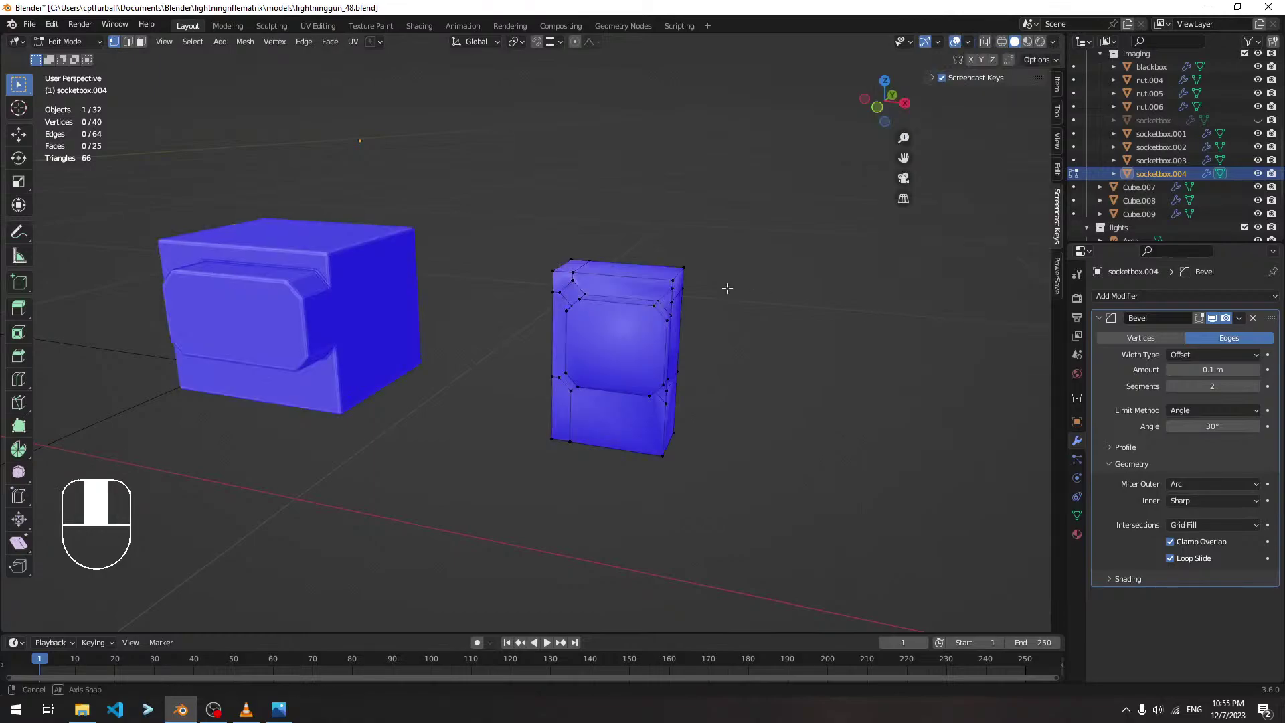
middle_click_drag(726, 287, 860, 328)
Compare the face orientation of socketbox.004 and Cube.009 in Object Mode and Edit Mode, viewing both meshes from behind and in front
key("Tab")
key("Tab")
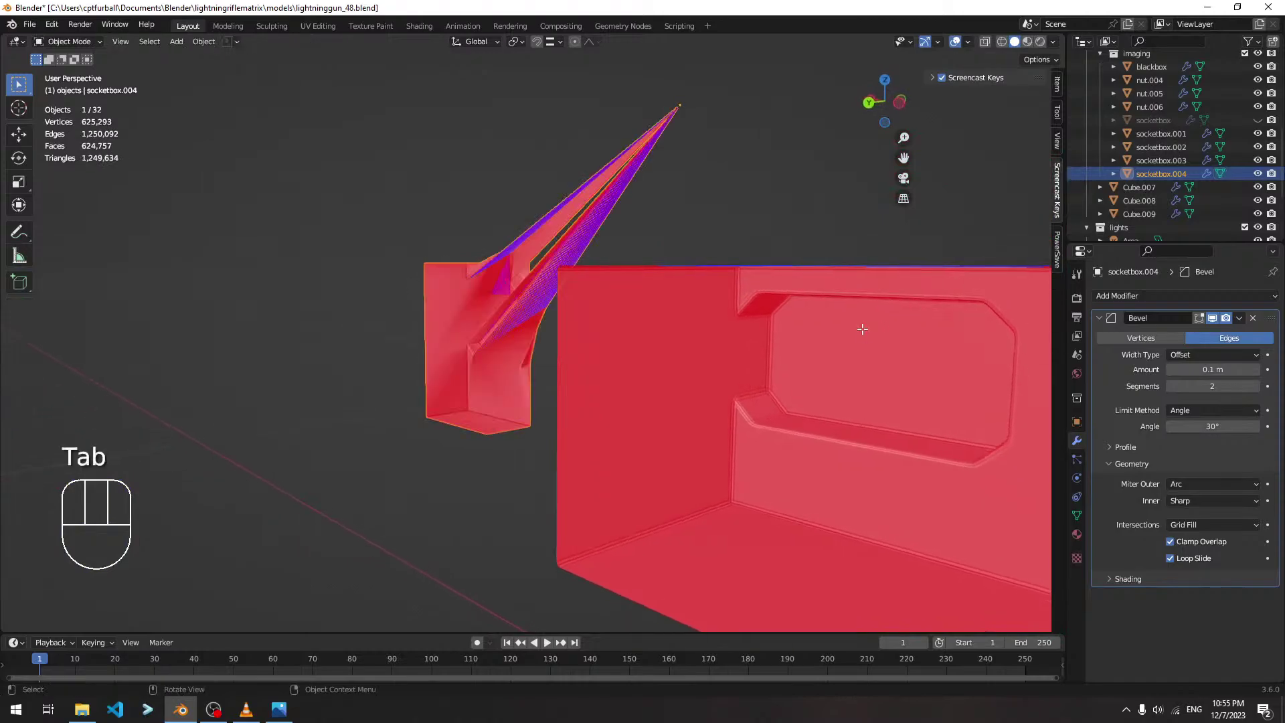
key("Tab")
key("Tab")
key("Tab")
left_click(742, 304)
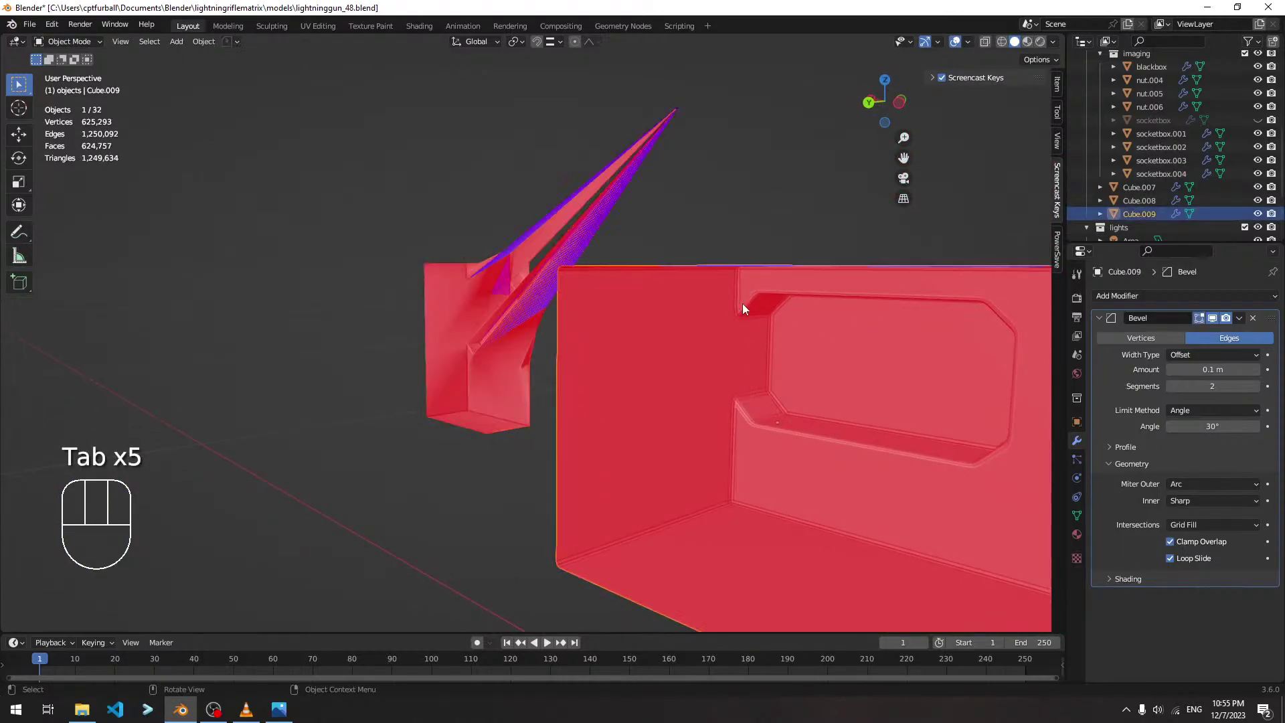
key("Tab")
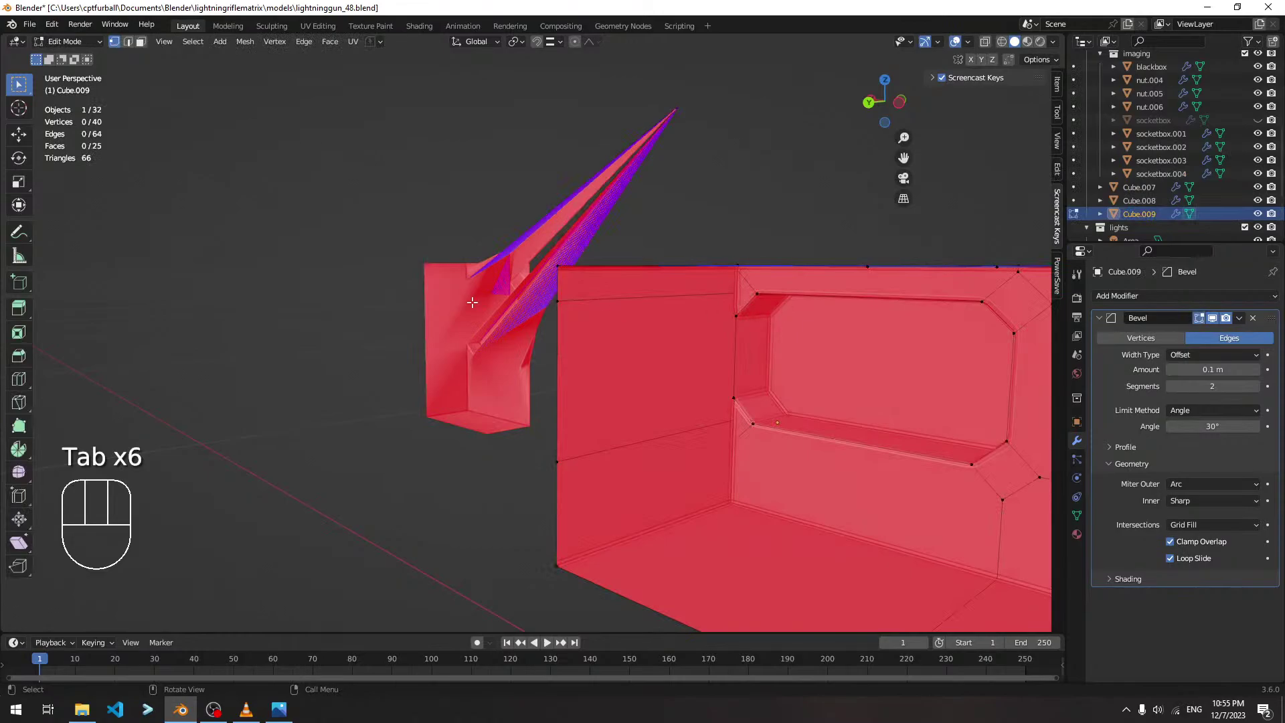
key("Tab")
left_click(509, 279)
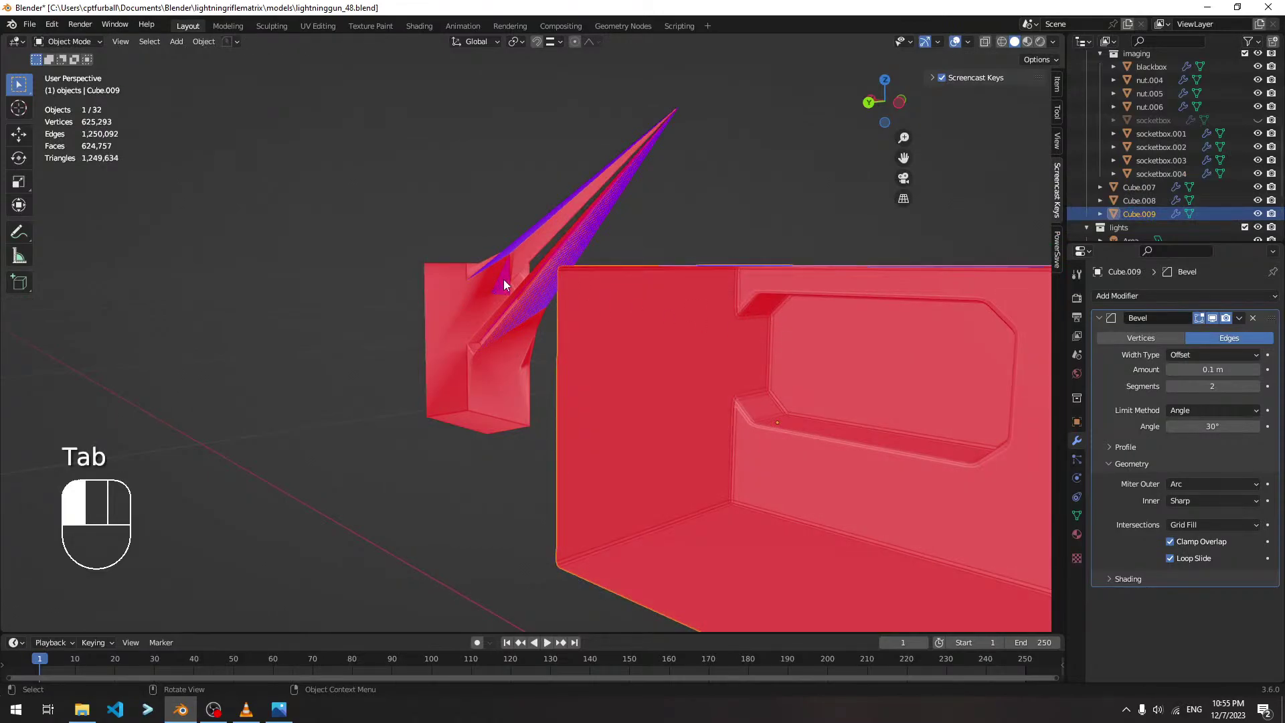
key("Tab")
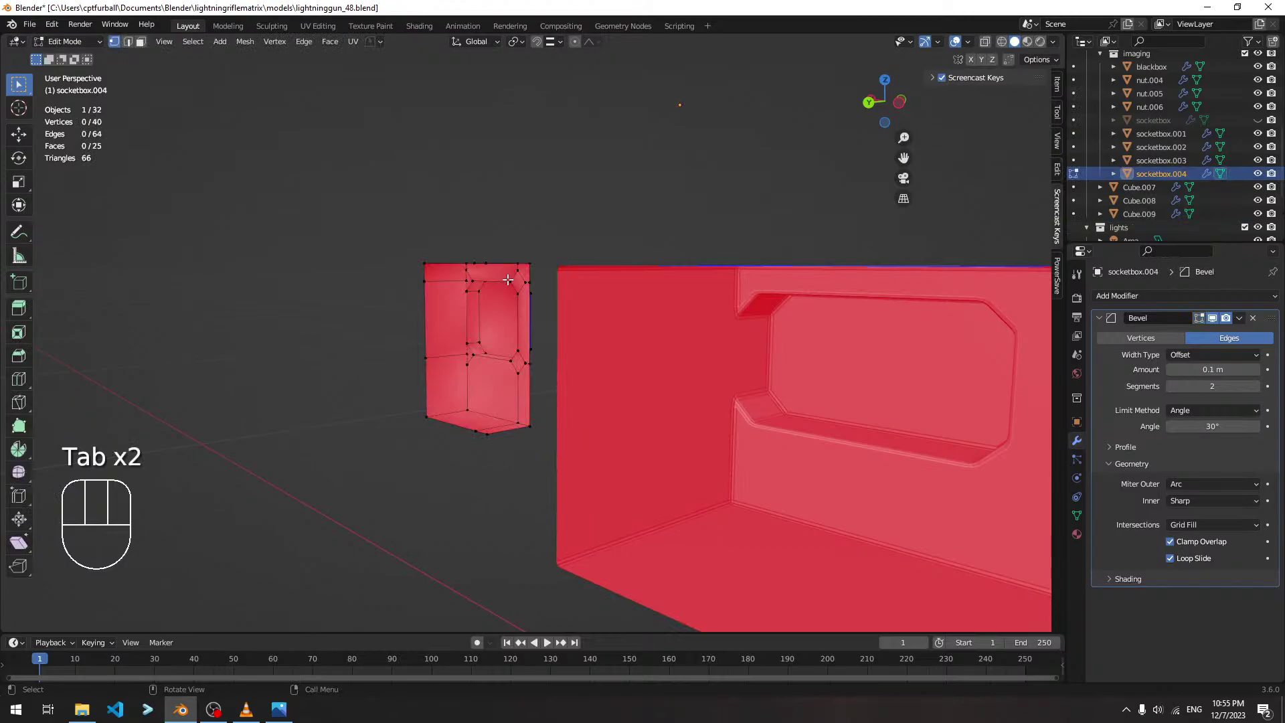
key("Tab")
middle_click_drag(528, 275, 746, 319)
middle_click_drag(657, 243, 582, 331)
middle_click_drag(373, 306, 479, 350)
key("Tab")
key("Tab")
Set Cube.009's origin to the 3D cursor
left_click(467, 344)
left_click(203, 41)
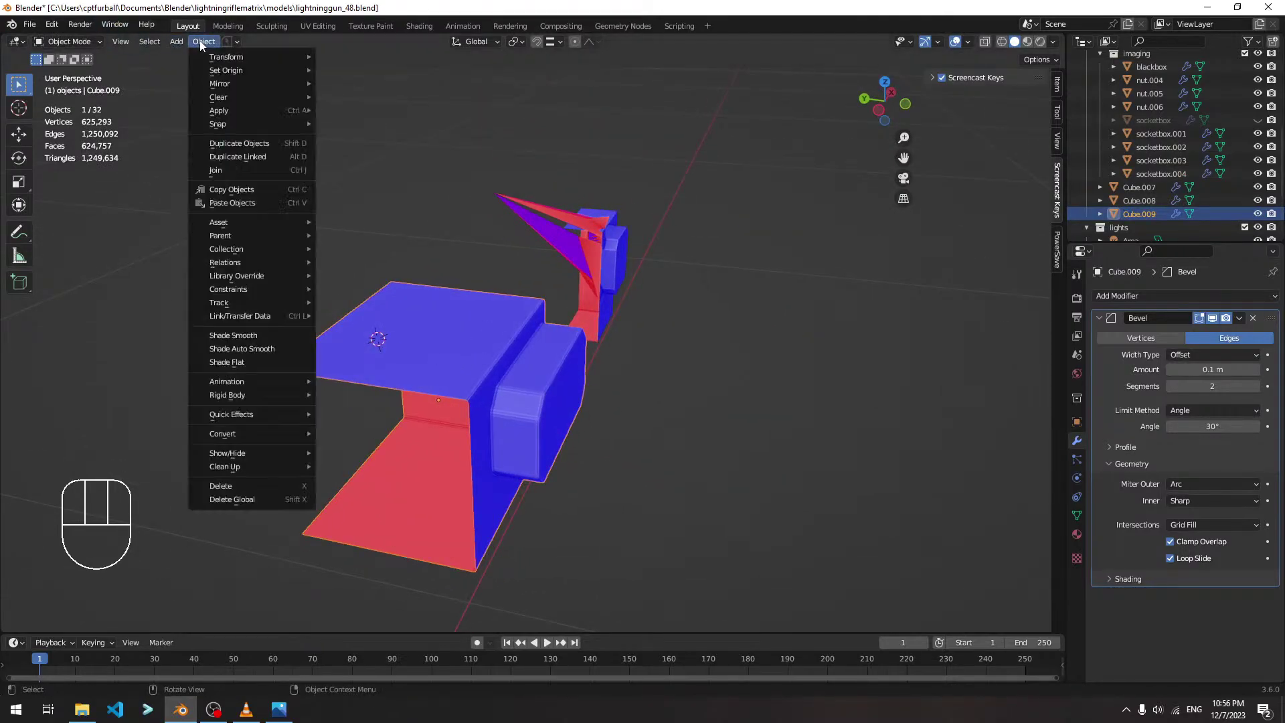
mouse_move(266, 70)
left_click(395, 99)
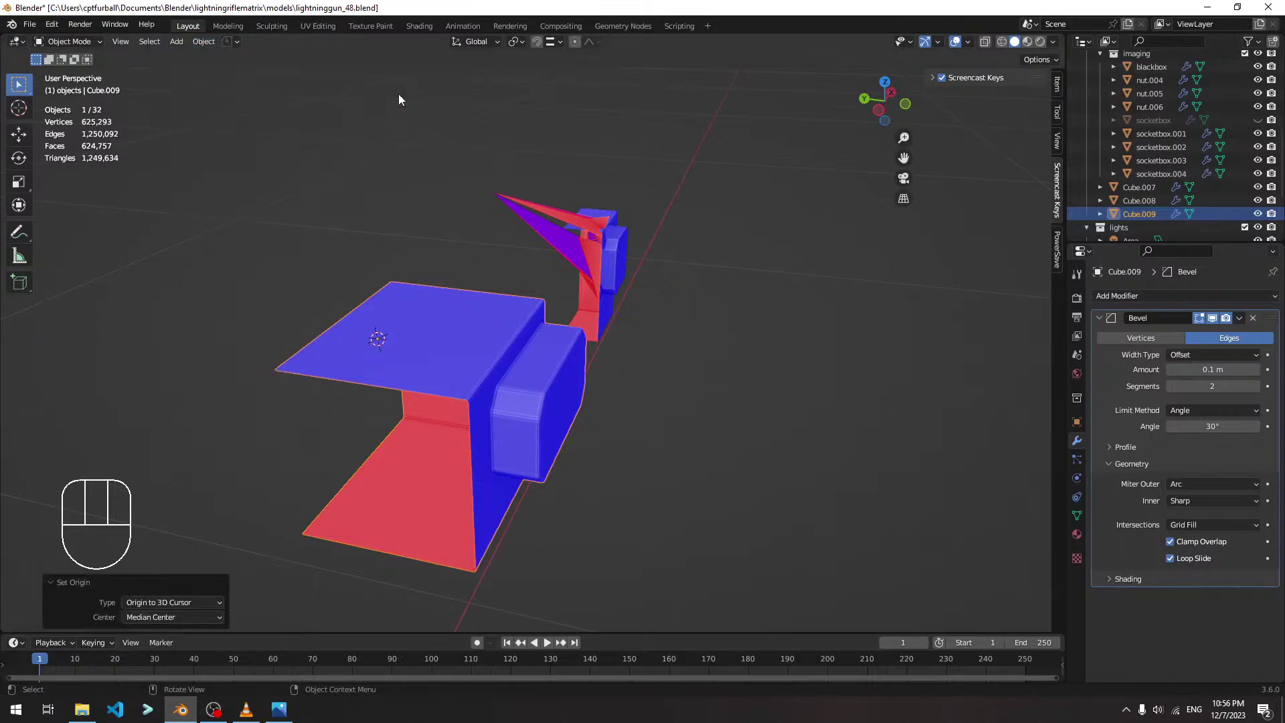
middle_click_drag(589, 171, 555, 187)
Expand socketbox.004 in the enlarged Outliner and select its Cube.021 mesh data
middle_click_drag(888, 285, 644, 328, "shift")
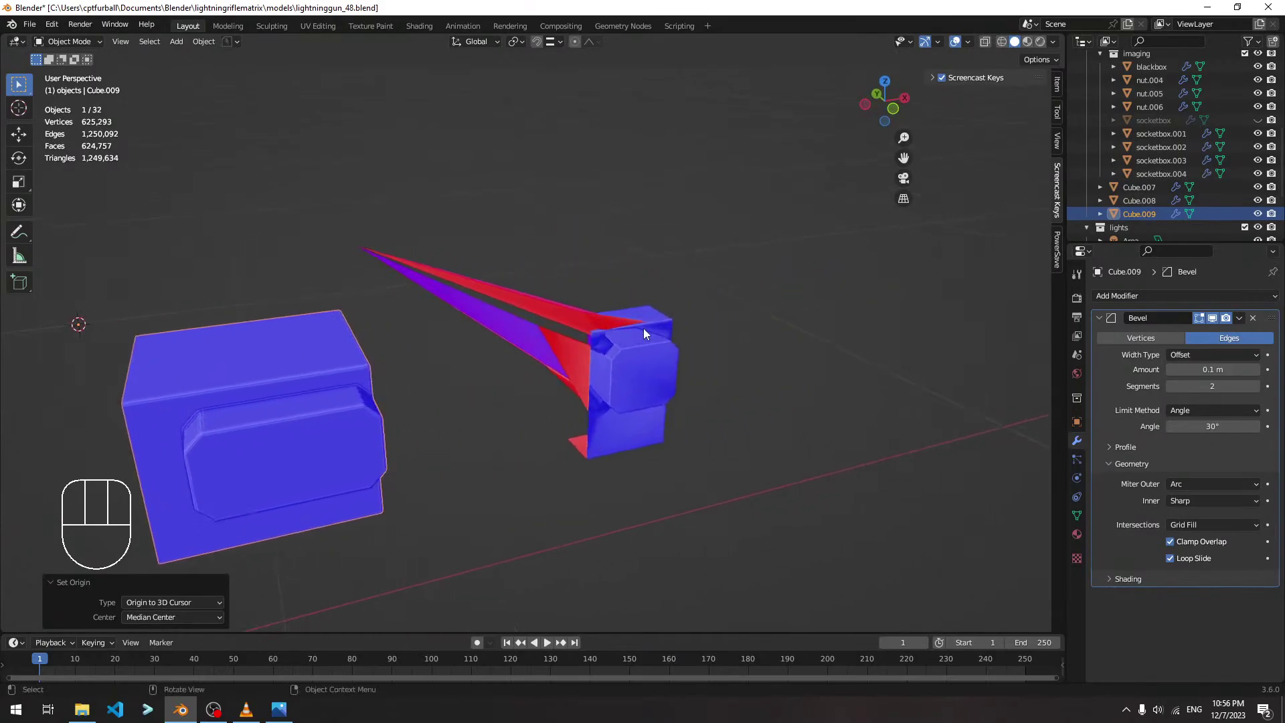
left_click(583, 320)
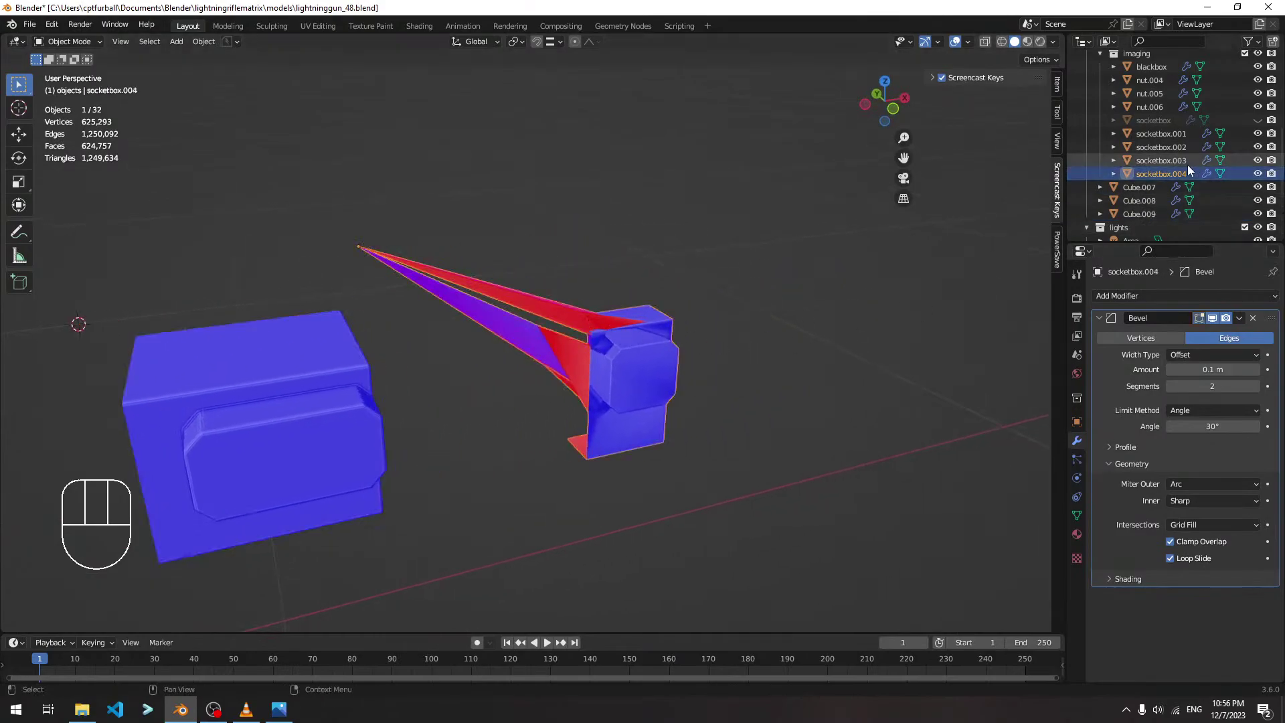
left_click(1114, 174)
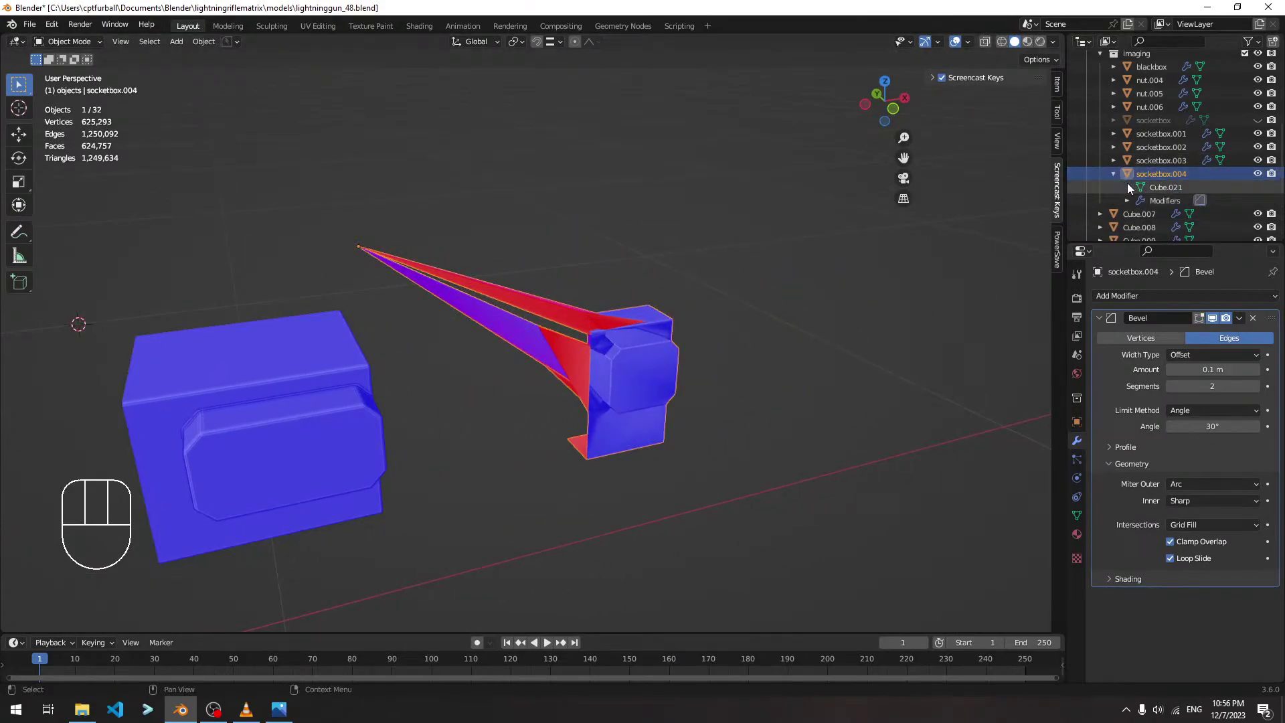
left_click_drag(1163, 243, 1162, 335)
left_click(1165, 235)
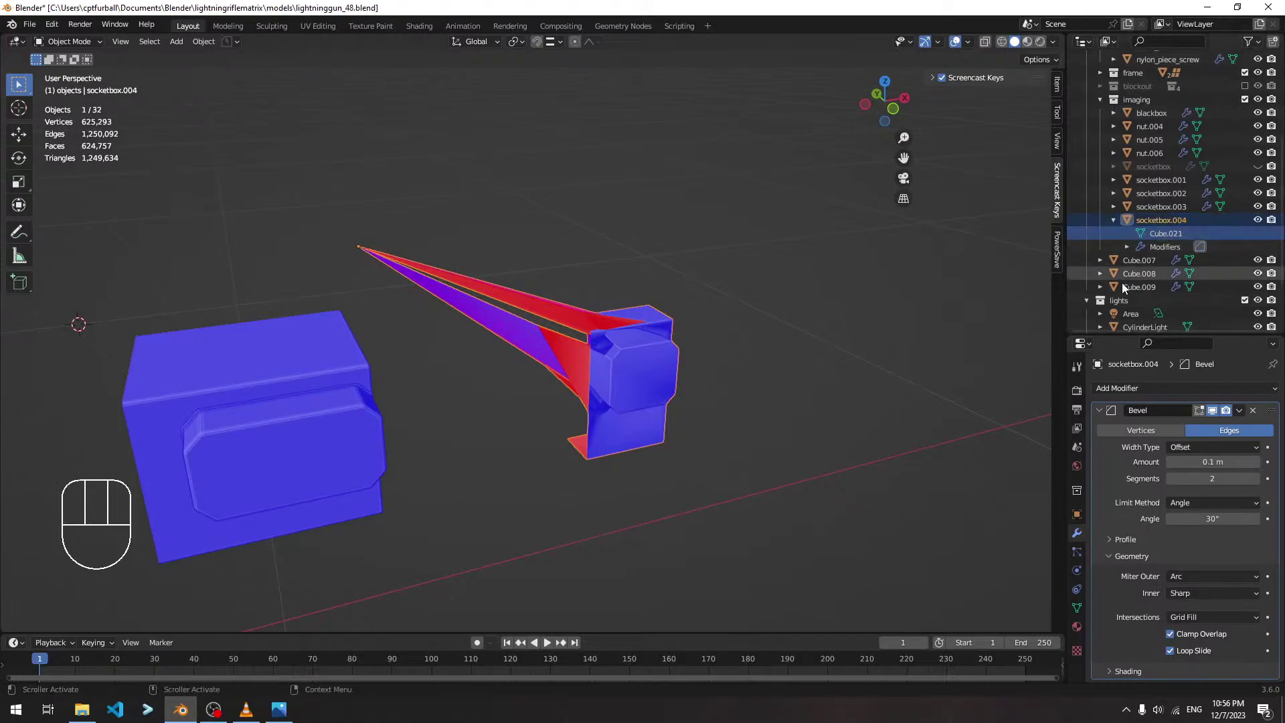
Select all of socketbox.004's geometry in Edit Mode and look through the available vertex and face operations
right_click(648, 323)
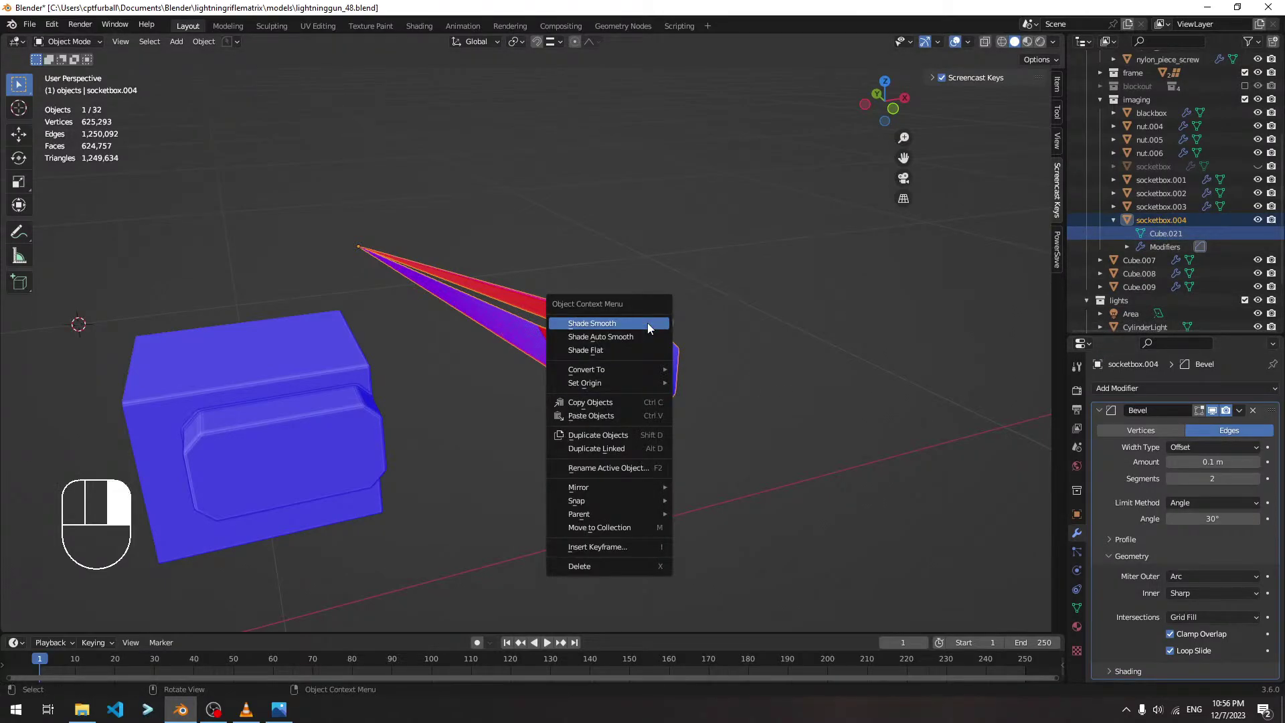
key("Tab")
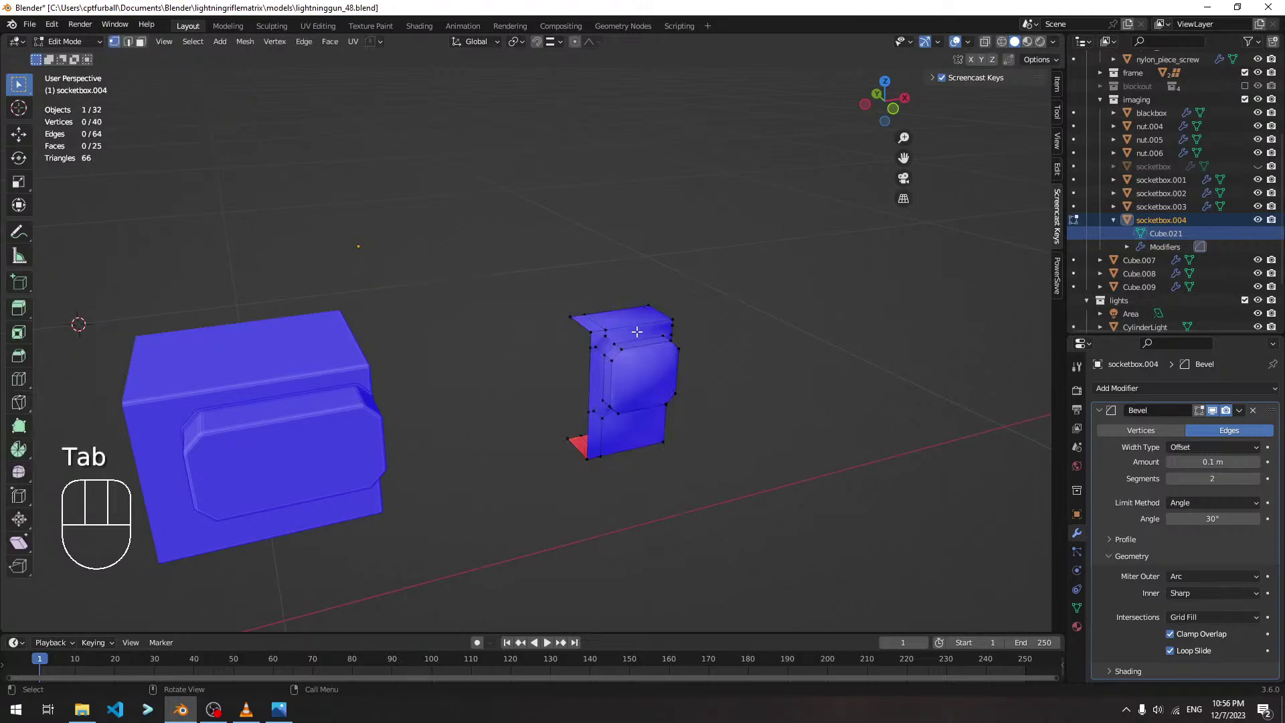
key("a")
middle_click_drag(637, 337, 717, 379)
right_click(718, 379)
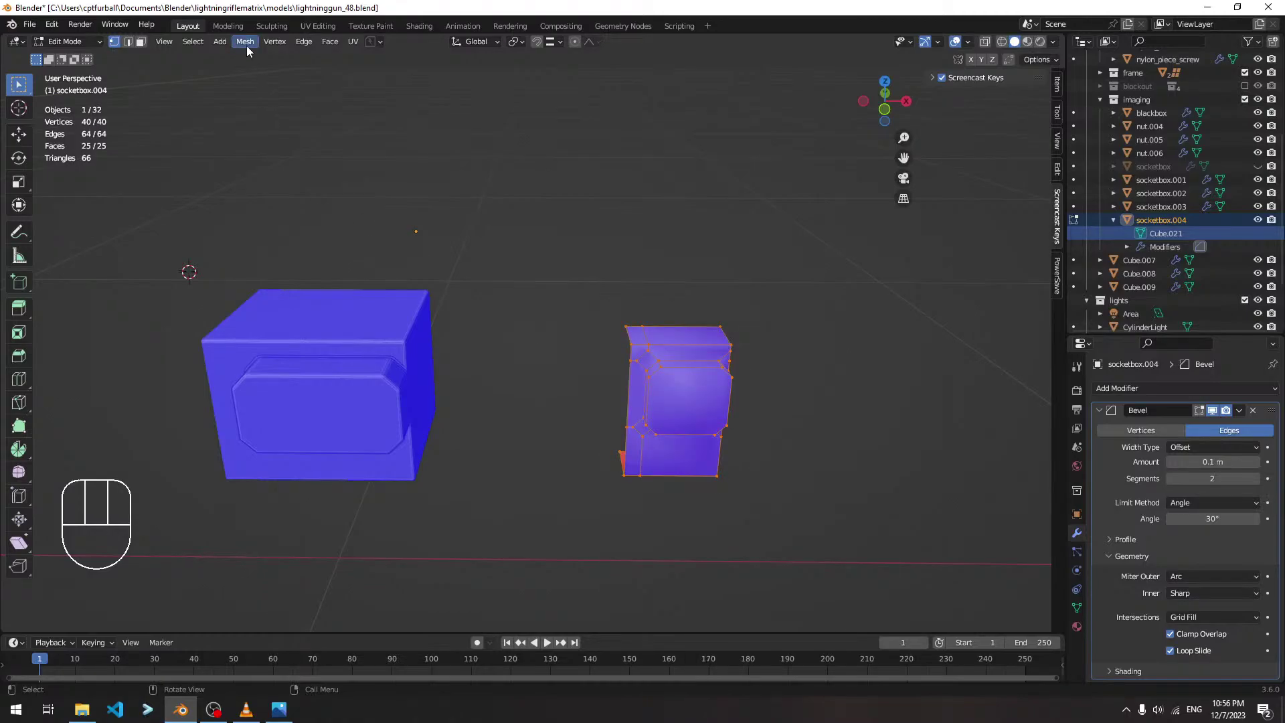
key("3")
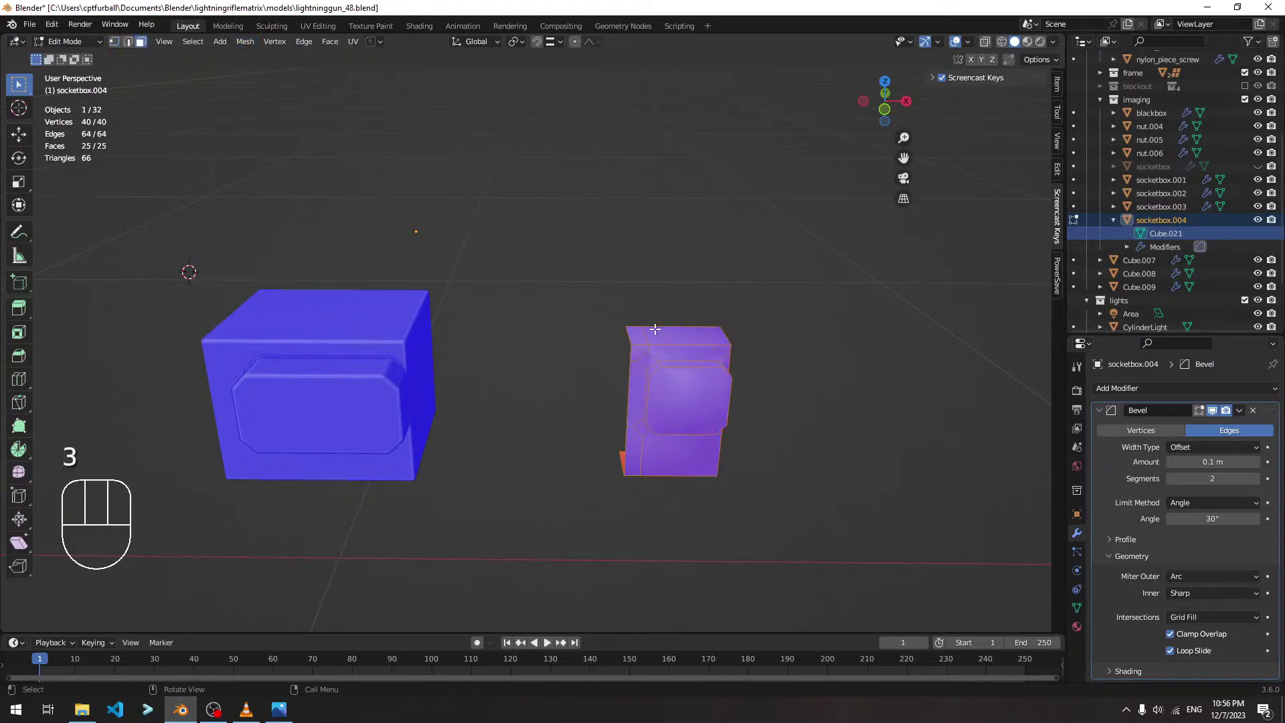
right_click(701, 389)
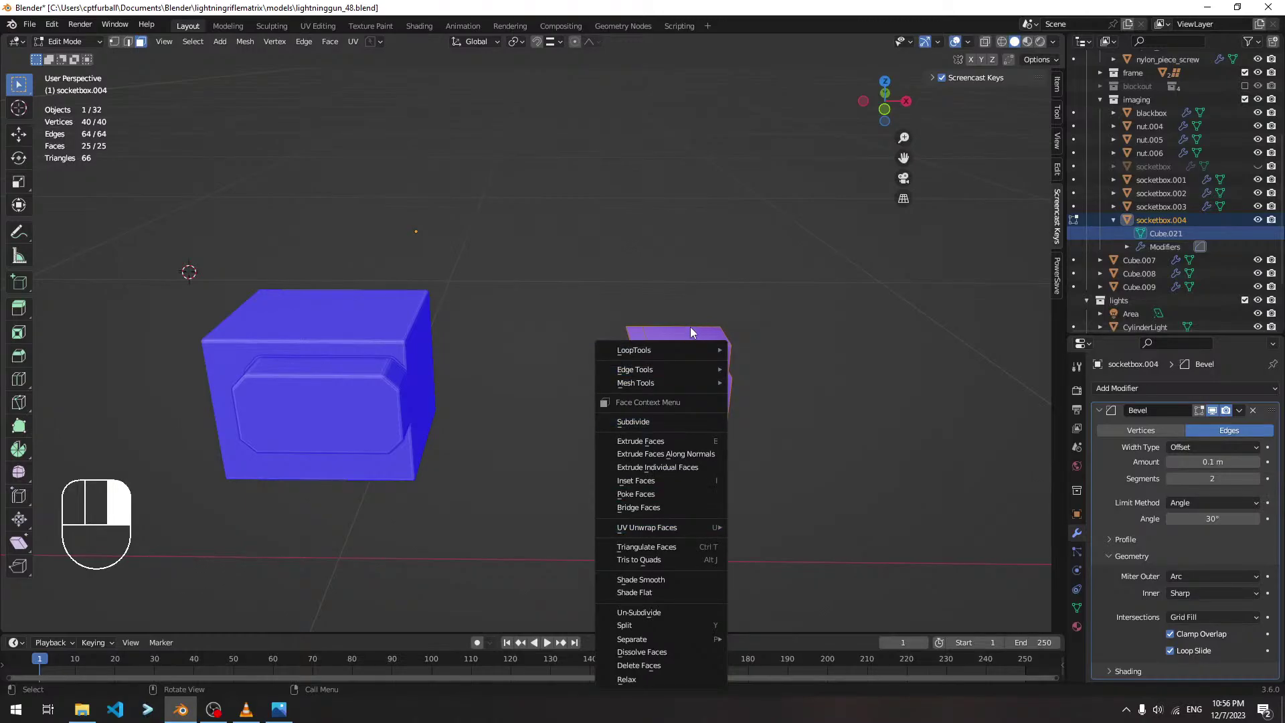
left_click(761, 282)
Duplicate all of socketbox.004's vertices, moving the copy about 0.021 m in X, 0.067 m in Y and 0.17 m in Z
middle_click_drag(683, 377, 560, 341, "shift")
key("Tab")
key("Tab")
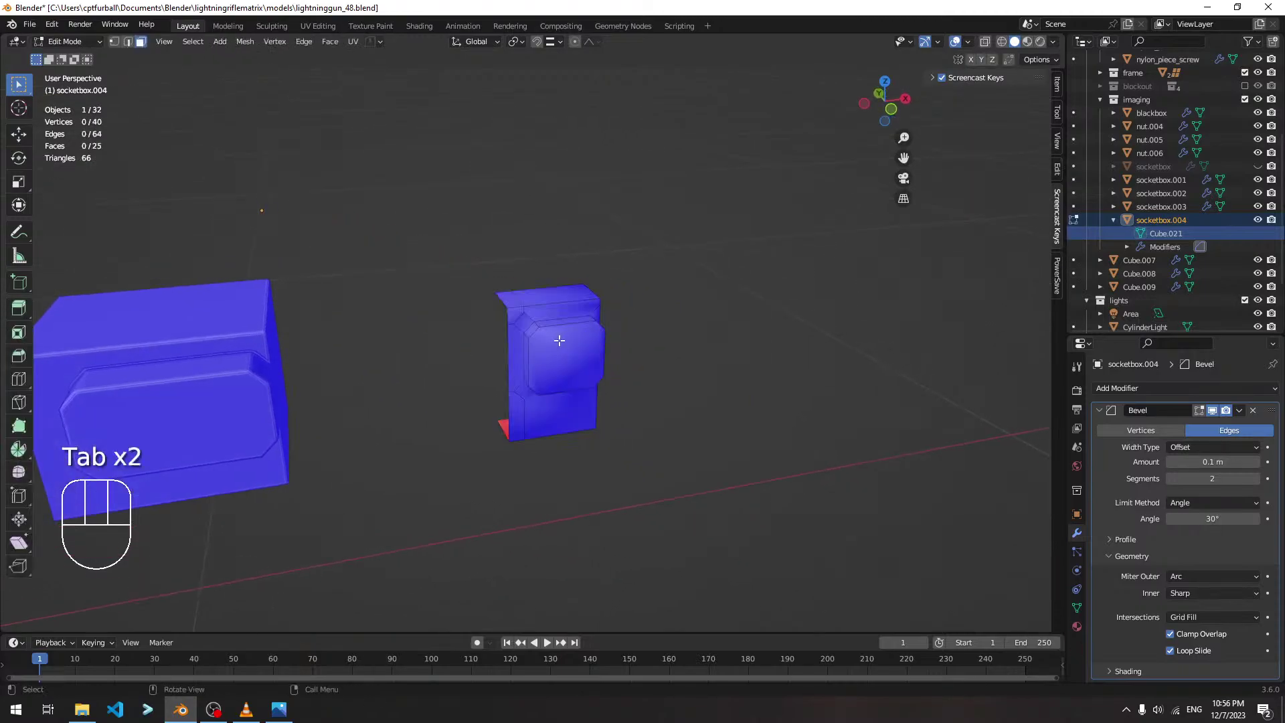
key("1")
key("a")
key("shift+d")
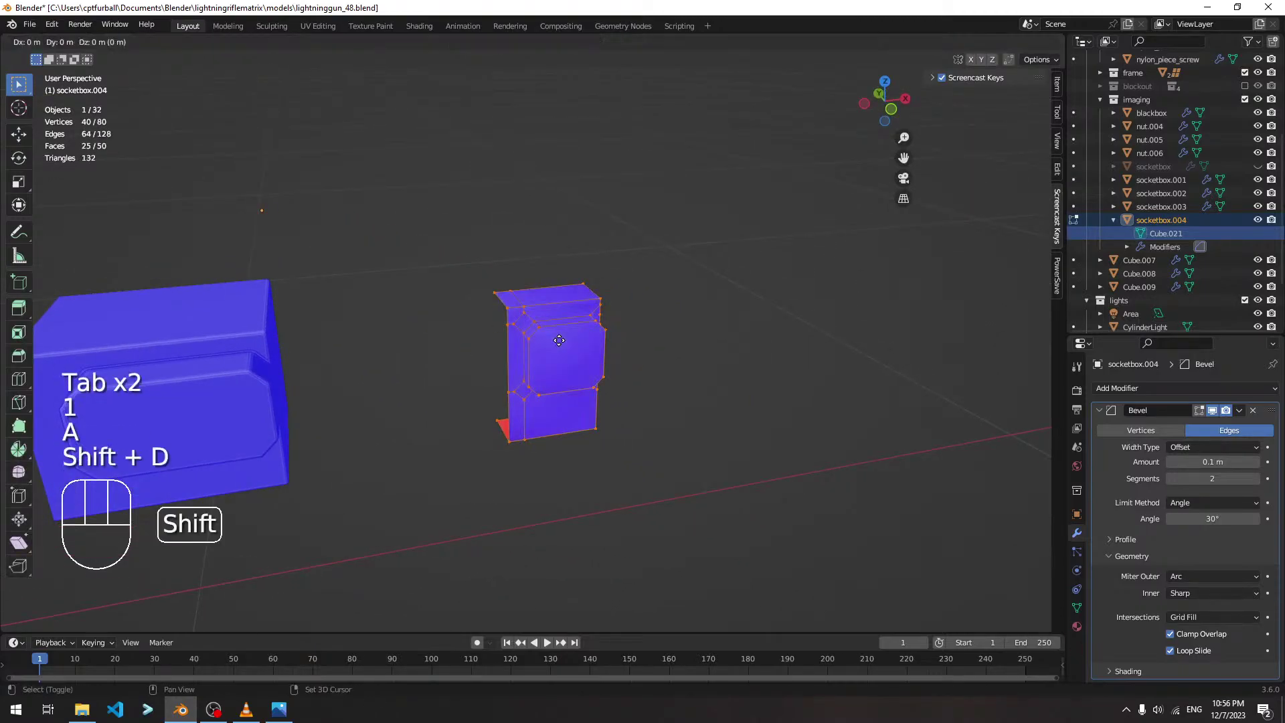
left_click(582, 149)
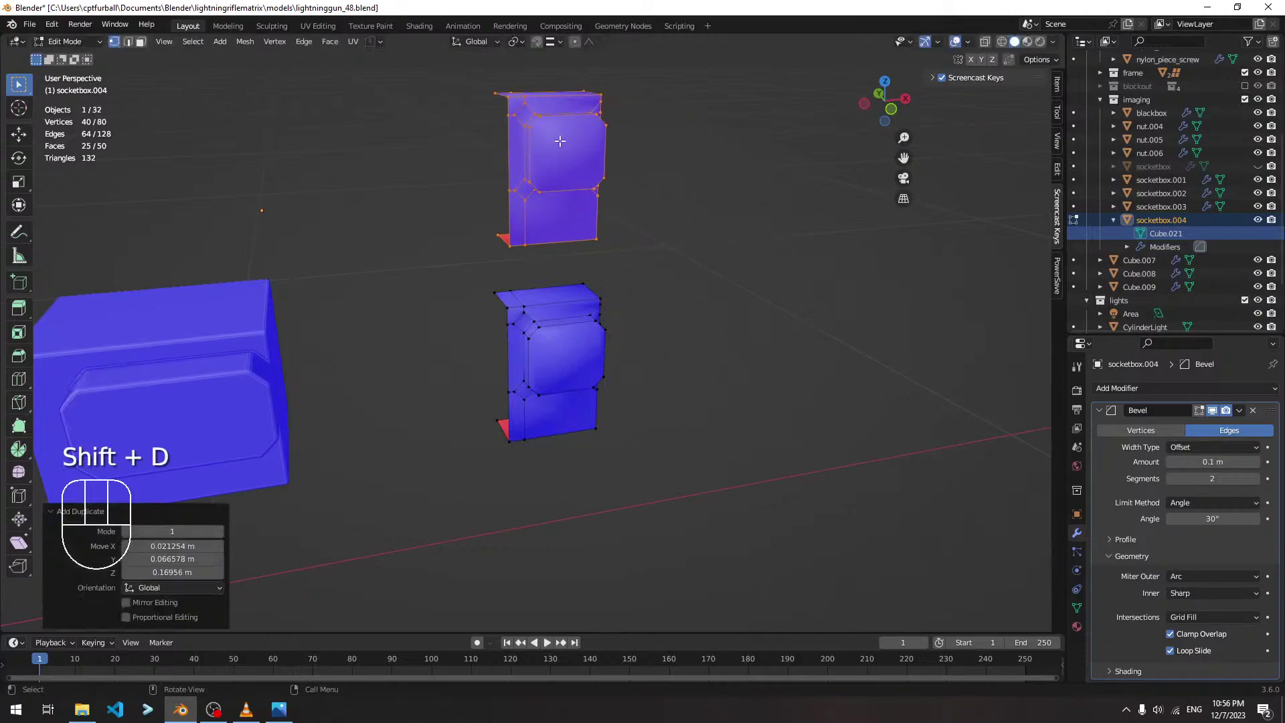
Compare socketbox.004's original and duplicated geometry in Object Mode and Edit Mode from the front and the back
key("Tab")
middle_click_drag(584, 154, 532, 168)
key("Tab")
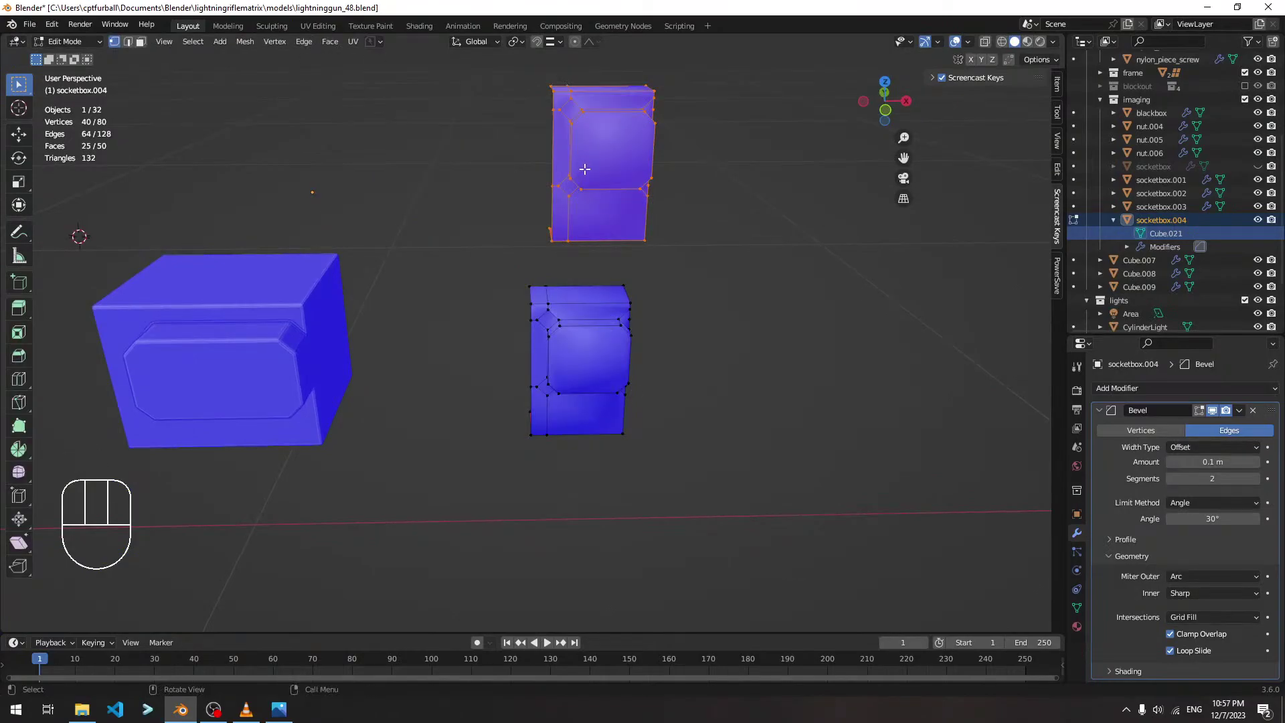
middle_click_drag(585, 170, 796, 195)
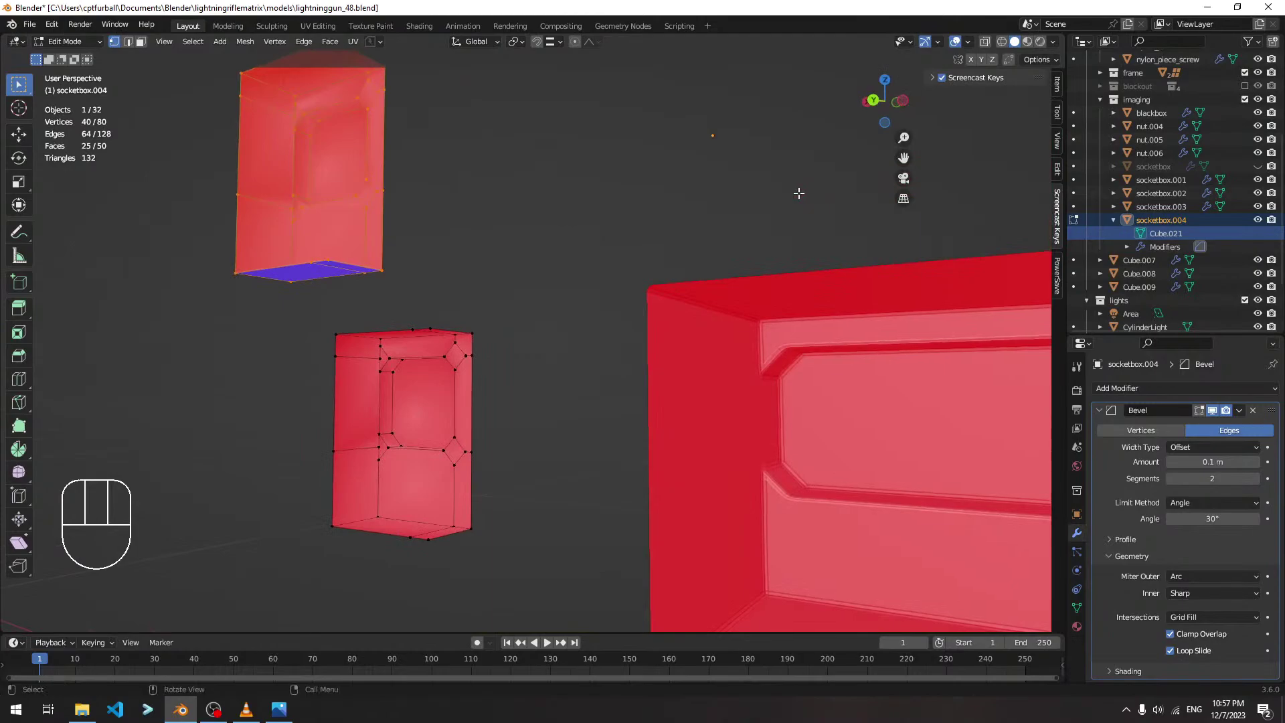
key("Tab")
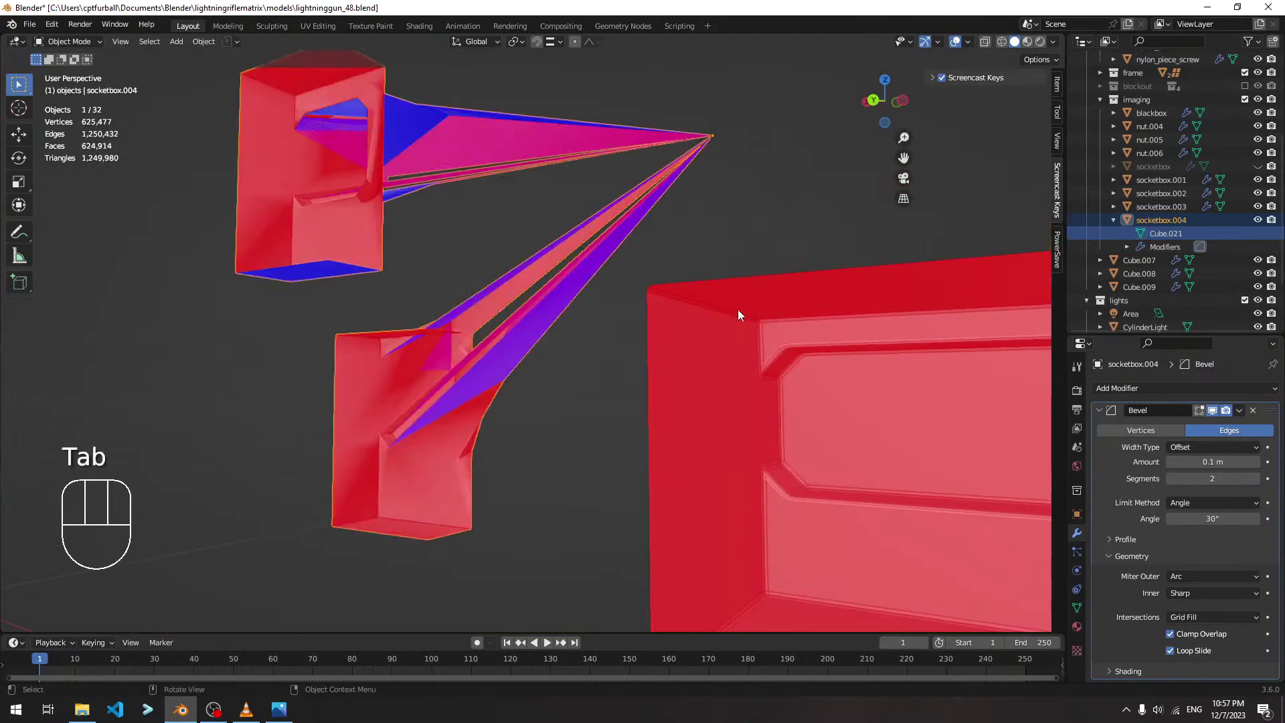
Inspect Cube.009's mesh in Edit Mode from several angles beside the two stretched socketbox.004 blocks
left_click(741, 330)
key("Tab")
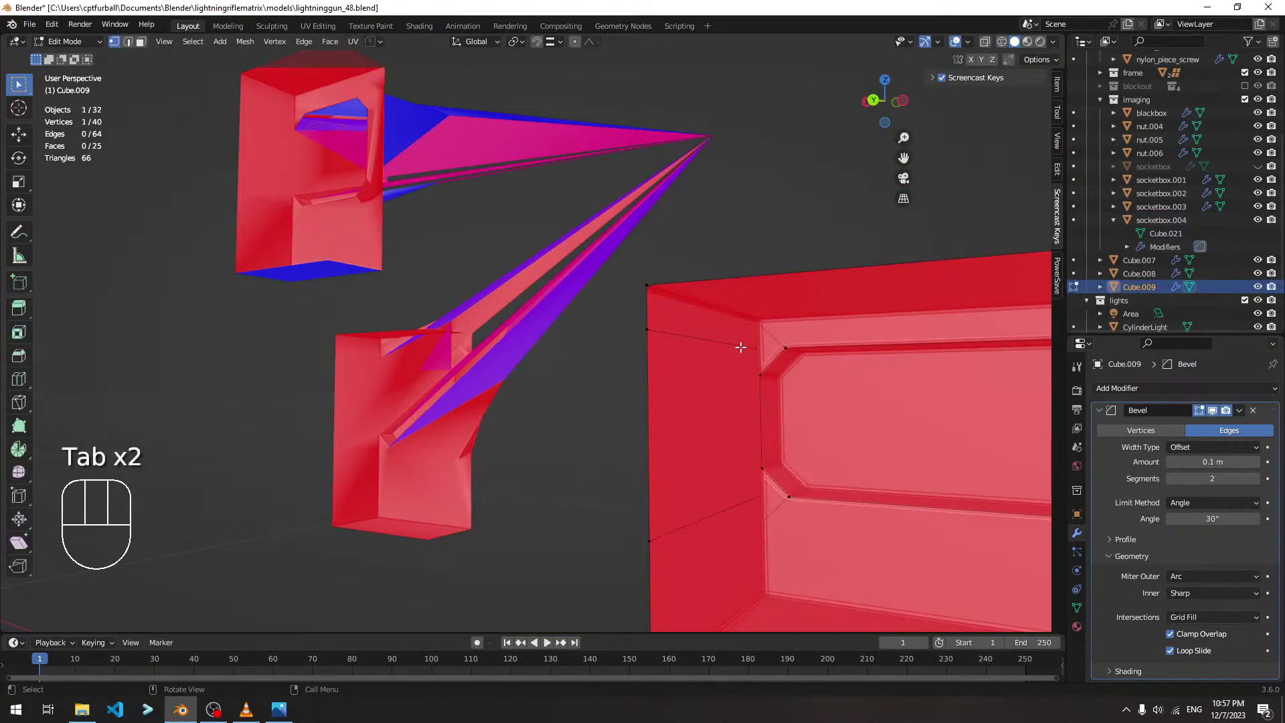
scroll(740, 346, "down", 5)
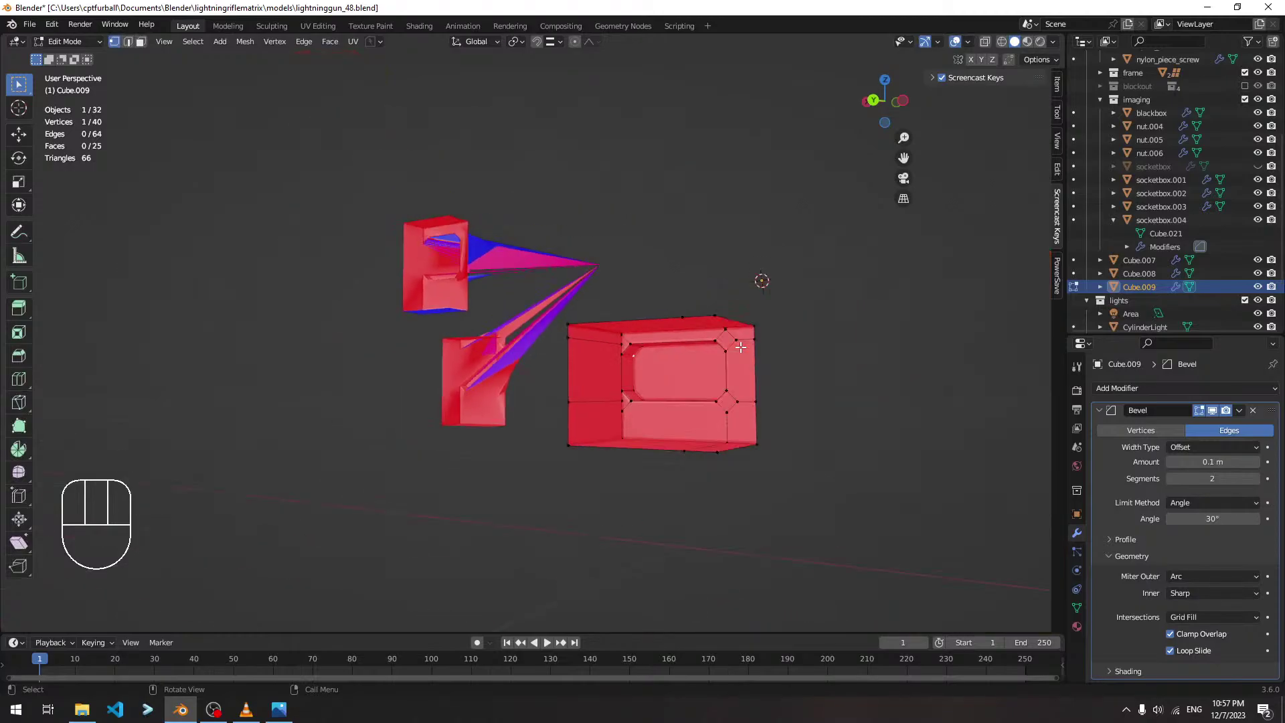
scroll(741, 347, "up", 2)
middle_click_drag(742, 347, 731, 354)
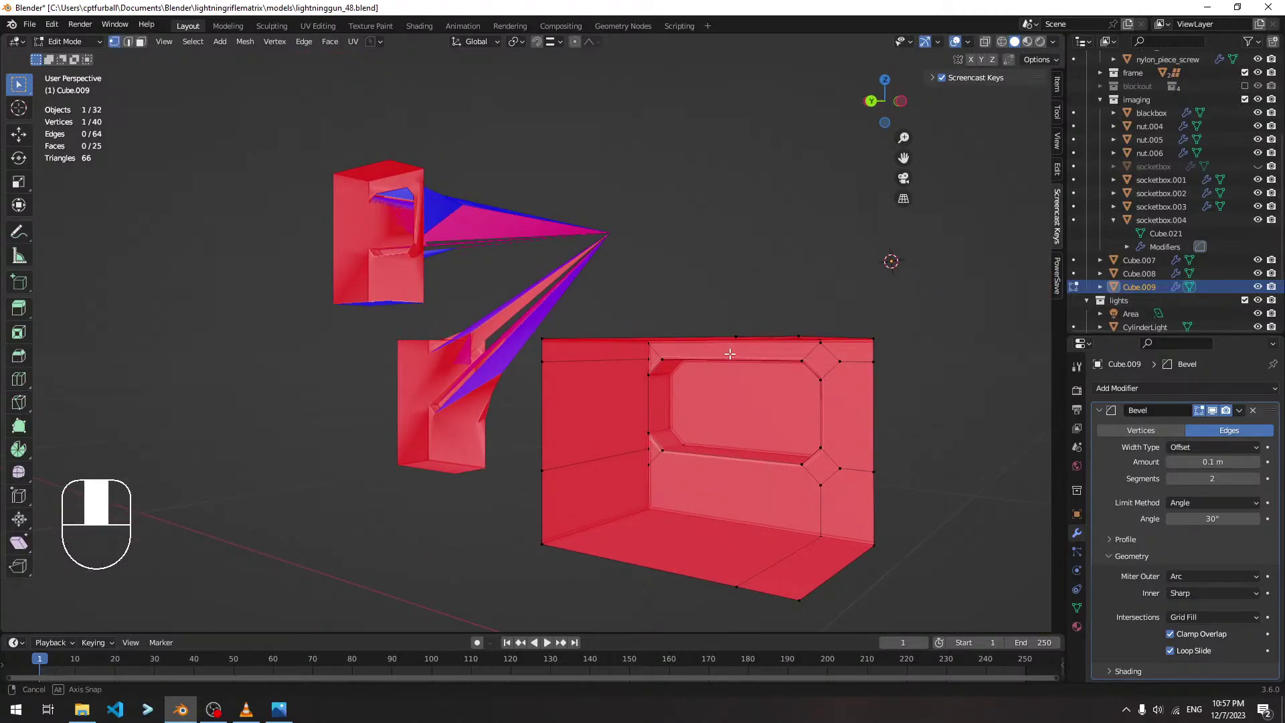
middle_click(721, 353)
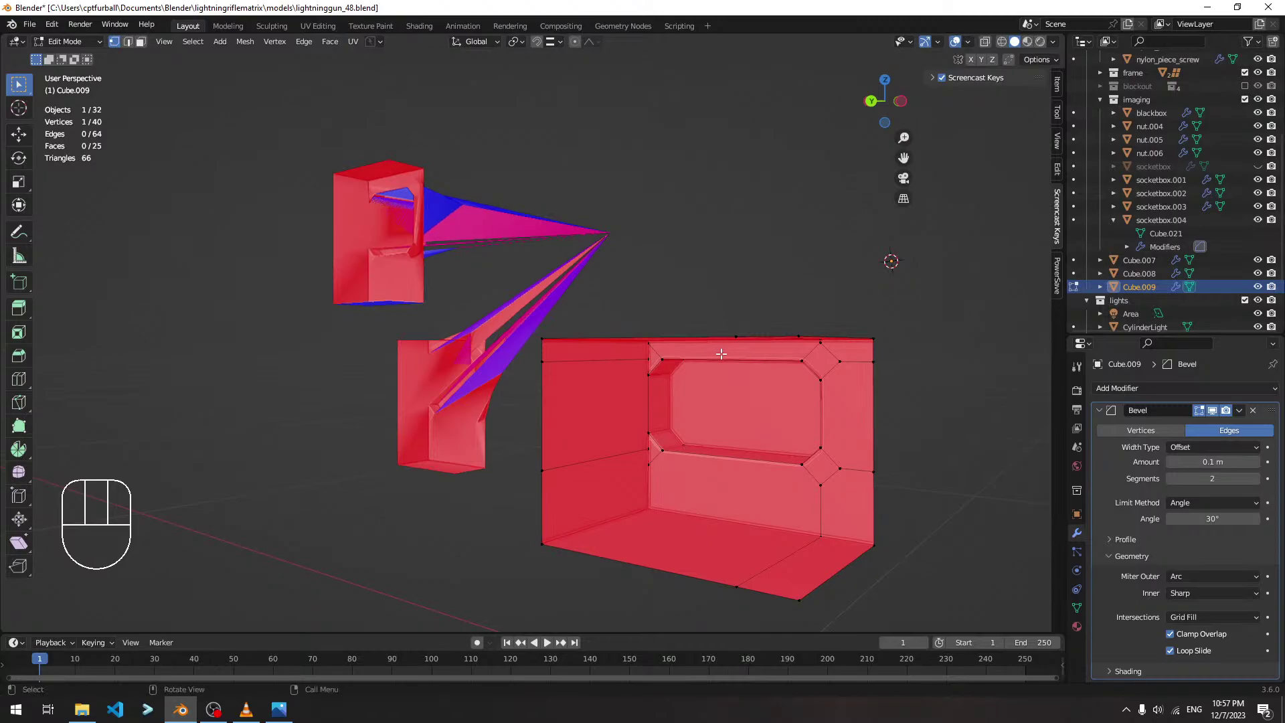
middle_click_drag(737, 343, 385, 375)
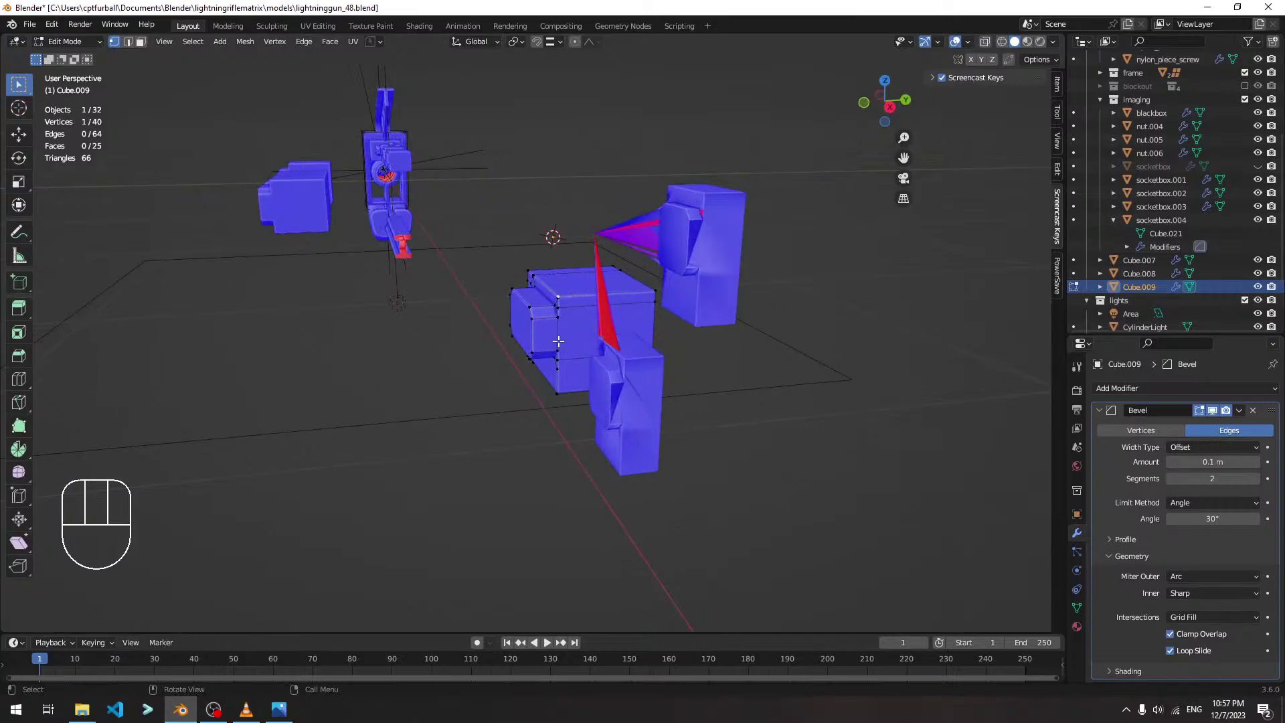
scroll(596, 304, "up", 3)
middle_click_drag(621, 277, 532, 302)
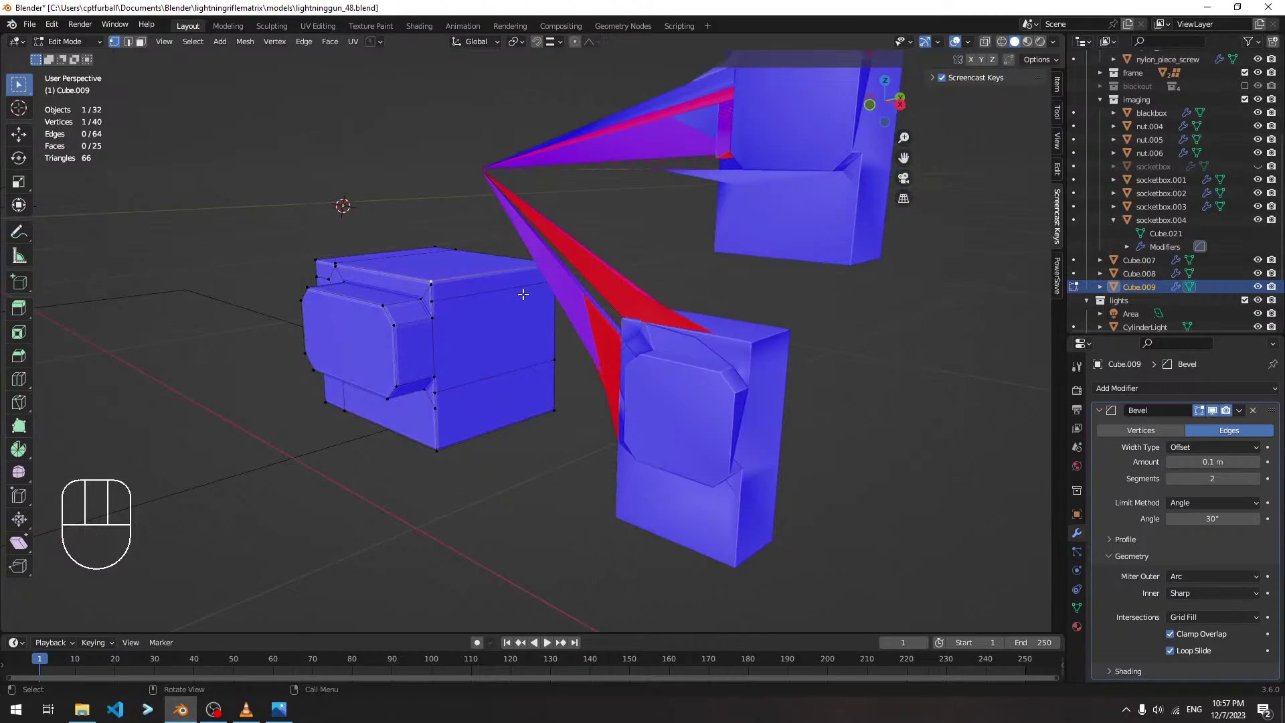
Leave Edit Mode on Cube.009 and examine socketbox.002 beside the gun model in Object Mode
scroll(523, 294, "down", 3)
middle_click_drag(518, 295, 399, 310)
scroll(399, 310, "up", 3)
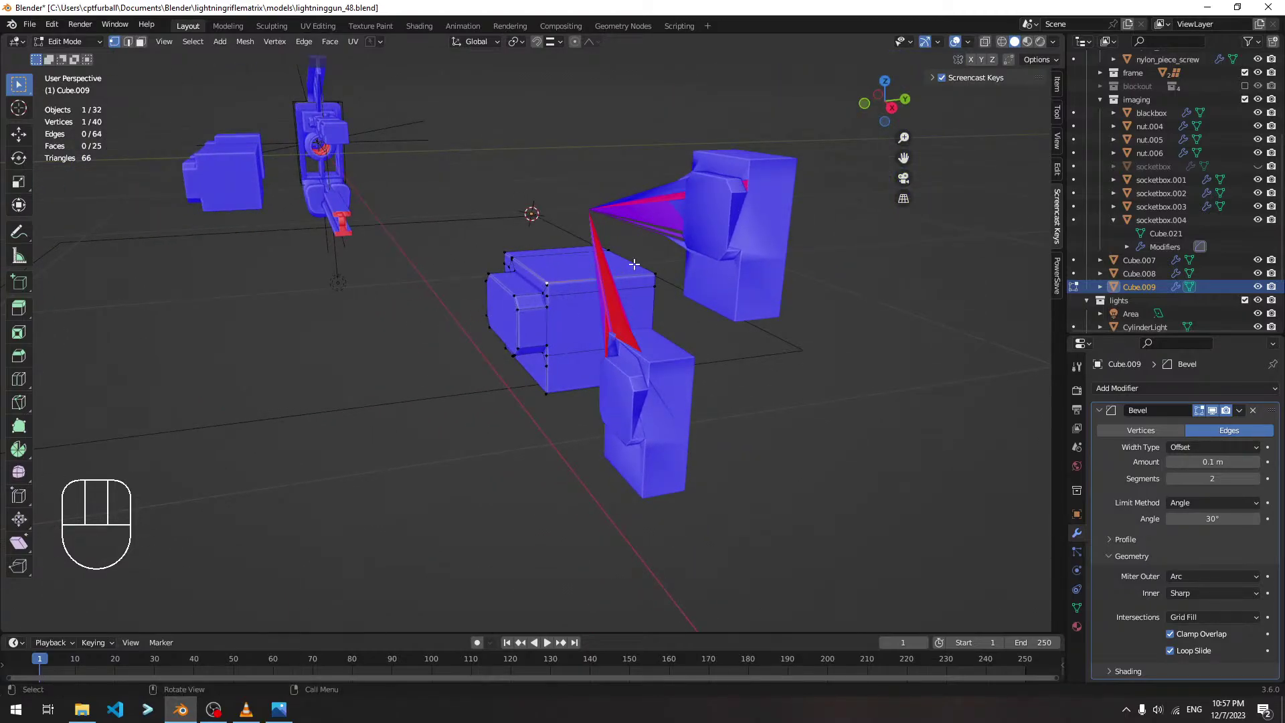
key("Tab")
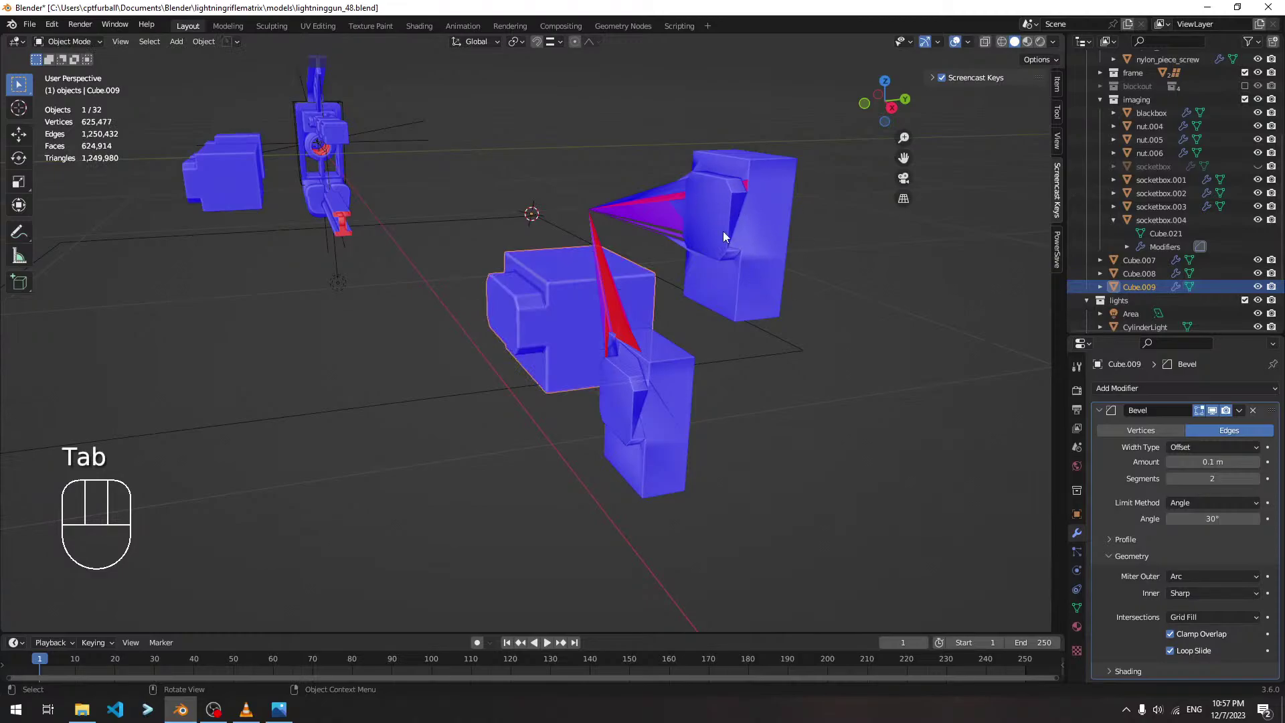
left_click(340, 131)
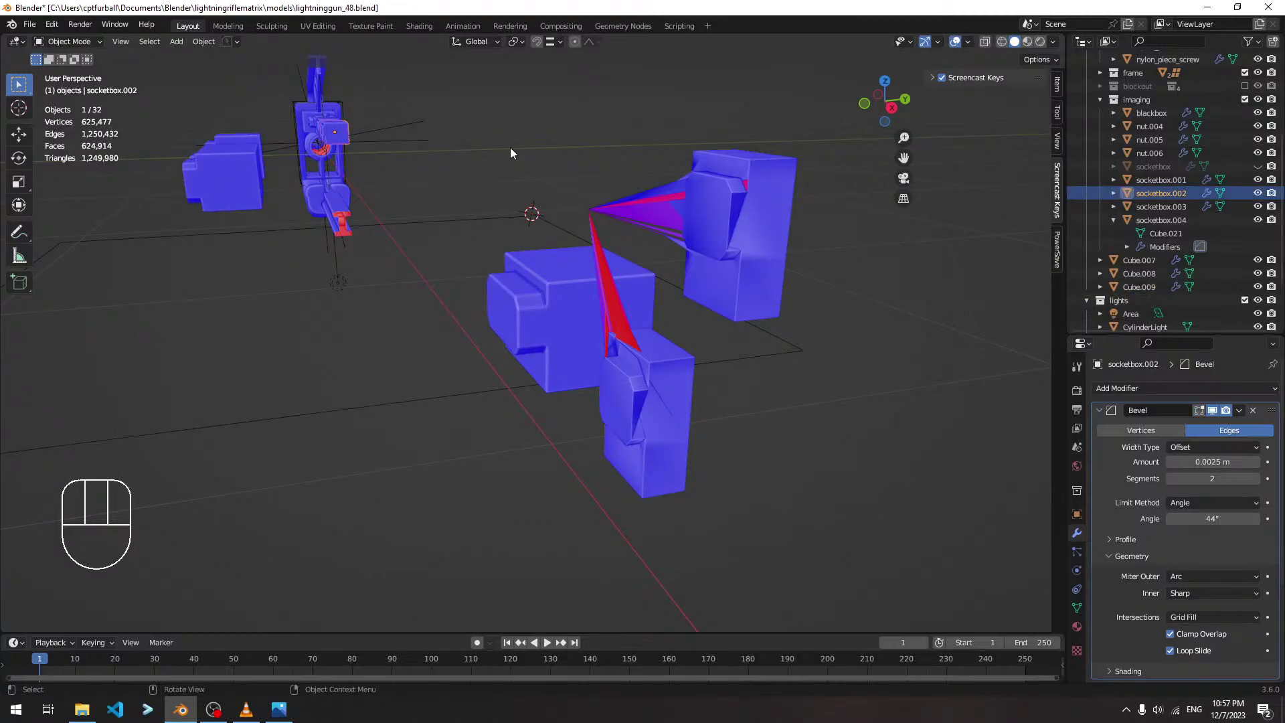
mouse_move(741, 210)
middle_mouse_down()
mouse_move(726, 215)
mouse_move(737, 207)
middle_mouse_up()
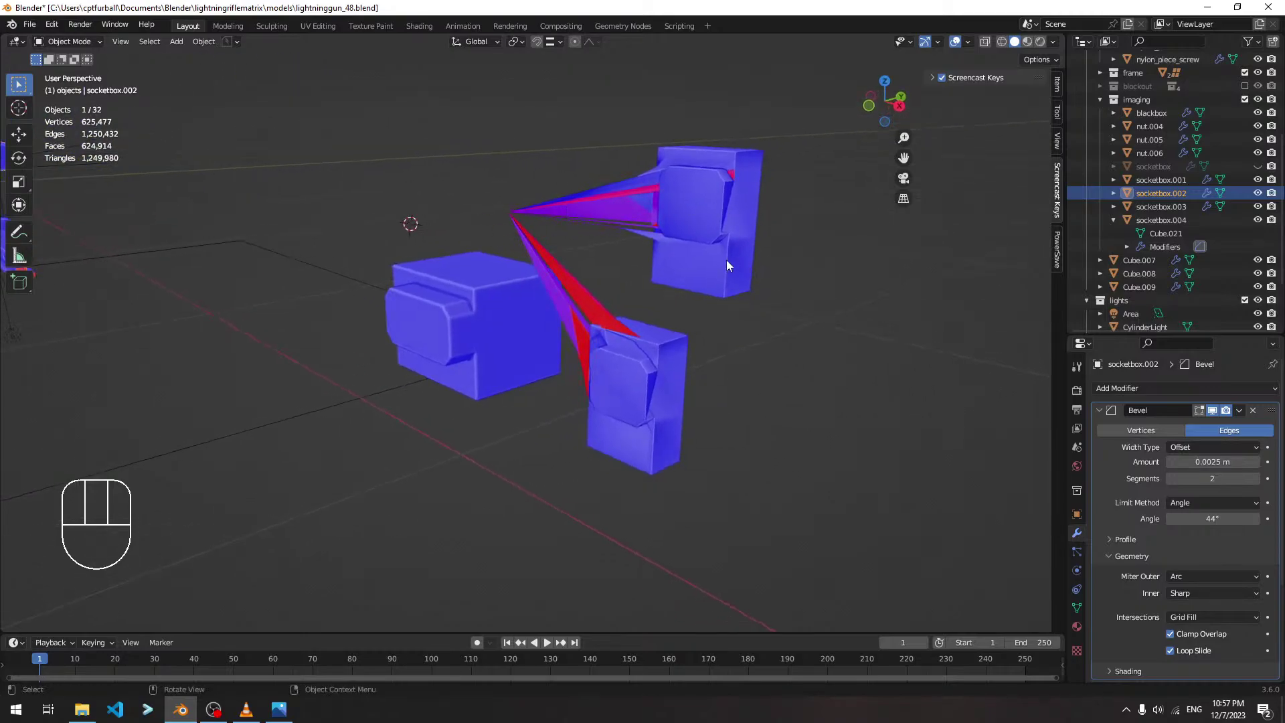
scroll(725, 260, "down", 6)
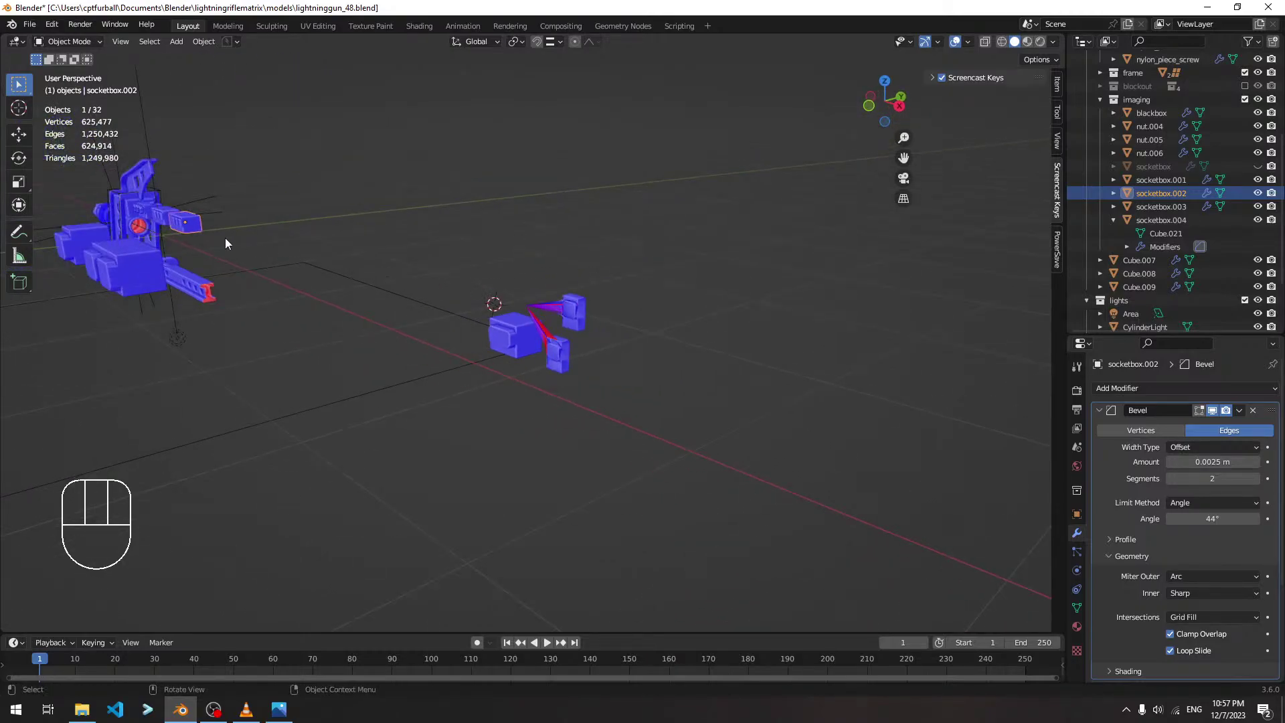
key("KP_Decimal")
scroll(327, 319, "down", 4)
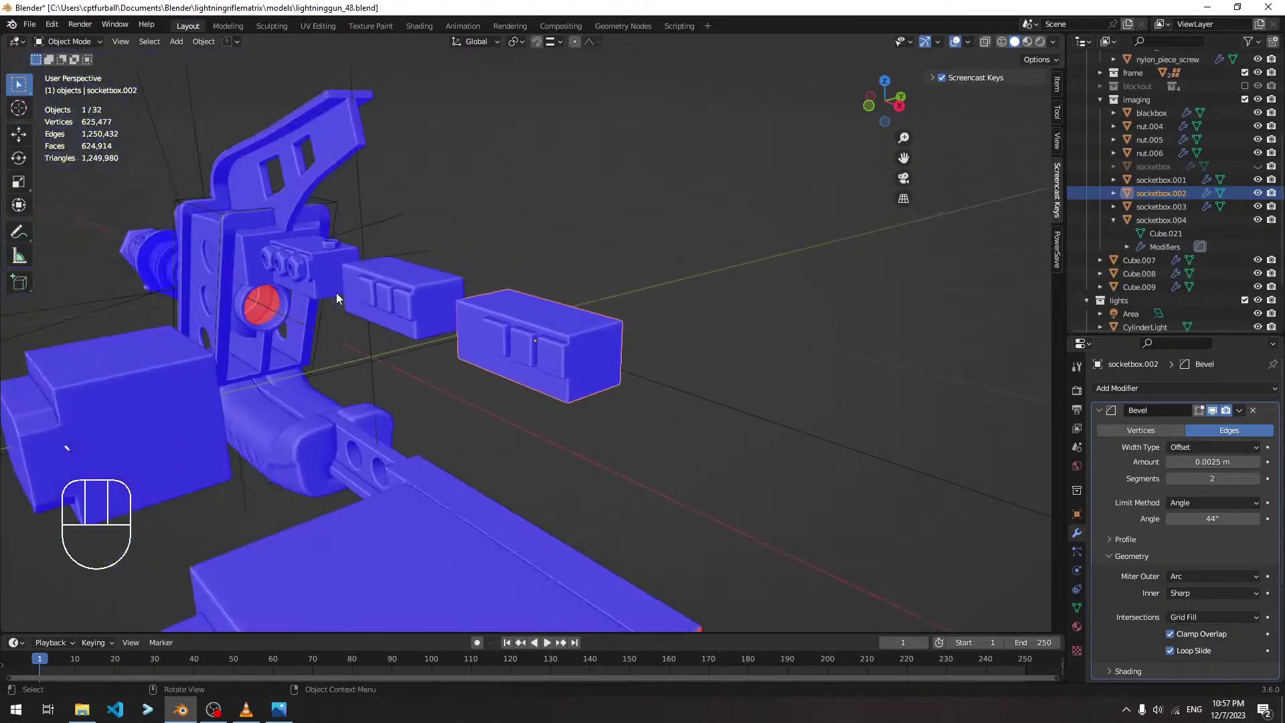
middle_click_drag(436, 308, 506, 312)
Add a 2 m cube mesh at the 3D cursor beside the gun model
key("shift+a")
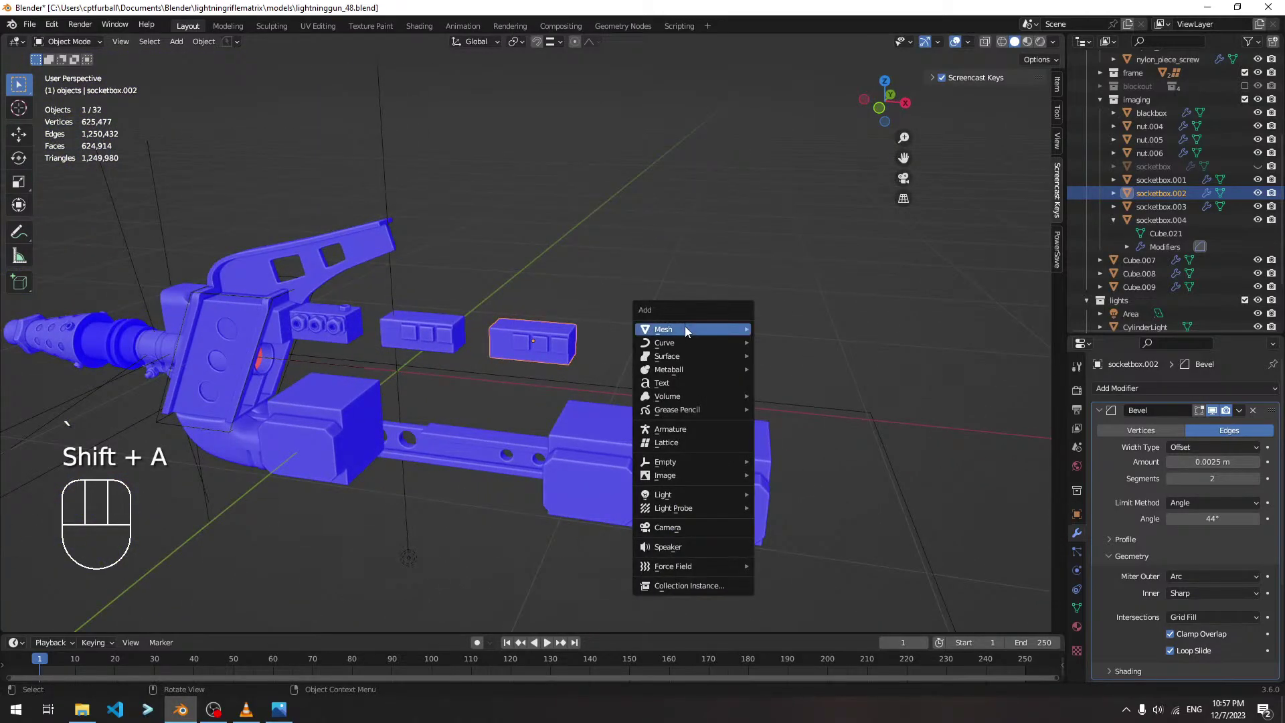
mouse_move(685, 329)
left_click(792, 340)
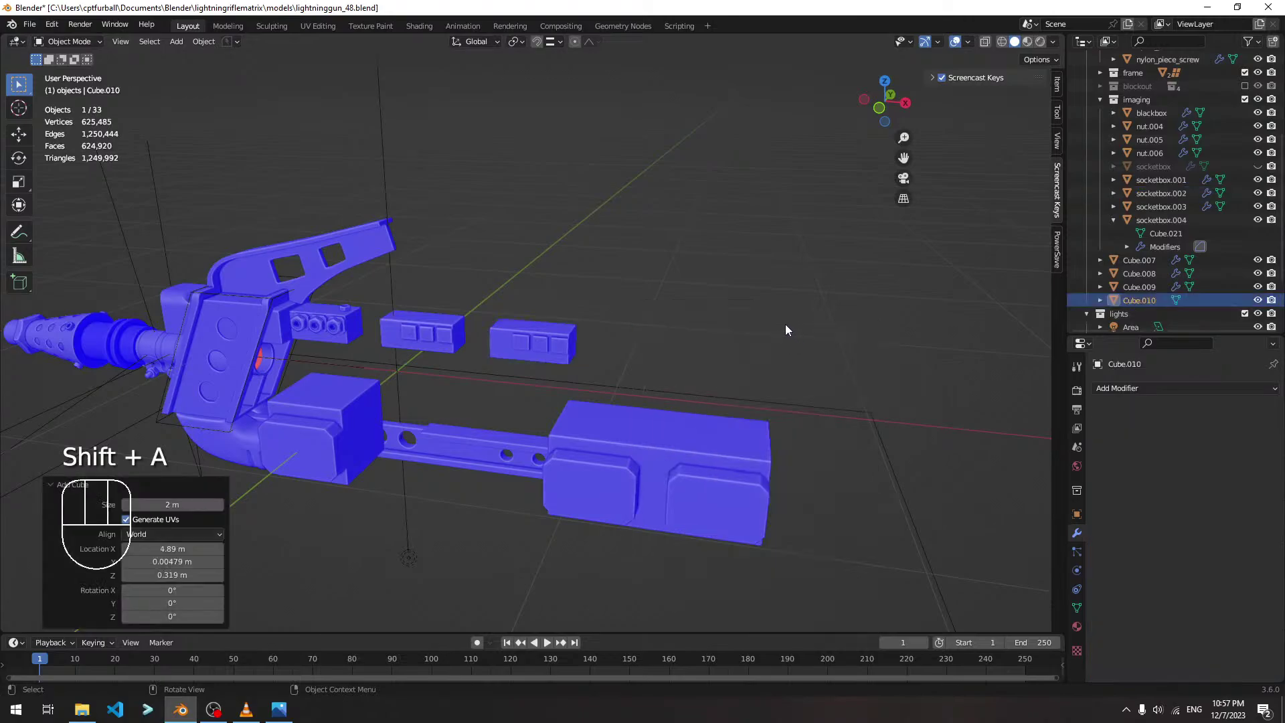
scroll(713, 330, "down", 8)
key("s")
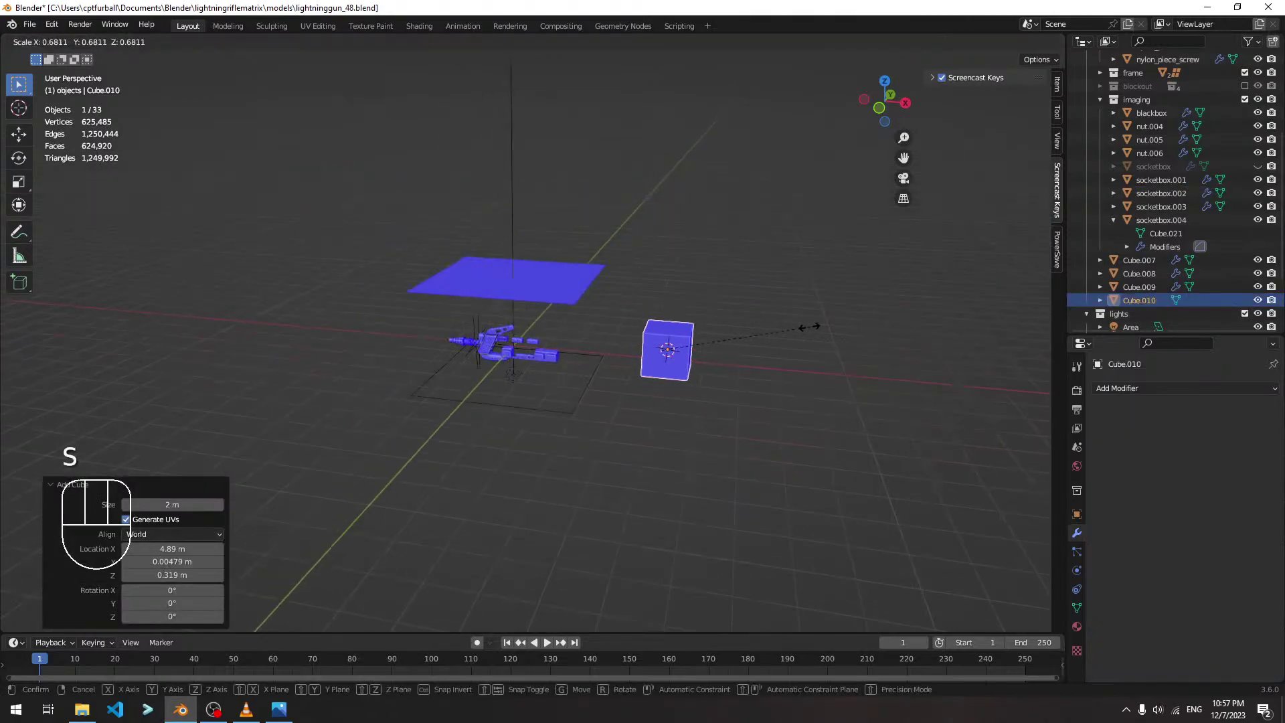
right_click(720, 324)
key("x")
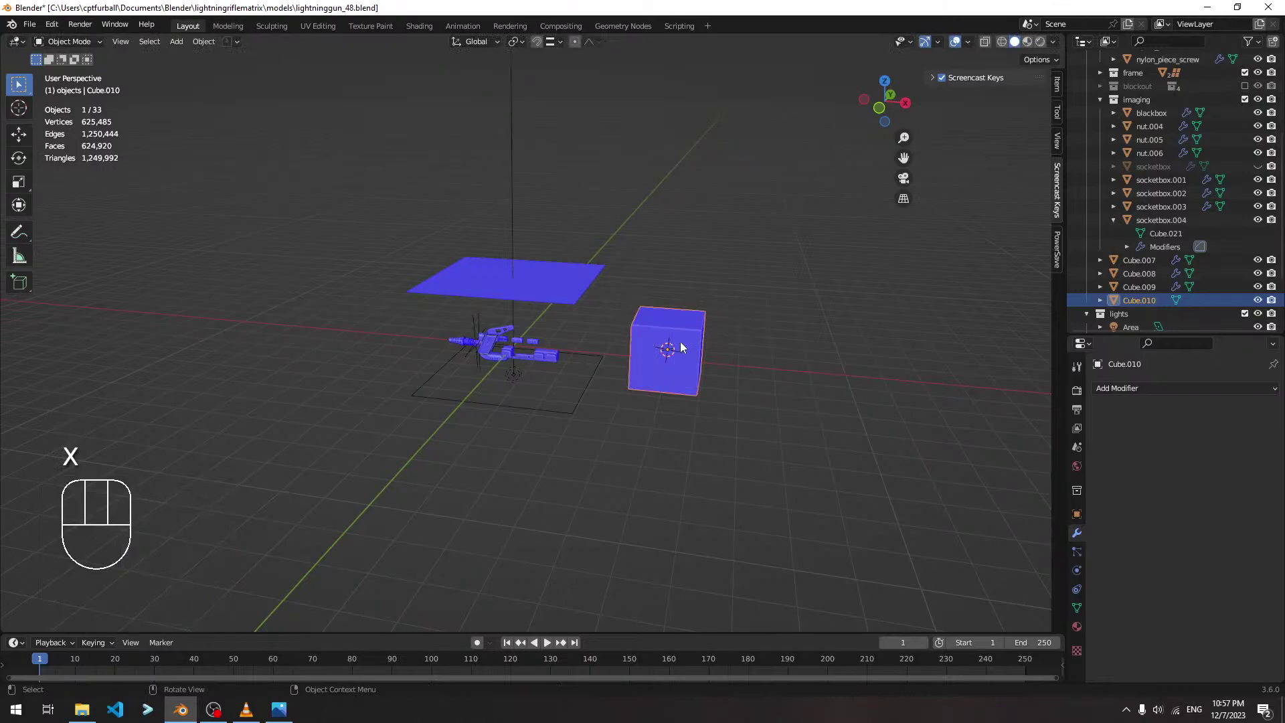
scroll(680, 336, "up", 5)
middle_click_drag(680, 336, 378, 344, "shift")
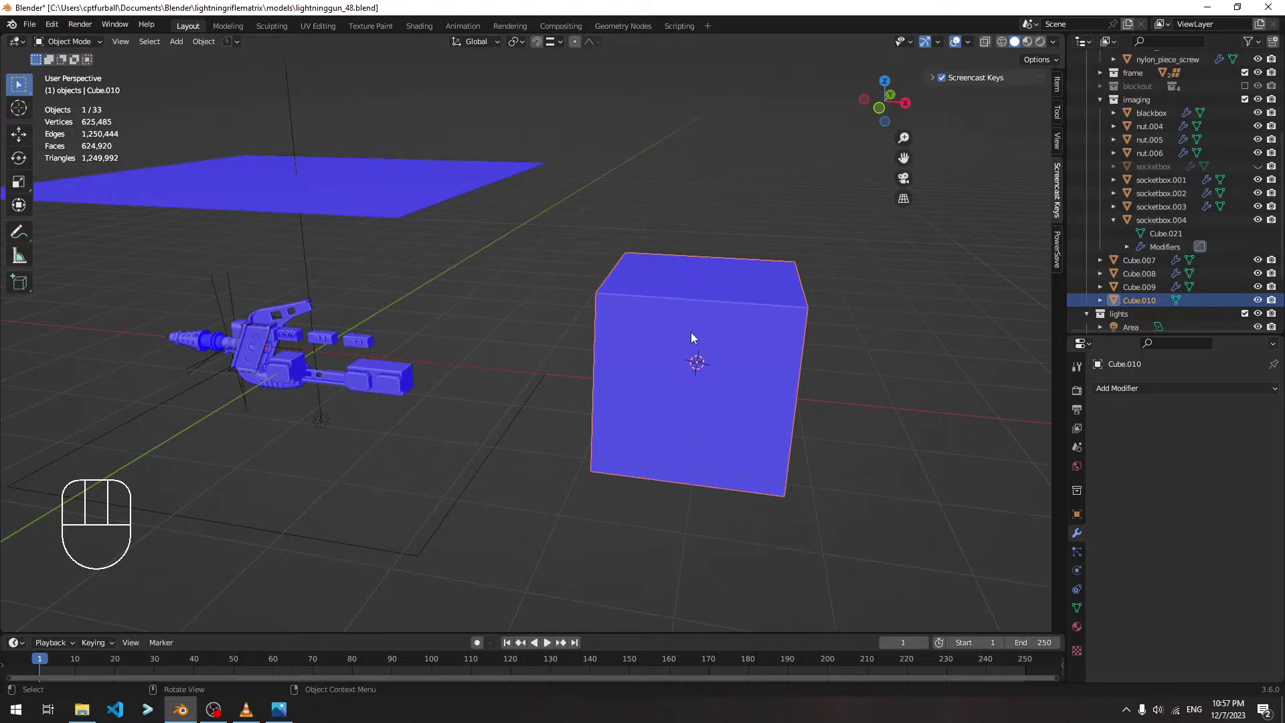
middle_click_drag(681, 319, 669, 318)
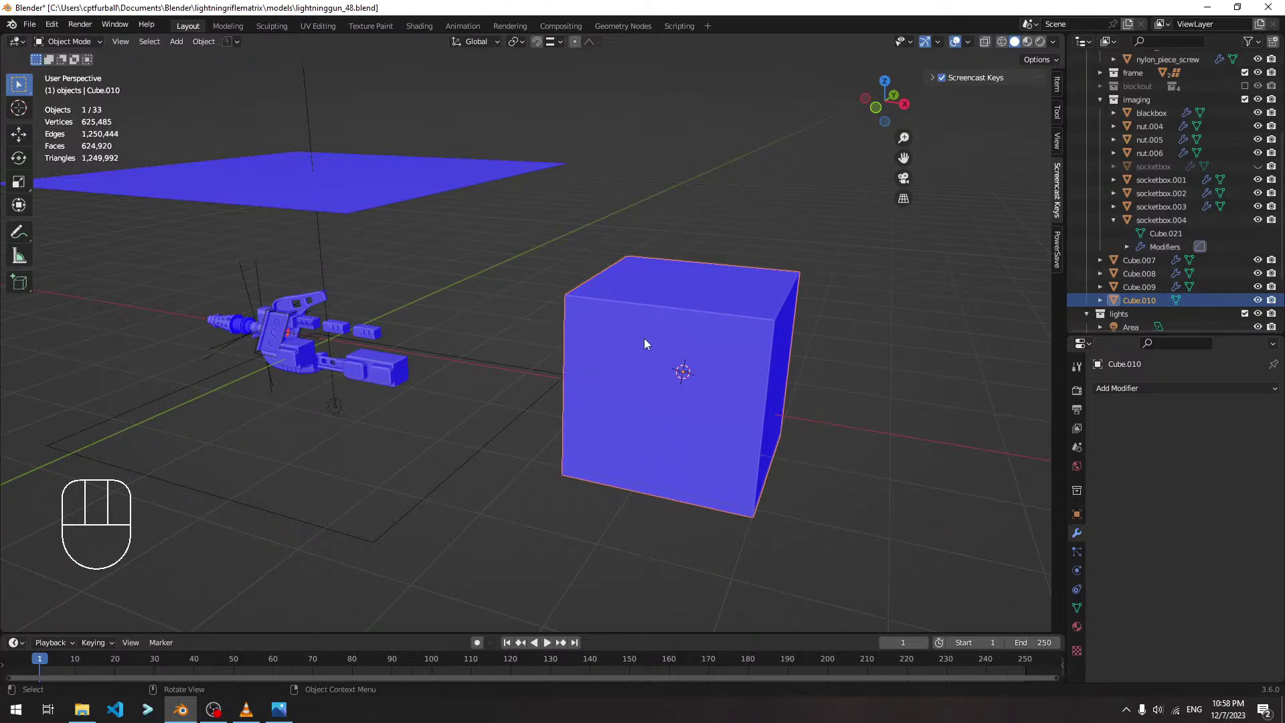
left_click(370, 332)
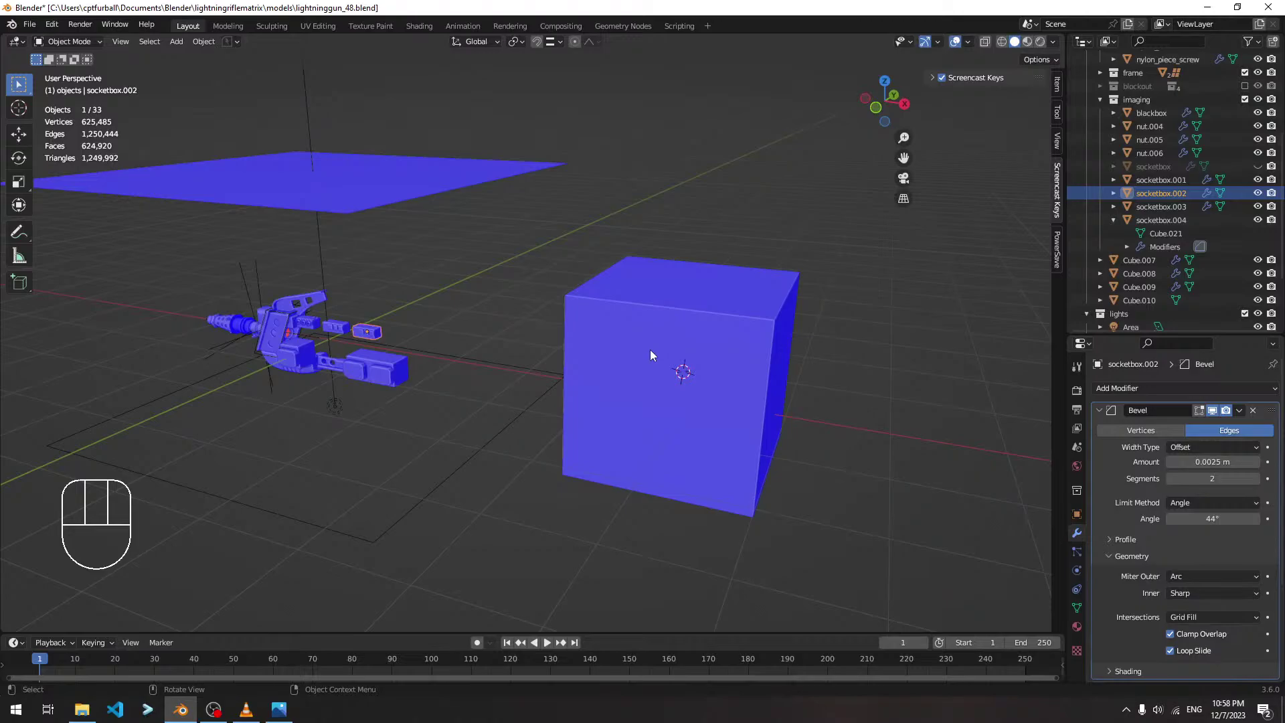
scroll(436, 345, "up", 4)
scroll(403, 325, "down", 2)
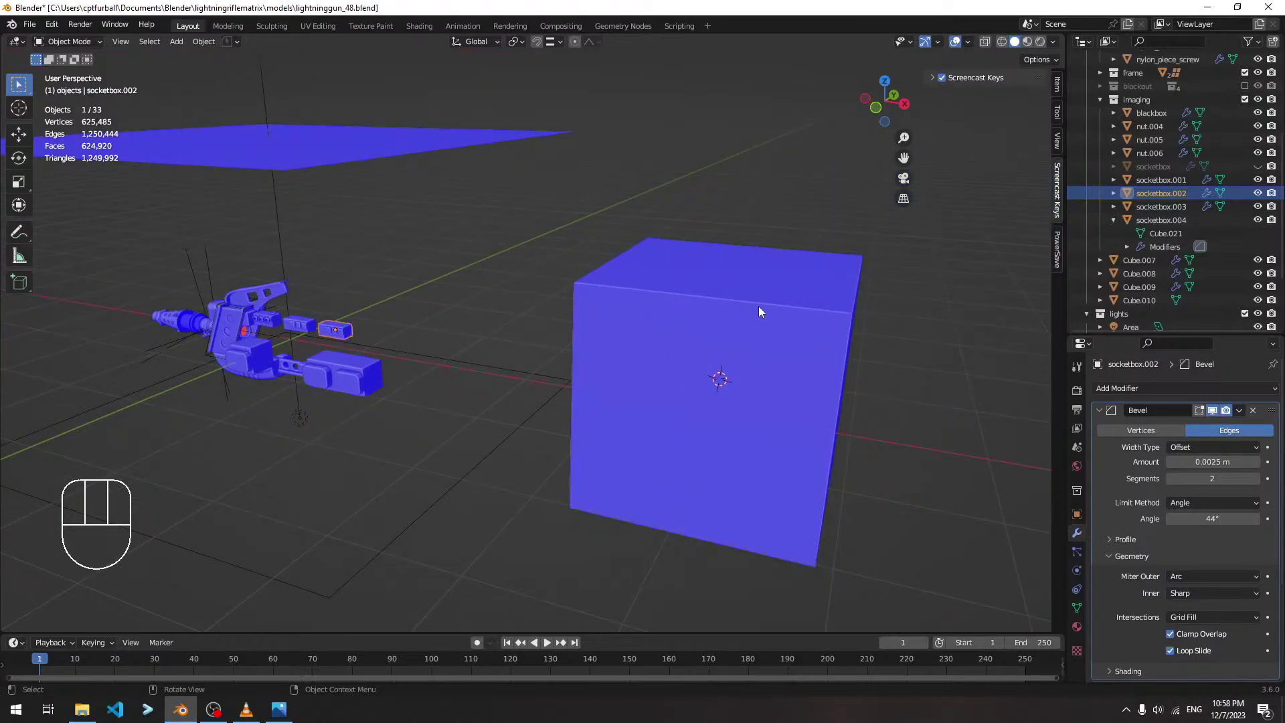
key("s")
right_click(746, 365)
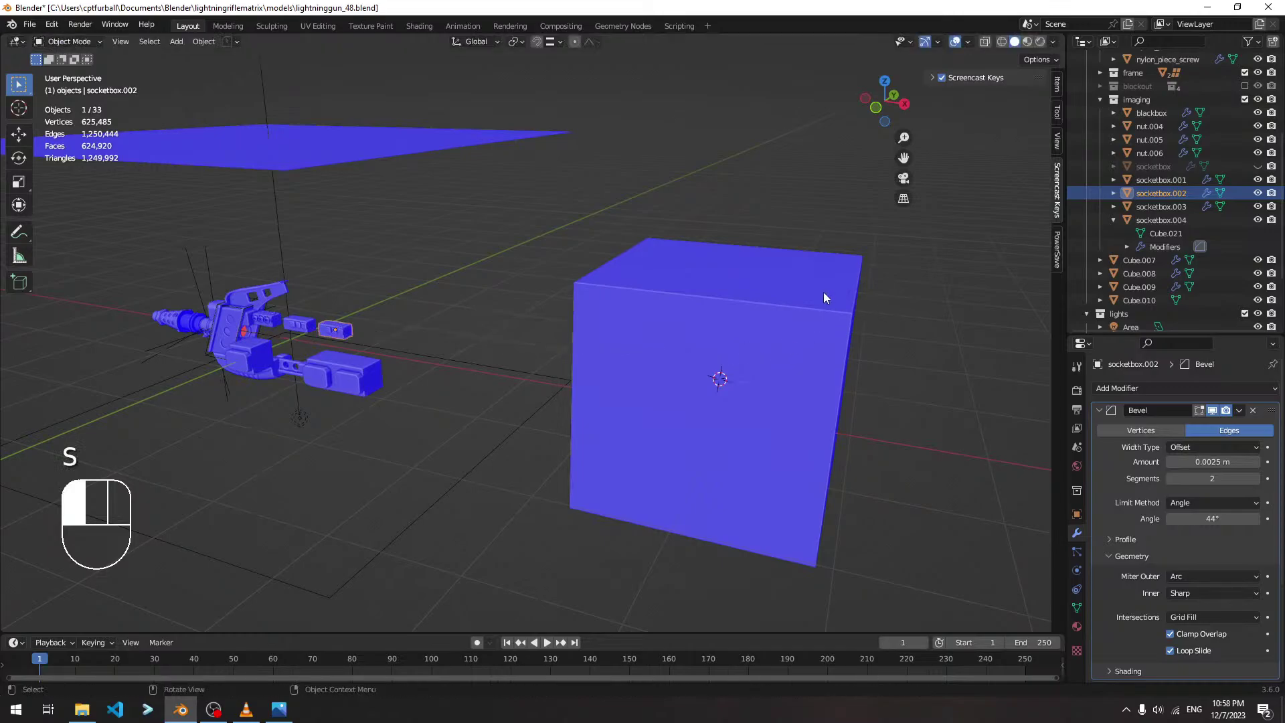
Scale the newly added cube uniformly by 0.098 so it is comparable in size to the stretched blocks
left_click(823, 292)
key("s")
left_click(742, 359)
scroll(777, 379, "up", 4)
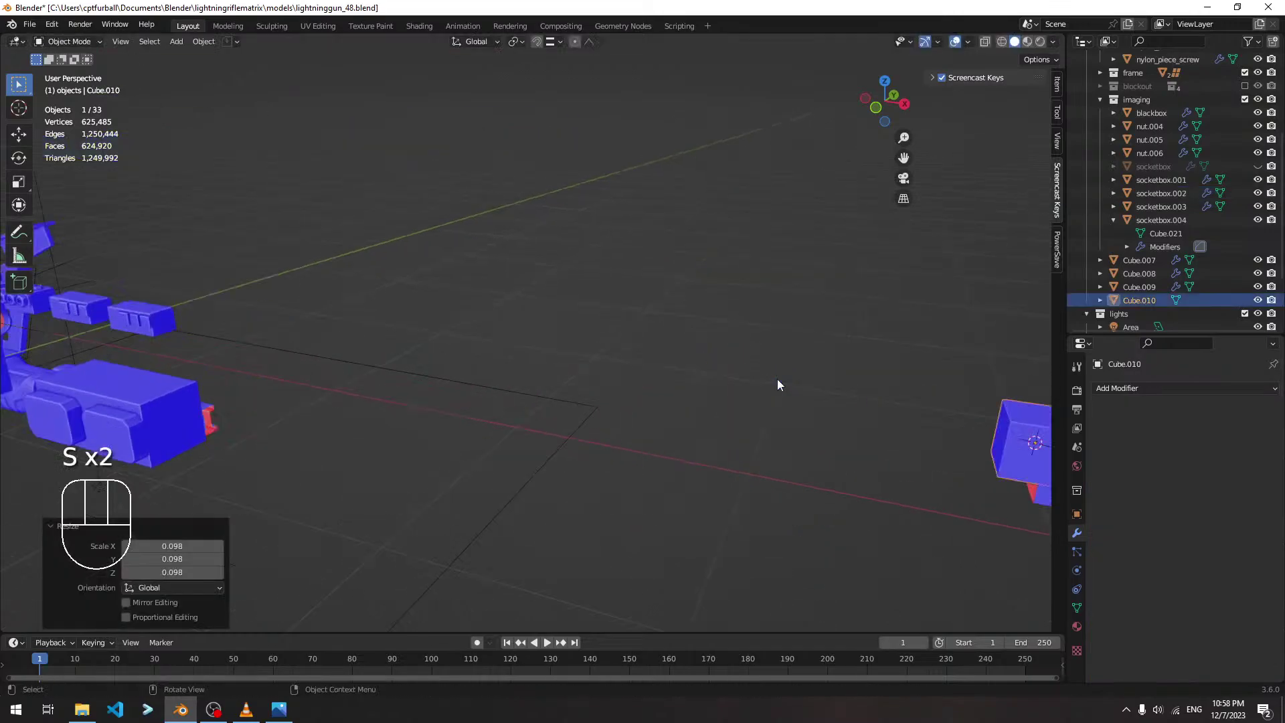
middle_click_drag(777, 379, 659, 315, "shift")
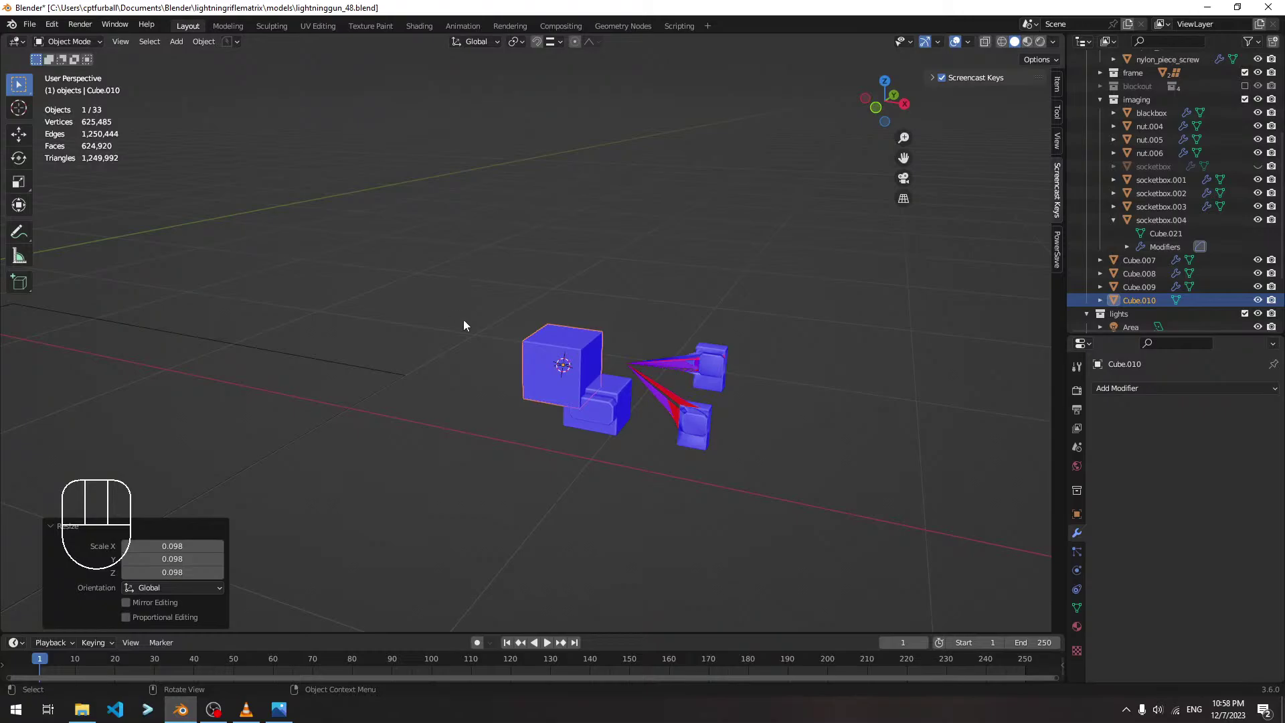
Inspect nut.005, socketbox.003 and socketbox.002 on the gun, comparing them with the distant test blocks
scroll(463, 319, "down", 5)
scroll(182, 387, "up", 5)
left_click(184, 387)
key("grave")
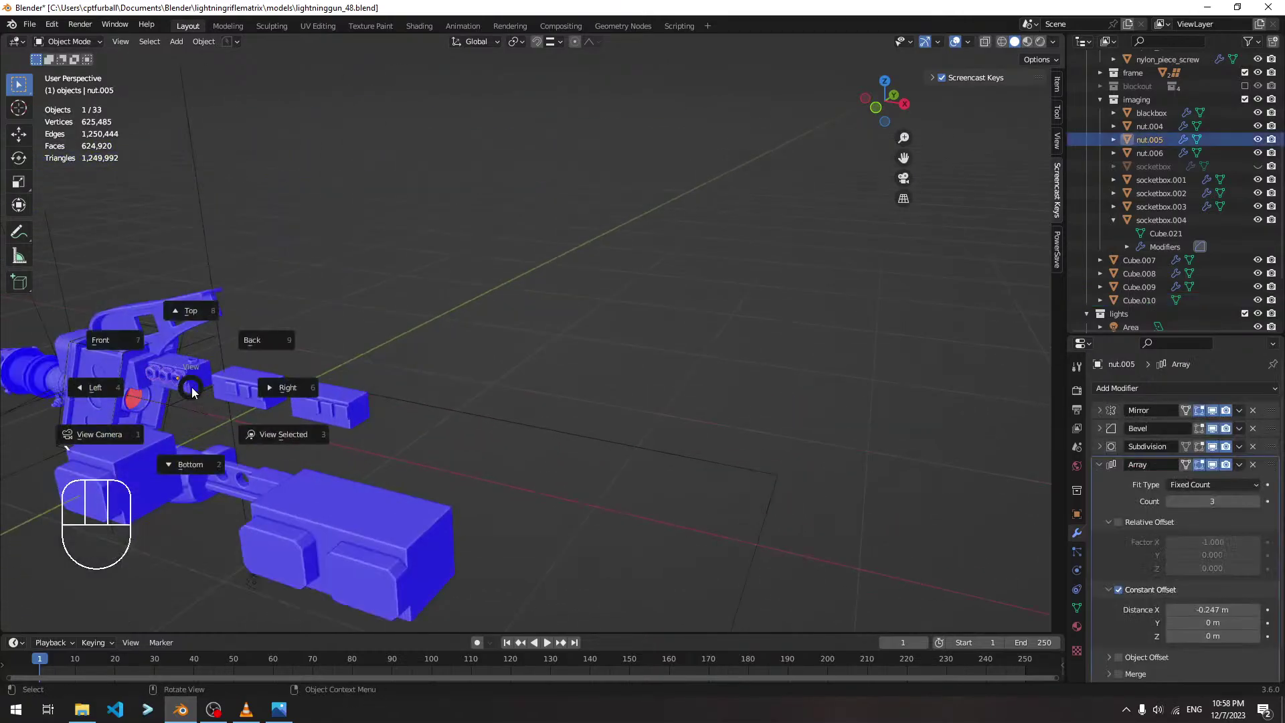
key("Escape")
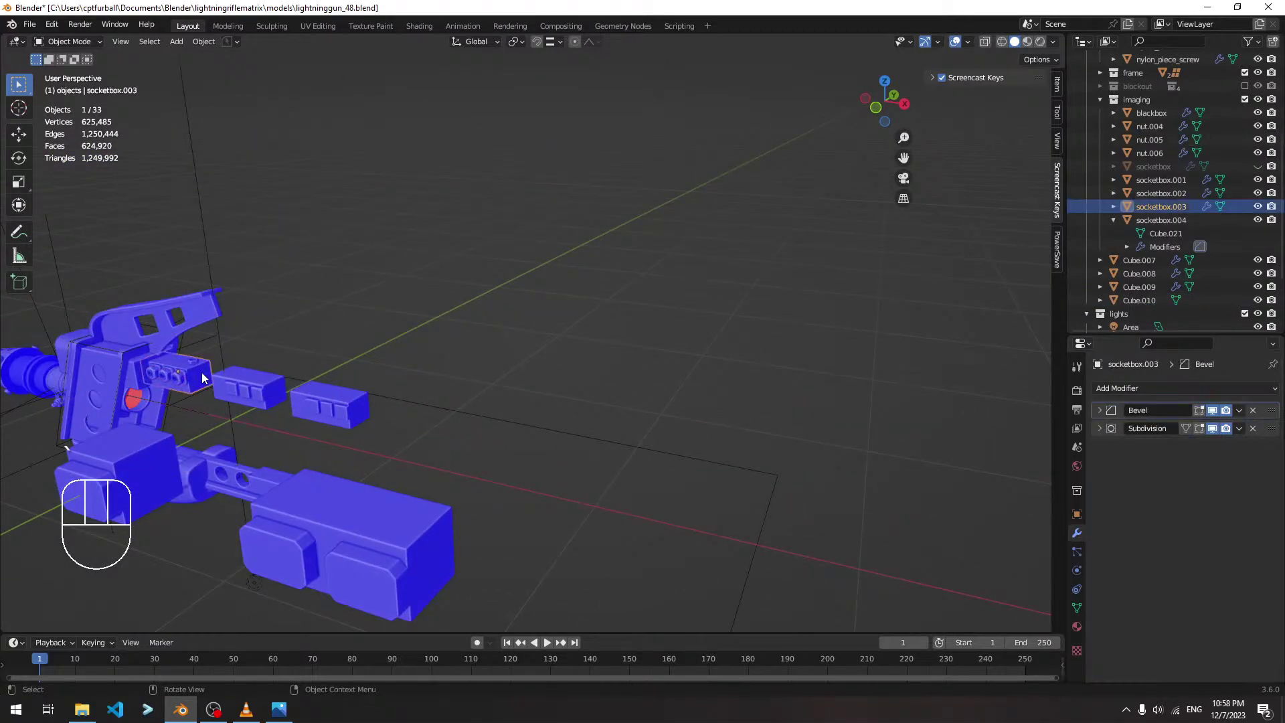
scroll(202, 378, "down", 4)
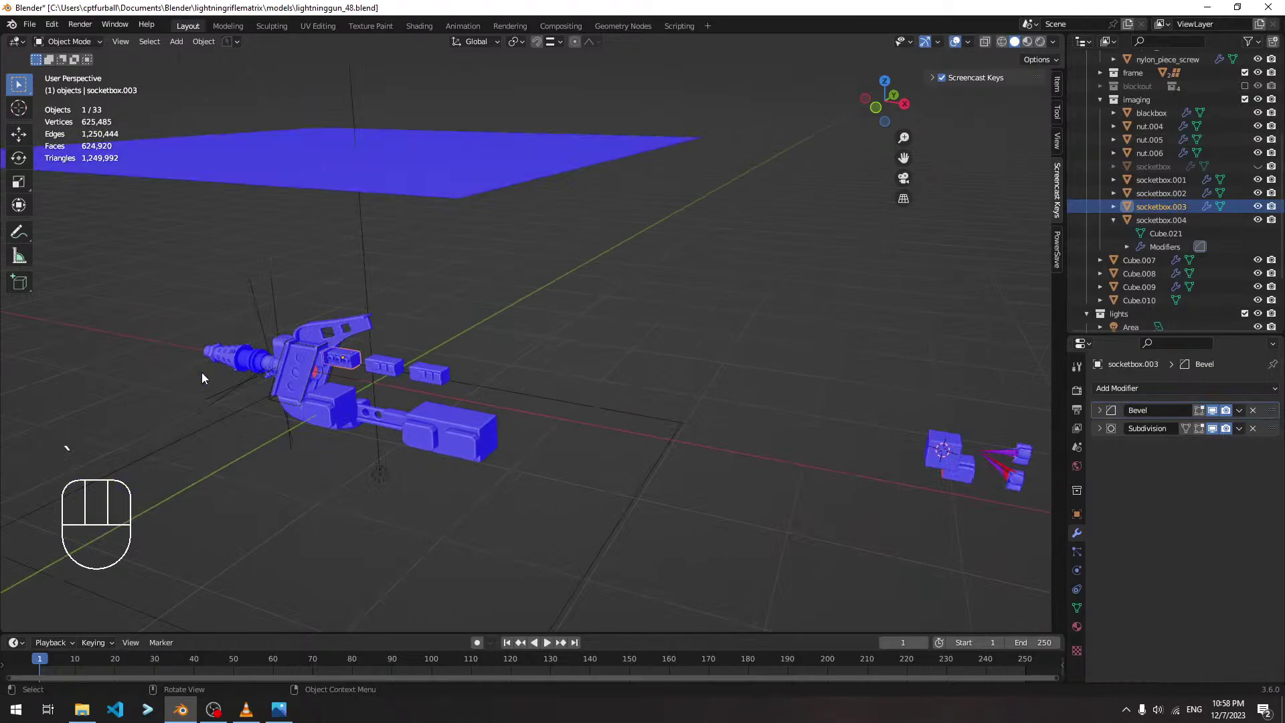
left_click(436, 376)
key("g")
right_click(469, 347)
scroll(428, 378, "up", 4)
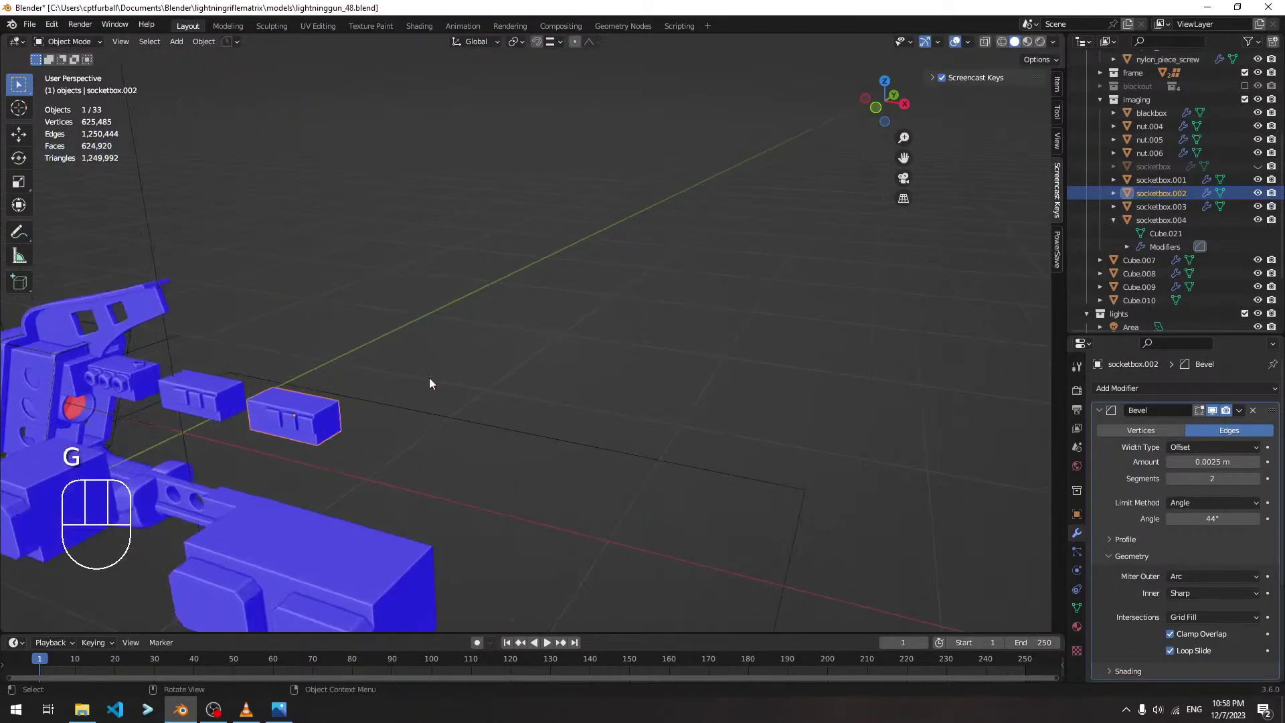
middle_click_drag(429, 383, 419, 422, "shift")
scroll(419, 421, "up", 2)
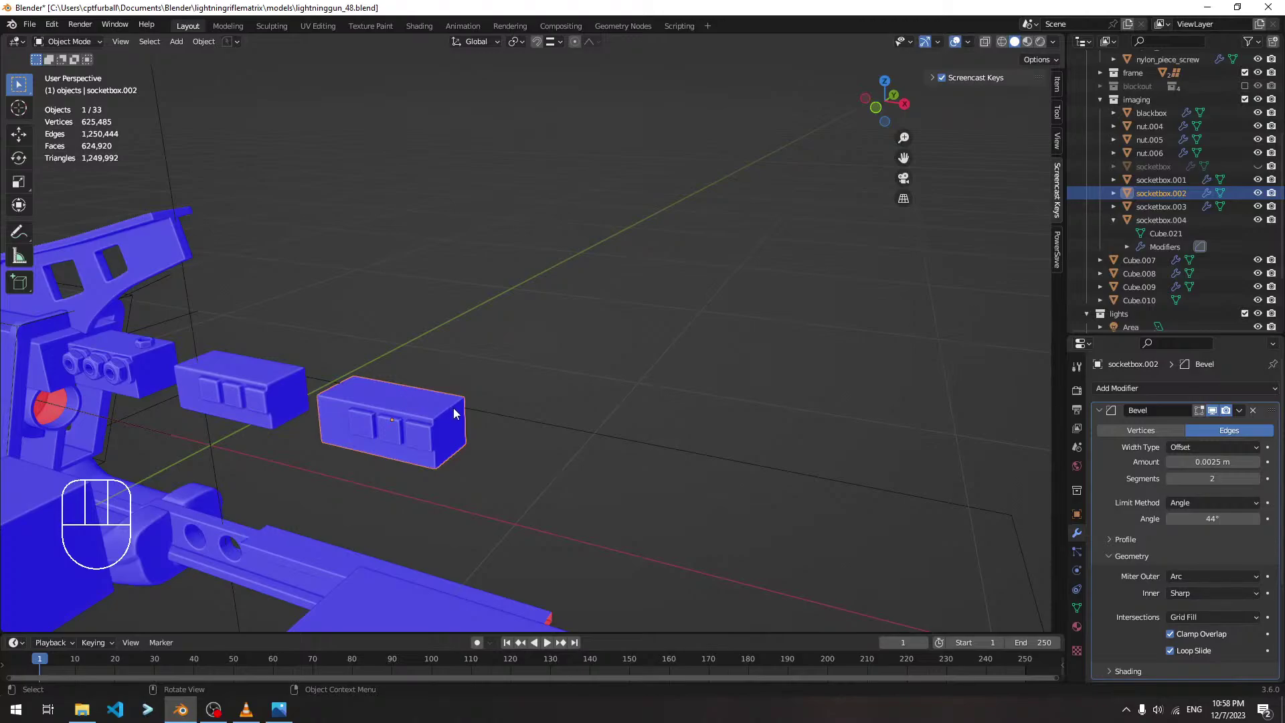
Duplicate socketbox.002, place the copy apart from the other socket boxes, and delete that copy
key("shift+d")
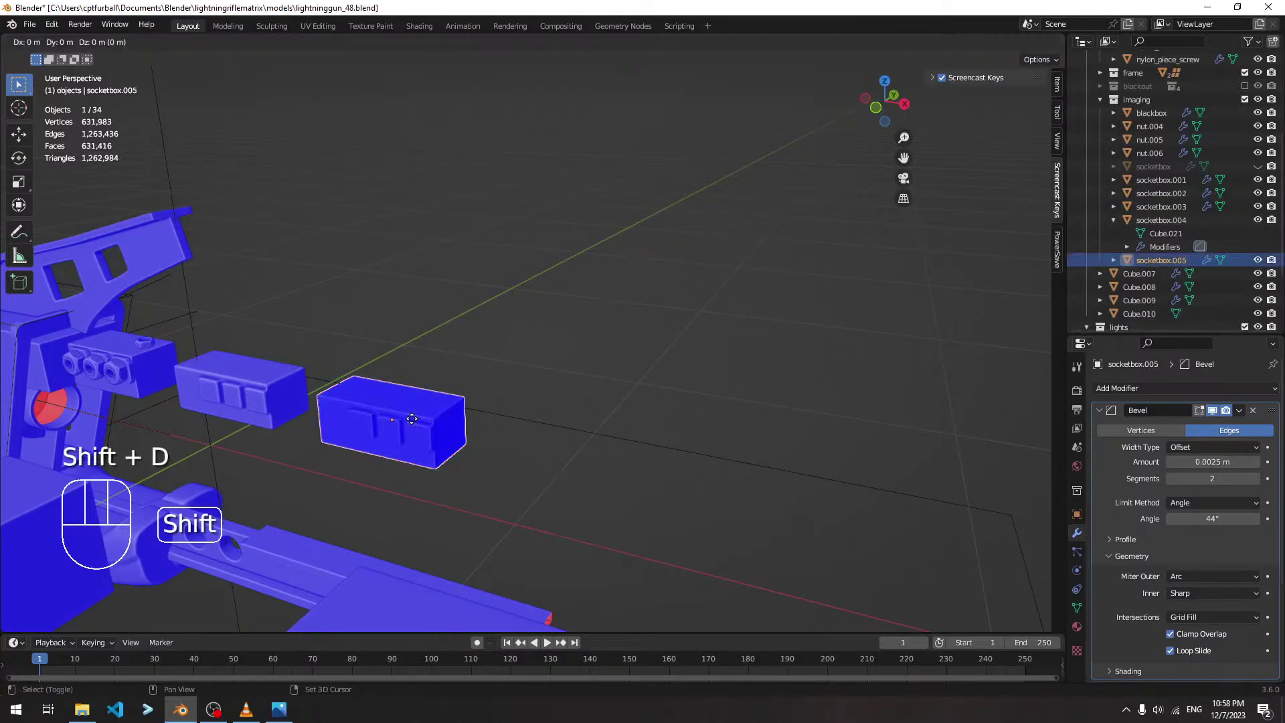
left_click(723, 462)
middle_click_drag(815, 477, 674, 432, "shift")
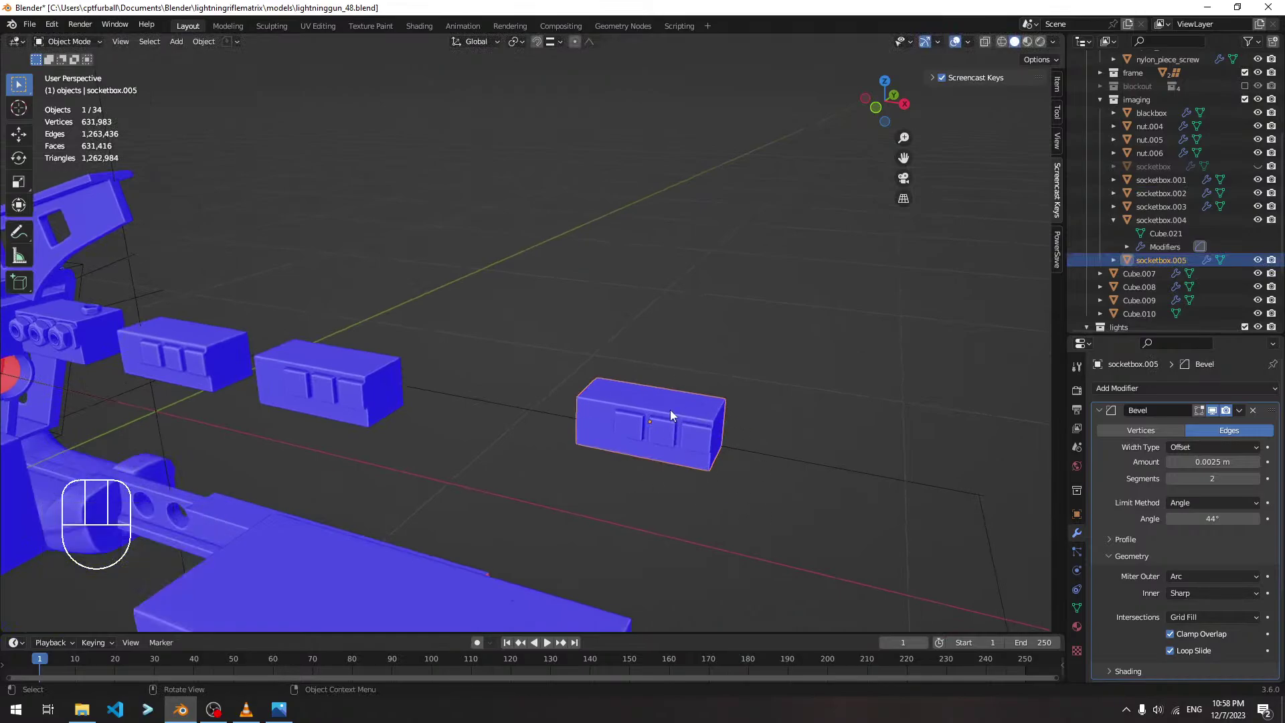
key("x")
left_click(684, 424)
scroll(379, 395, "down", 3)
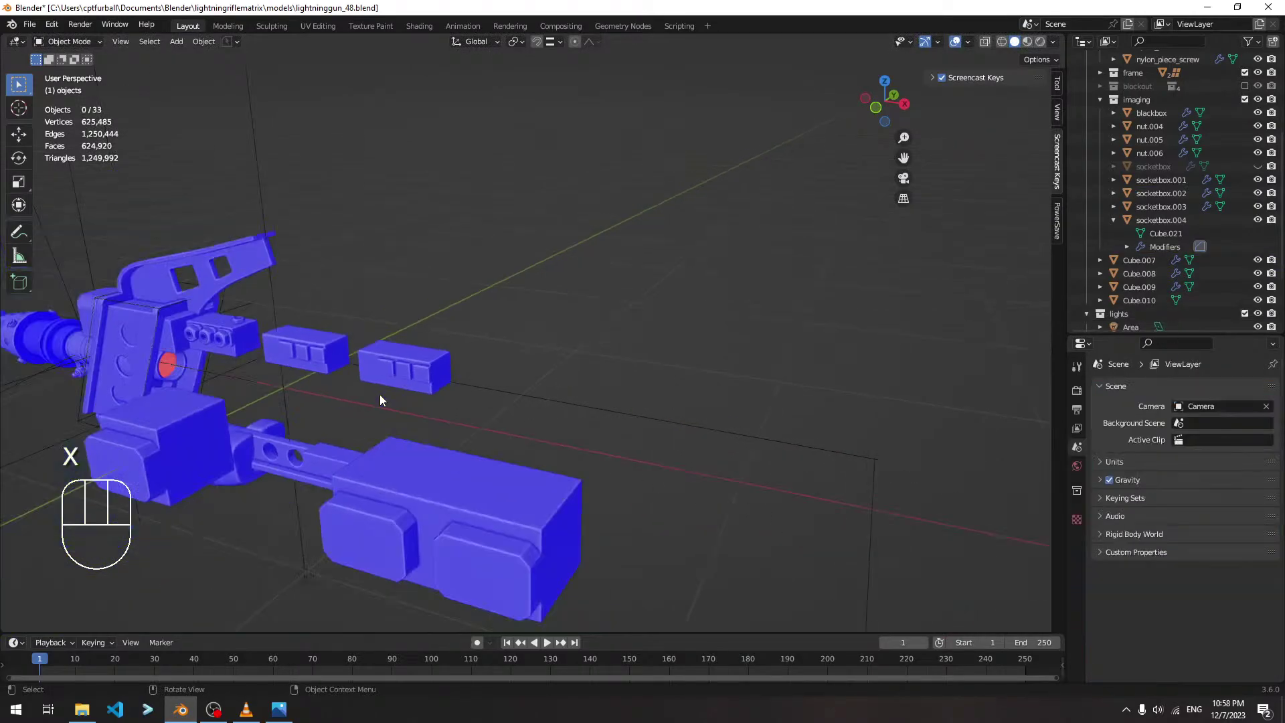
Examine Cube.007 beside the rail and the socket boxes from several angles, trying out moves without keeping them
middle_click_drag(372, 383, 544, 328)
left_click(497, 304)
key("g")
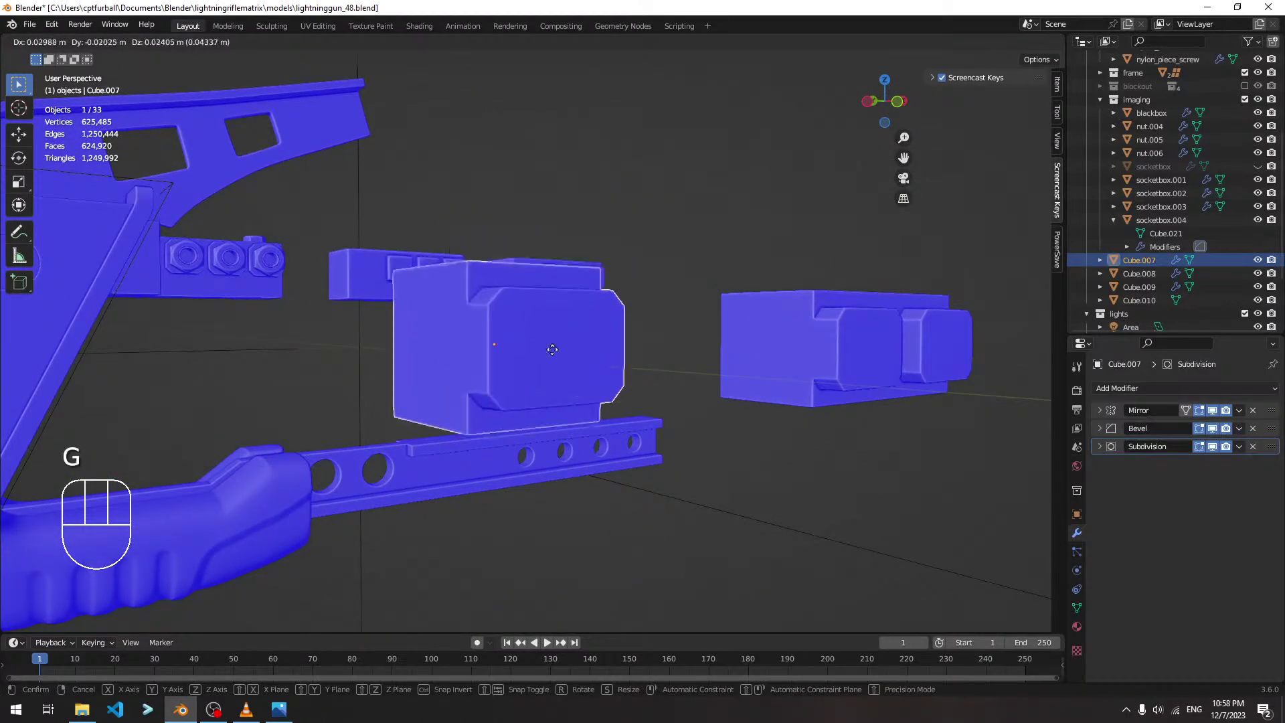
right_click(613, 326)
middle_click_drag(613, 327, 573, 360)
left_click(654, 299)
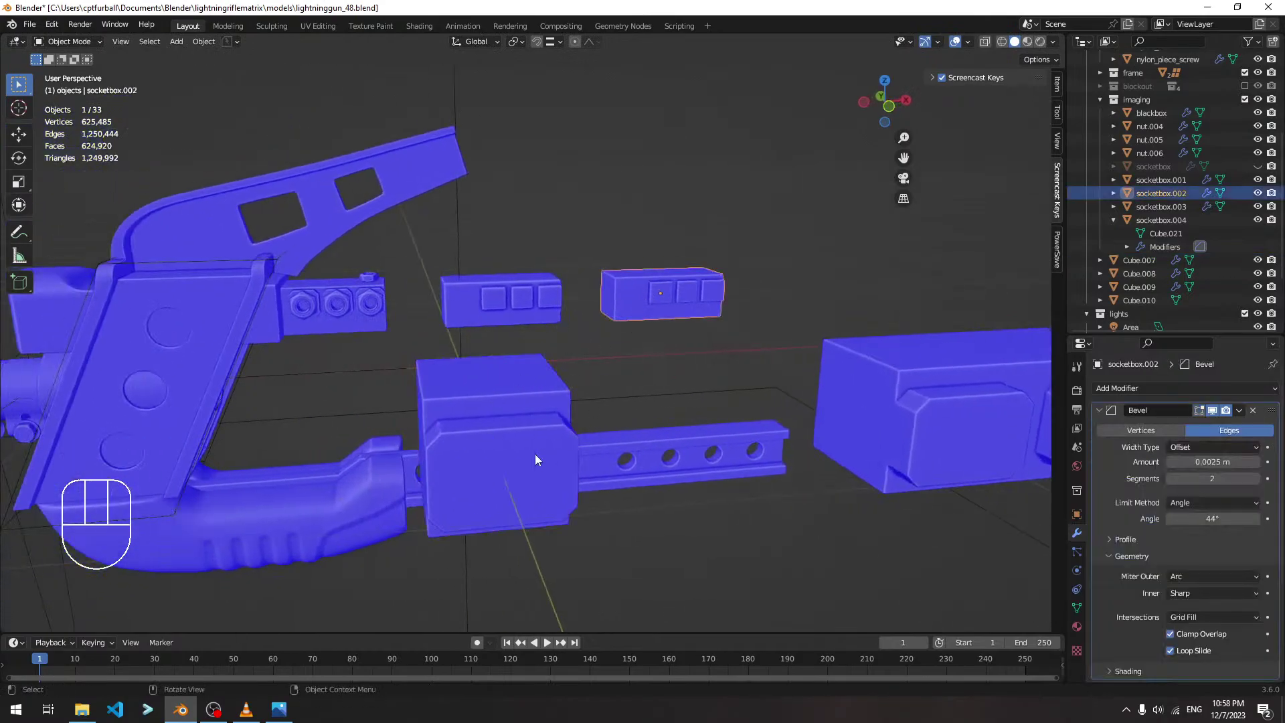
left_click(488, 419)
key("g")
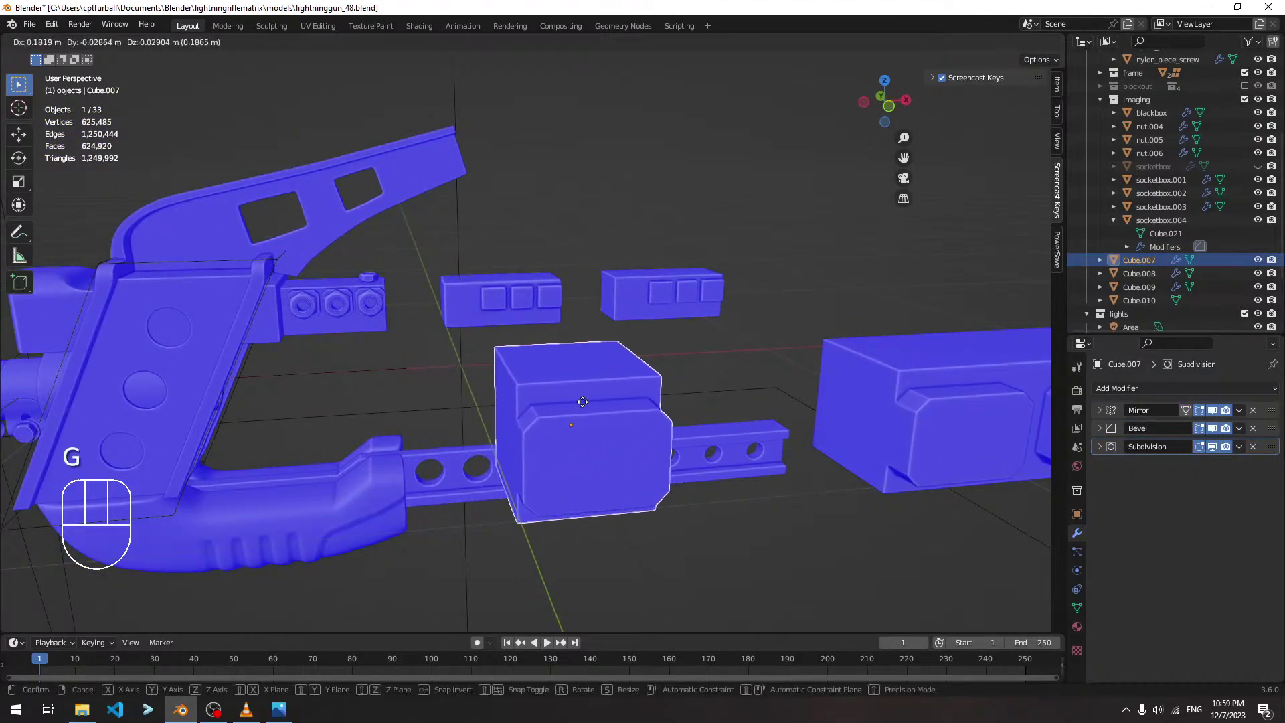
right_click(582, 401)
middle_click_drag(582, 402, 455, 403)
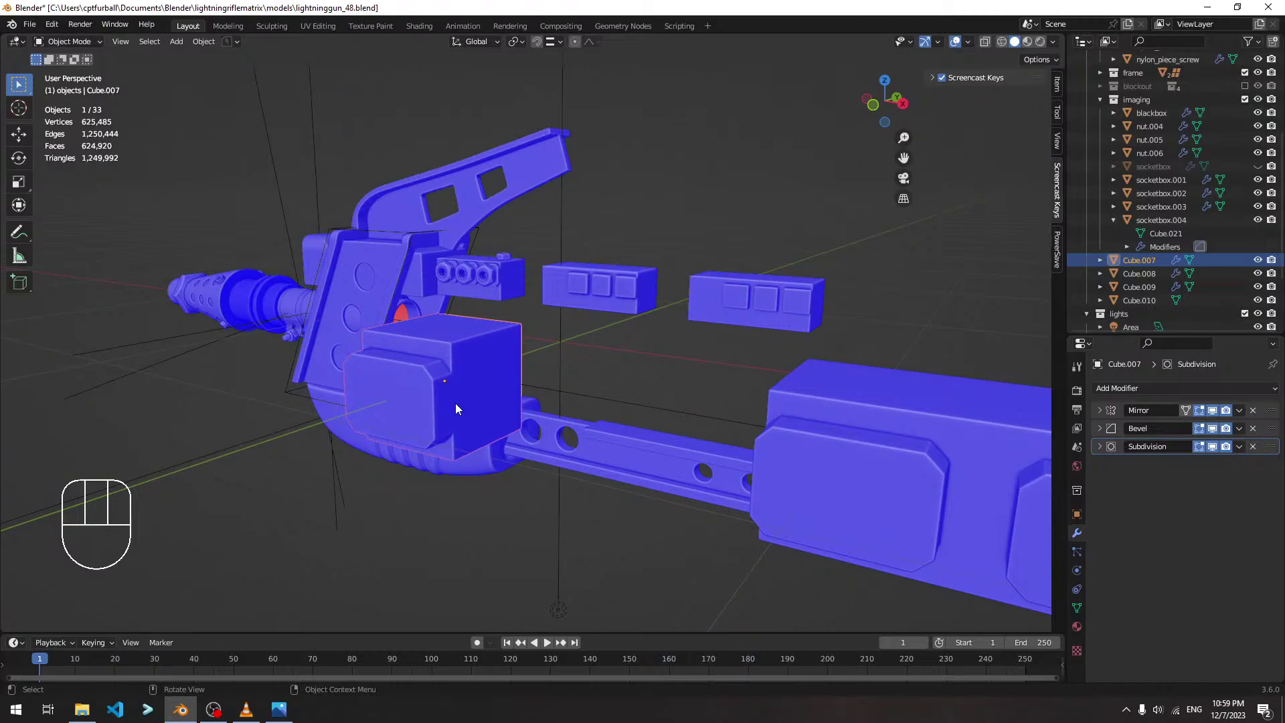
middle_click_drag(456, 402, 568, 355)
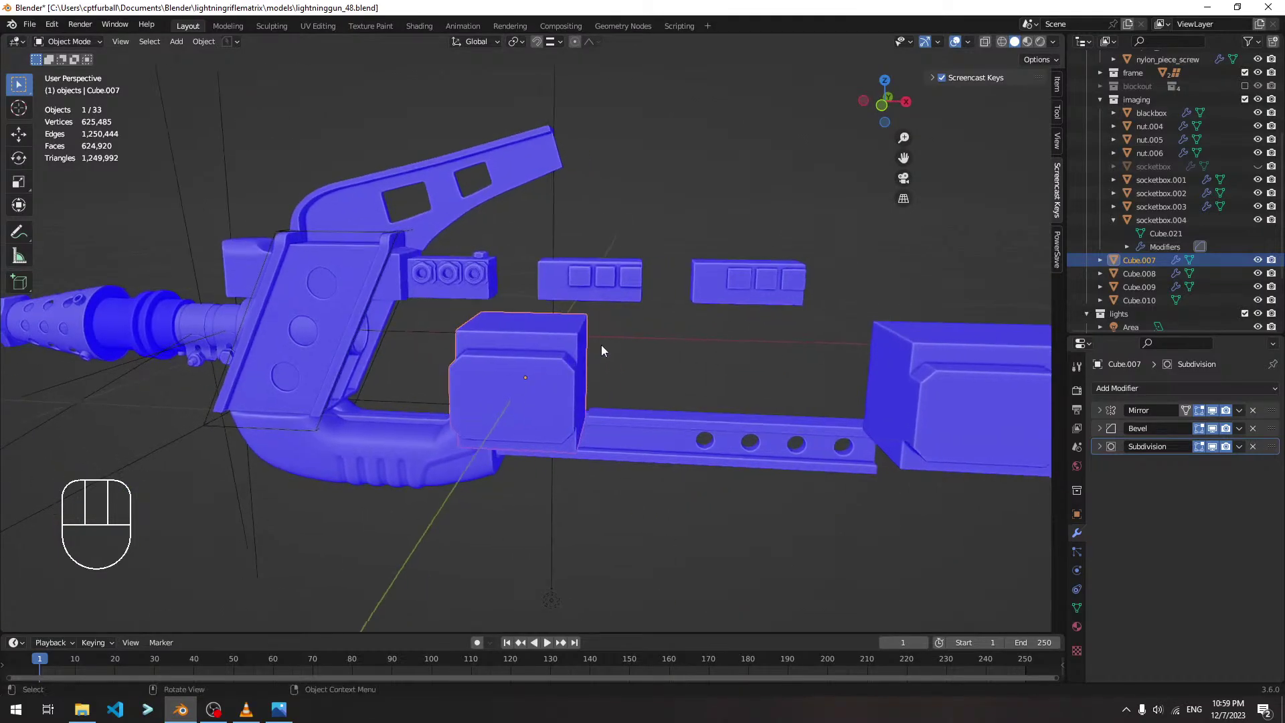
left_click(555, 348, "shift")
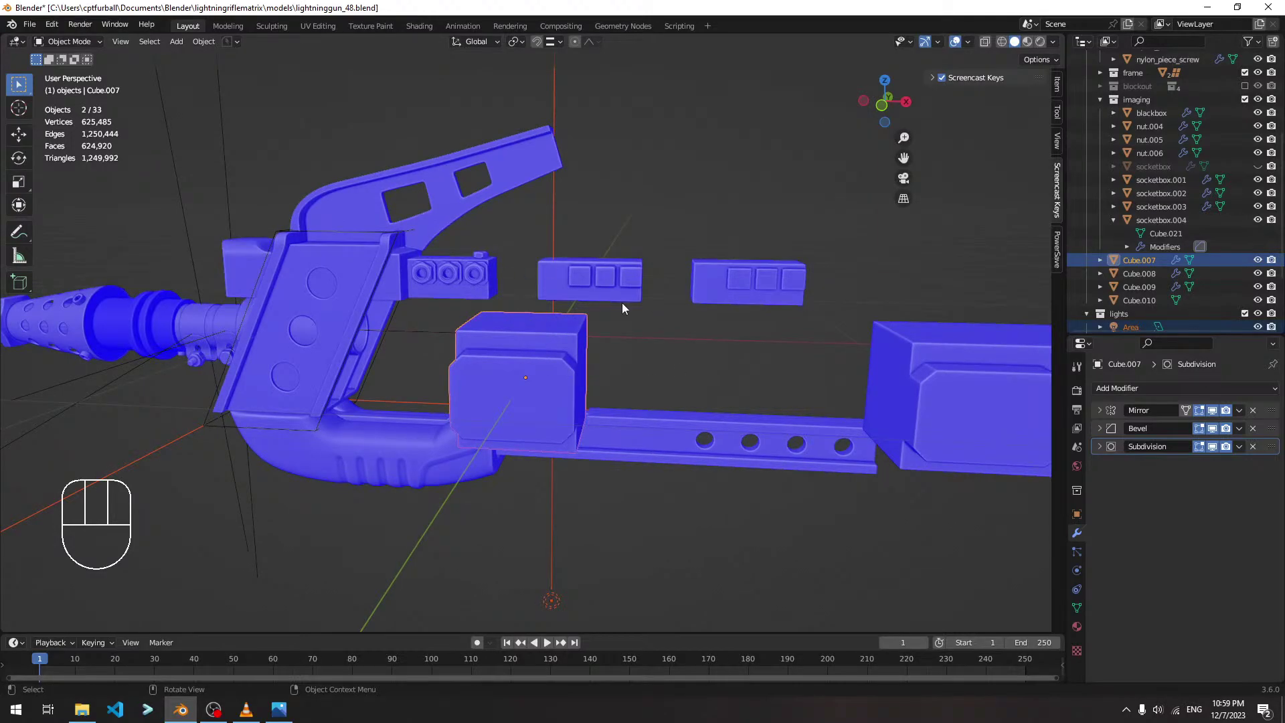
left_click(496, 335)
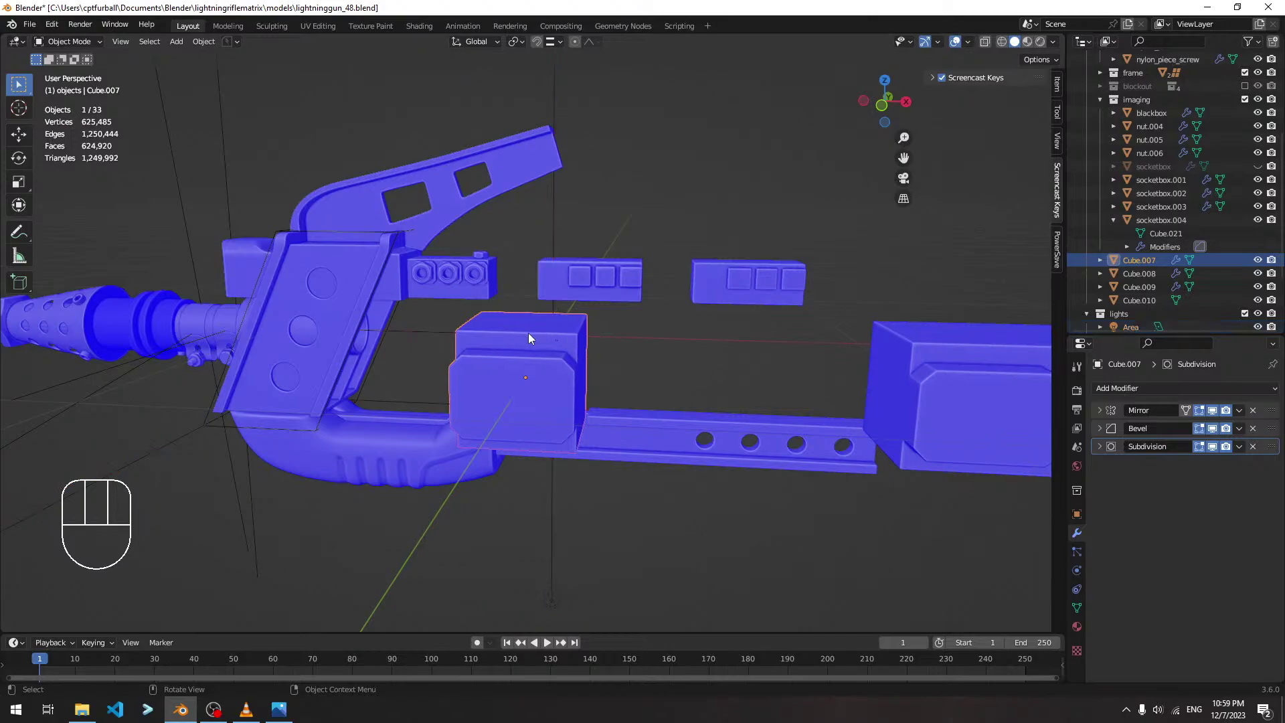
Frame socketbox.003, turn off the Face Orientation overlay, and switch to the reference photo of the hose sockets in the image viewer
left_click(492, 296)
key("KP_Decimal")
middle_click_drag(602, 367, 660, 328)
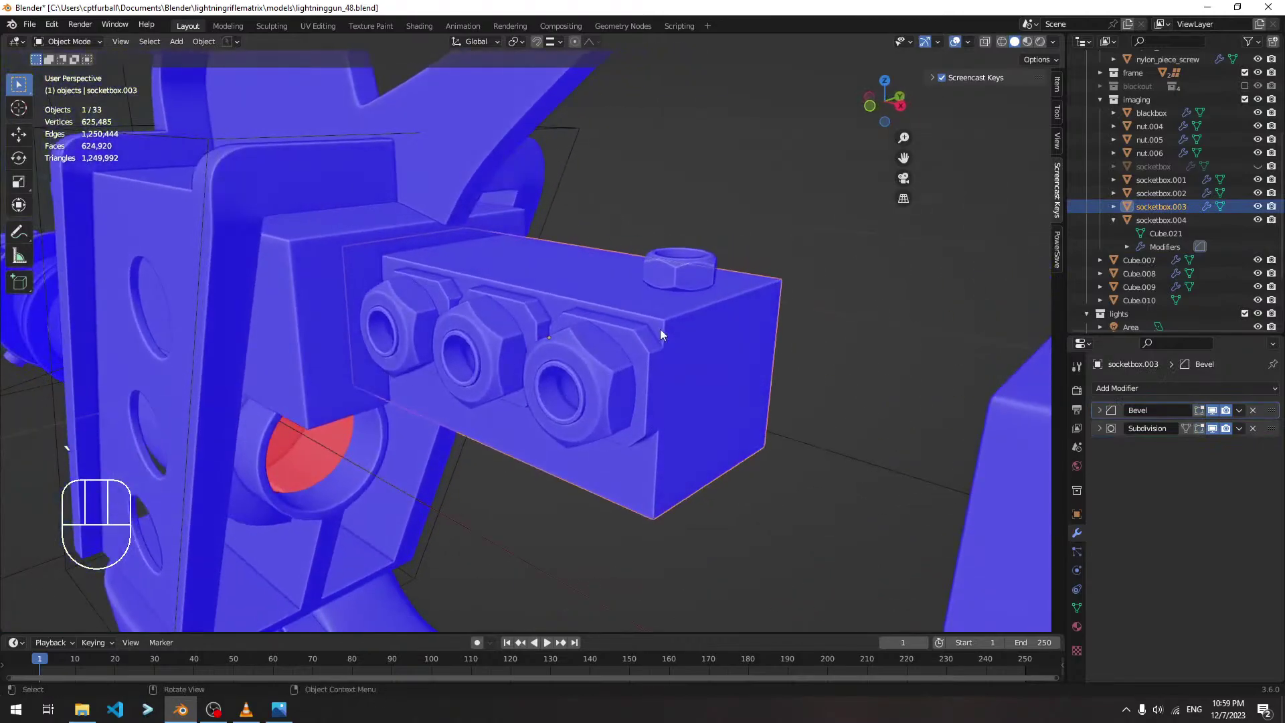
scroll(662, 328, "up", 2)
scroll(663, 328, "down", 1)
left_click(969, 42)
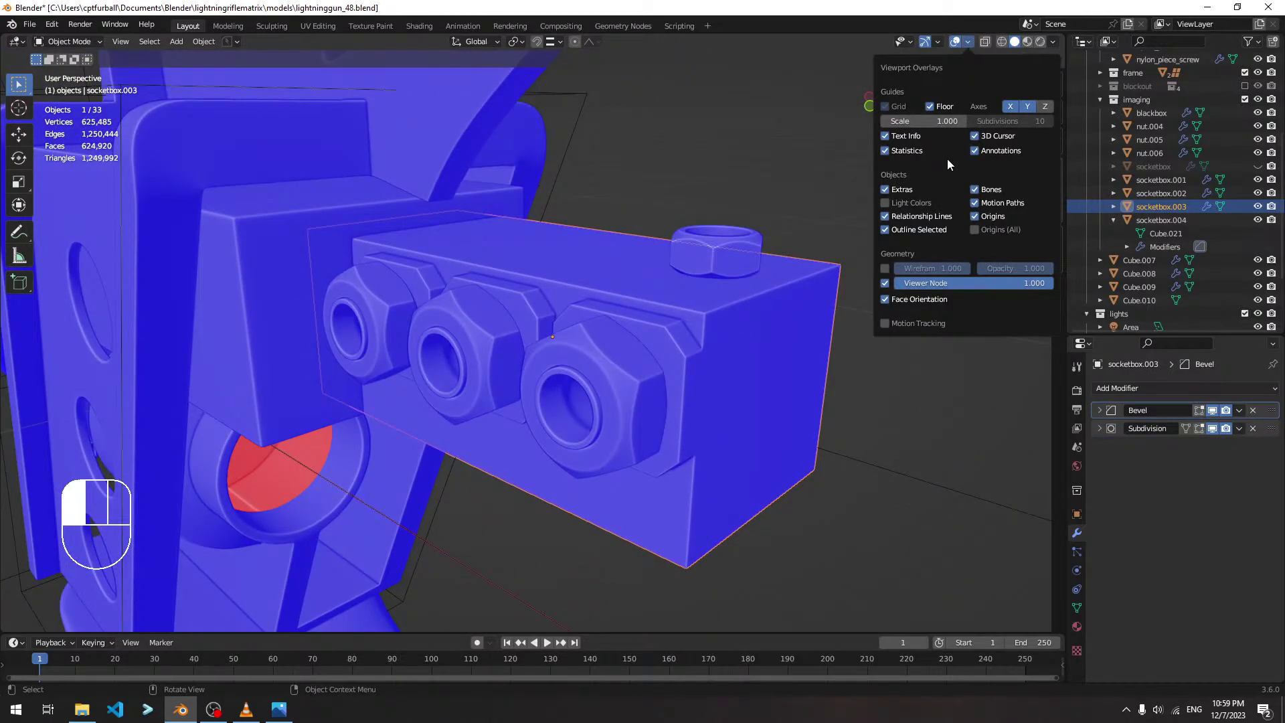
left_click(913, 295)
mouse_move(737, 319)
middle_mouse_down()
mouse_move(685, 295)
mouse_move(730, 268)
middle_mouse_up()
left_click(279, 710)
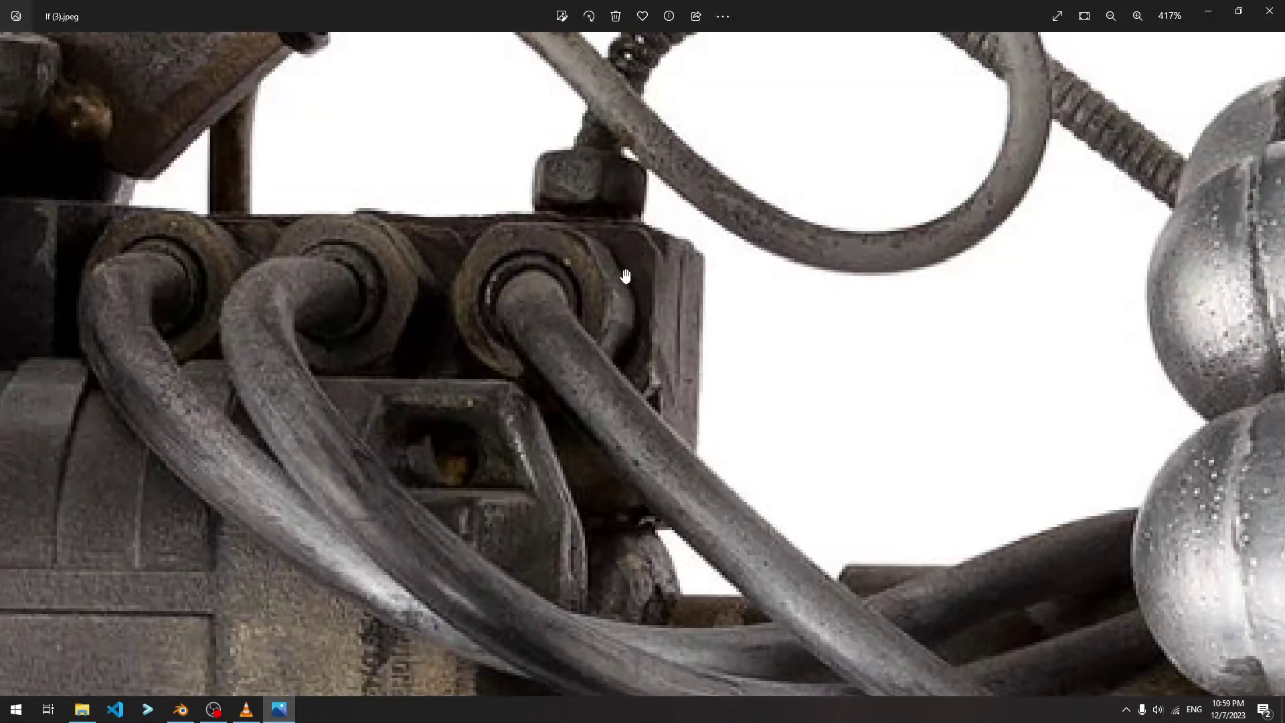
Check the surroundings of the hose sockets in the reference photo, and switch back to Blender to compare them with socketbox.003
scroll(636, 339, "down", 2)
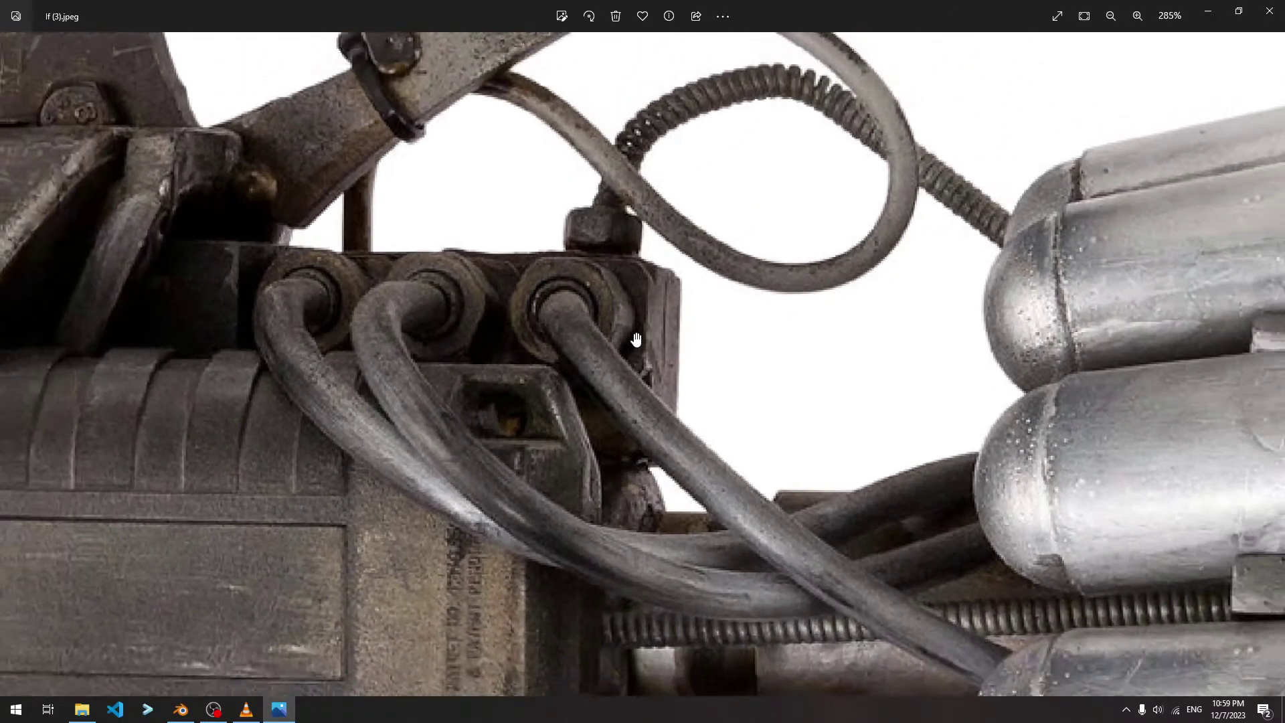
key("alt+Tab")
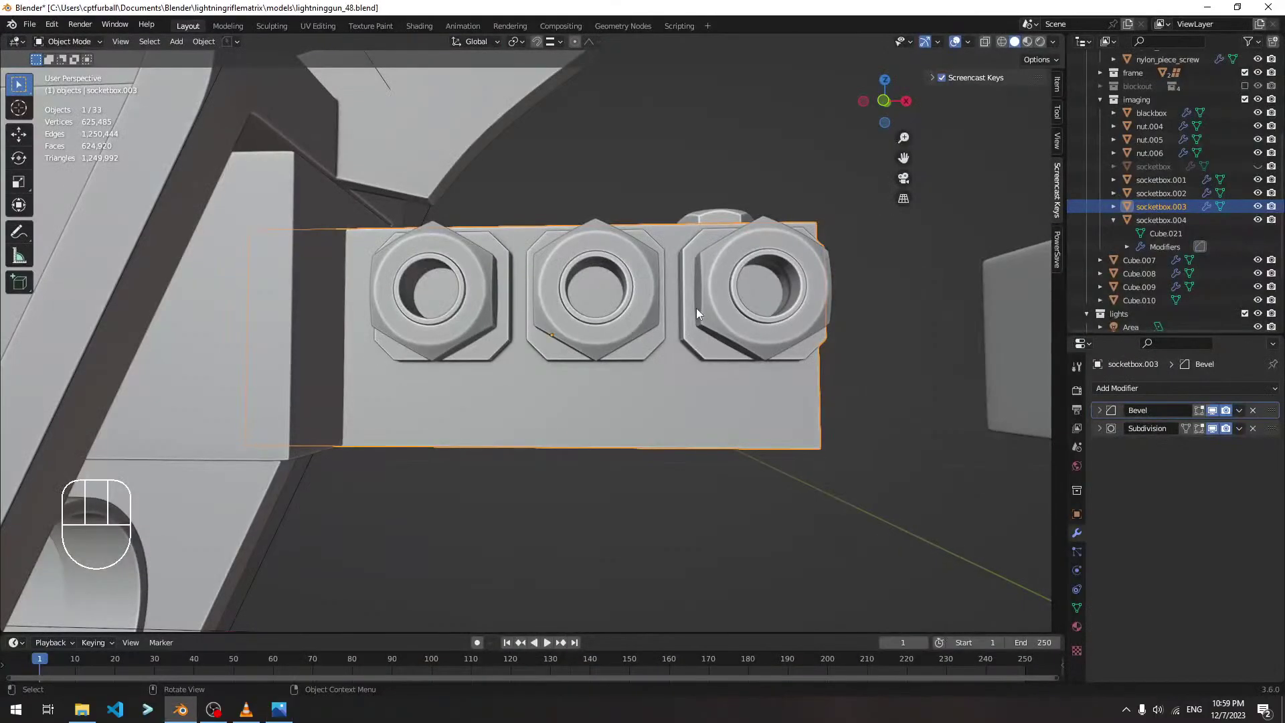
middle_click_drag(696, 308, 682, 363)
scroll(681, 363, "down", 5)
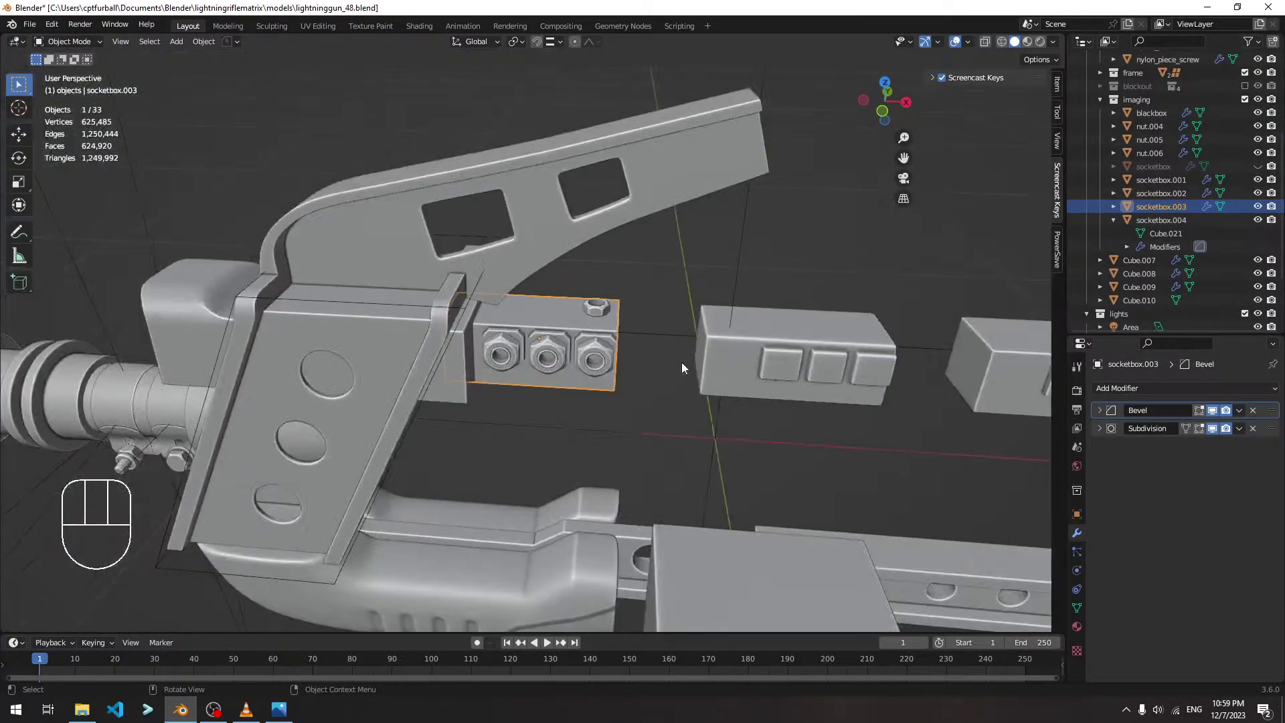
Select and frame socketbox.004 beside the distant test blocks and examine its beveled geometry from another angle
middle_click_drag(853, 383, 473, 371, "shift")
scroll(476, 371, "down", 6)
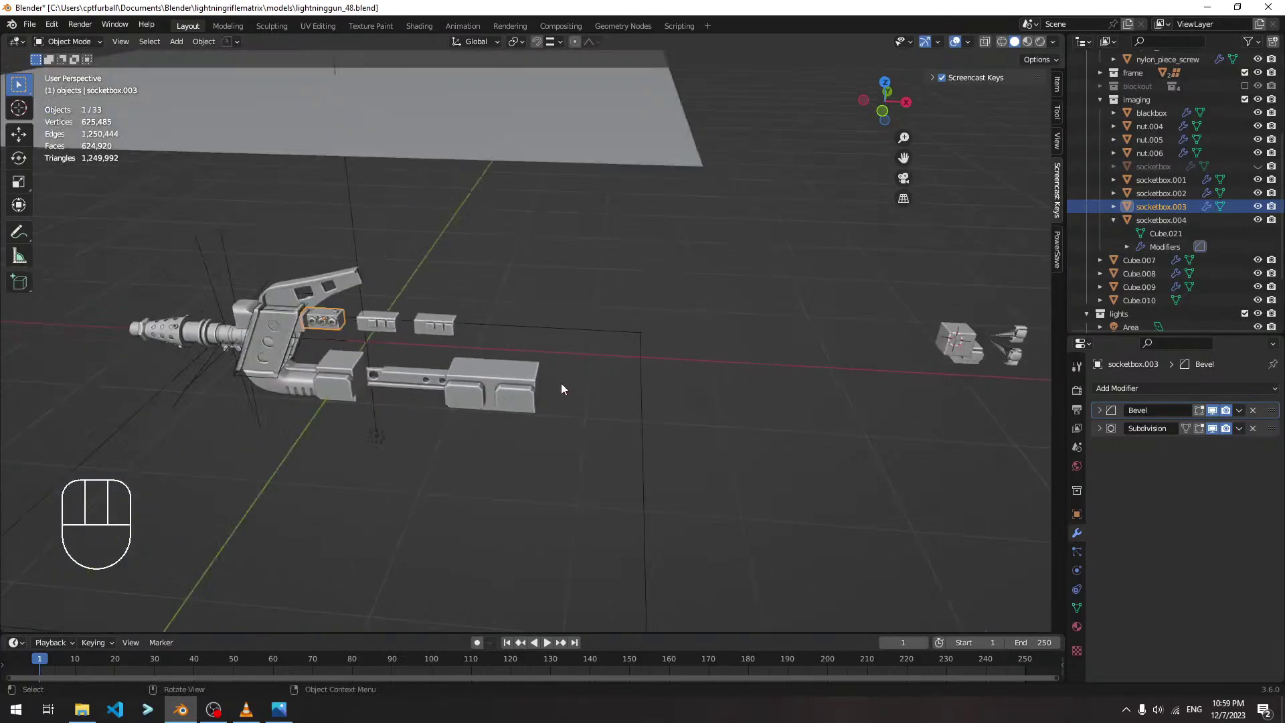
left_click(862, 342)
key("KP_Decimal")
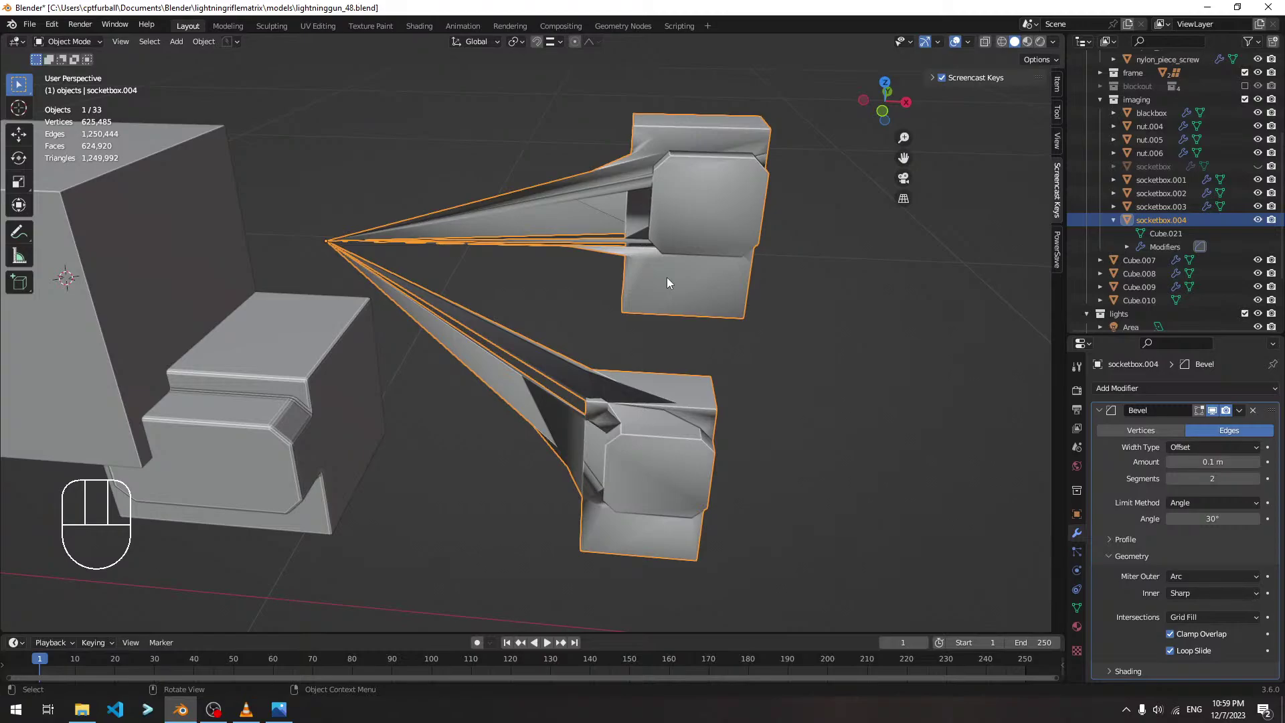
scroll(668, 279, "down", 5)
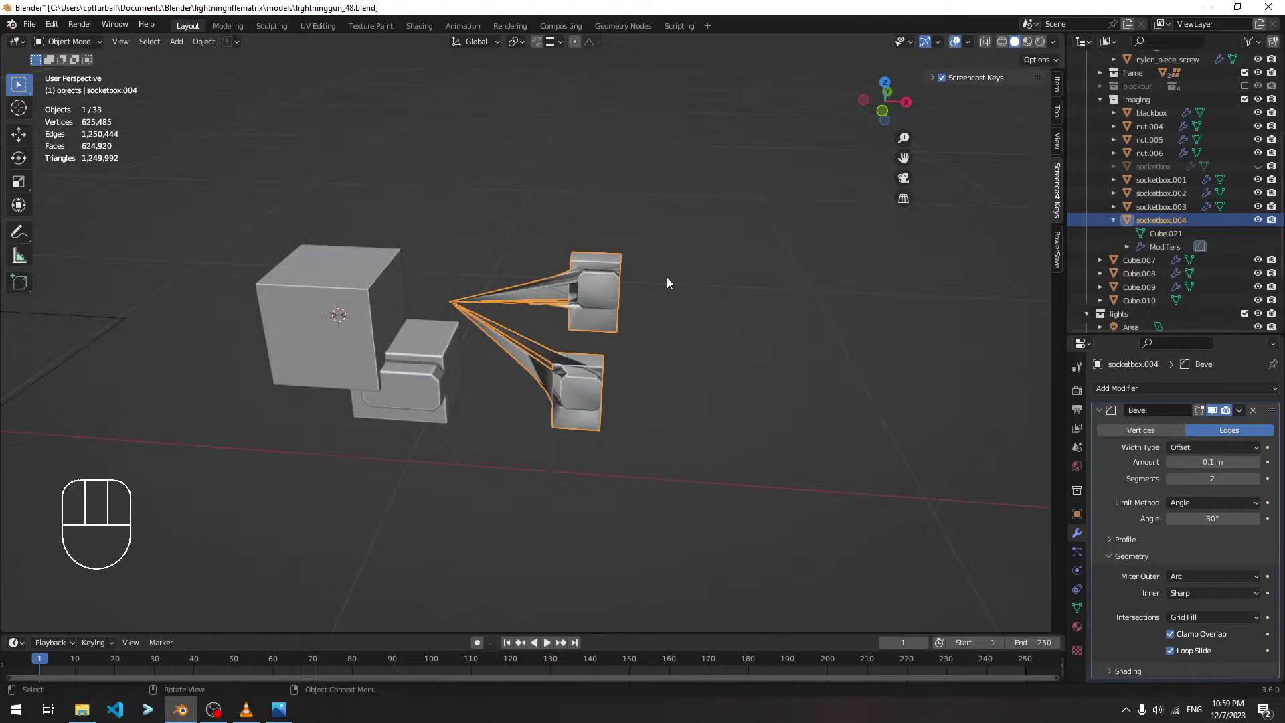
middle_click_drag(621, 300, 525, 275)
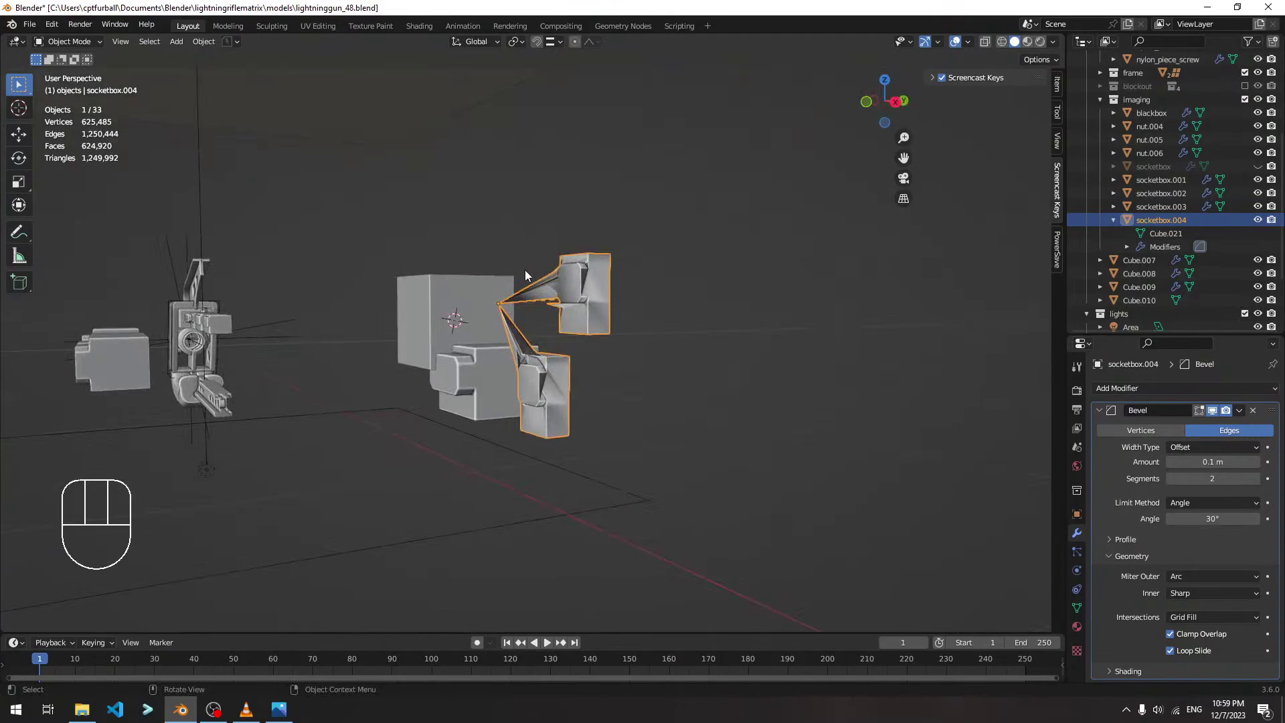